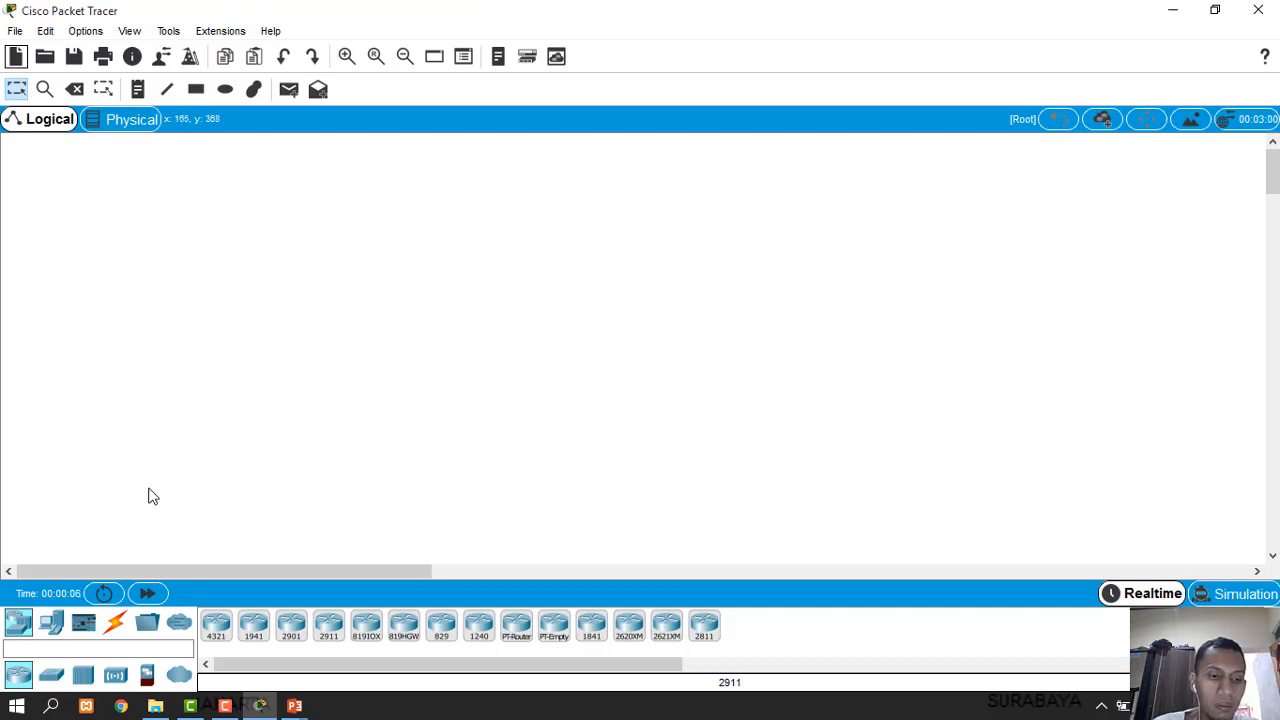
# Place three PC end devices in a vertical column on the left side of the workspace
pyautogui.click(50, 634)
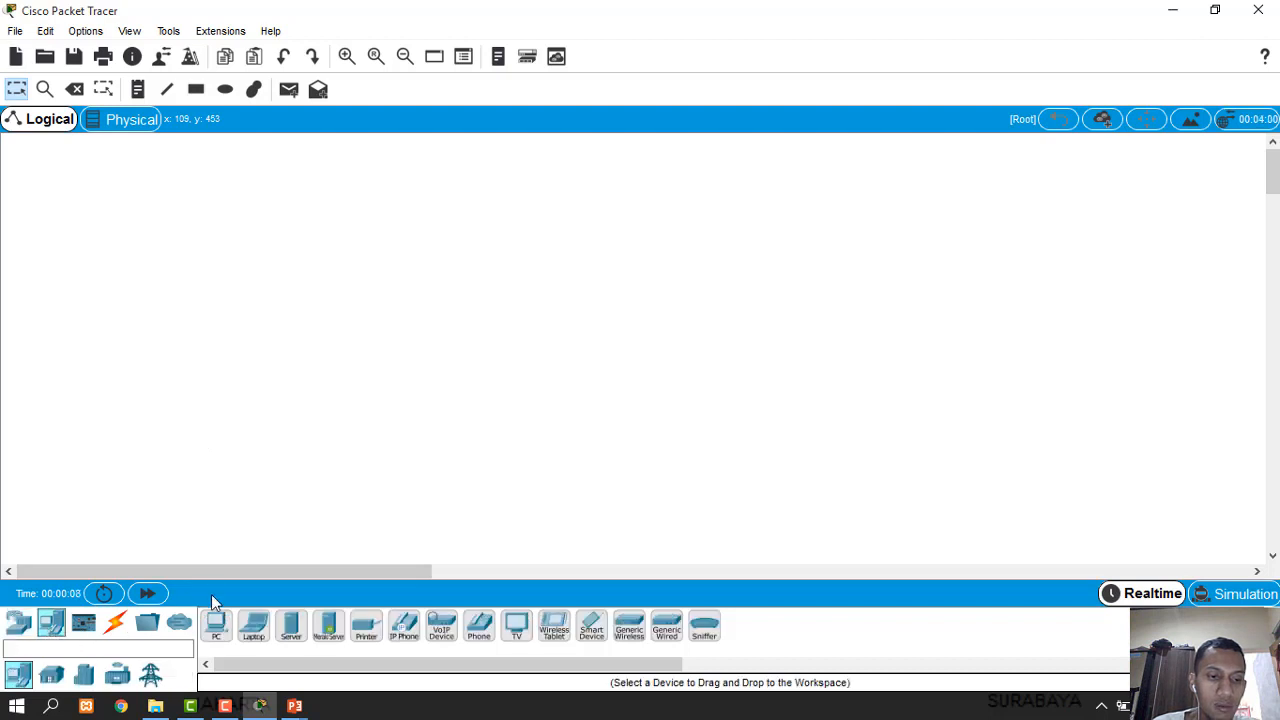
pyautogui.click(214, 628)
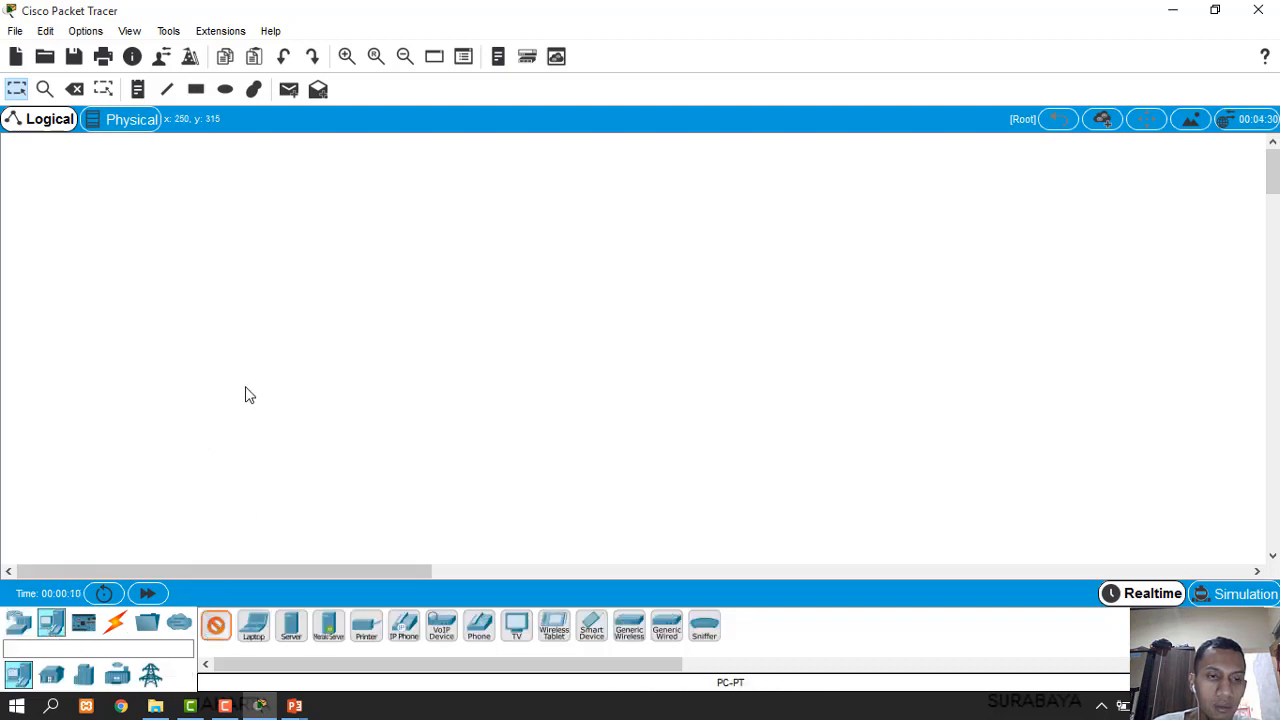
pyautogui.click(220, 248)
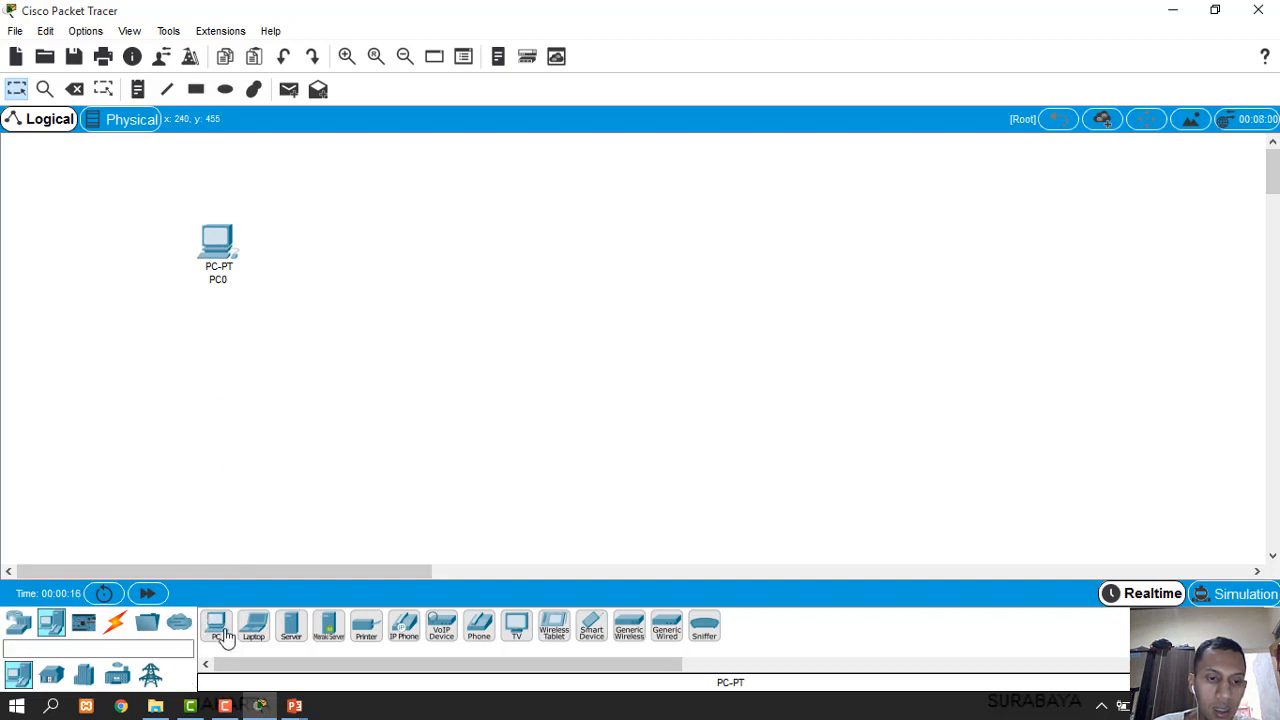
pyautogui.click(217, 341)
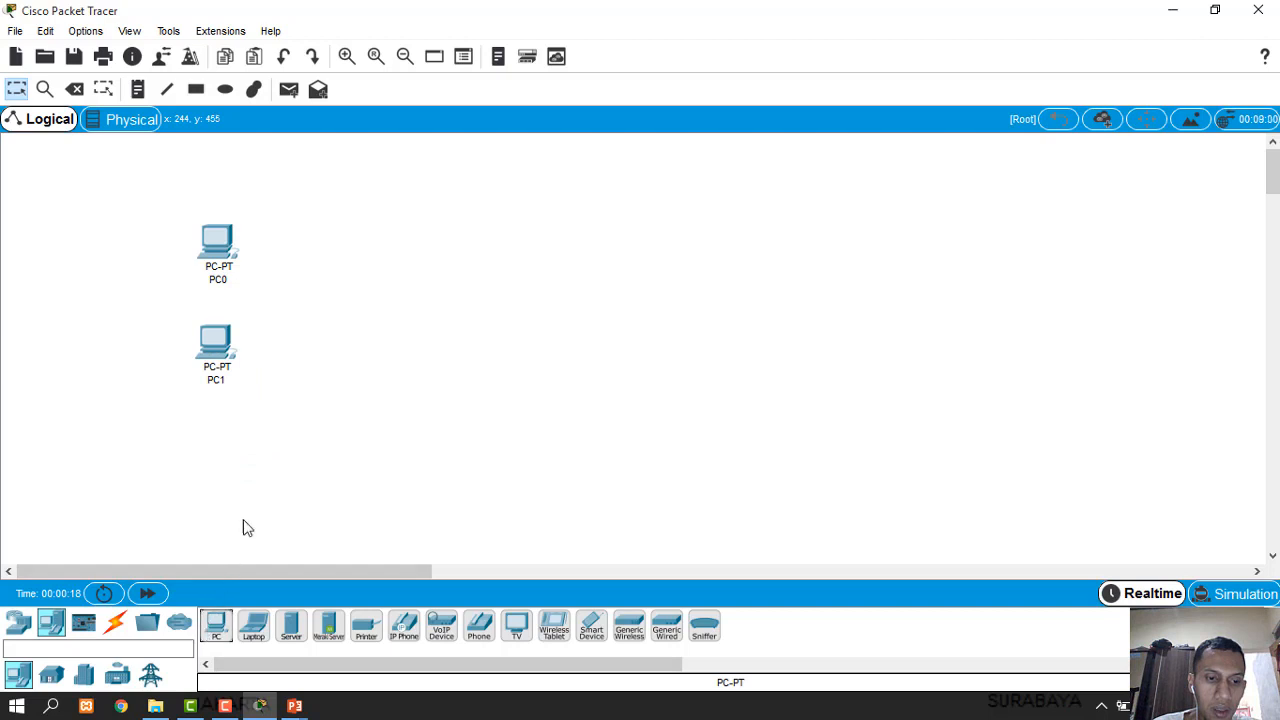
pyautogui.click(210, 630)
pyautogui.click(220, 447)
# Place three more PCs in a second vertical column, well to the right of PC0, PC1 and PC2
pyautogui.click(216, 625)
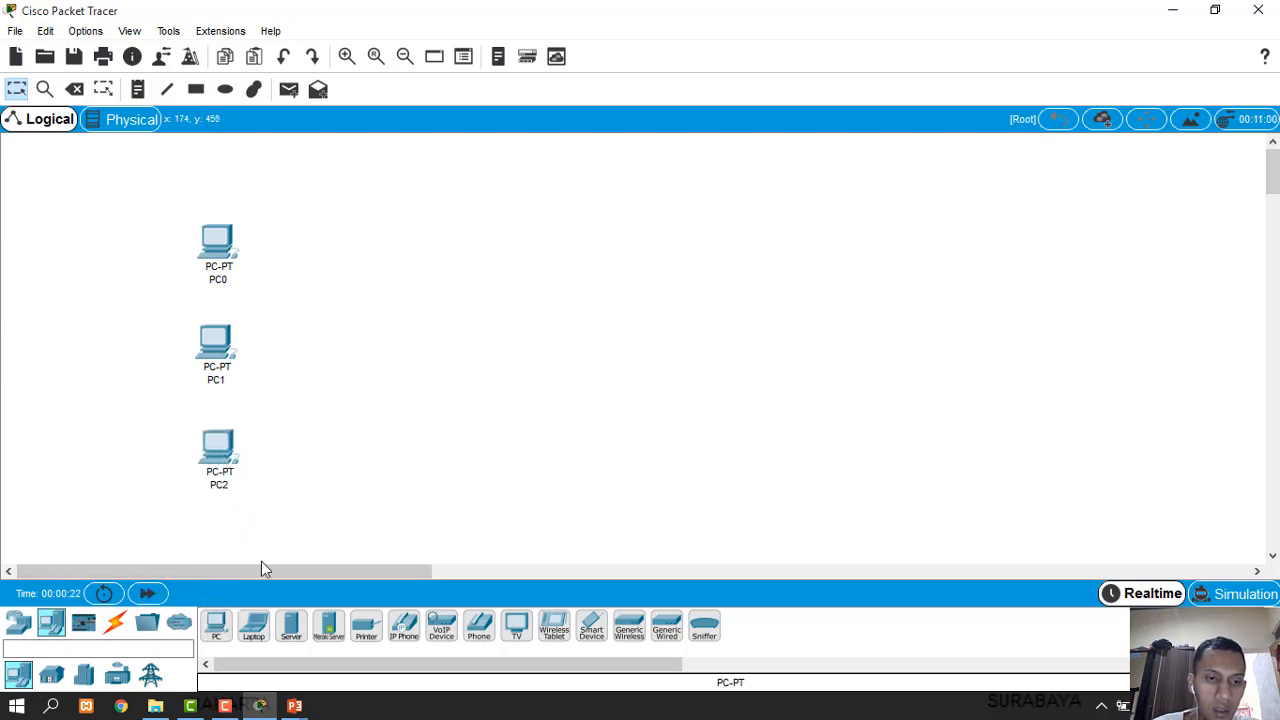
pyautogui.click(718, 224)
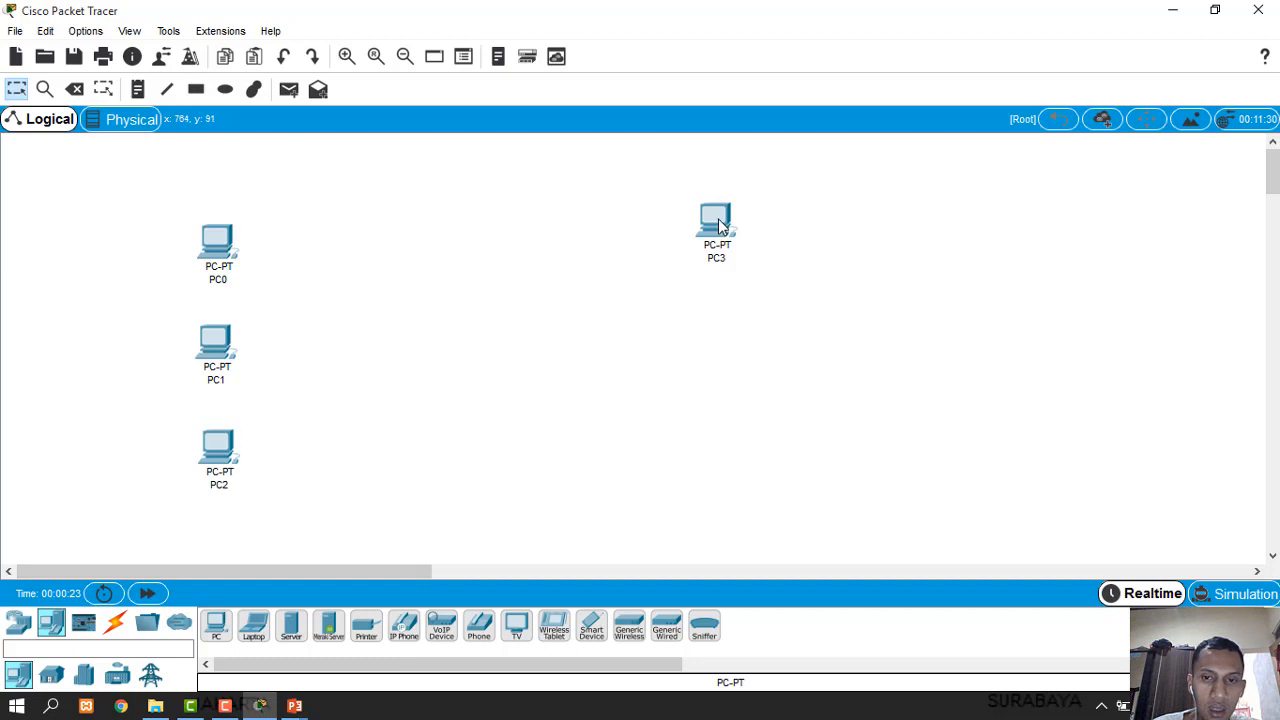
pyautogui.click(216, 625)
pyautogui.click(720, 326)
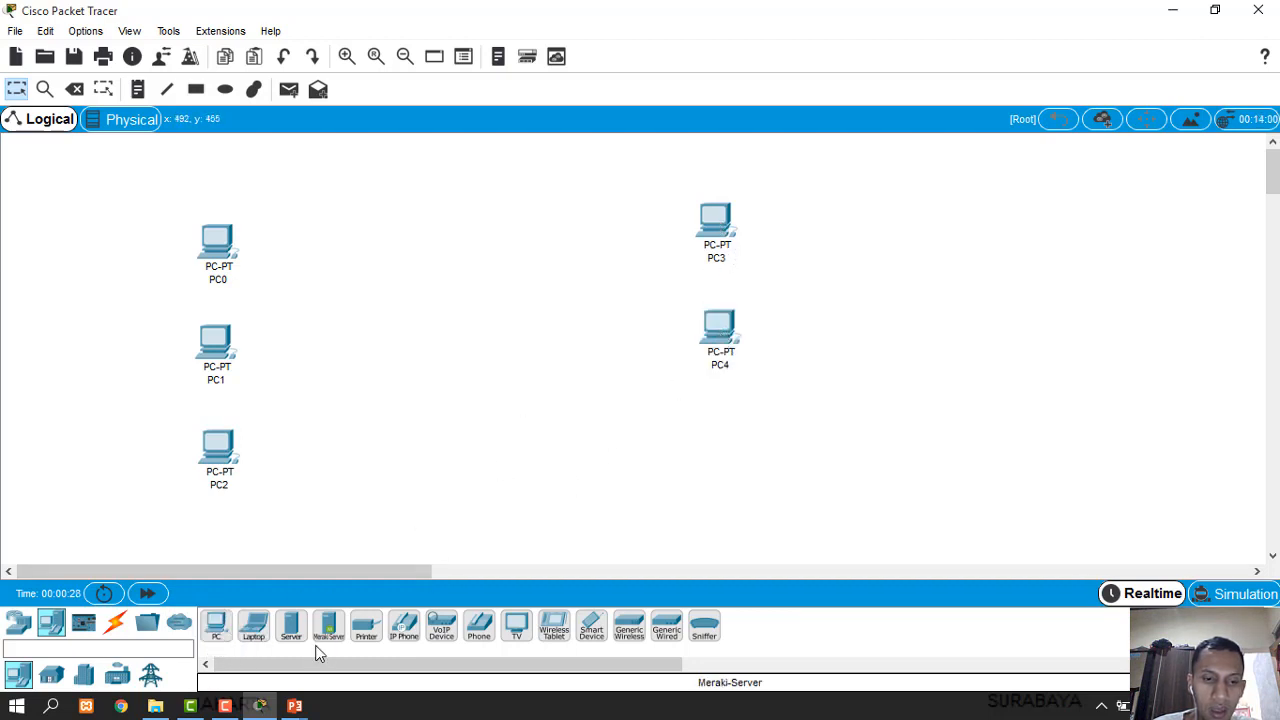
pyautogui.click(216, 625)
pyautogui.click(716, 452)
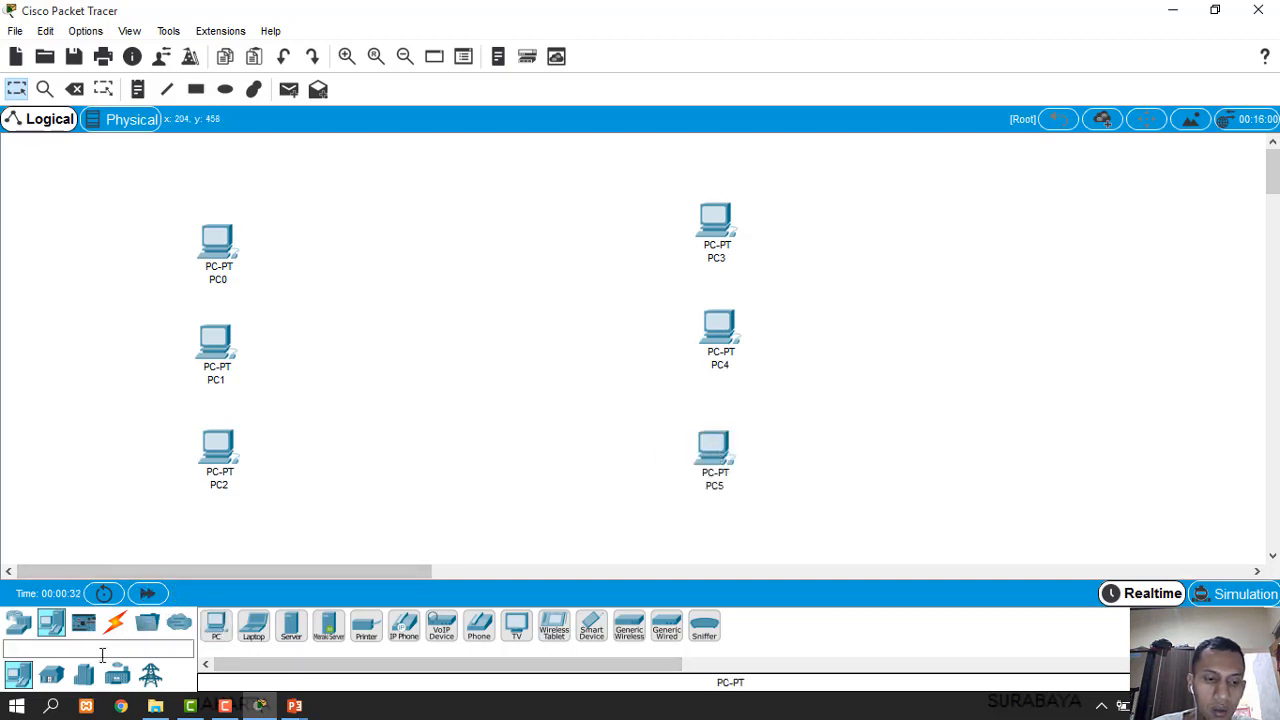
# Add two PT-Hub devices between the PC columns, one beside PC1 and one toward PC4
pyautogui.click(18, 622)
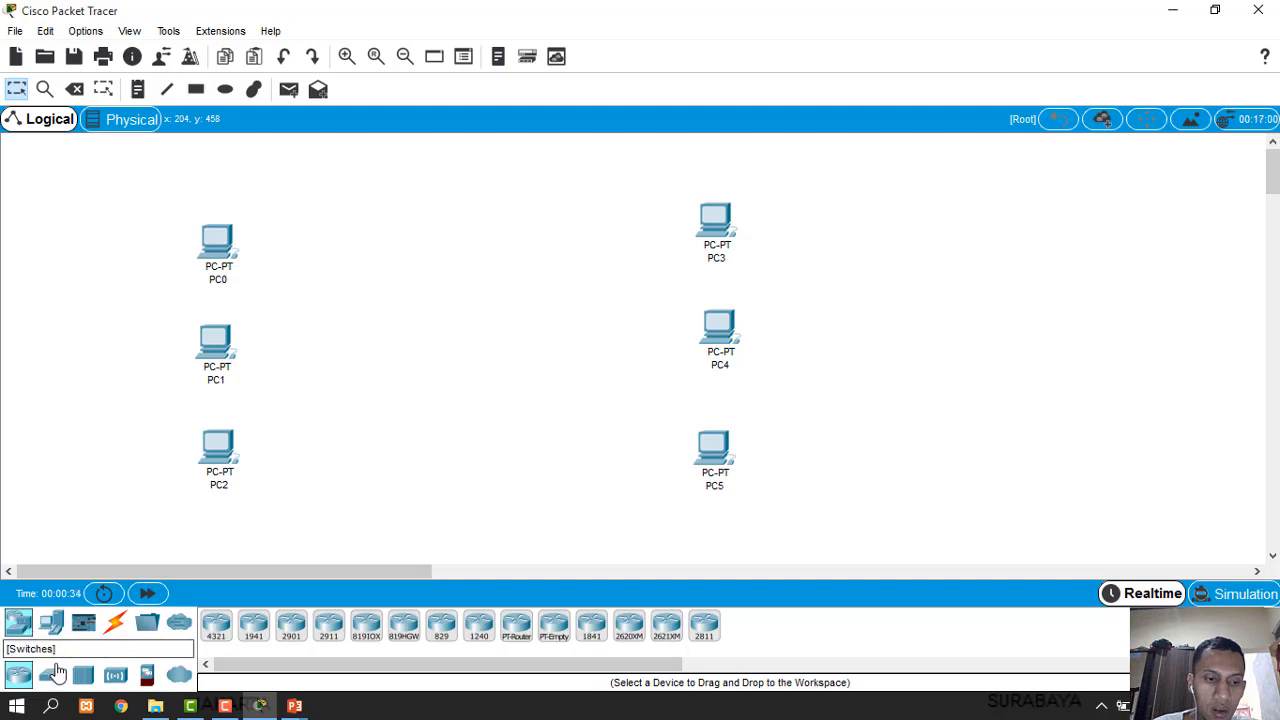
pyautogui.click(82, 677)
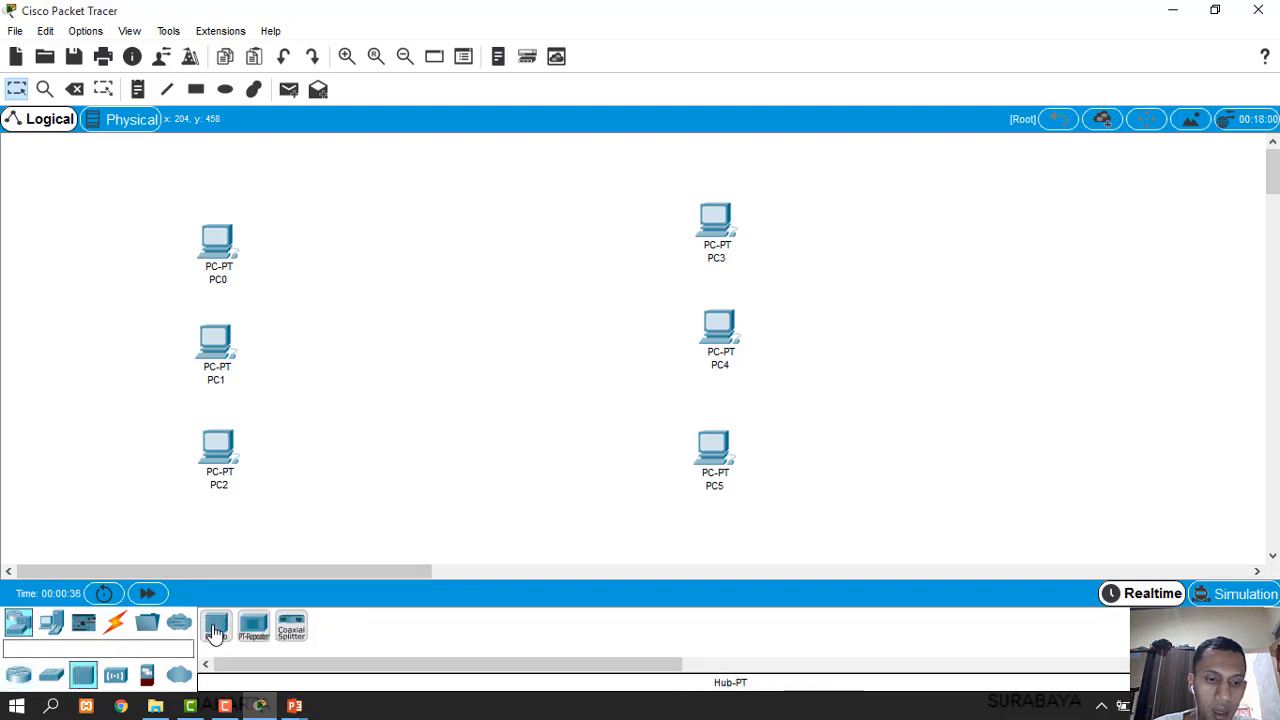
pyautogui.click(216, 625)
pyautogui.click(341, 352)
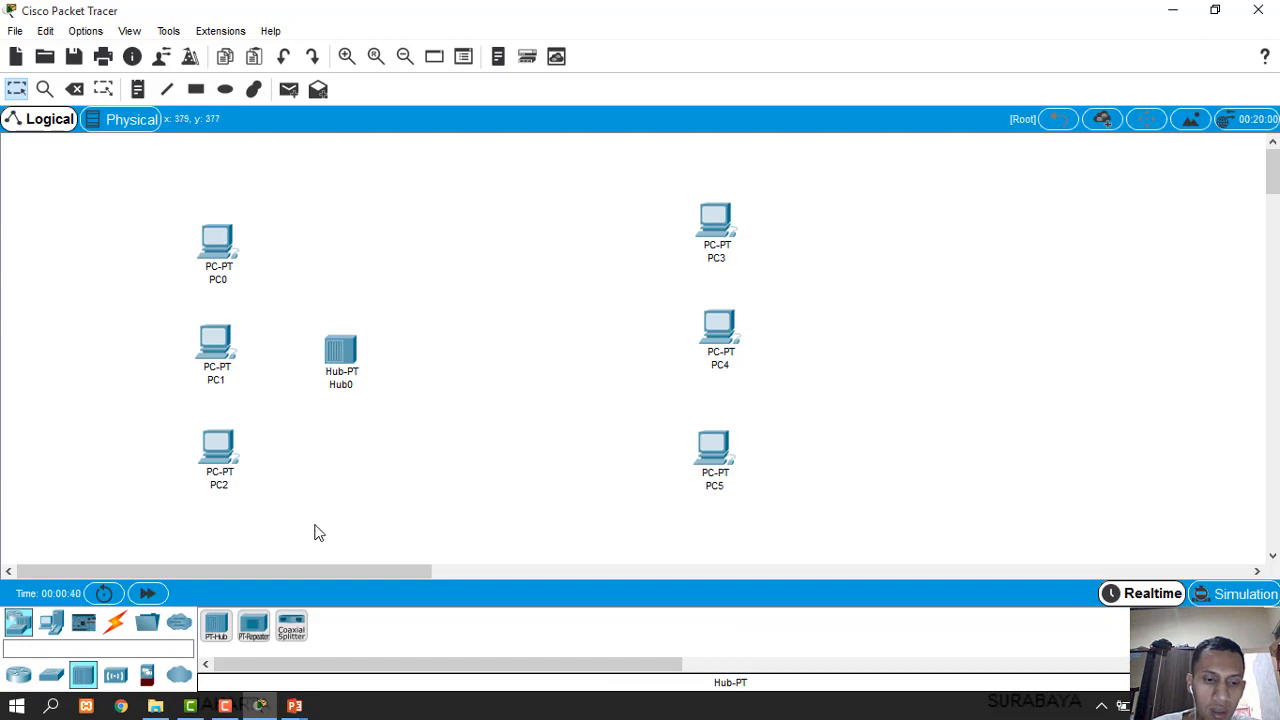
pyautogui.click(212, 632)
pyautogui.click(551, 358)
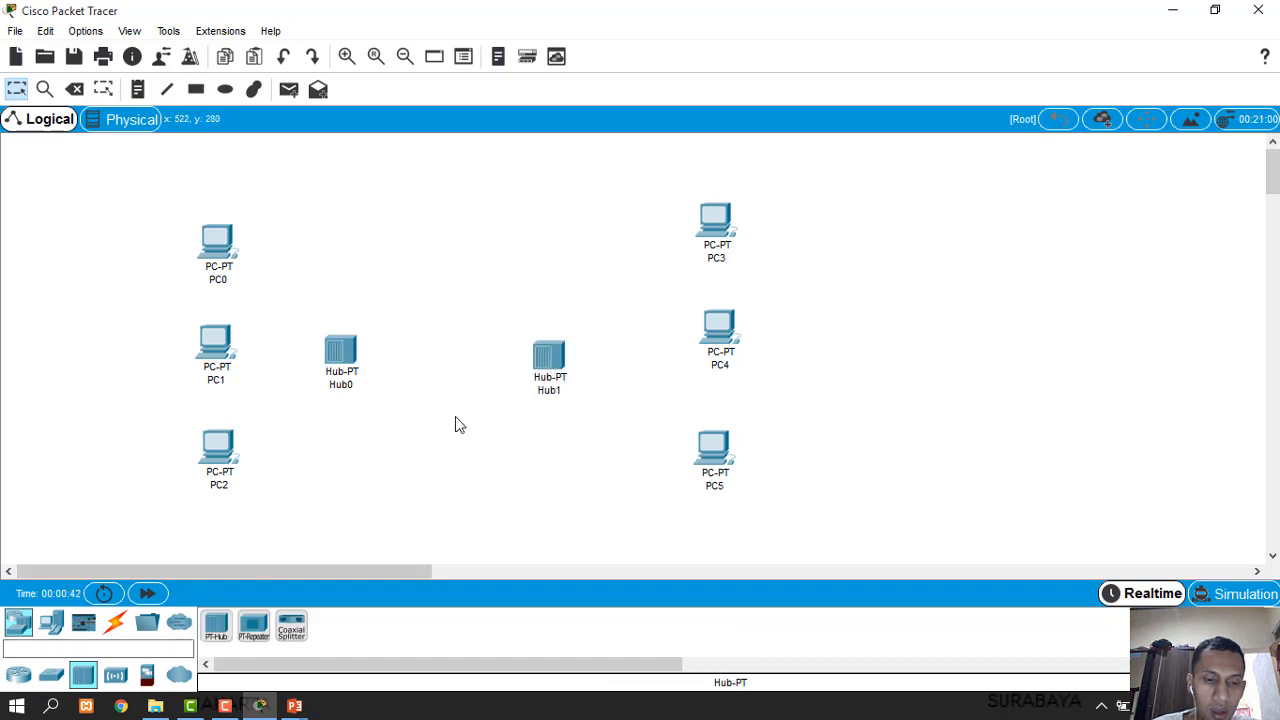
# Add two 2911 routers to the workspace, one above Hub0 and one above Hub1
pyautogui.click(50, 627)
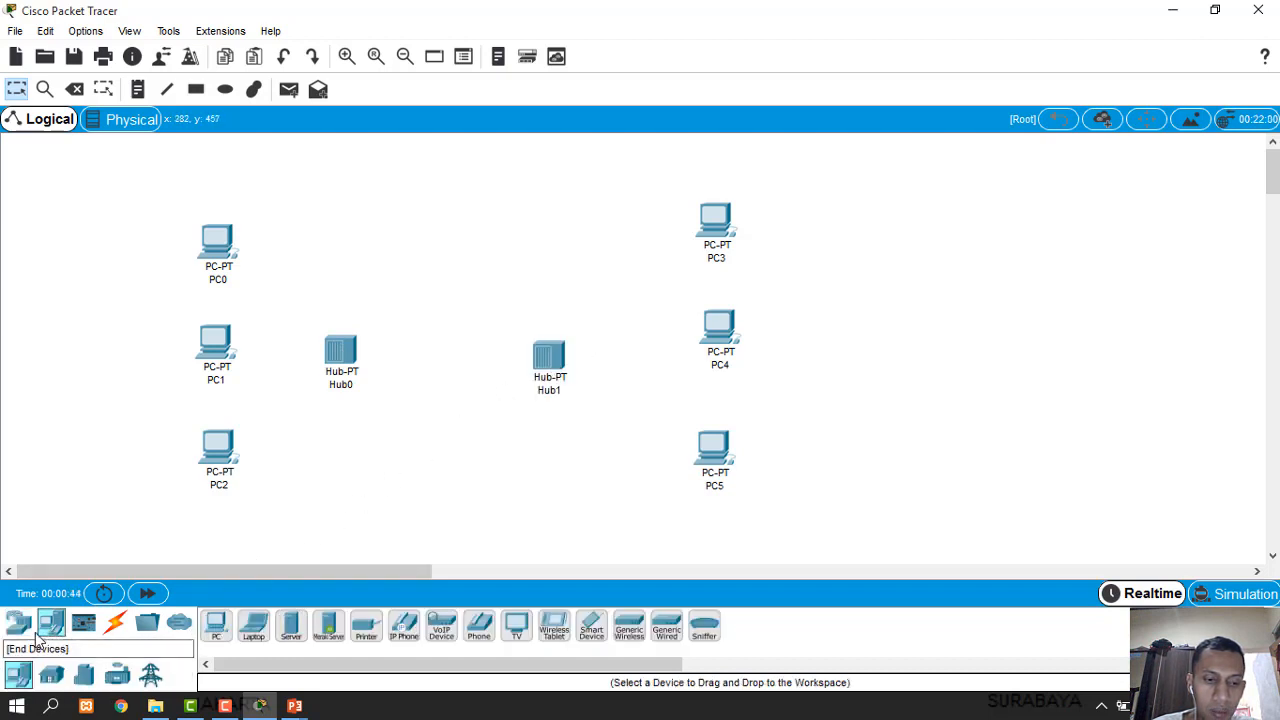
pyautogui.click(18, 624)
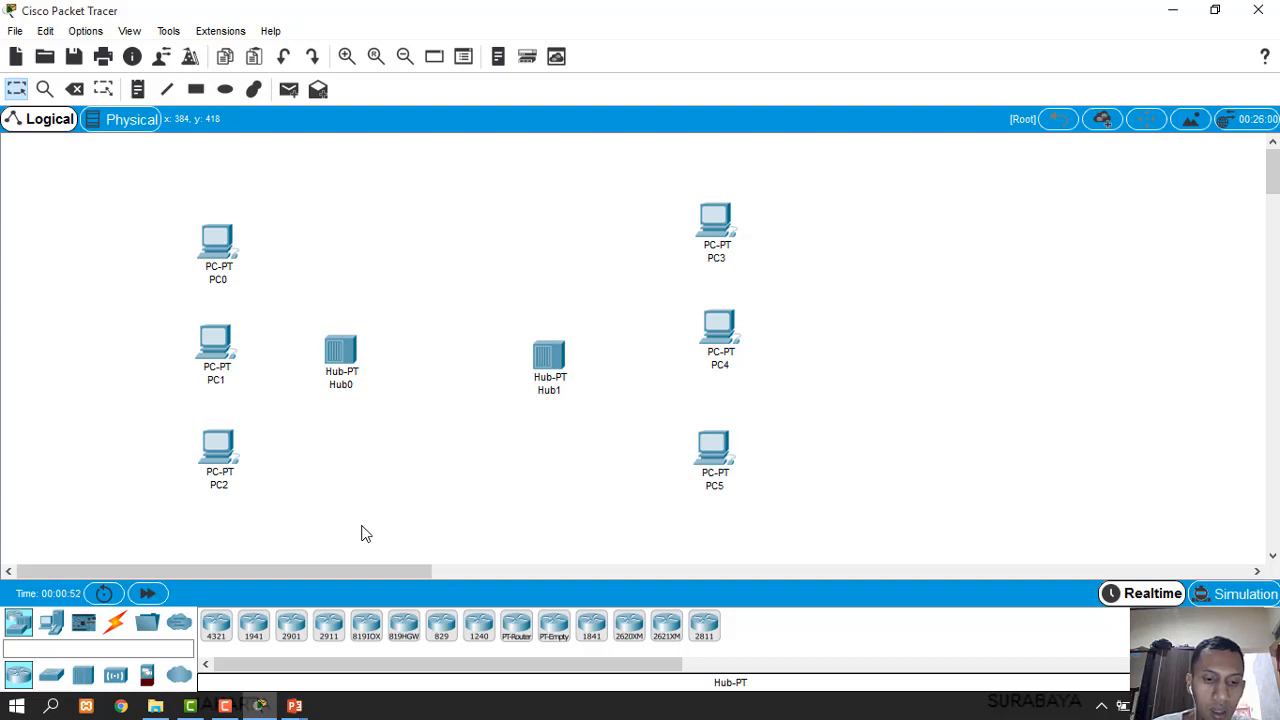
pyautogui.click(329, 625)
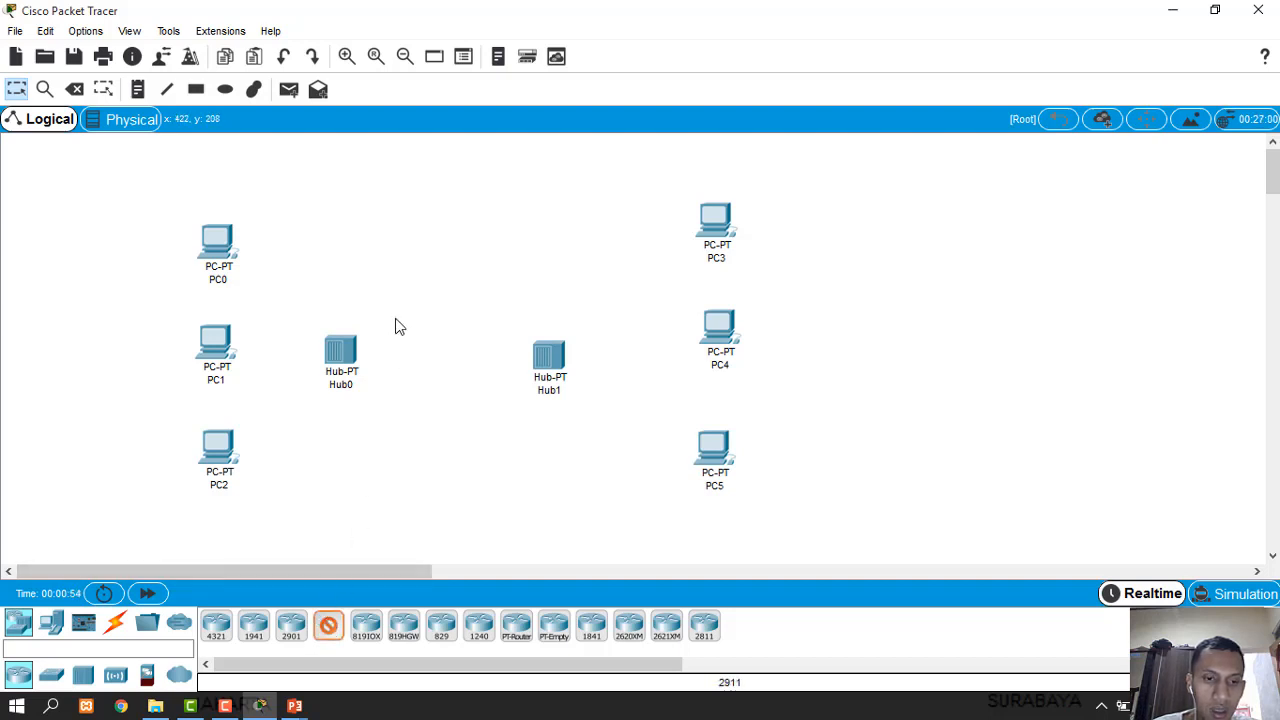
pyautogui.click(343, 258)
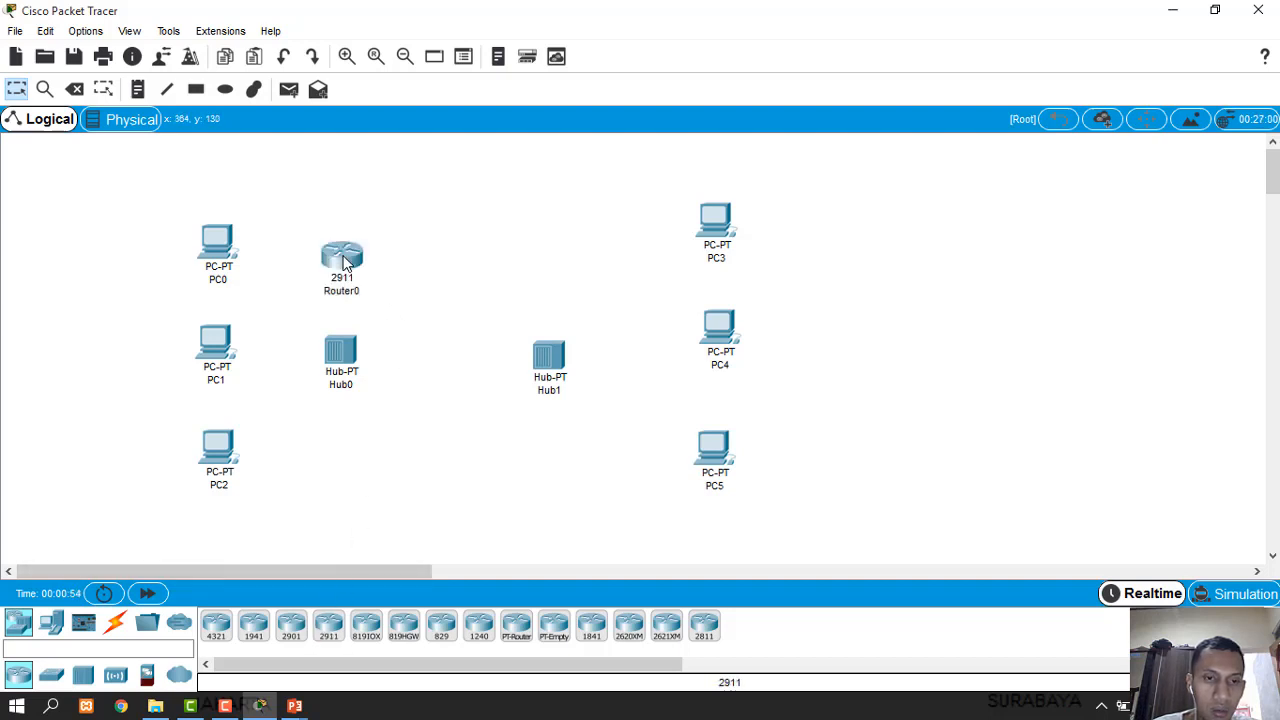
pyautogui.click(329, 625)
pyautogui.click(567, 263)
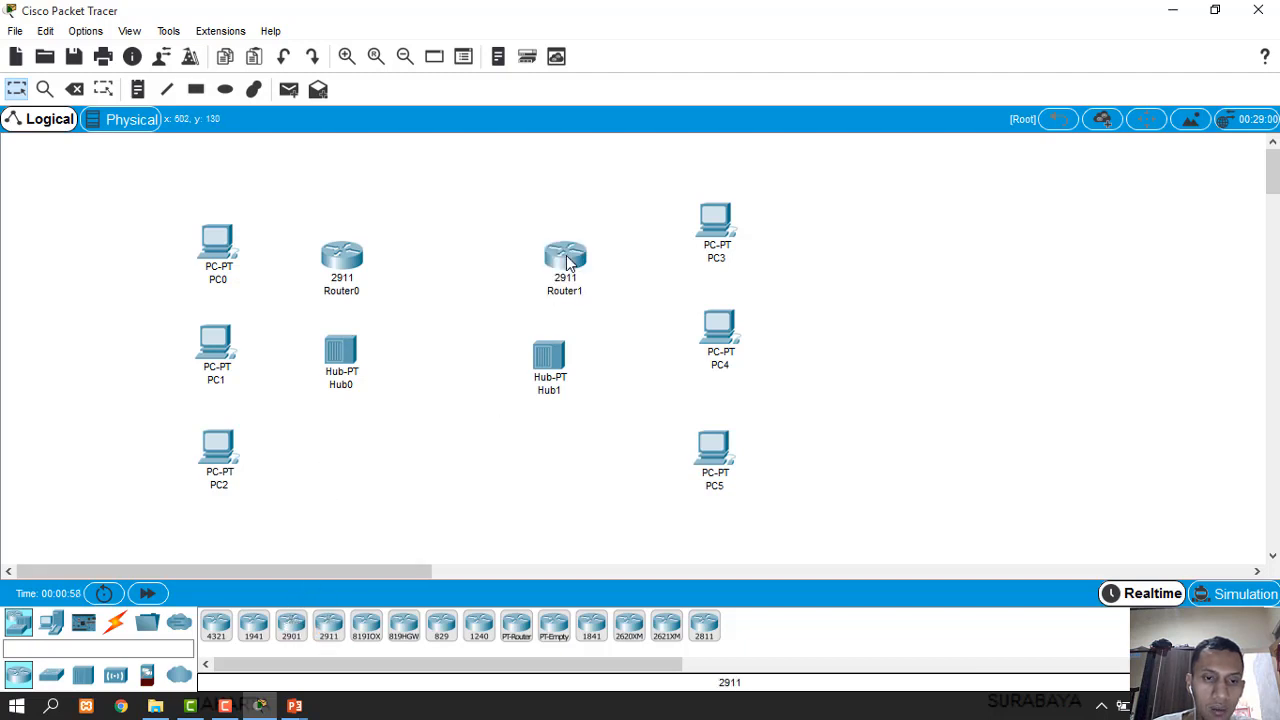
pyautogui.moveTo(563, 265)
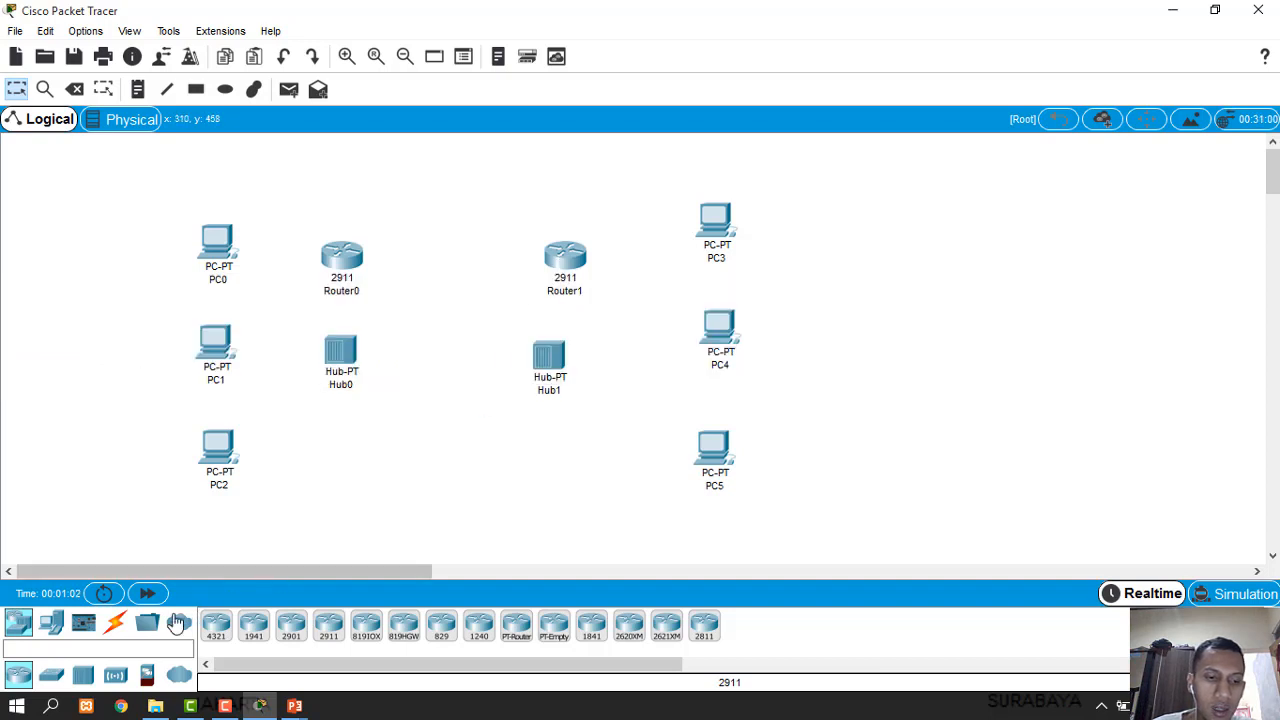
# Connect PC0, PC1 and PC2 to Hub0 using automatically chosen connection types
pyautogui.click(115, 622)
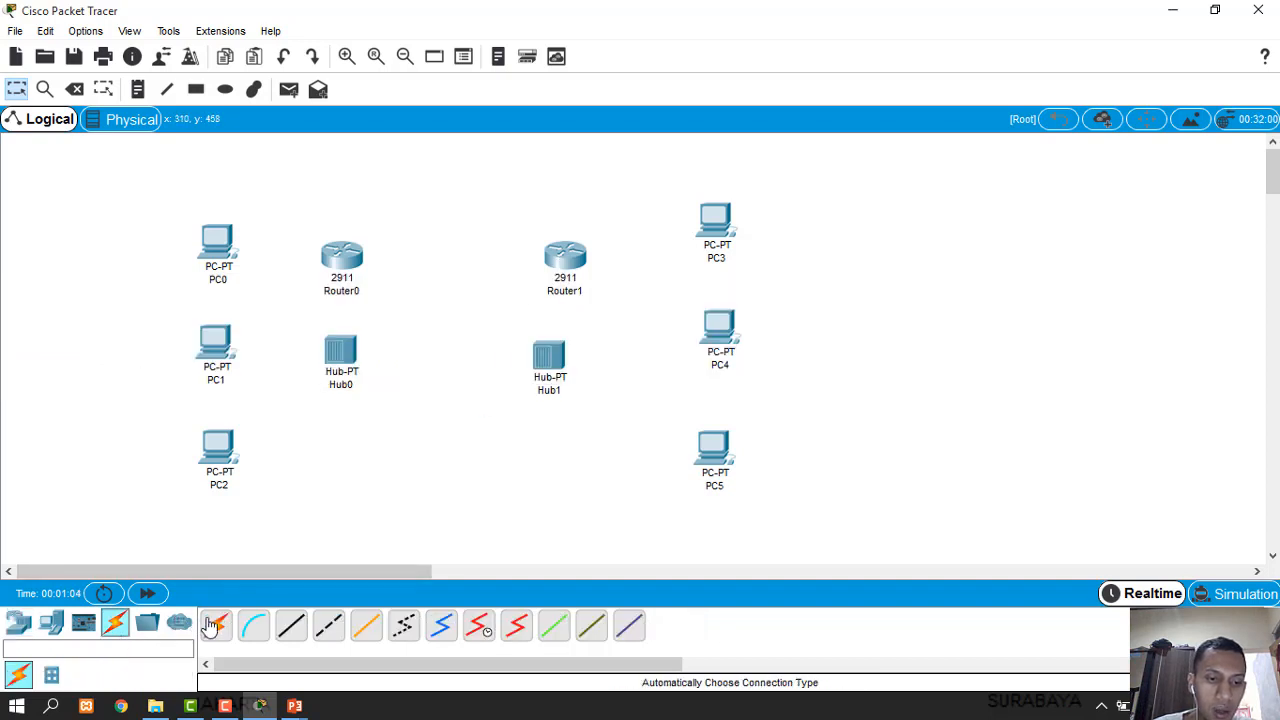
pyautogui.click(215, 625)
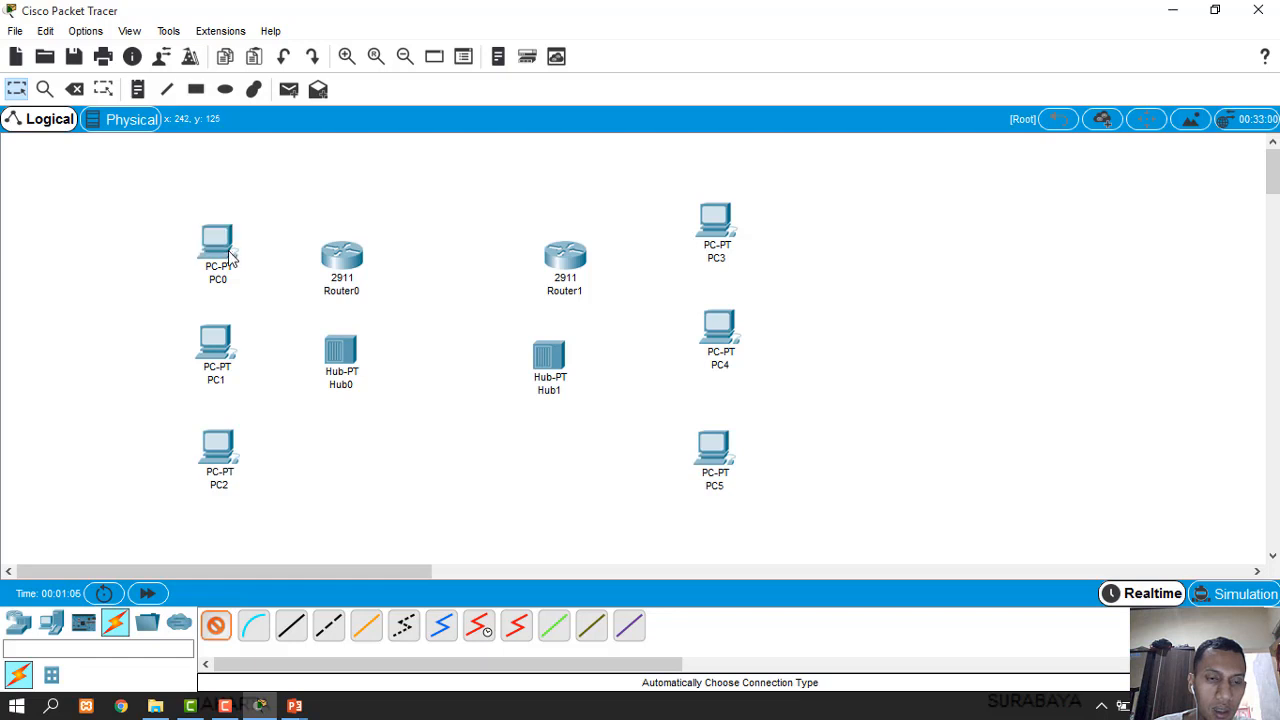
pyautogui.click(228, 250)
pyautogui.click(338, 348)
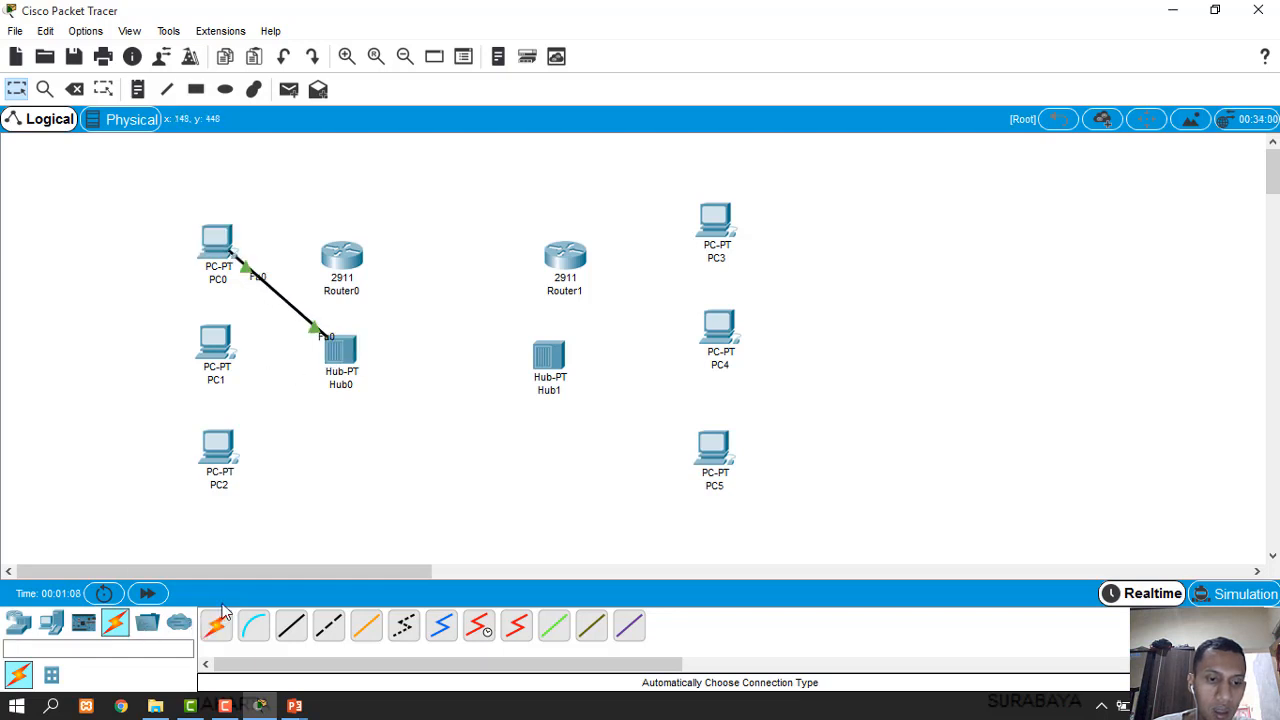
pyautogui.click(222, 355)
pyautogui.click(338, 349)
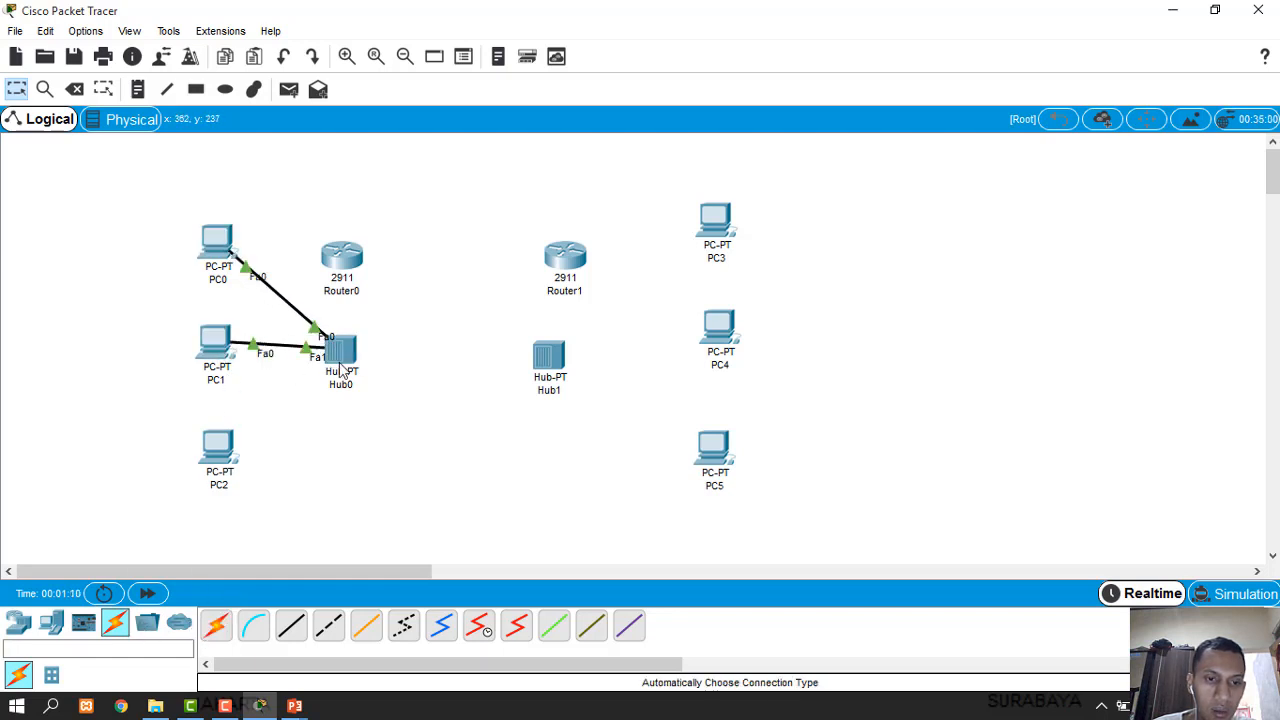
pyautogui.click(220, 447)
pyautogui.click(338, 352)
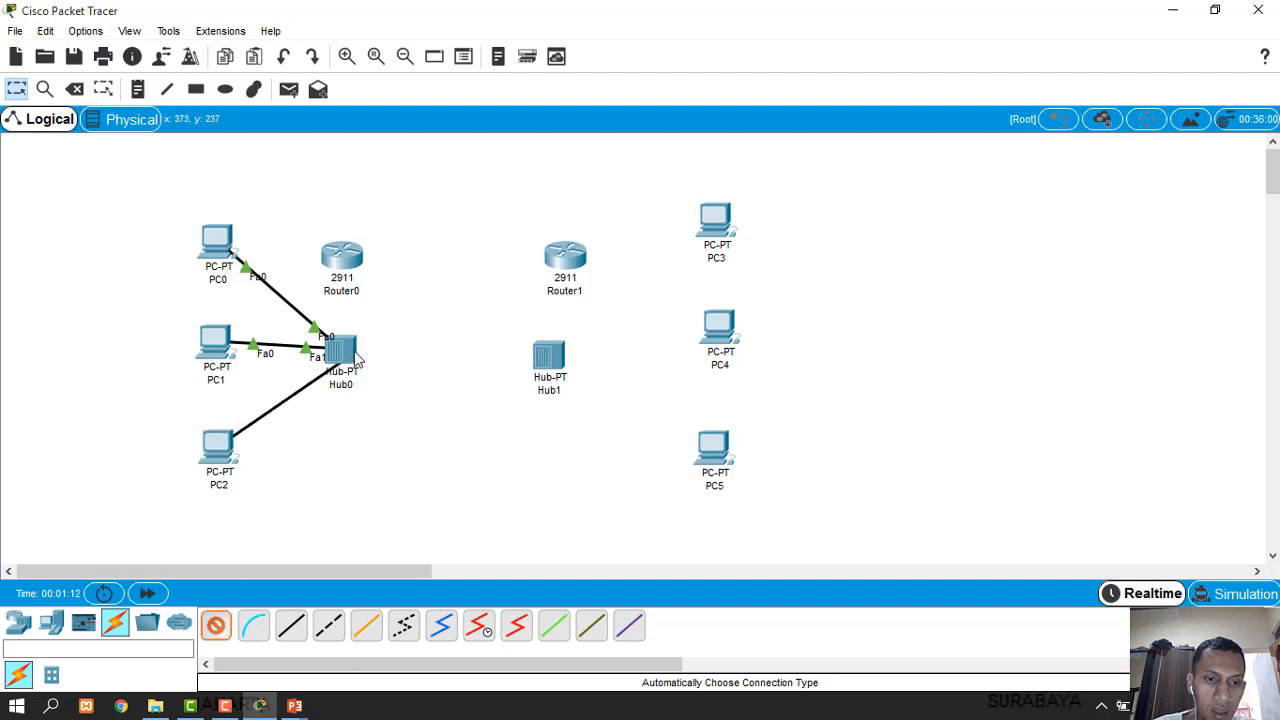
# Connect Hub0 to Router0 and link Router0 to Router1 with automatically chosen connection types
pyautogui.click(214, 625)
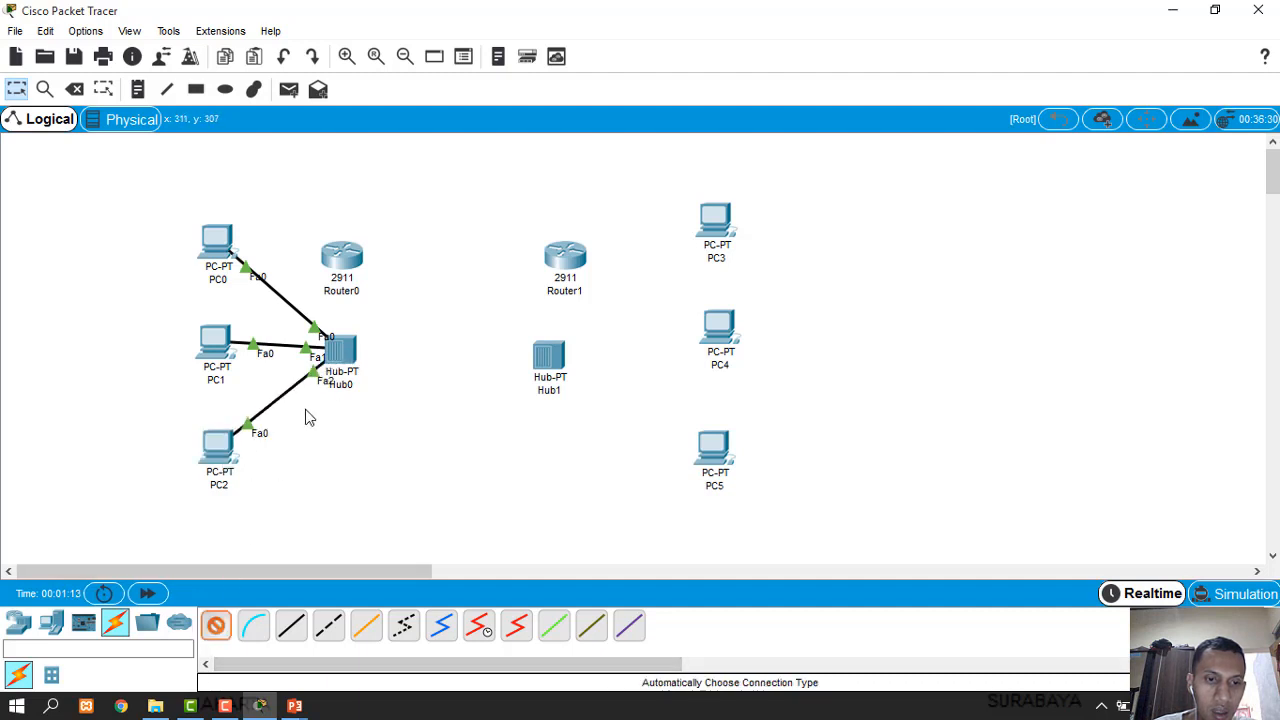
pyautogui.click(340, 350)
pyautogui.click(348, 258)
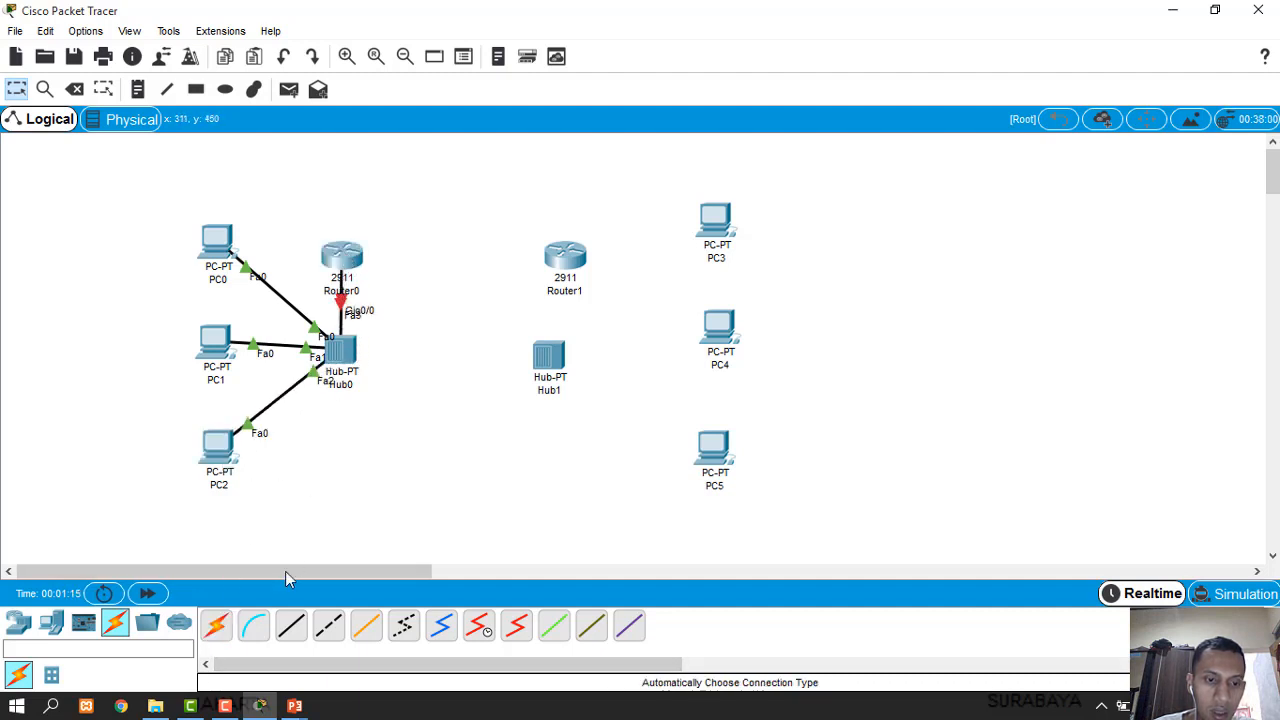
pyautogui.click(344, 258)
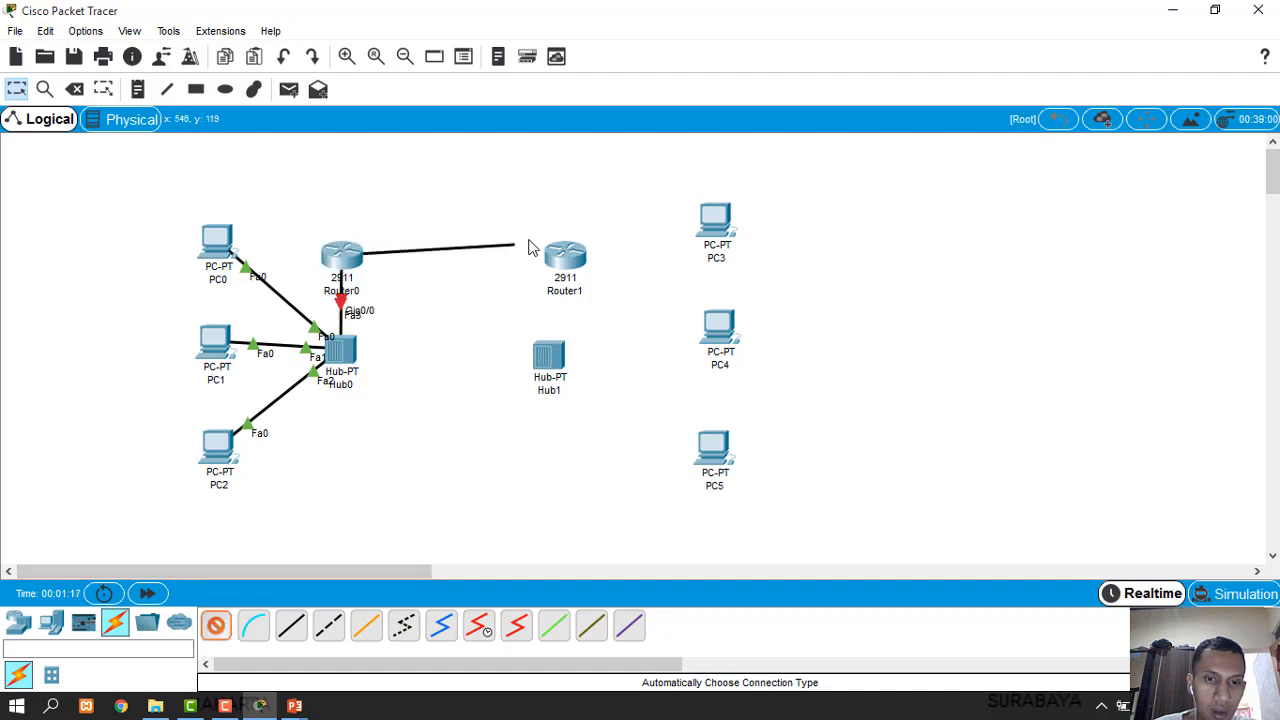
pyautogui.click(564, 256)
# Connect Router1 to Hub1 with the automatically chosen connection type
pyautogui.click(216, 626)
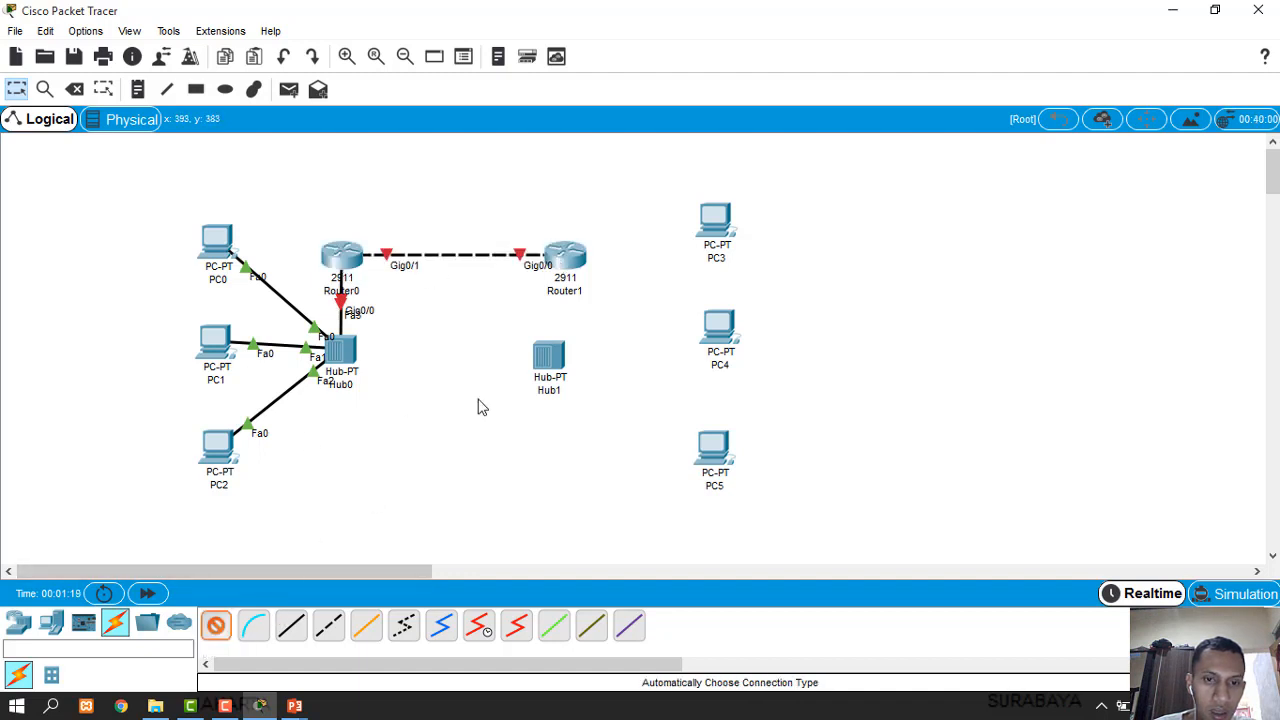
pyautogui.click(566, 258)
pyautogui.click(549, 355)
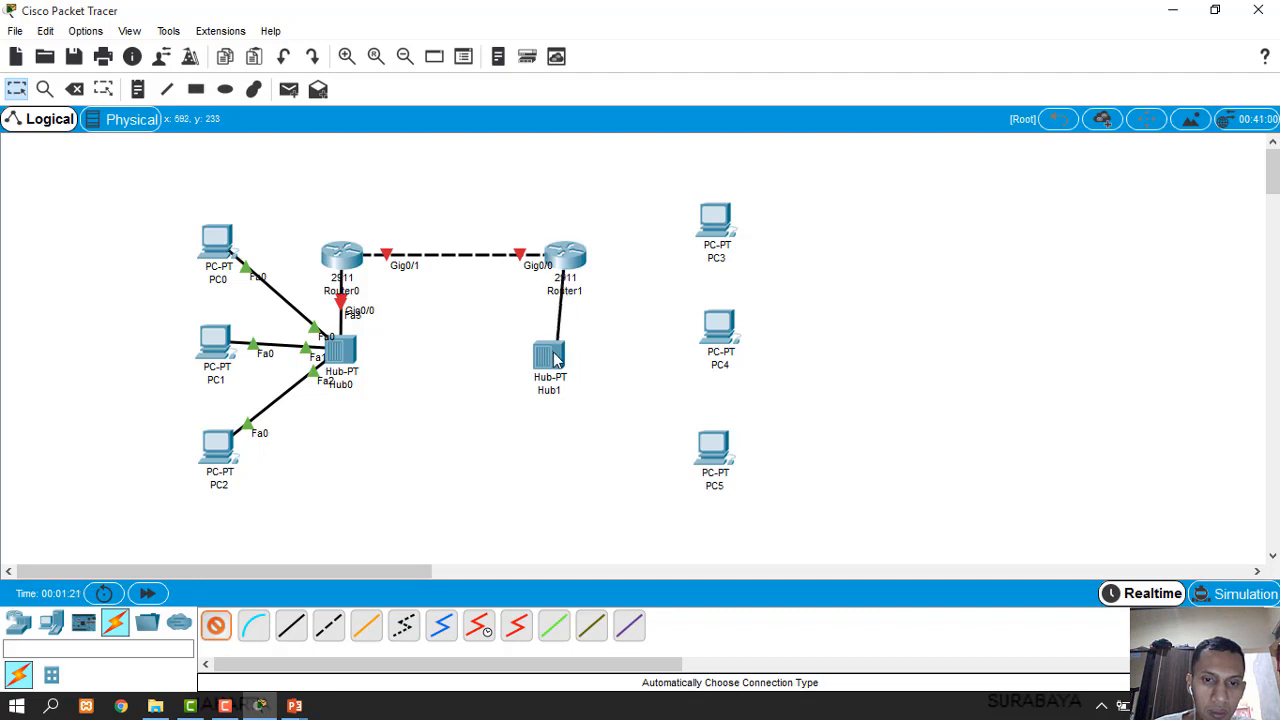
# Connect Hub1 to PC3, PC4 and PC5 using automatically chosen connection types
pyautogui.click(216, 626)
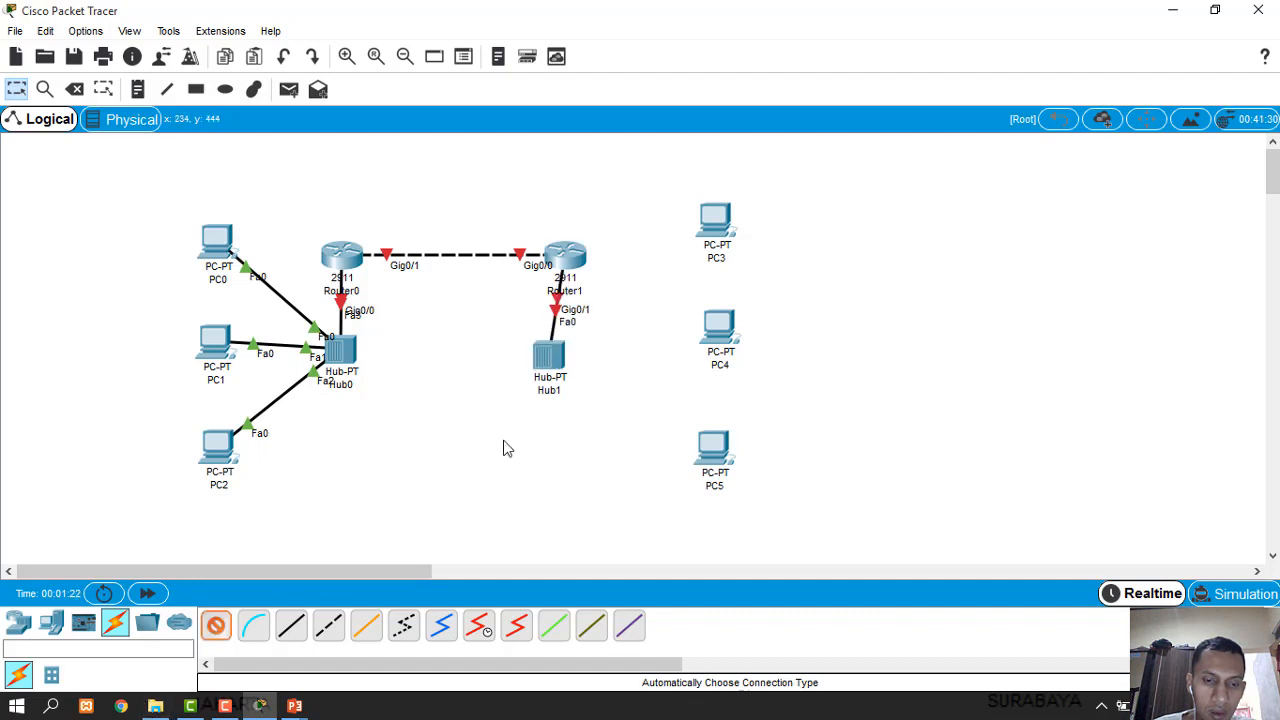
pyautogui.click(555, 352)
pyautogui.click(714, 216)
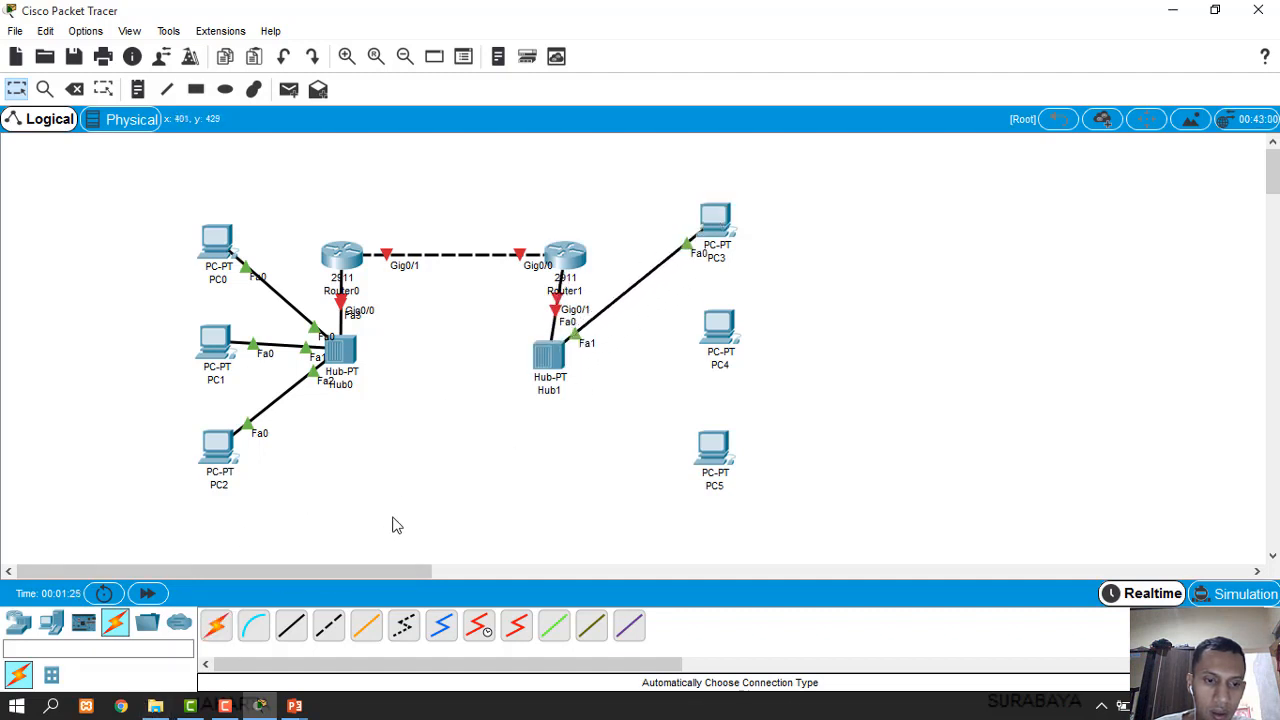
pyautogui.click(216, 626)
pyautogui.click(562, 358)
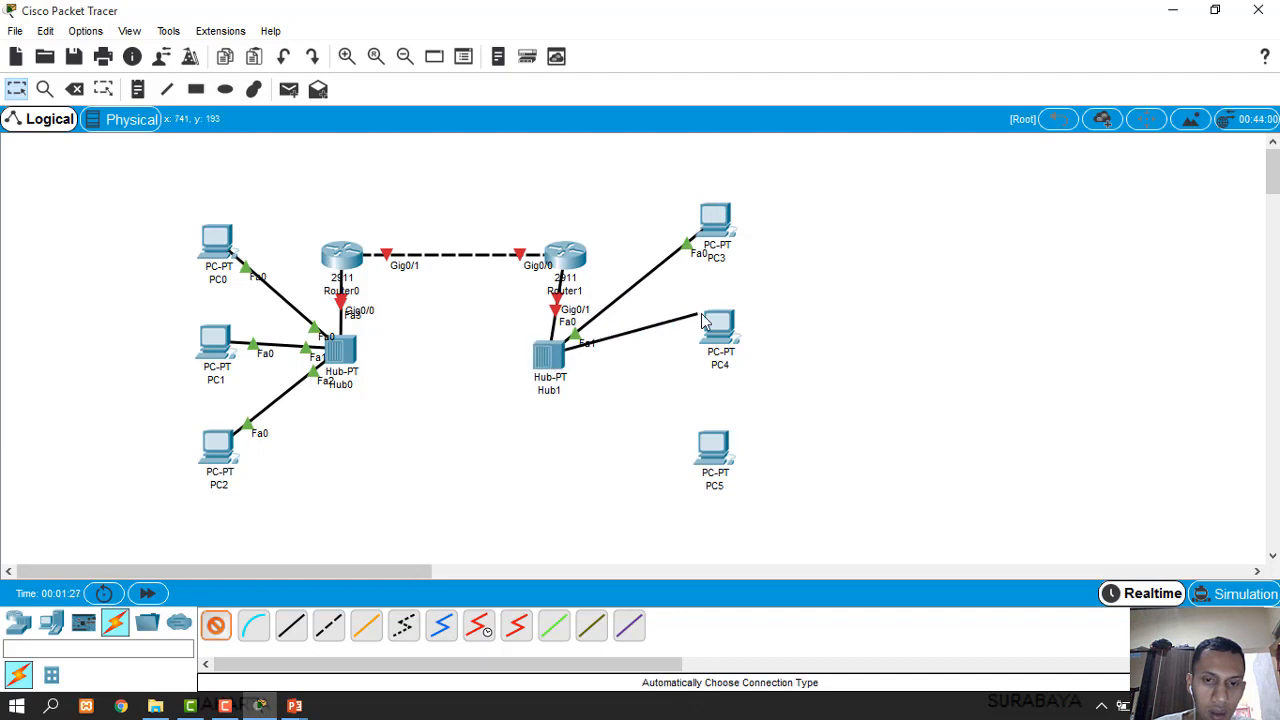
pyautogui.click(719, 326)
pyautogui.click(216, 626)
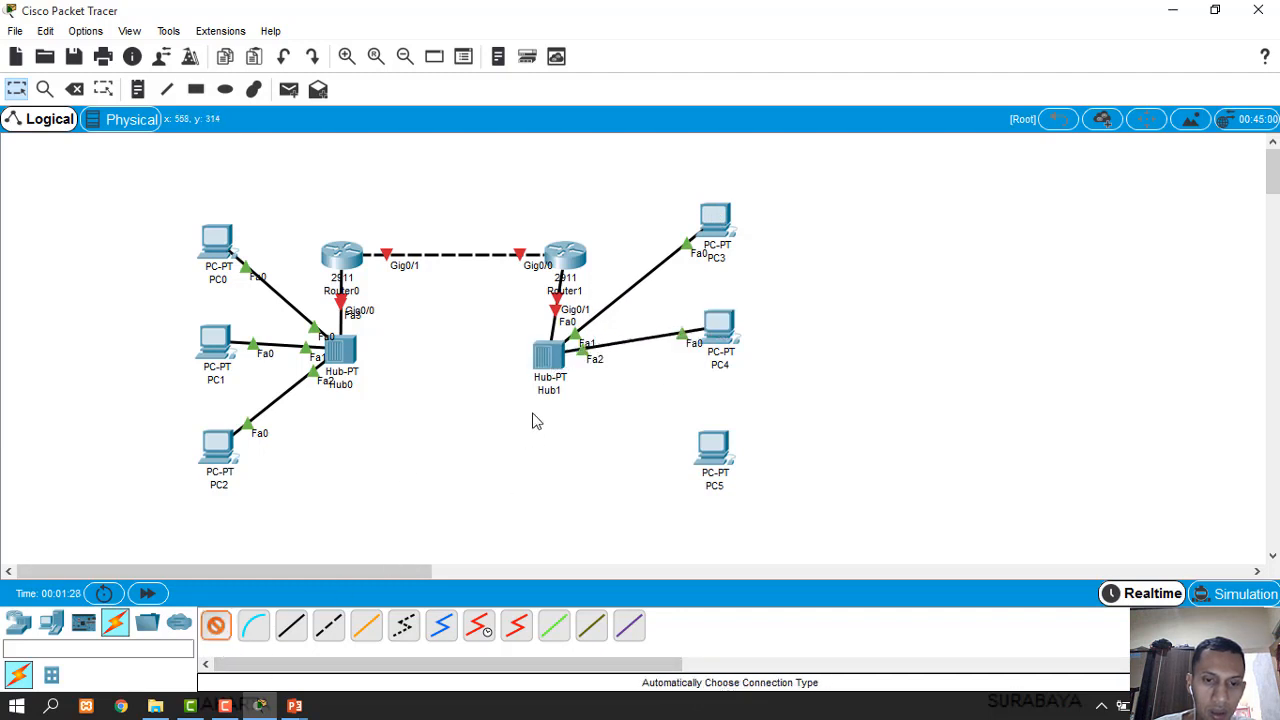
pyautogui.click(548, 355)
pyautogui.click(710, 455)
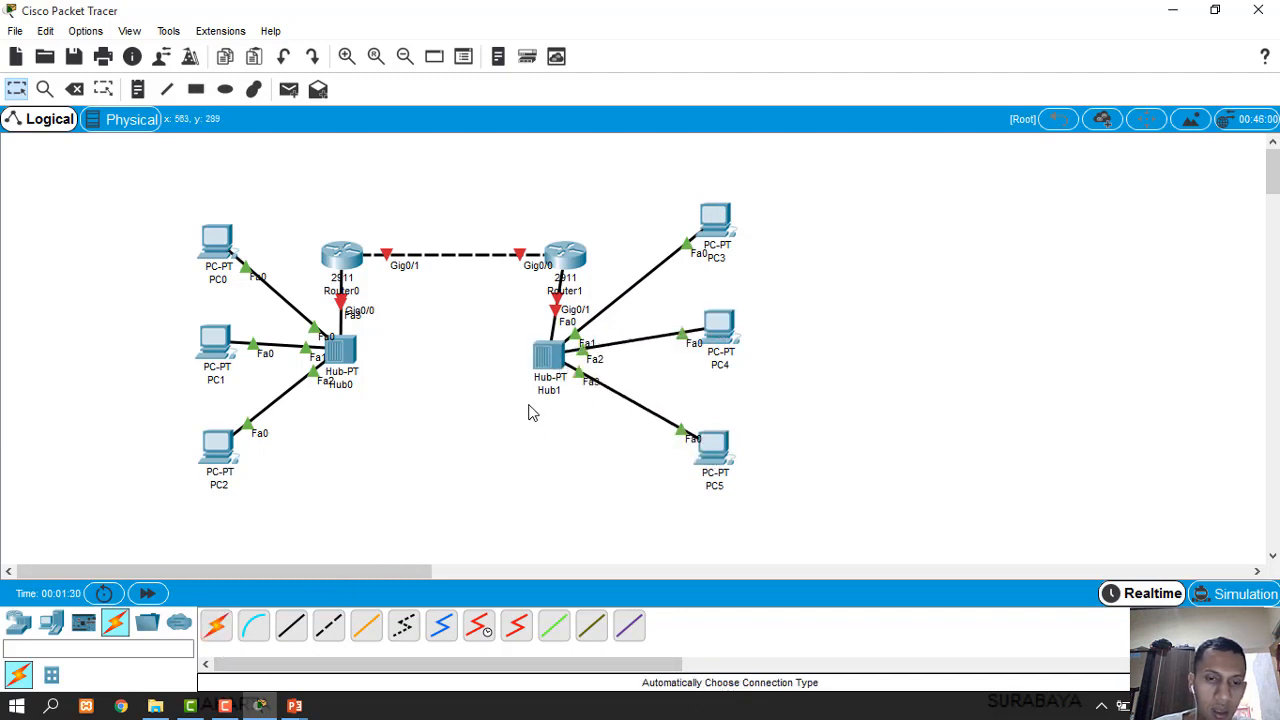
# Move PC0, PC1 and PC2 together farther left to widen their distance from Hub0
pyautogui.moveTo(124, 159); pyautogui.dragTo(251, 512)
pyautogui.moveTo(229, 466); pyautogui.dragTo(163, 473)
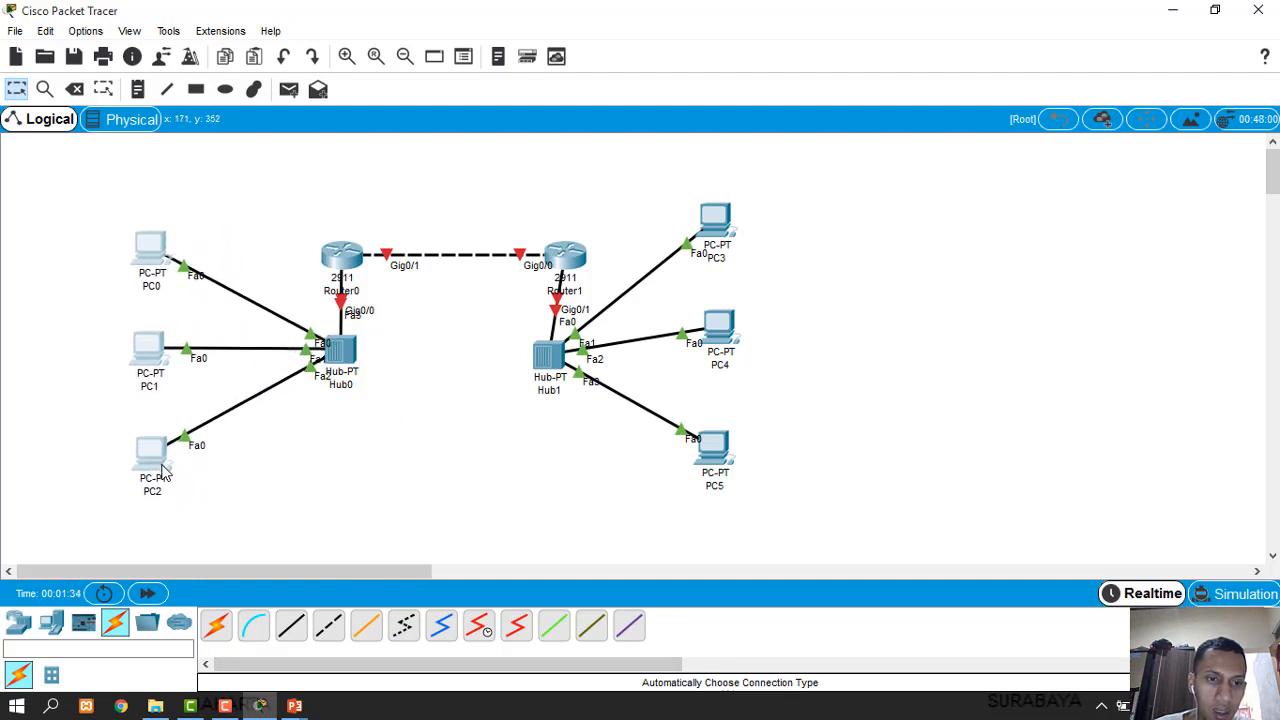
pyautogui.click(349, 366)
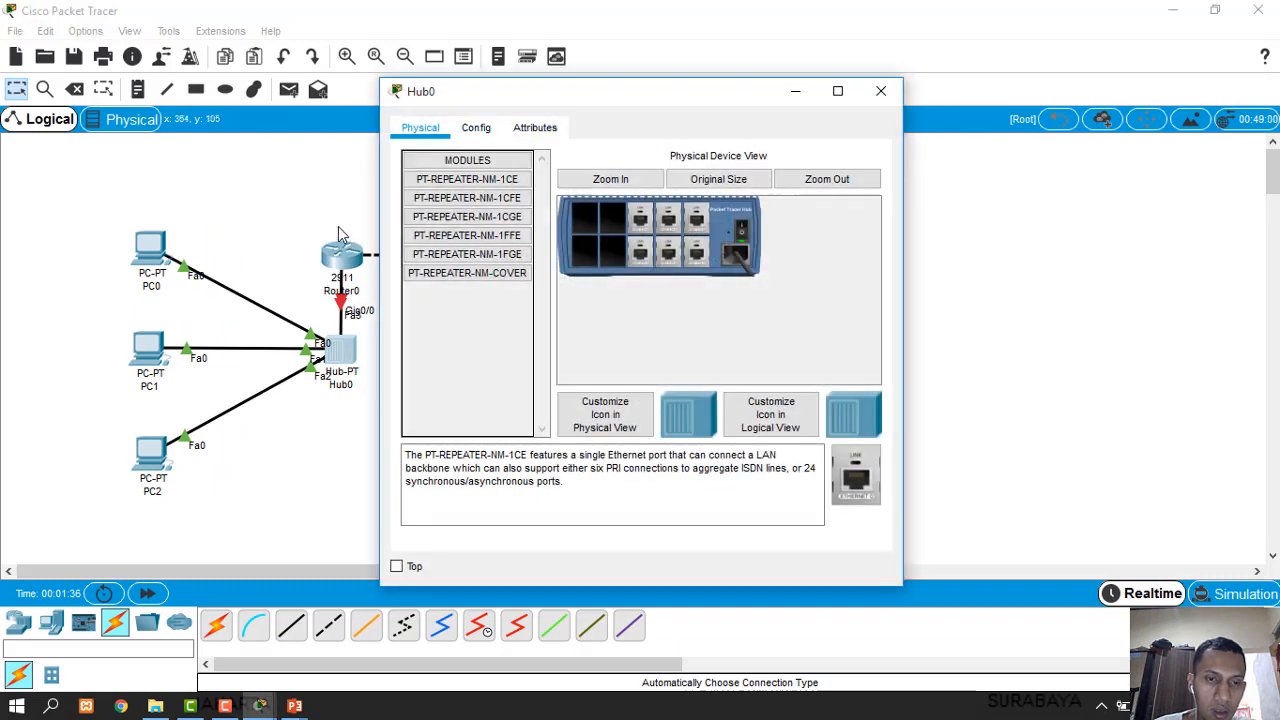
# Align Hub1 directly below Router1 and move PC3, PC4 and PC5 together slightly down and away from Hub1
pyautogui.click(880, 89)
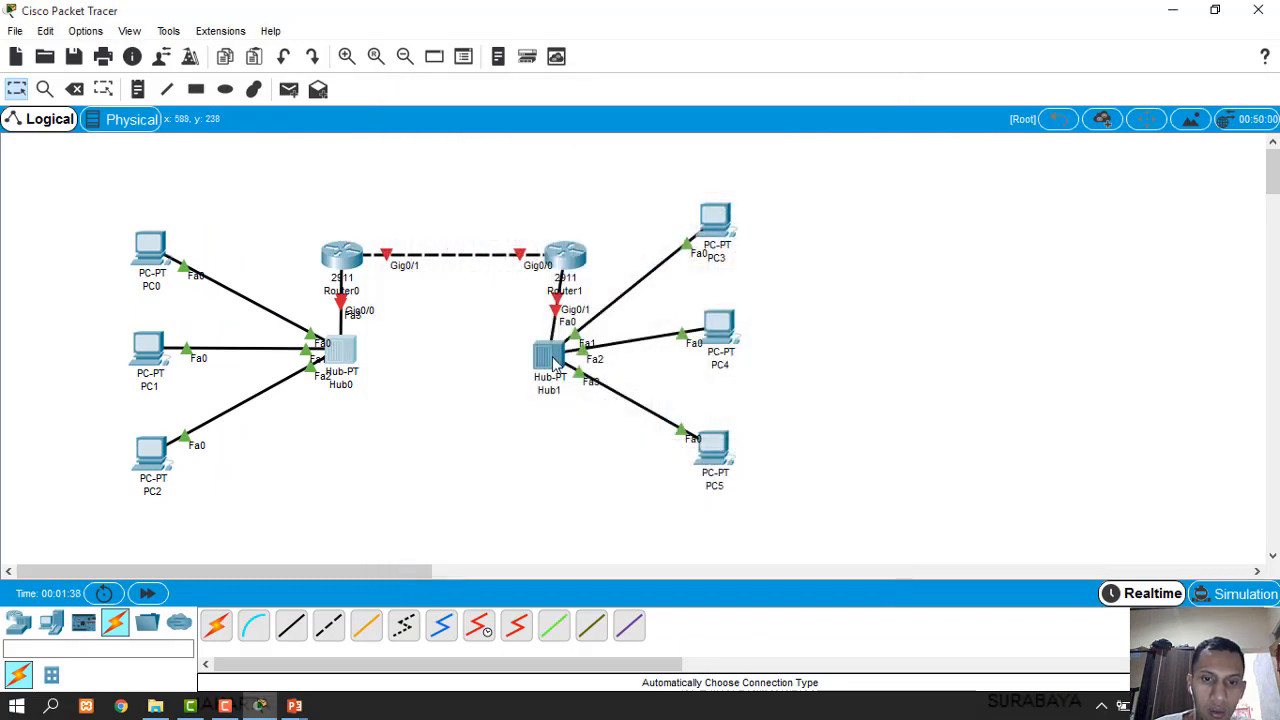
pyautogui.moveTo(553, 362); pyautogui.dragTo(570, 365)
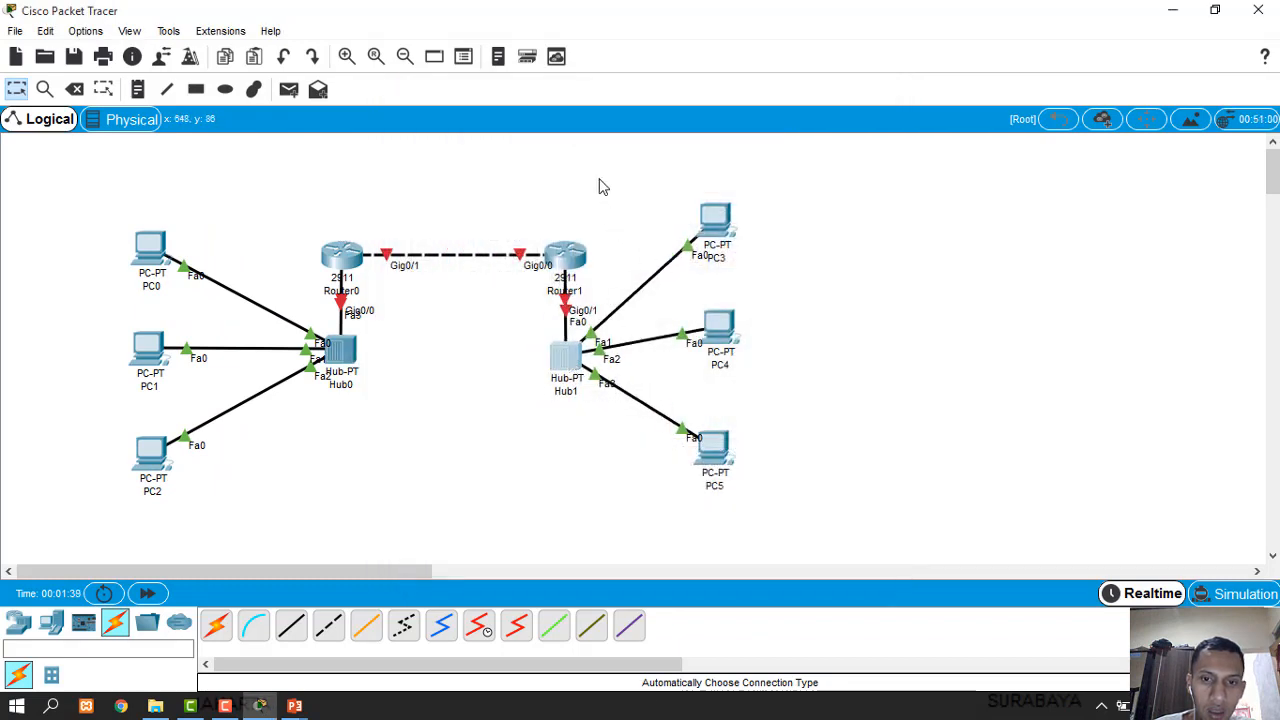
pyautogui.moveTo(634, 177); pyautogui.dragTo(790, 492)
pyautogui.moveTo(712, 475); pyautogui.dragTo(737, 498)
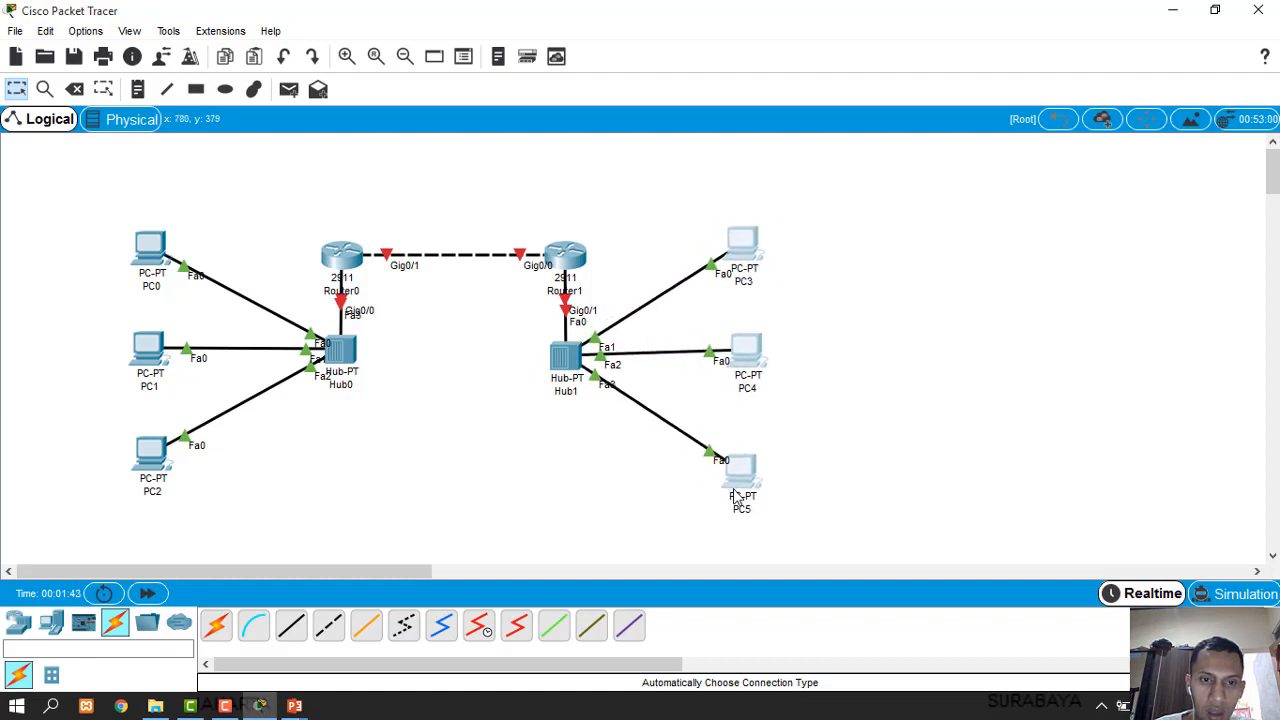
# Move Router0 and Router1 together upward to widen their distance from the hubs below
pyautogui.click(266, 192)
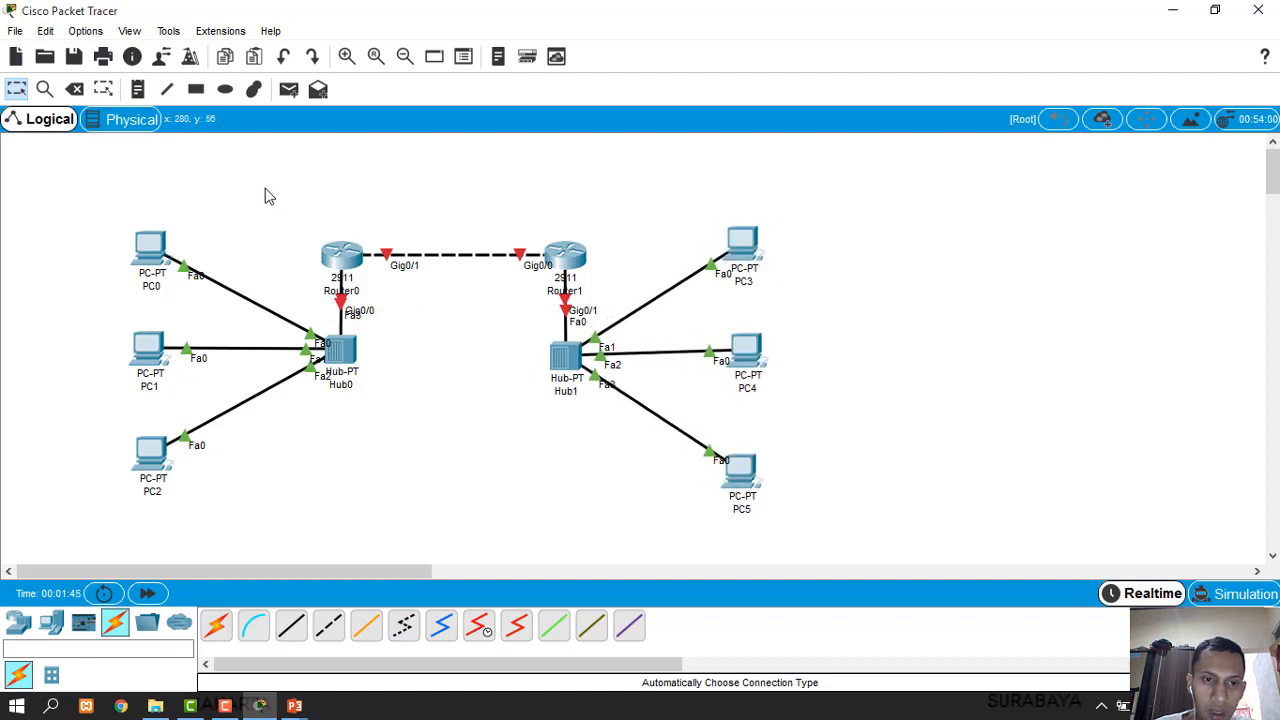
pyautogui.moveTo(266, 188); pyautogui.dragTo(585, 210)
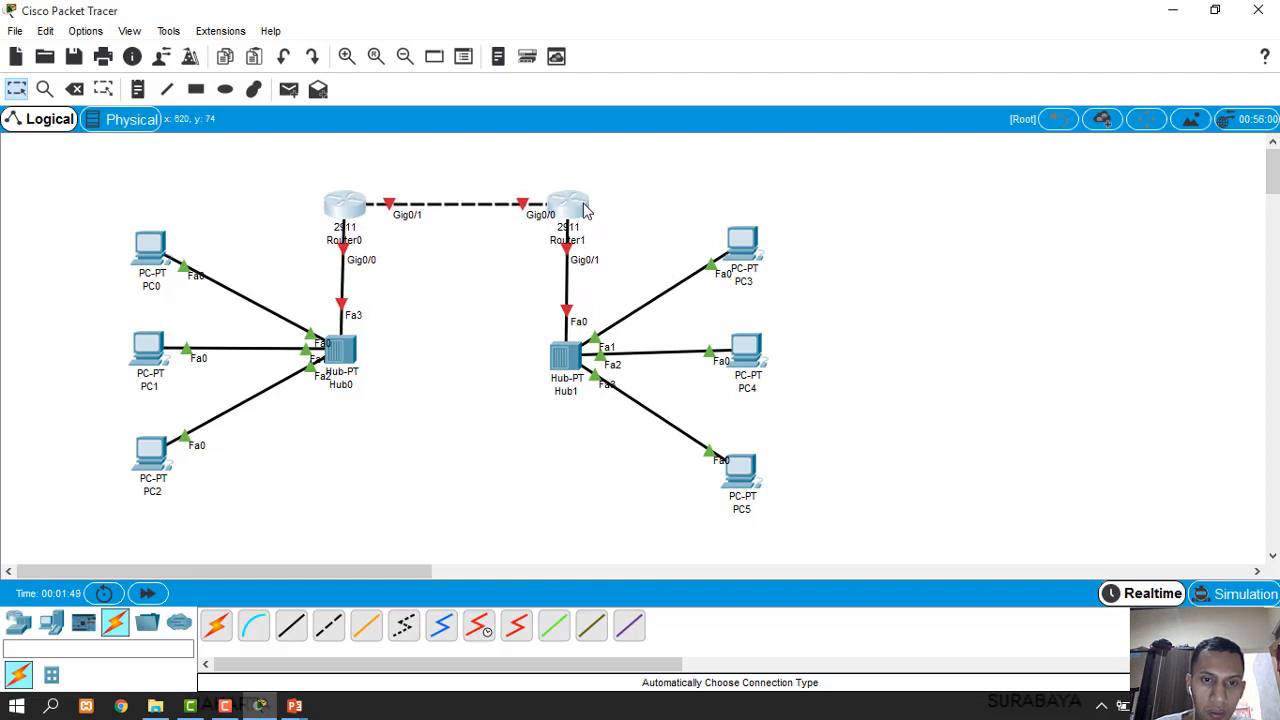
pyautogui.click(879, 307)
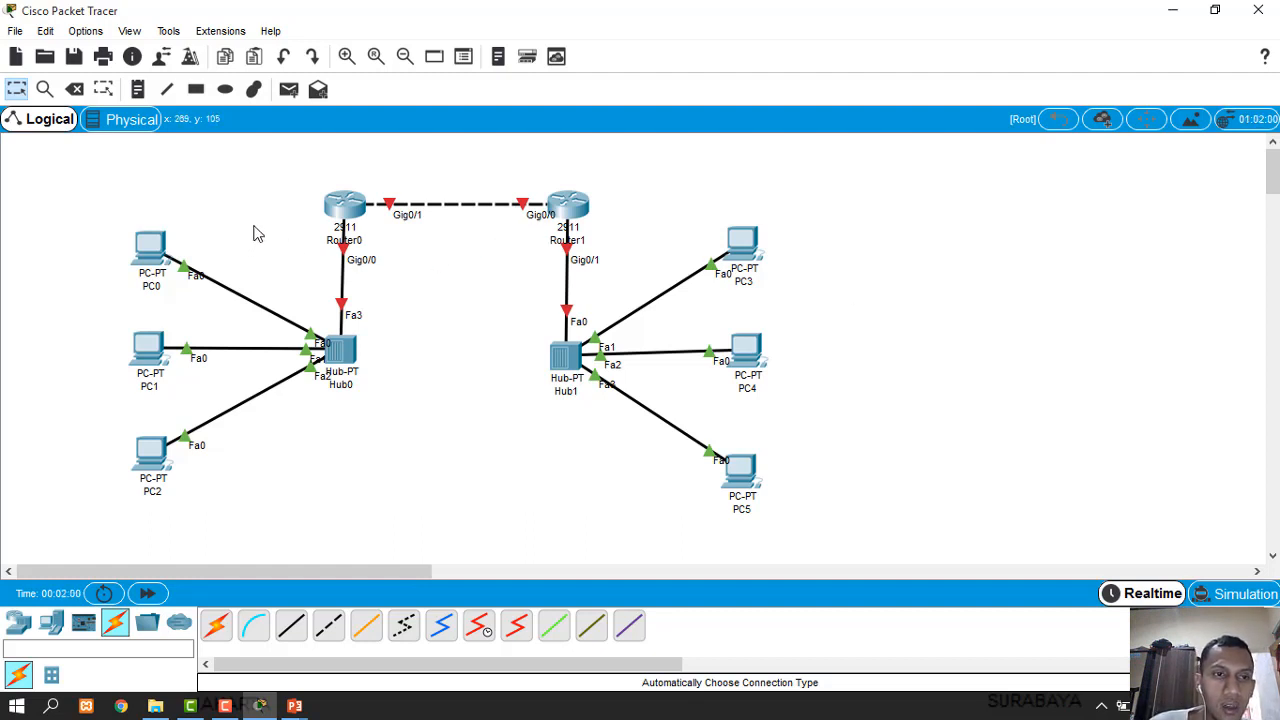
# Draw three unfilled black-outlined rectangles around the PC0–PC2 LAN, the PC3–PC5 LAN and the link between the routers
pyautogui.click(196, 89)
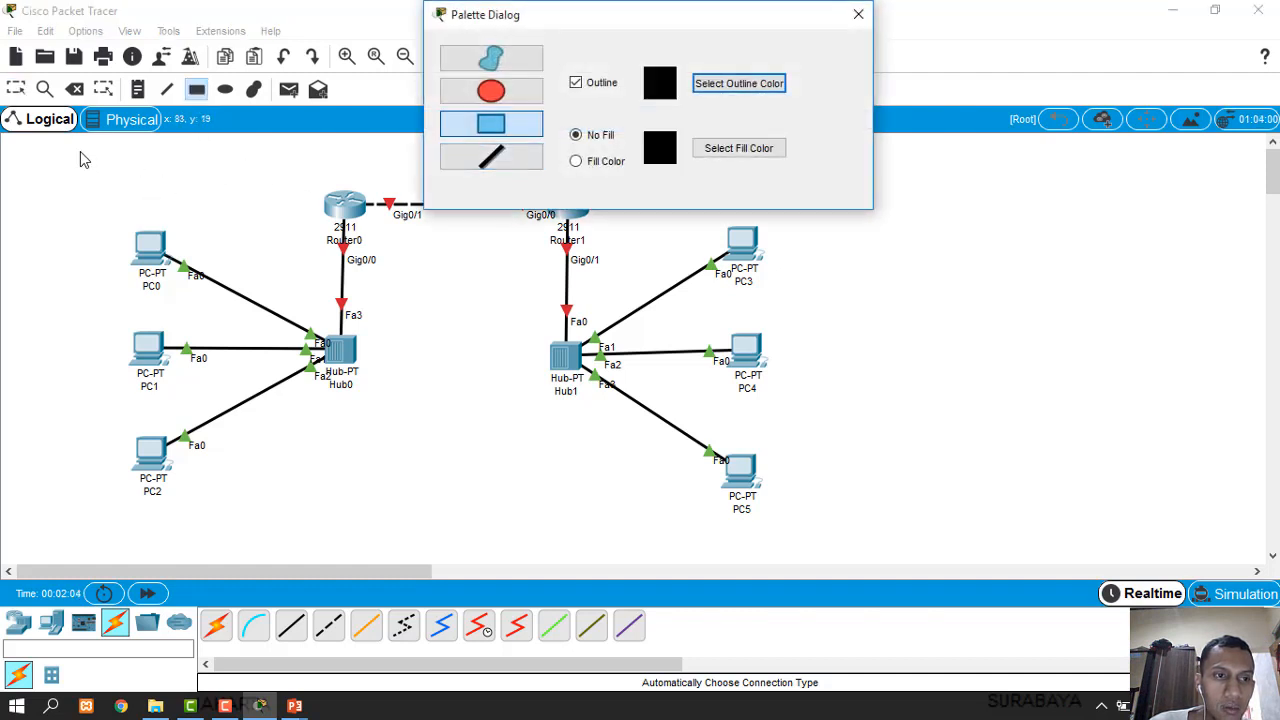
pyautogui.moveTo(85, 154); pyautogui.dragTo(352, 514)
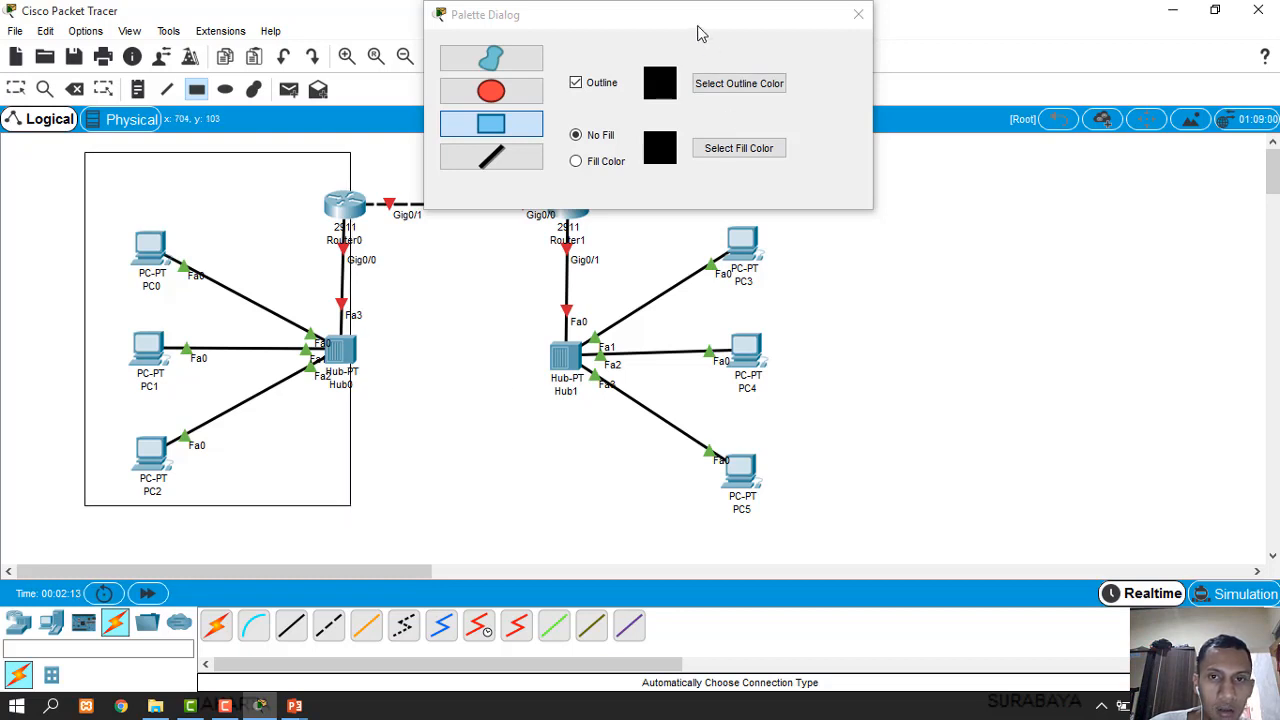
pyautogui.moveTo(703, 15); pyautogui.dragTo(848, 100)
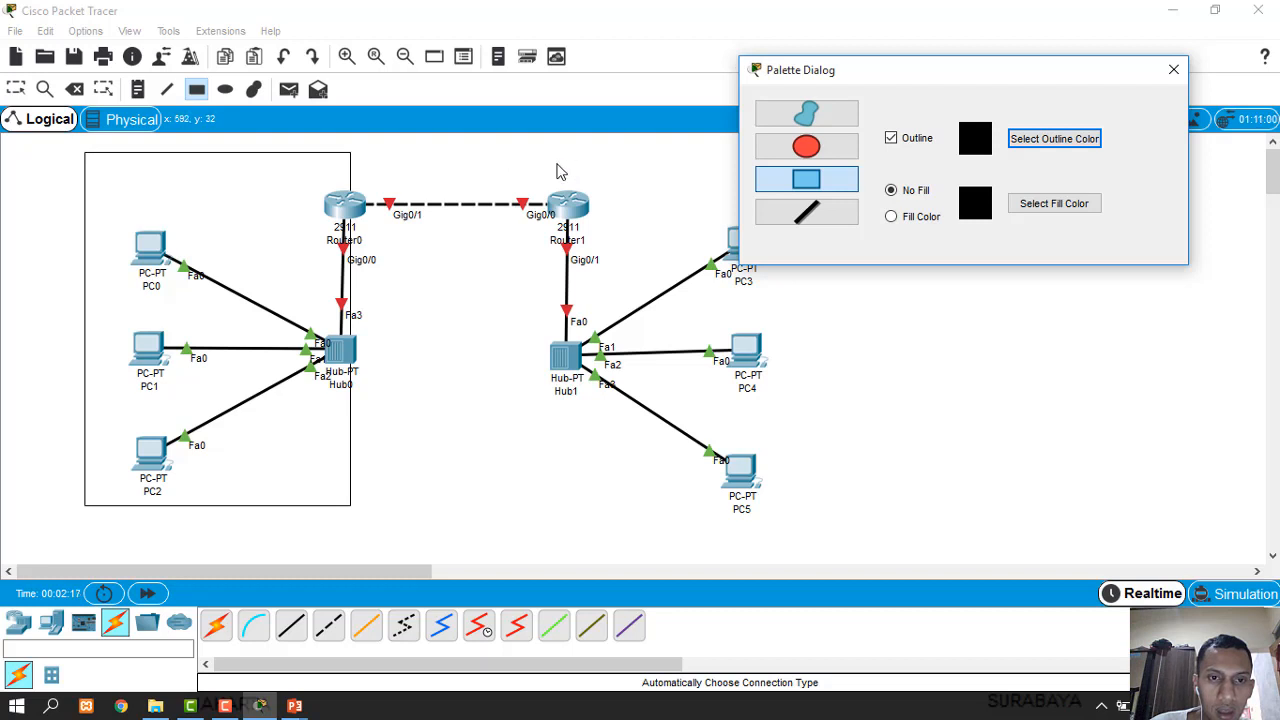
pyautogui.moveTo(554, 158); pyautogui.dragTo(828, 521)
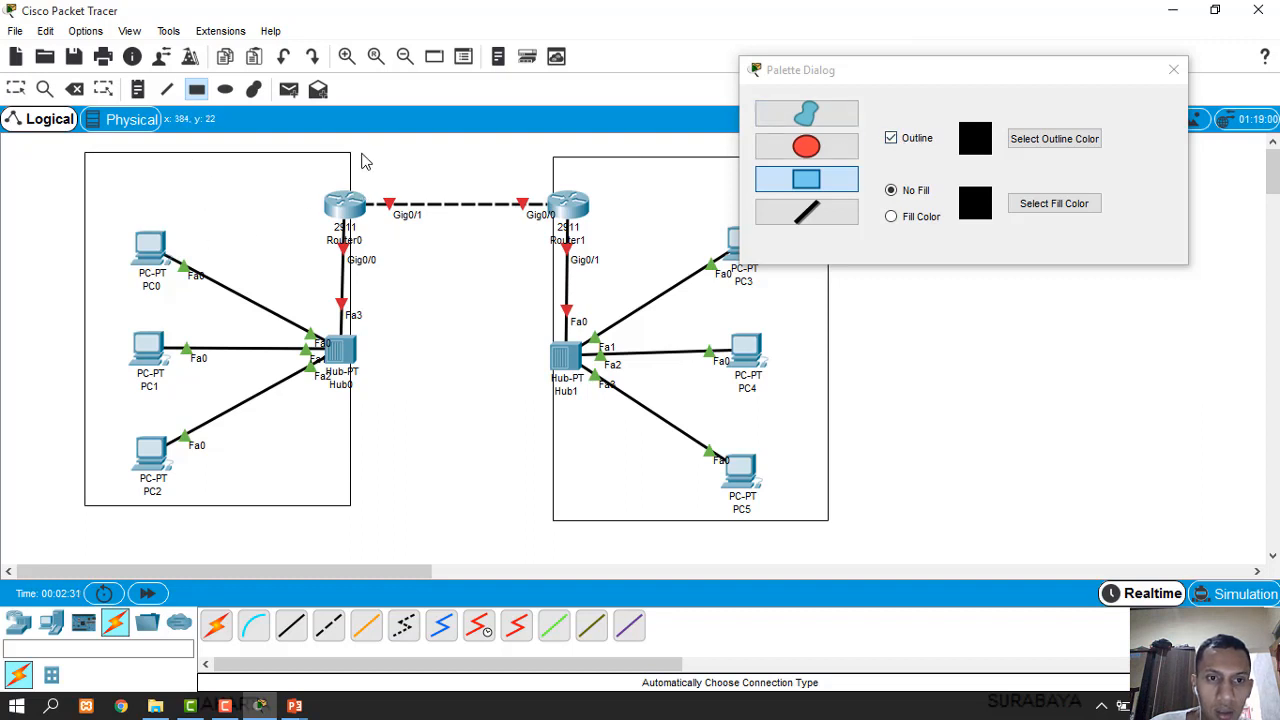
pyautogui.moveTo(361, 153); pyautogui.dragTo(548, 276)
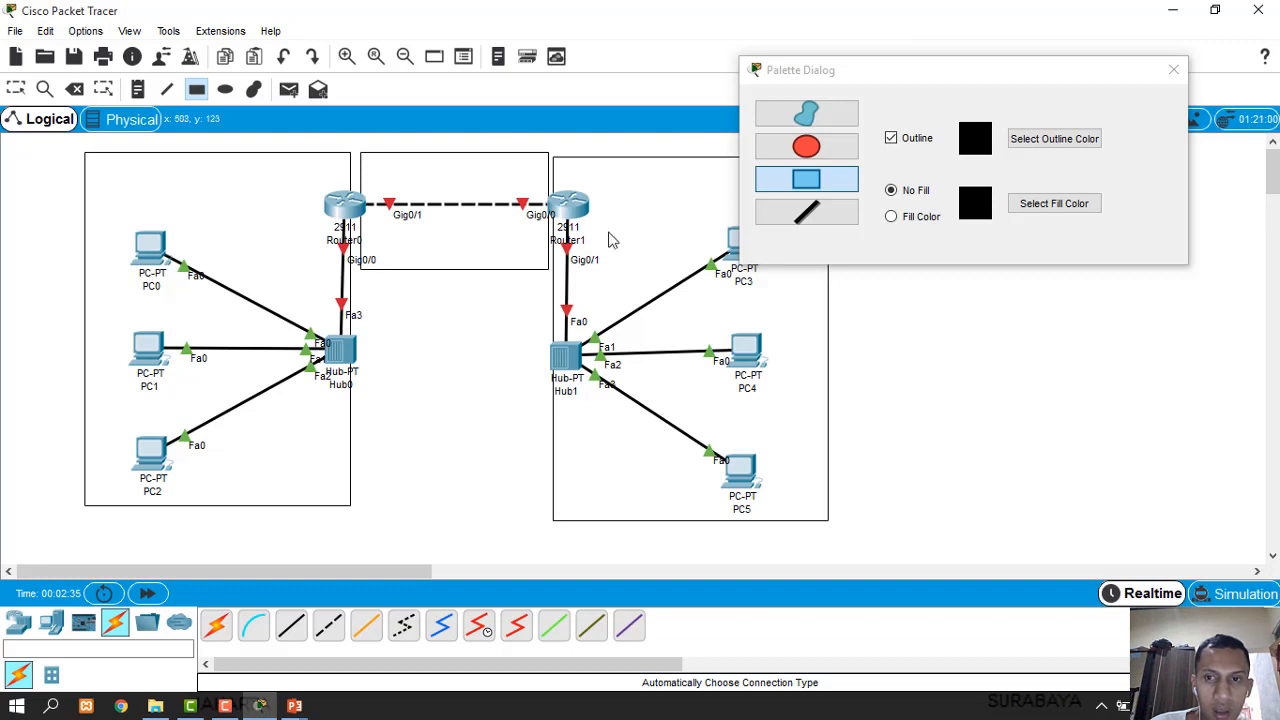
pyautogui.click(1173, 69)
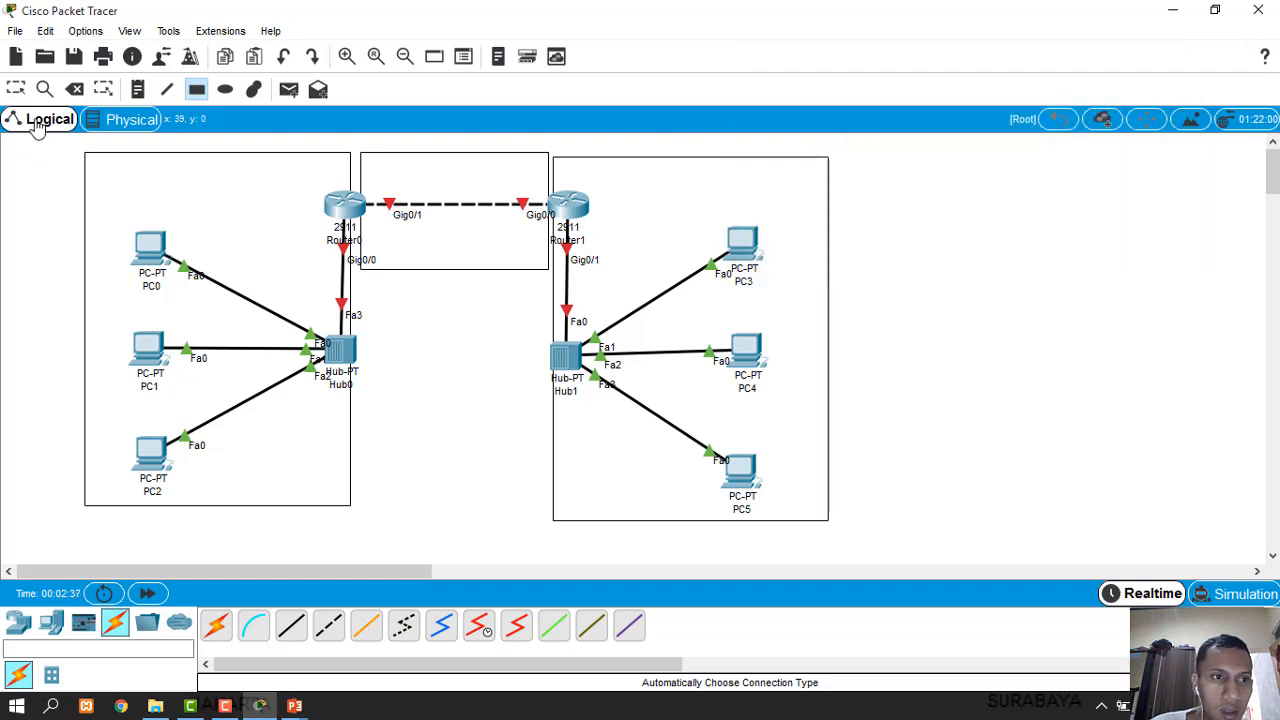
# Shift the PC3–PC5 LAN rectangle and the router-link rectangle apart, and enlarge the router-link rectangle to fill the gap between the LANs
pyautogui.click(15, 89)
pyautogui.moveTo(815, 207); pyautogui.dragTo(822, 208)
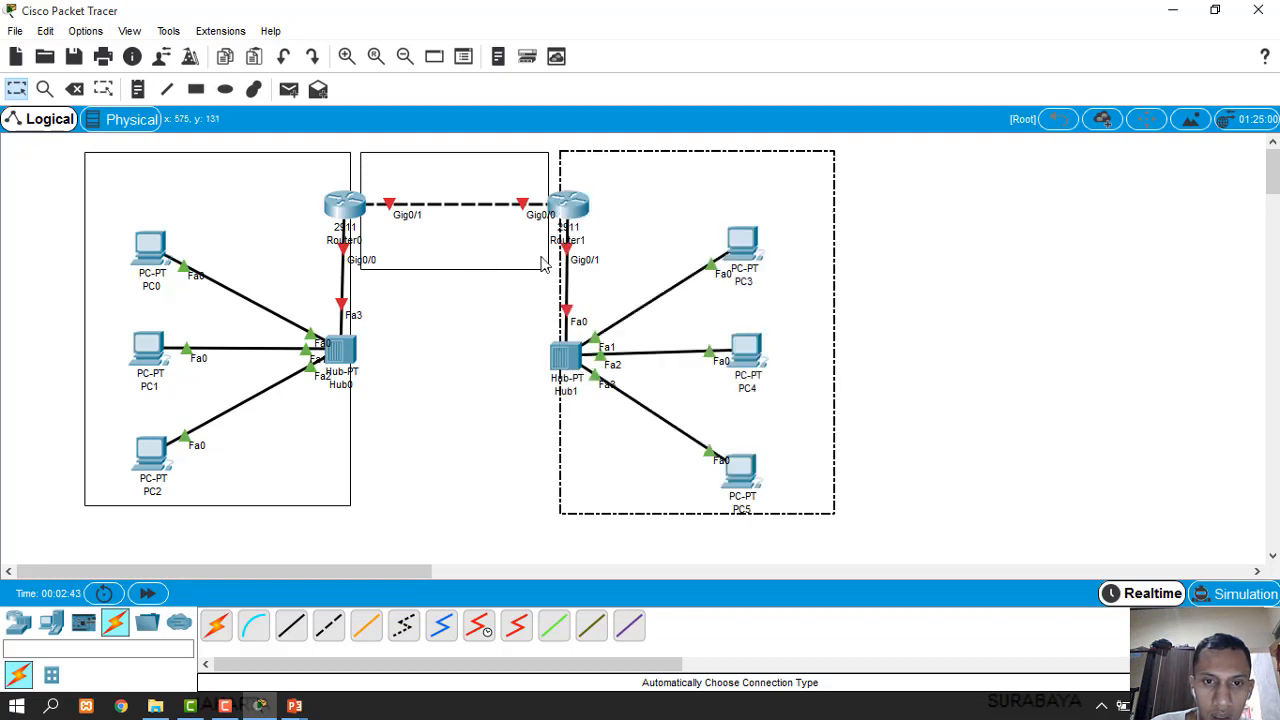
pyautogui.moveTo(541, 264); pyautogui.dragTo(536, 272)
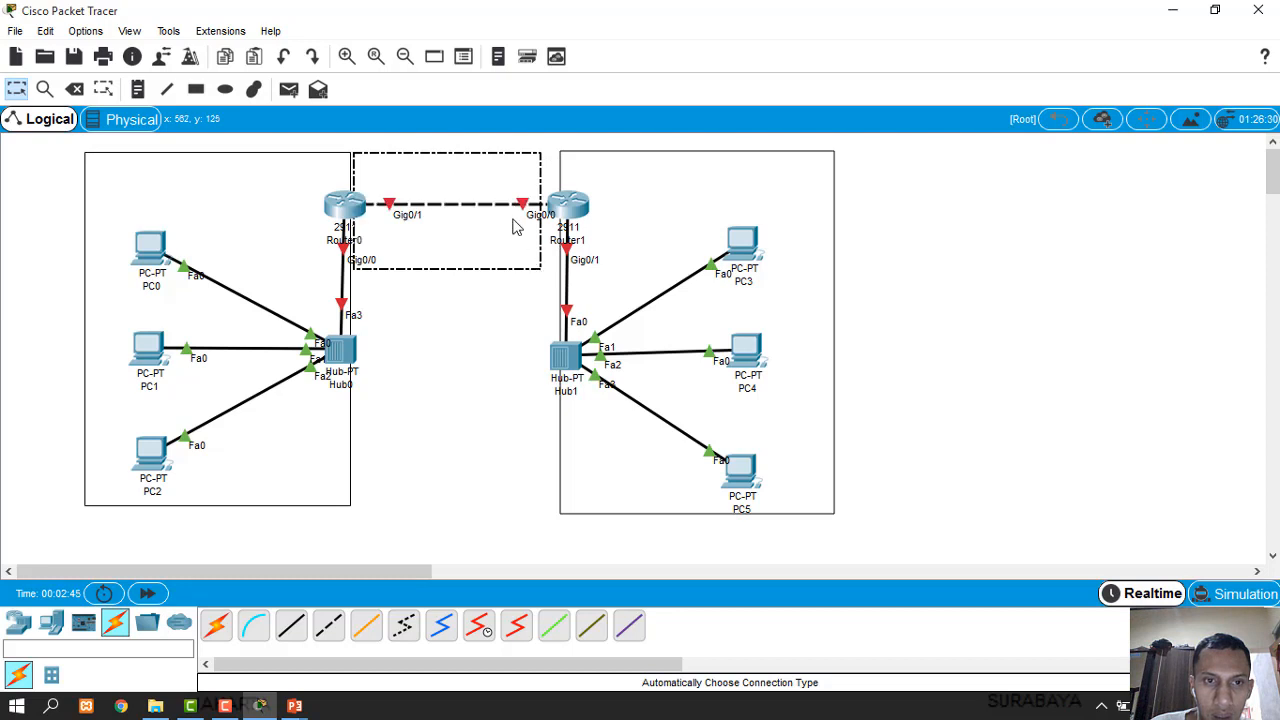
pyautogui.click(104, 90)
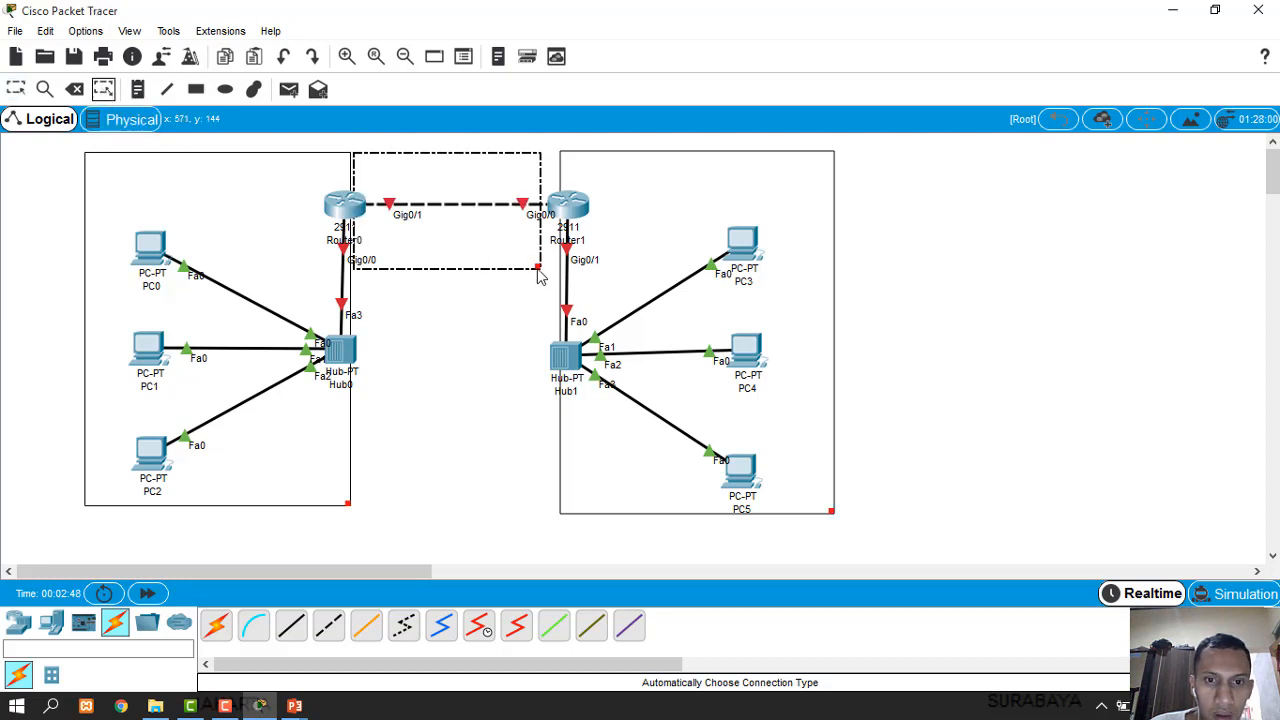
pyautogui.moveTo(538, 277); pyautogui.dragTo(557, 282)
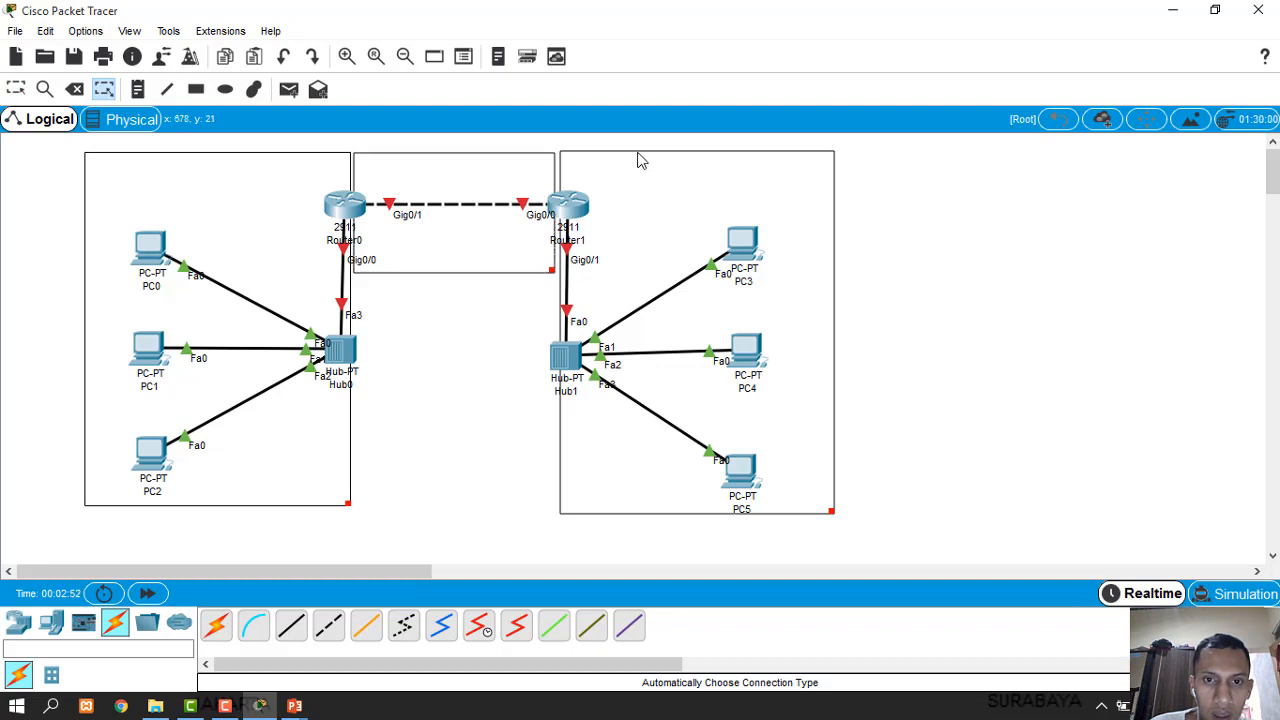
pyautogui.click(16, 89)
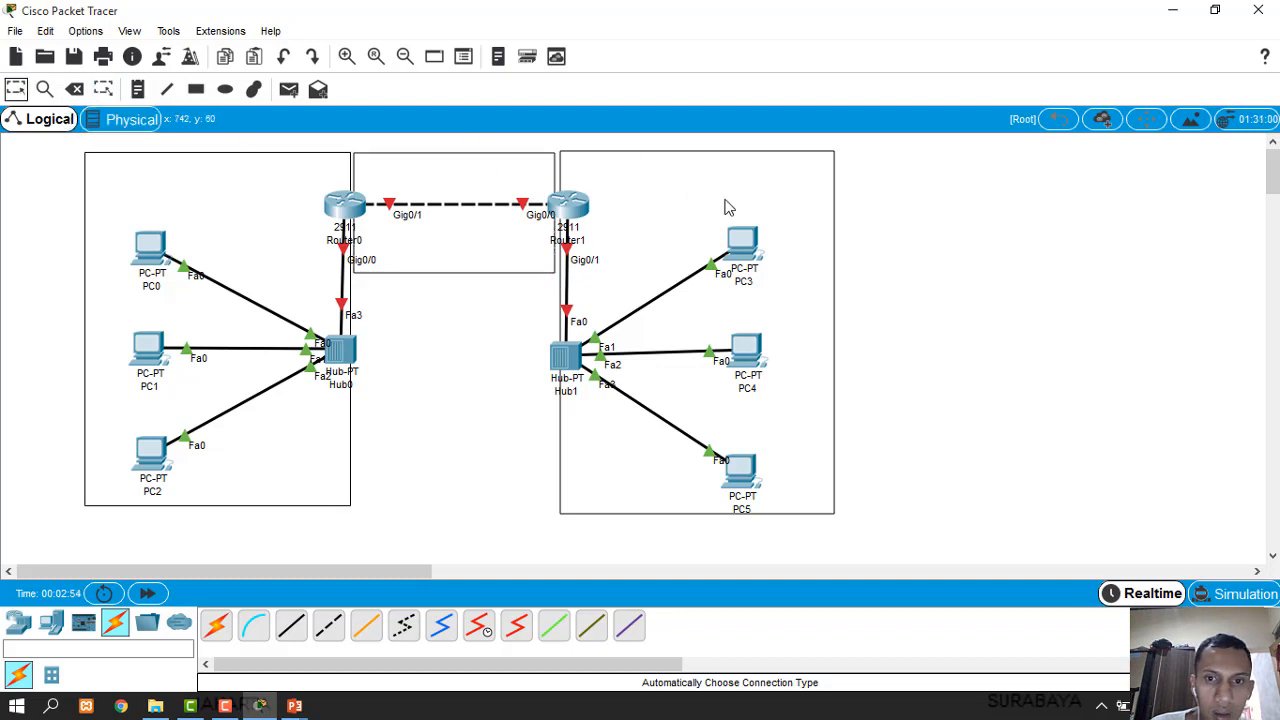
# Move the PC3–PC5 LAN rectangle slightly down so it encloses the PC5 label
pyautogui.click(732, 160)
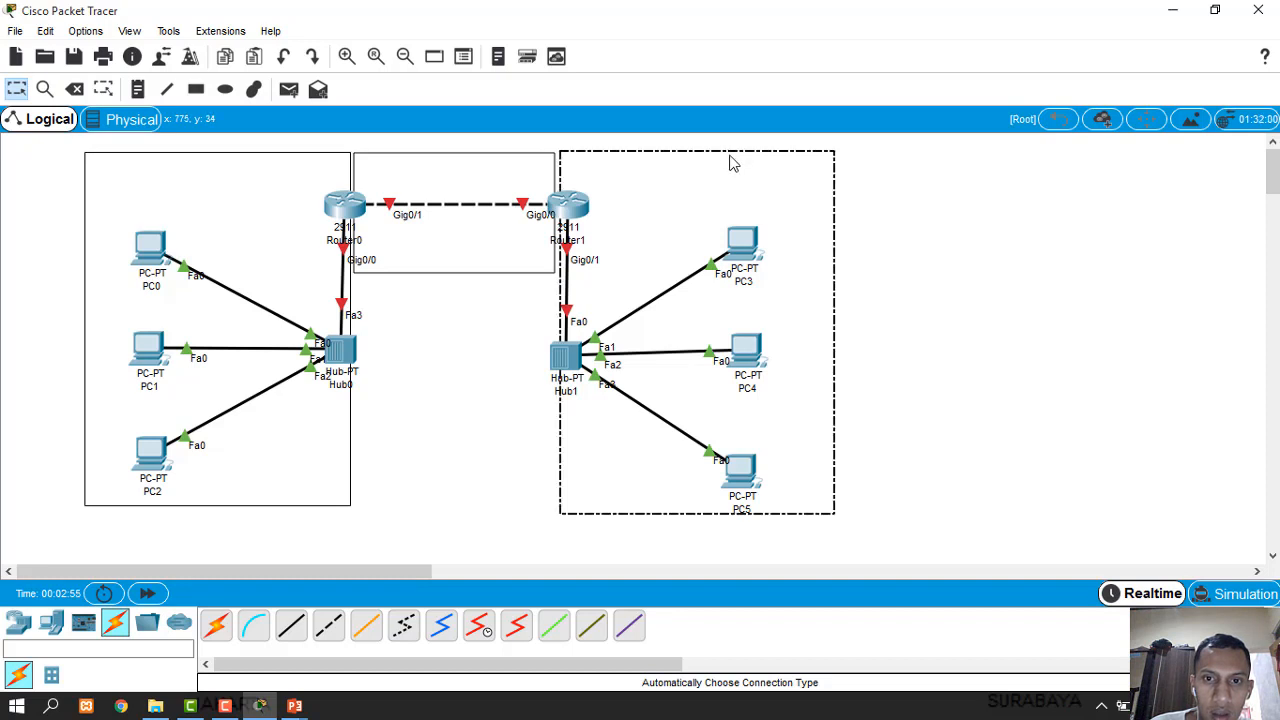
pyautogui.click(728, 151)
pyautogui.doubleClick(729, 152)
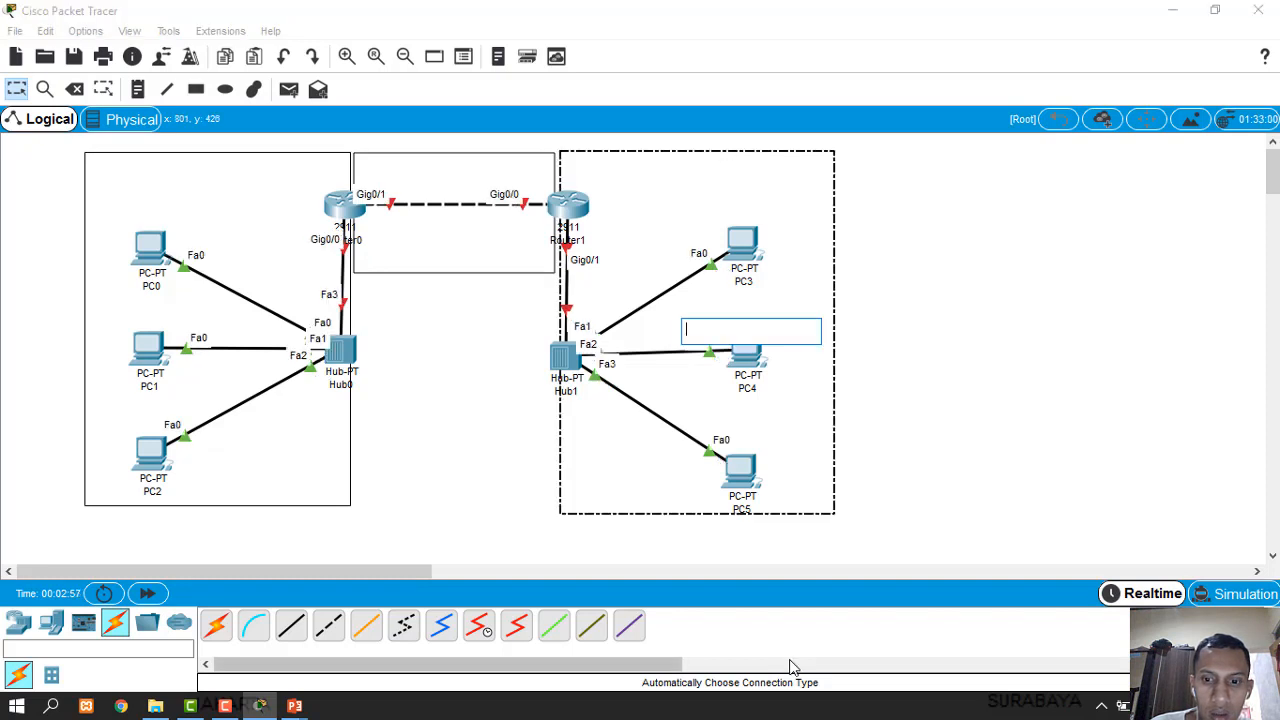
pyautogui.click(888, 493)
pyautogui.moveTo(812, 514); pyautogui.dragTo(816, 524)
pyautogui.click(995, 435)
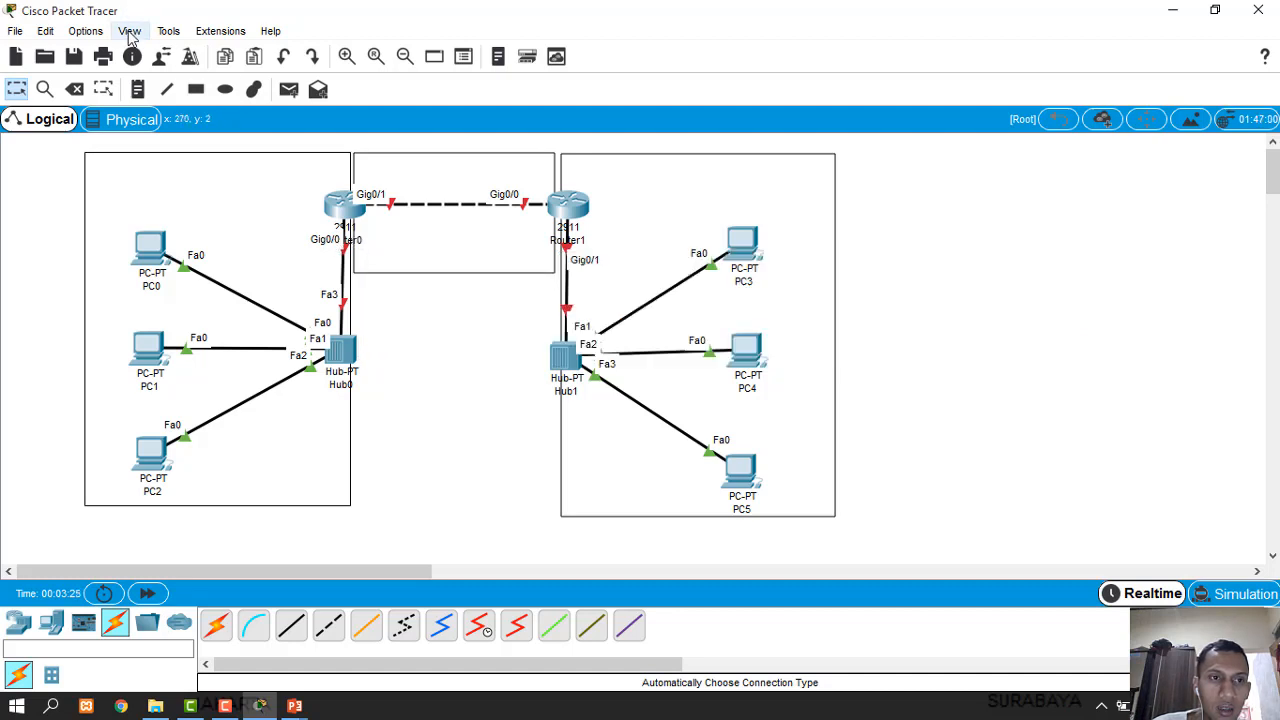
# Turn off Always Show Port Labels in Logical Workspace in the preferences
pyautogui.click(89, 31)
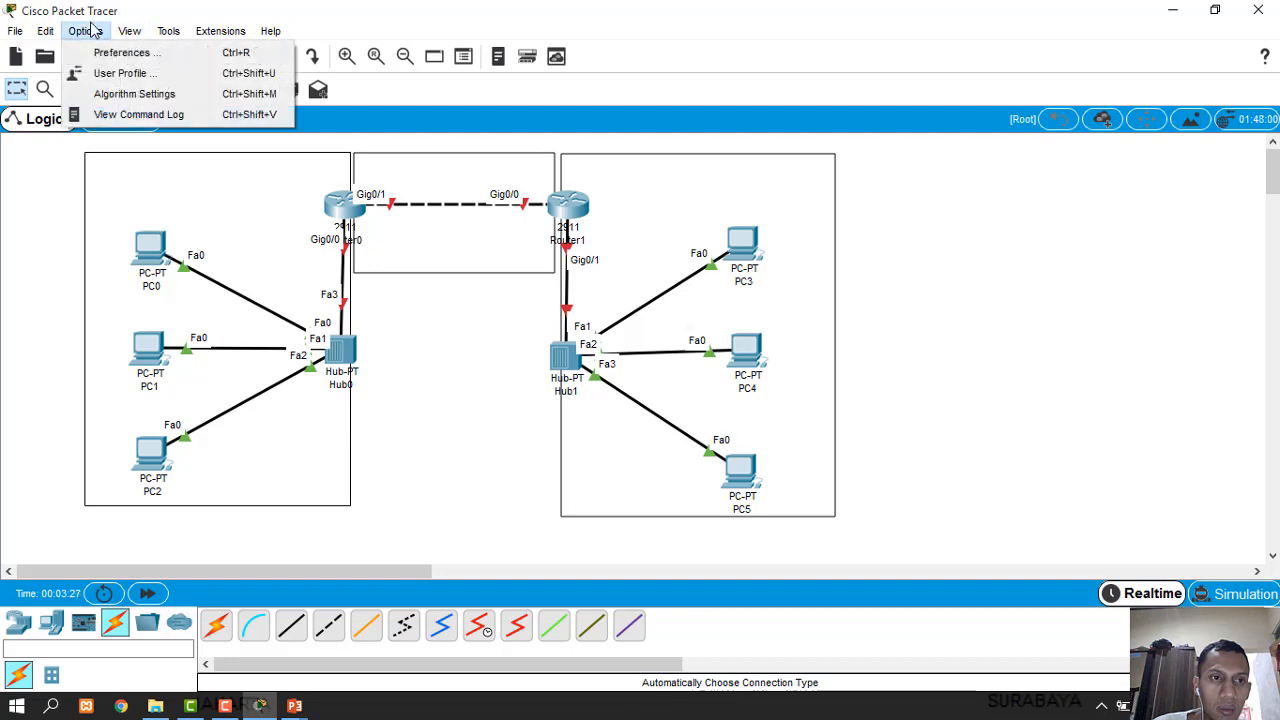
pyautogui.click(110, 52)
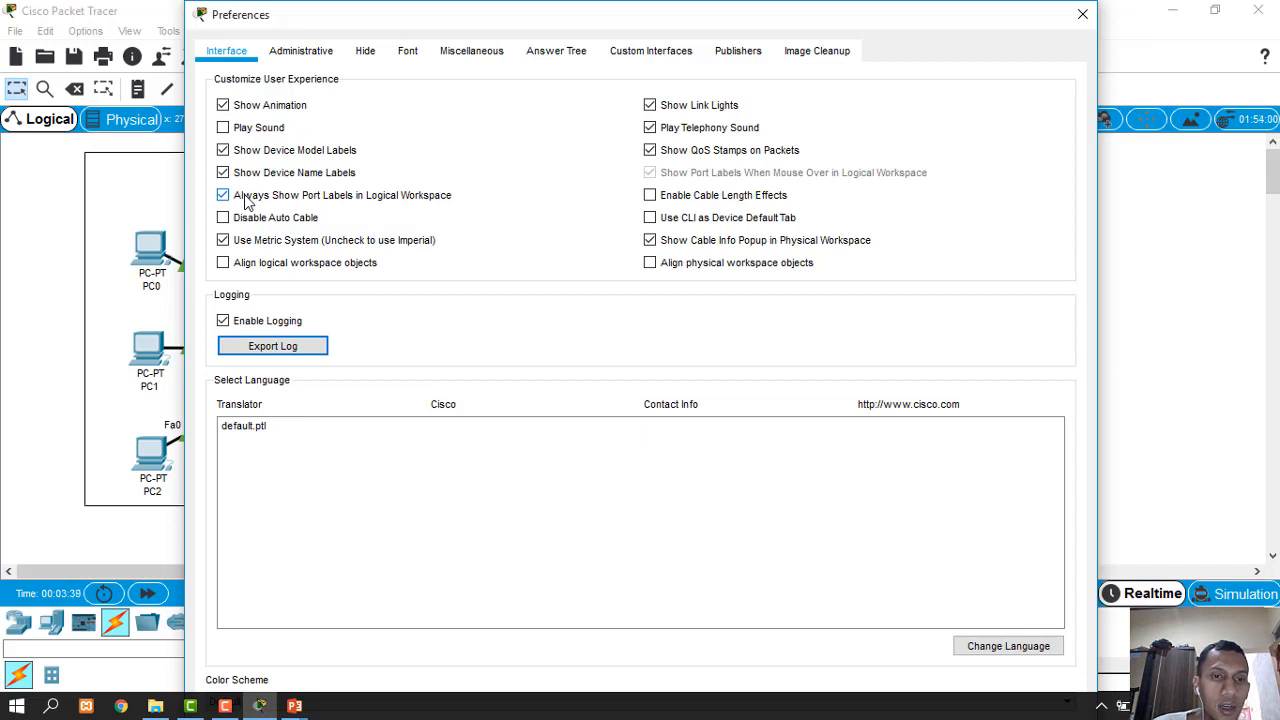
pyautogui.click(247, 198)
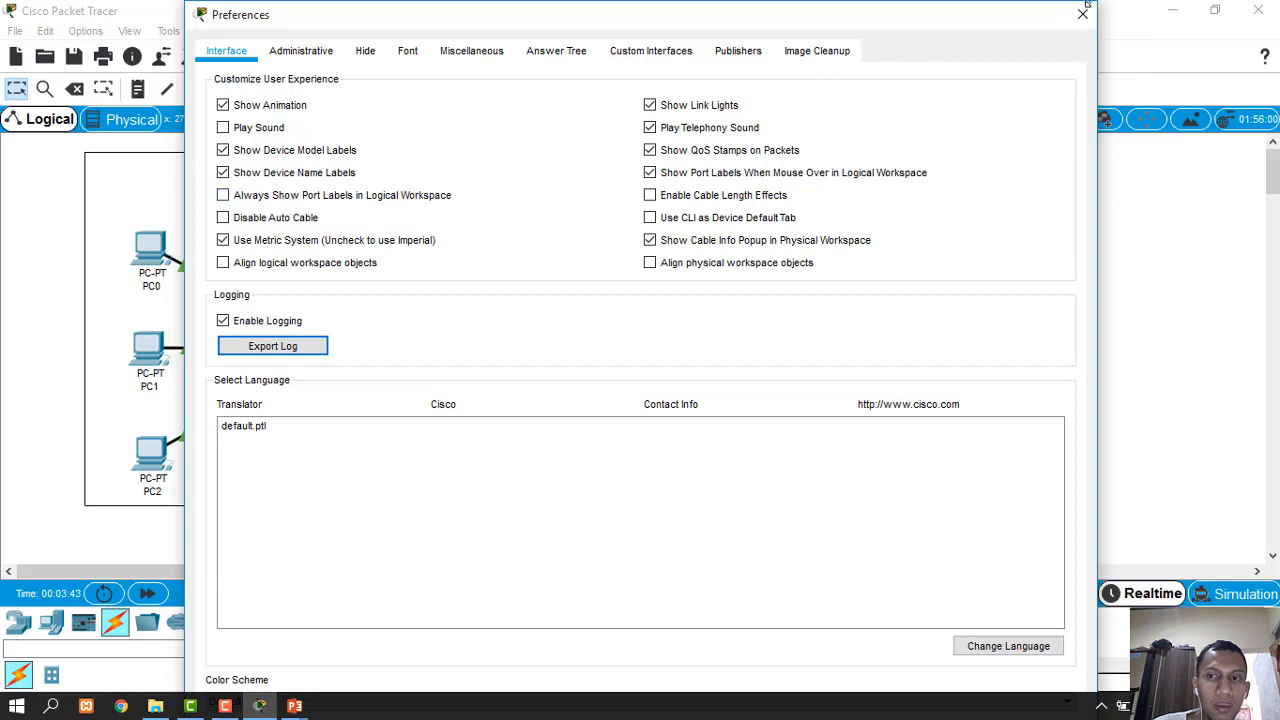
pyautogui.click(1082, 14)
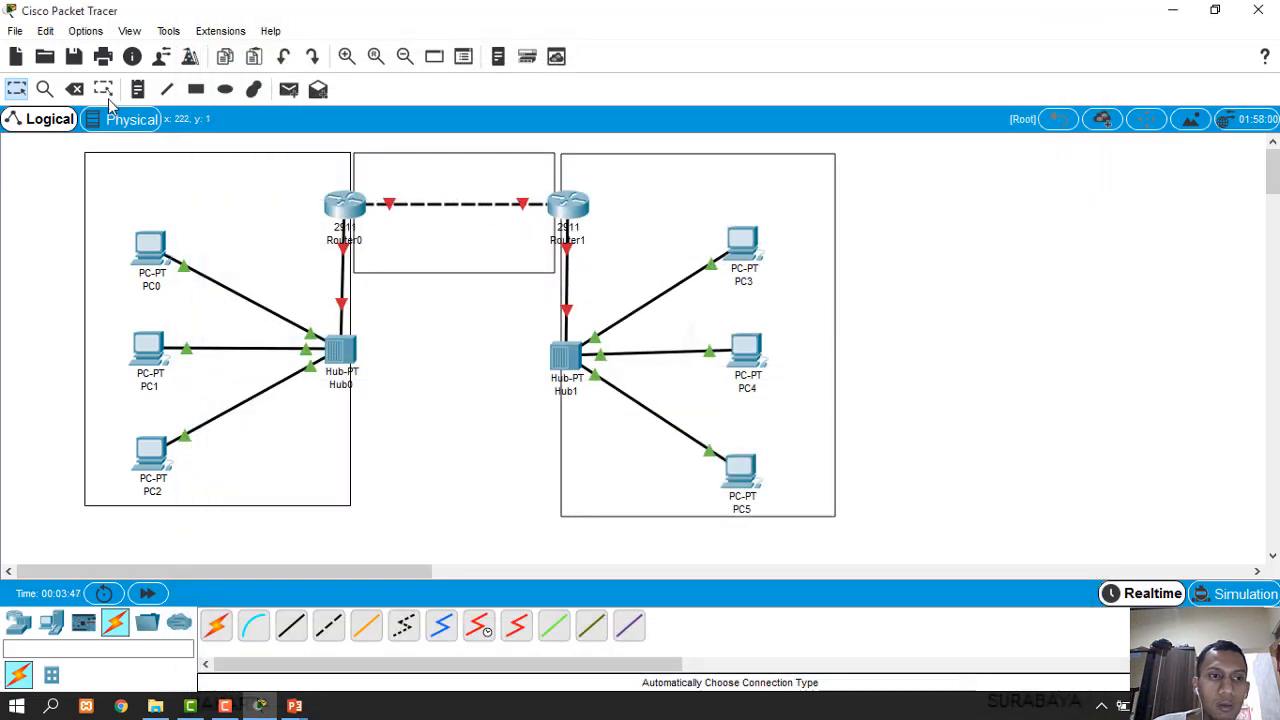
# Turn Always Show Port Labels in Logical Workspace back on in the preferences
pyautogui.click(85, 31)
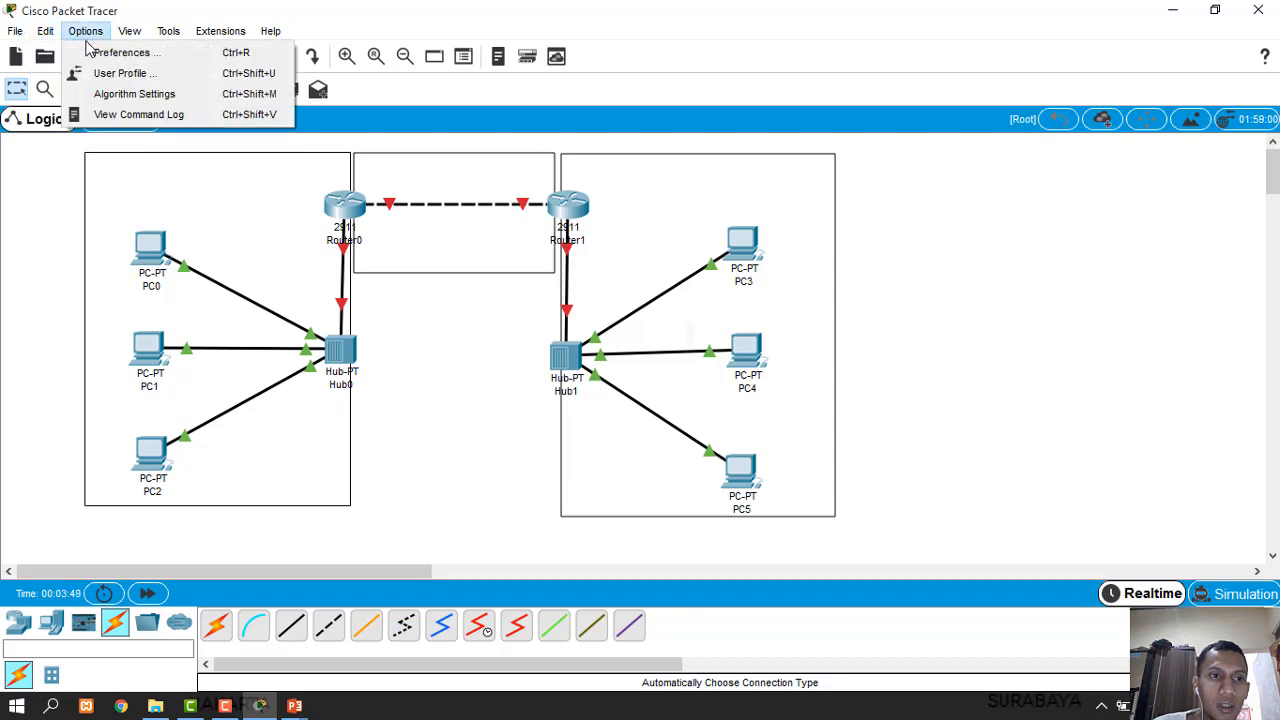
pyautogui.click(90, 48)
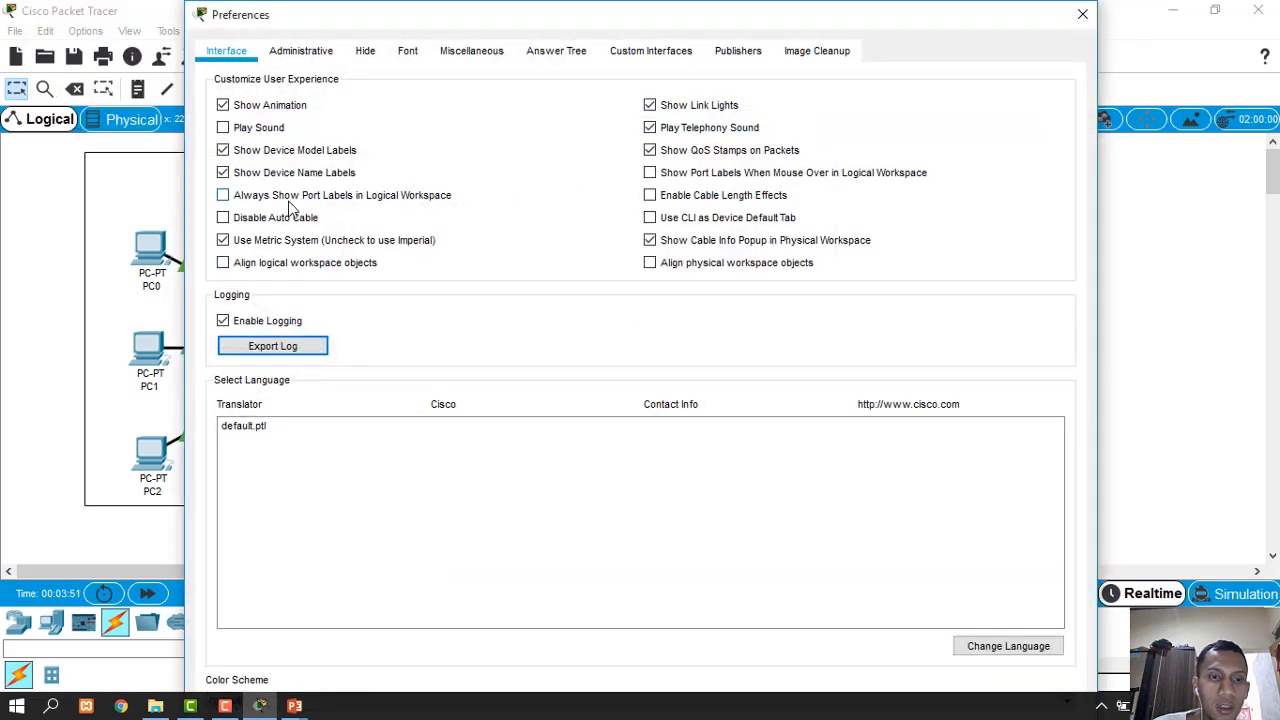
pyautogui.click(286, 200)
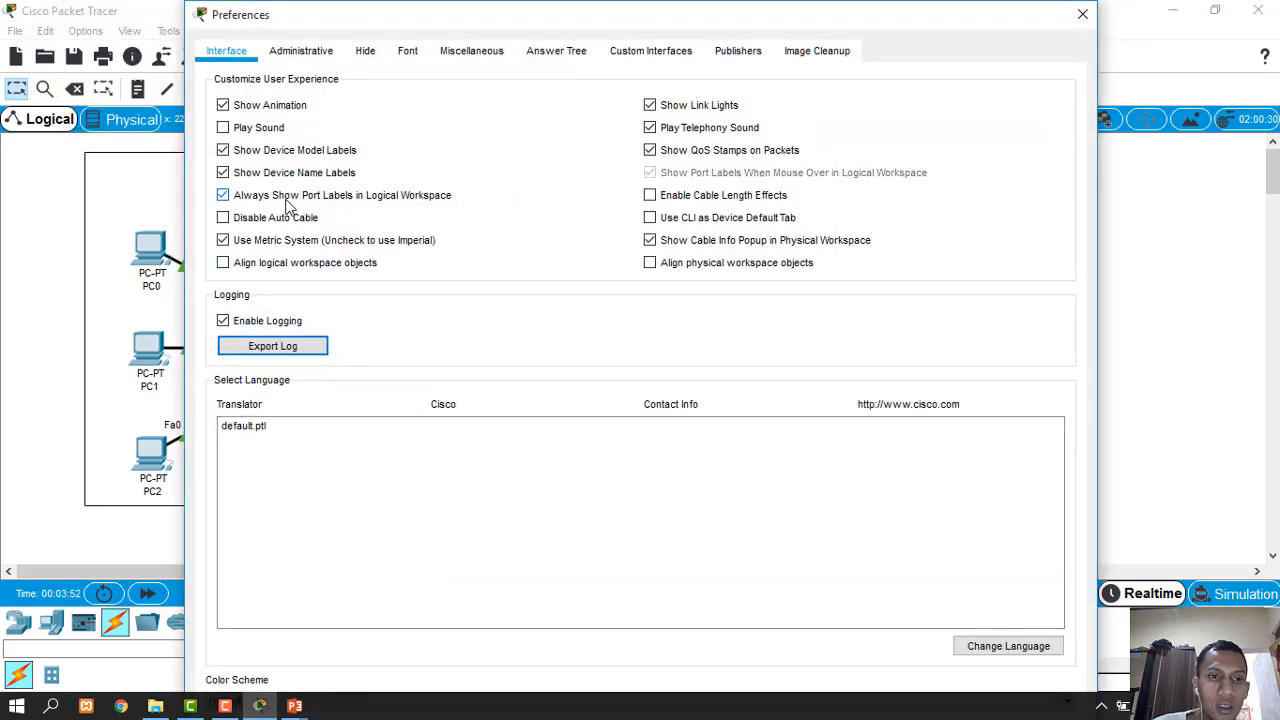
pyautogui.click(1082, 14)
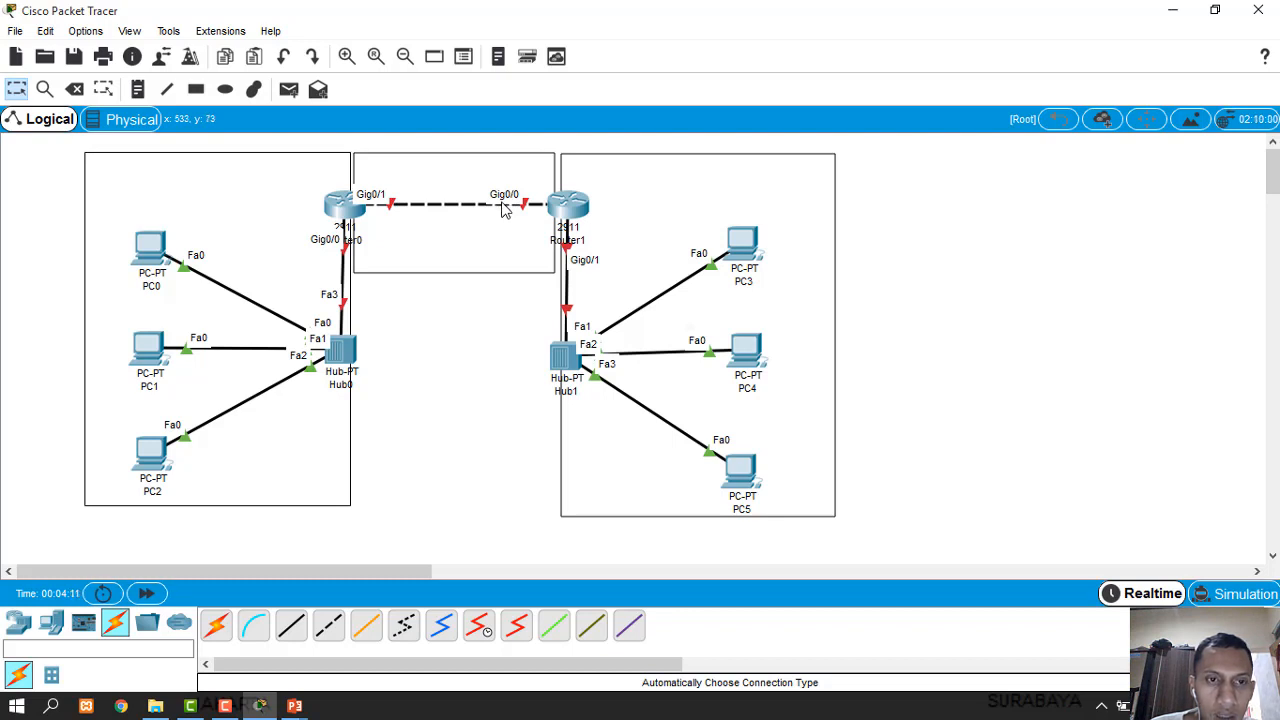
# Delete the link between Router0 and Router1 and the link between Router1 and Hub1
pyautogui.click(75, 89)
pyautogui.click(478, 212)
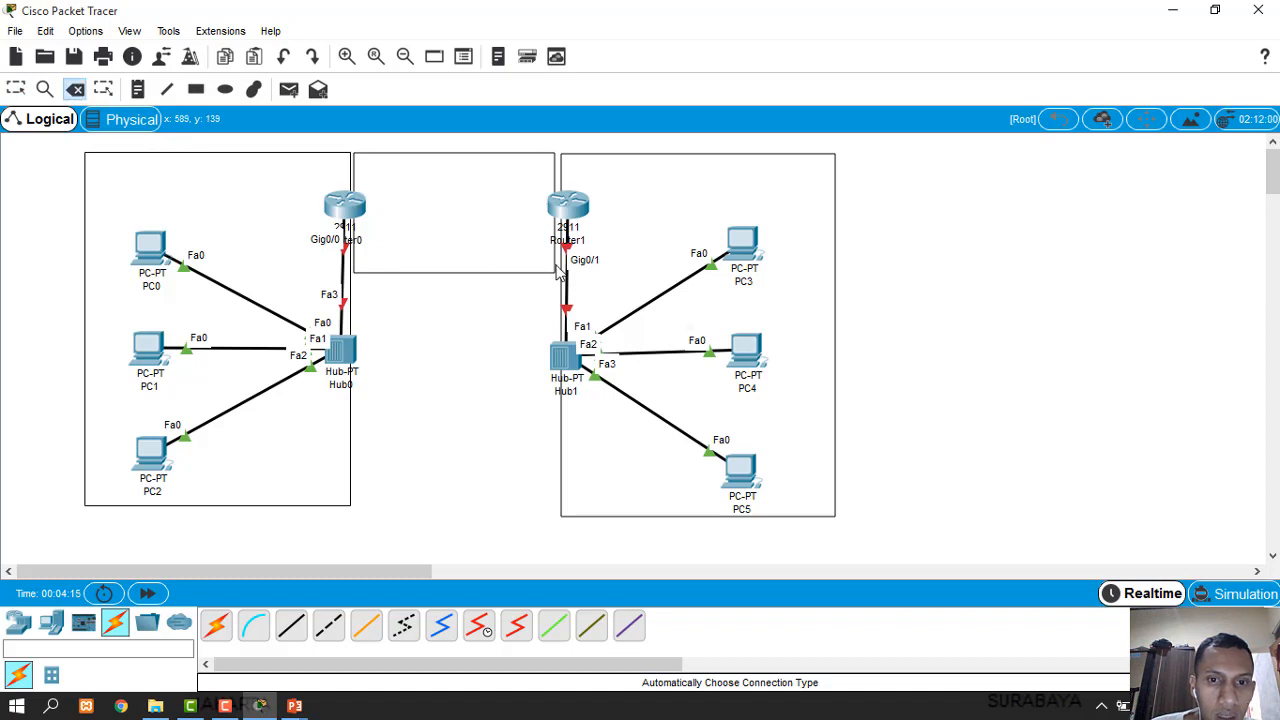
pyautogui.click(570, 290)
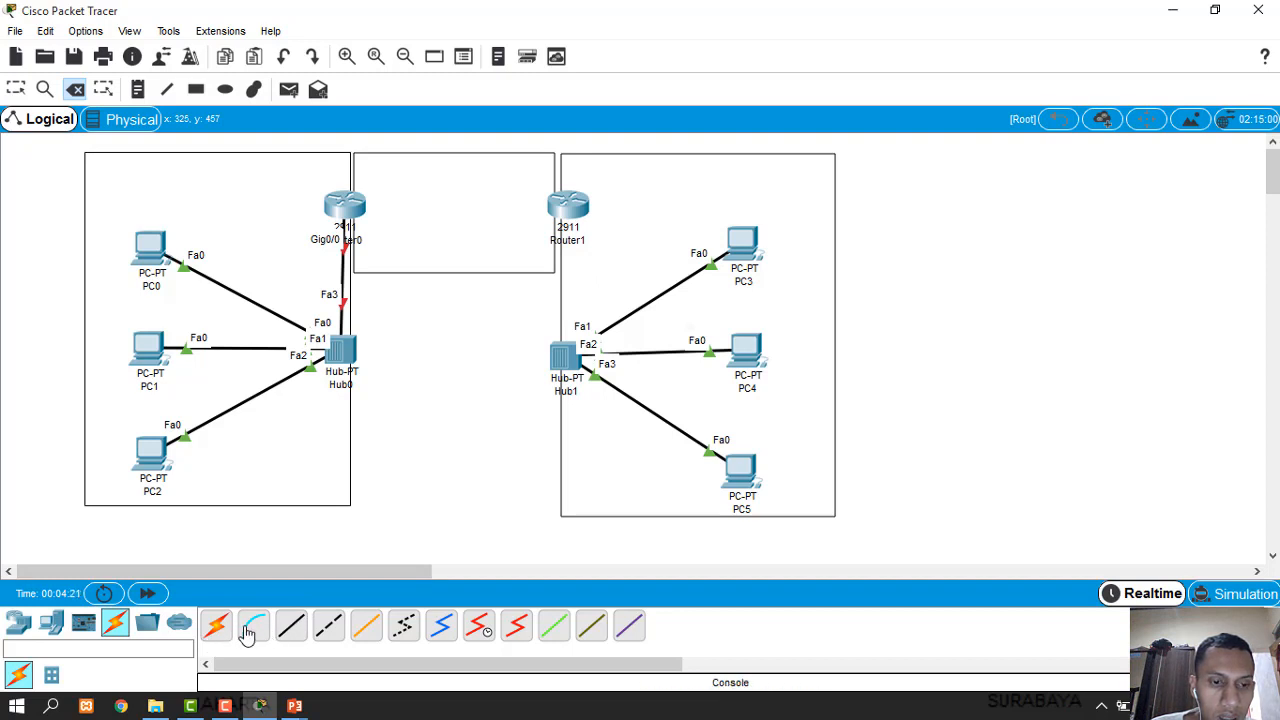
# Connect GigabitEthernet0/1 of Router0 to GigabitEthernet0/1 of Router1 with a Copper Cross-Over cable
pyautogui.click(291, 625)
pyautogui.click(366, 226)
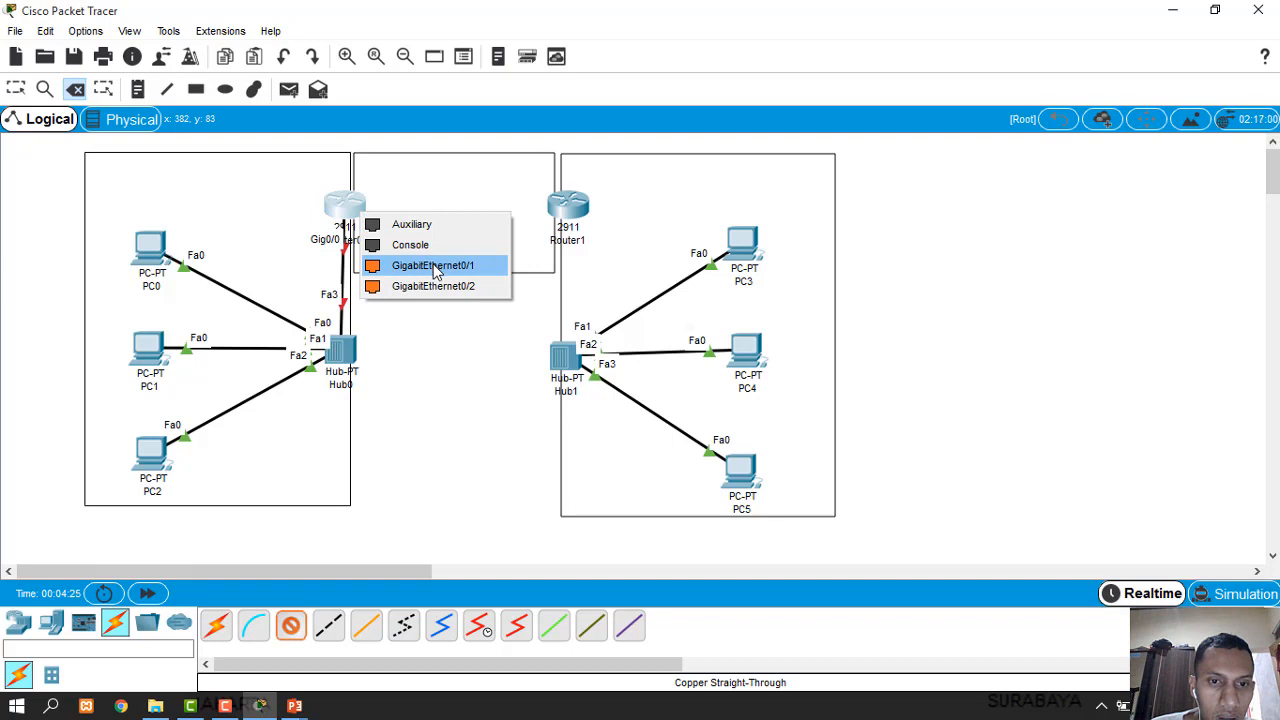
pyautogui.click(324, 626)
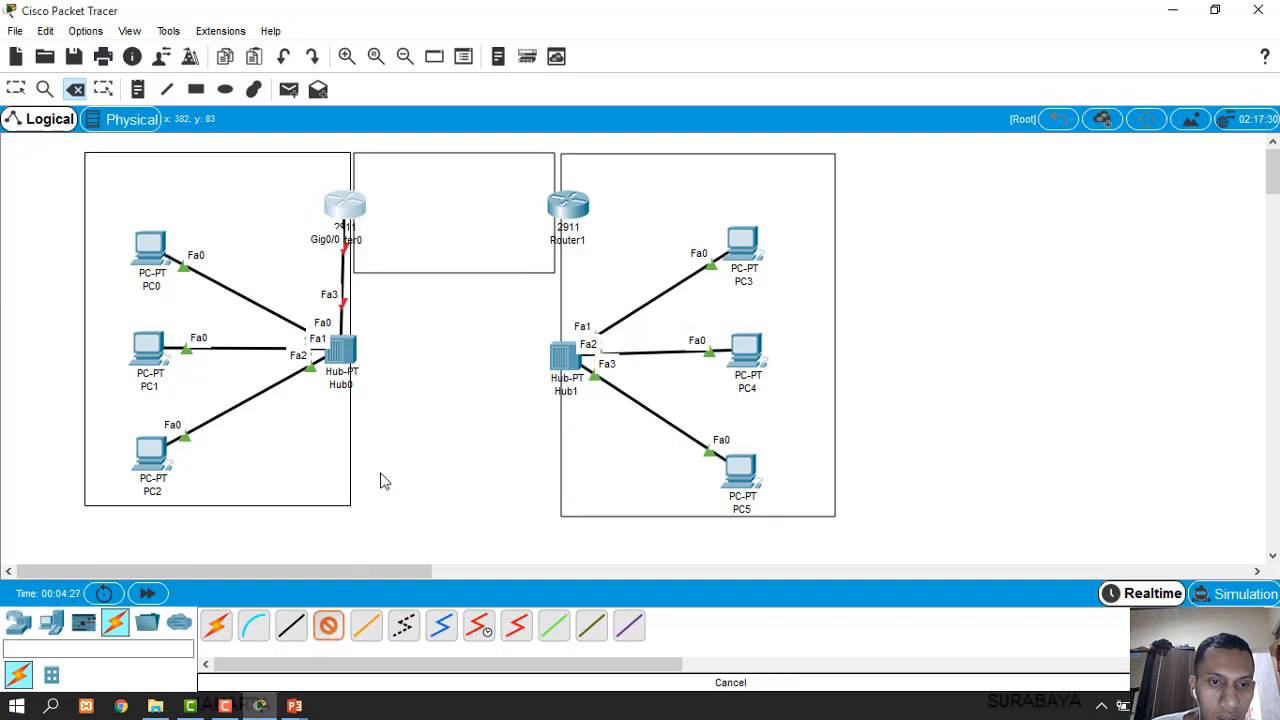
pyautogui.click(336, 215)
pyautogui.click(435, 256)
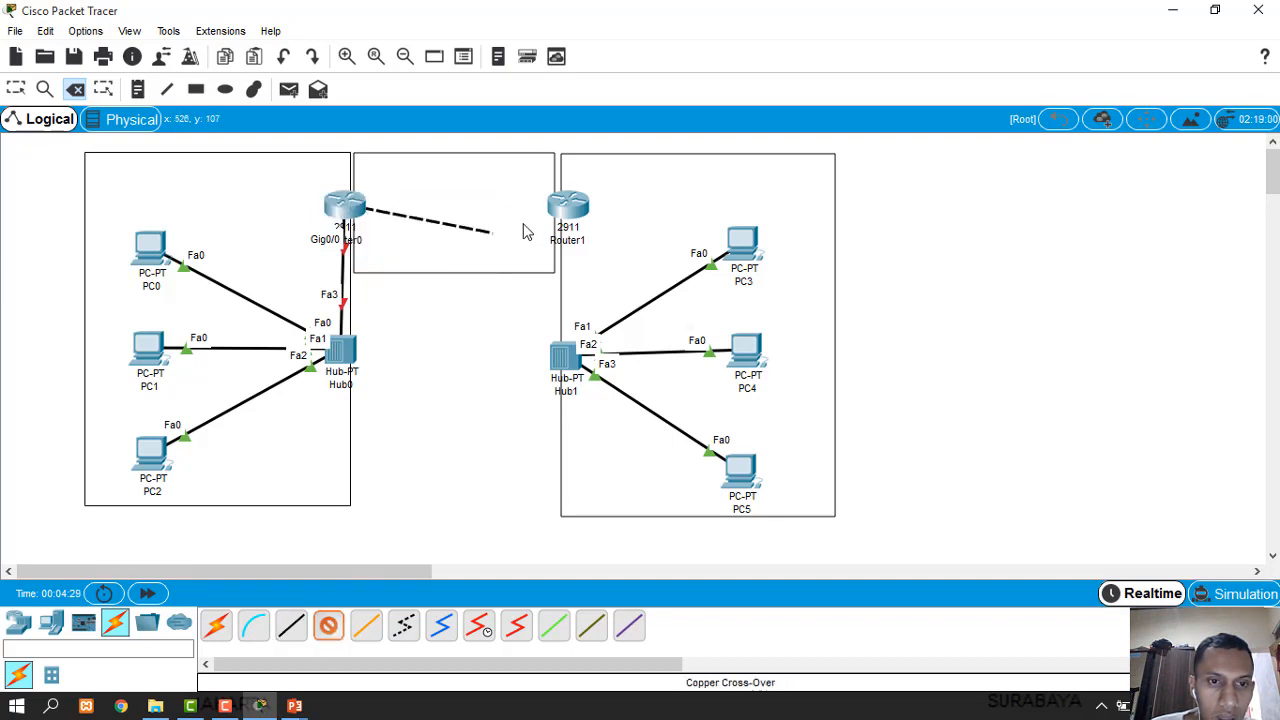
pyautogui.click(567, 207)
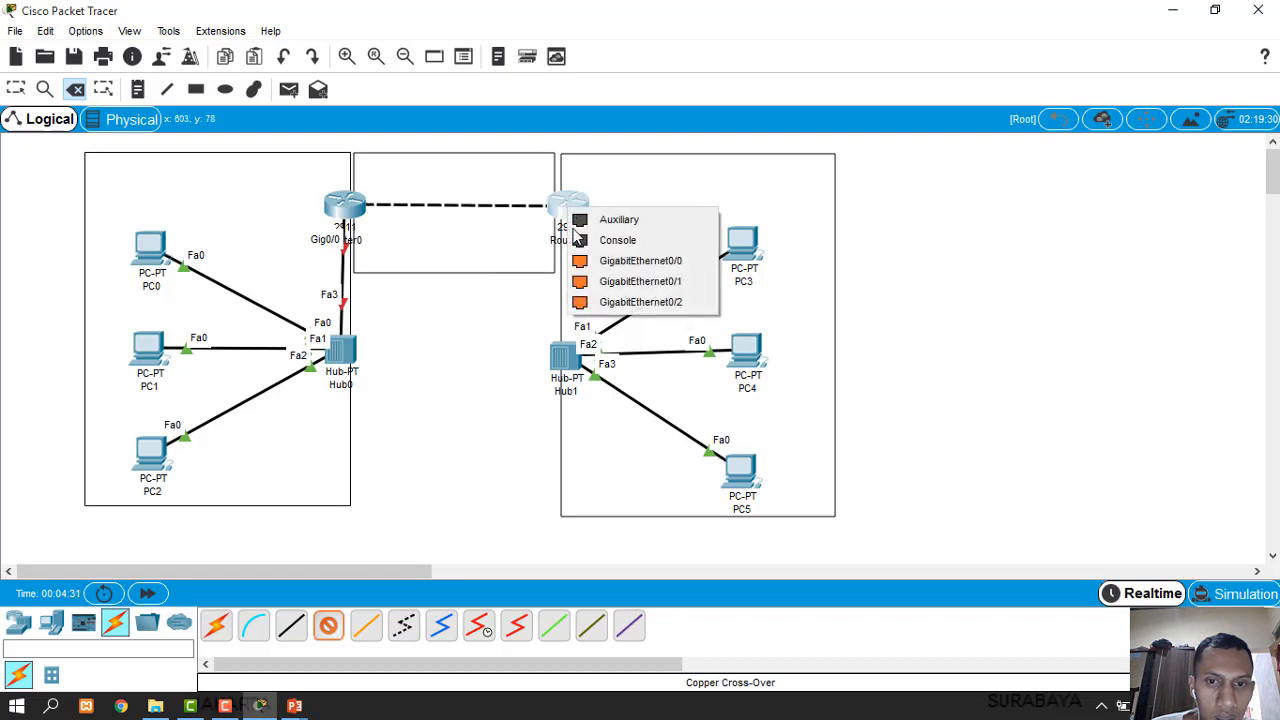
pyautogui.click(614, 281)
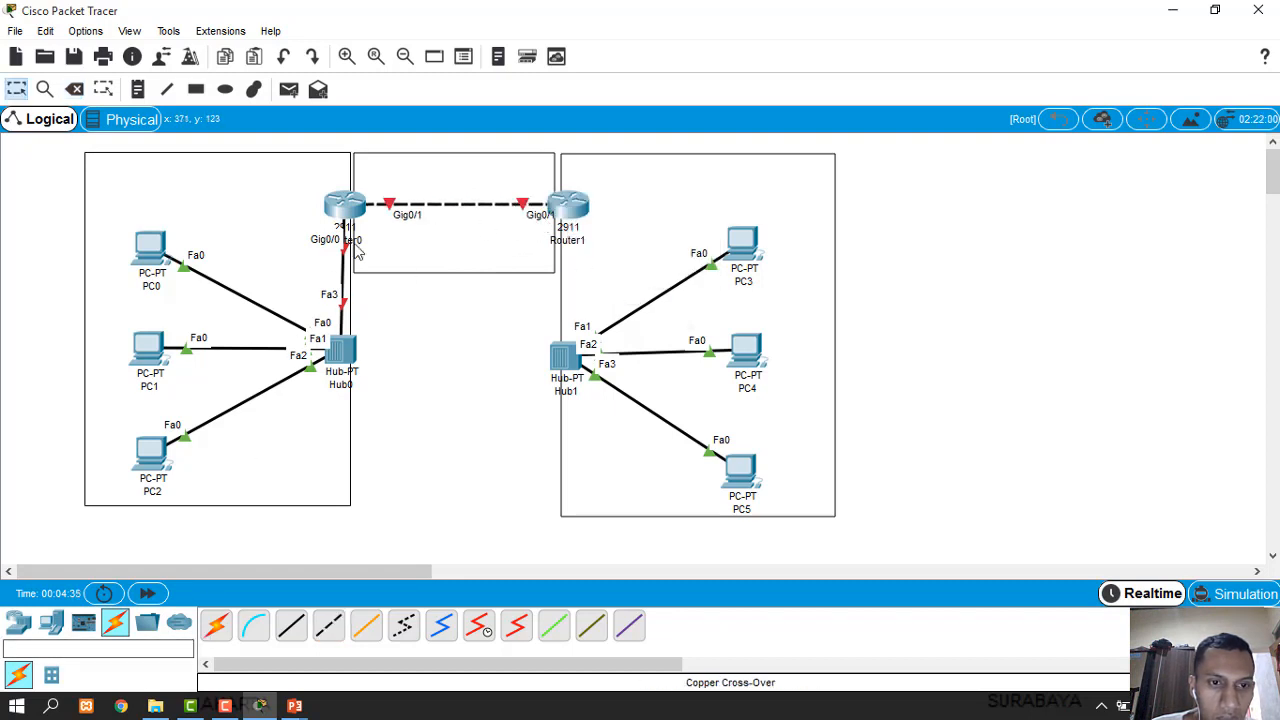
# Connect GigabitEthernet0/0 of Router1 to FastEthernet0 of Hub1 with a Copper Straight-Through cable, and nudge both routers slightly to tidy the layout
pyautogui.click(288, 626)
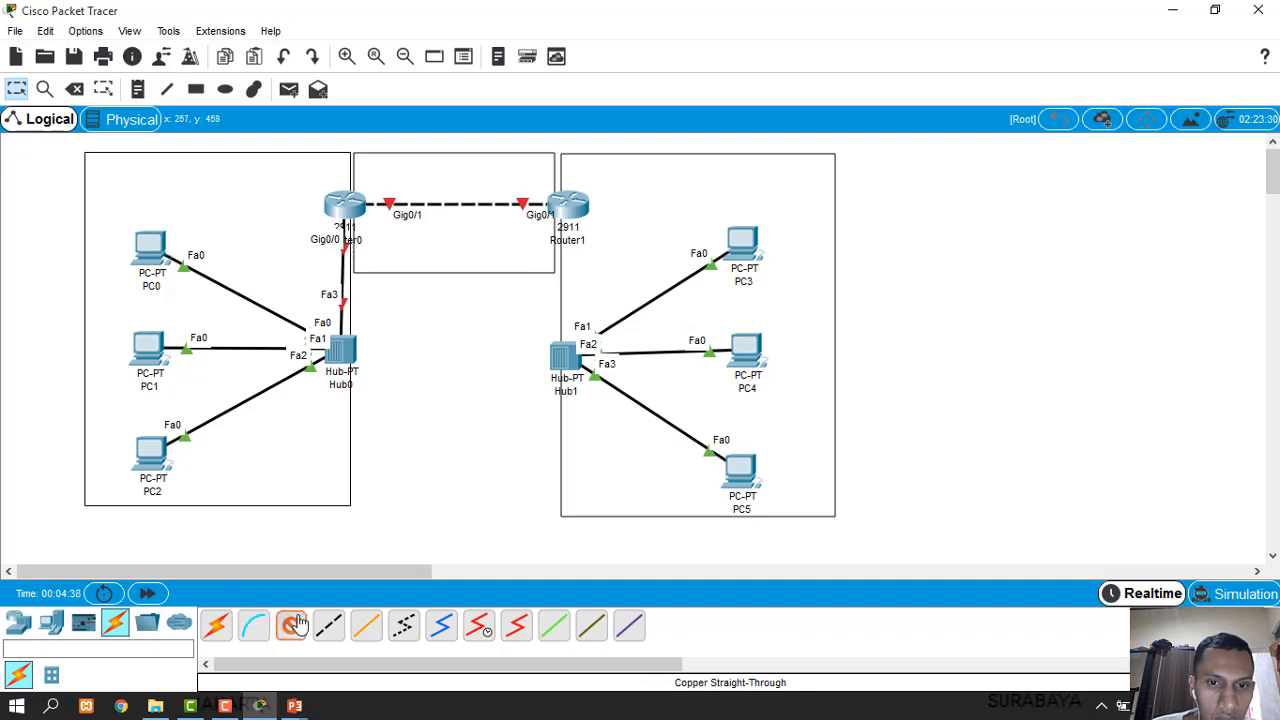
pyautogui.click(574, 205)
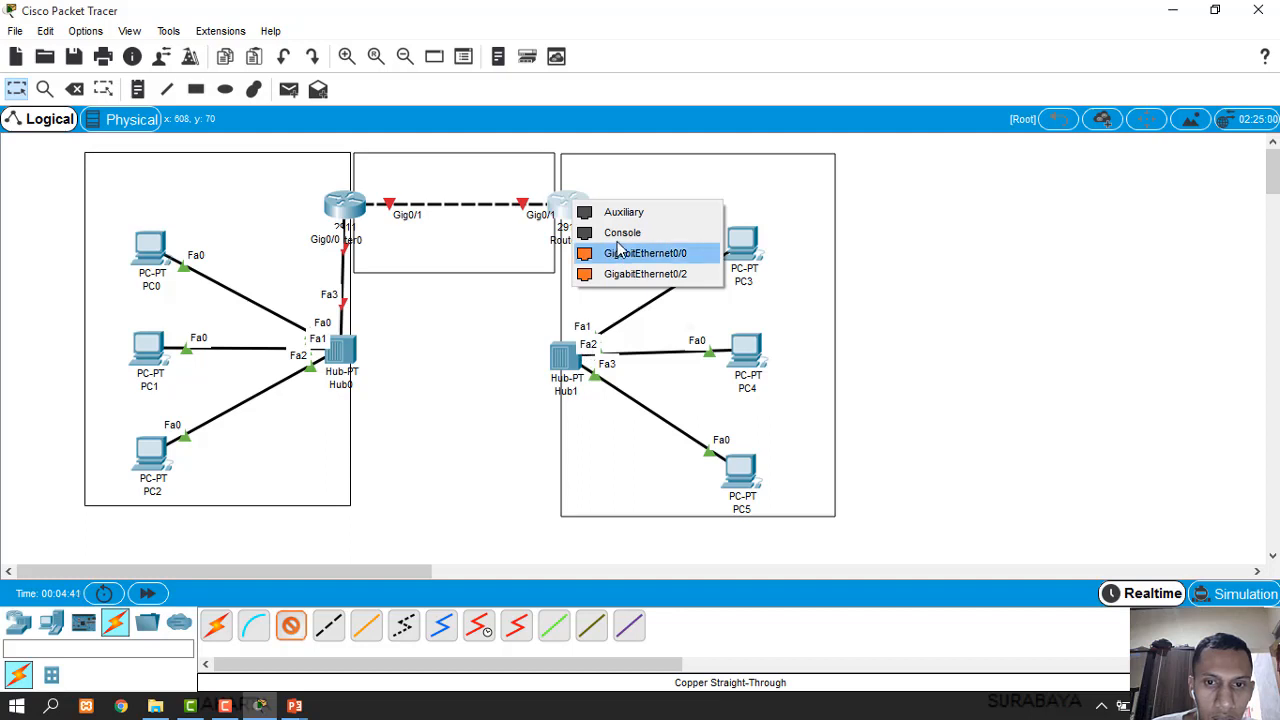
pyautogui.click(625, 254)
pyautogui.click(570, 358)
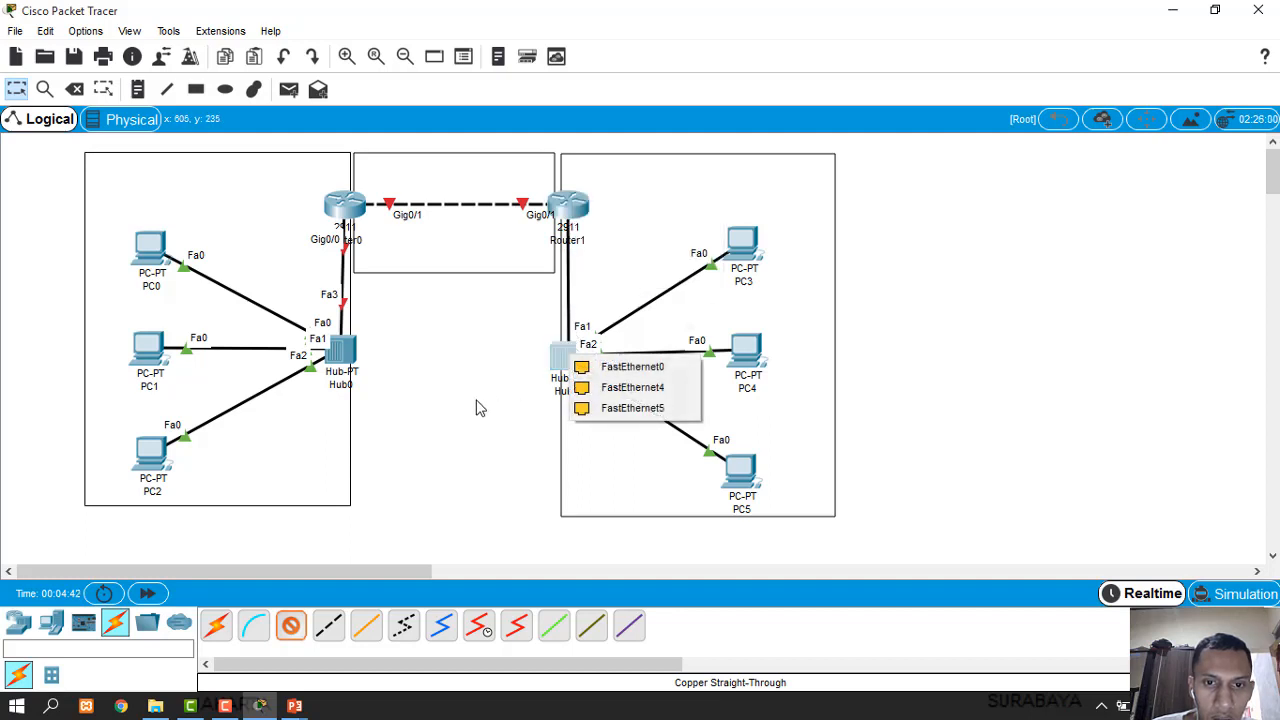
pyautogui.click(606, 375)
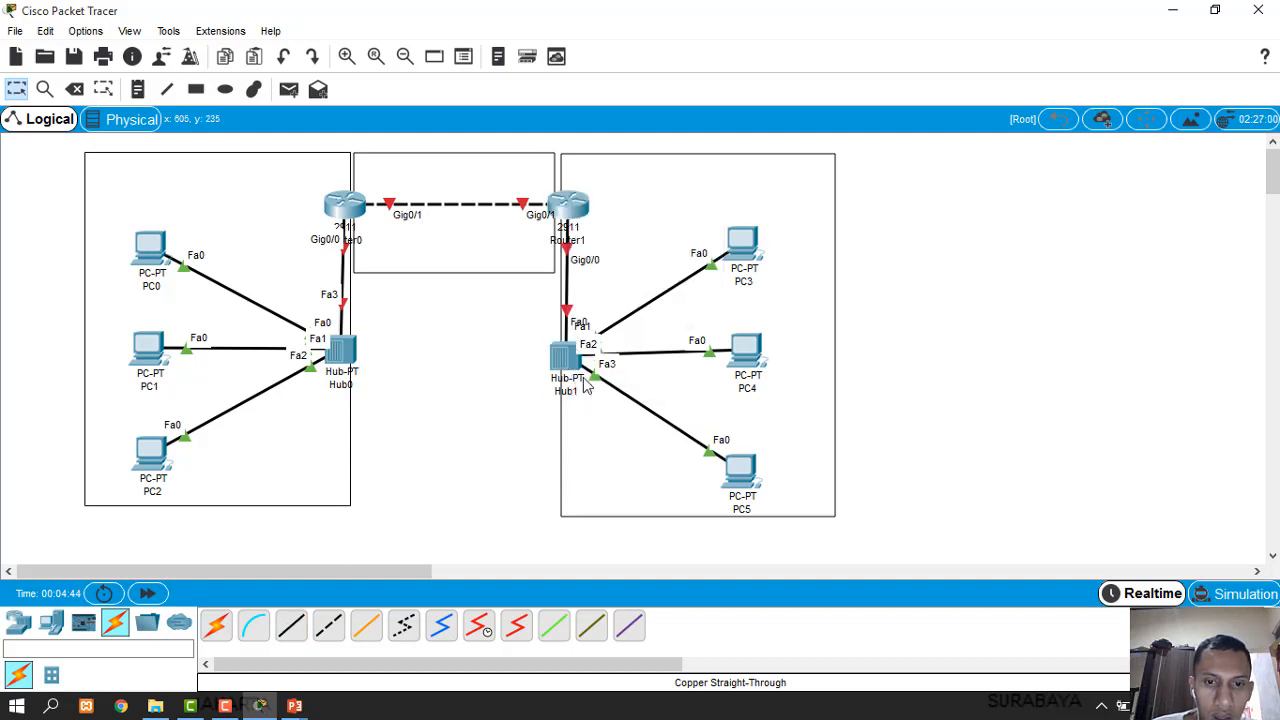
pyautogui.moveTo(355, 213); pyautogui.dragTo(347, 208)
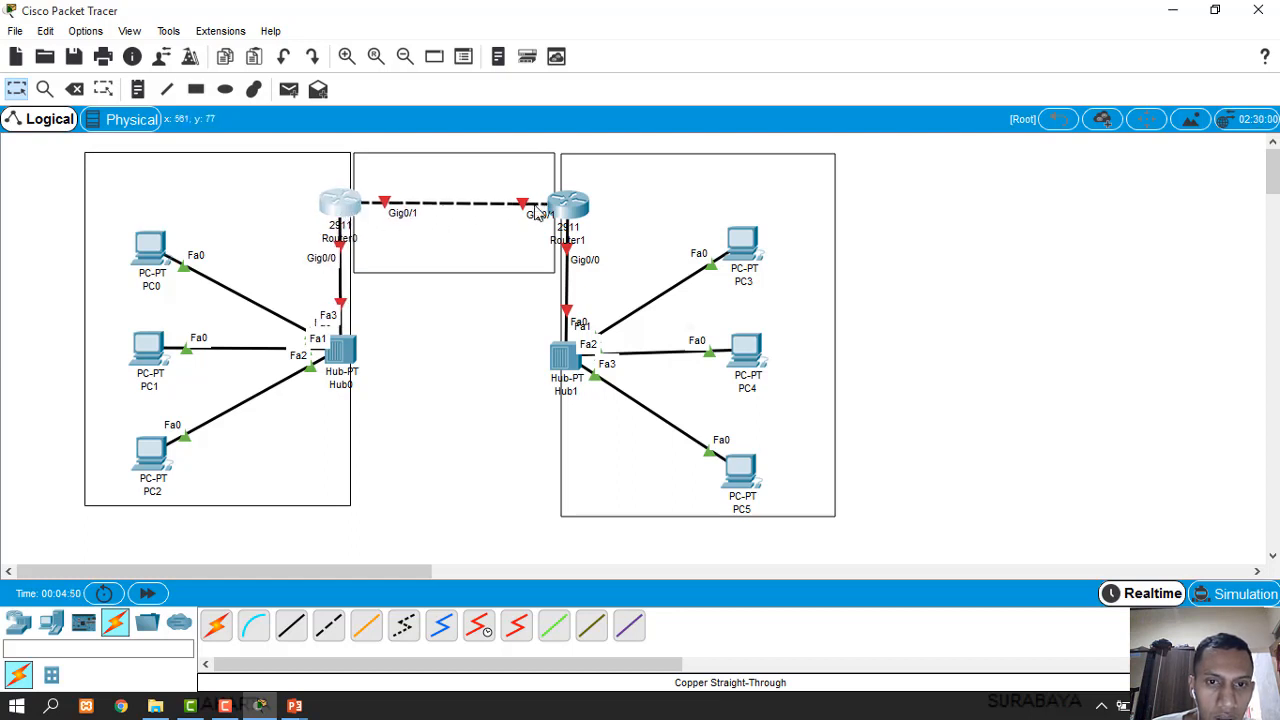
pyautogui.moveTo(573, 210); pyautogui.dragTo(577, 206)
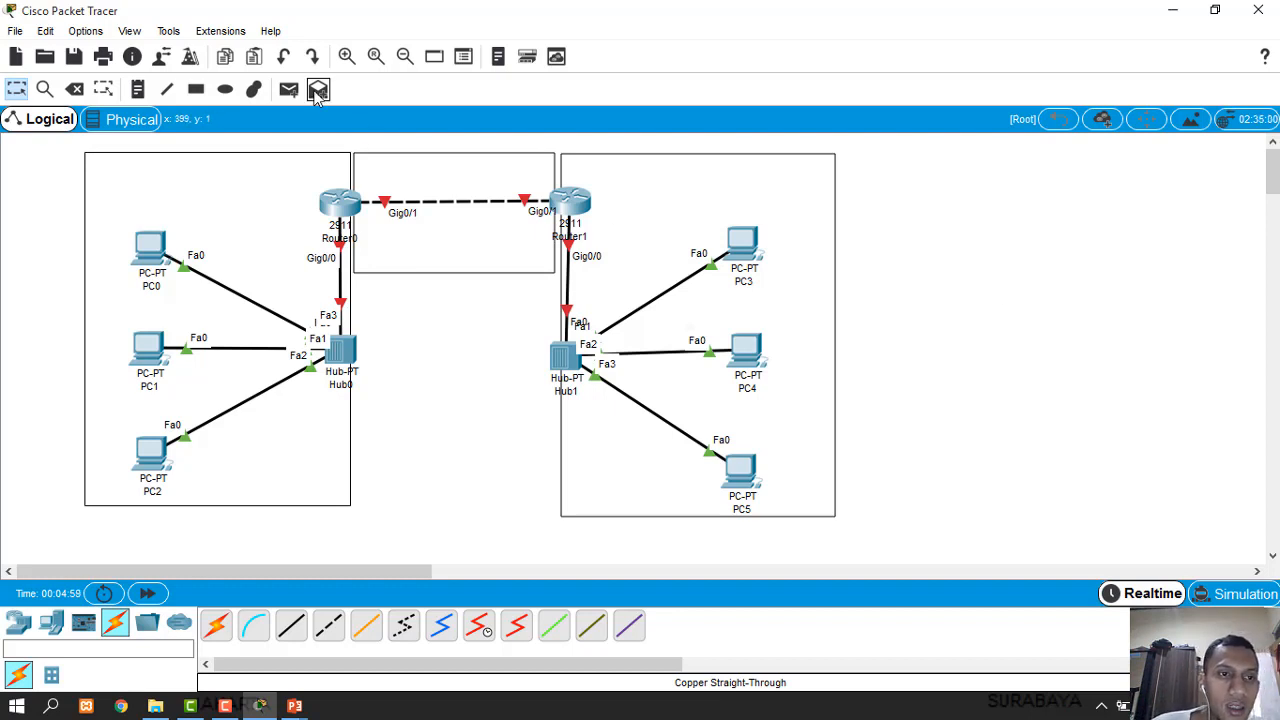
# Add a note reading JAKARTA below the Router0 LAN outline and one reading SURABAYA below the Router1 LAN outline
pyautogui.click(140, 90)
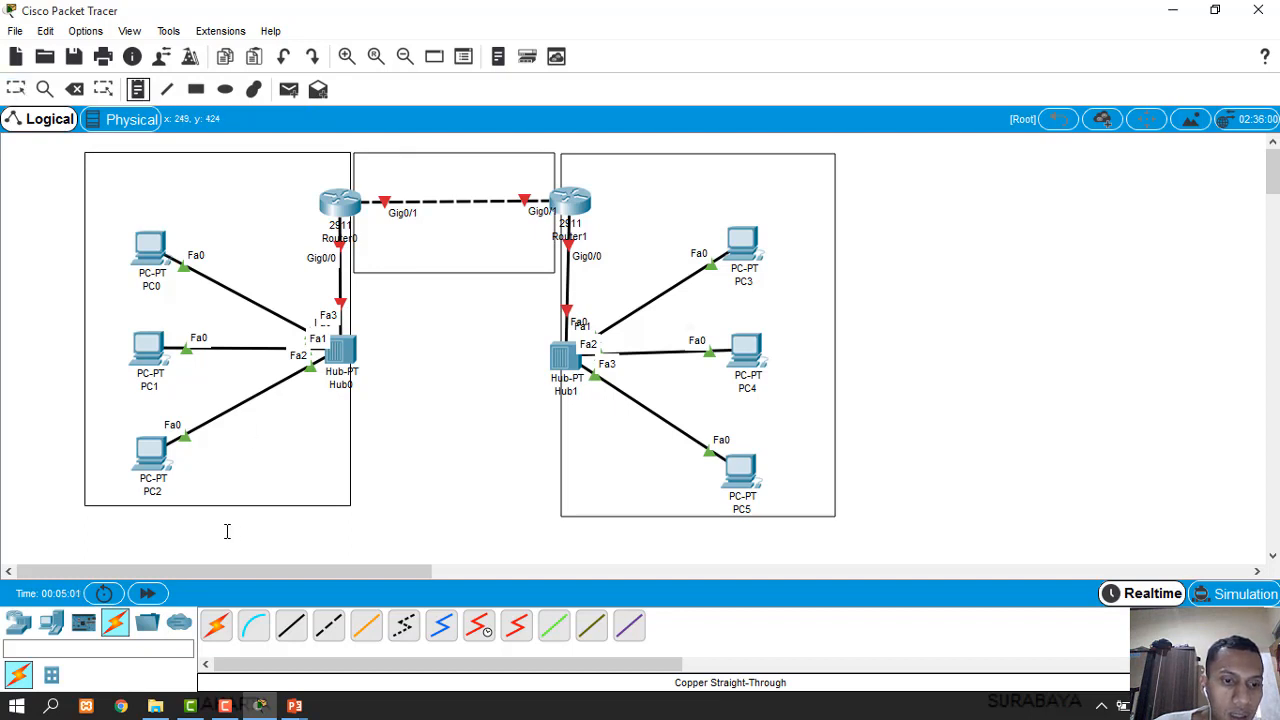
pyautogui.click(145, 514)
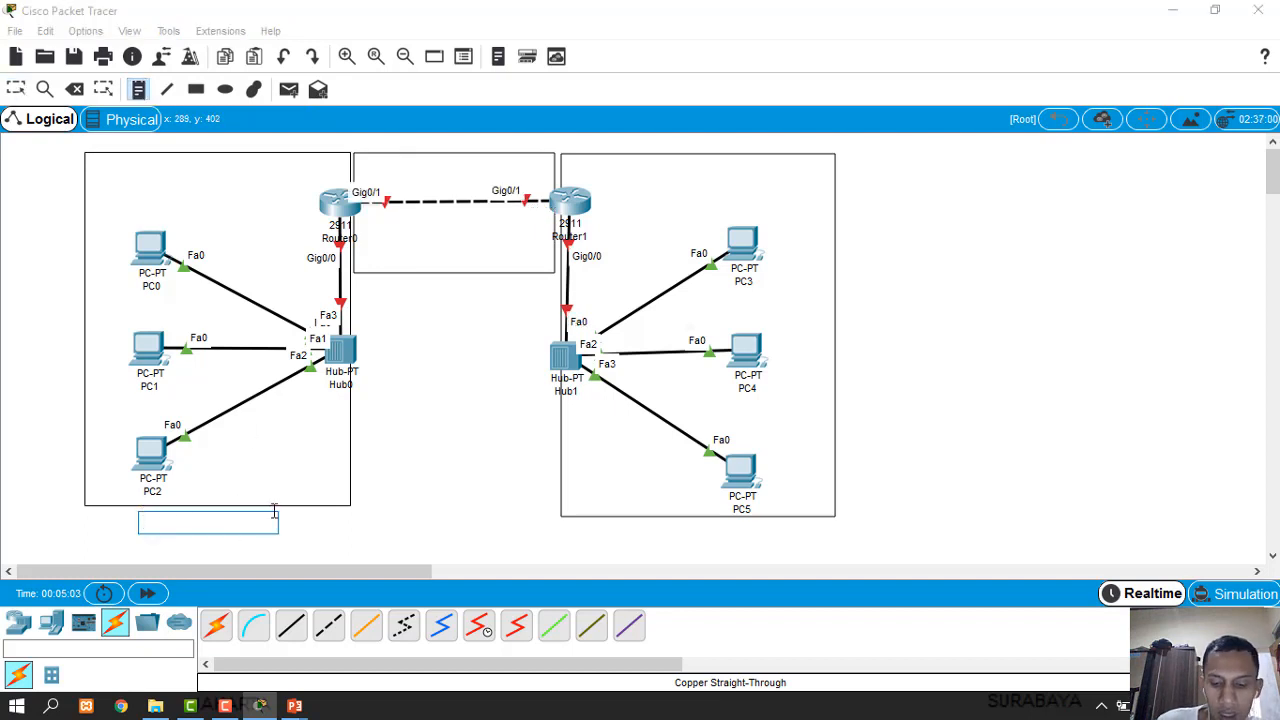
pyautogui.write('JAKARTA')
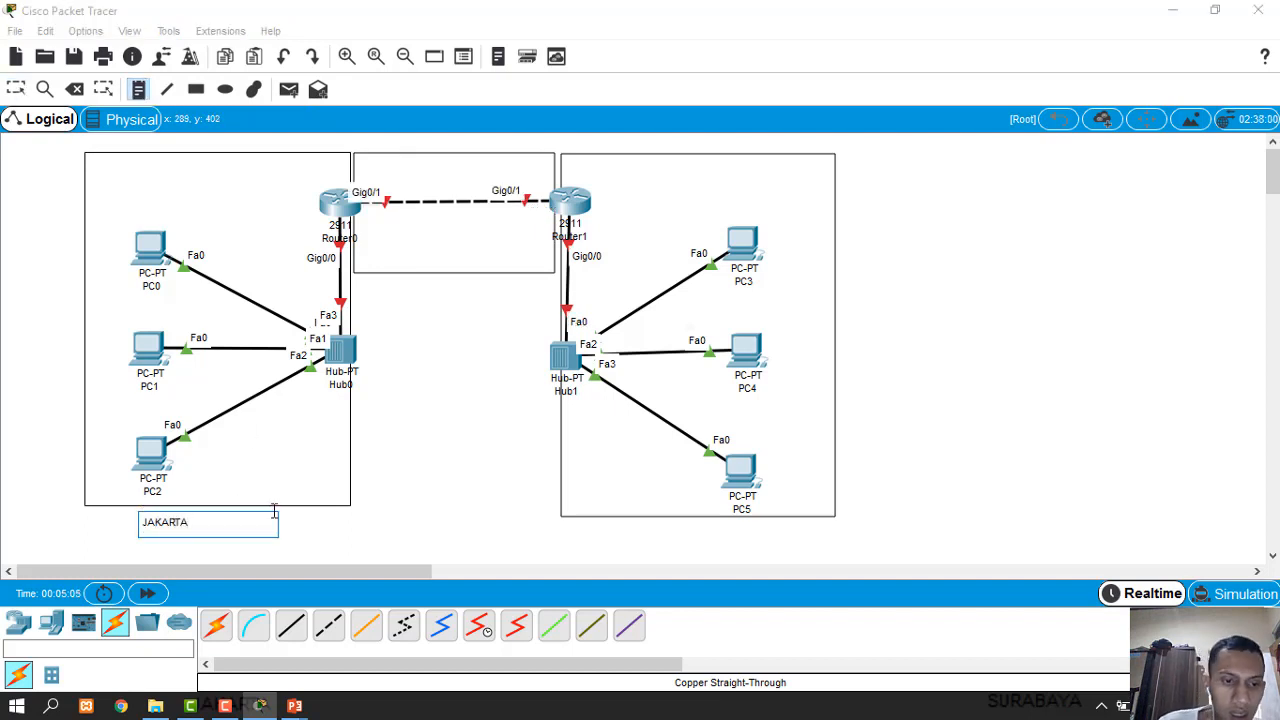
pyautogui.click(141, 96)
pyautogui.click(651, 533)
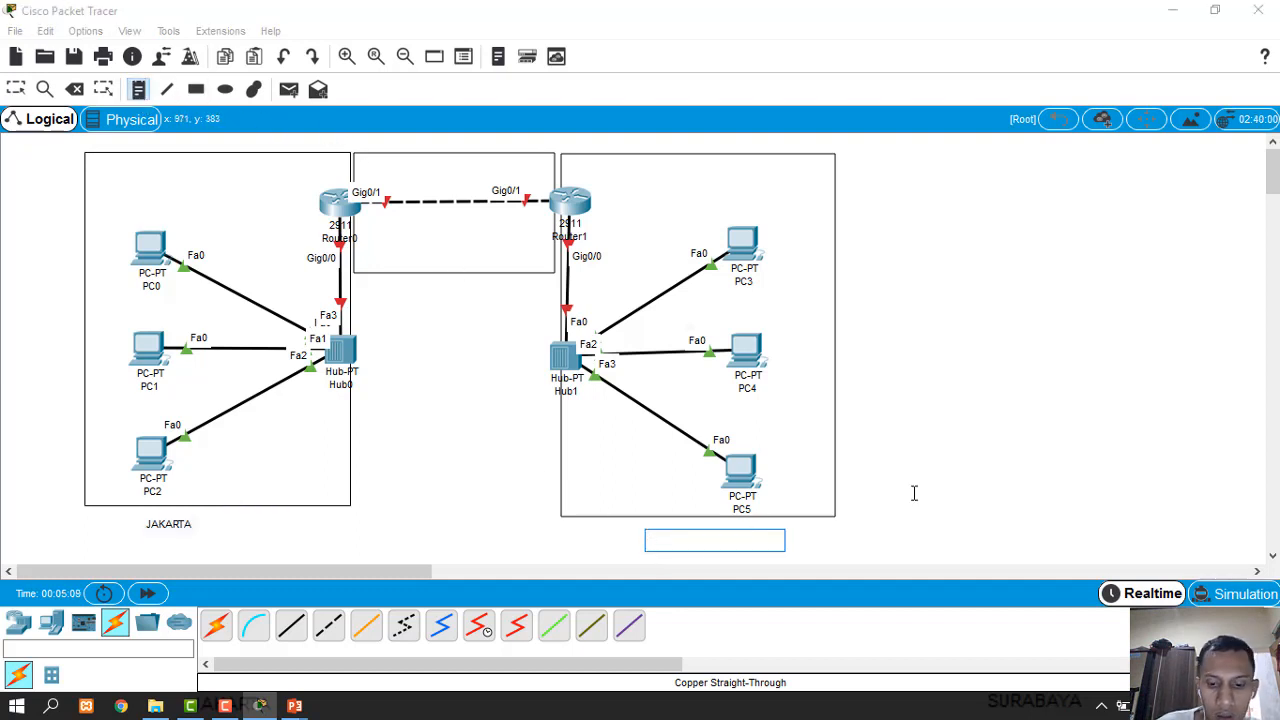
pyautogui.write('SURABAYA')
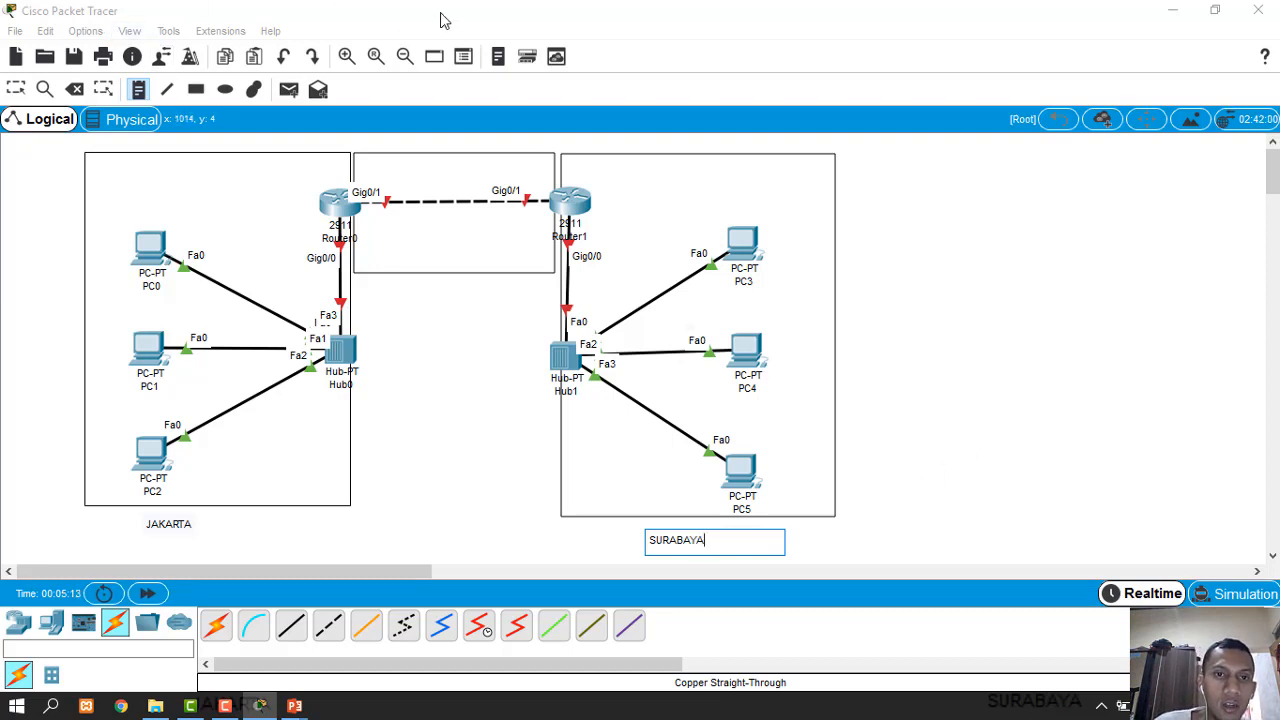
pyautogui.press('Escape')
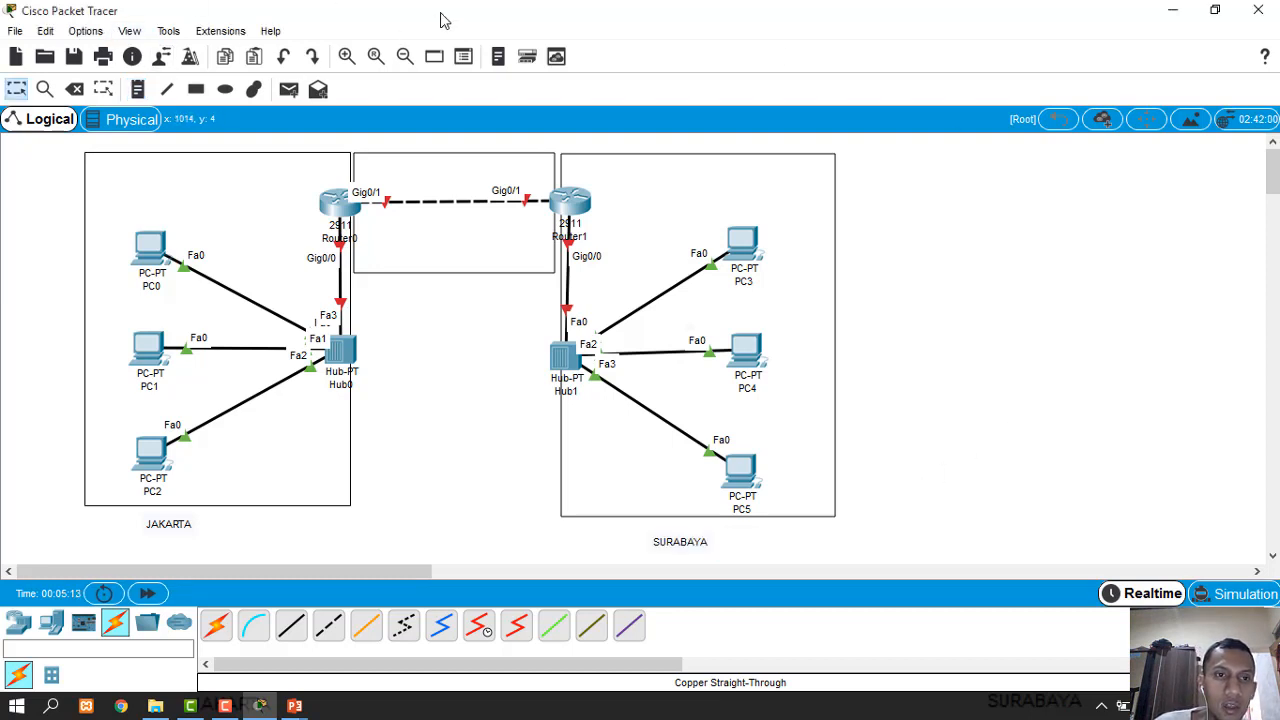
# Add a two-line note beside PC2 inside the JAKARTA outline reading 192.168.1.0/24 and 1:253 - 254
pyautogui.click(150, 87)
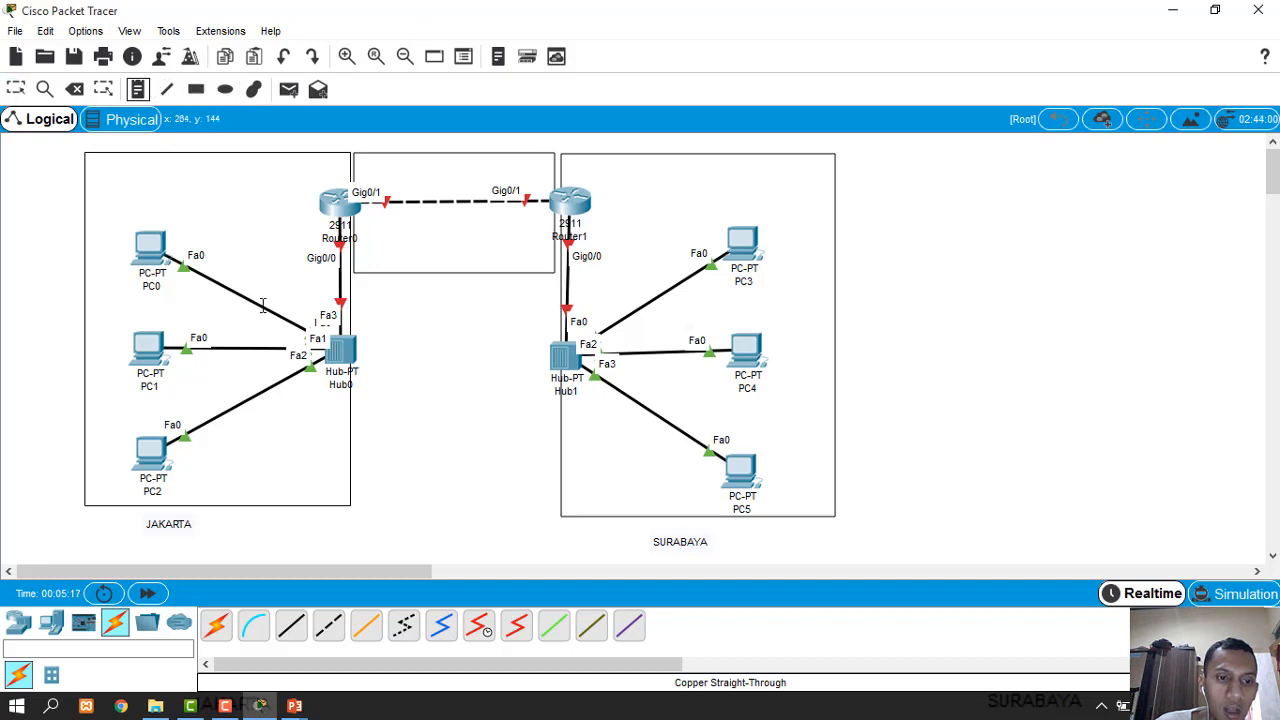
pyautogui.click(217, 466)
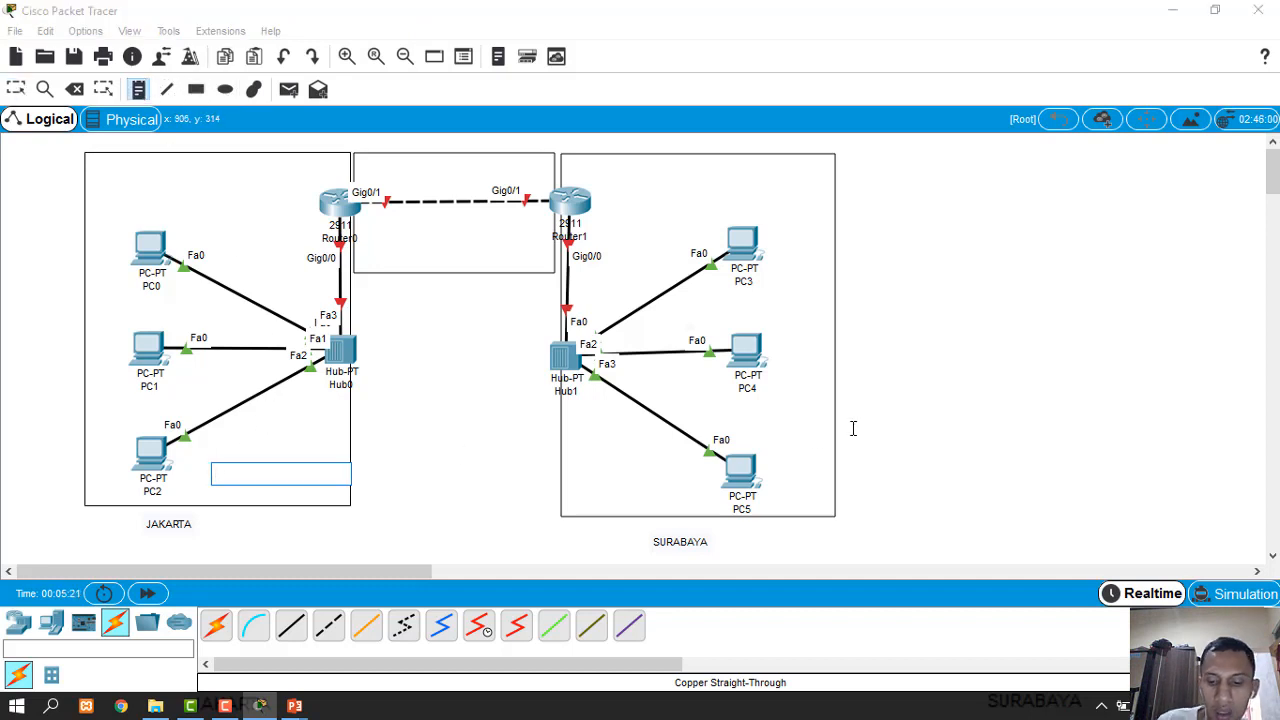
pyautogui.write('192.168')
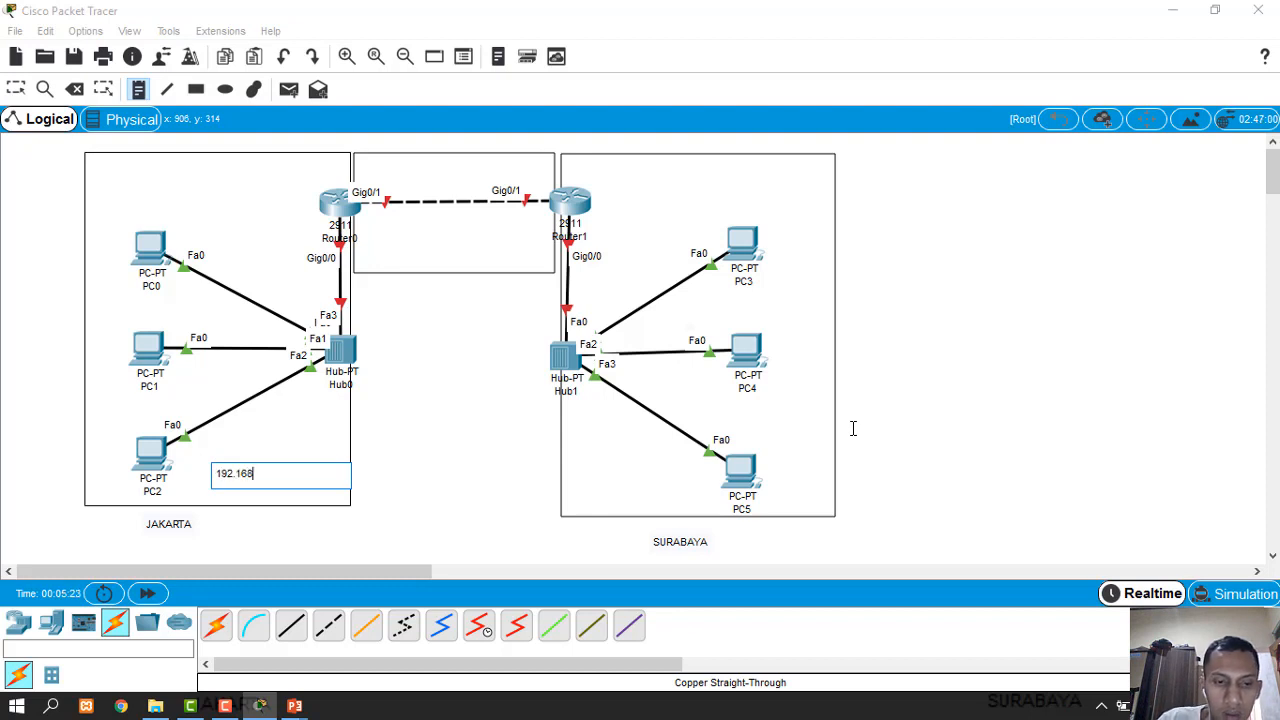
pyautogui.write('.1.0')
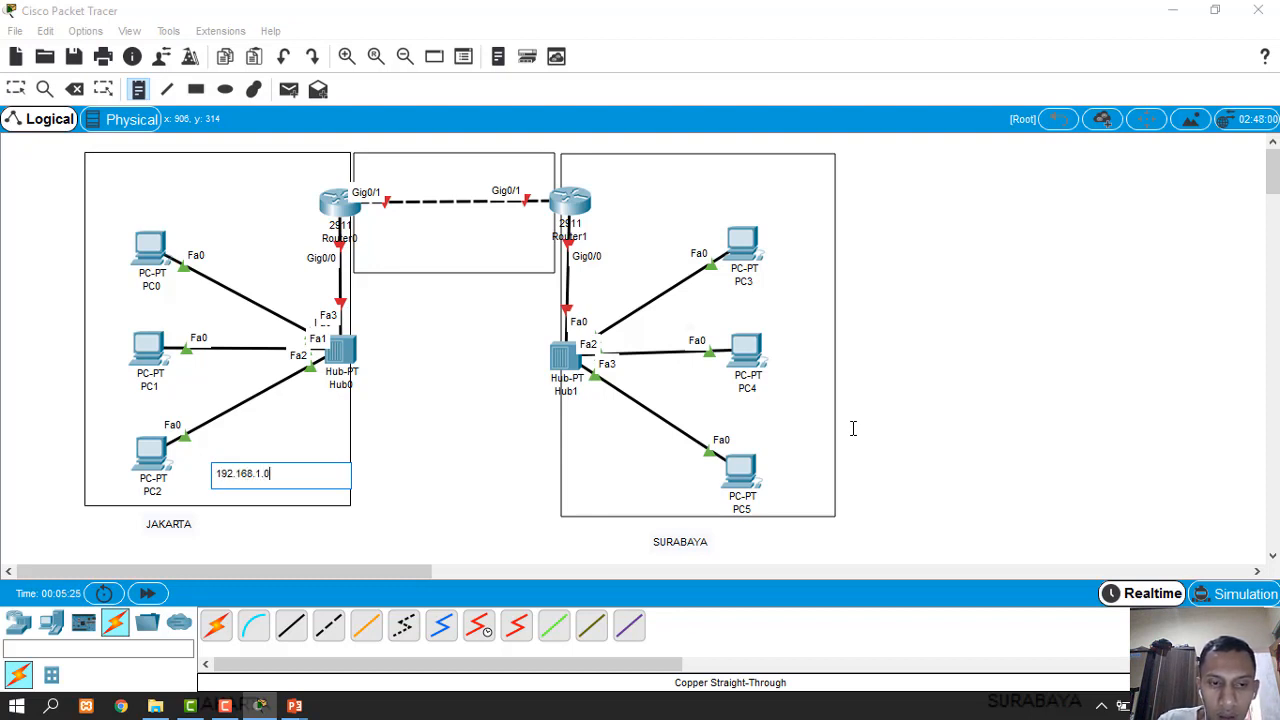
pyautogui.write('/')
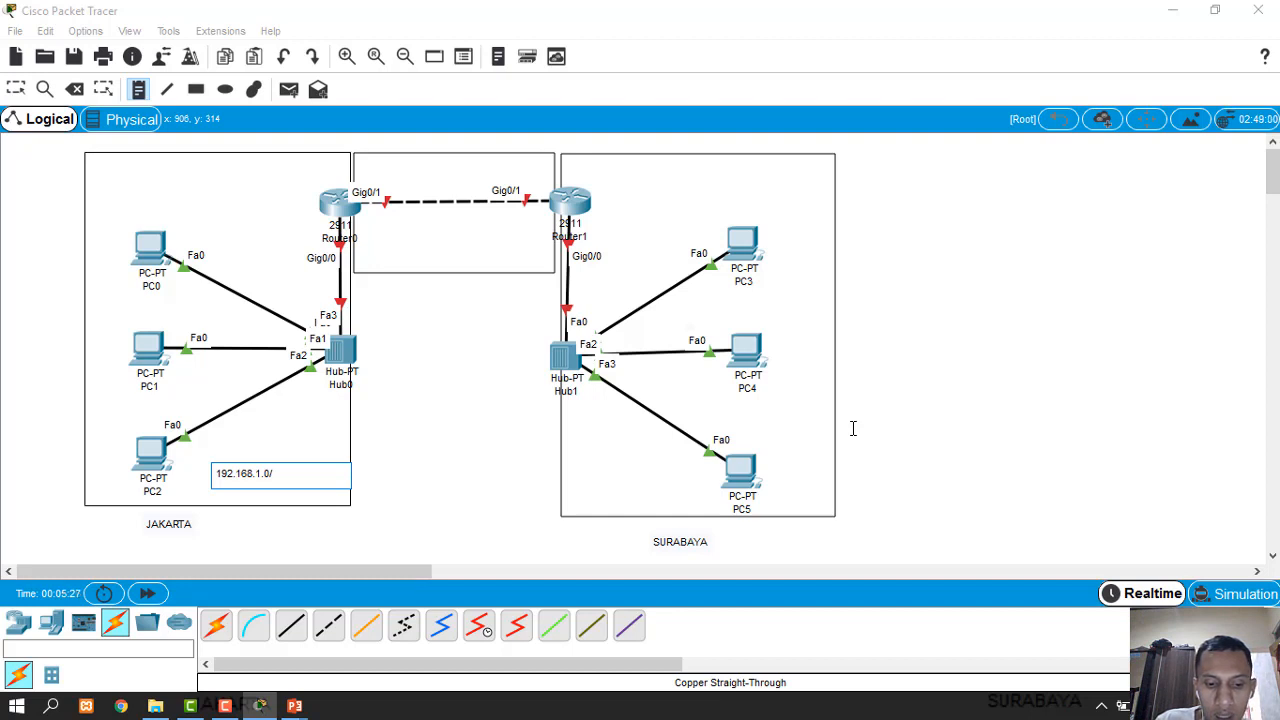
pyautogui.write('24')
pyautogui.press('Return')
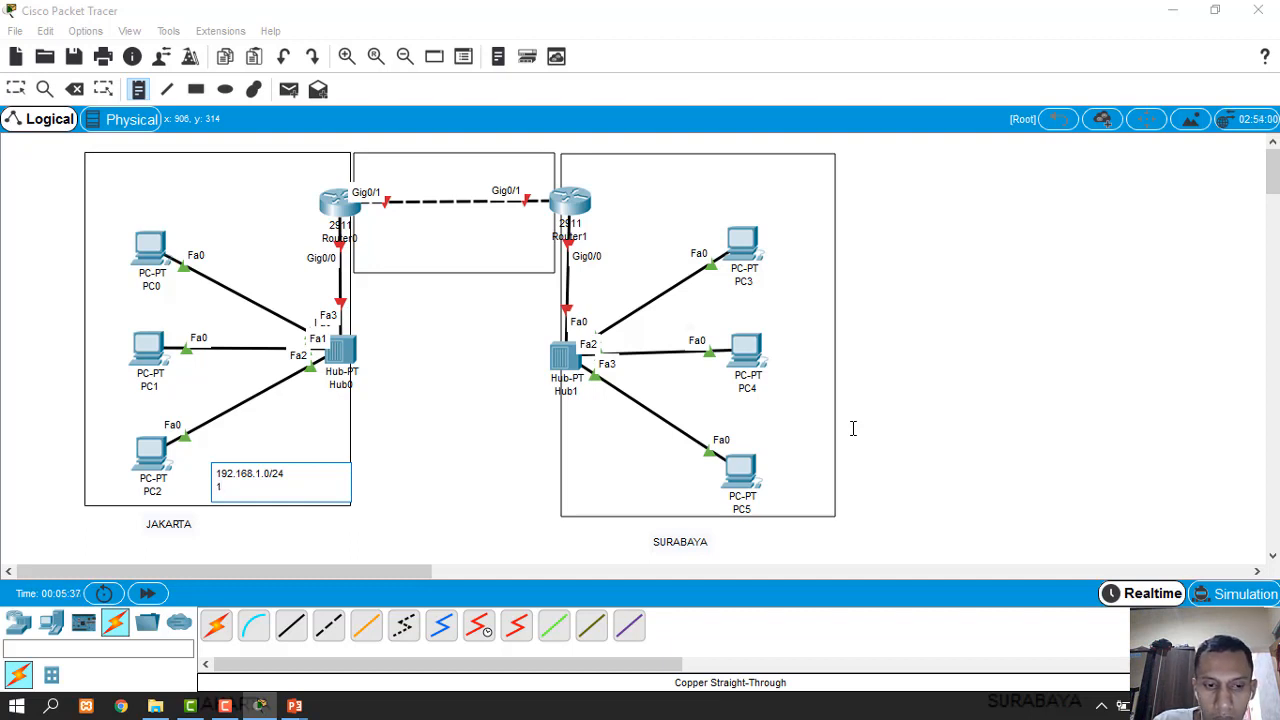
pyautogui.write('53 - 254')
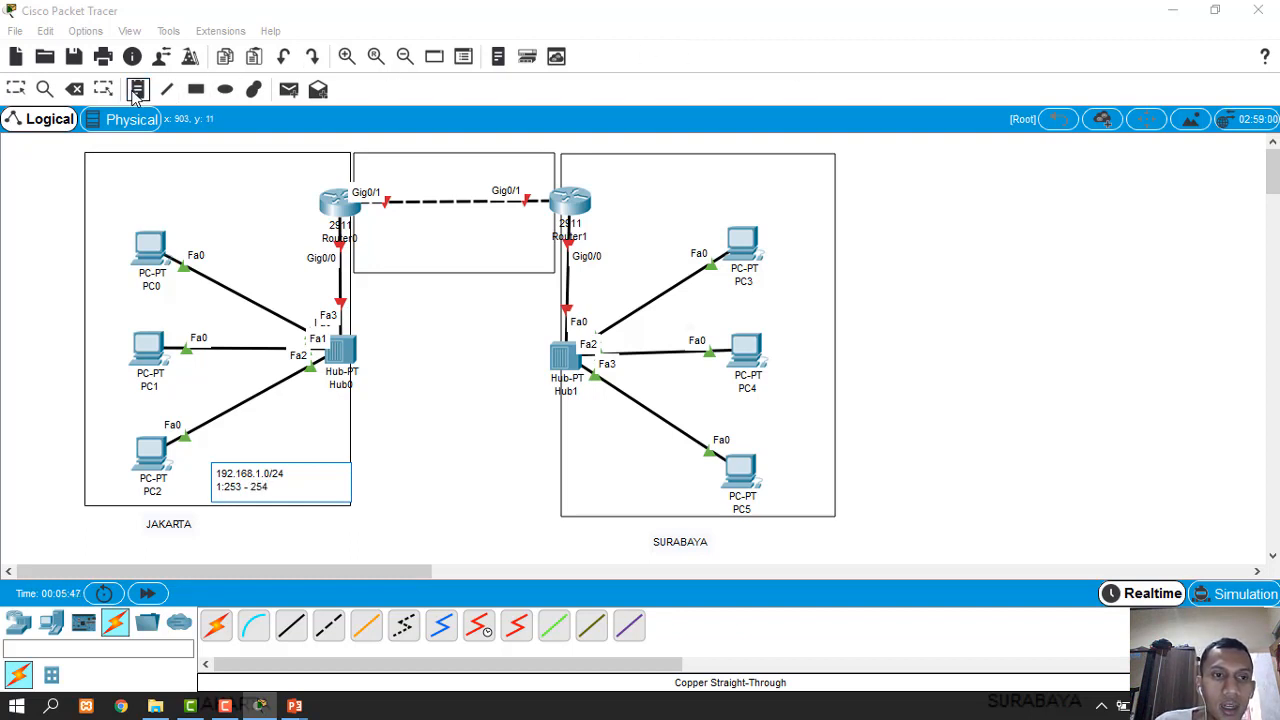
pyautogui.click(430, 92)
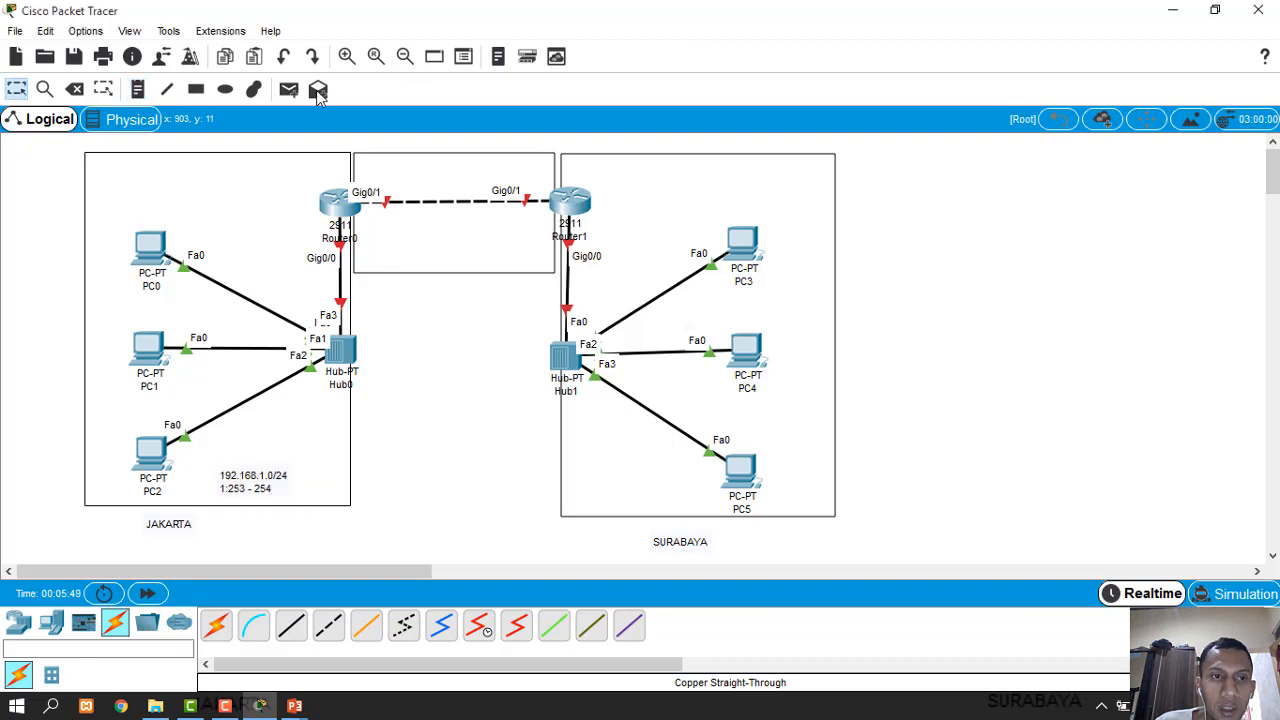
# Add a two-line note beside PC5 inside the SURABAYA outline reading 10.10.10.0/24 and 254 - 1:253
pyautogui.click(141, 93)
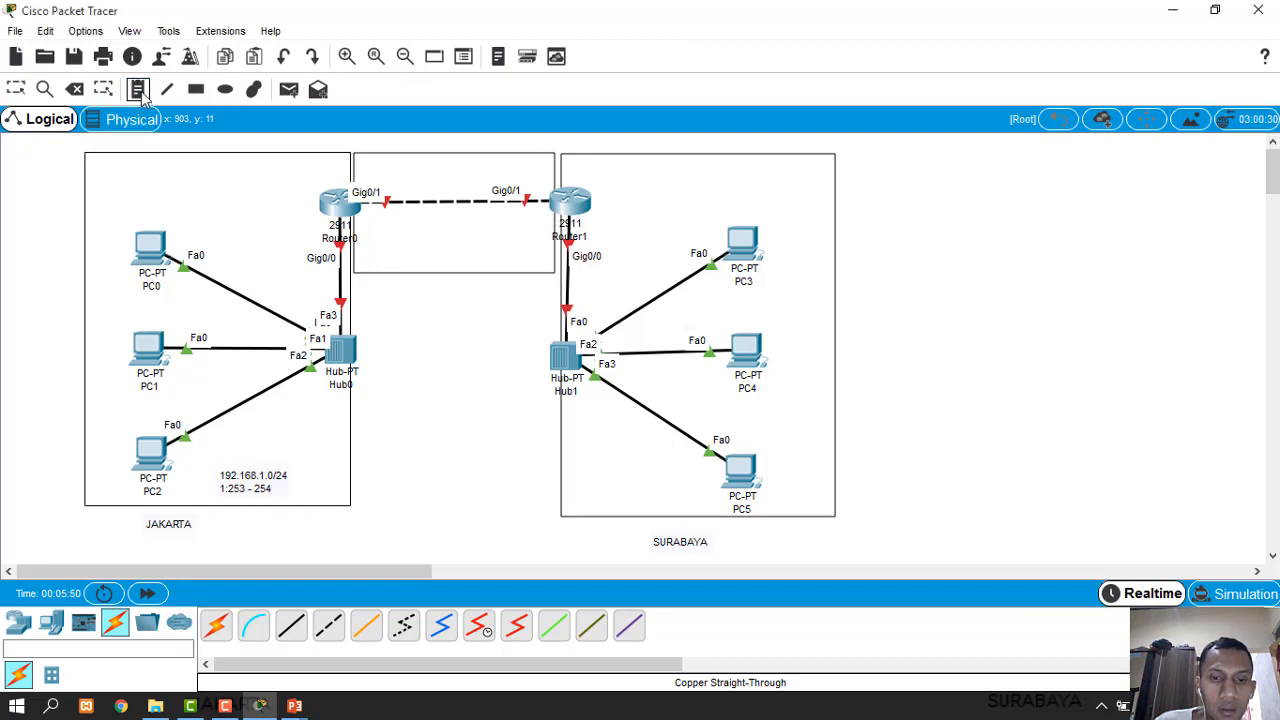
pyautogui.click(575, 481)
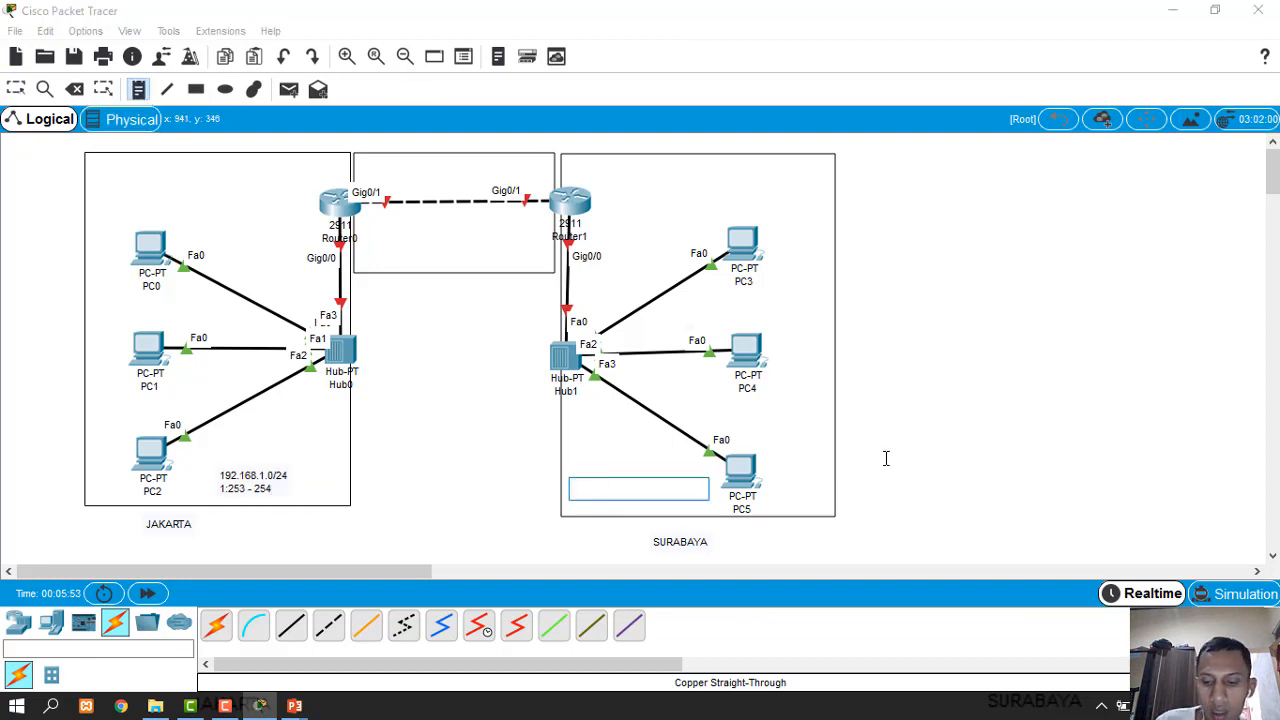
pyautogui.write('10.10.10')
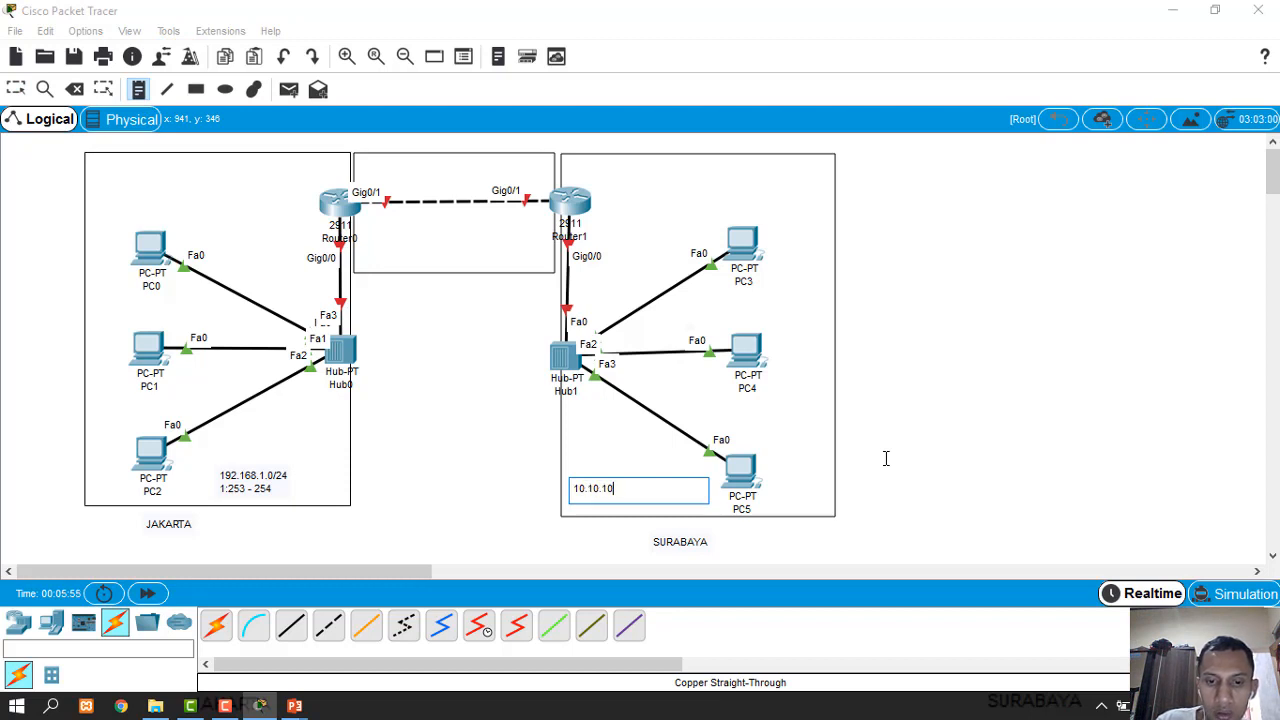
pyautogui.write('.0/2')
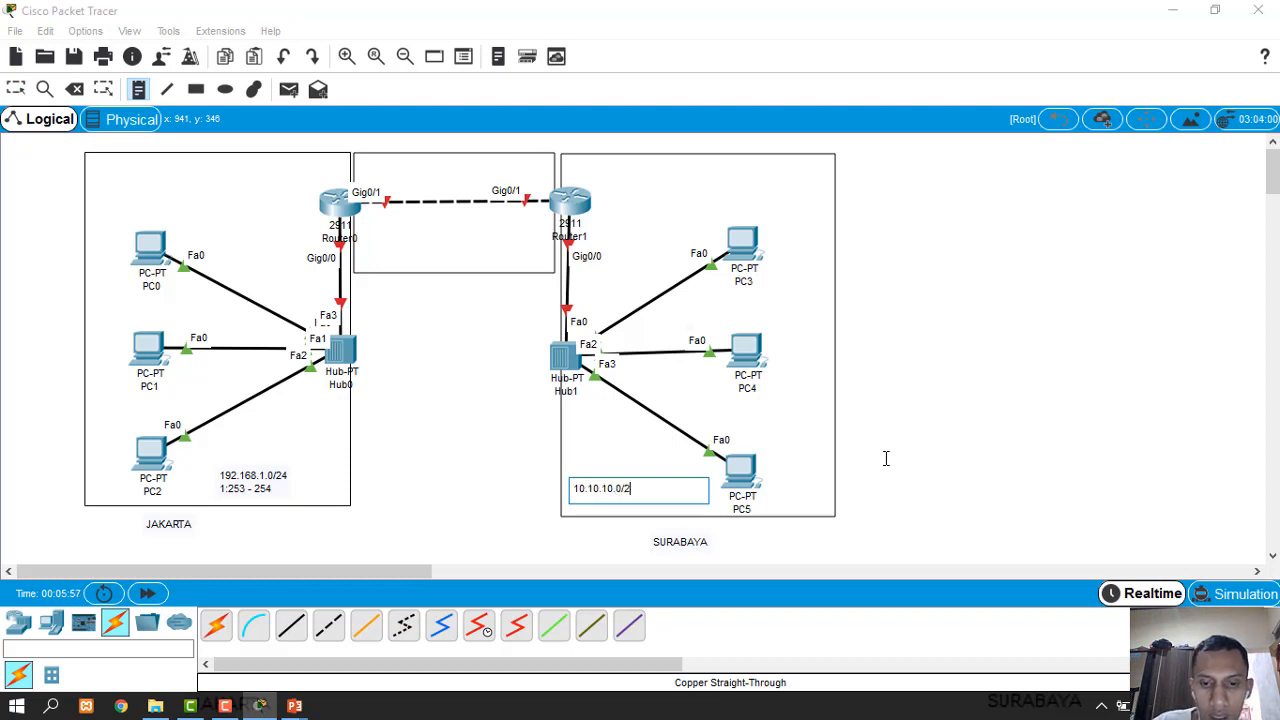
pyautogui.write('4')
pyautogui.press('Return')
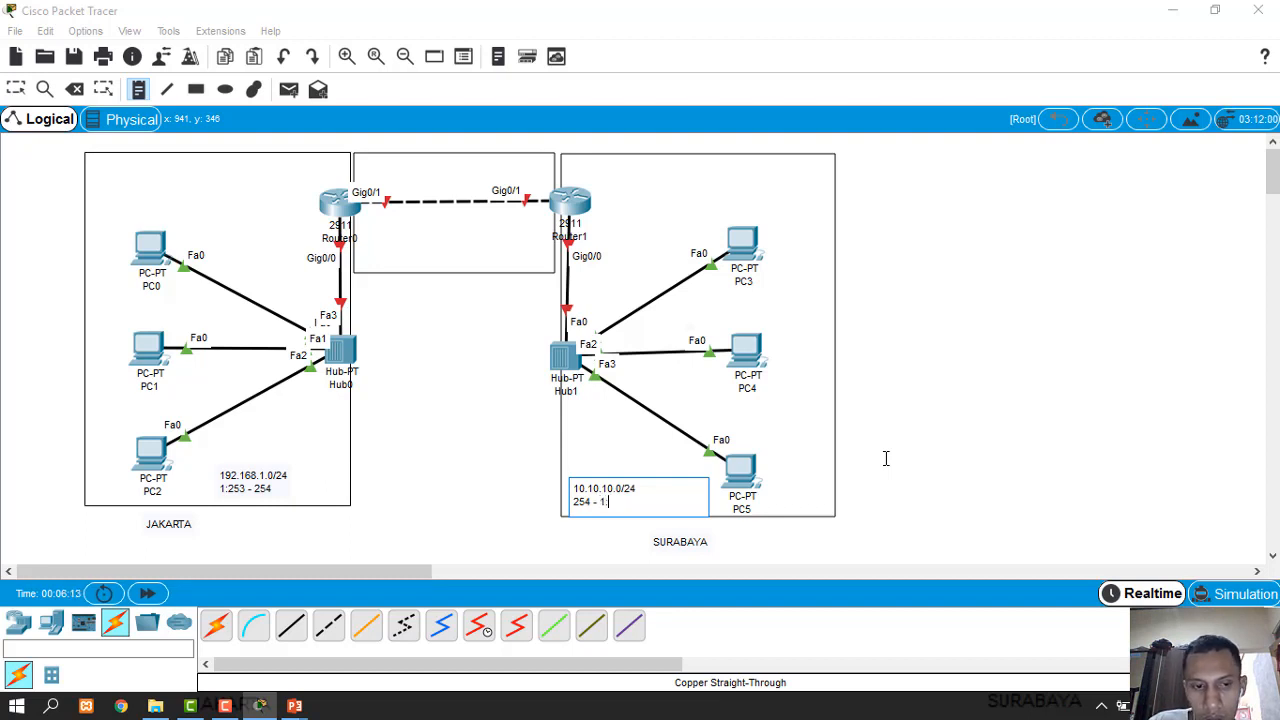
pyautogui.write(':253')
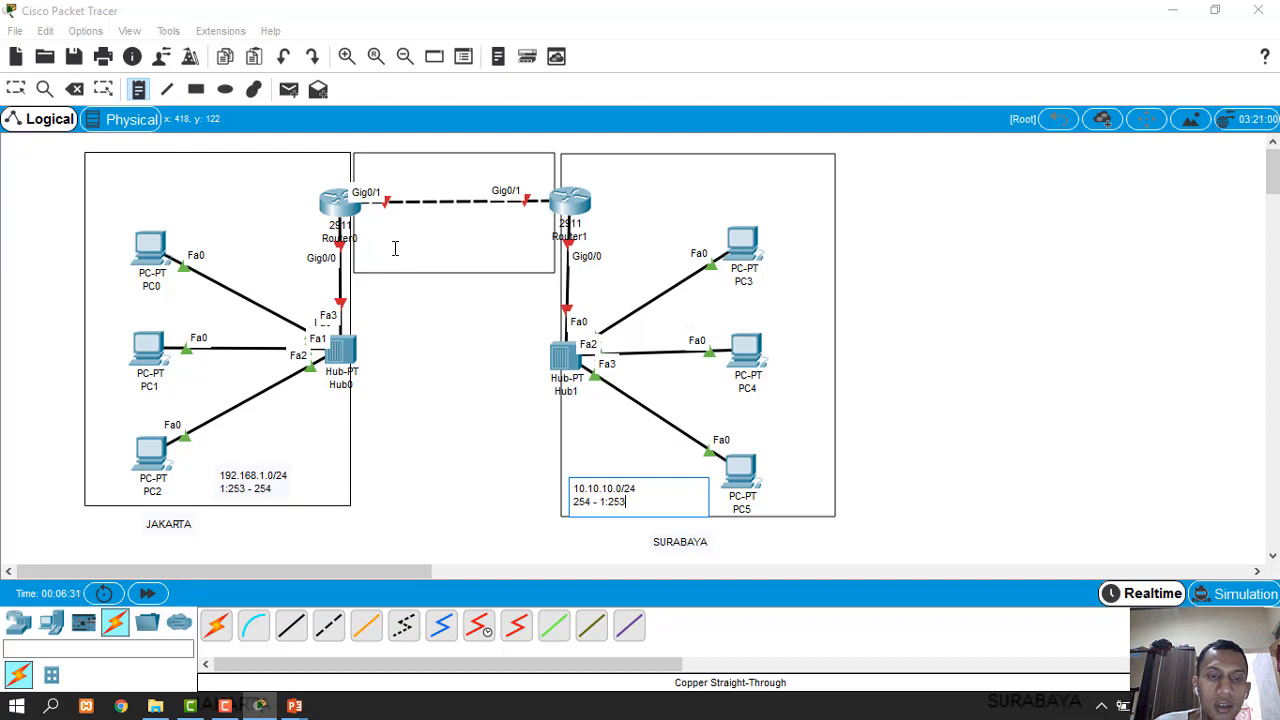
# Add a two-line note reading 172.28.1.0/30 and 1-2 in the rectangle between the routers, and position it below the router link
pyautogui.click(440, 208)
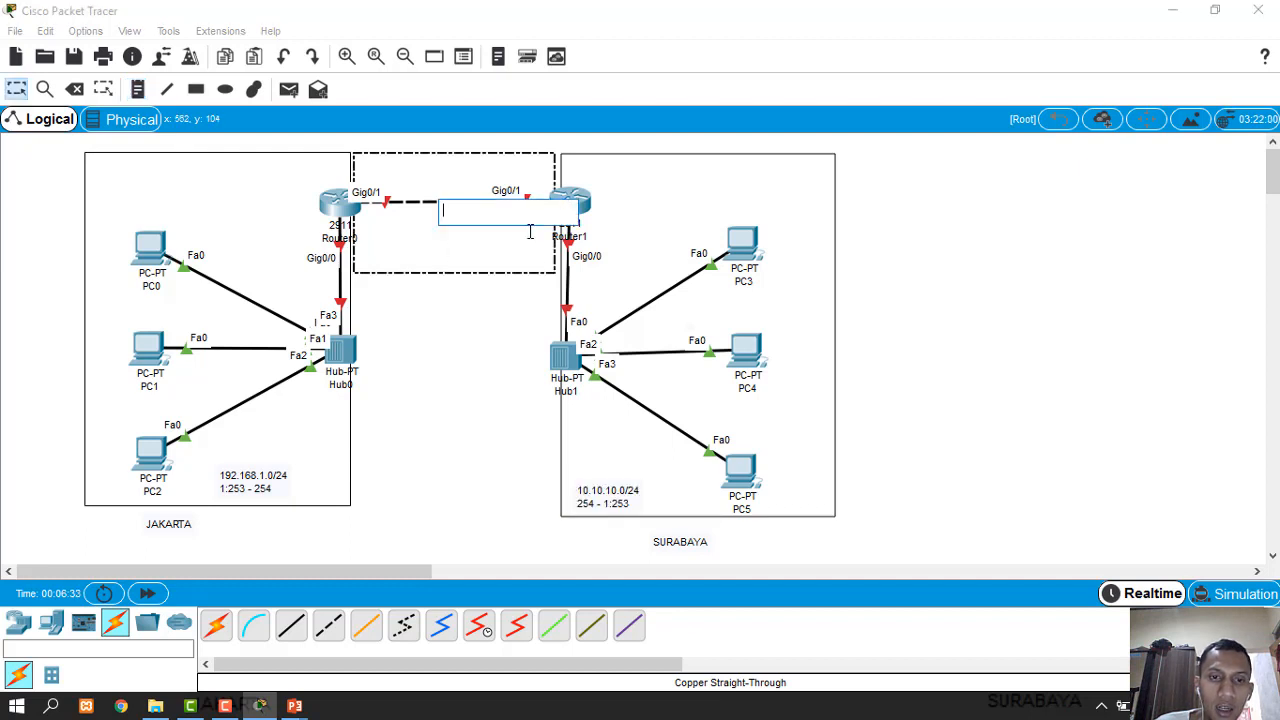
pyautogui.write('1')
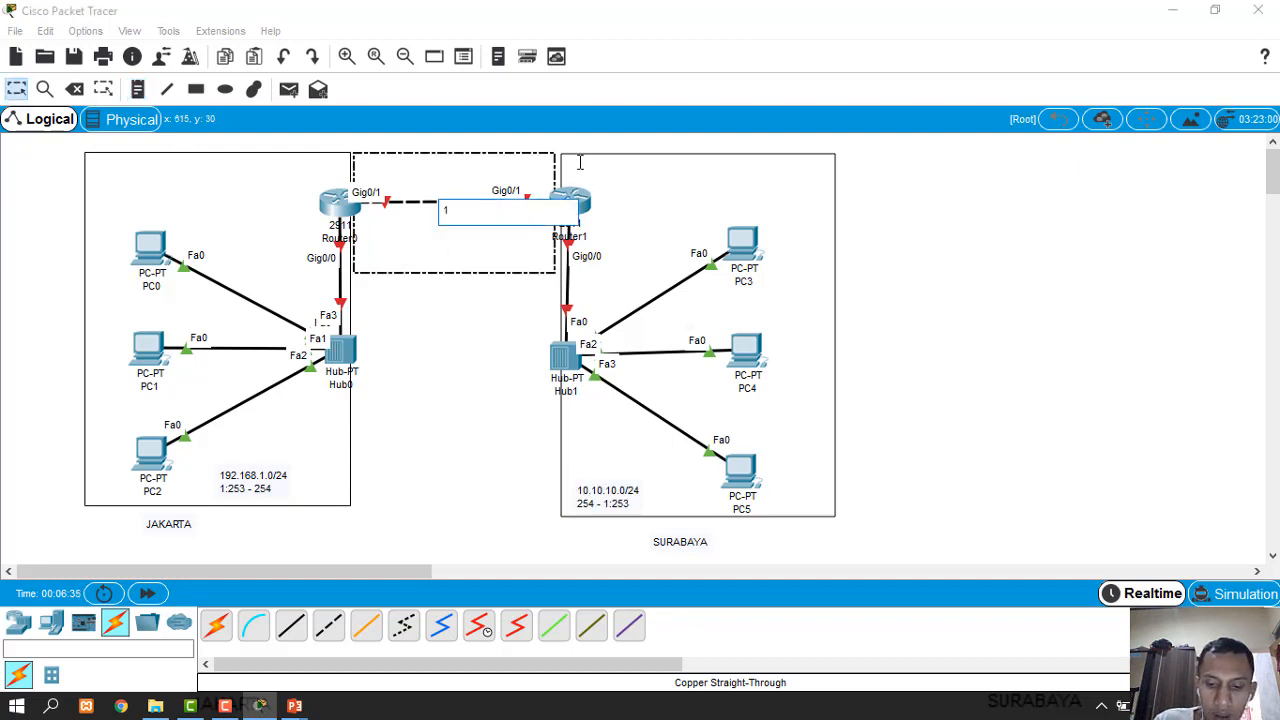
pyautogui.write('72.28')
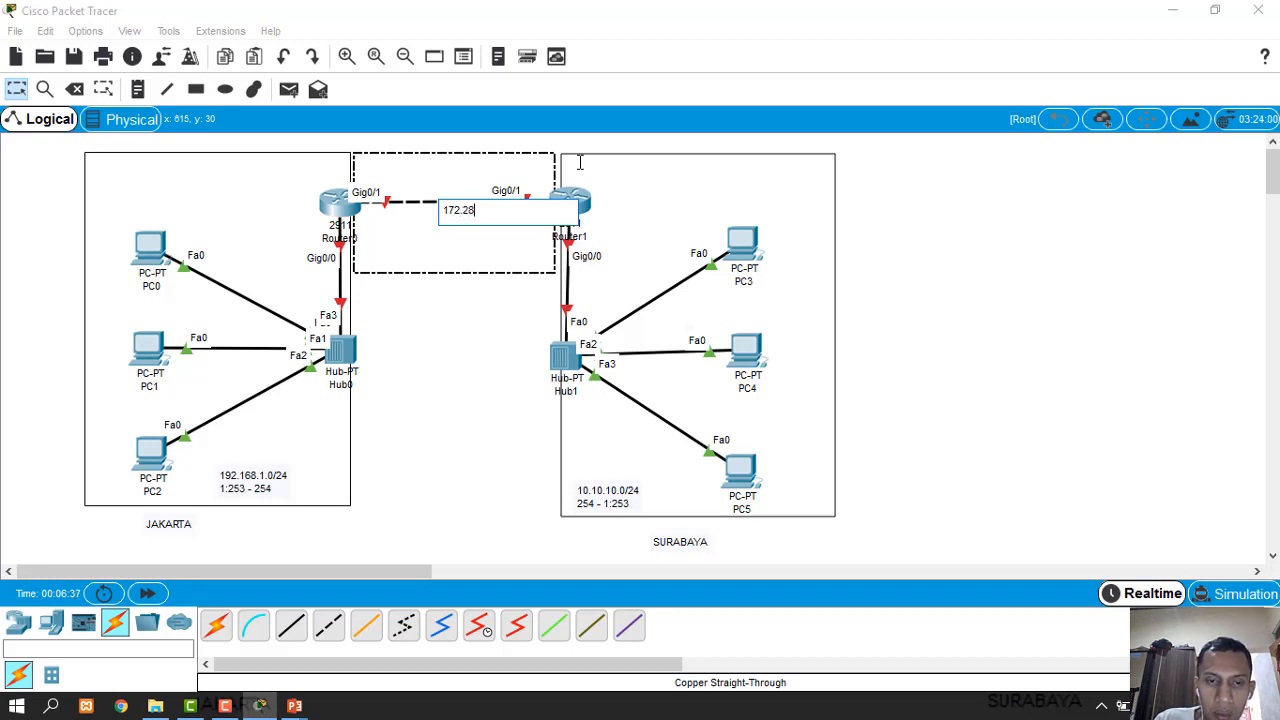
pyautogui.write('.1.0/30')
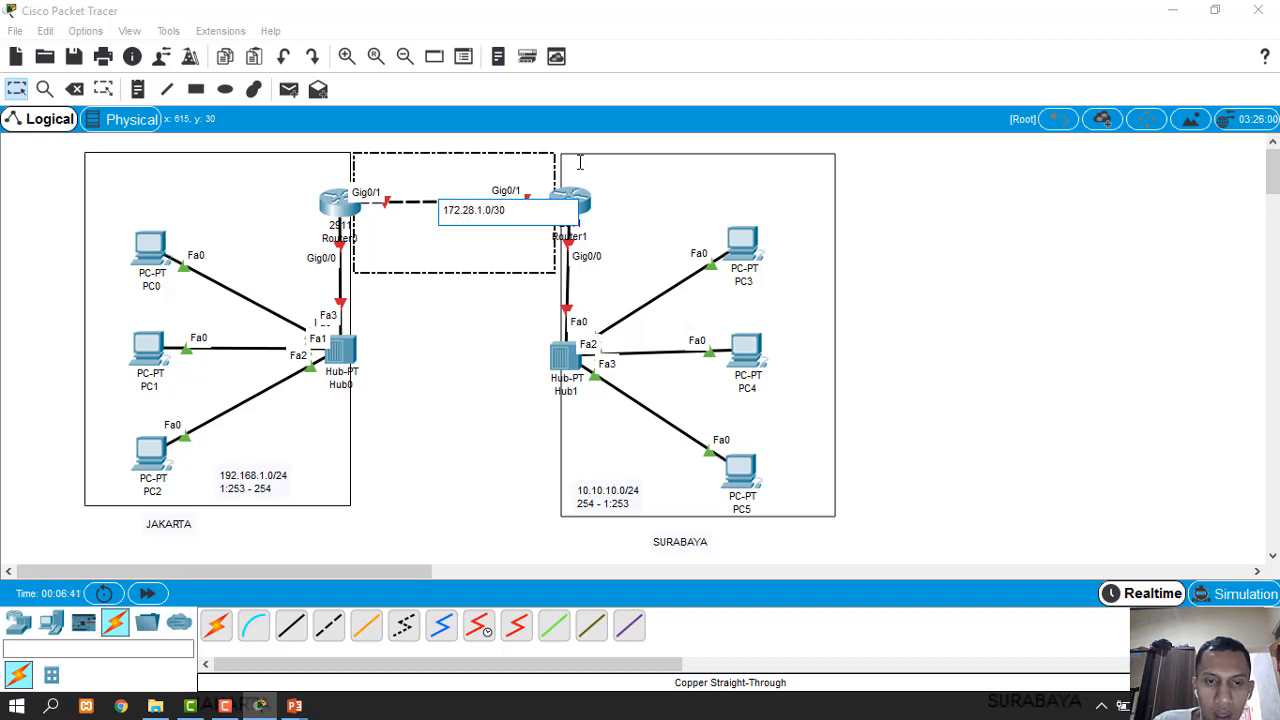
pyautogui.press('Return')
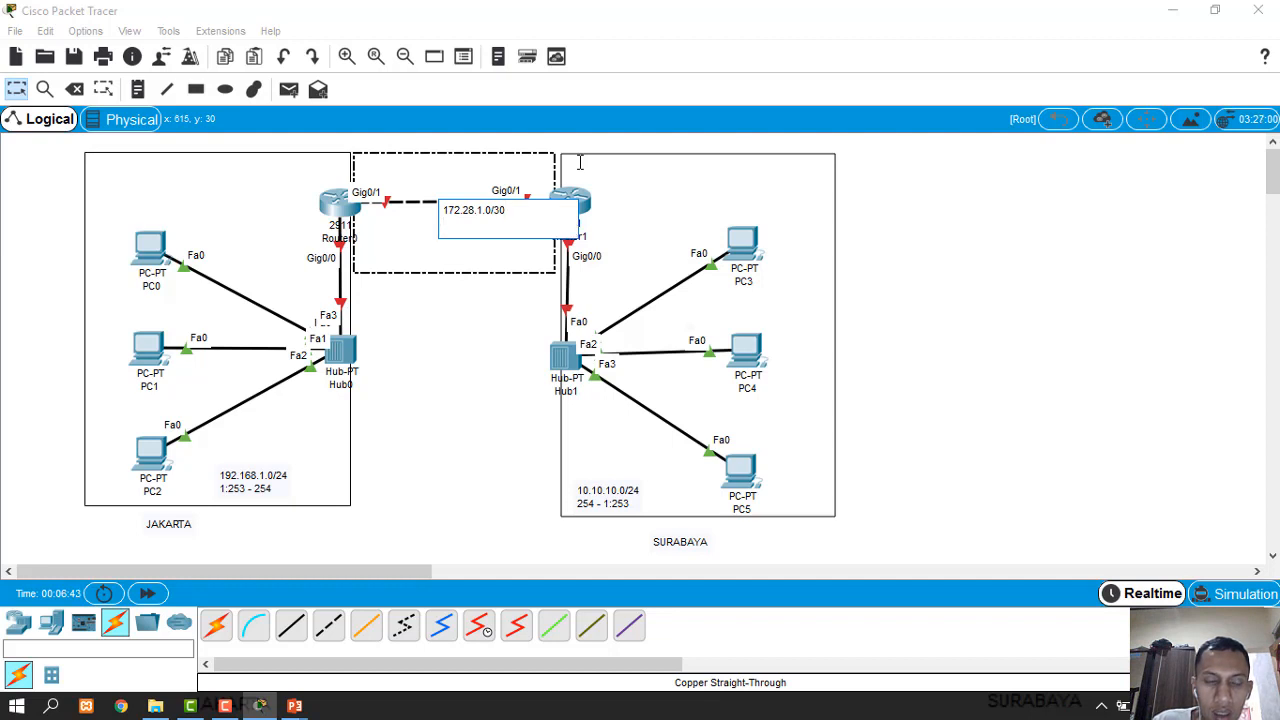
pyautogui.write('1')
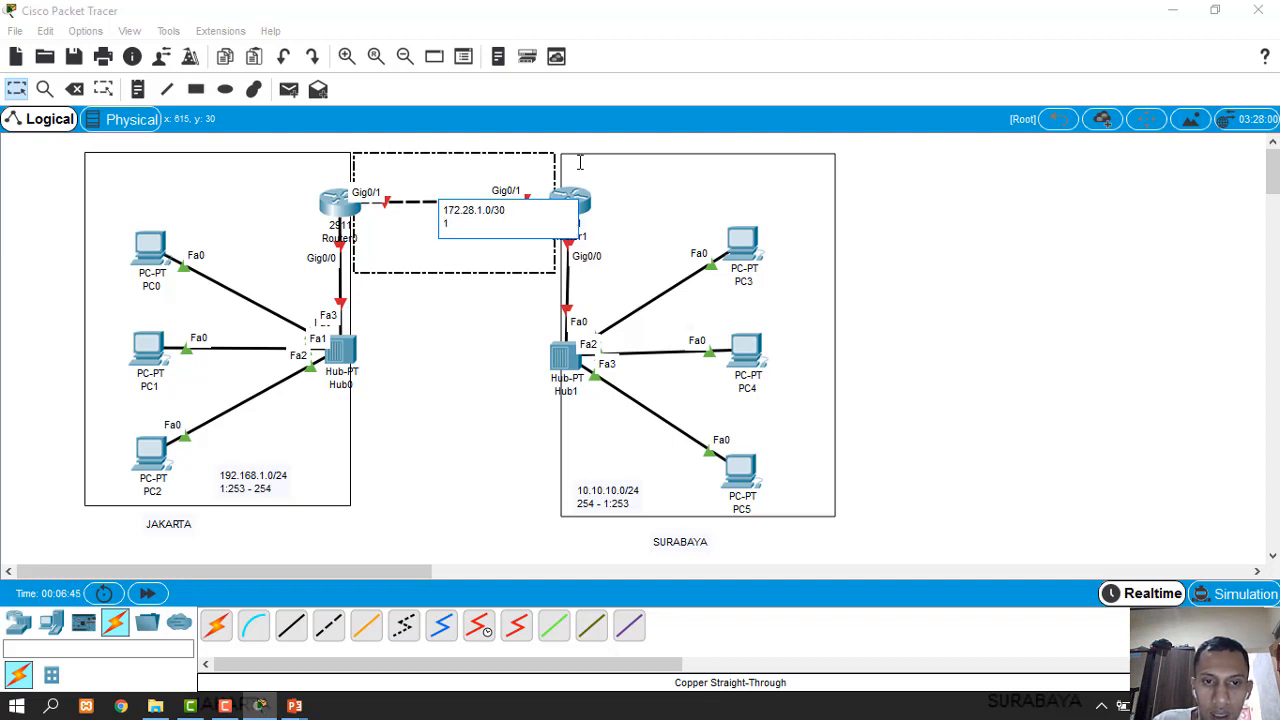
pyautogui.write('-2')
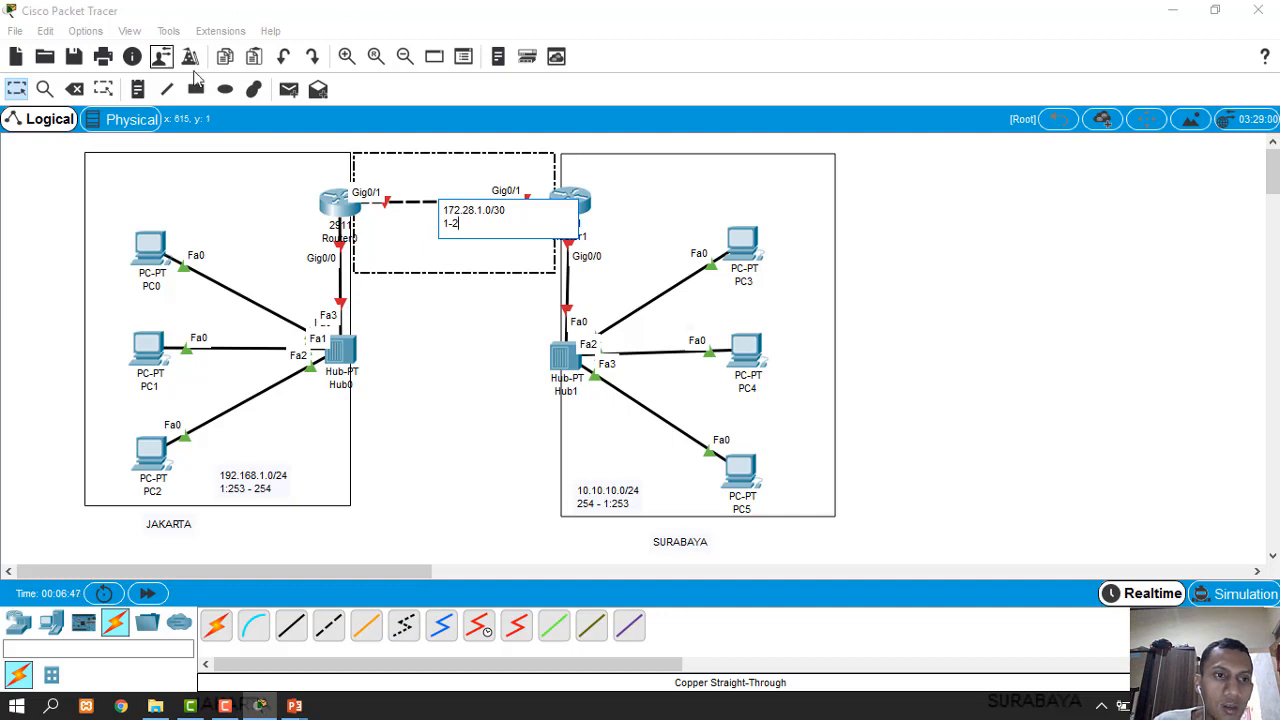
pyautogui.click(449, 92)
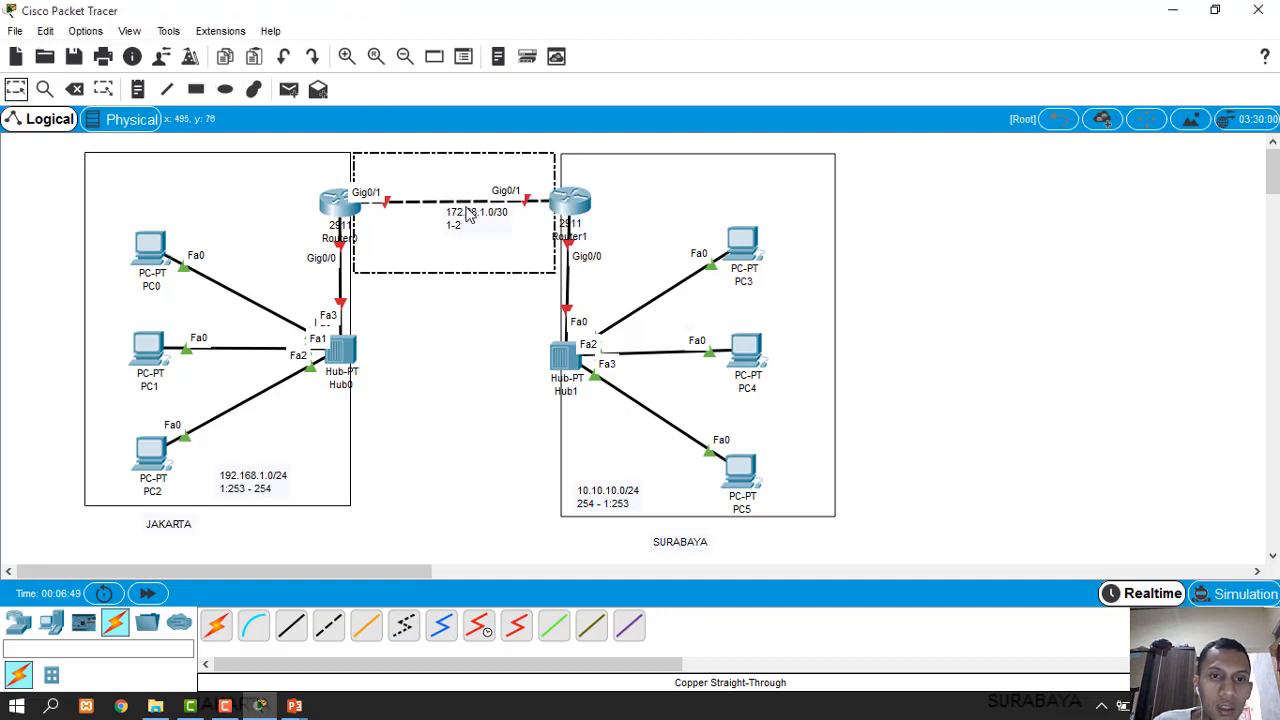
pyautogui.moveTo(454, 228); pyautogui.dragTo(430, 256)
pyautogui.click(916, 224)
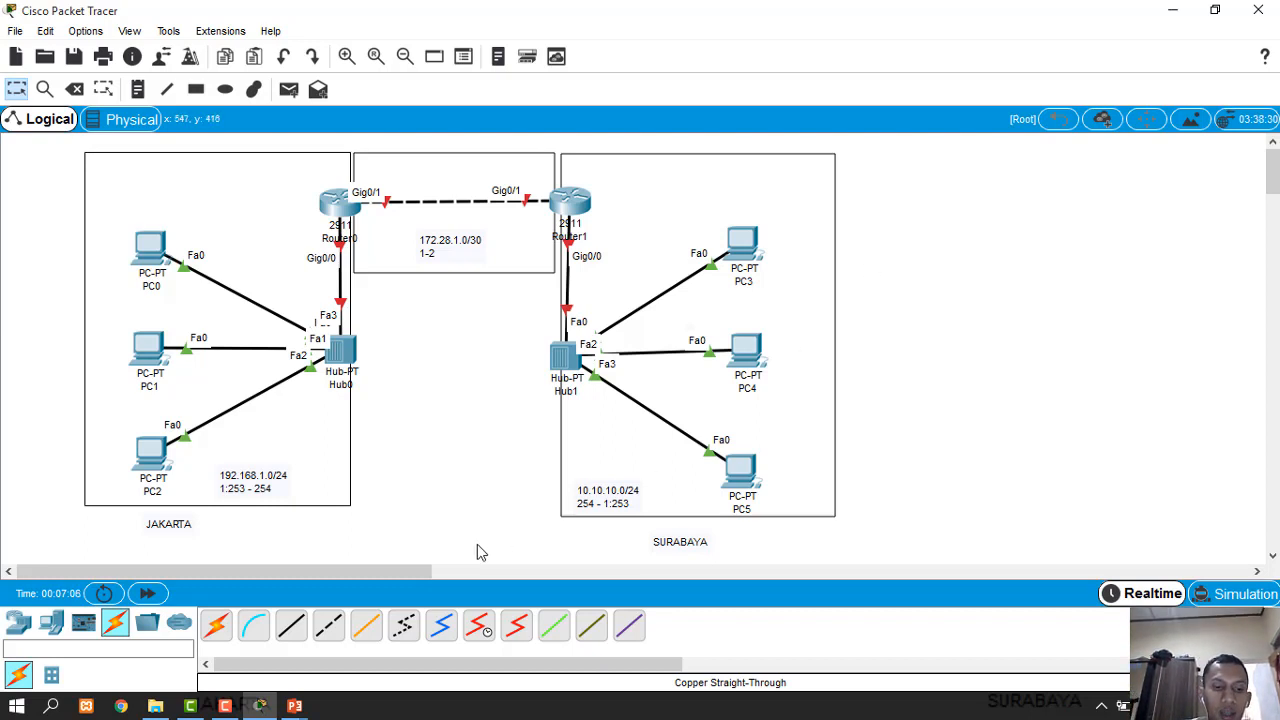
# Switch to PowerPoint and resume the slide show of 6.pptx to review the IP JAKARTA, IP SURABAYA and IP WAN addressing slide
pyautogui.click(294, 706)
pyautogui.click(266, 684)
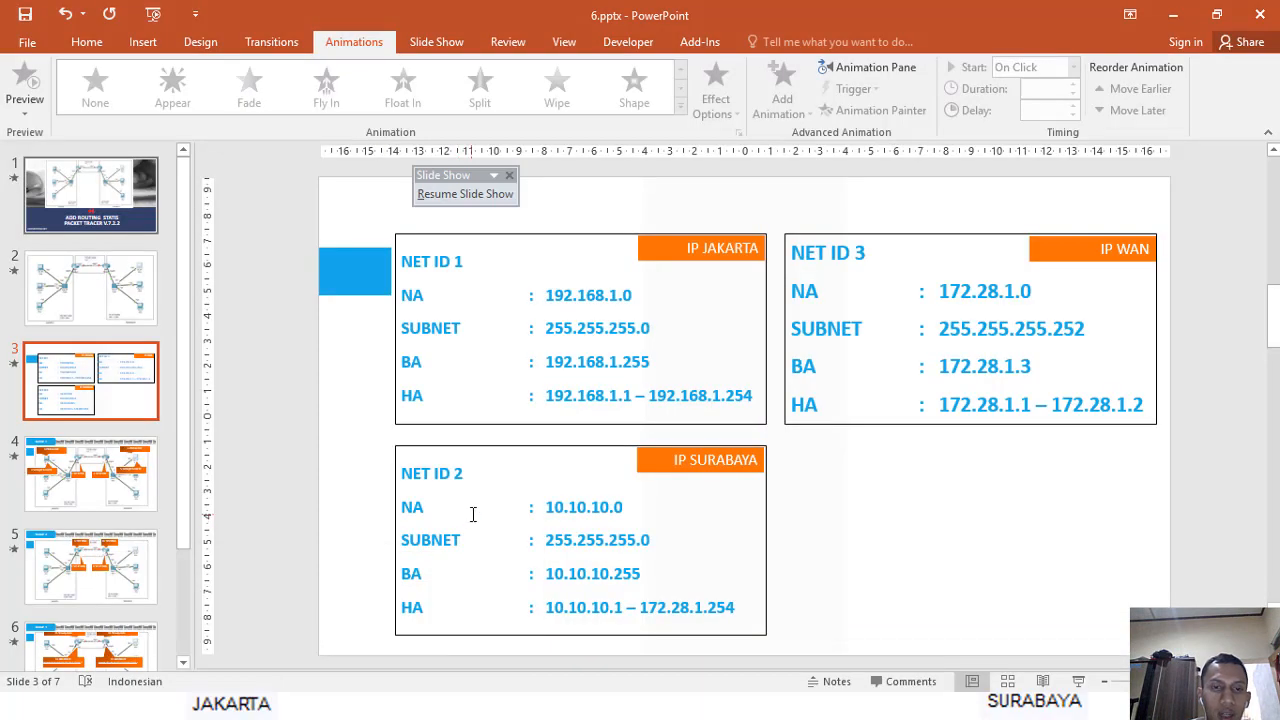
pyautogui.click(484, 196)
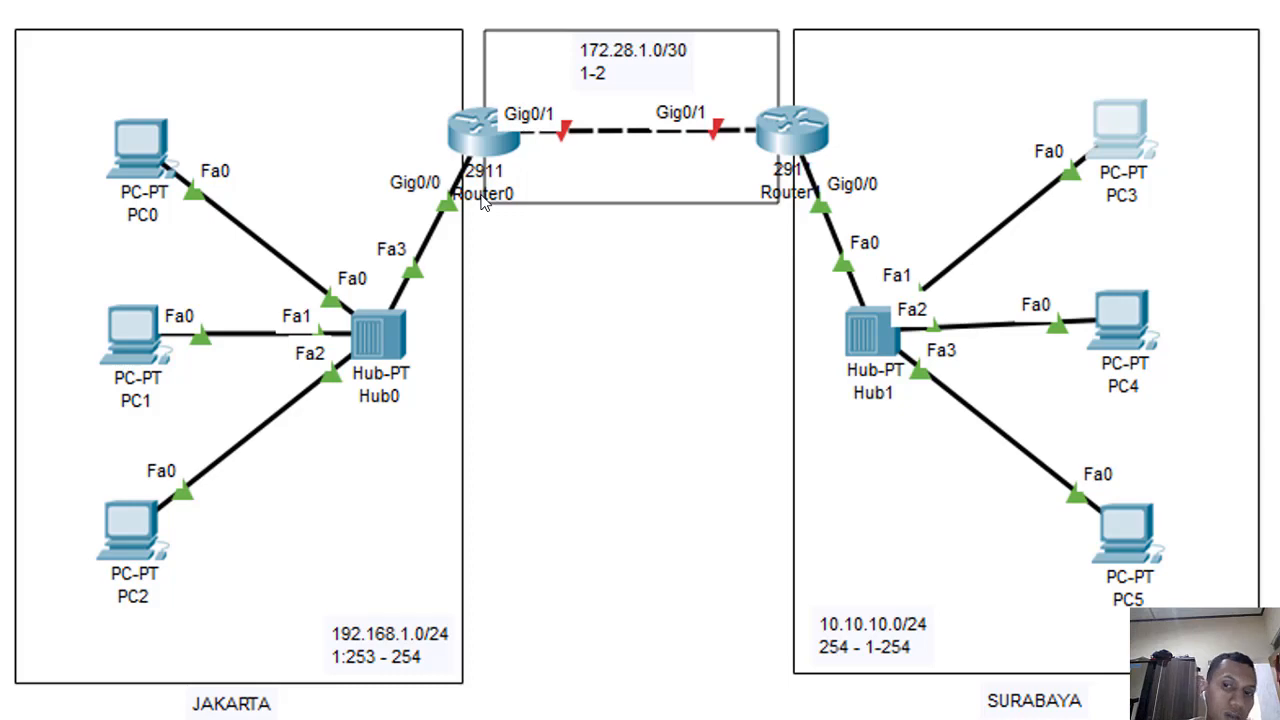
pyautogui.click(481, 196)
pyautogui.click(481, 196)
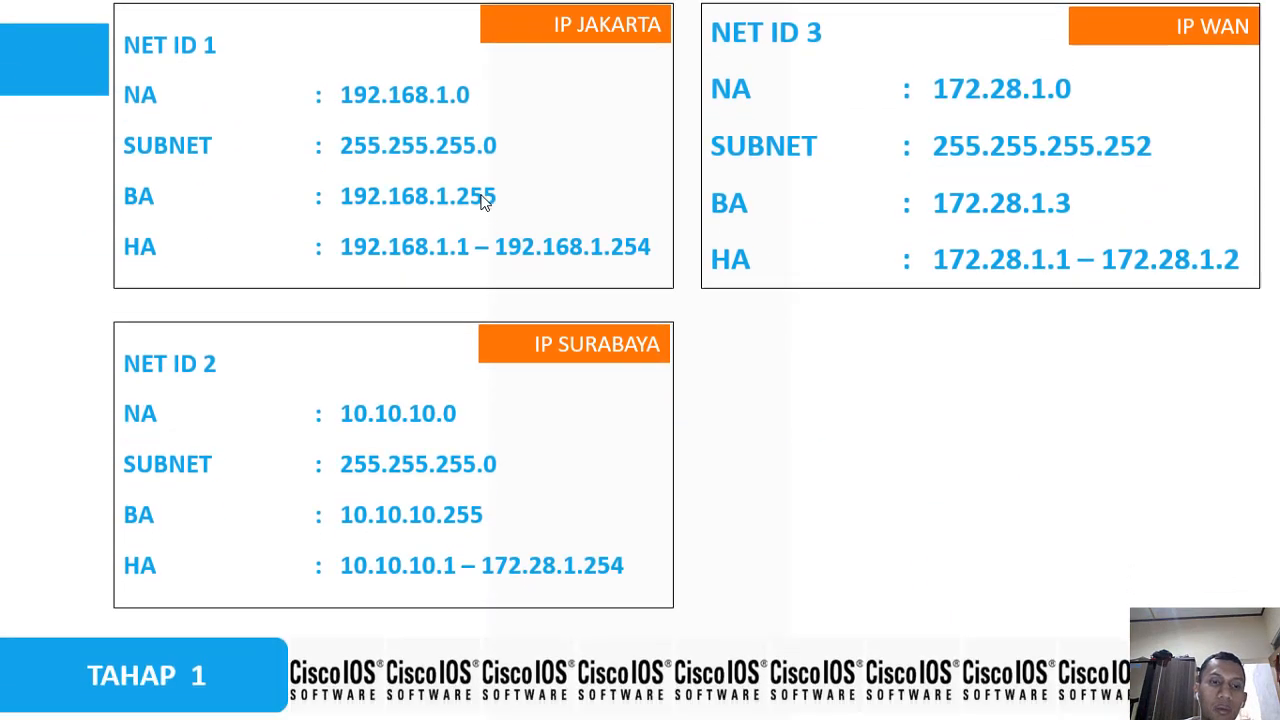
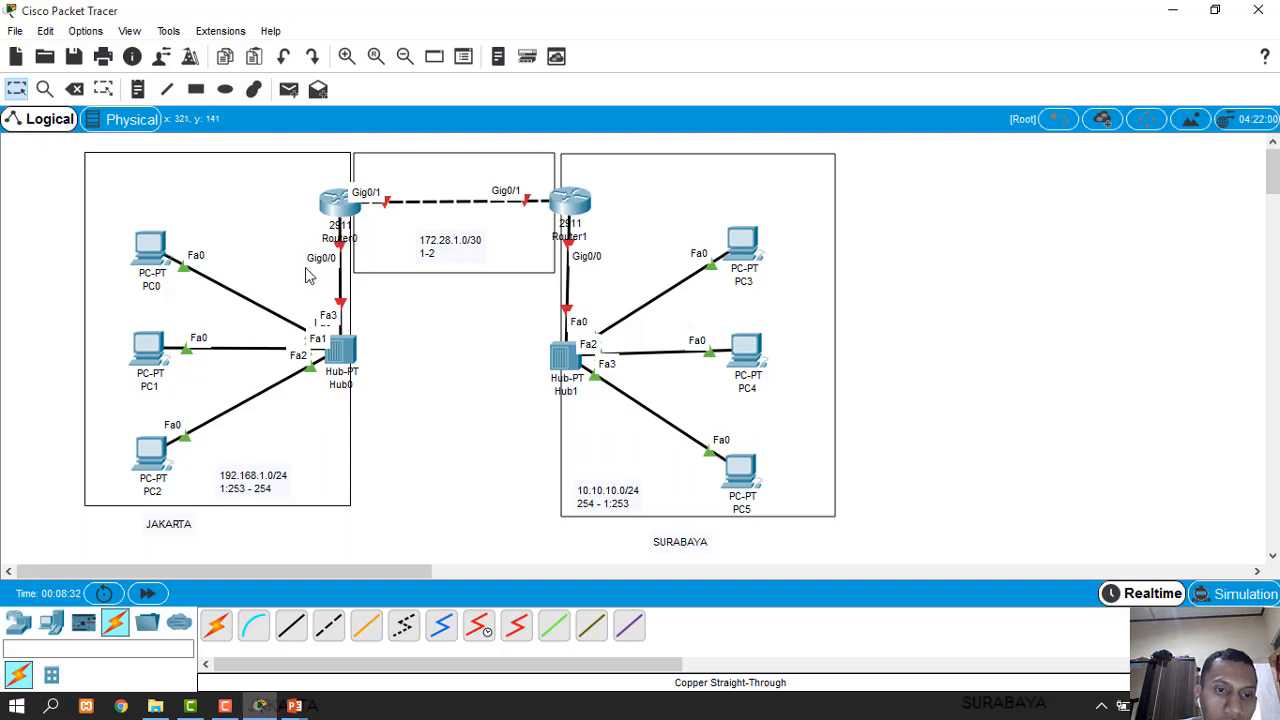
# Open Router0's command line in a maximized window, answer no to the initial configuration dialog, and start the console session
pyautogui.click(337, 213)
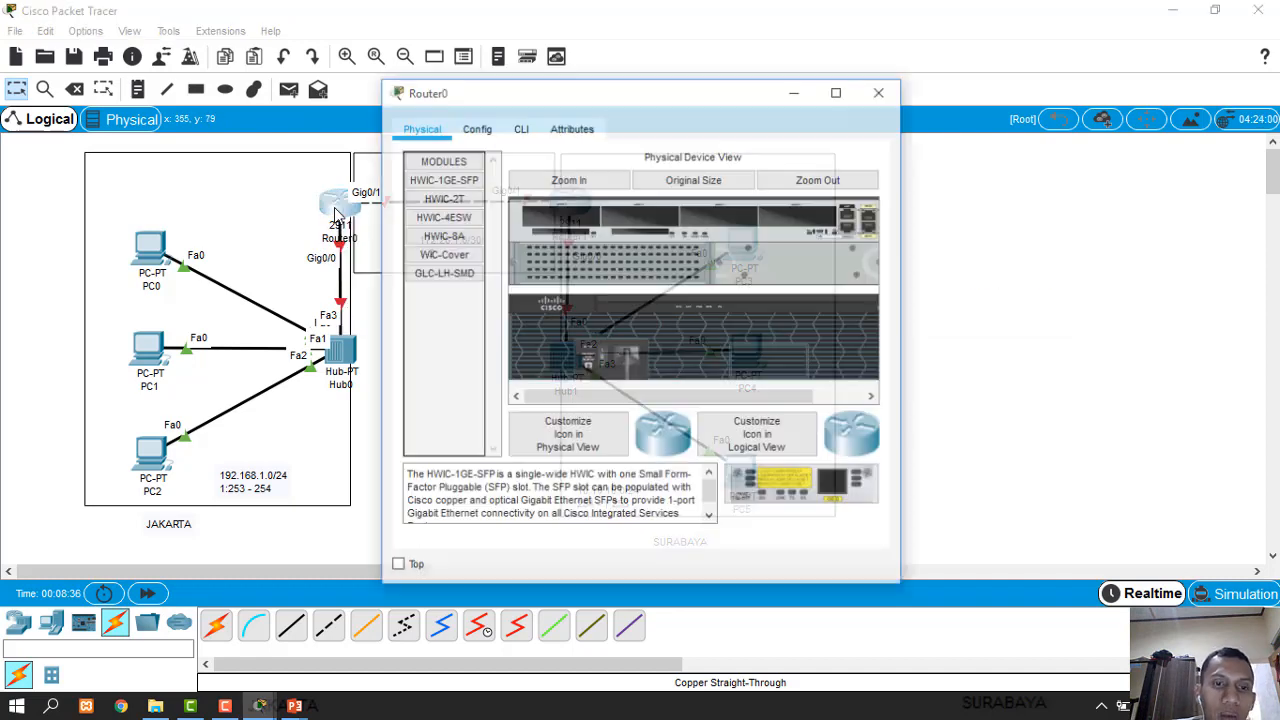
pyautogui.click(838, 92)
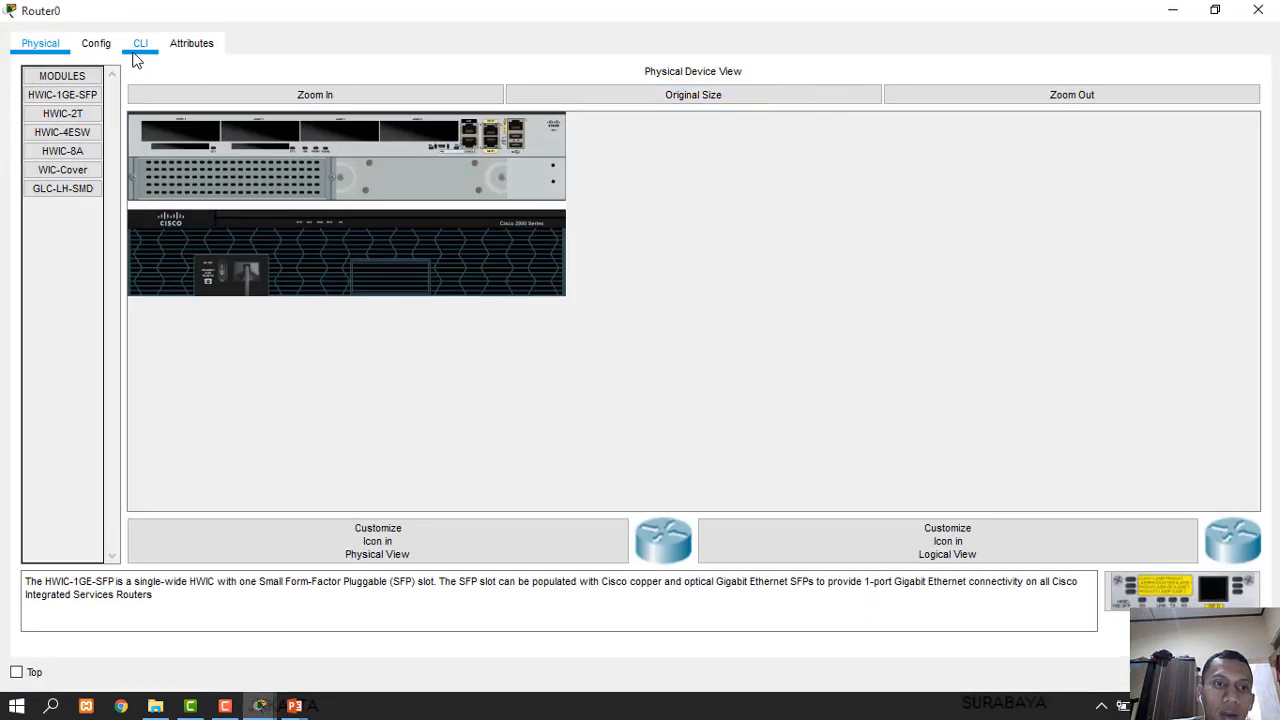
pyautogui.click(140, 48)
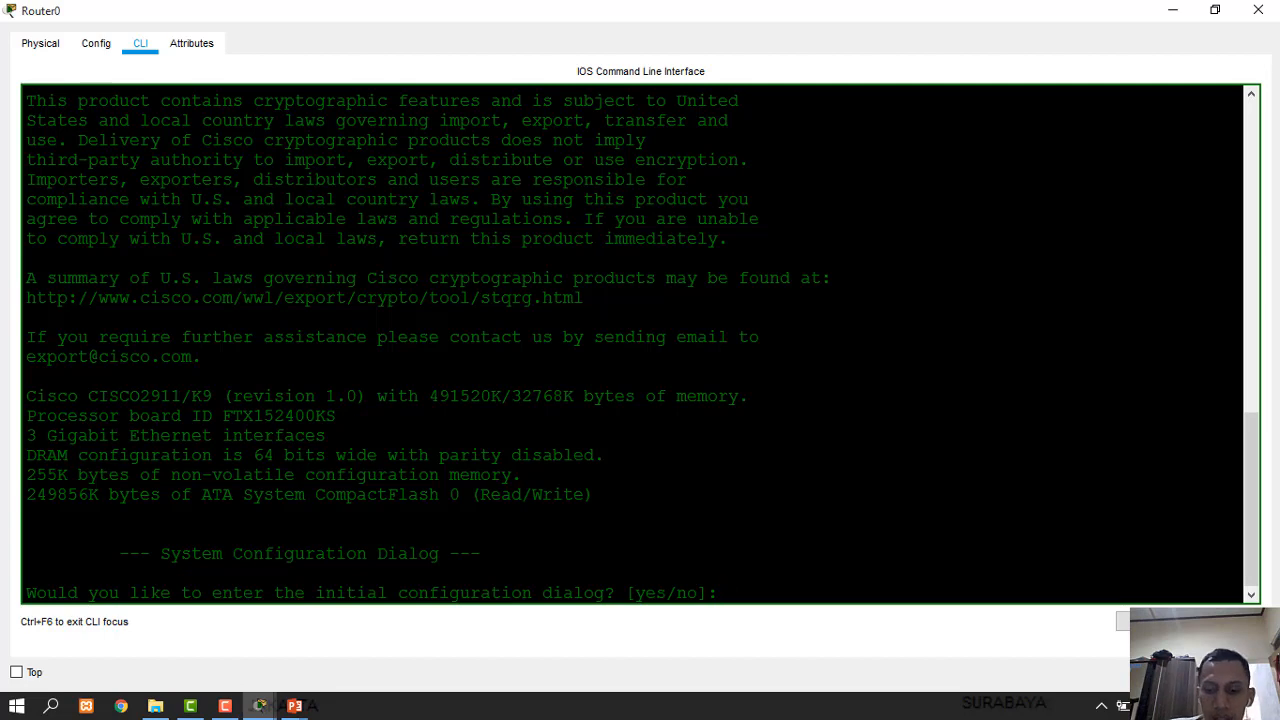
pyautogui.write('no')
pyautogui.press('Return')
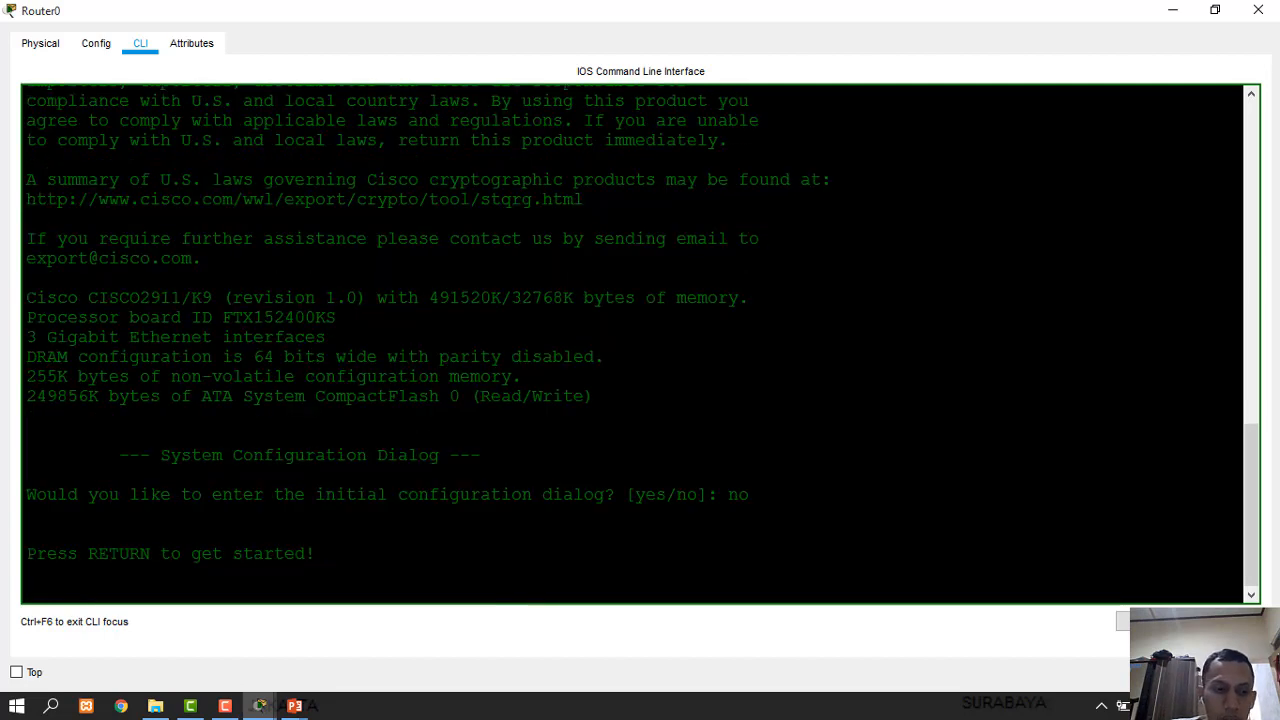
pyautogui.press('Return')
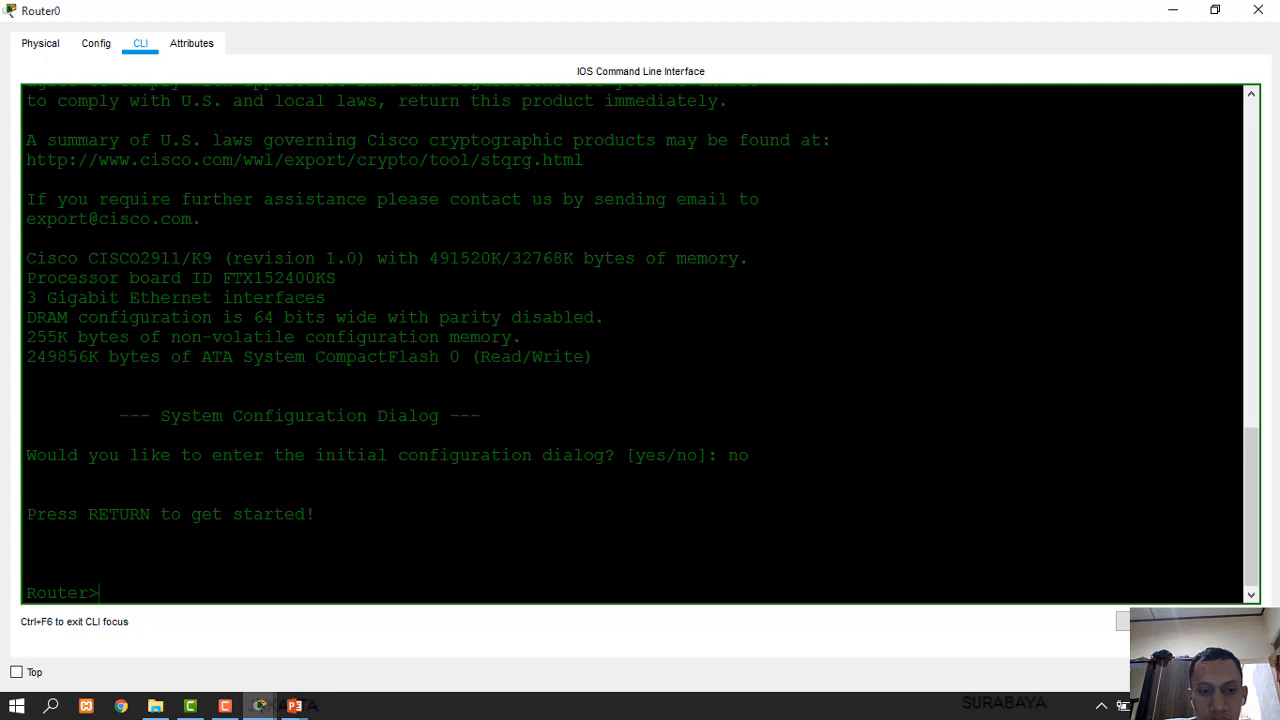
# Enter privileged mode on Router0 with enable, and enter global configuration mode with conf terminal
pyautogui.write('ena')
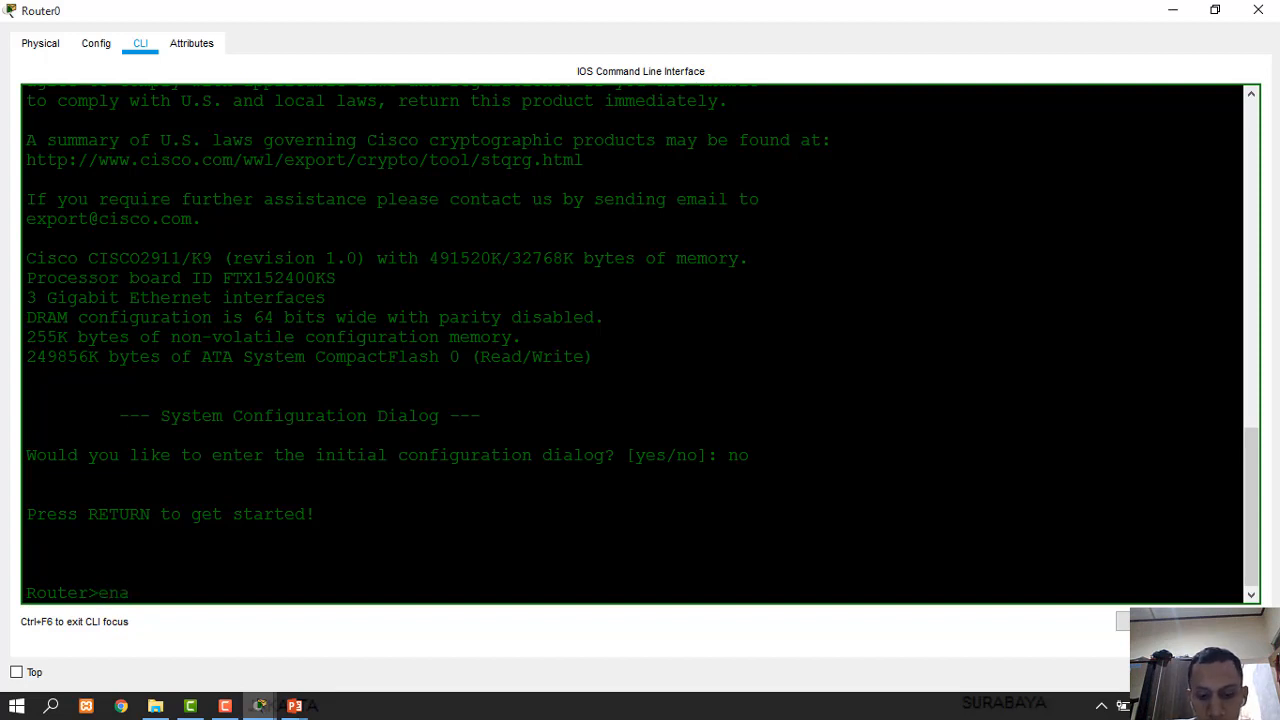
pyautogui.press('Tab')
pyautogui.press('Return')
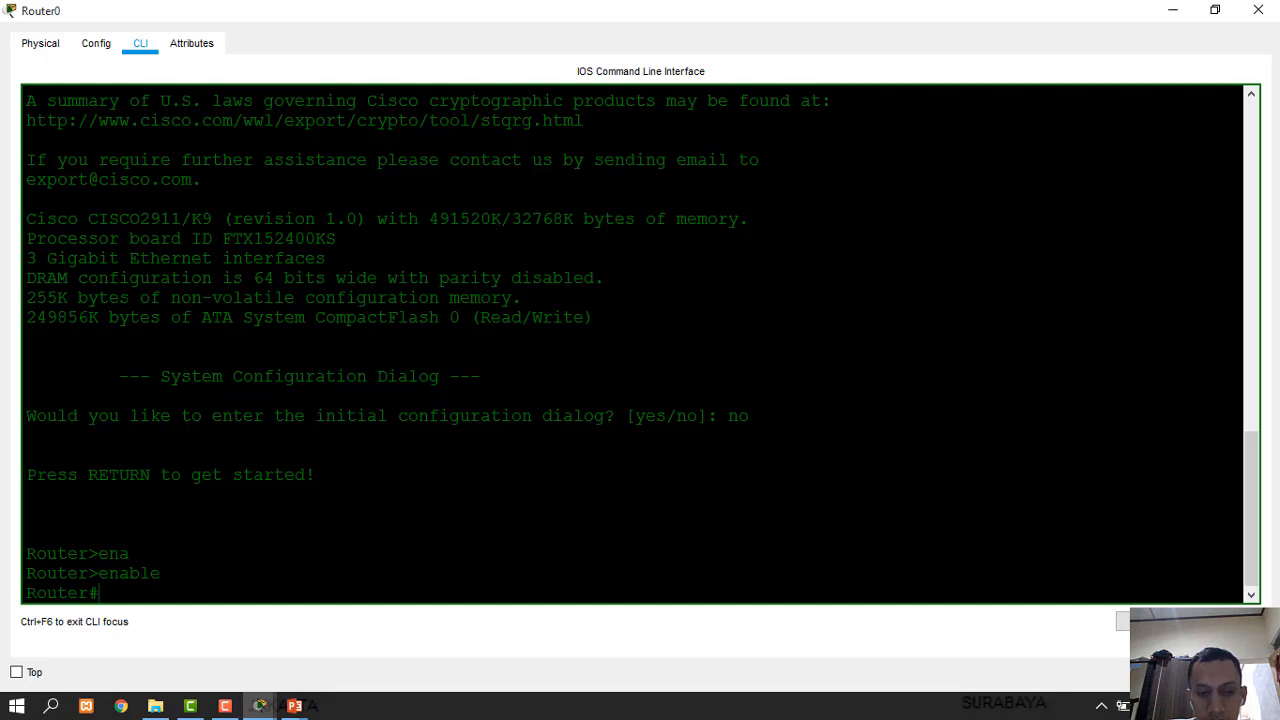
pyautogui.write('conf ter')
pyautogui.press('Tab')
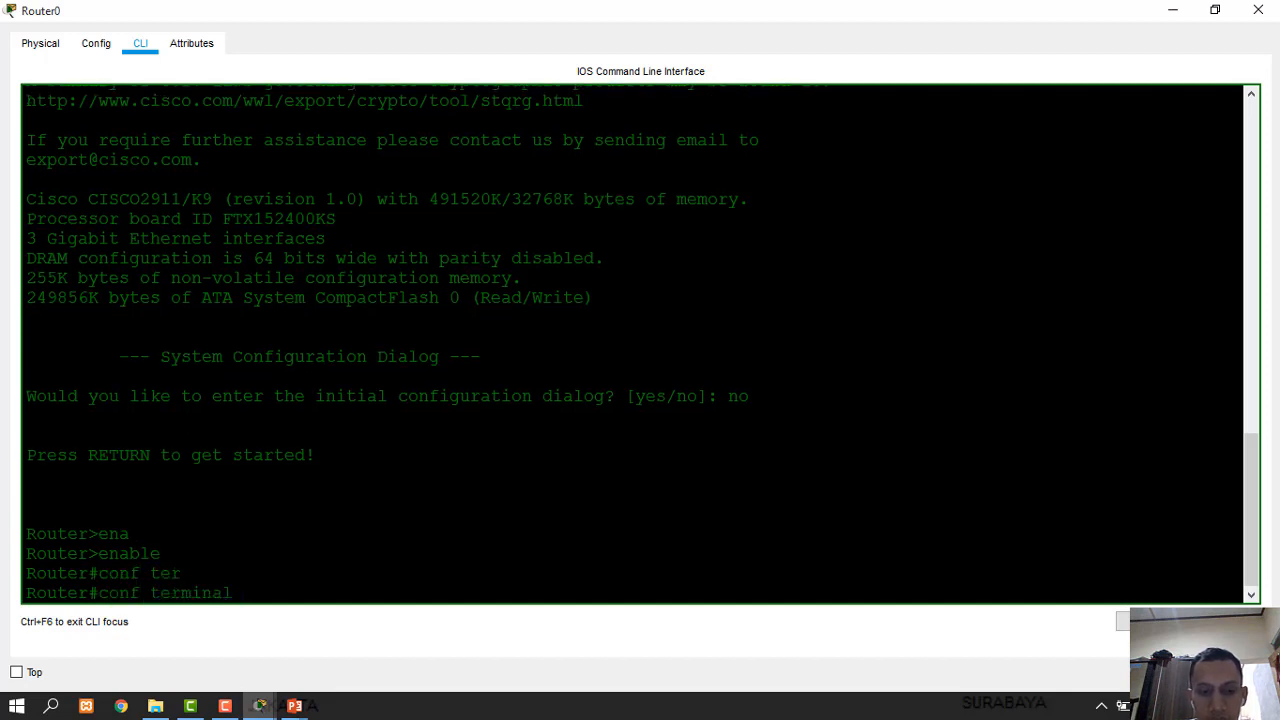
pyautogui.press('Return')
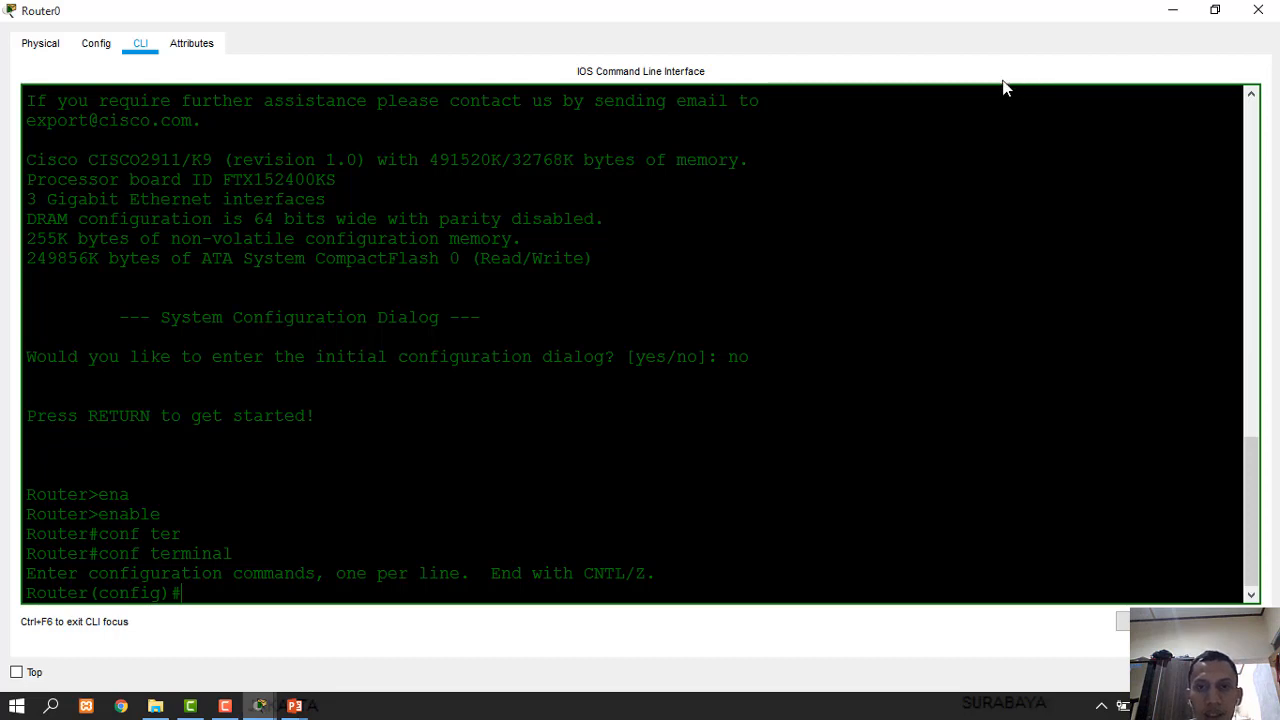
# Check Router0's ports in the topology, and enter configuration of interface gigabitEthernet 0/0 in its command line
pyautogui.moveTo(843, 9); pyautogui.dragTo(911, 113)
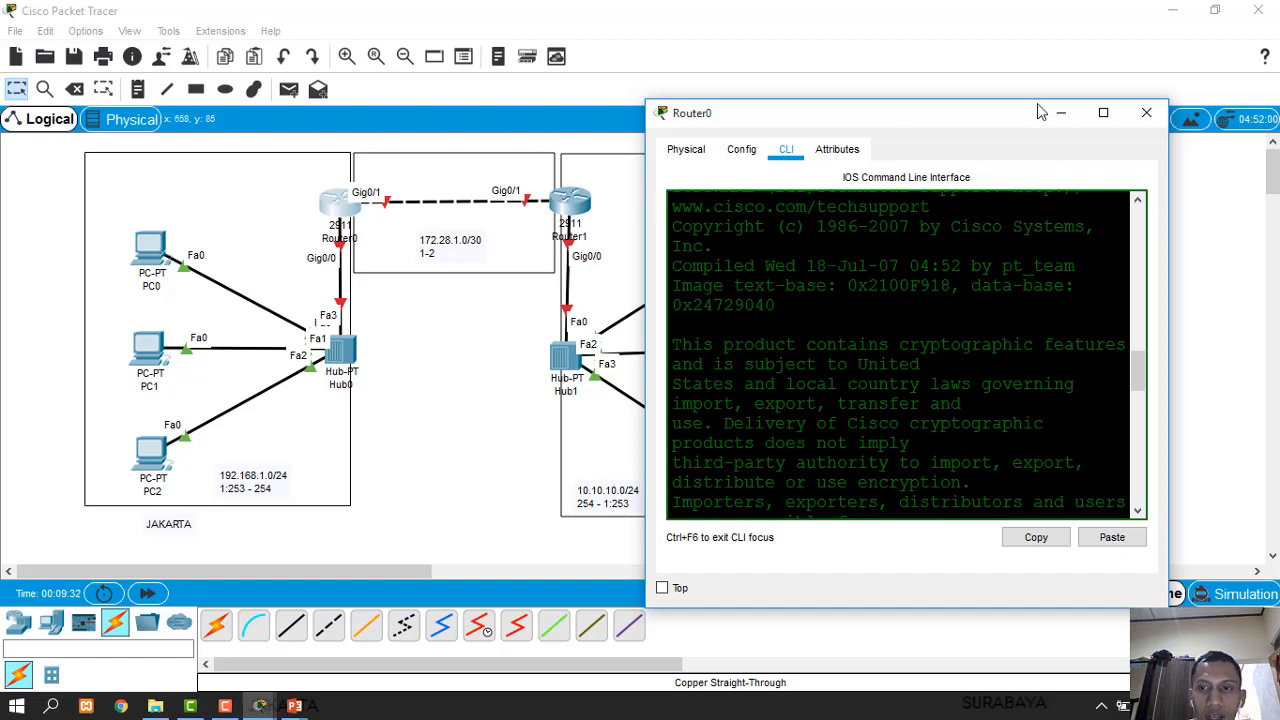
pyautogui.click(1103, 112)
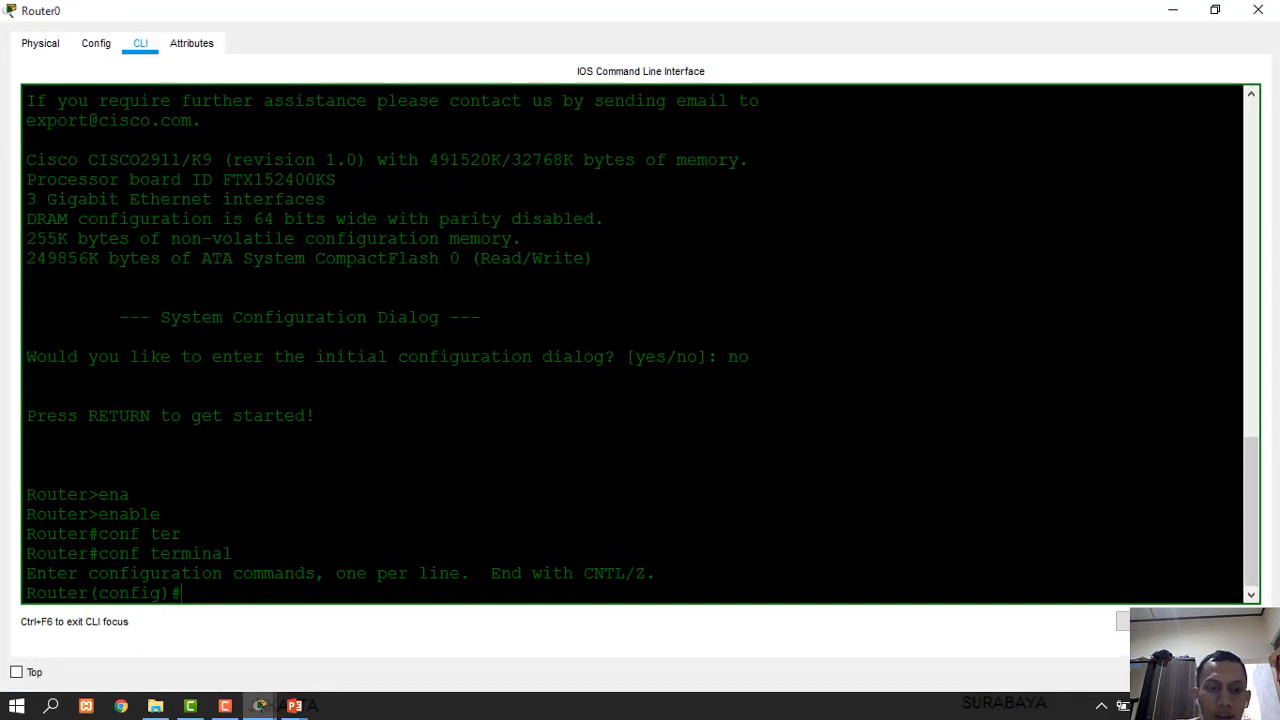
pyautogui.write('inte')
pyautogui.press('Tab')
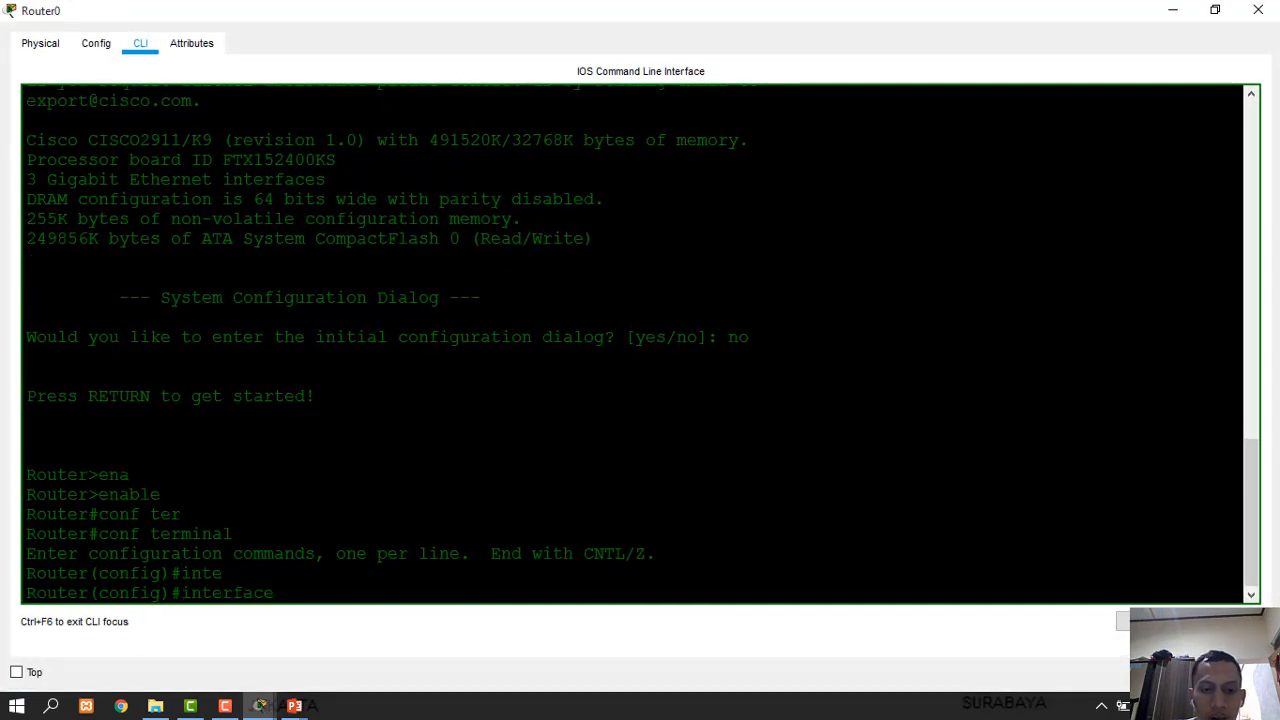
pyautogui.write('gi')
pyautogui.press('Tab')
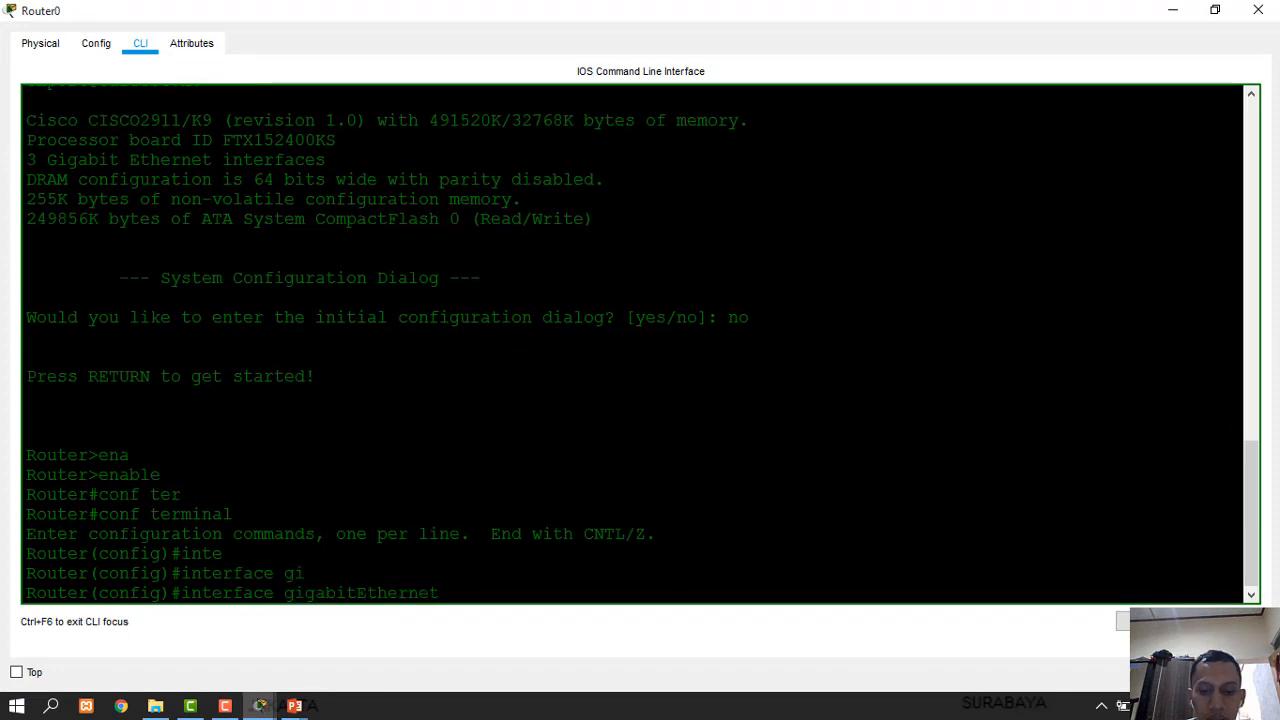
pyautogui.write('0/0')
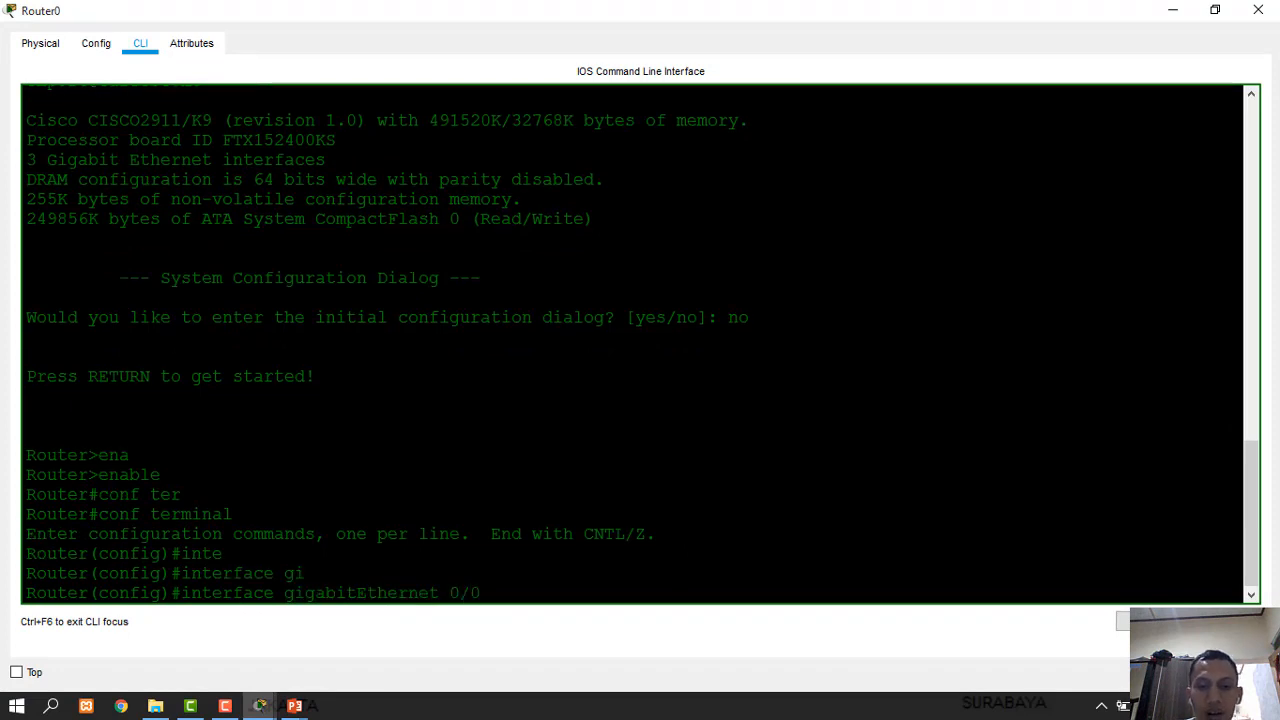
pyautogui.press('Return')
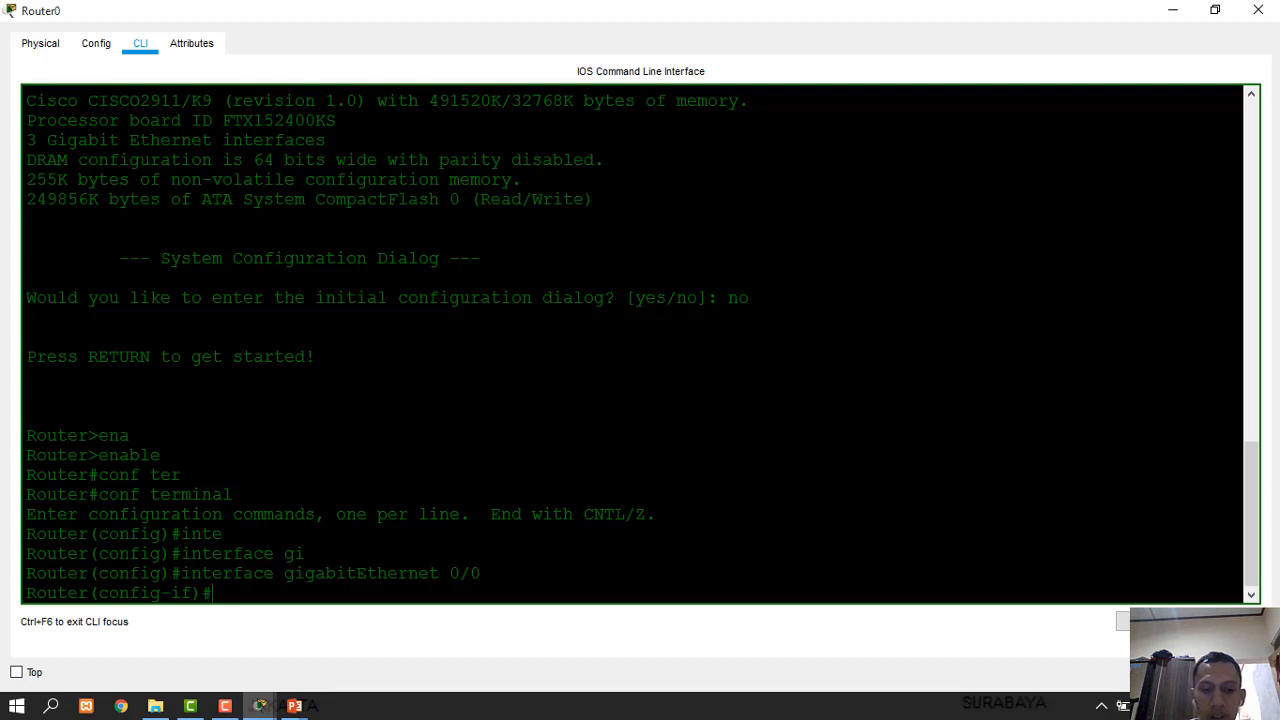
# Enable Router0's gigabitEthernet 0/0 interface with no shutdown, and check its link to Hub0 in the topology
pyautogui.write('no sht')
pyautogui.press('BackSpace')
pyautogui.write('ut')
pyautogui.press('Tab')
pyautogui.press('Return')
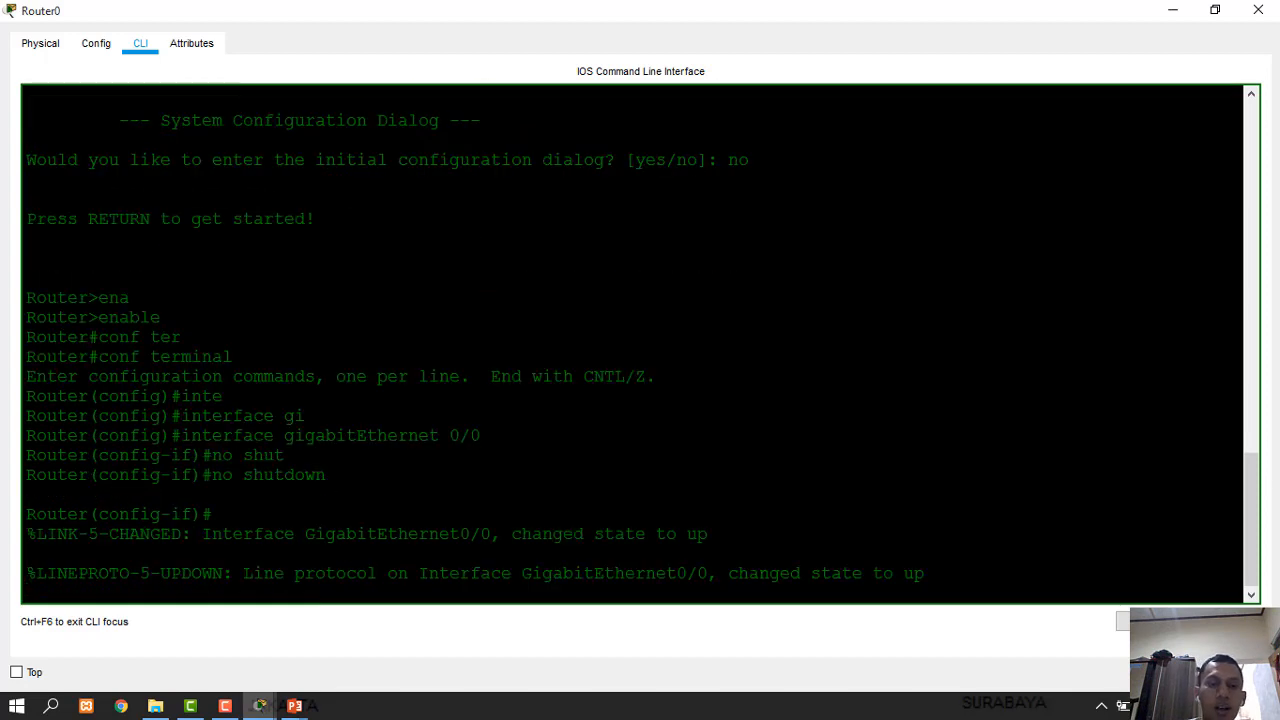
pyautogui.press('Return')
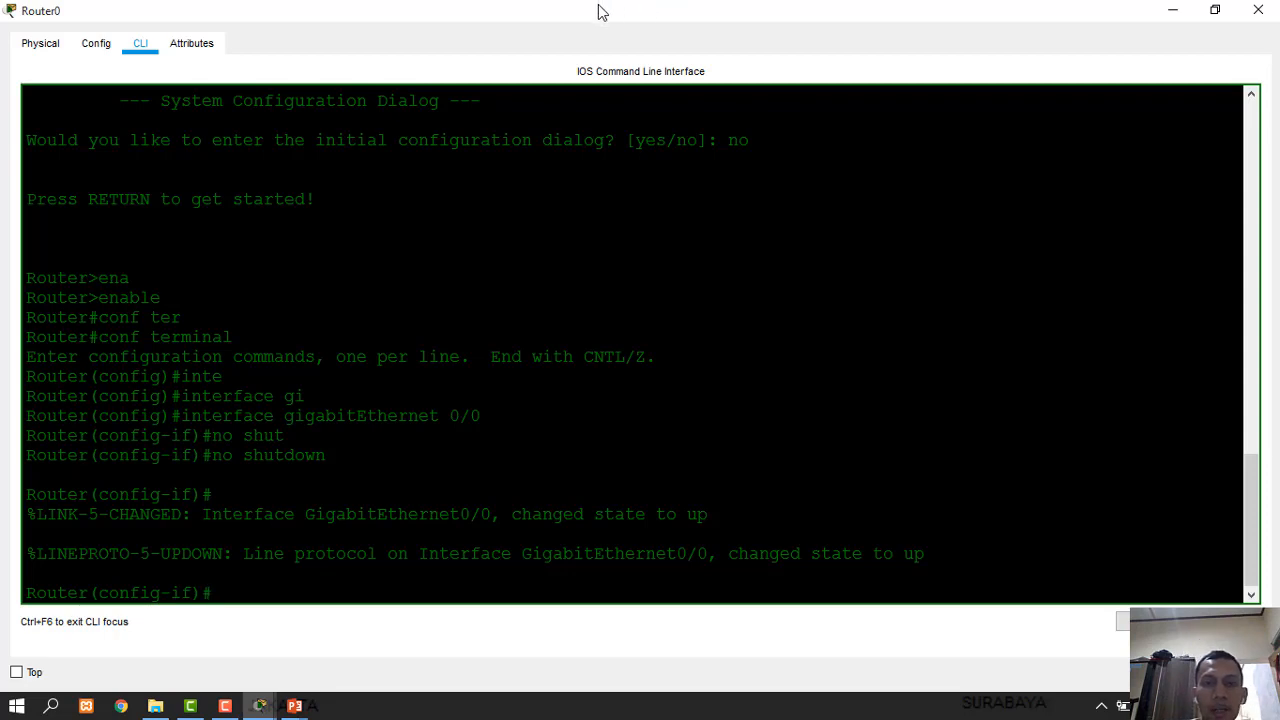
pyautogui.moveTo(617, 20); pyautogui.dragTo(789, 40)
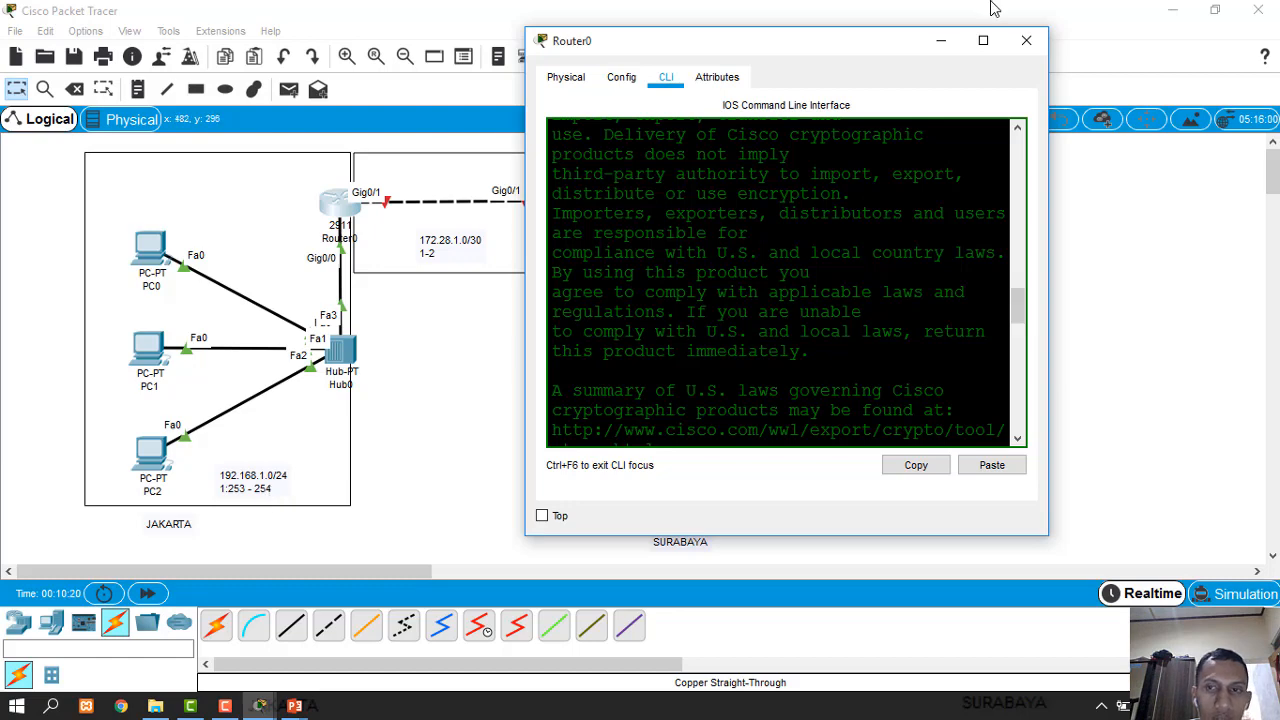
pyautogui.click(983, 40)
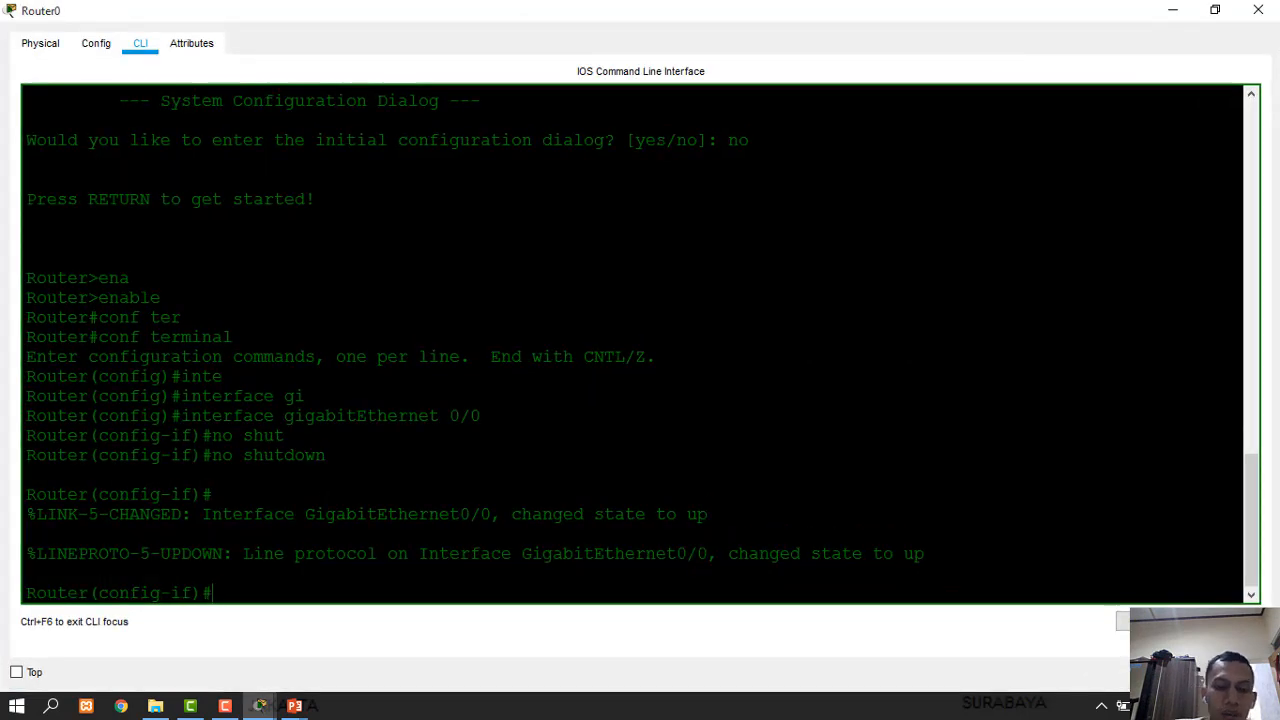
# Assign IP address 192.168.1.254 with subnet mask 255.255.255.0 to Router0's gigabitEthernet 0/0 interface
pyautogui.write('ip ad')
pyautogui.press('Tab')
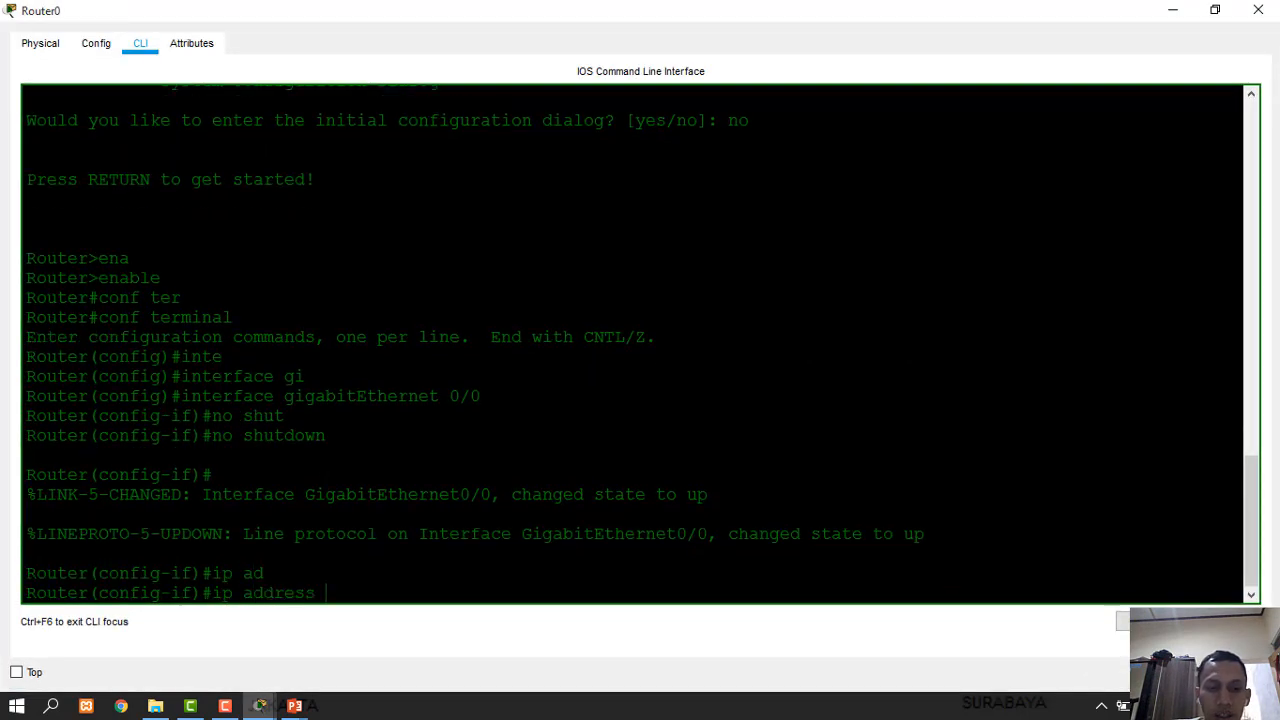
pyautogui.write('192.16')
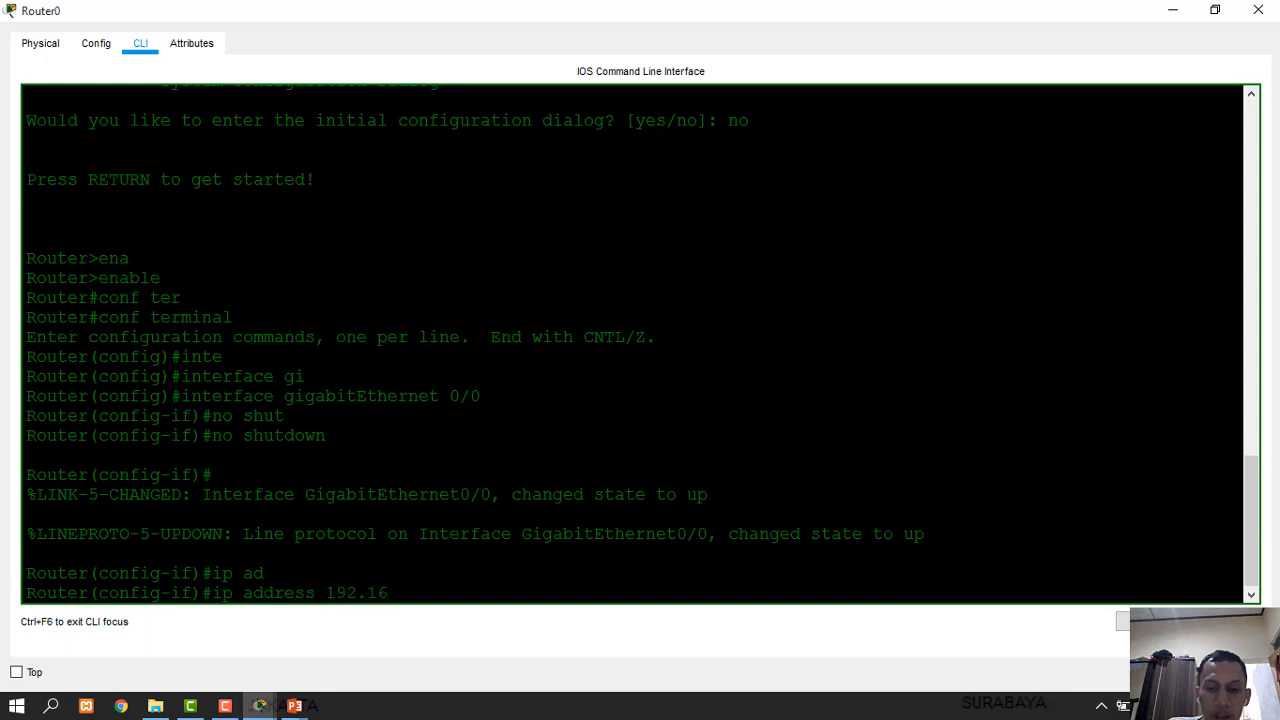
pyautogui.write('8.')
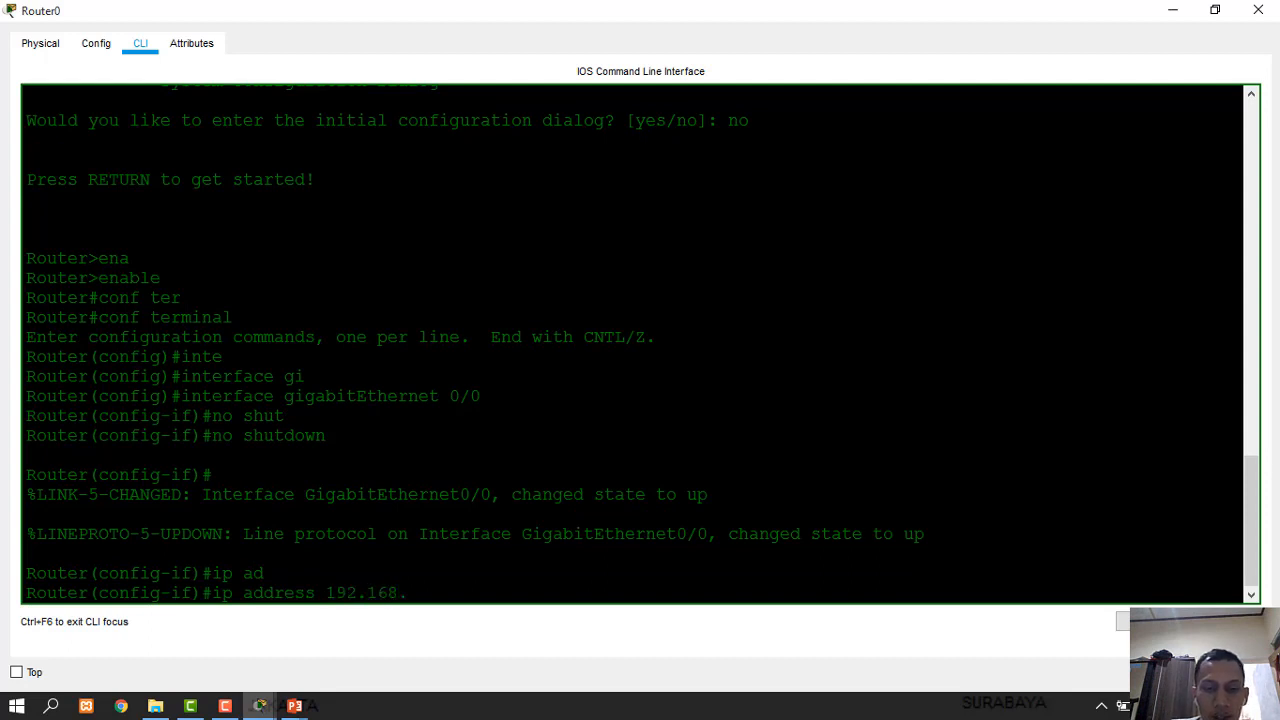
pyautogui.write('1.254')
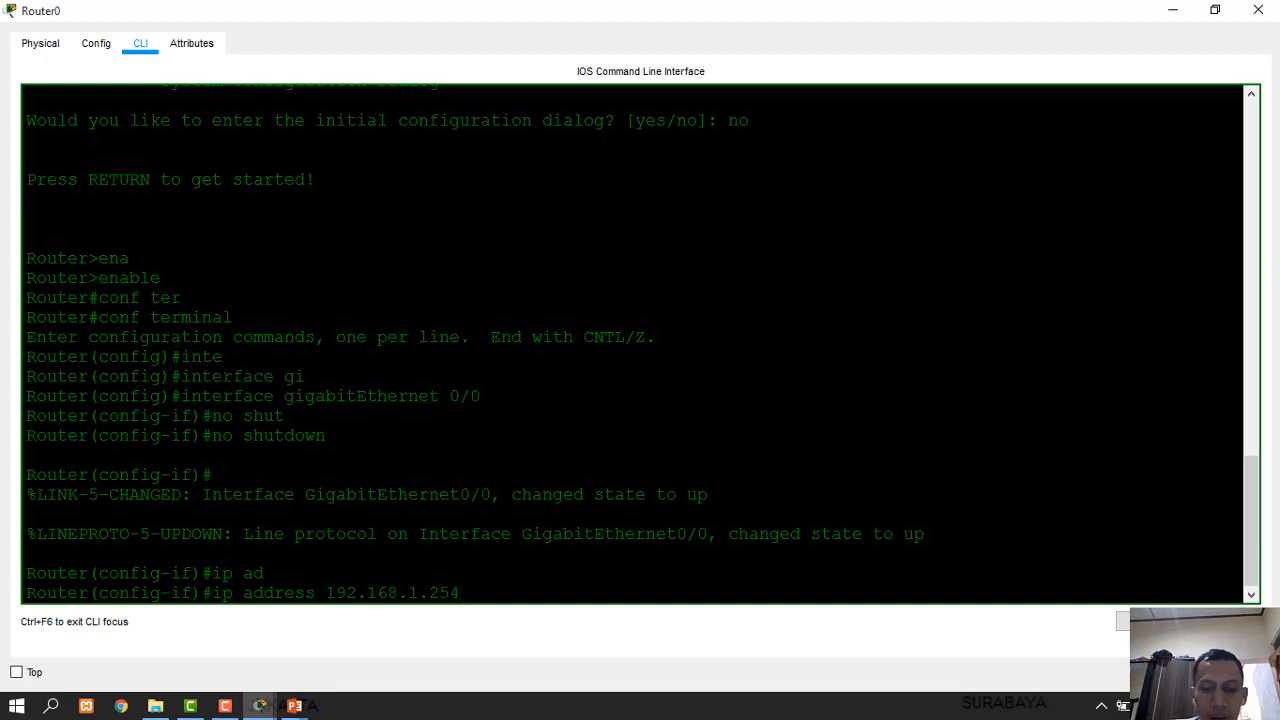
pyautogui.write(' 255.255.255.0')
pyautogui.press('Return')
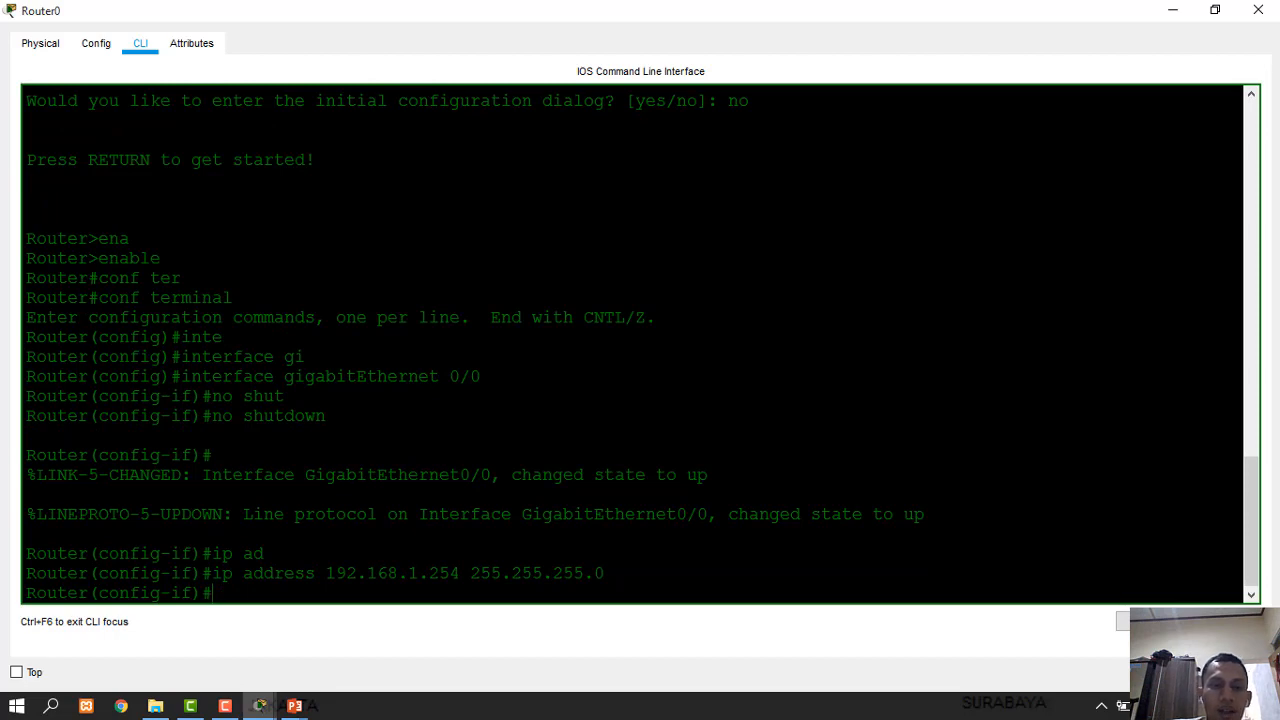
# Save Router0's configuration from interface configuration mode with do write
pyautogui.moveTo(954, 13); pyautogui.dragTo(913, 75)
pyautogui.doubleClick(913, 75)
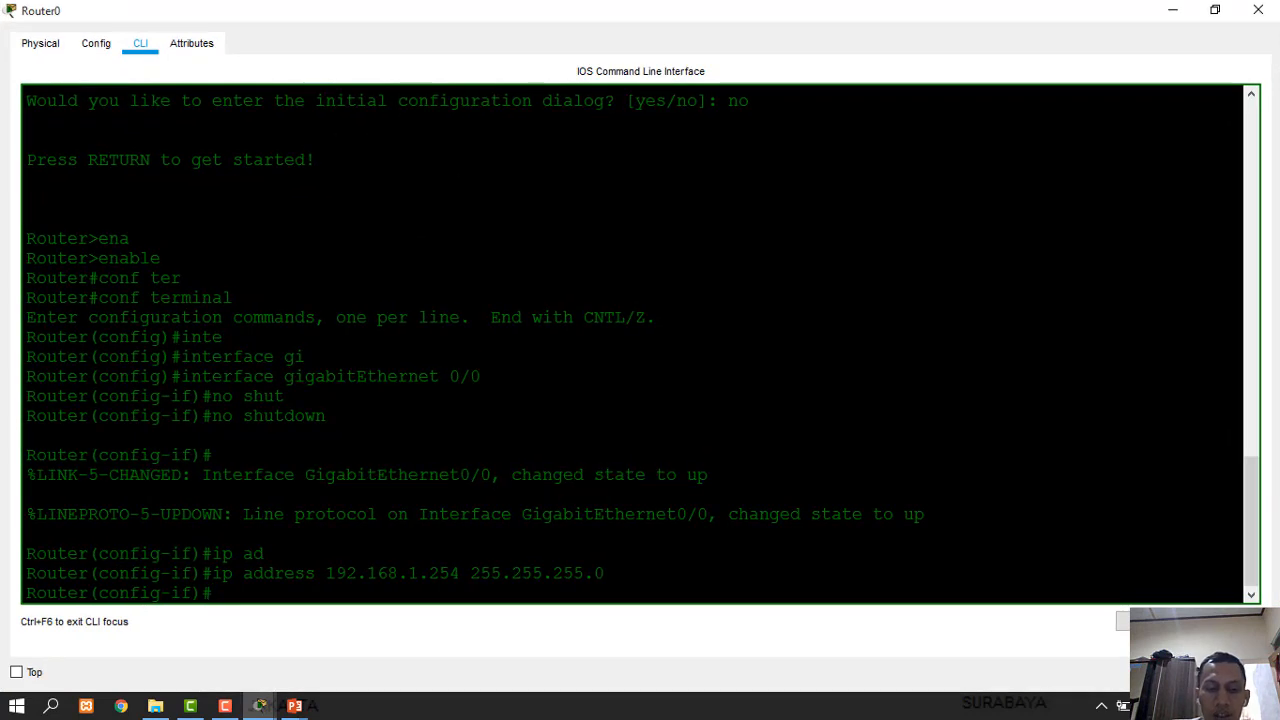
pyautogui.write('do wr')
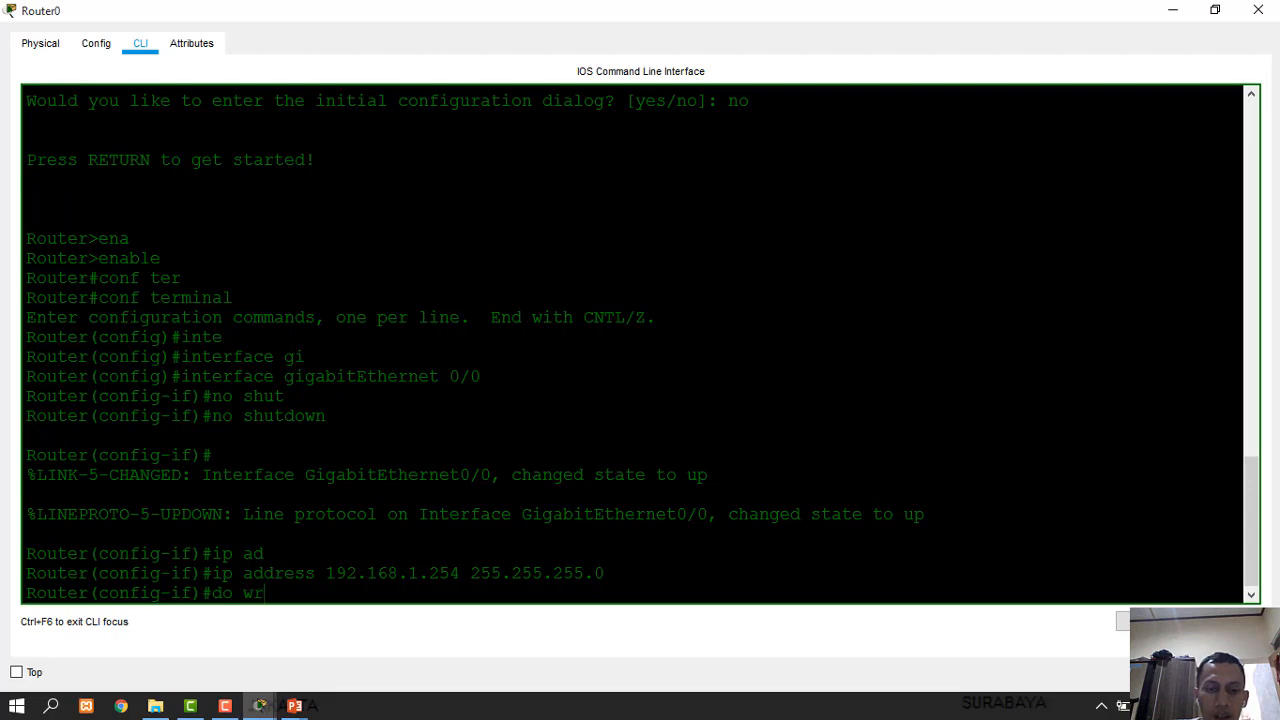
pyautogui.write('ite')
pyautogui.press('Return')
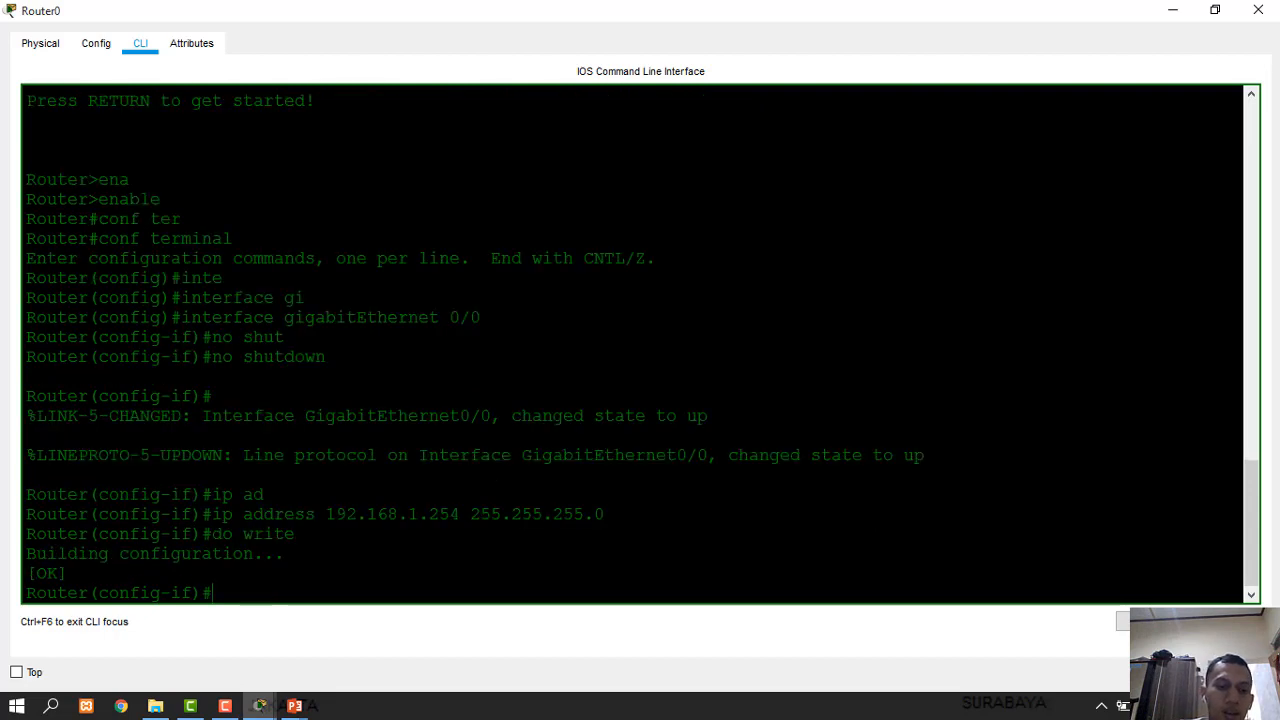
# Shrink the Router0 window, consult the TAHAP 1 setup order in the PowerPoint slide show, and switch back to Packet Tracer
pyautogui.doubleClick(1068, 10)
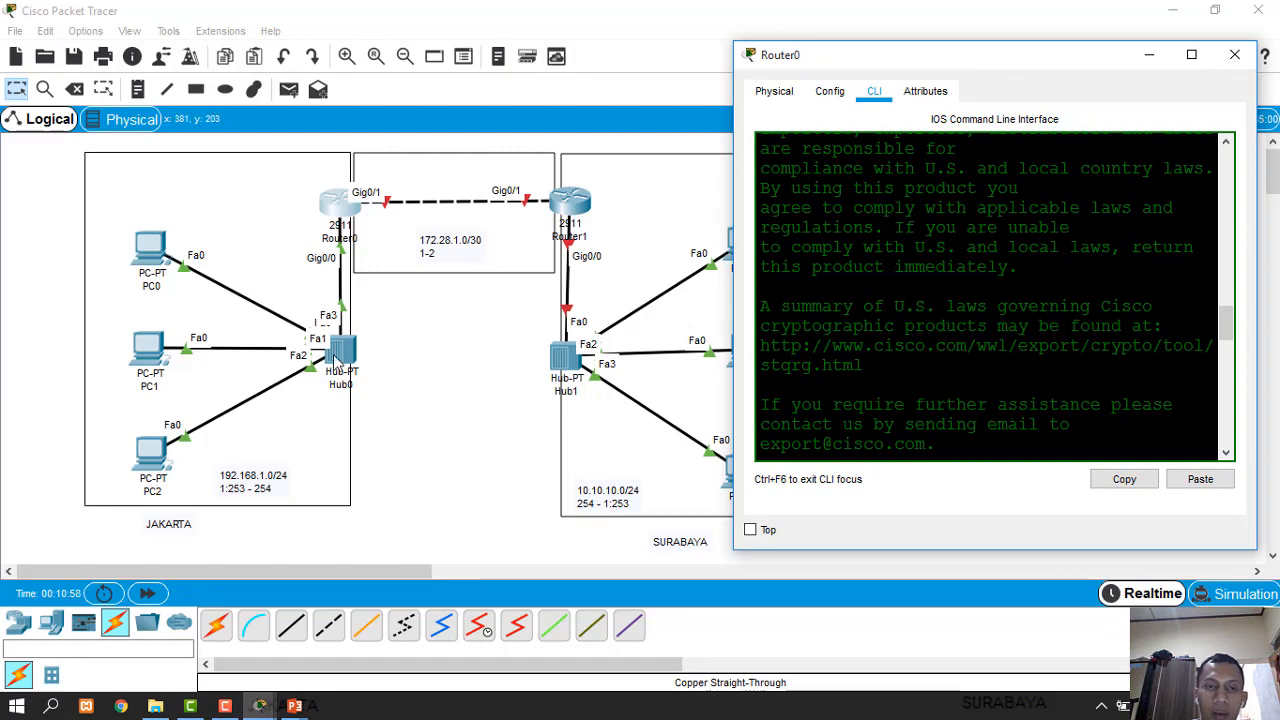
pyautogui.click(293, 706)
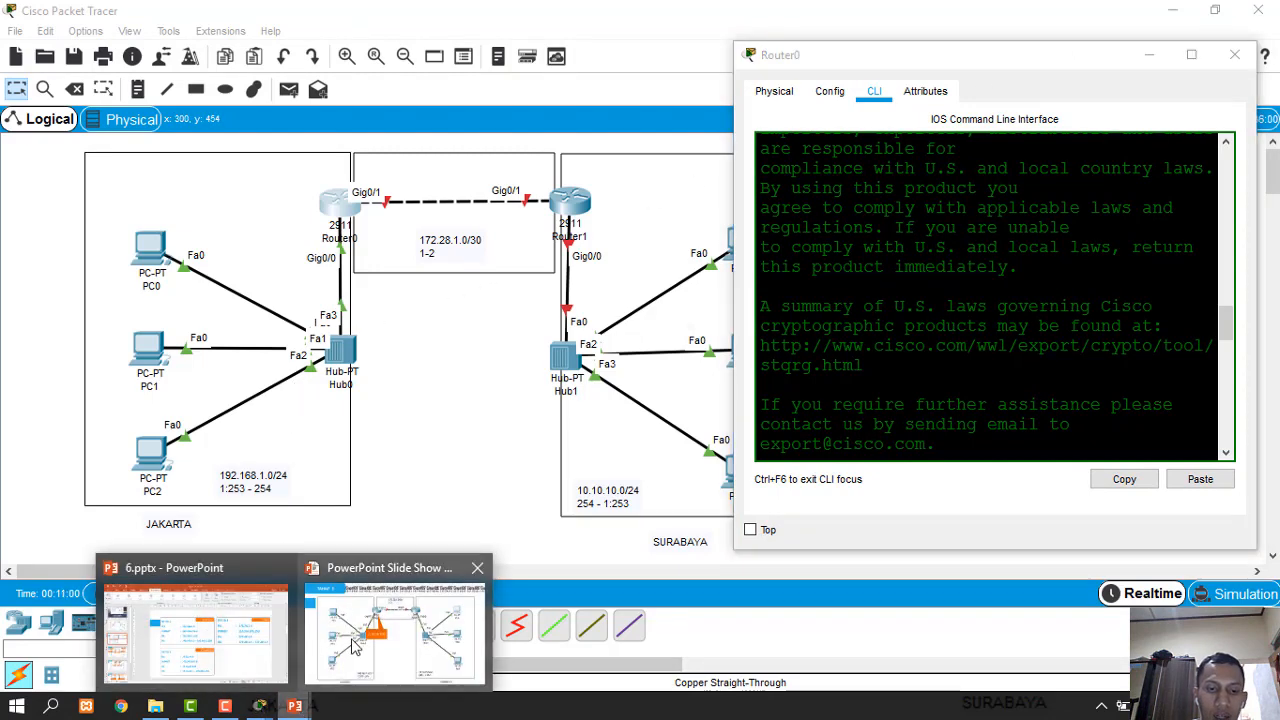
pyautogui.click(395, 632)
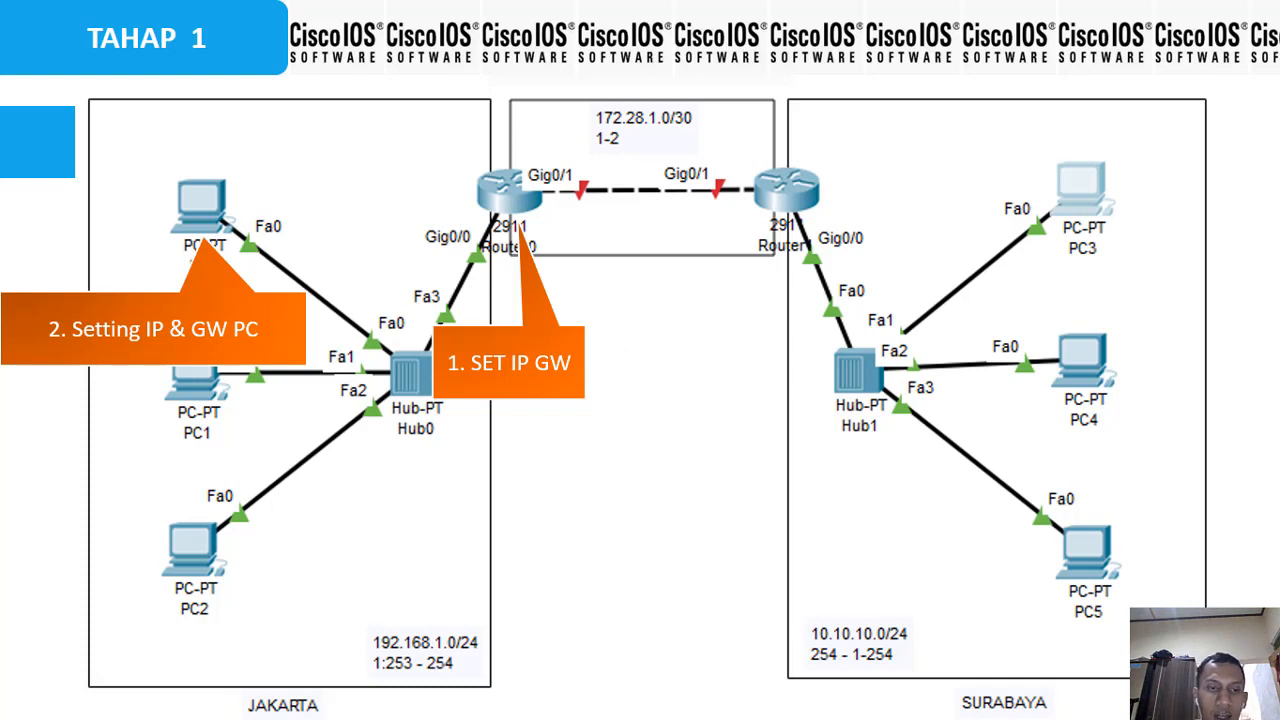
pyautogui.hotkey('alt', 'Tab')
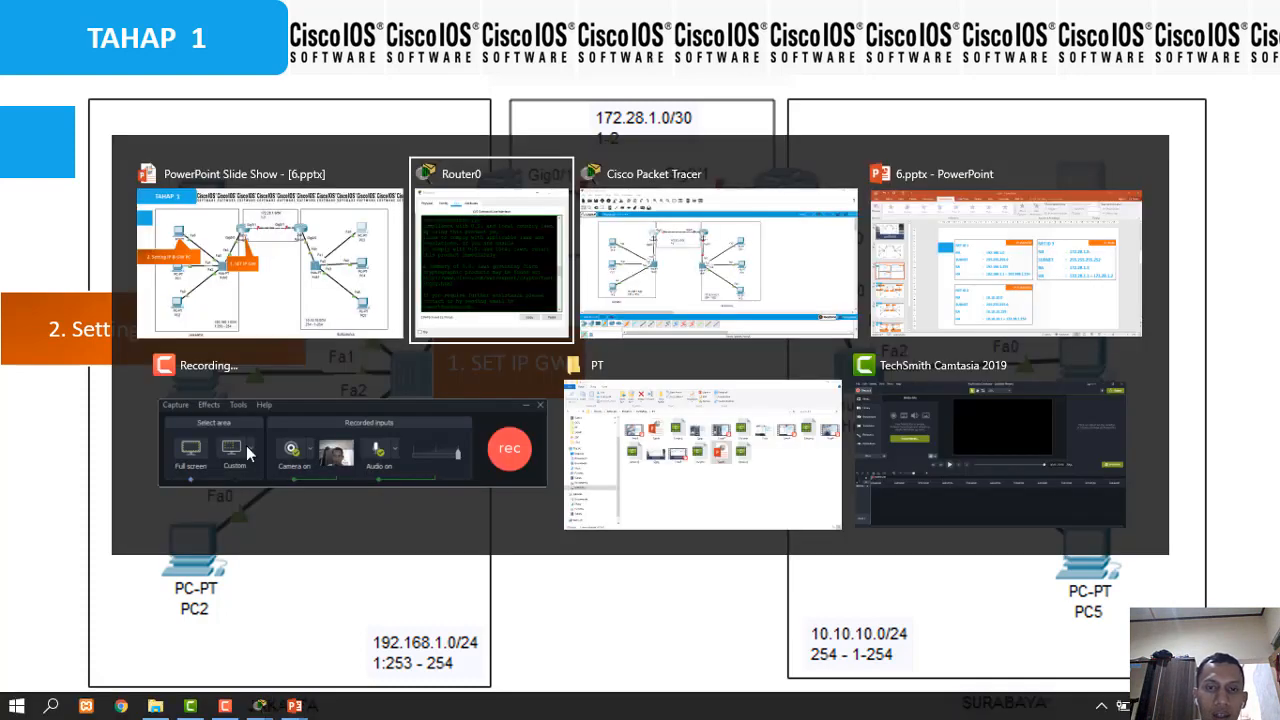
# Switch to the Packet Tracer topology and open PC0's Command Prompt, keeping its window clear of the JAKARTA PCs
pyautogui.hotkey('alt', 'Tab')
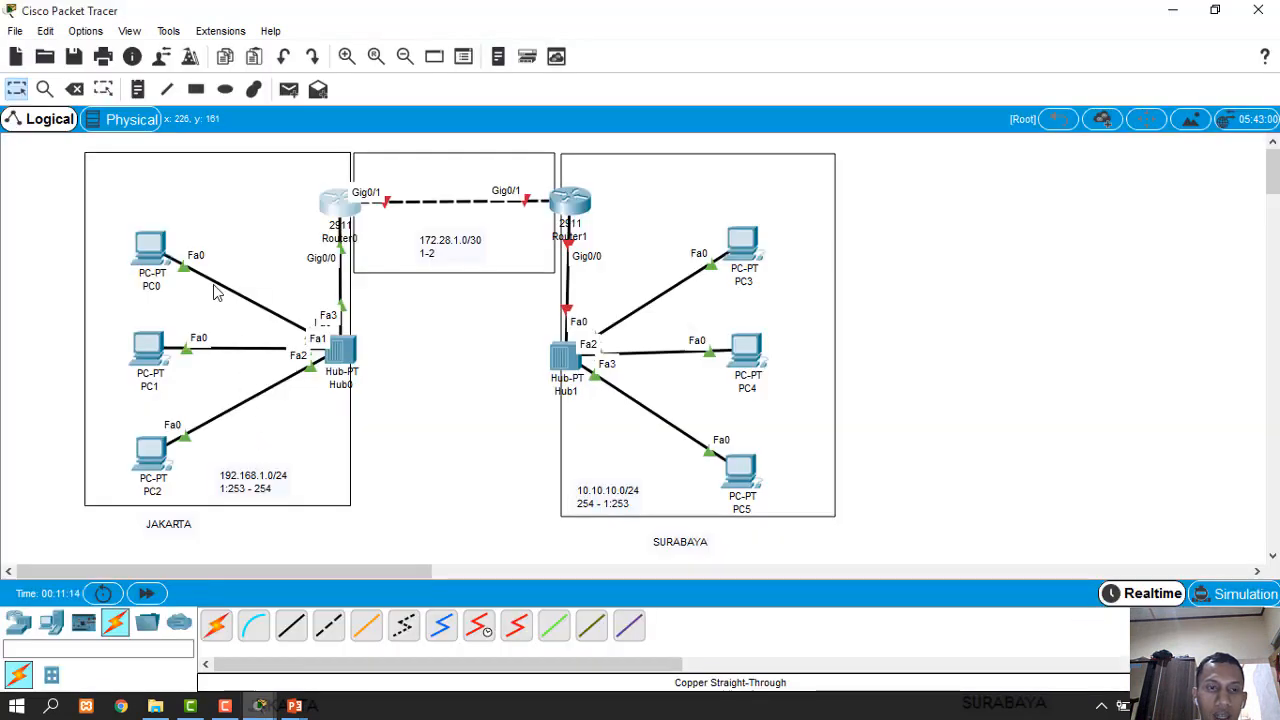
pyautogui.click(145, 259)
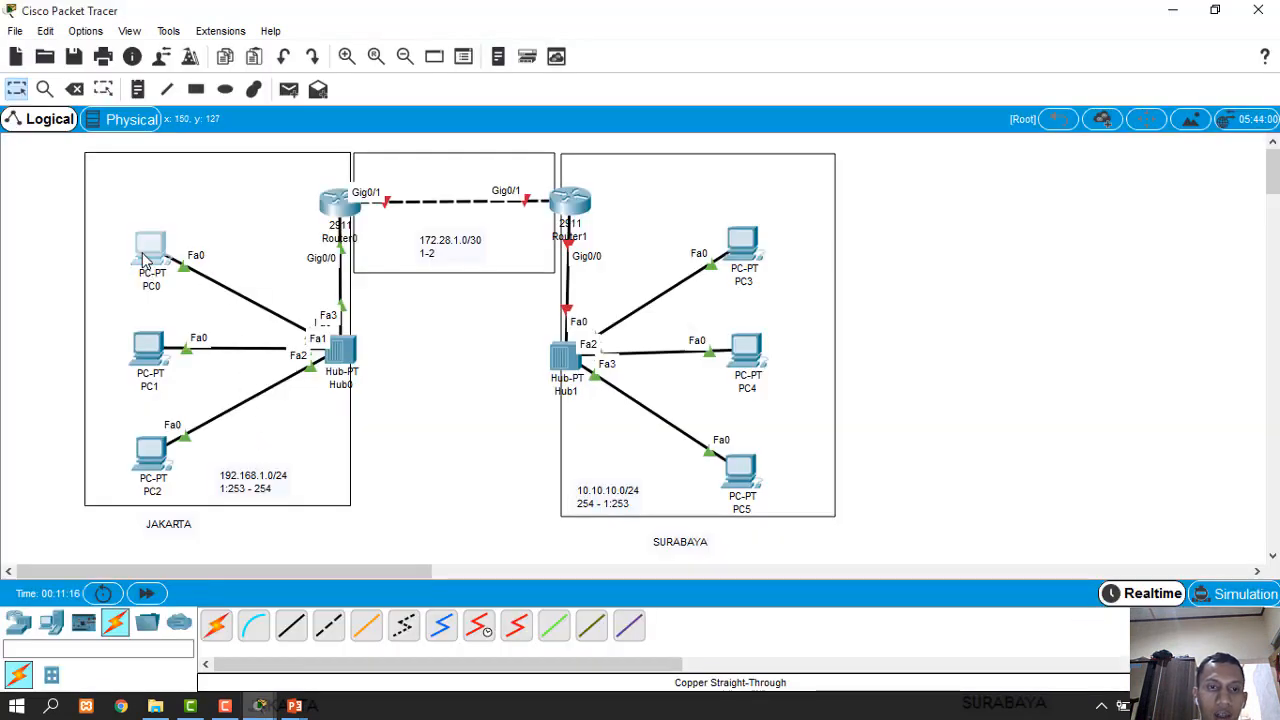
pyautogui.moveTo(612, 94); pyautogui.dragTo(947, 118)
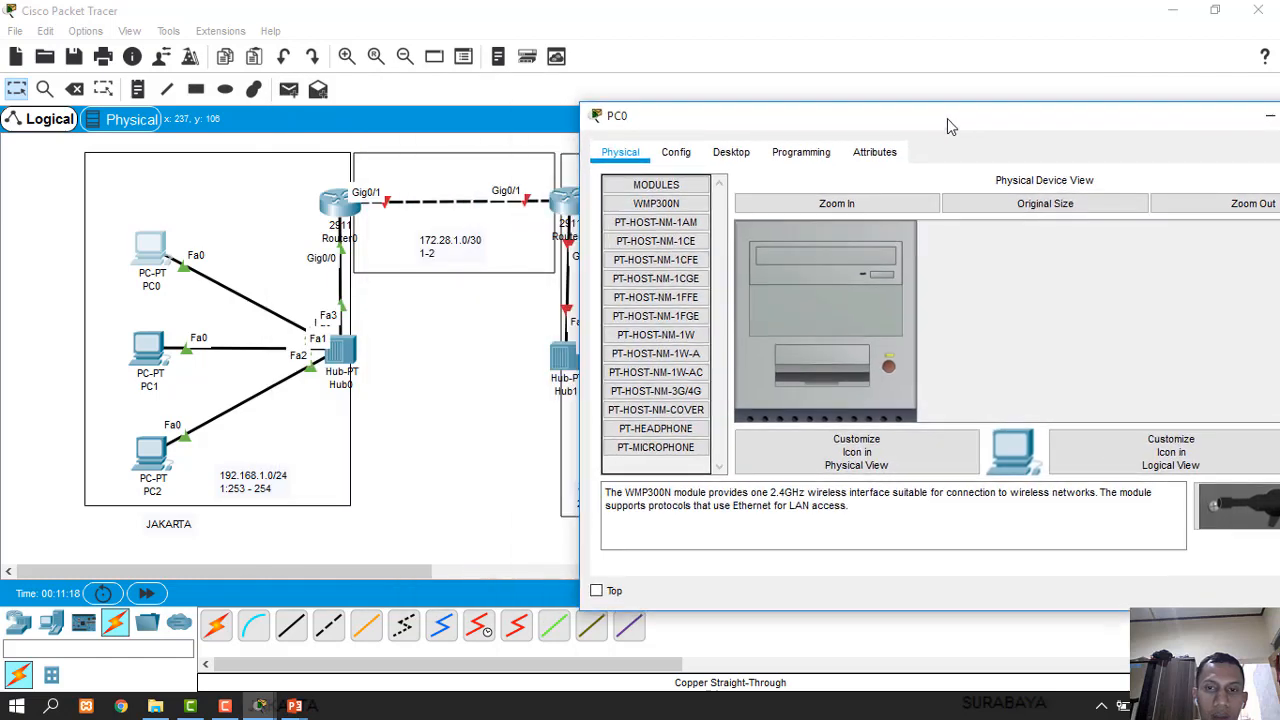
pyautogui.moveTo(757, 122); pyautogui.dragTo(718, 95)
pyautogui.click(692, 127)
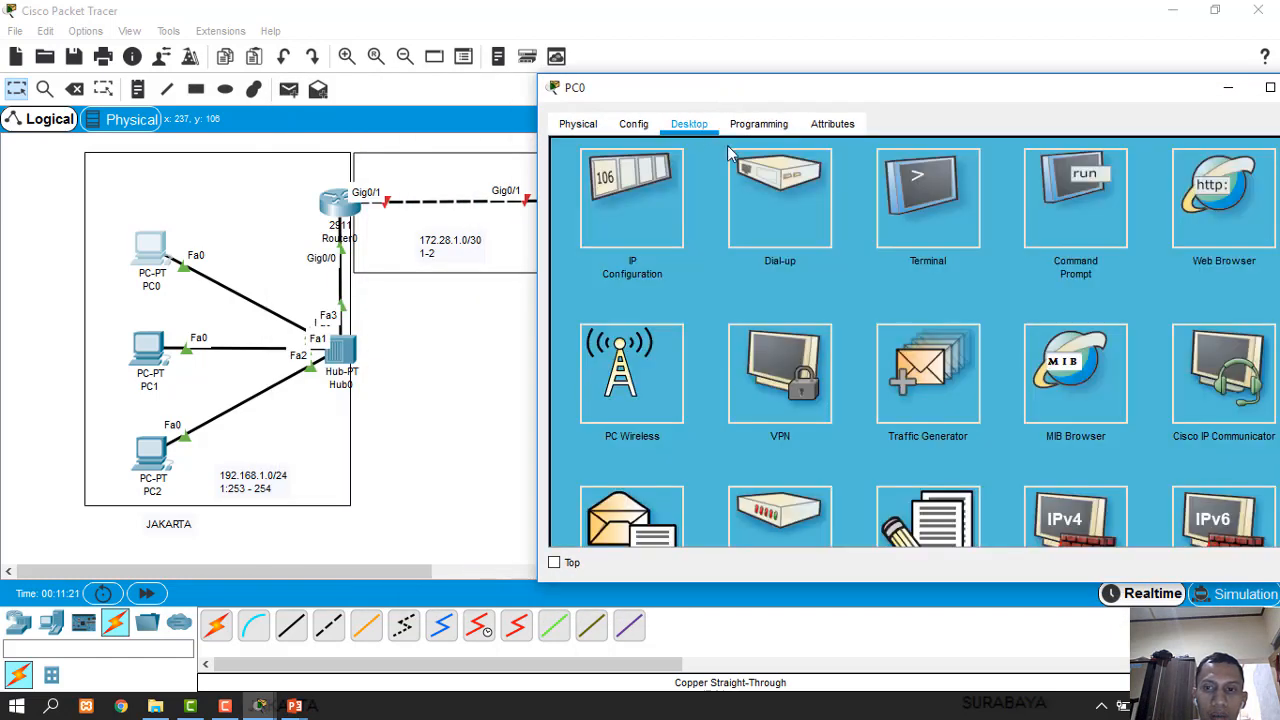
pyautogui.click(1094, 201)
pyautogui.moveTo(986, 100); pyautogui.dragTo(890, 110)
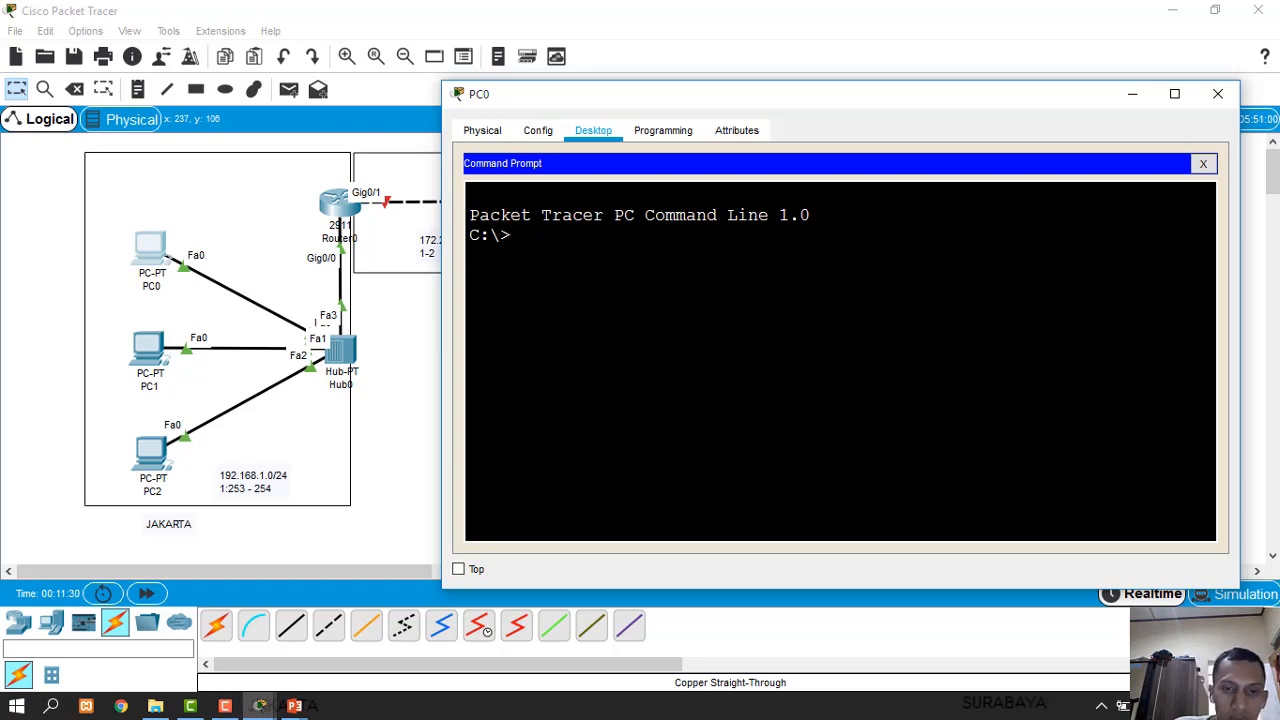
# Assign PC0 IP address 192.168.1.1, subnet mask 255.255.255.0 and default gateway 192.168.1.254 with the ipconfig command
pyautogui.write('ip')
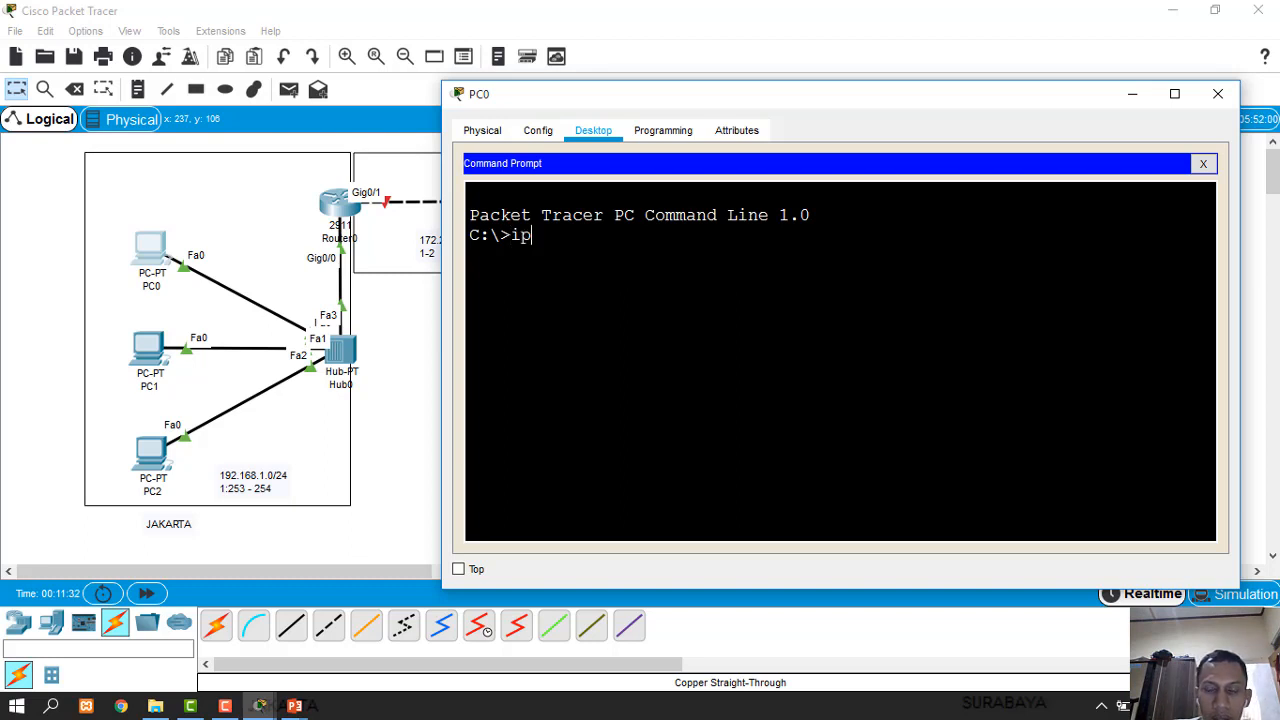
pyautogui.write('config')
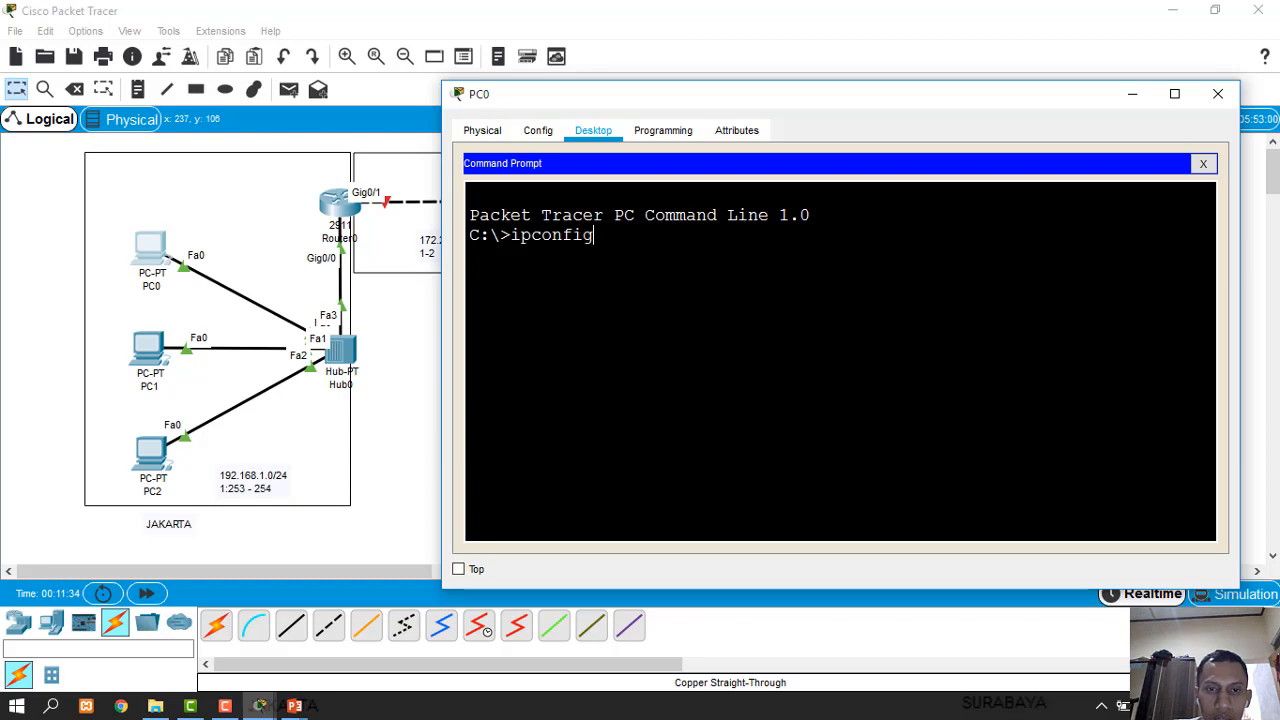
pyautogui.write(' 192.168')
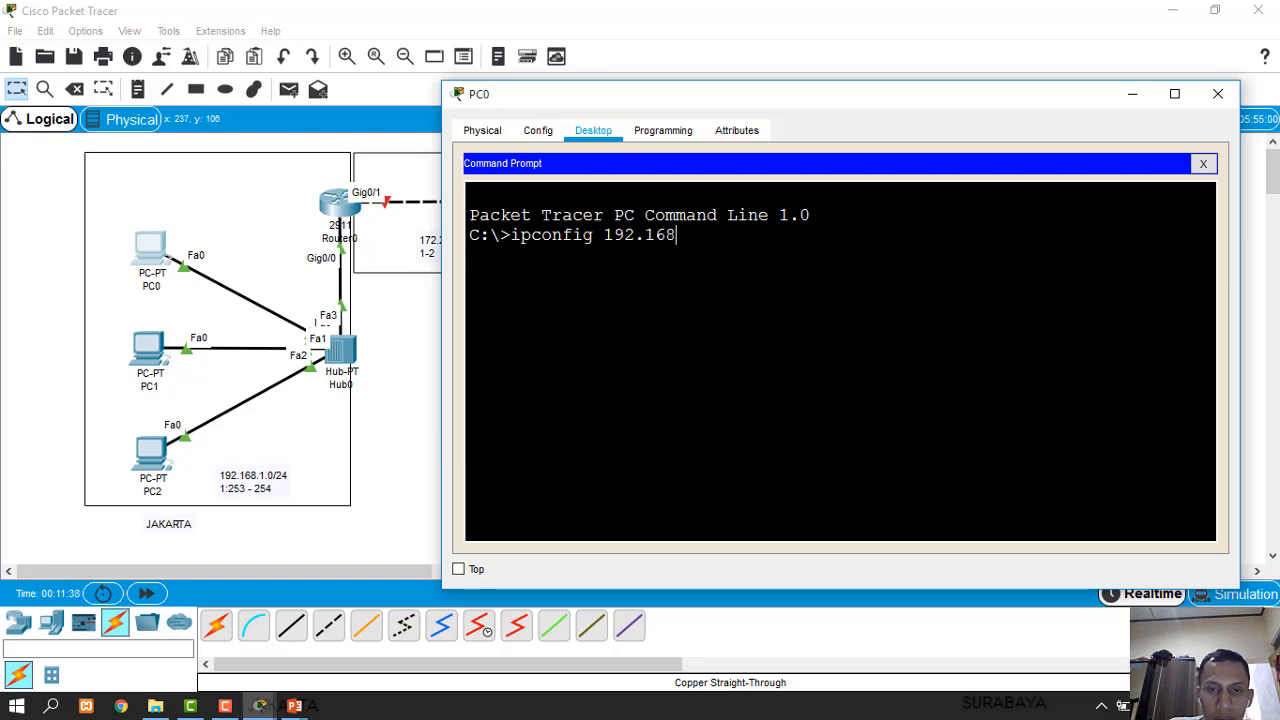
pyautogui.write('.1.1')
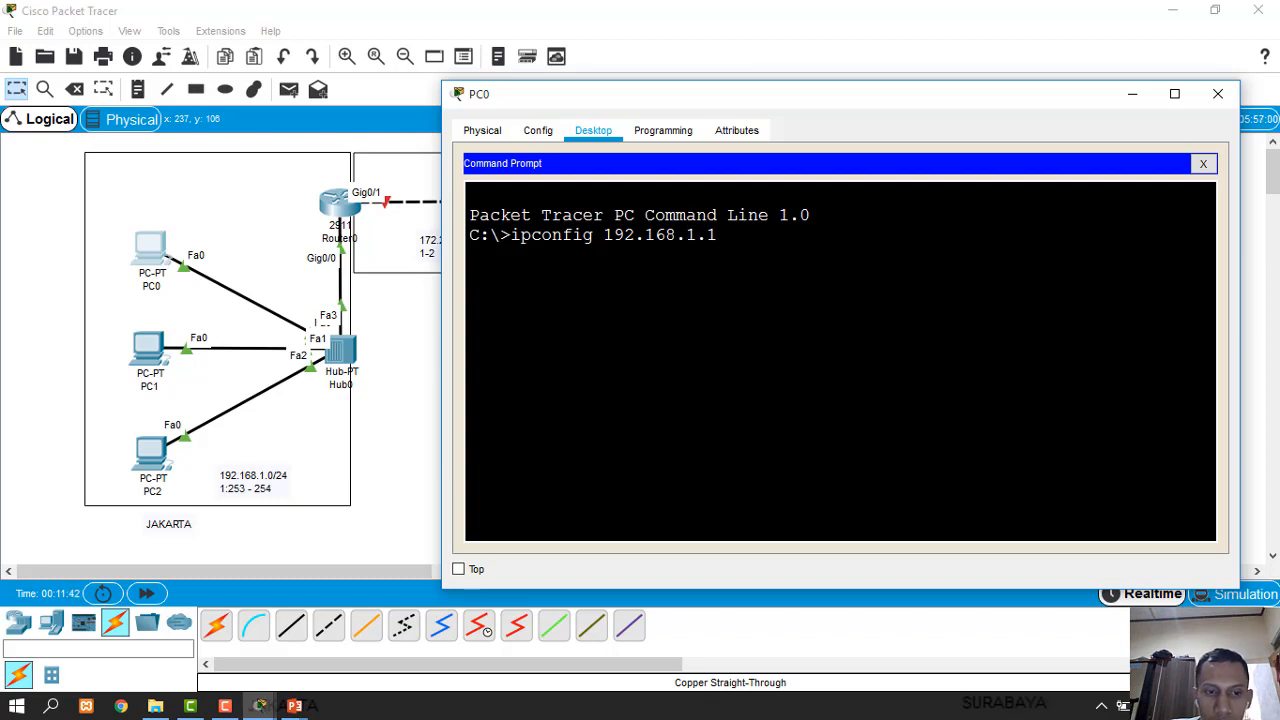
pyautogui.write('255')
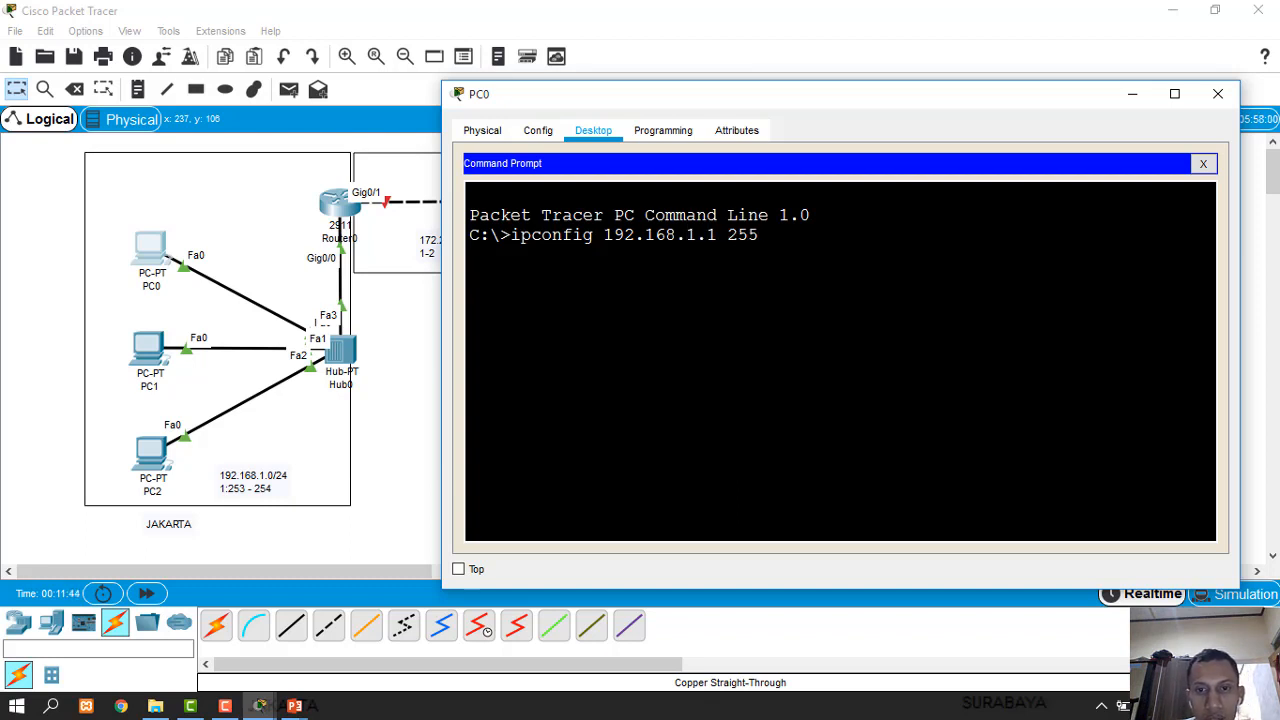
pyautogui.write('.255.255.0 ')
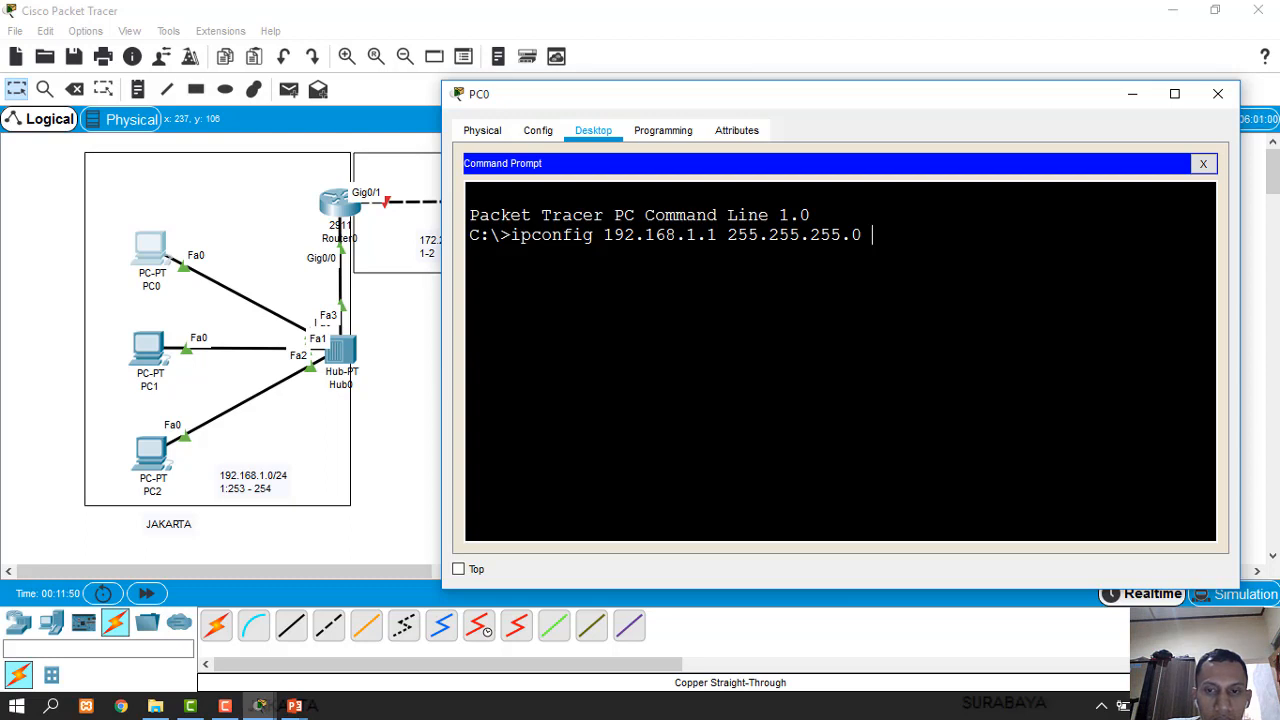
pyautogui.write('192.168')
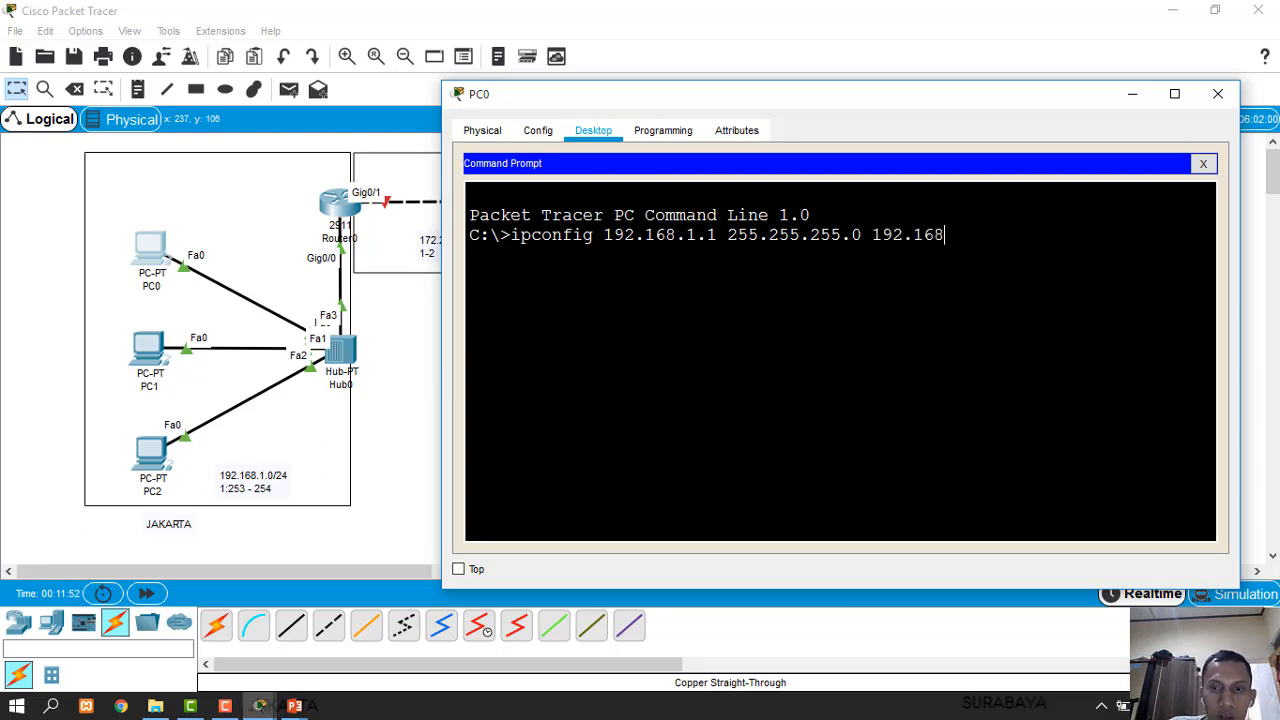
pyautogui.write('.1.')
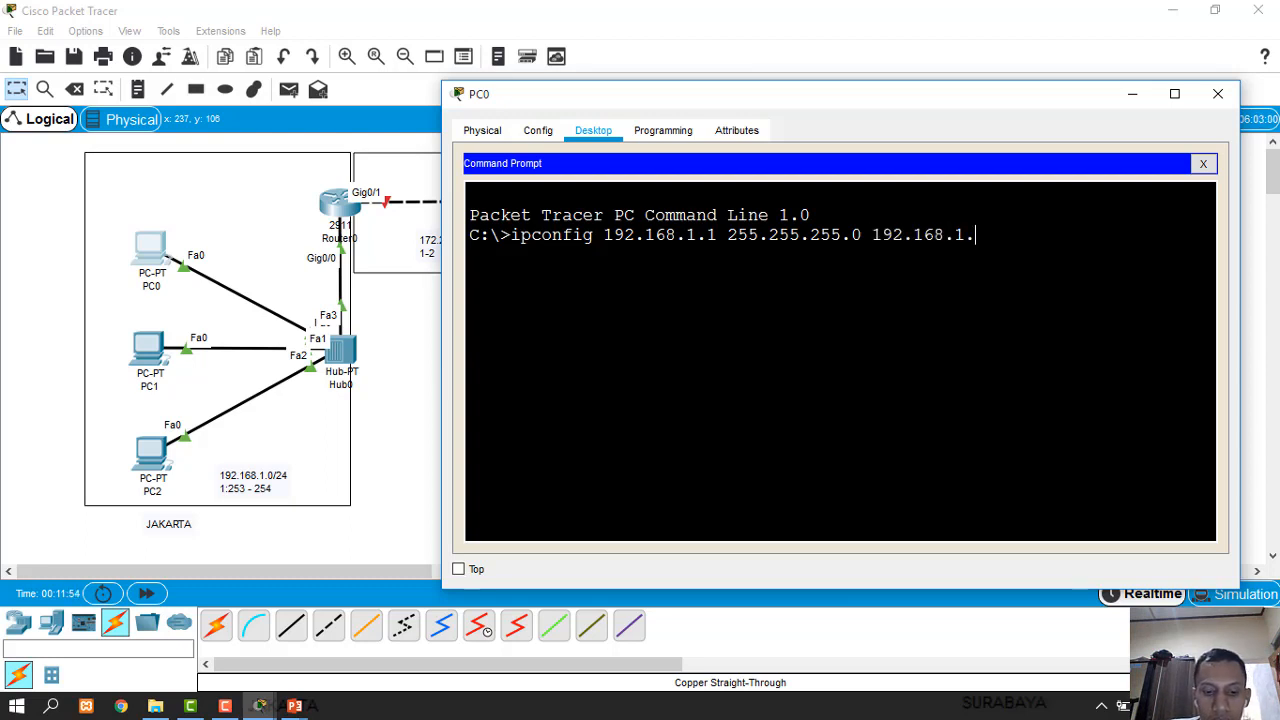
pyautogui.write('254')
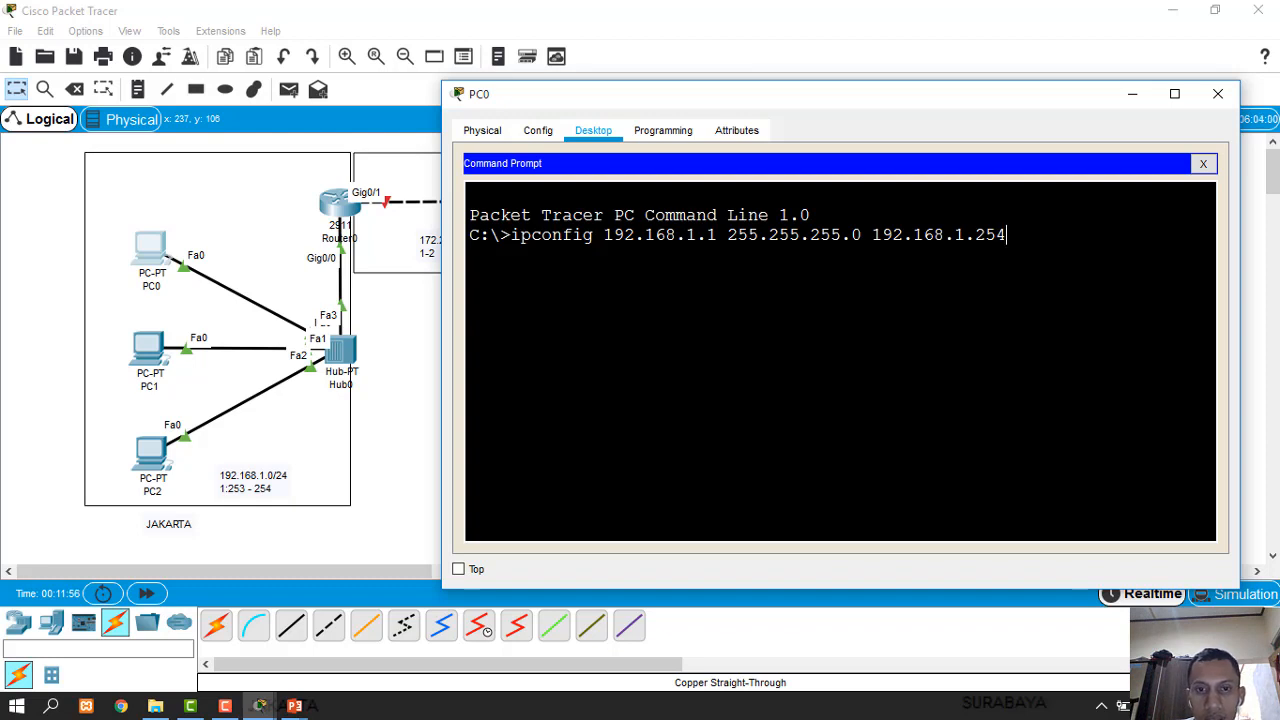
pyautogui.press('Return')
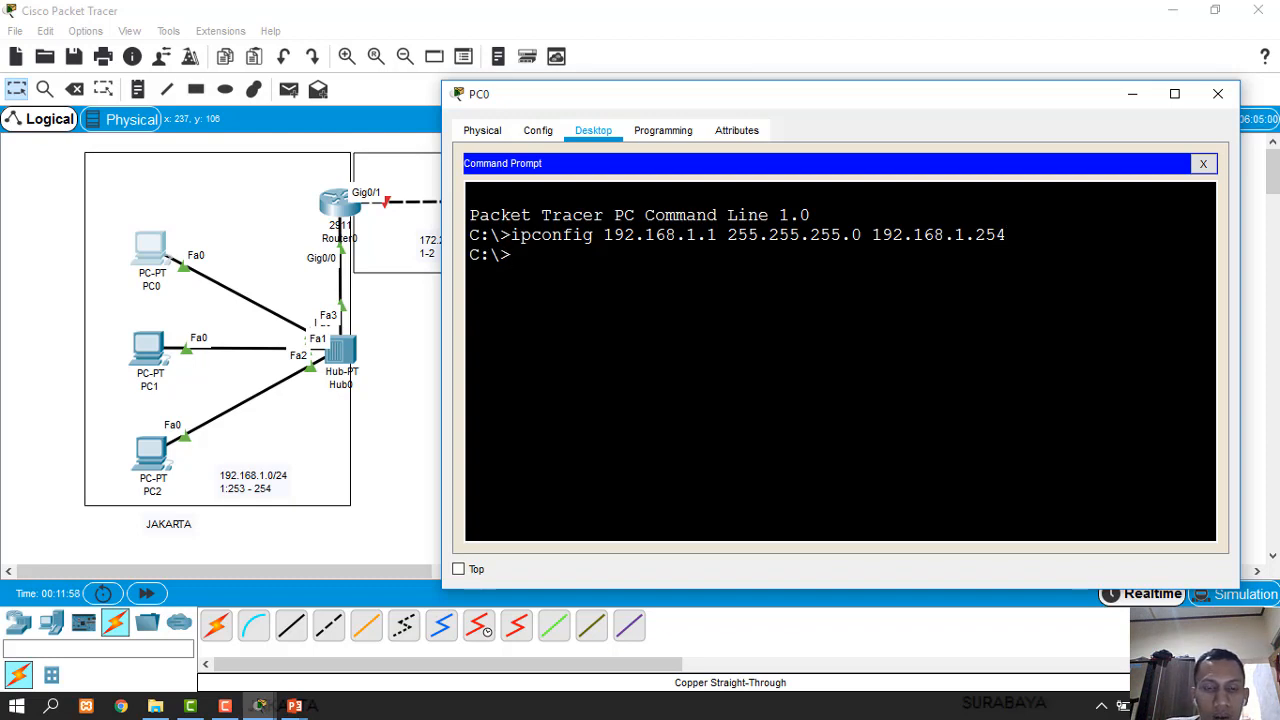
# Check PC0's IP address, subnet mask and default gateway by running ipconfig without parameters
pyautogui.write('ipco')
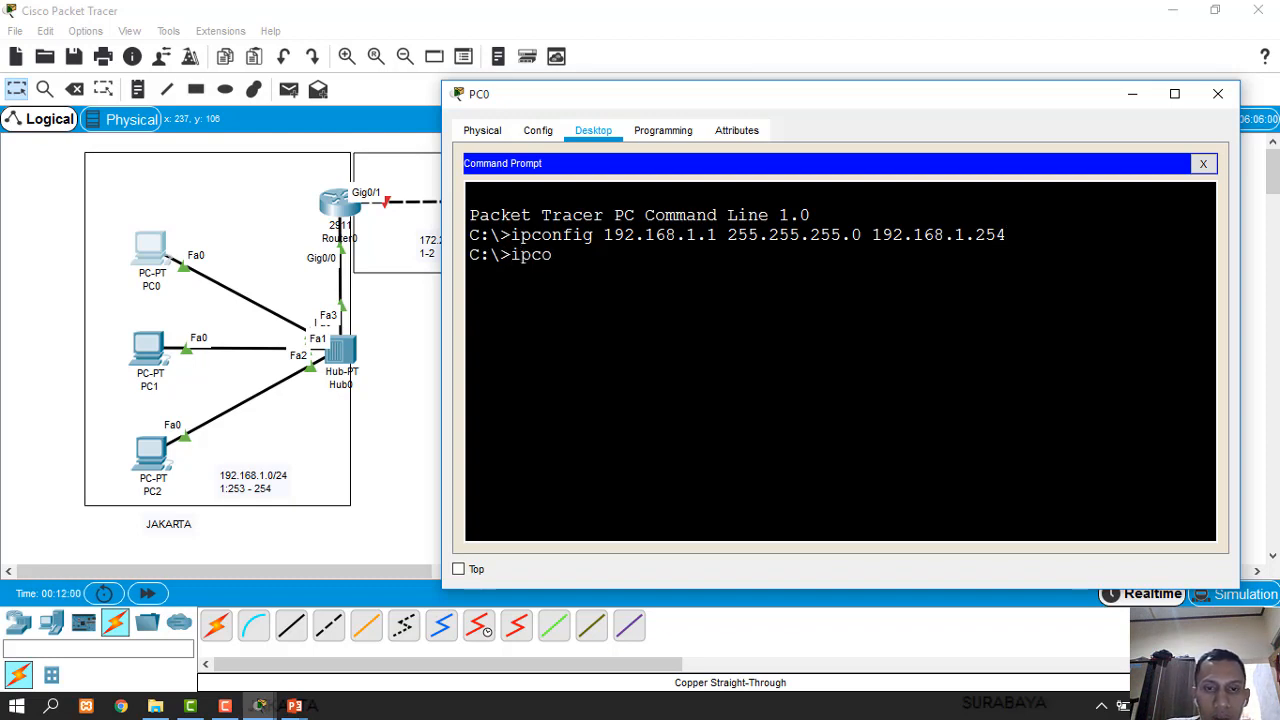
pyautogui.write('nfig')
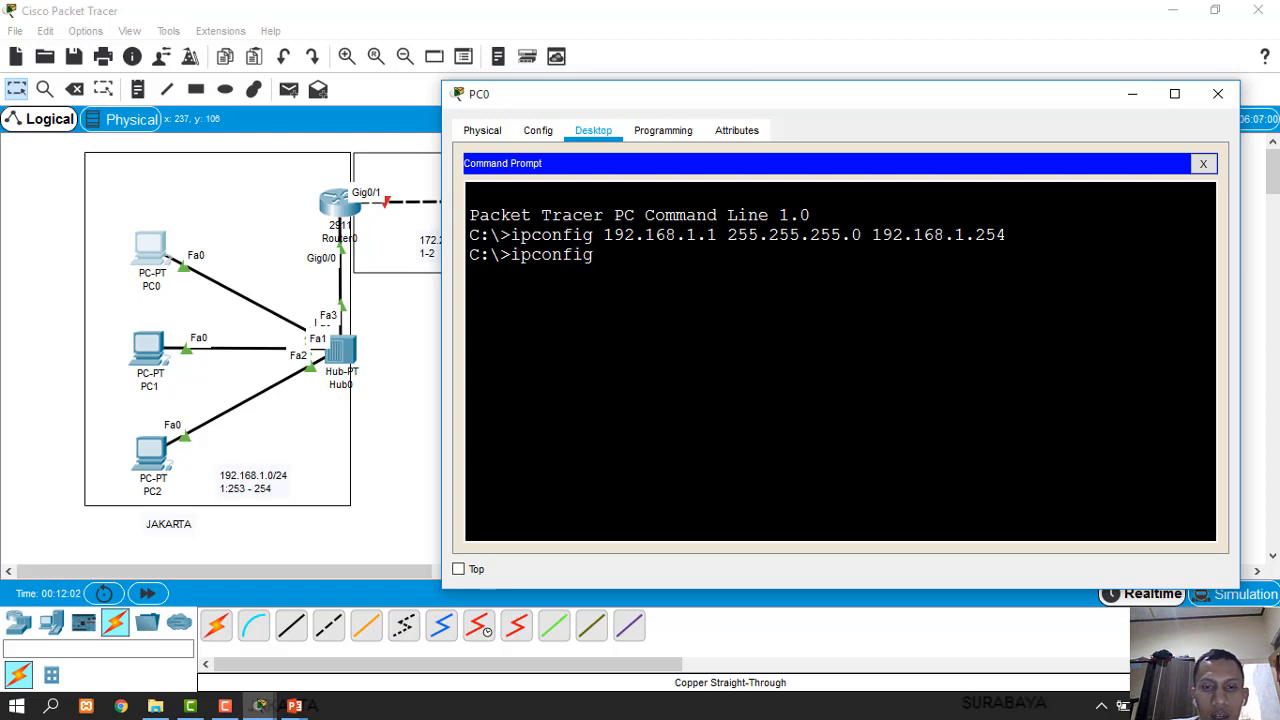
pyautogui.press('Return')
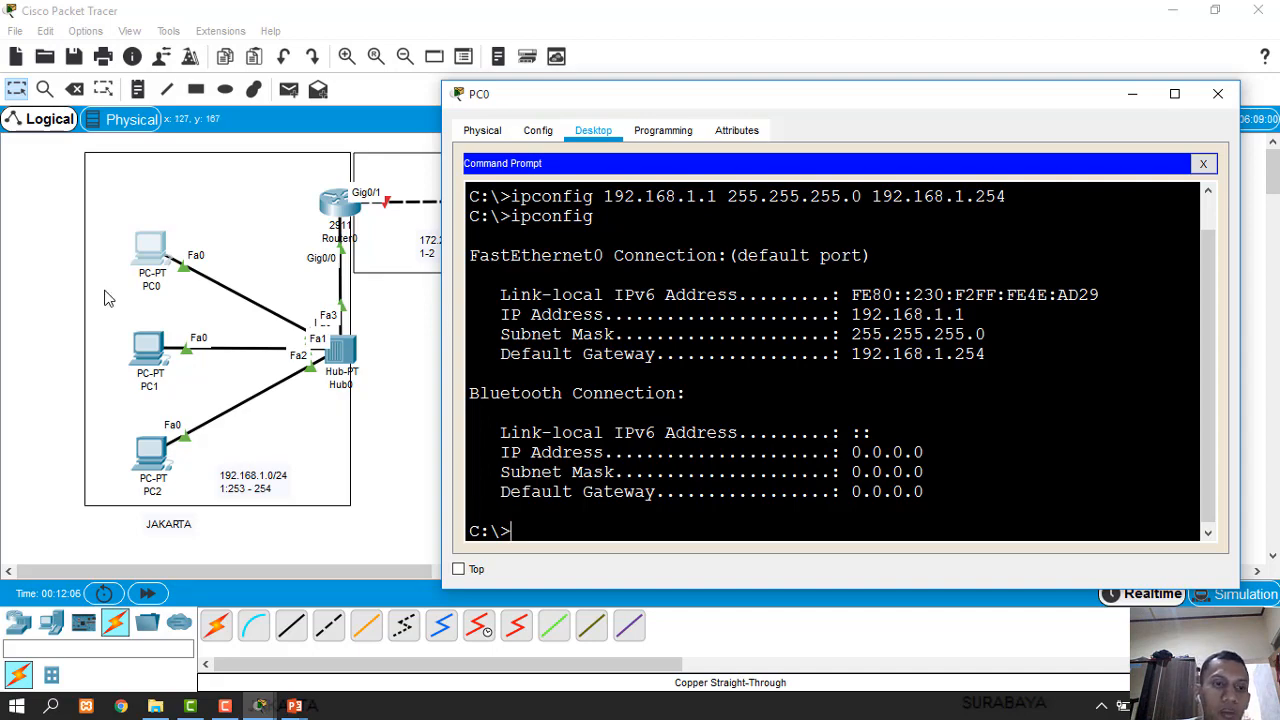
# Open PC1's Command Prompt, keeping its window clear of the JAKARTA PCs
pyautogui.click(158, 347)
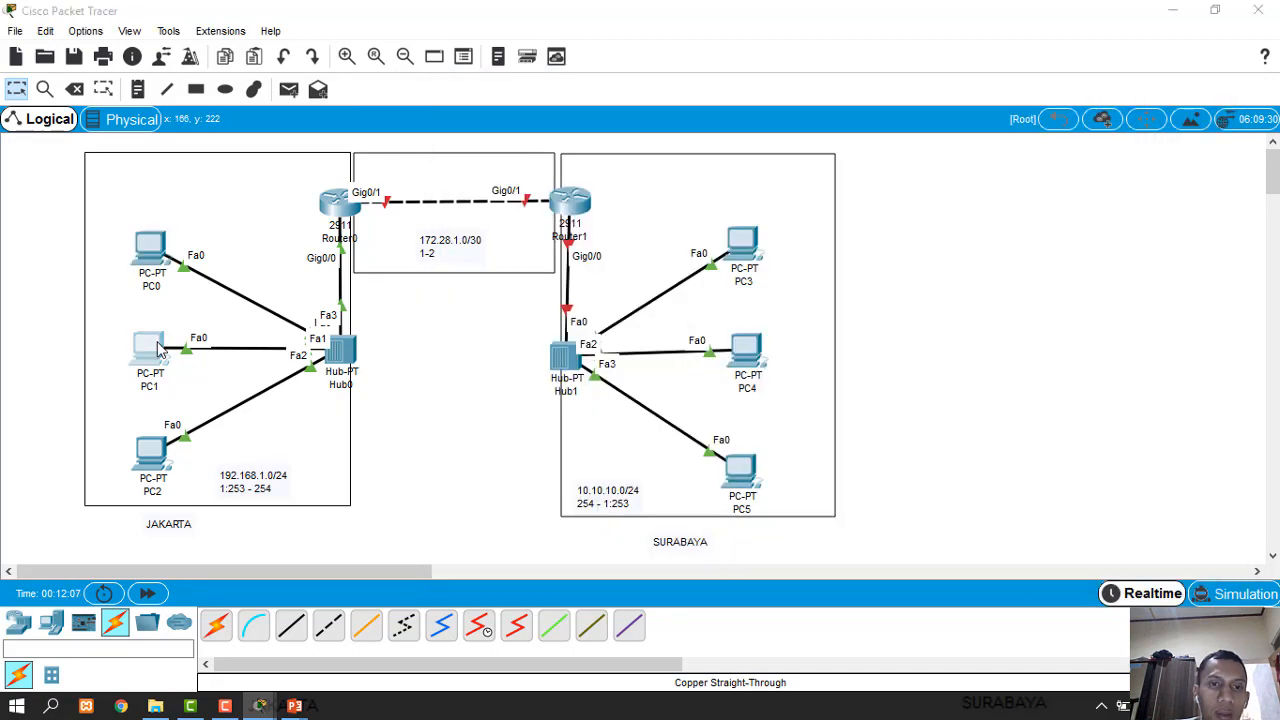
pyautogui.moveTo(626, 103); pyautogui.dragTo(857, 120)
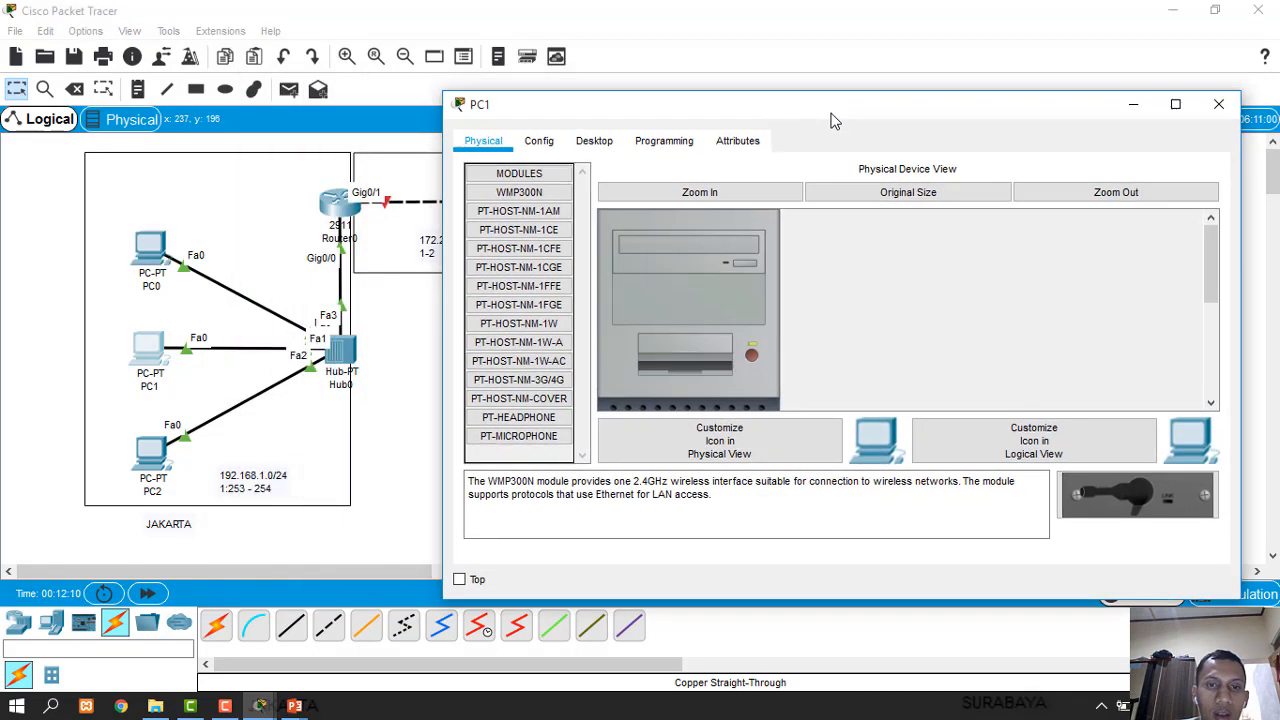
pyautogui.click(592, 139)
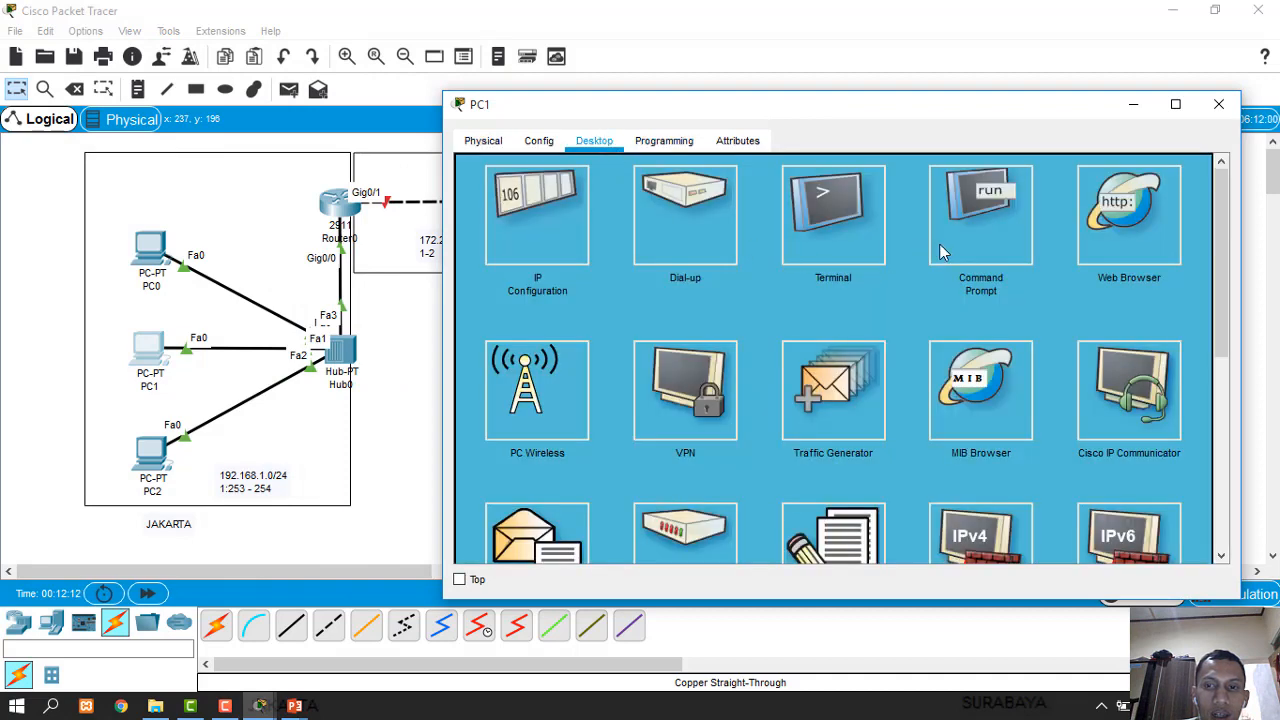
pyautogui.click(975, 241)
# Assign PC1 192.168.1.2 with mask 255.255.255.0 and gateway 192.168.1.254 using ipconfig, and check the settings with a plain ipconfig
pyautogui.write('ipco')
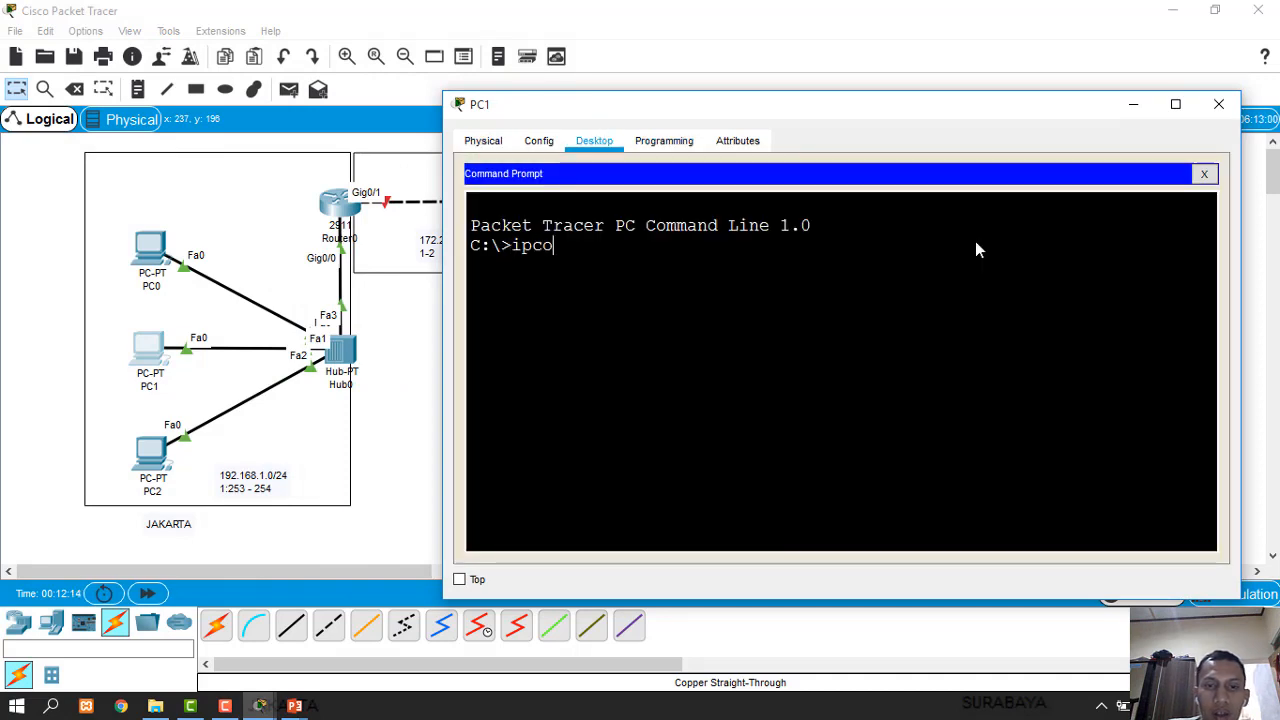
pyautogui.write('nfig 192')
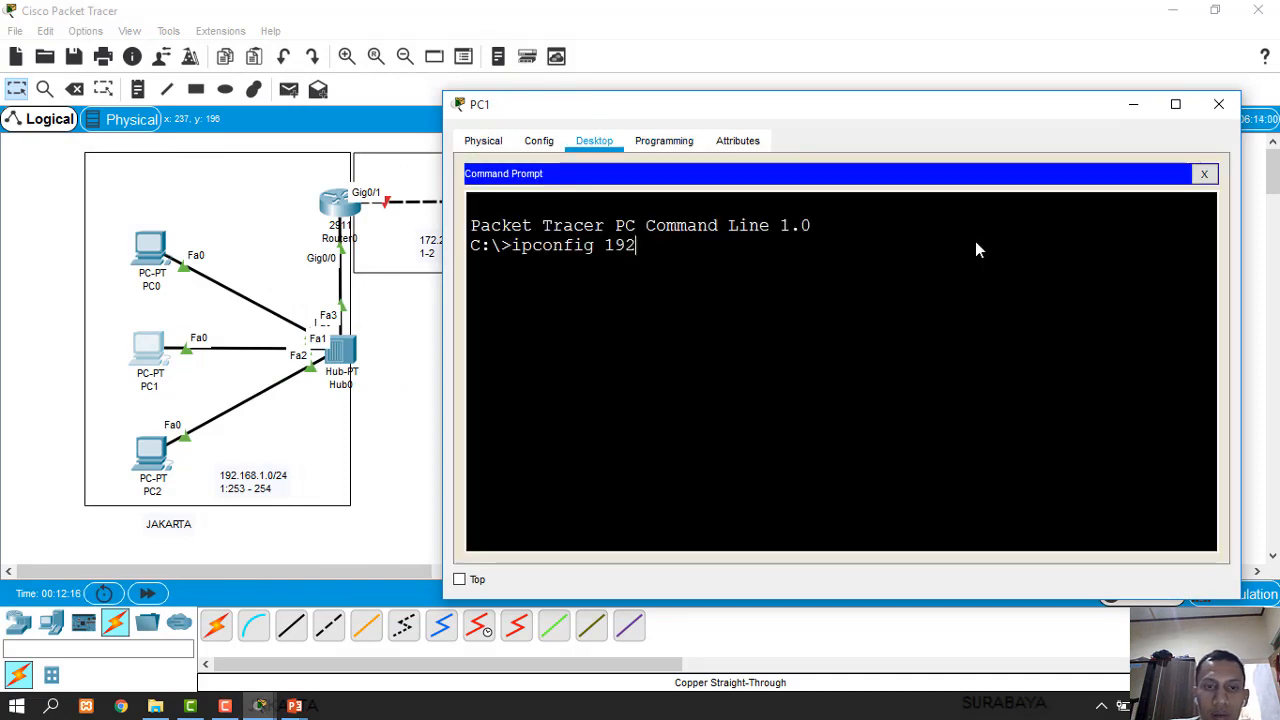
pyautogui.write('.168.1')
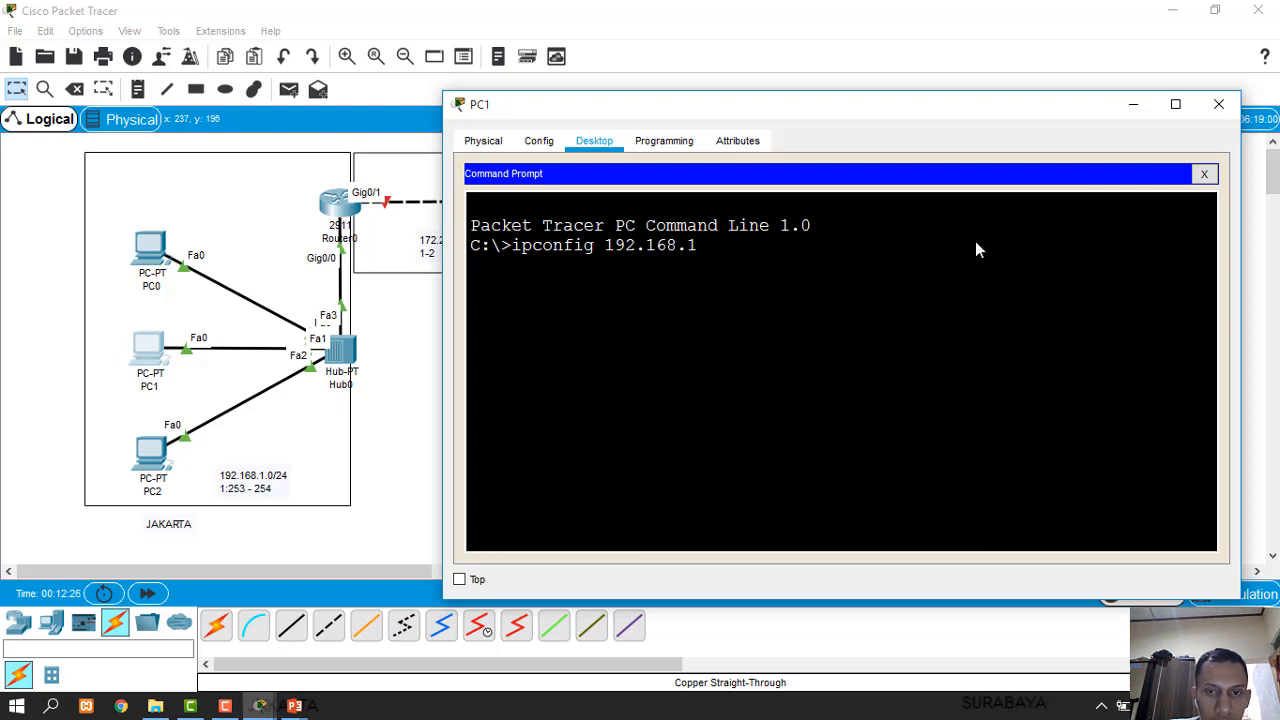
pyautogui.write('.2 2')
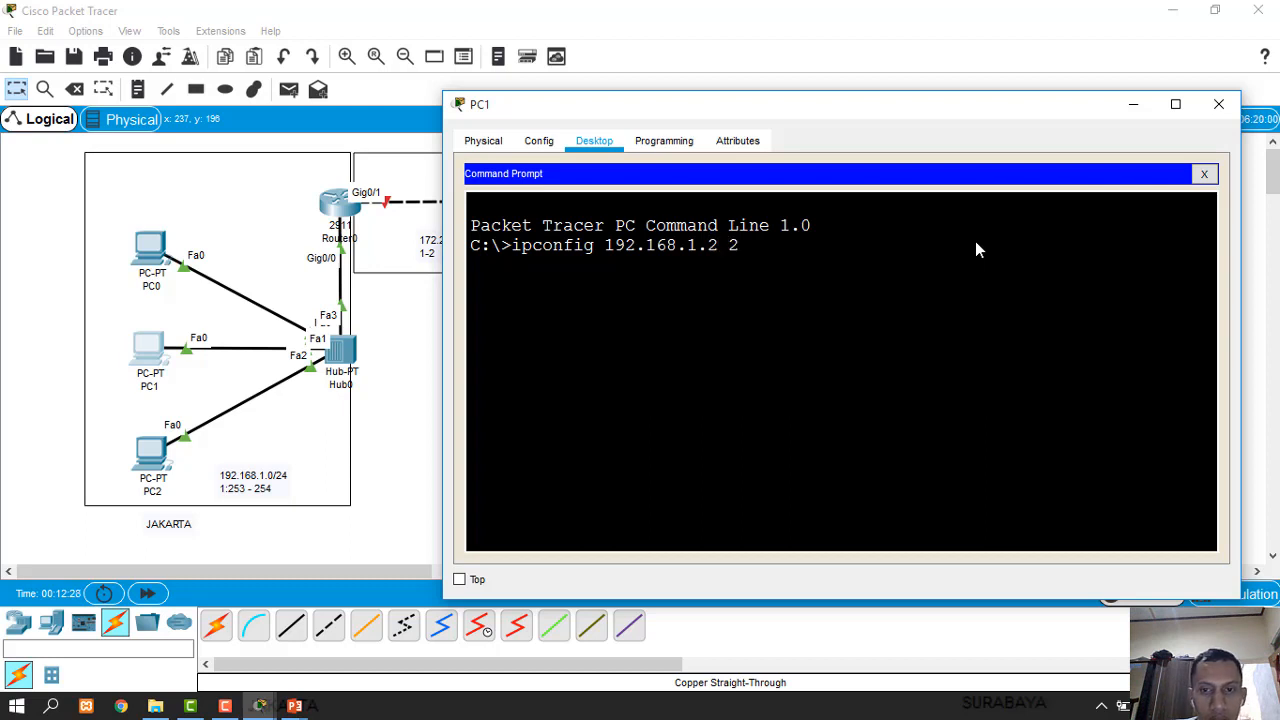
pyautogui.write('55.255.255.0')
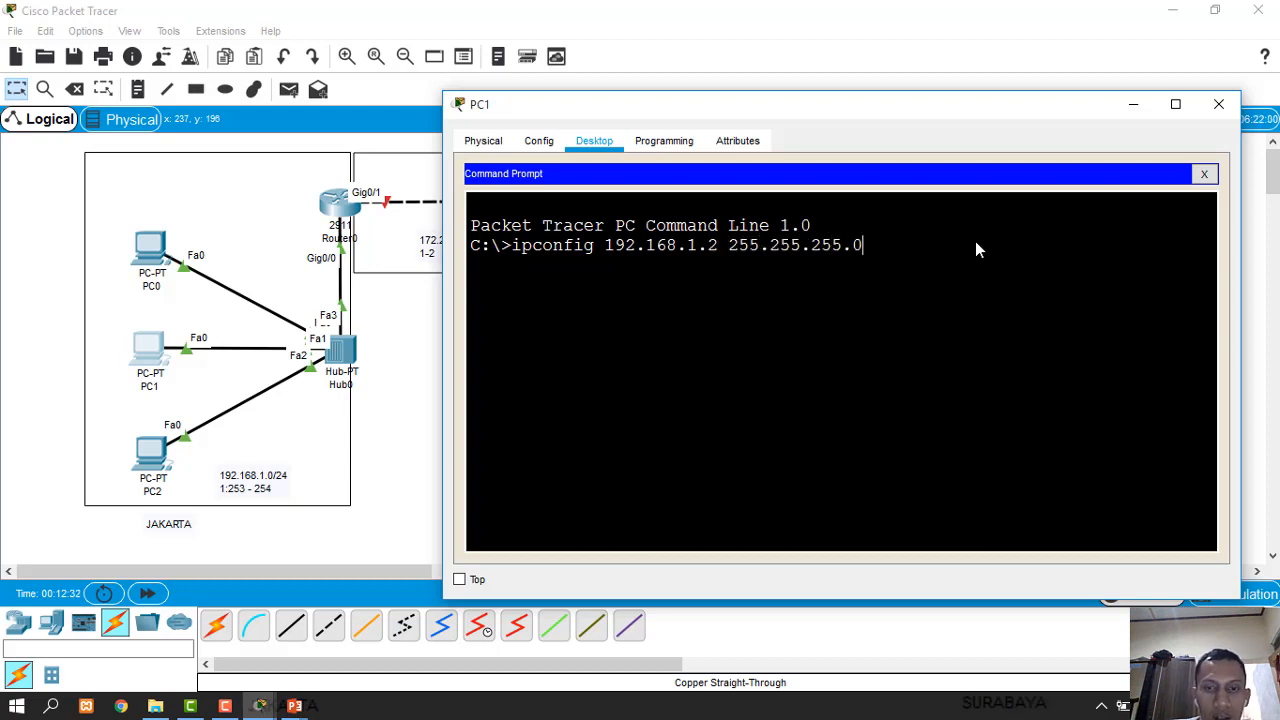
pyautogui.write(' 192.168.1.2')
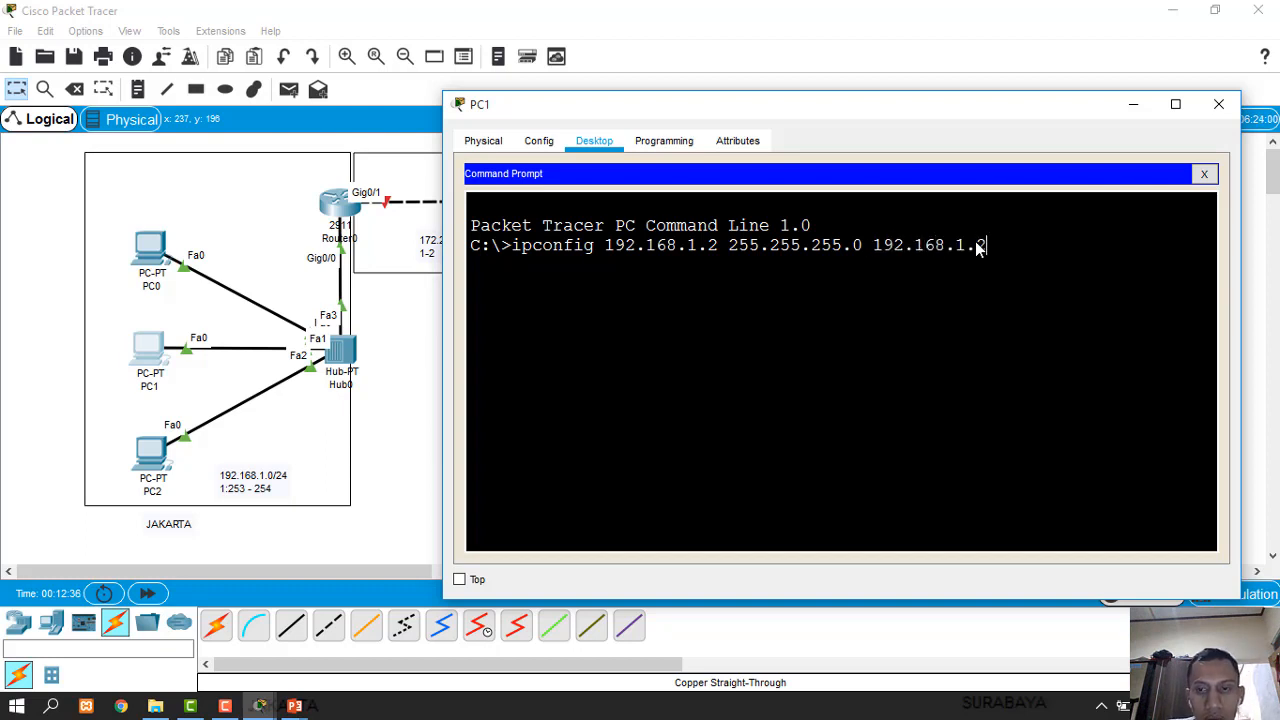
pyautogui.write('54')
pyautogui.press('Return')
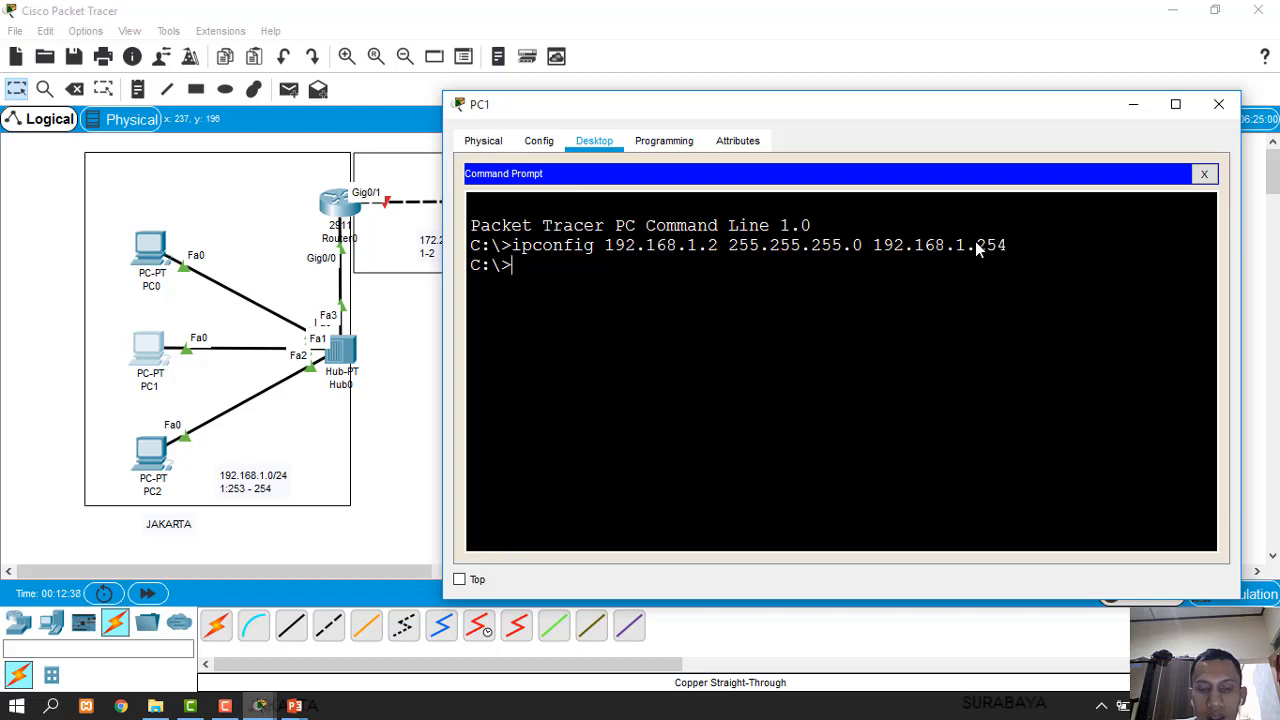
pyautogui.write('ipconfig')
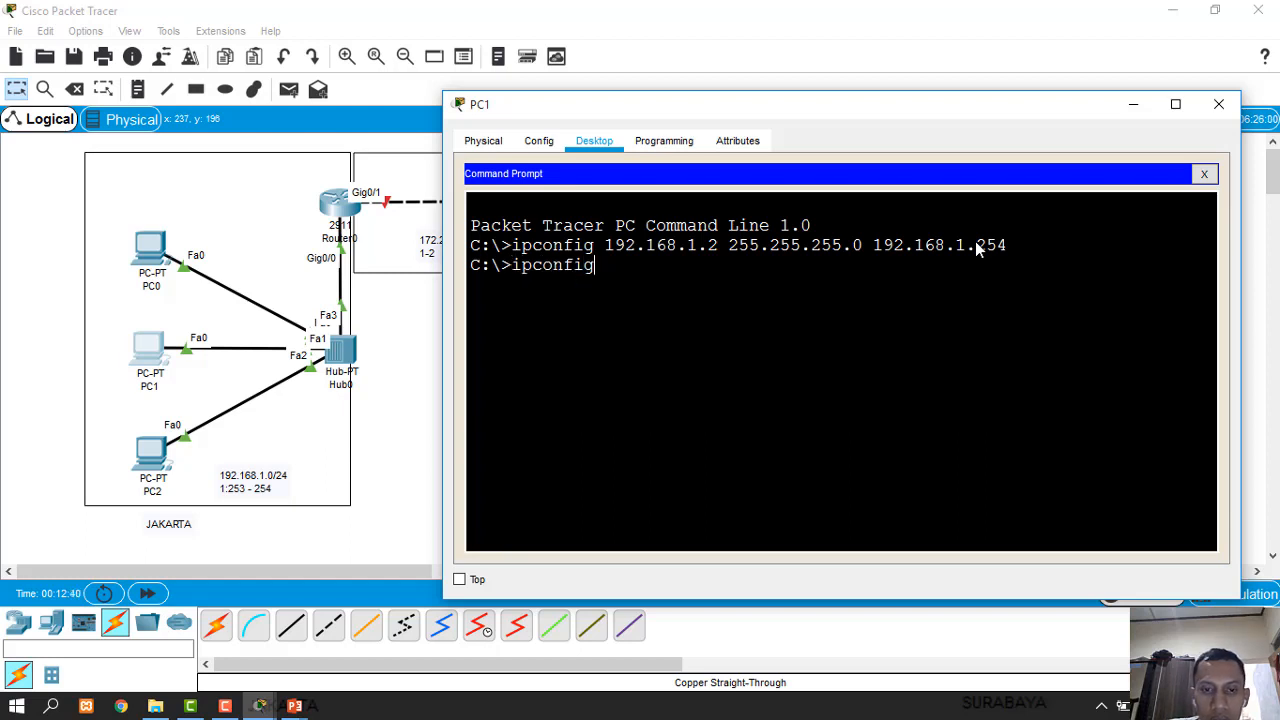
pyautogui.press('Return')
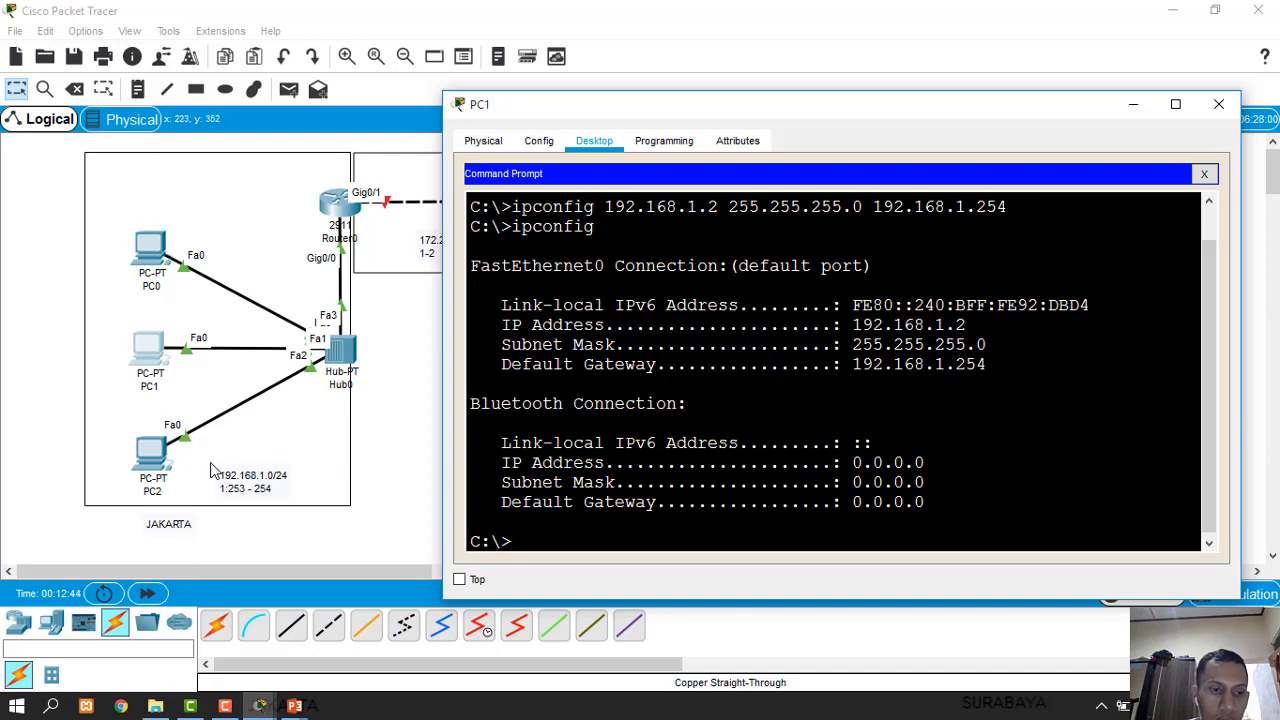
# Open PC2's Command Prompt, keeping its window clear of the JAKARTA PCs
pyautogui.click(155, 467)
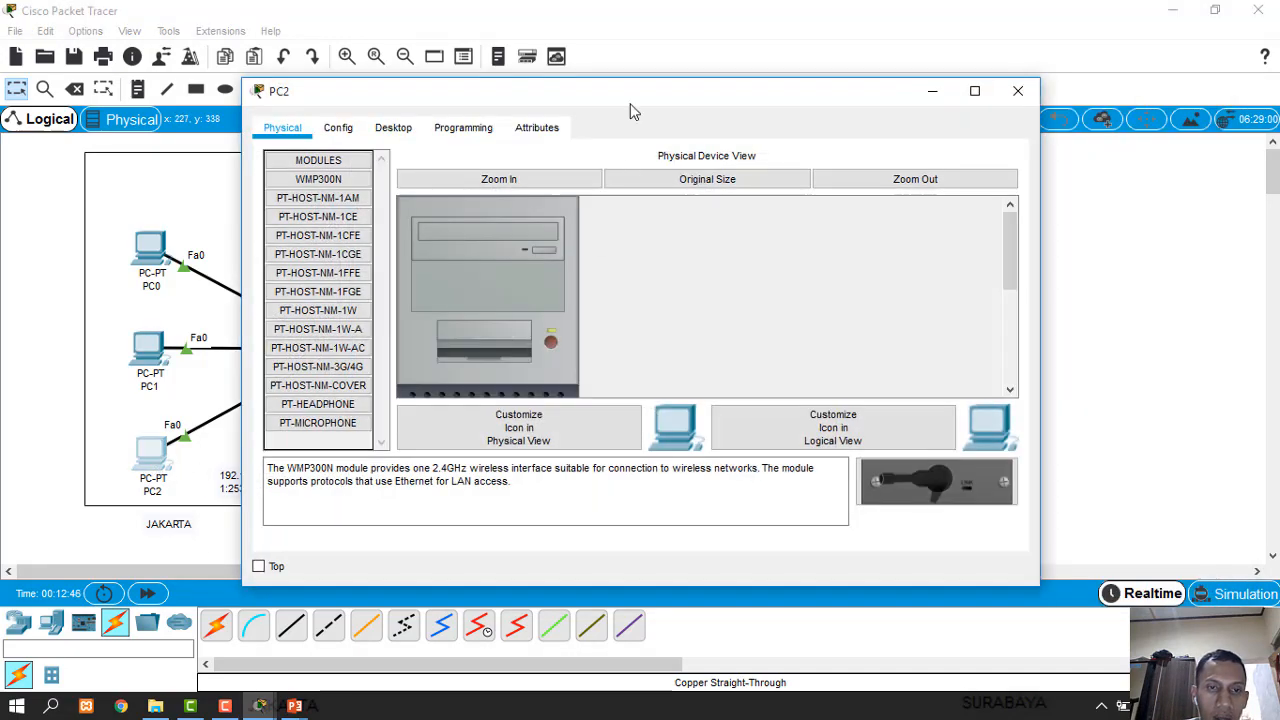
pyautogui.moveTo(657, 100); pyautogui.dragTo(966, 106)
pyautogui.click(707, 135)
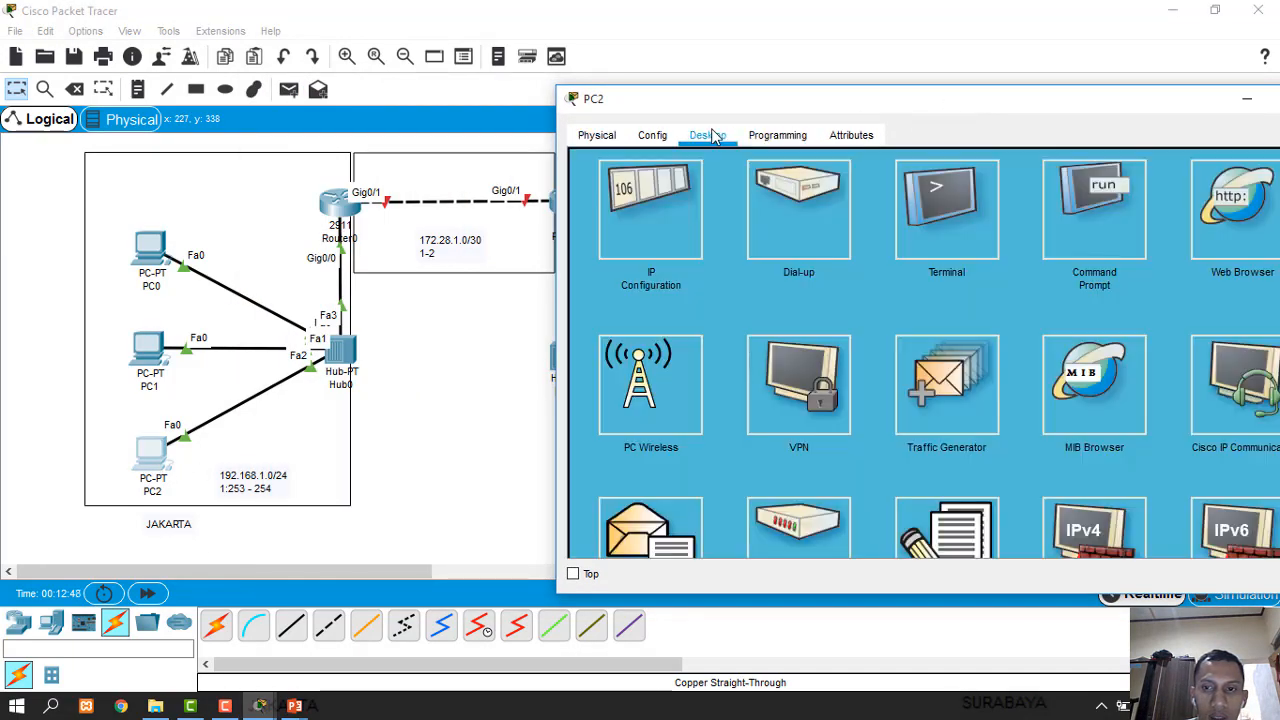
pyautogui.click(1100, 215)
# Assign PC2 192.168.1.3 with mask 255.255.255.0 and gateway 192.168.1.254 using ipconfig, and check the settings with a plain ipconfig
pyautogui.write('i')
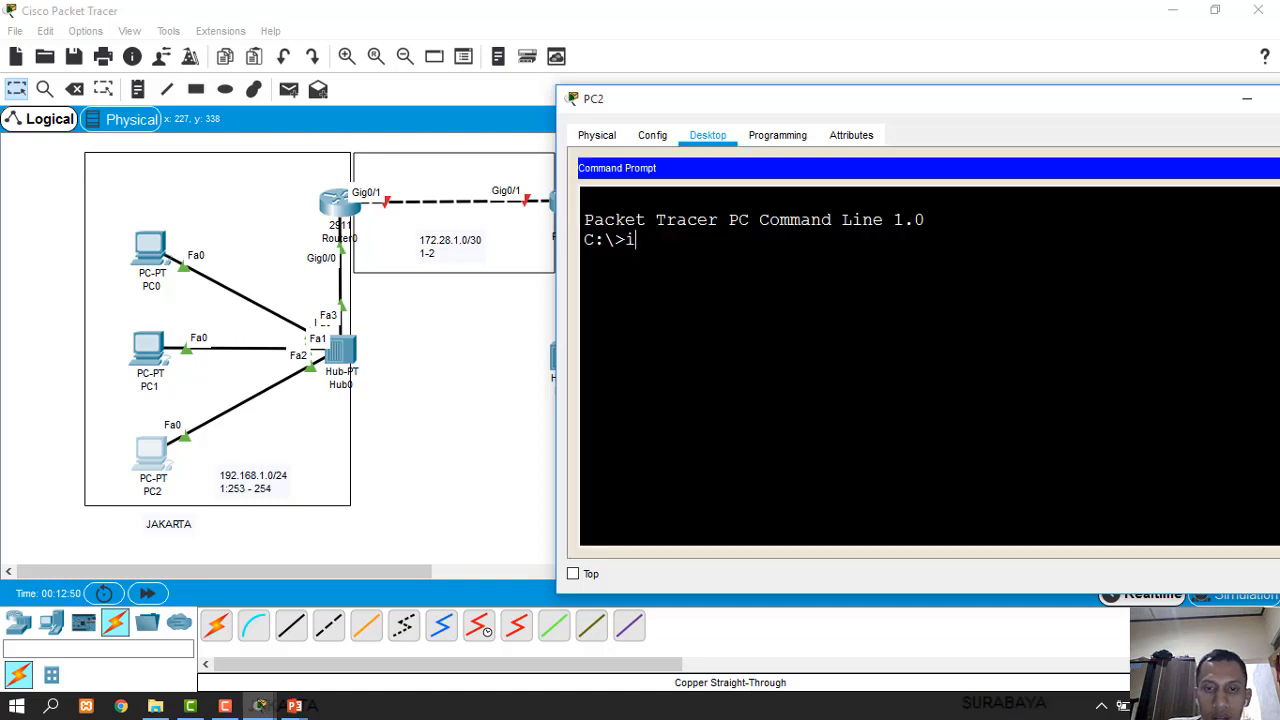
pyautogui.write('pconfig 192')
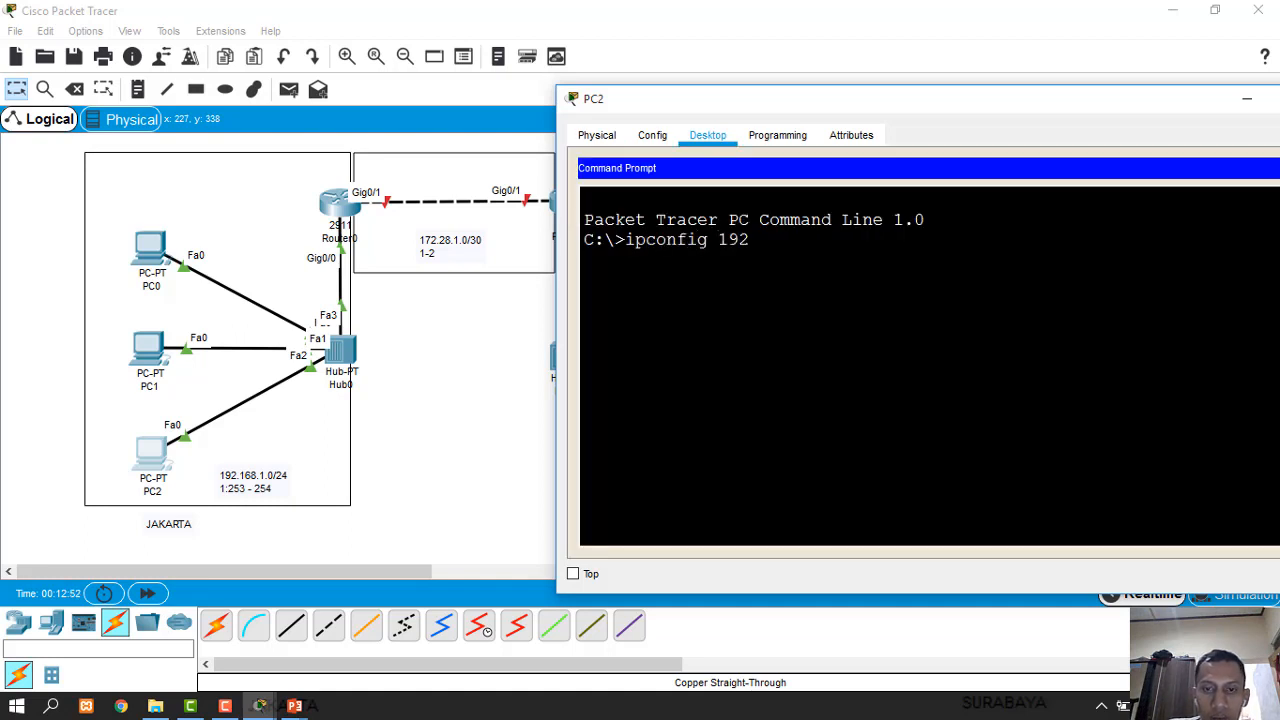
pyautogui.write('.168.1')
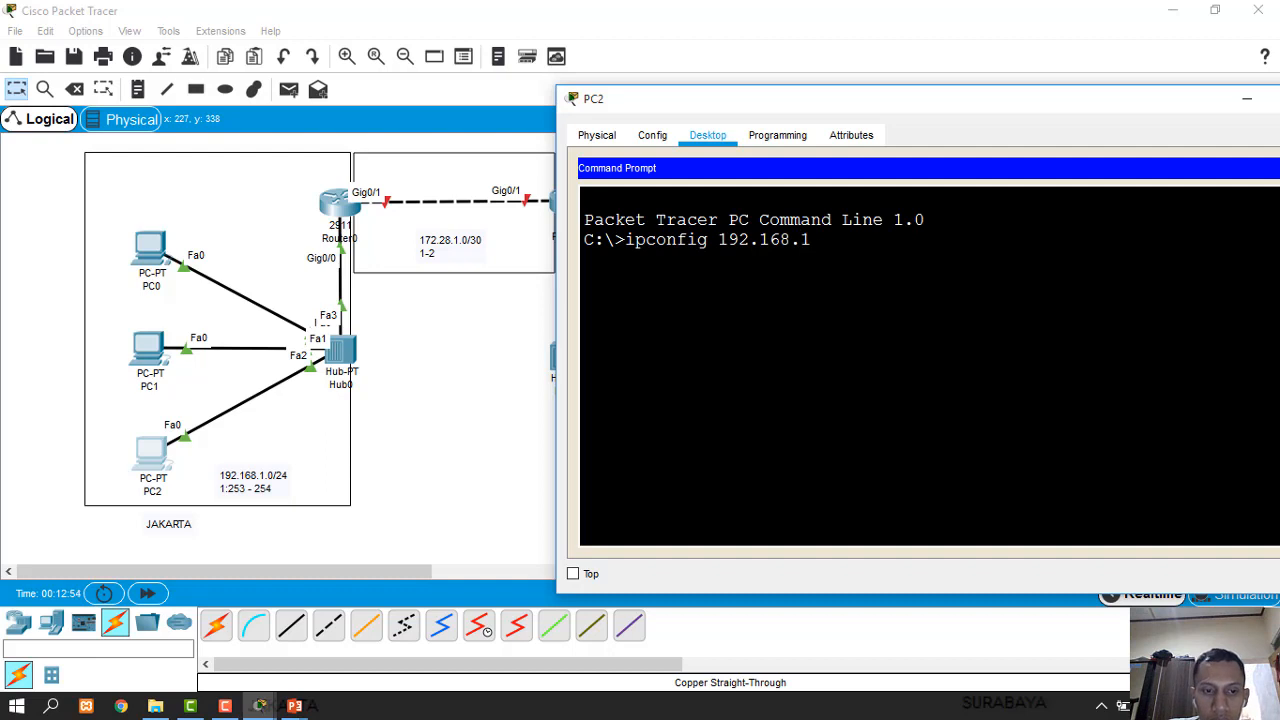
pyautogui.write('.3 25')
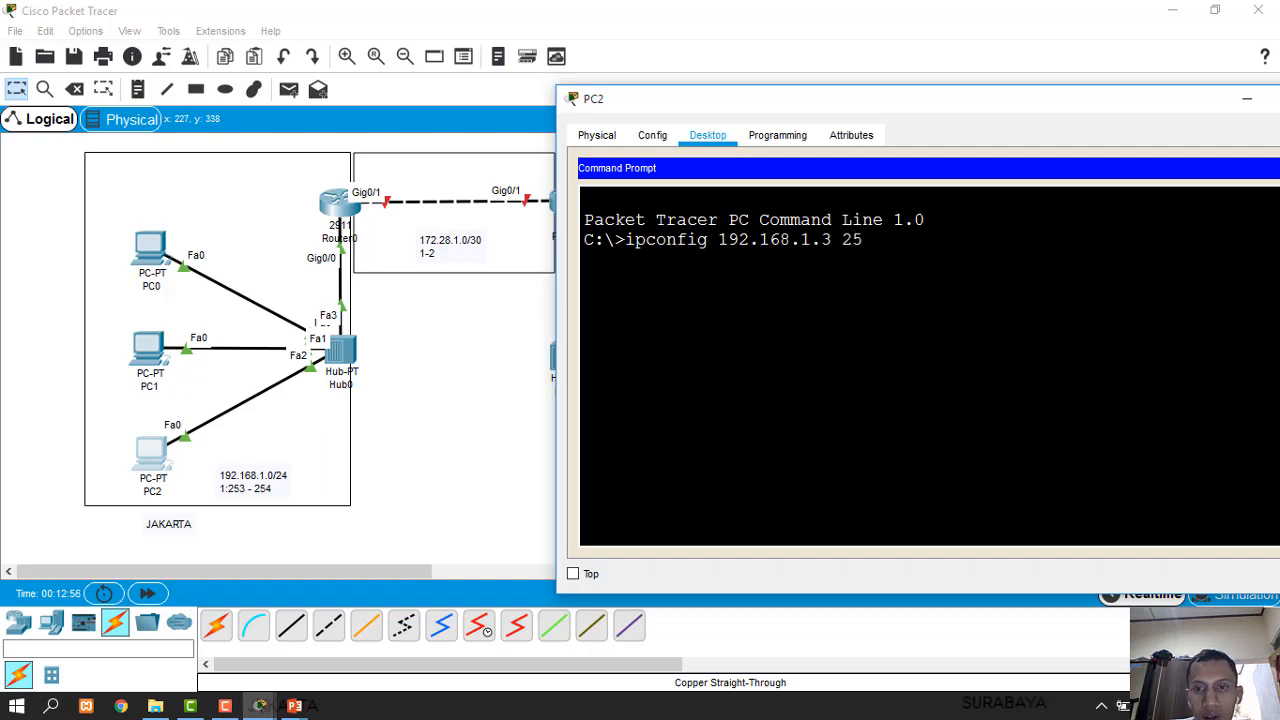
pyautogui.write('5.255.255')
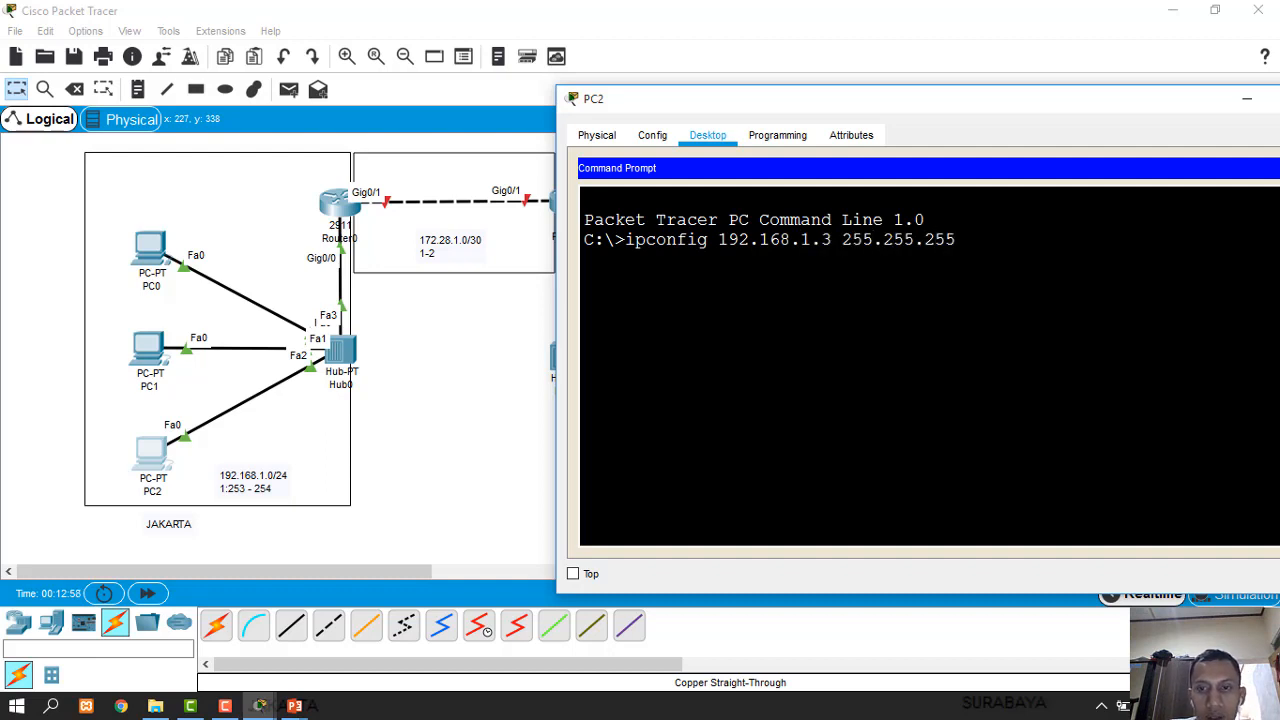
pyautogui.write('.0 192.')
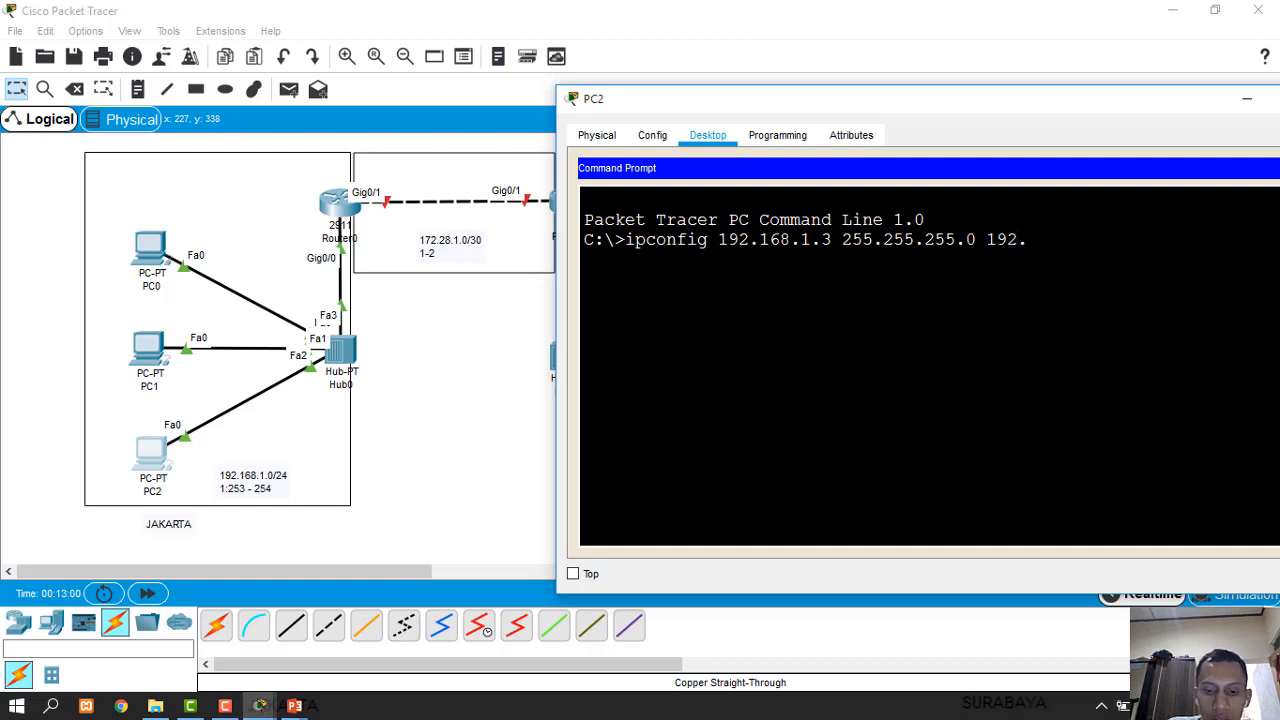
pyautogui.write('168.1.254')
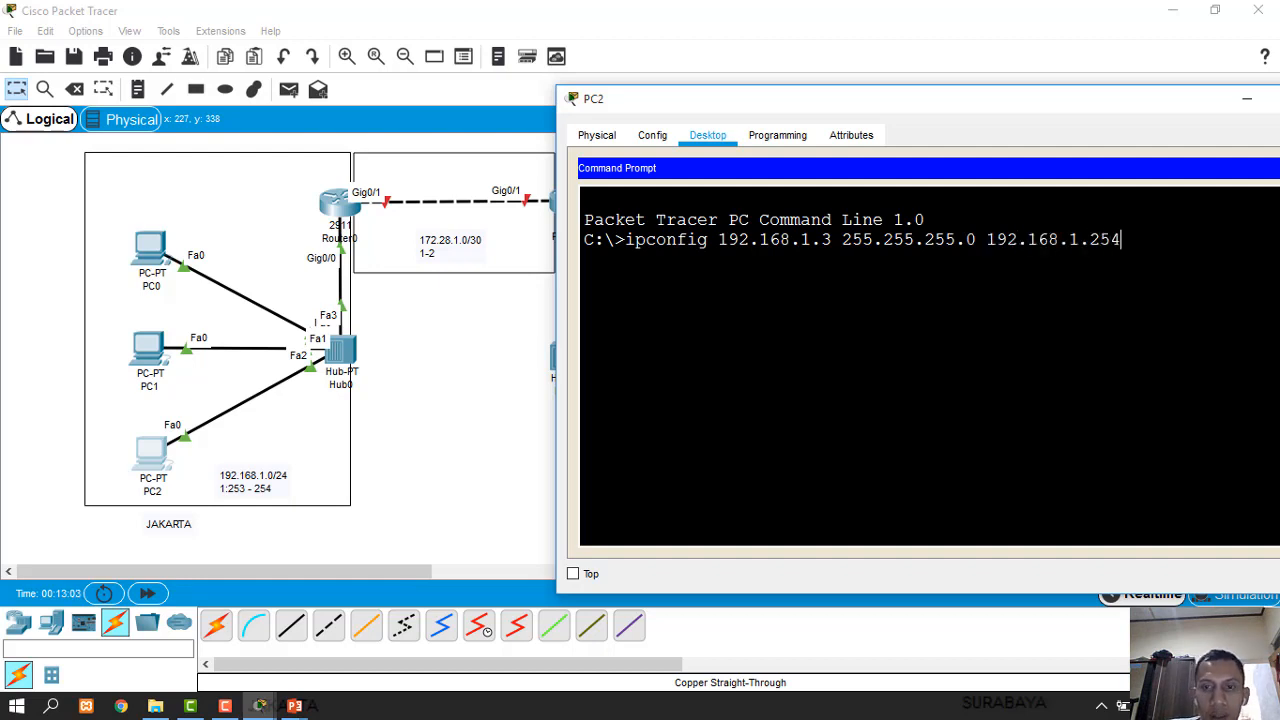
pyautogui.press('Return')
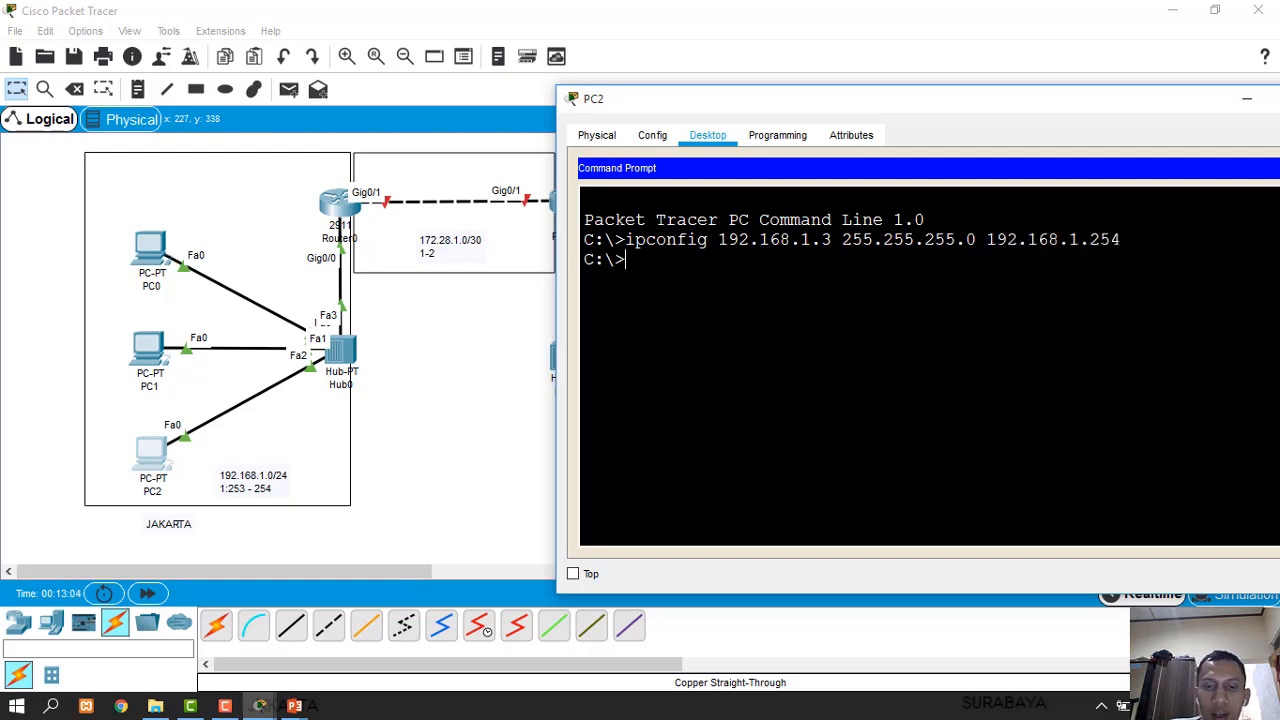
pyautogui.write('ipconfig')
pyautogui.press('Return')
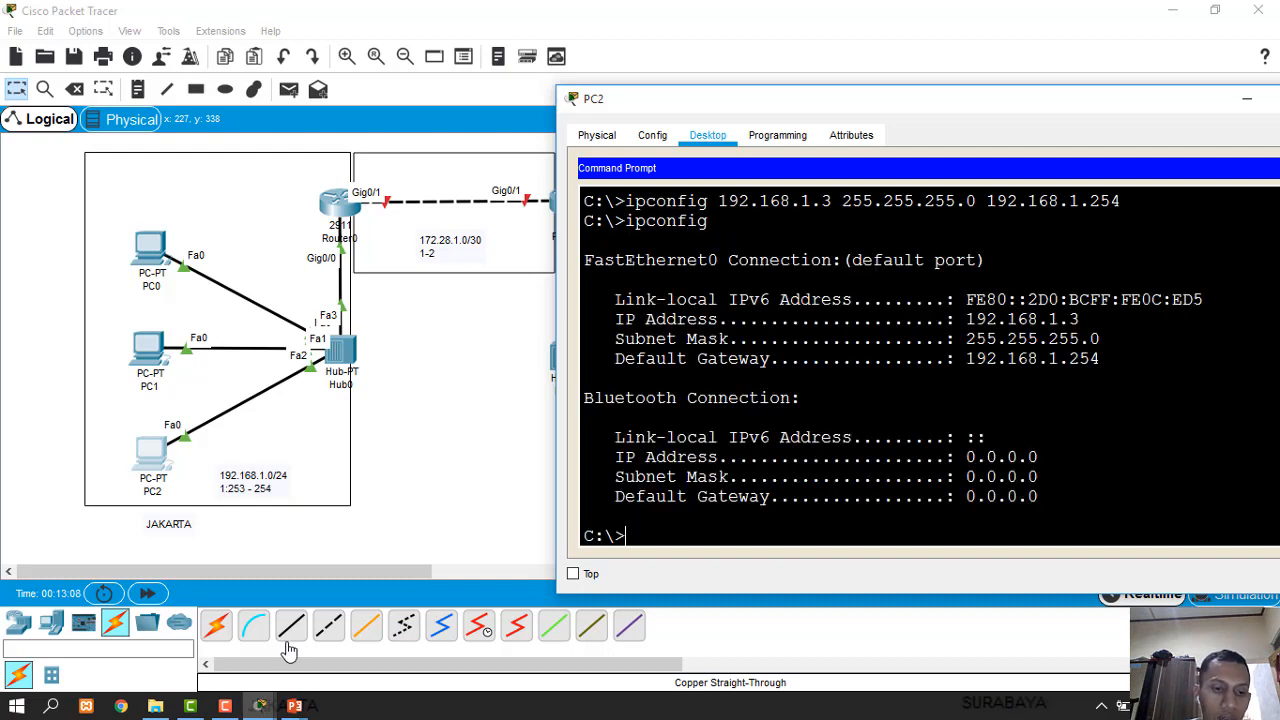
# Switch to the PowerPoint slide show and reveal the "3. PING ke GW" callout on the TAHAP 1 slide
pyautogui.click(294, 706)
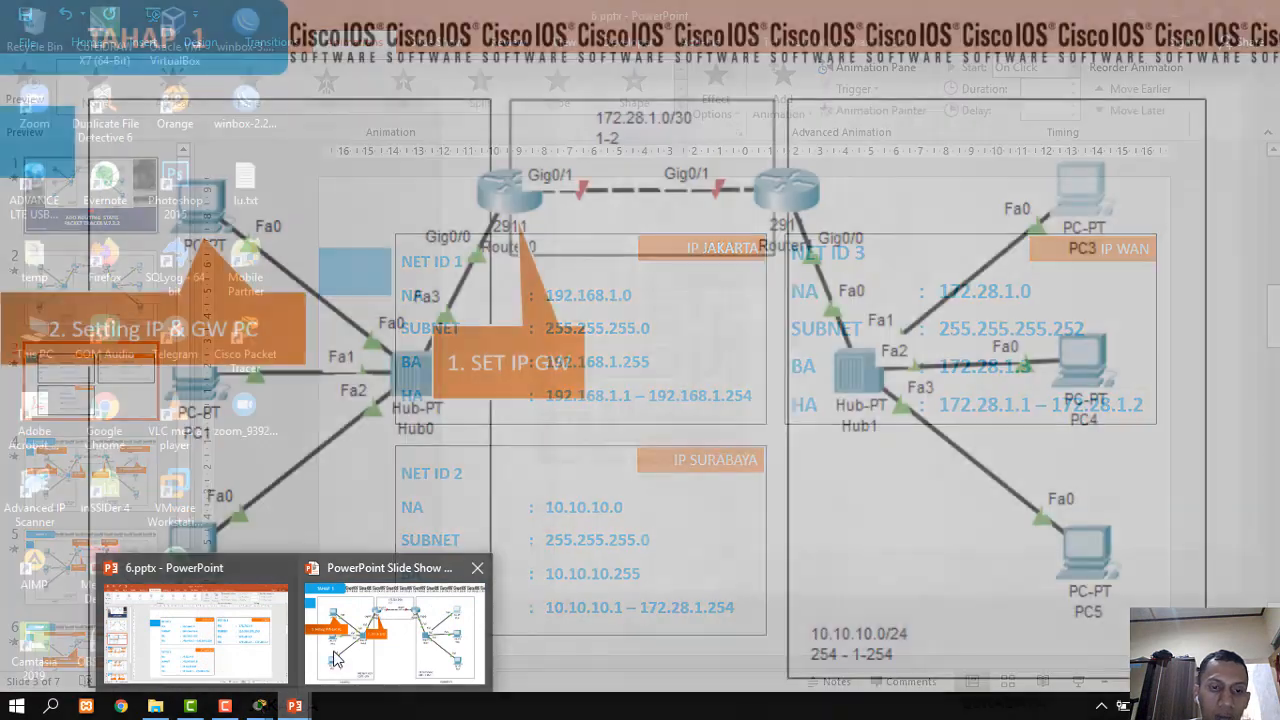
pyautogui.click(395, 632)
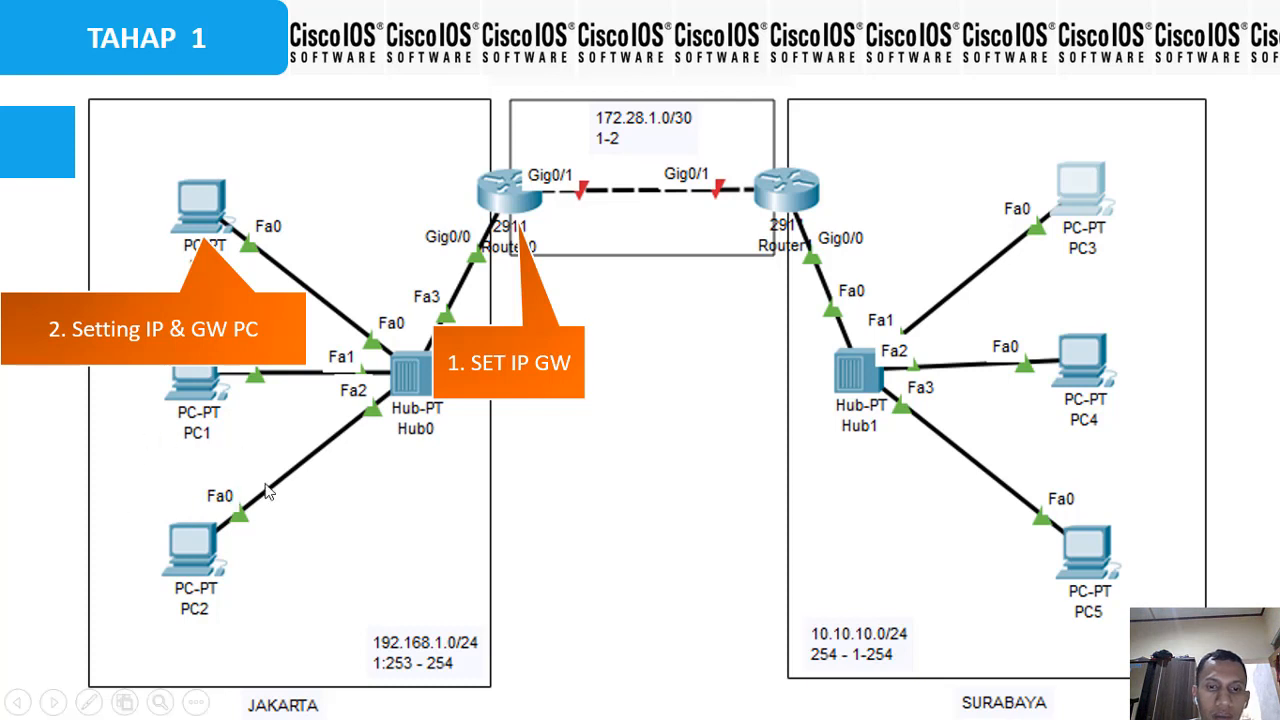
pyautogui.click(485, 441)
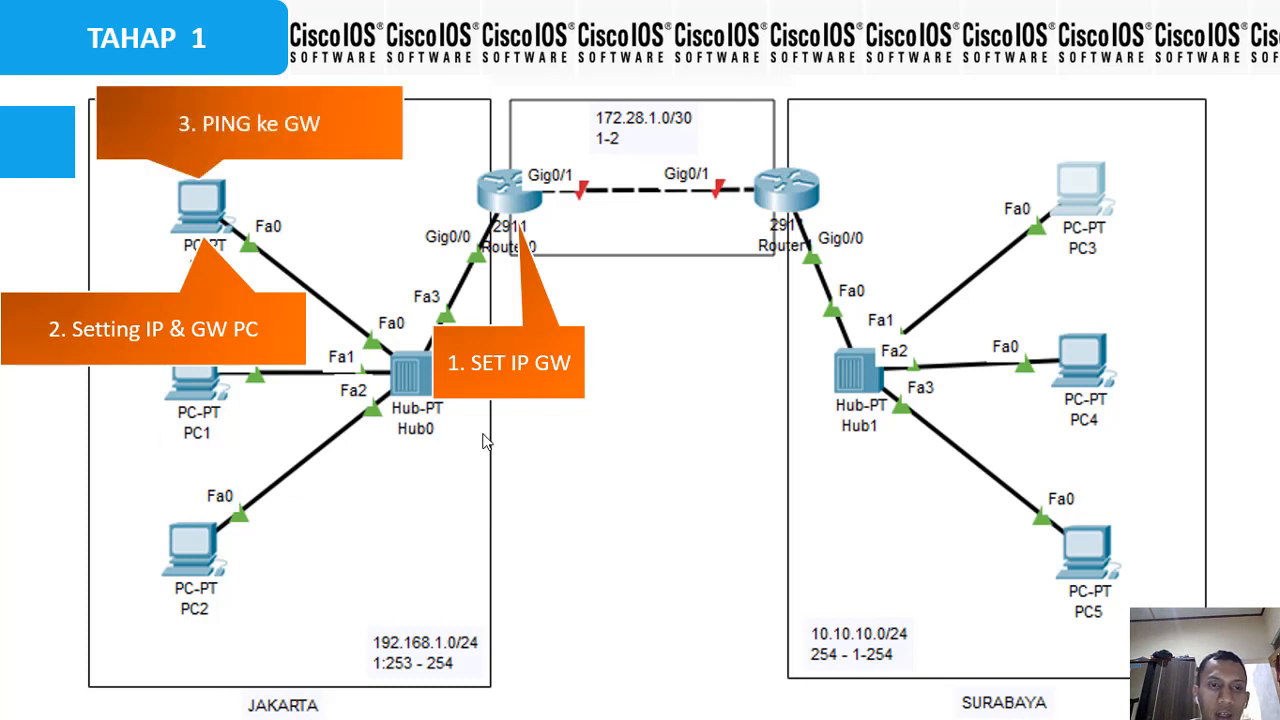
# Switch to PC0's Command Prompt in Packet Tracer and ping the gateway 192.168.1.254
pyautogui.hotkey('alt', 'Tab')
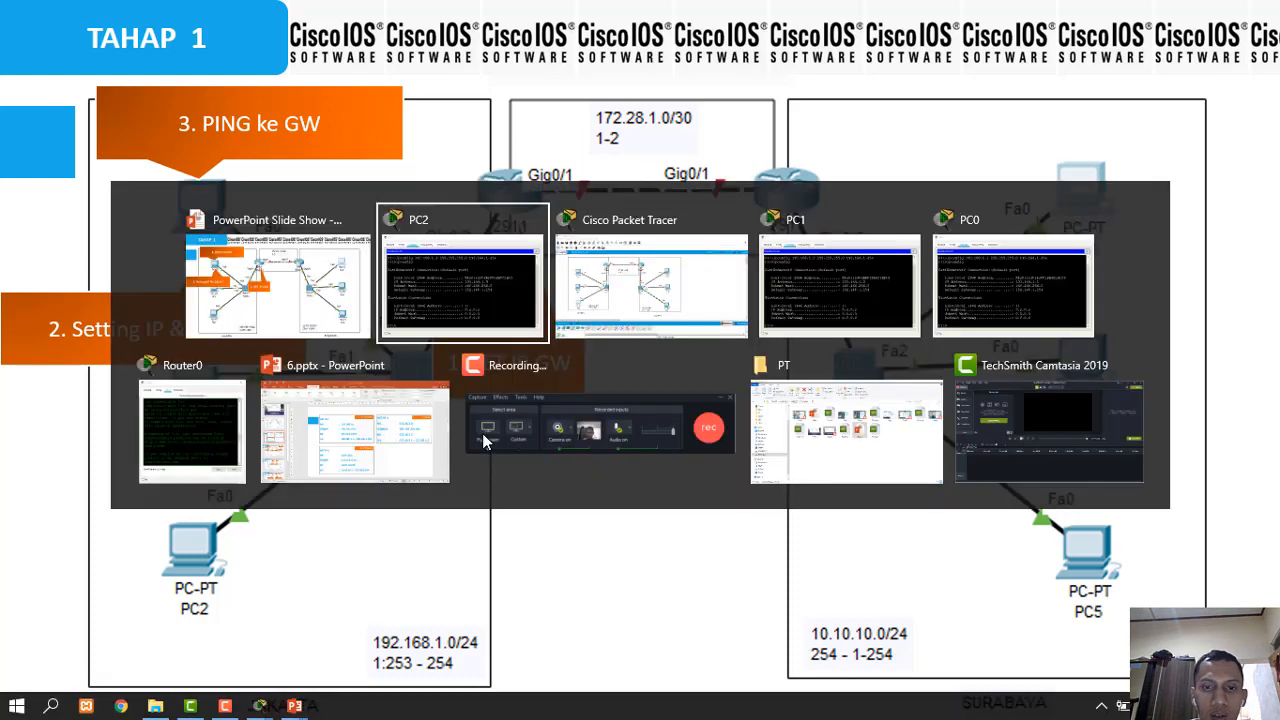
pyautogui.hotkey('alt', 'Tab')
pyautogui.hotkey('alt', 'Tab')
pyautogui.hotkey('alt', 'Tab')
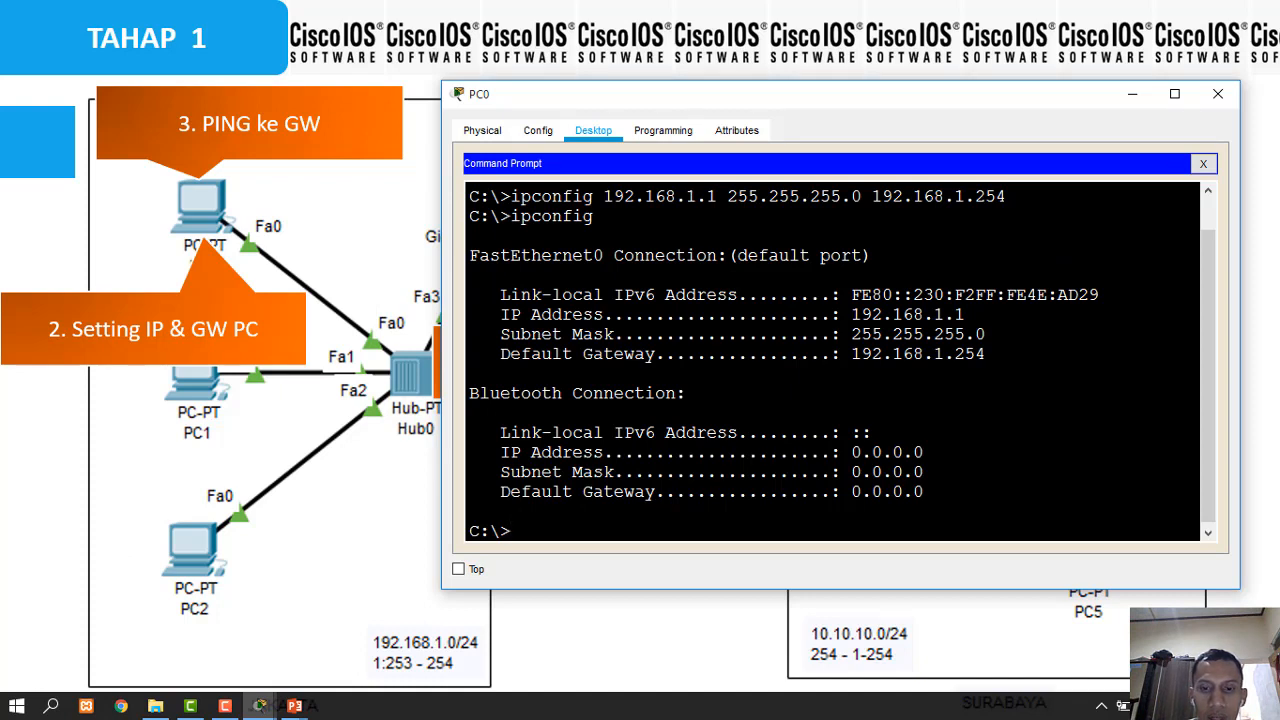
pyautogui.write('ping')
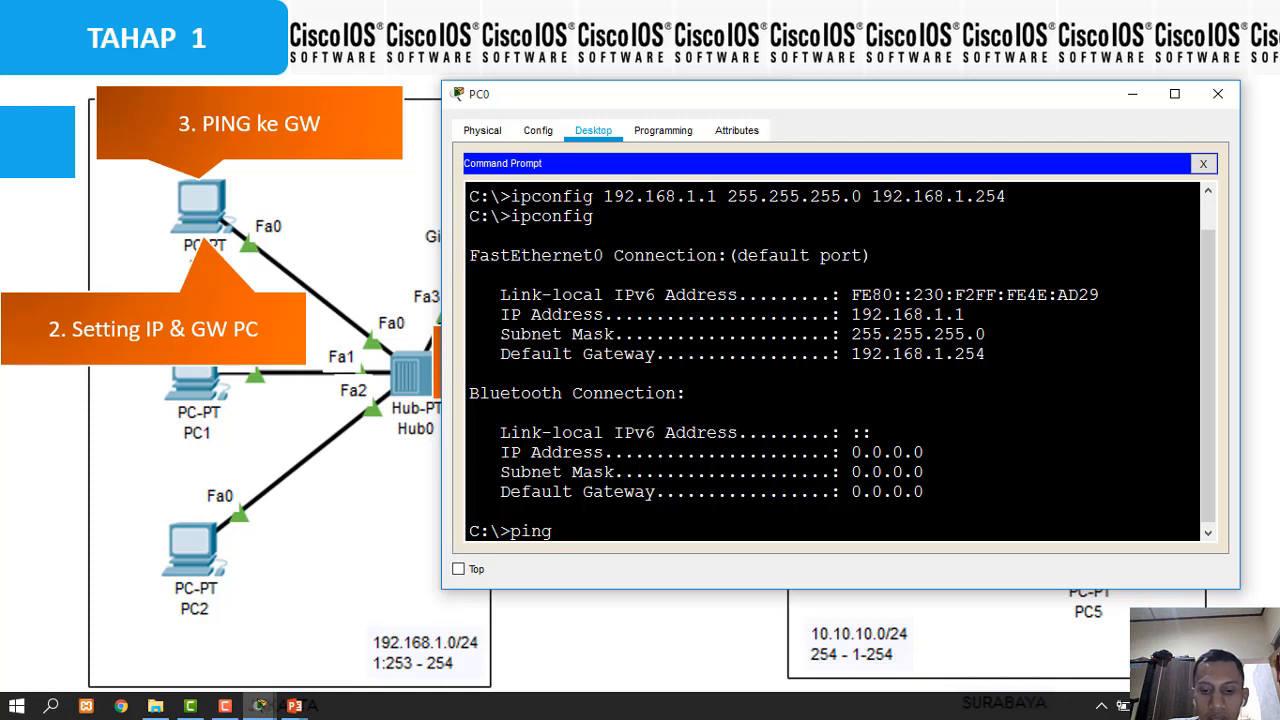
pyautogui.write(' 192.168')
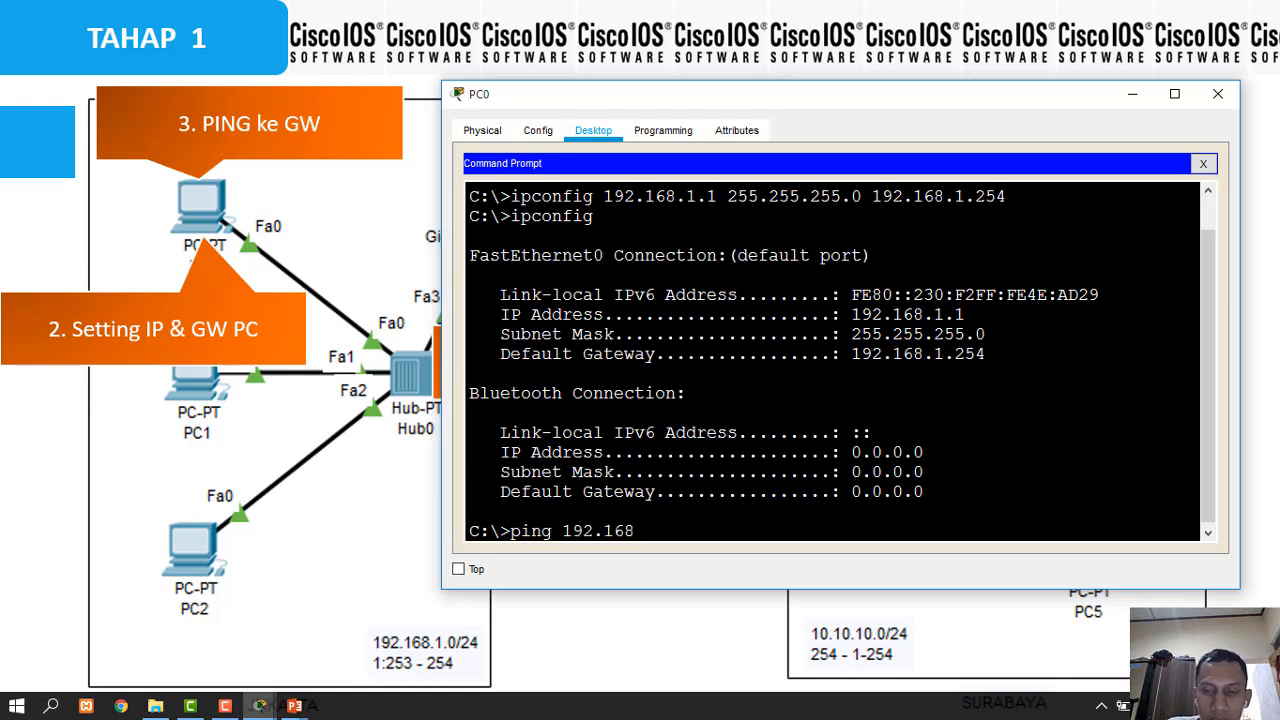
pyautogui.write('.1')
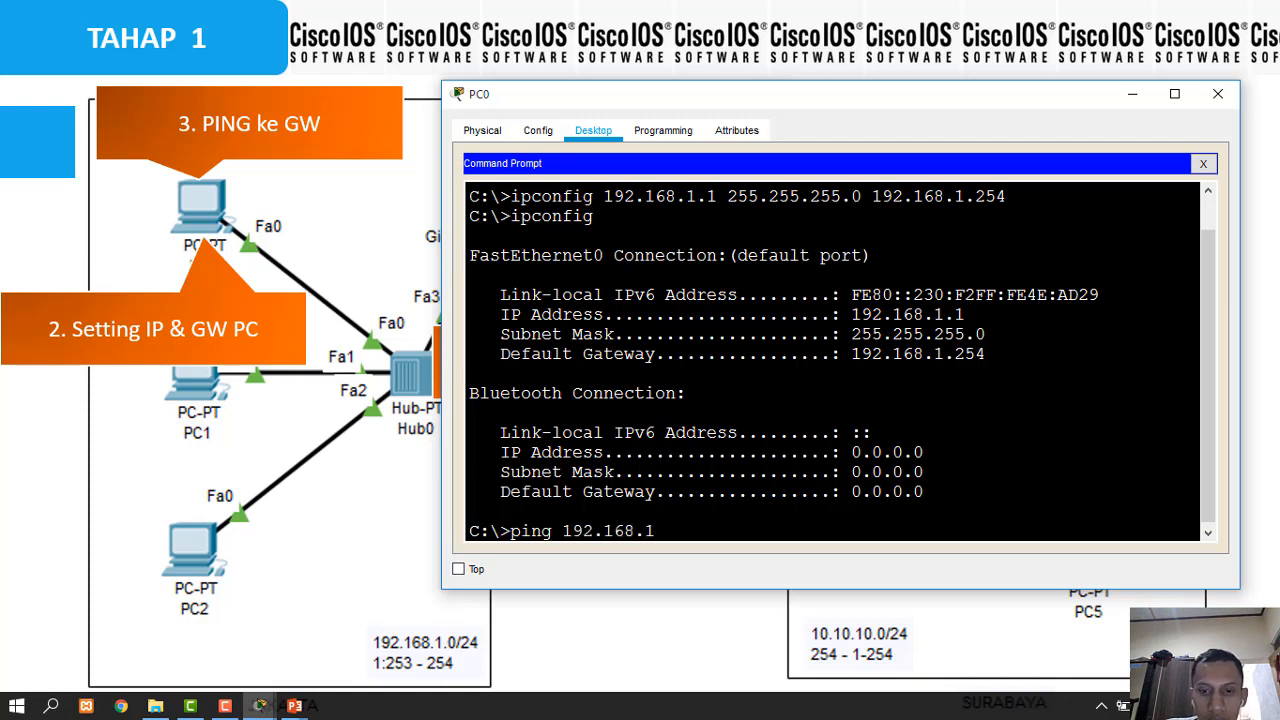
pyautogui.write('.254')
pyautogui.press('Return')
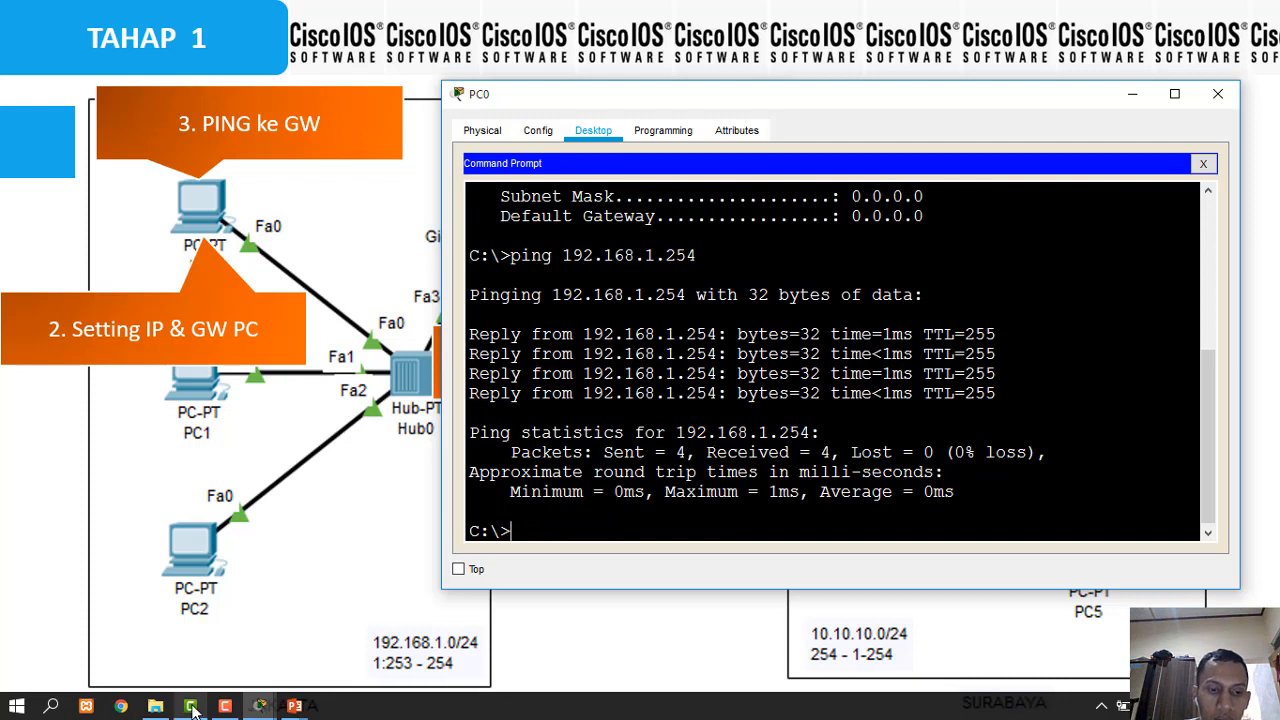
# Bring up PC1's Command Prompt and ping the gateway 192.168.1.254
pyautogui.click(260, 705)
pyautogui.click(548, 600)
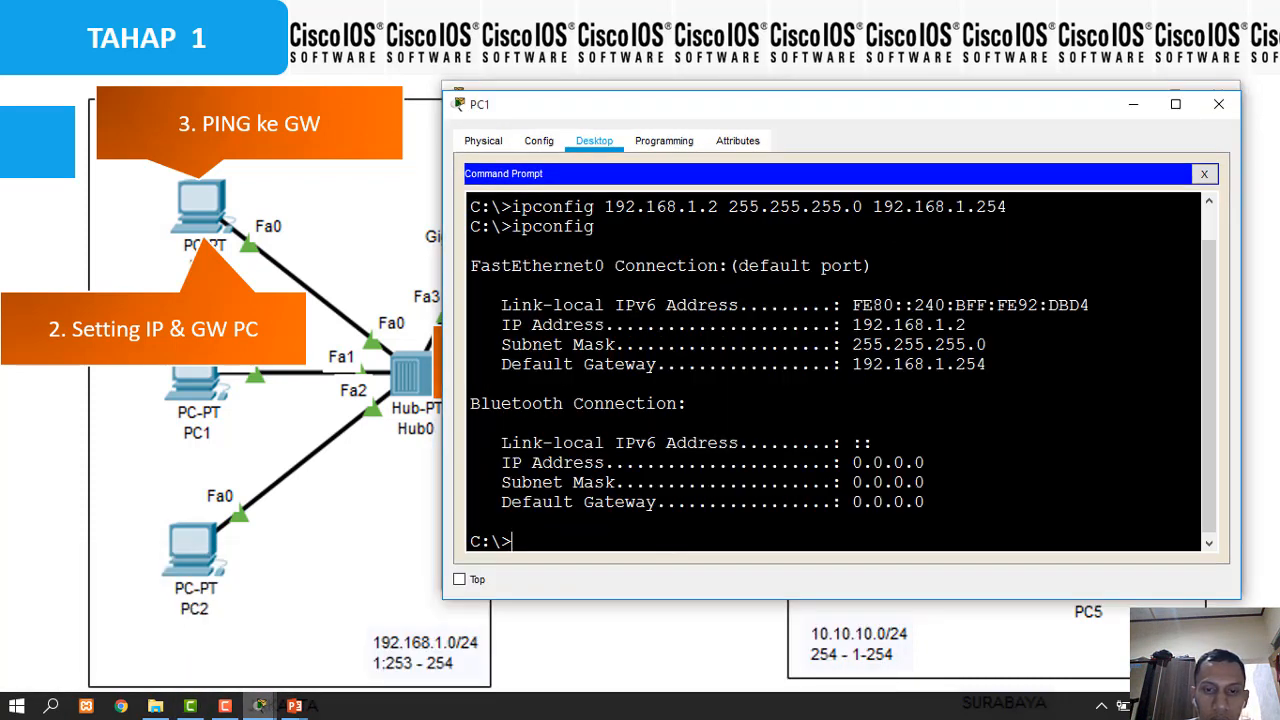
pyautogui.write('ping 192.168.')
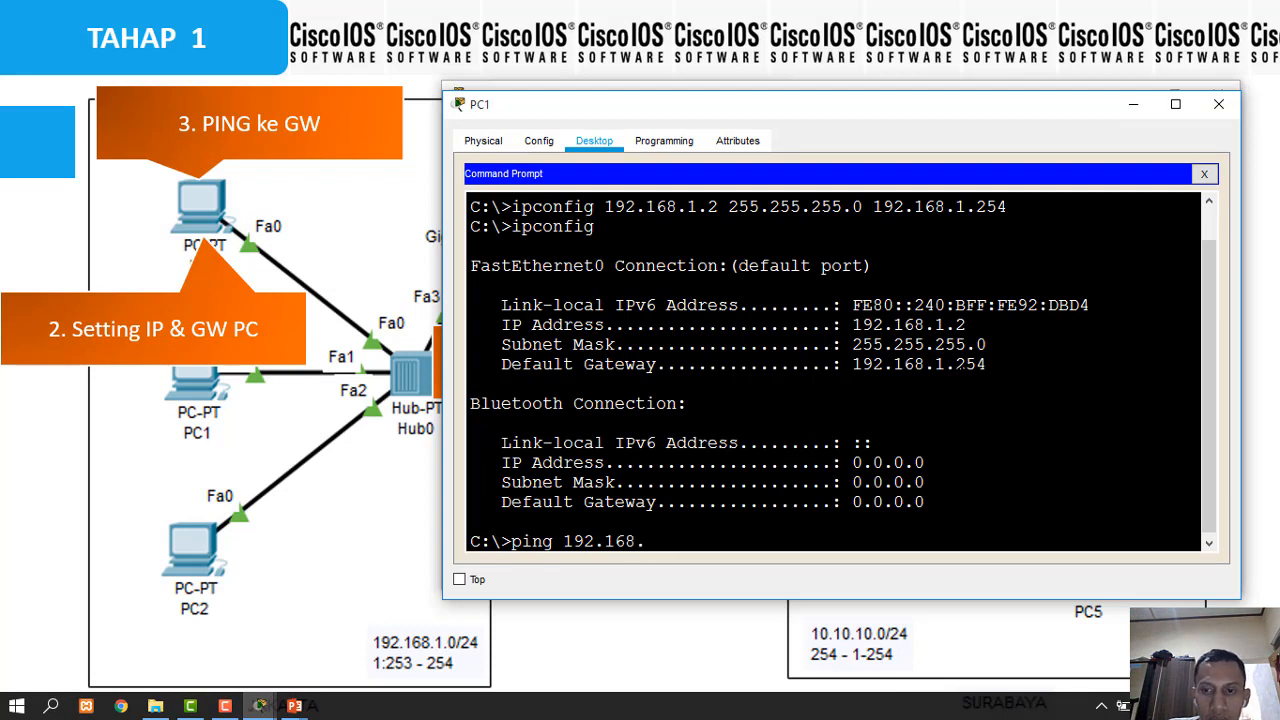
pyautogui.write('1.254')
pyautogui.press('Return')
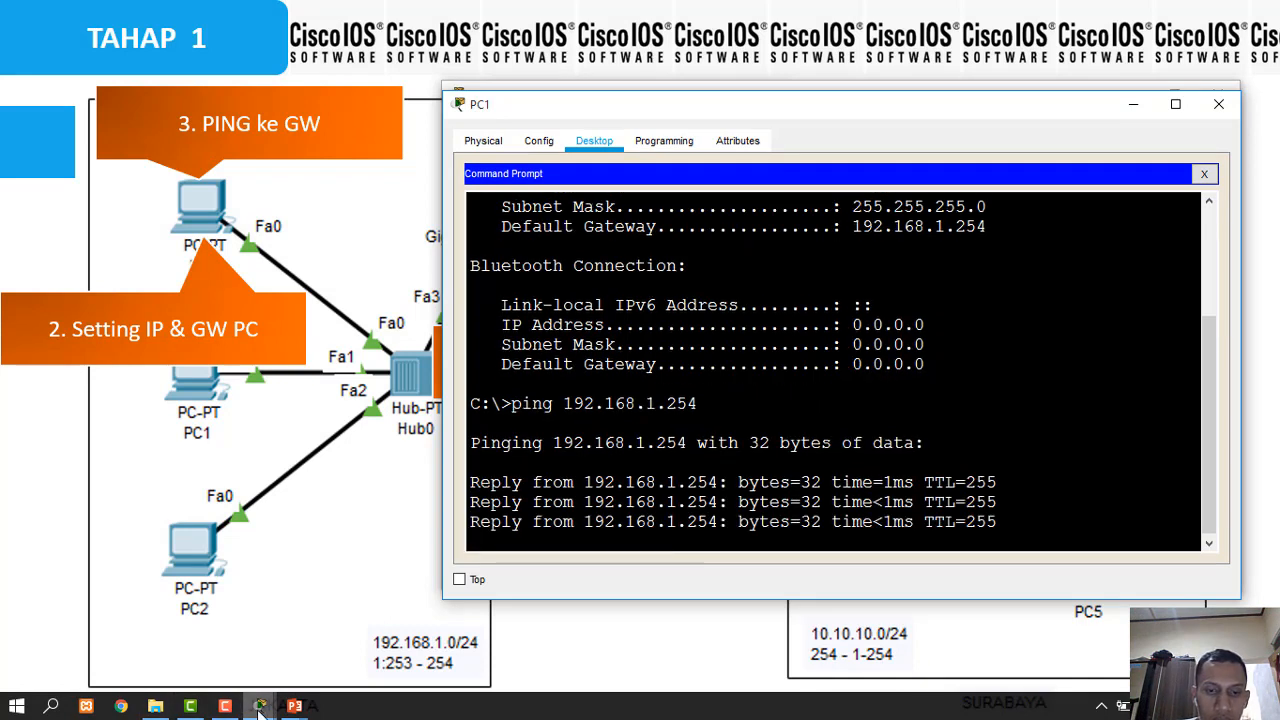
# Bring up PC2's Command Prompt, move its window fully into view, and ping the gateway 192.168.1.254
pyautogui.moveTo(259, 710)
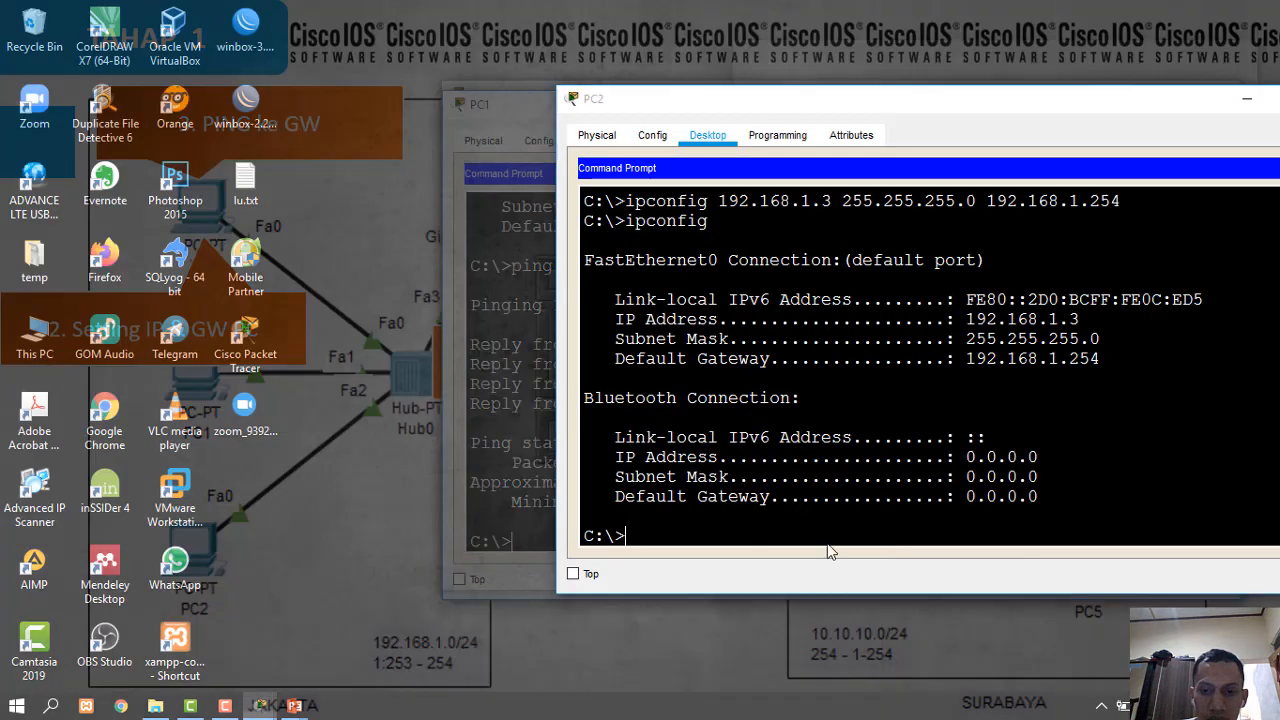
pyautogui.click(772, 612)
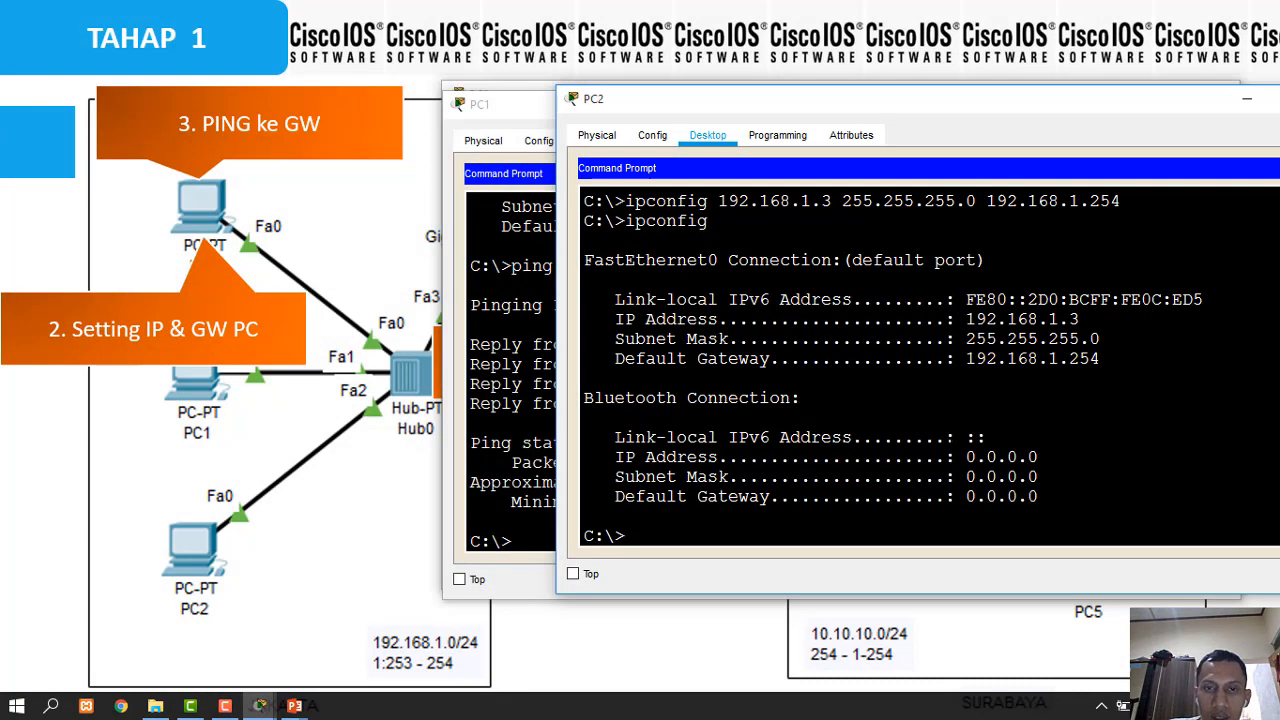
pyautogui.moveTo(849, 115); pyautogui.dragTo(743, 124)
pyautogui.write('p')
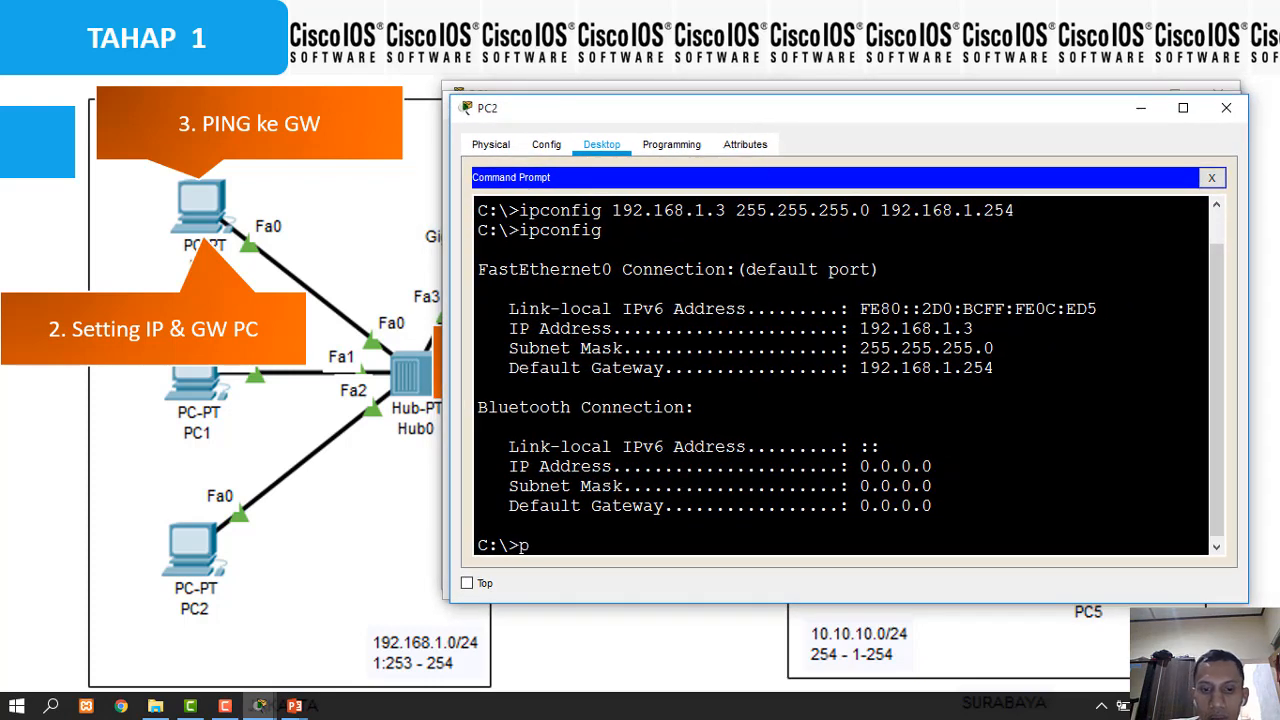
pyautogui.write('ing192.')
pyautogui.press('BackSpace')
pyautogui.press('BackSpace')
pyautogui.press('BackSpace')
pyautogui.press('BackSpace')
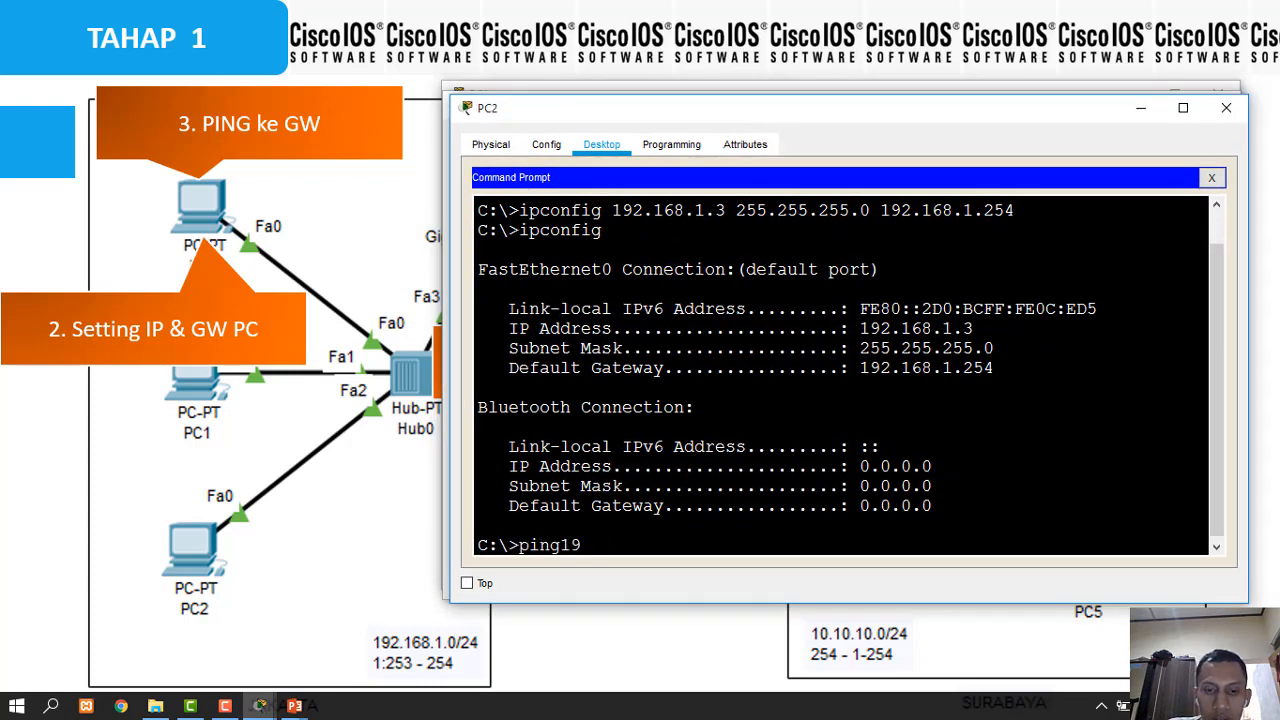
pyautogui.write('192.168')
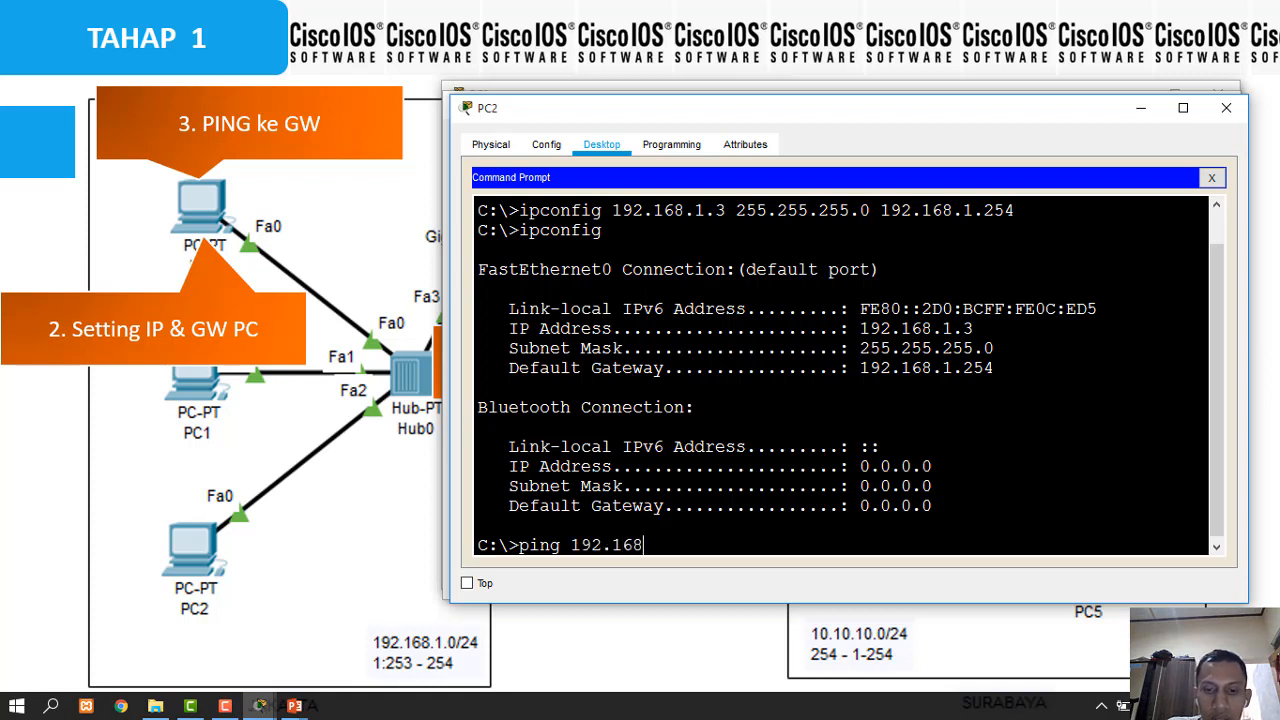
pyautogui.write('.1.25')
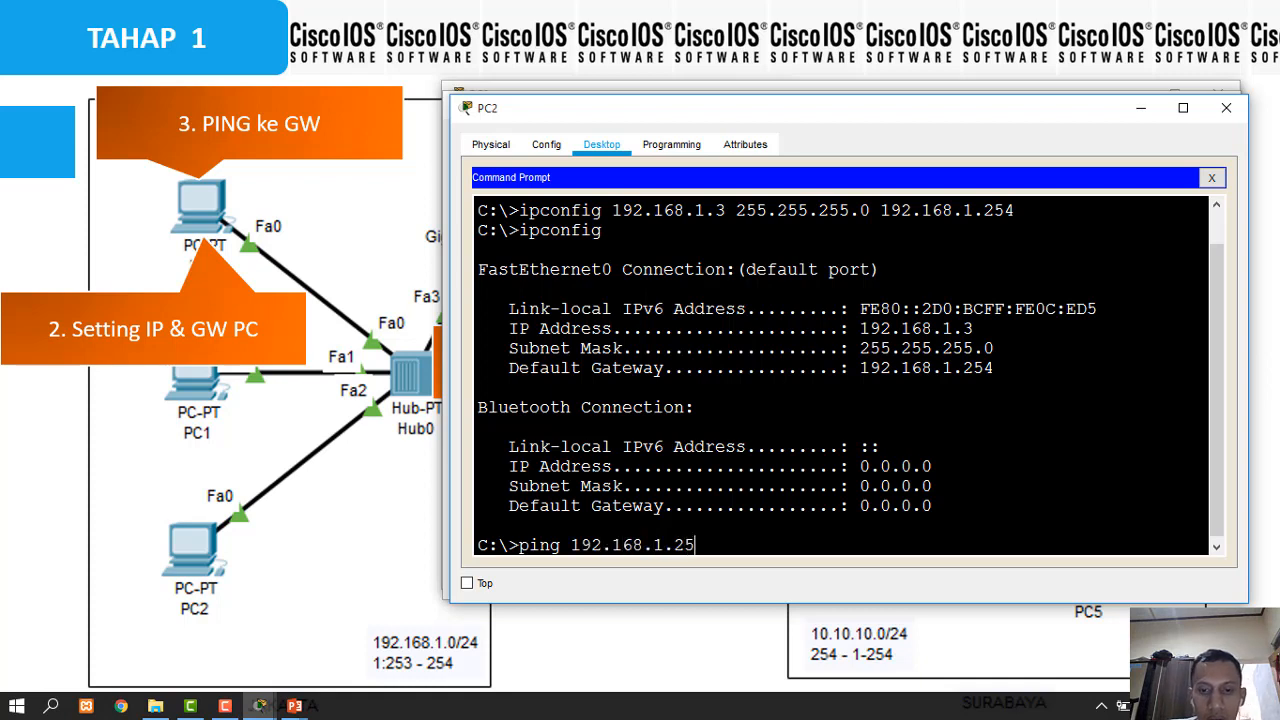
pyautogui.write('4')
pyautogui.press('Return')
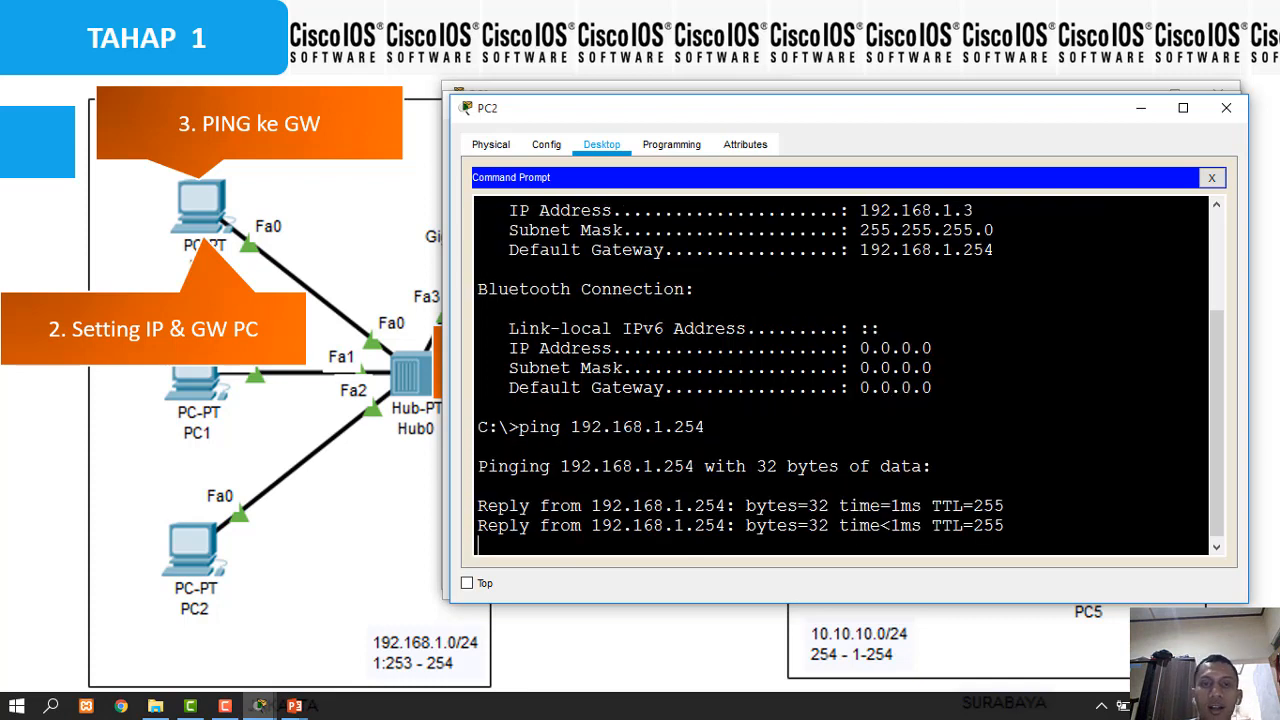
# Reveal the "4. SET IP GW" callout in the slide show, and switch back to Packet Tracer to open Router1's IOS command line
pyautogui.click(1000, 30)
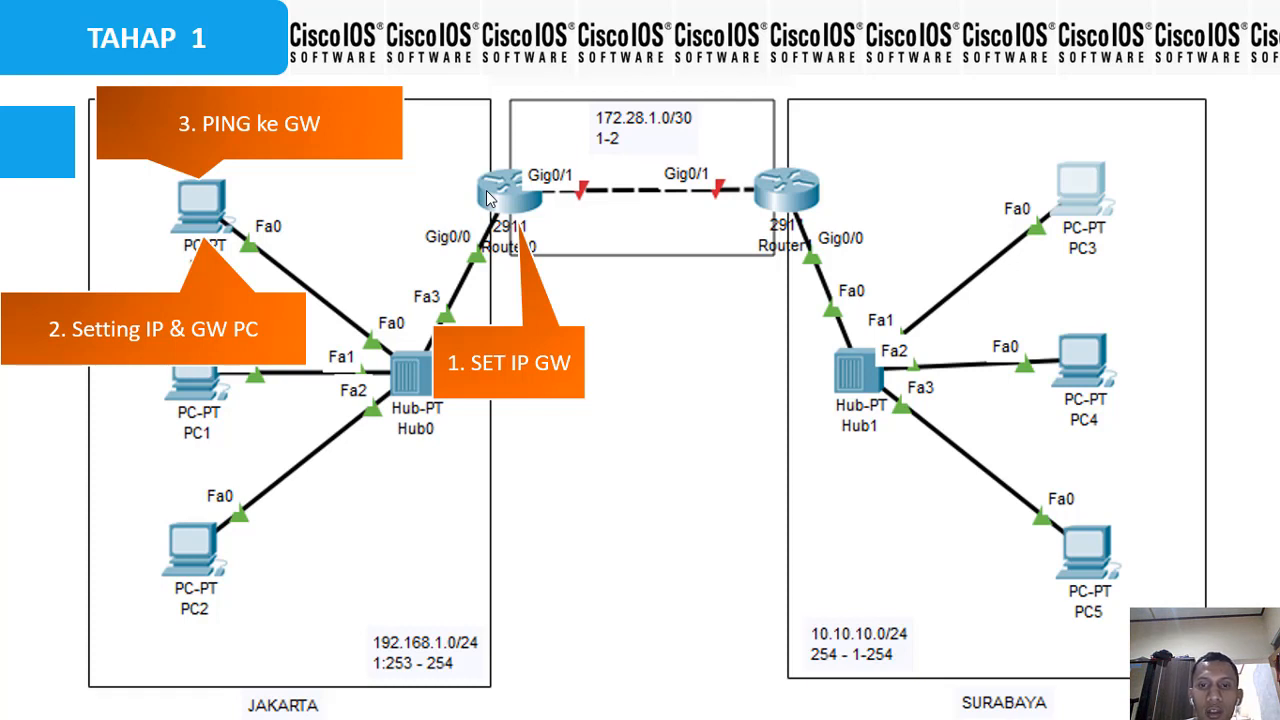
pyautogui.click(677, 407)
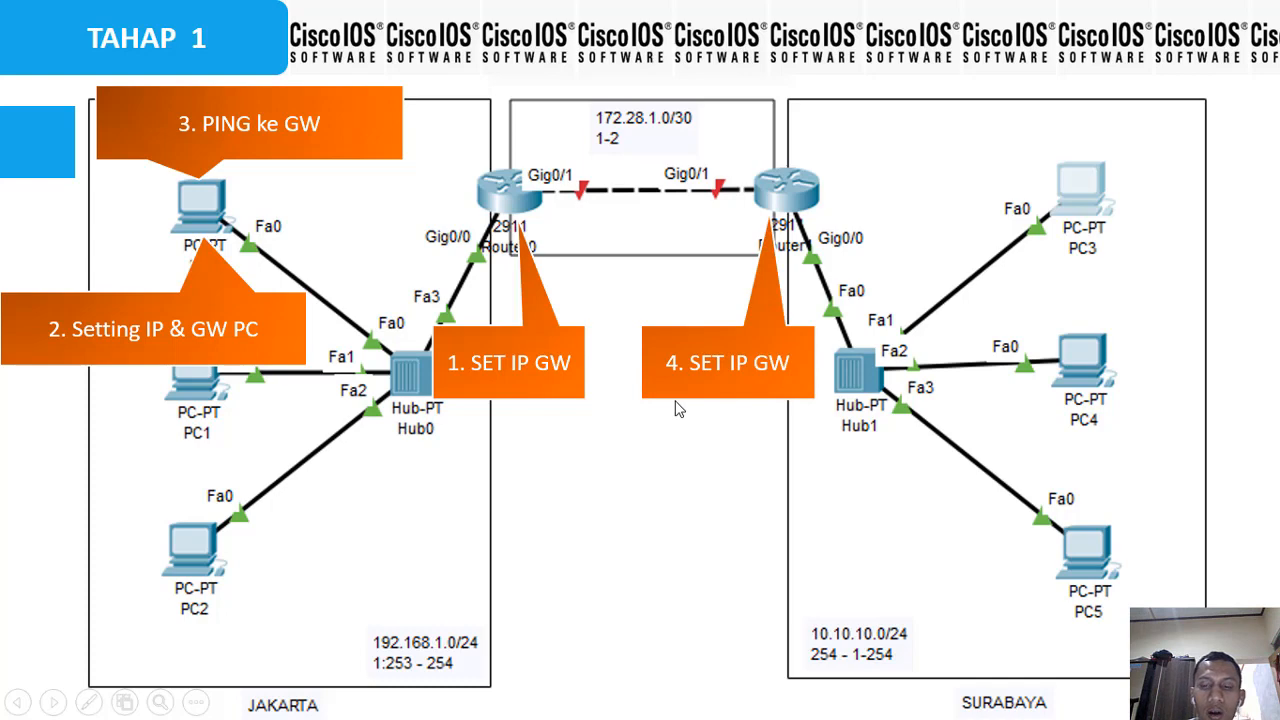
pyautogui.hotkey('alt', 'Tab')
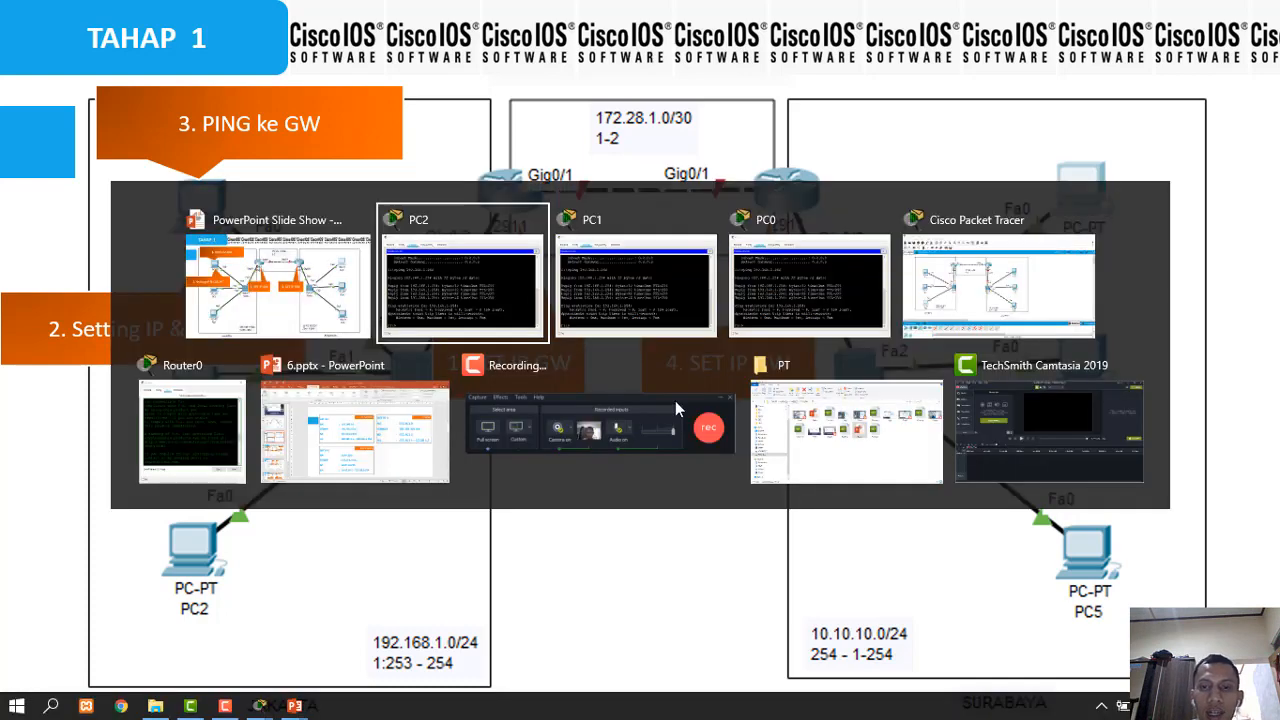
pyautogui.hotkey('alt', 'Tab')
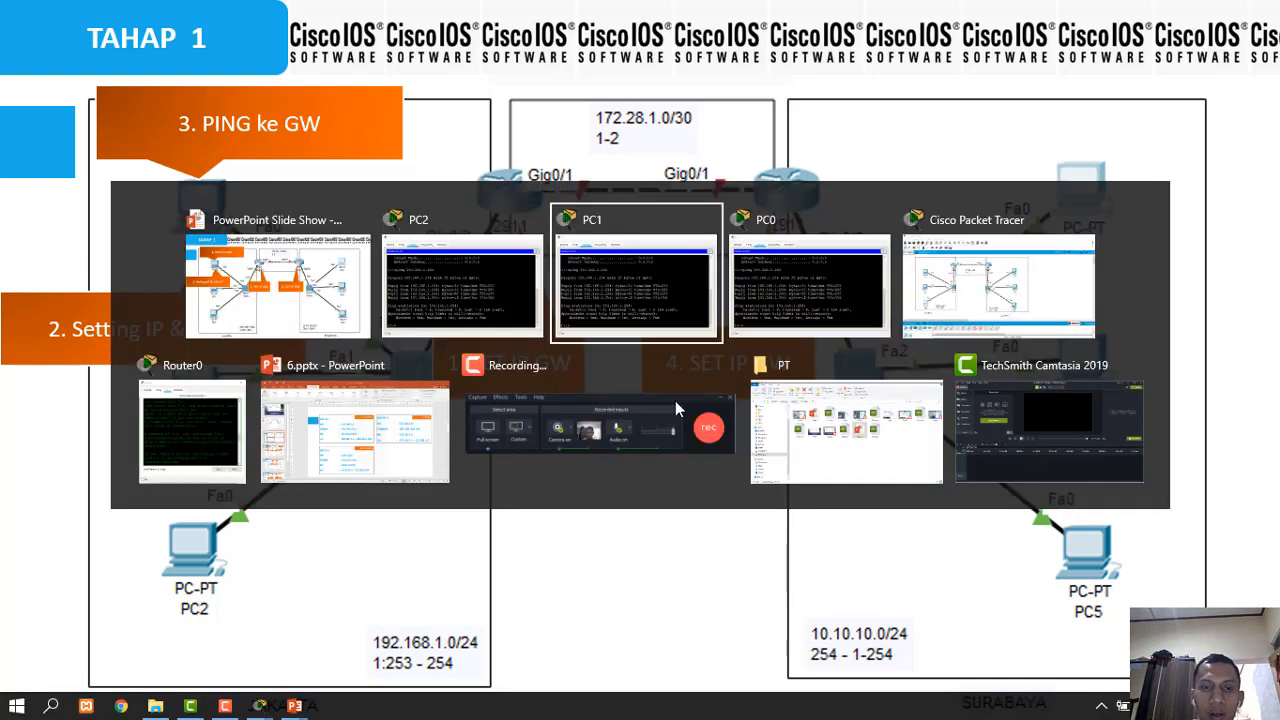
pyautogui.hotkey('alt', 'Tab')
pyautogui.hotkey('alt', 'Tab')
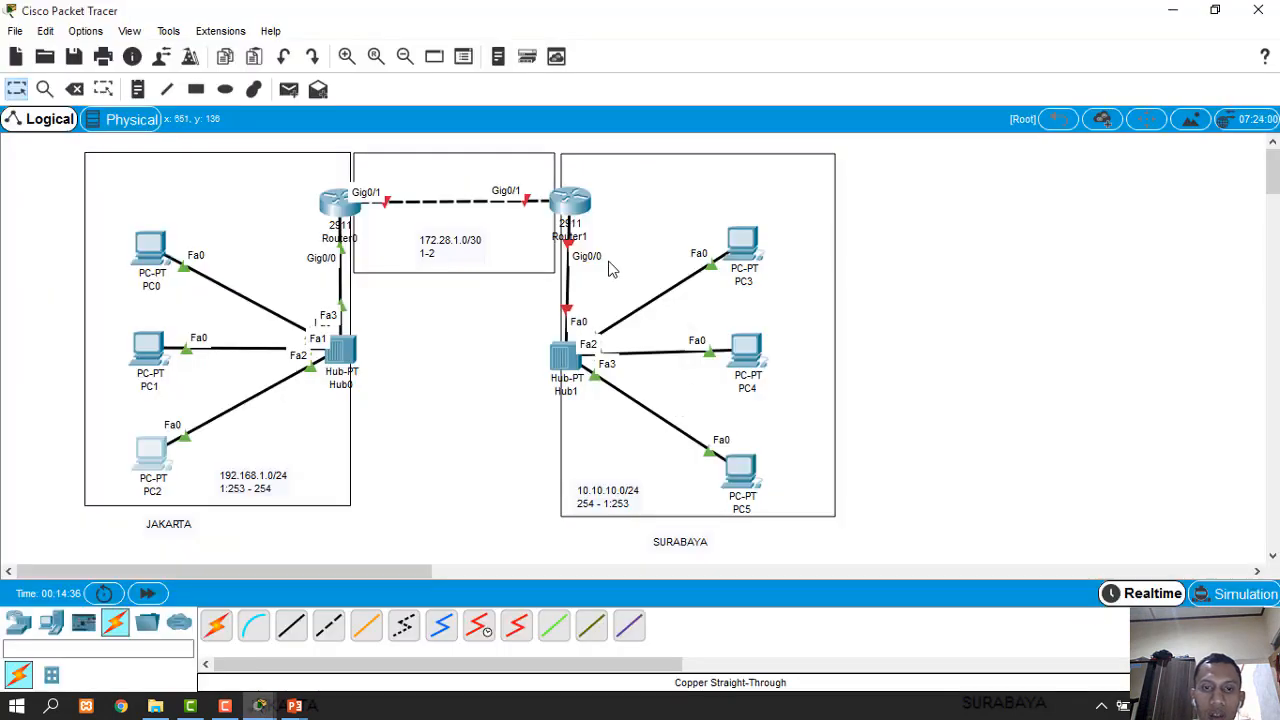
pyautogui.click(568, 203)
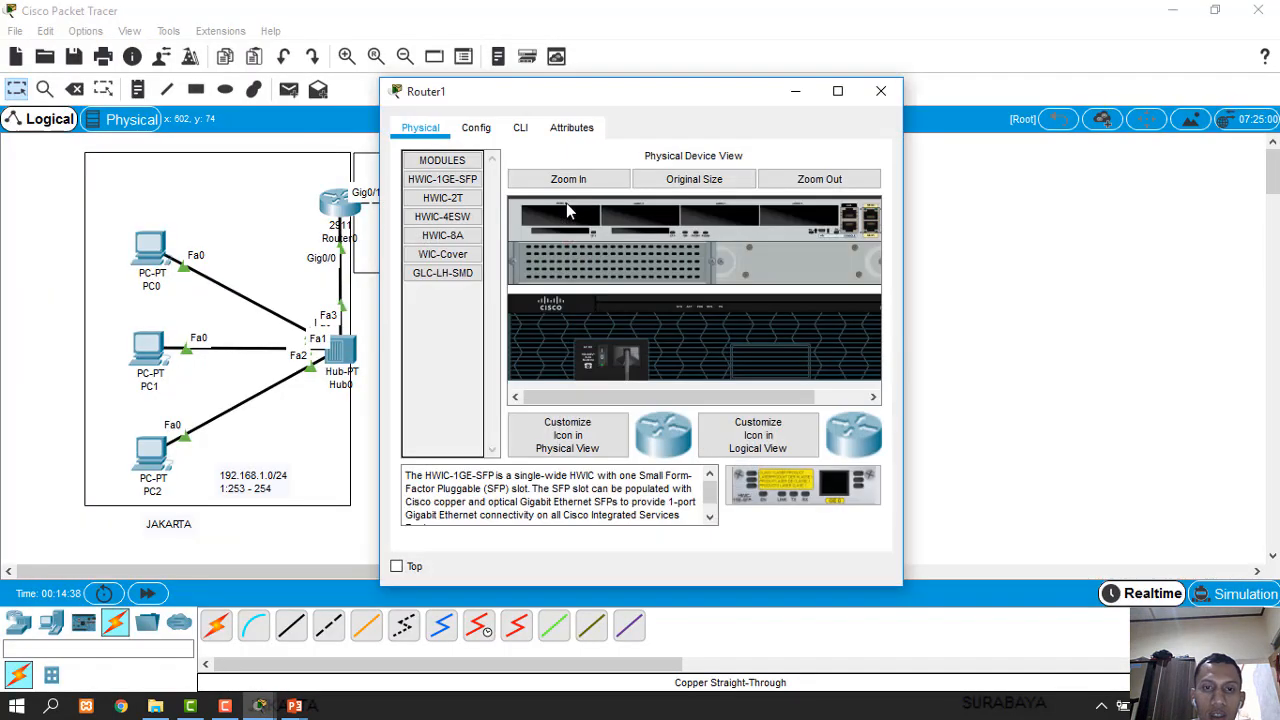
pyautogui.click(521, 128)
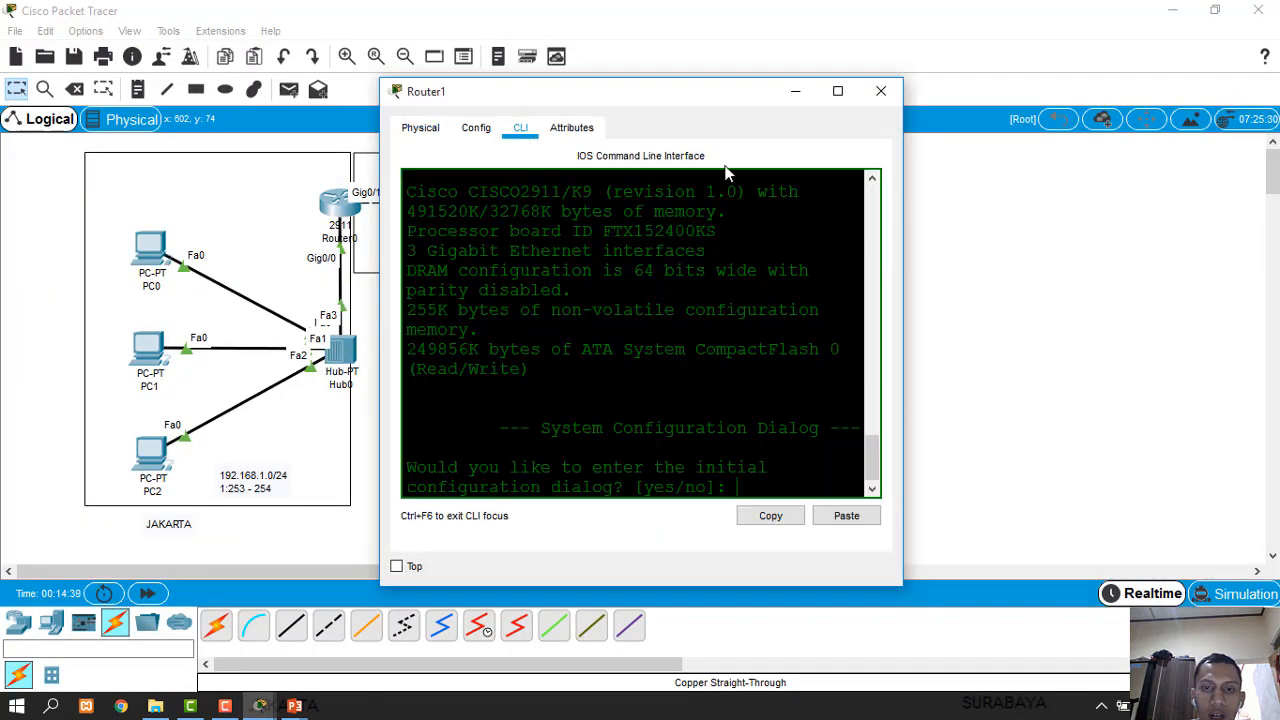
# Maximize Router1's window and answer no to the initial configuration dialog to reach the router prompt
pyautogui.click(838, 91)
pyautogui.write('no')
pyautogui.press('Return')
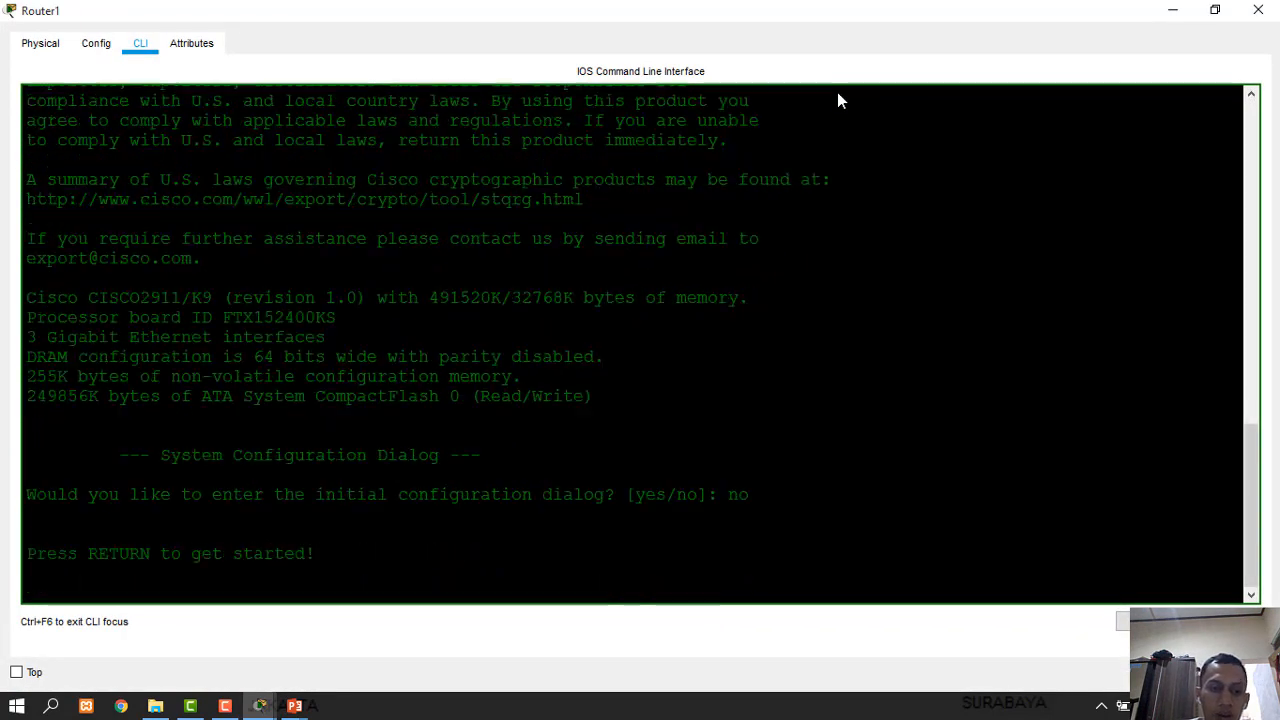
pyautogui.press('Return')
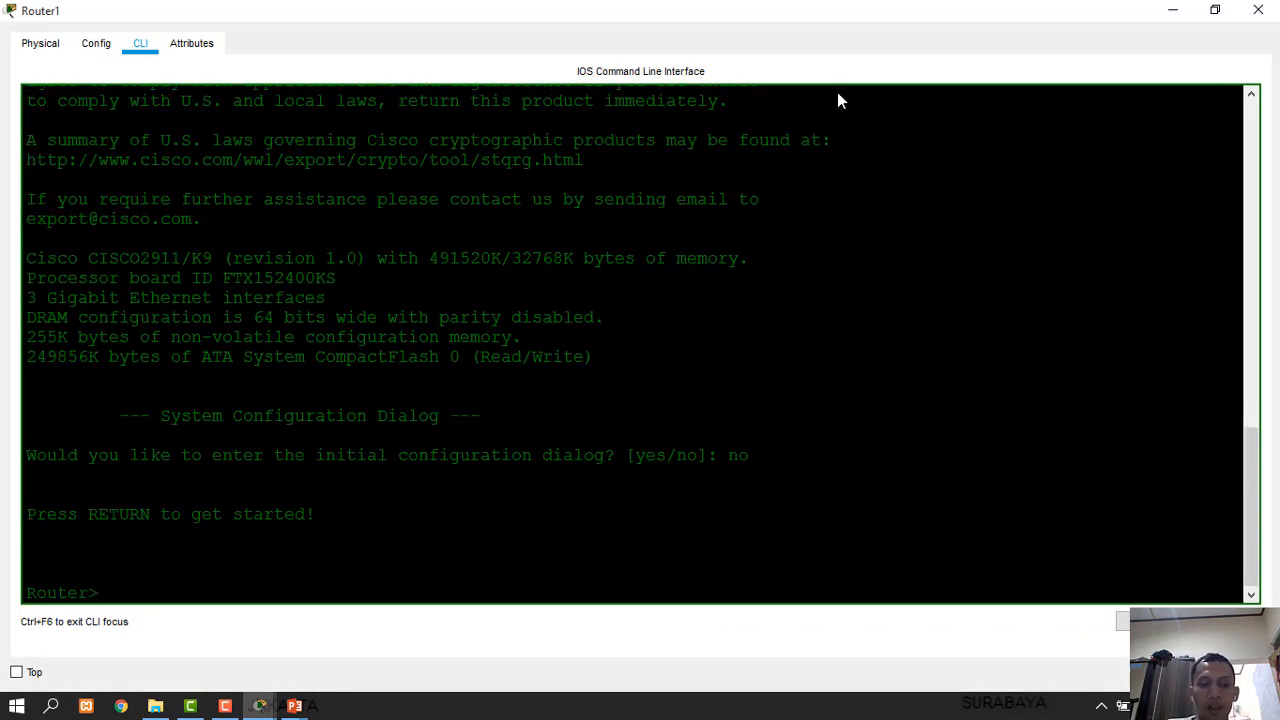
# Enter privileged mode on Router1 with enable and enter global configuration mode with conf t
pyautogui.write('ena')
pyautogui.press('Tab')
pyautogui.press('Return')
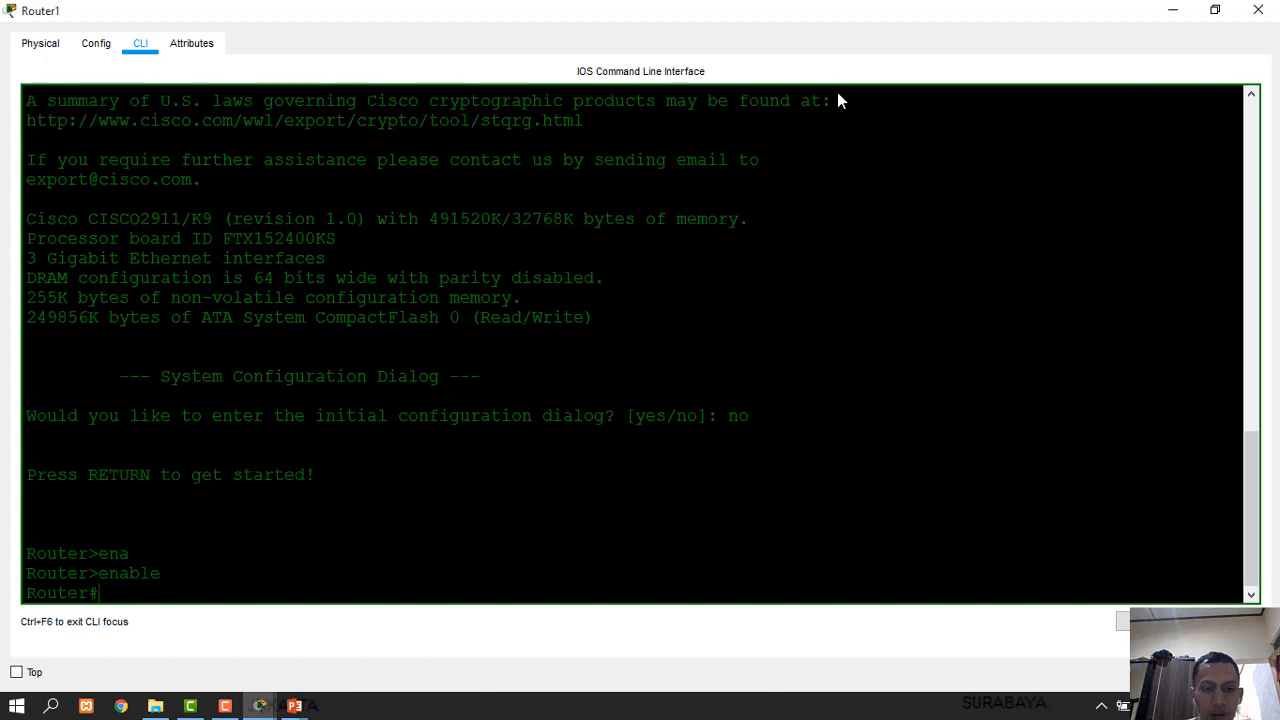
pyautogui.write('conf')
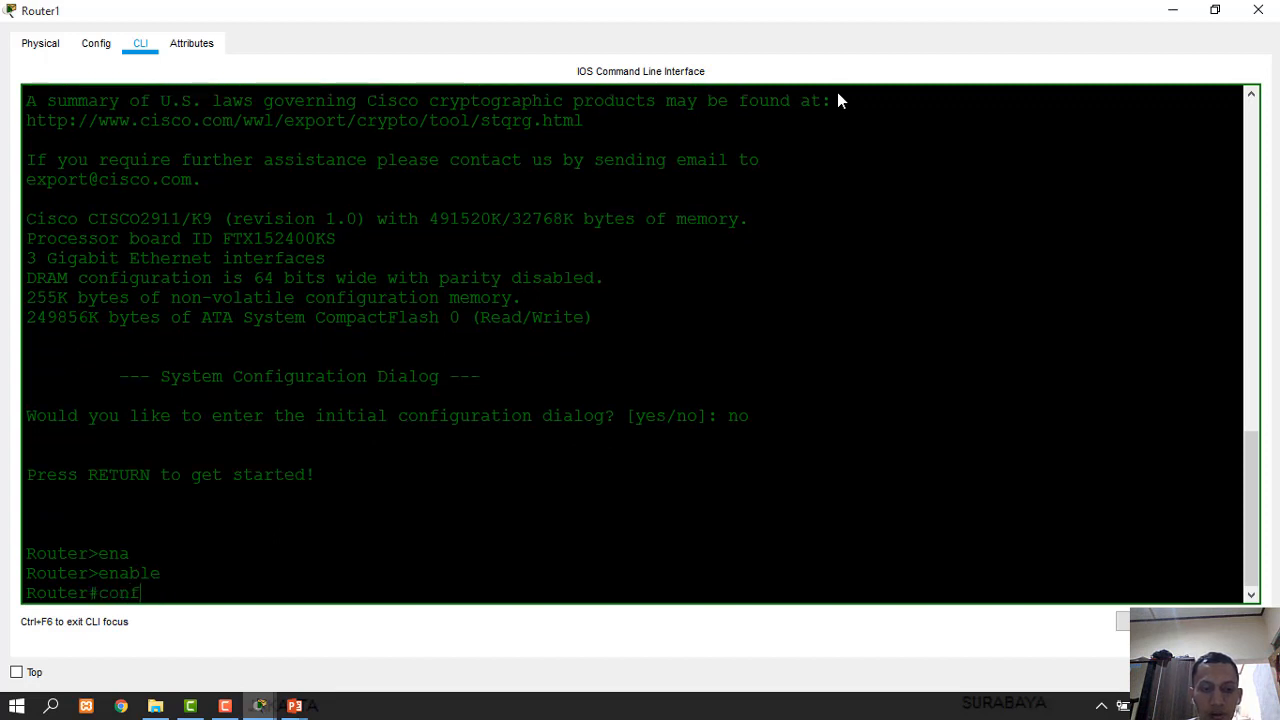
pyautogui.write(' t')
pyautogui.press('Return')
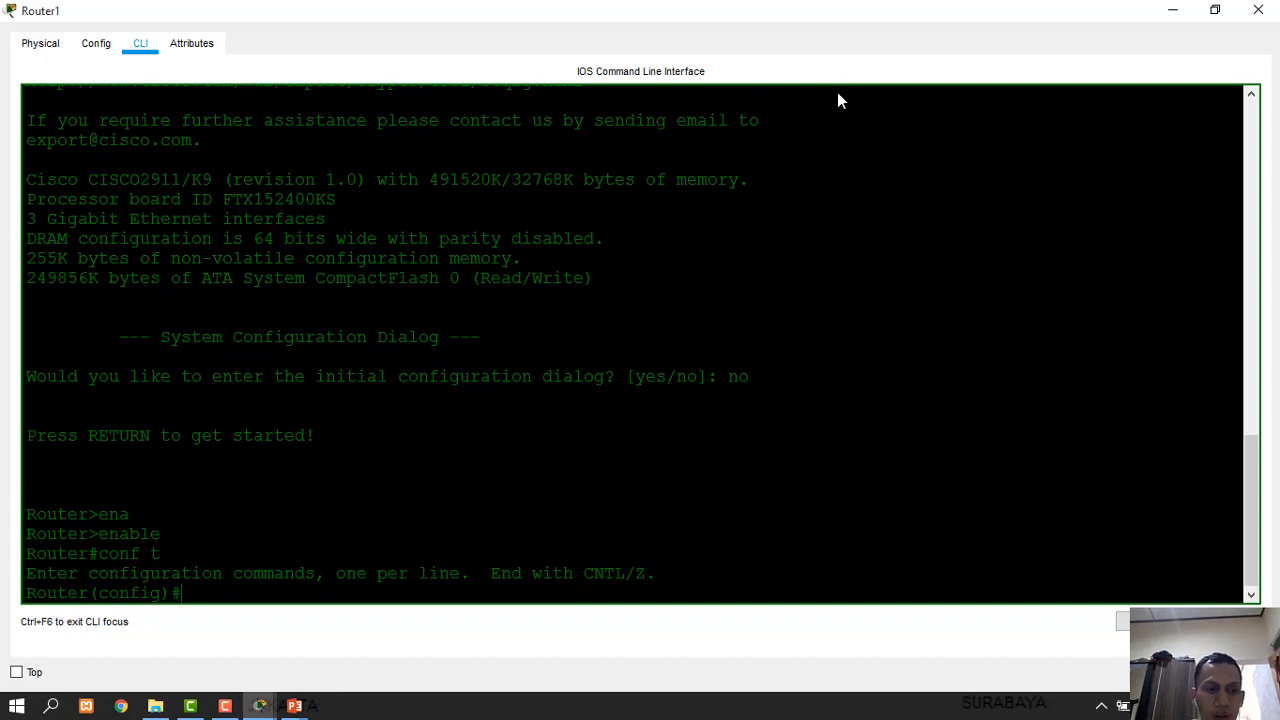
# Set Router1's hostname to rtr-sby
pyautogui.write('ho')
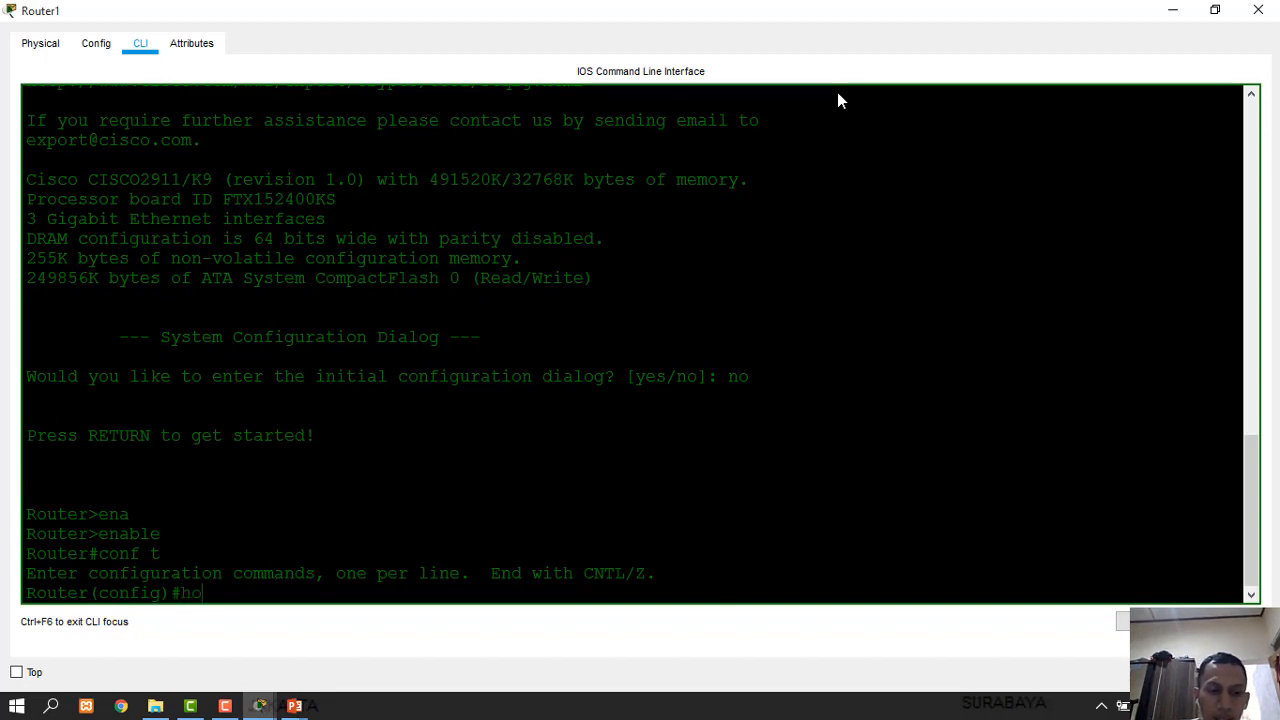
pyautogui.write('s')
pyautogui.press('Tab')
pyautogui.write('r')
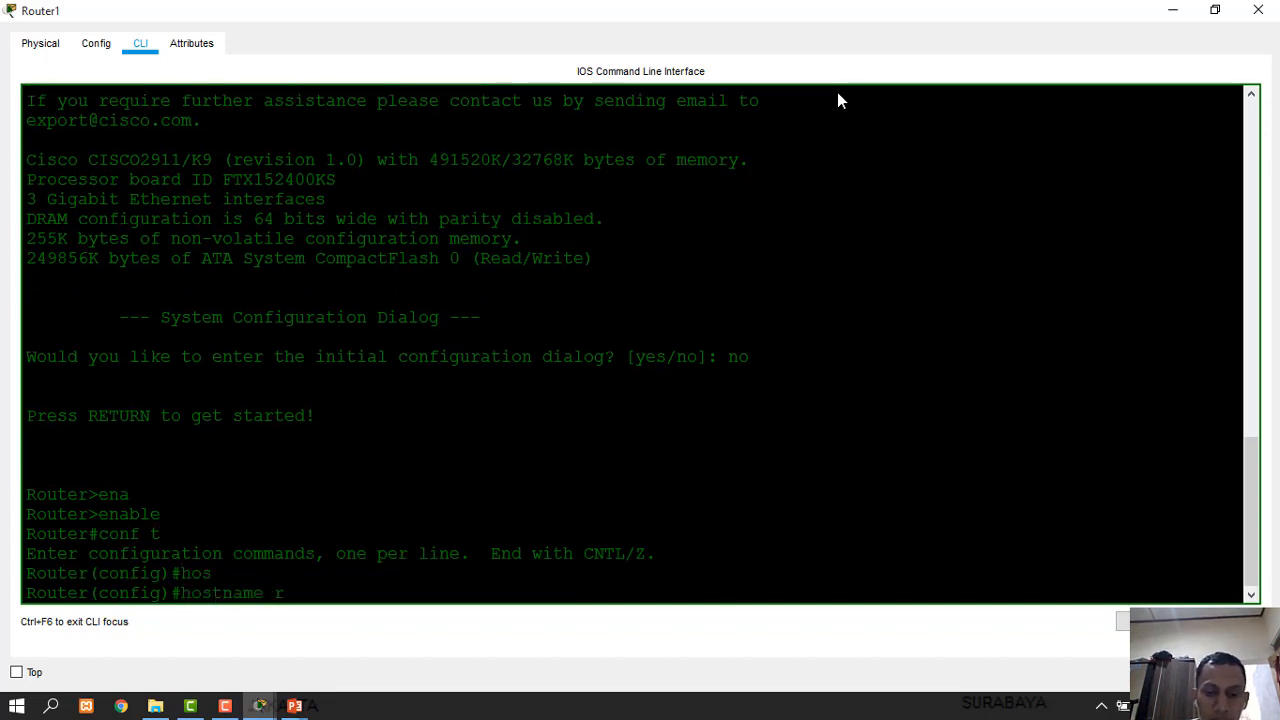
pyautogui.write('tr-sby')
pyautogui.press('Return')
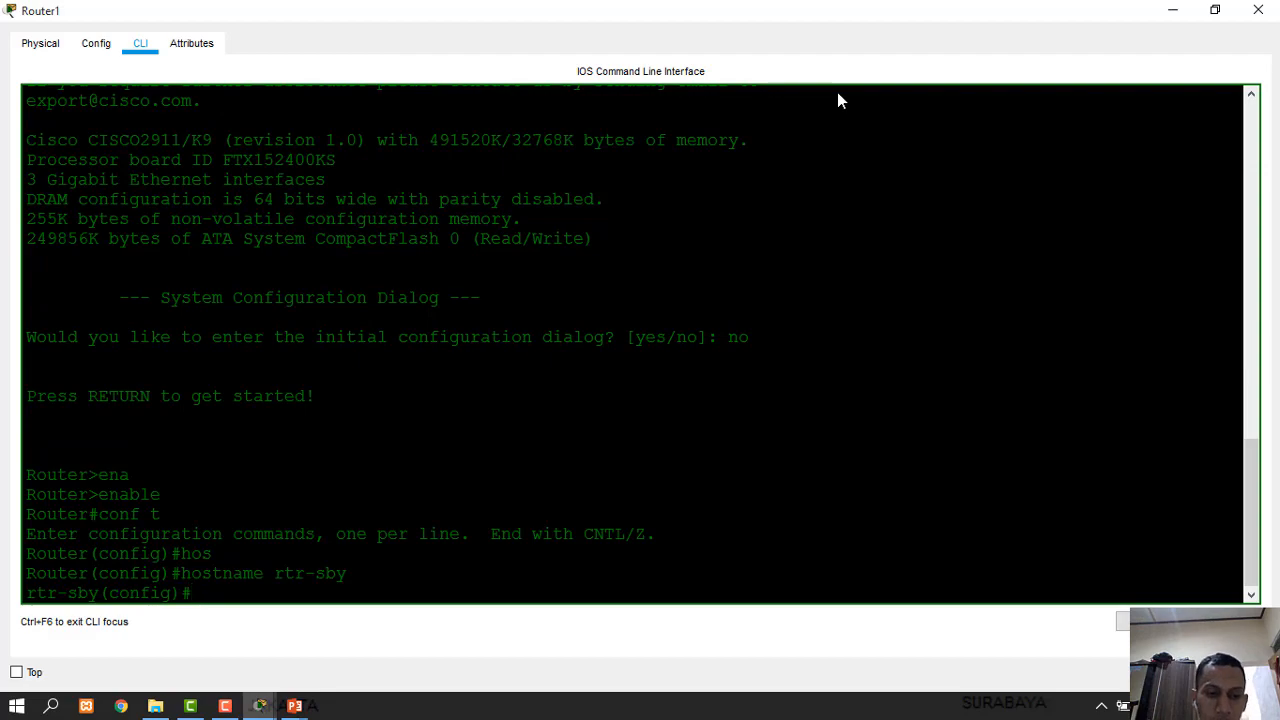
# Bring up Router0's command line in a maximized window and exit interface configuration to global configuration mode
pyautogui.moveTo(256, 708)
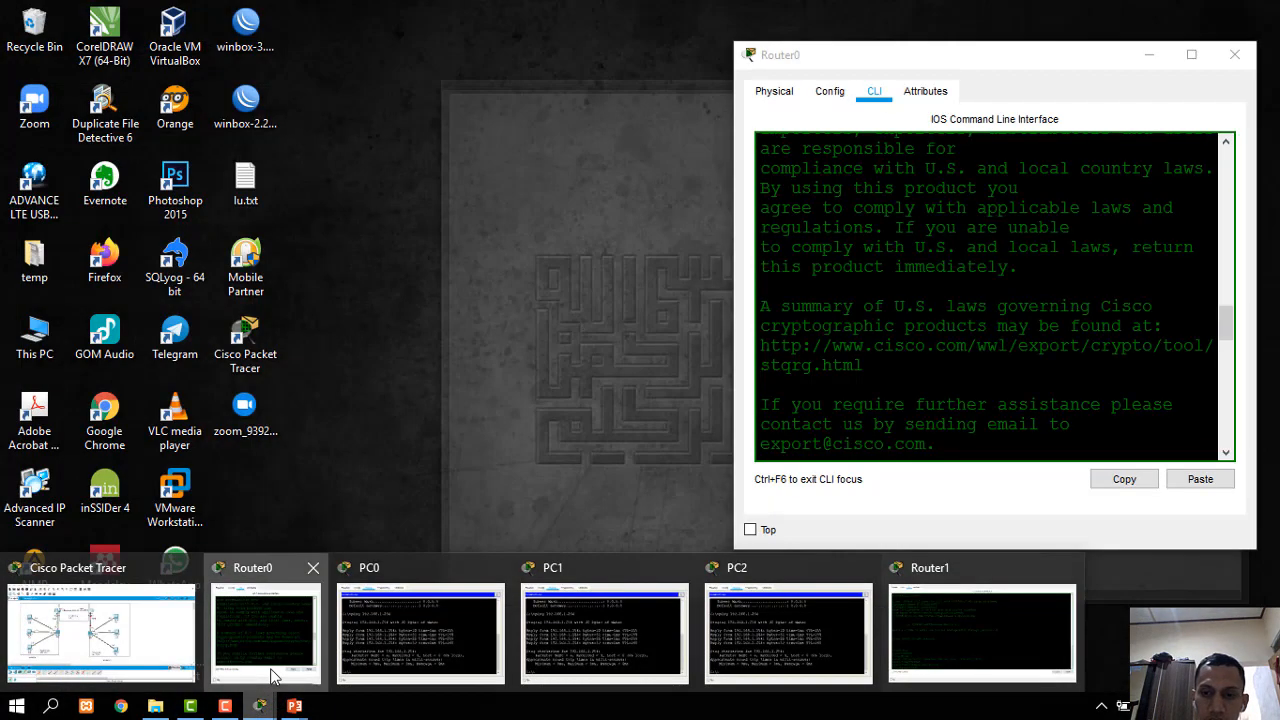
pyautogui.click(271, 678)
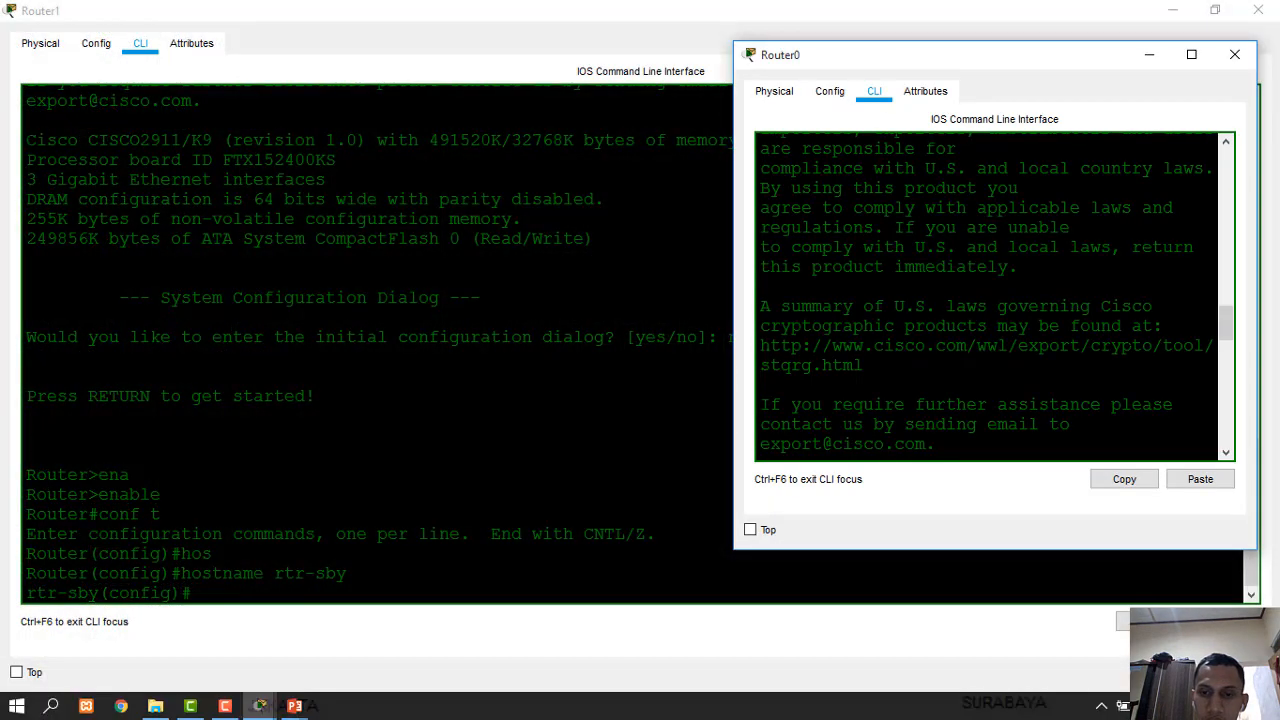
pyautogui.scroll(-10, 987, 300)
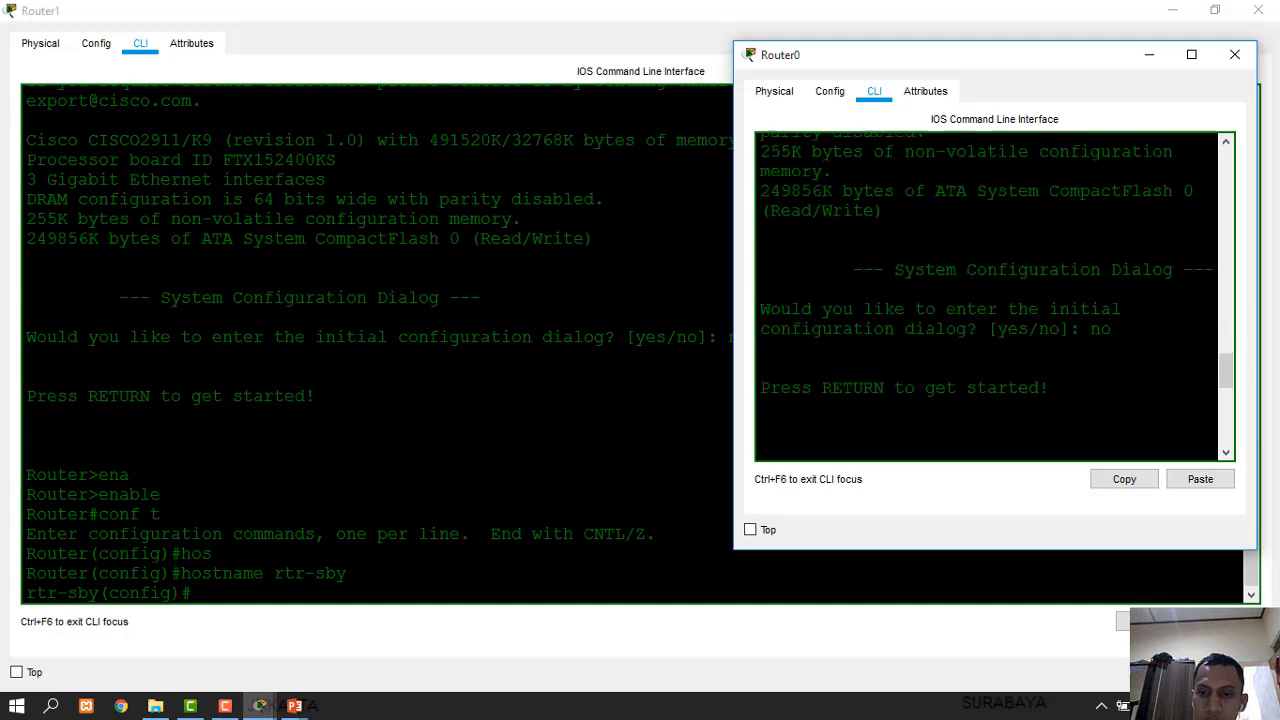
pyautogui.click(1191, 54)
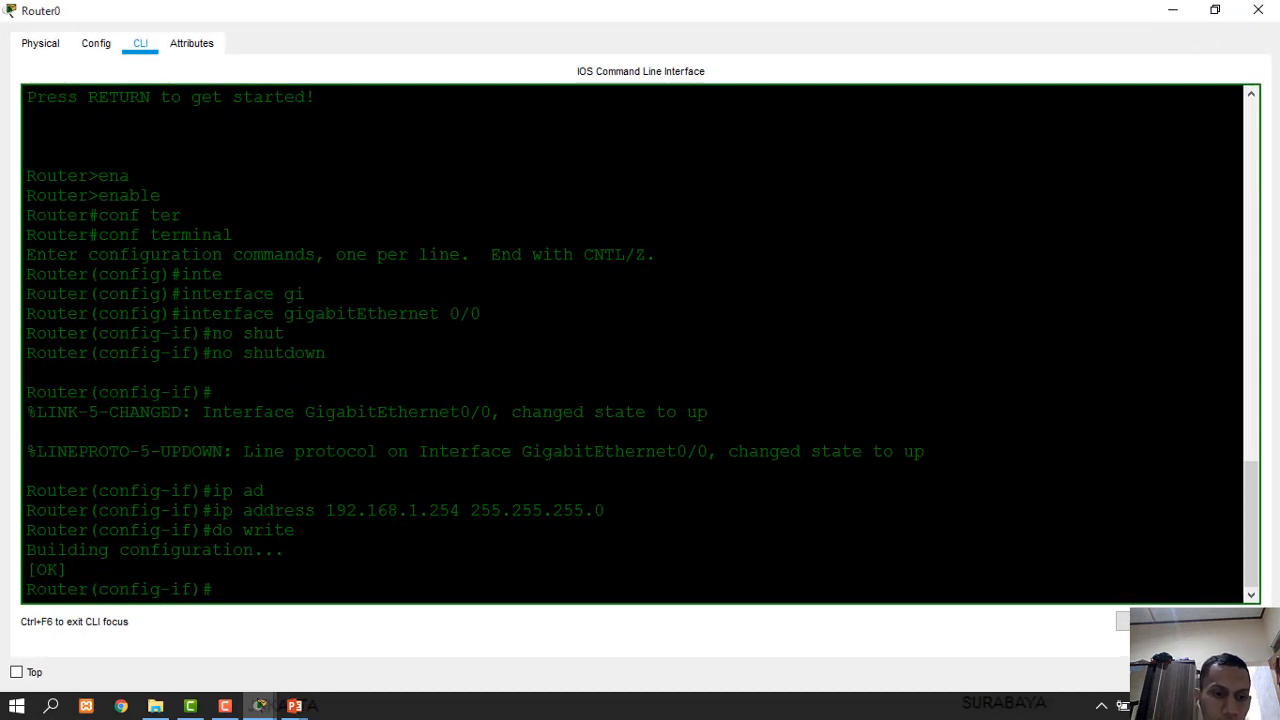
pyautogui.write('e')
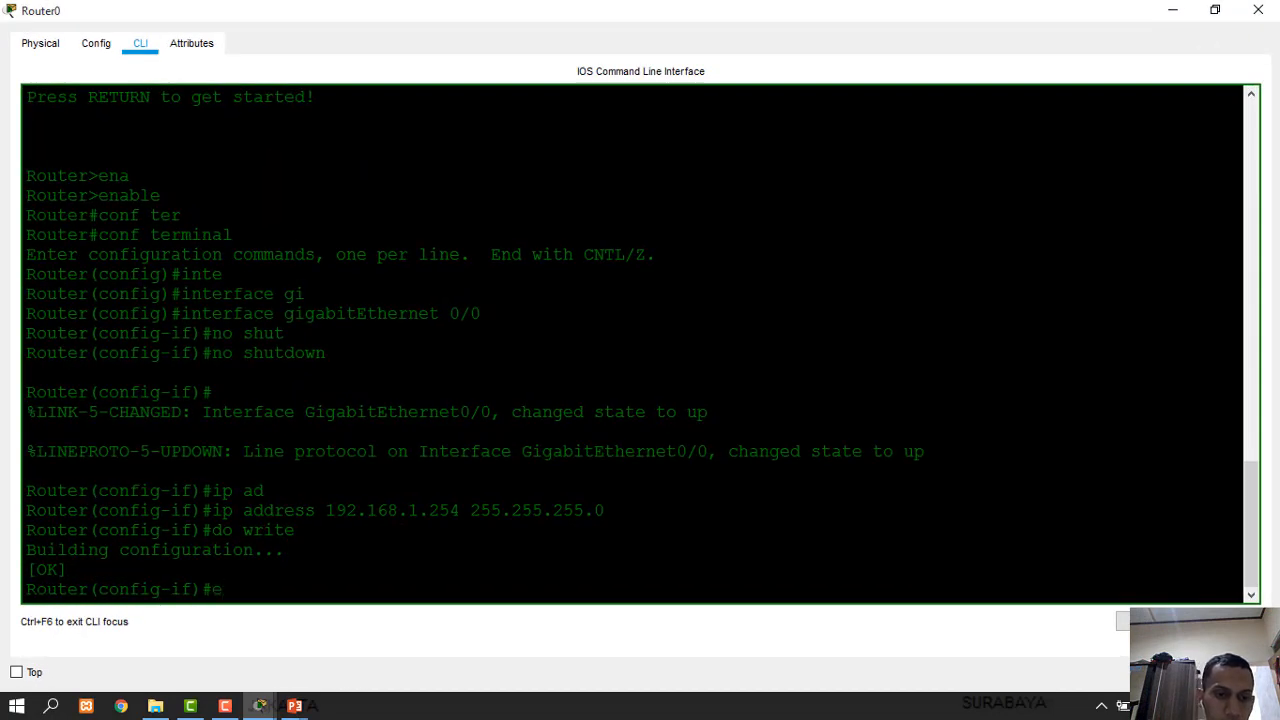
pyautogui.write('xit')
pyautogui.press('Return')
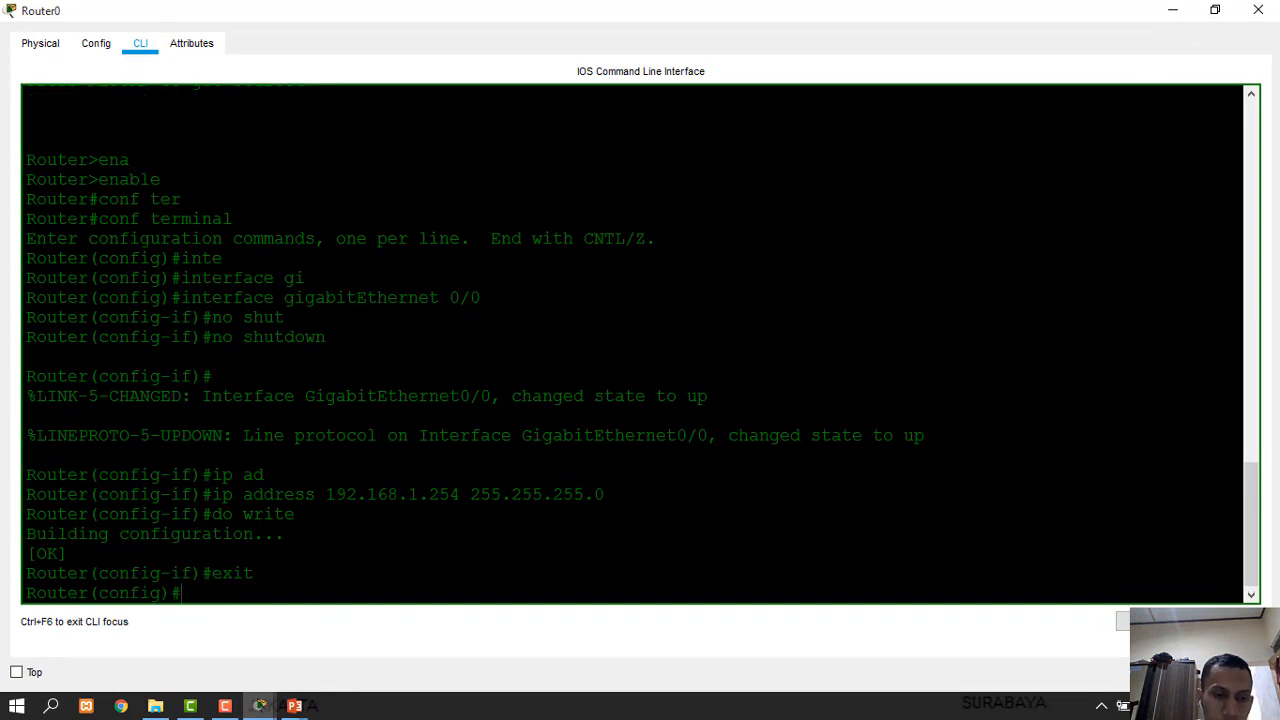
# Set Router0's hostname to rtr-jkt and minimize its window to return to Router1
pyautogui.write('hos')
pyautogui.press('Tab')
pyautogui.write('rtr')
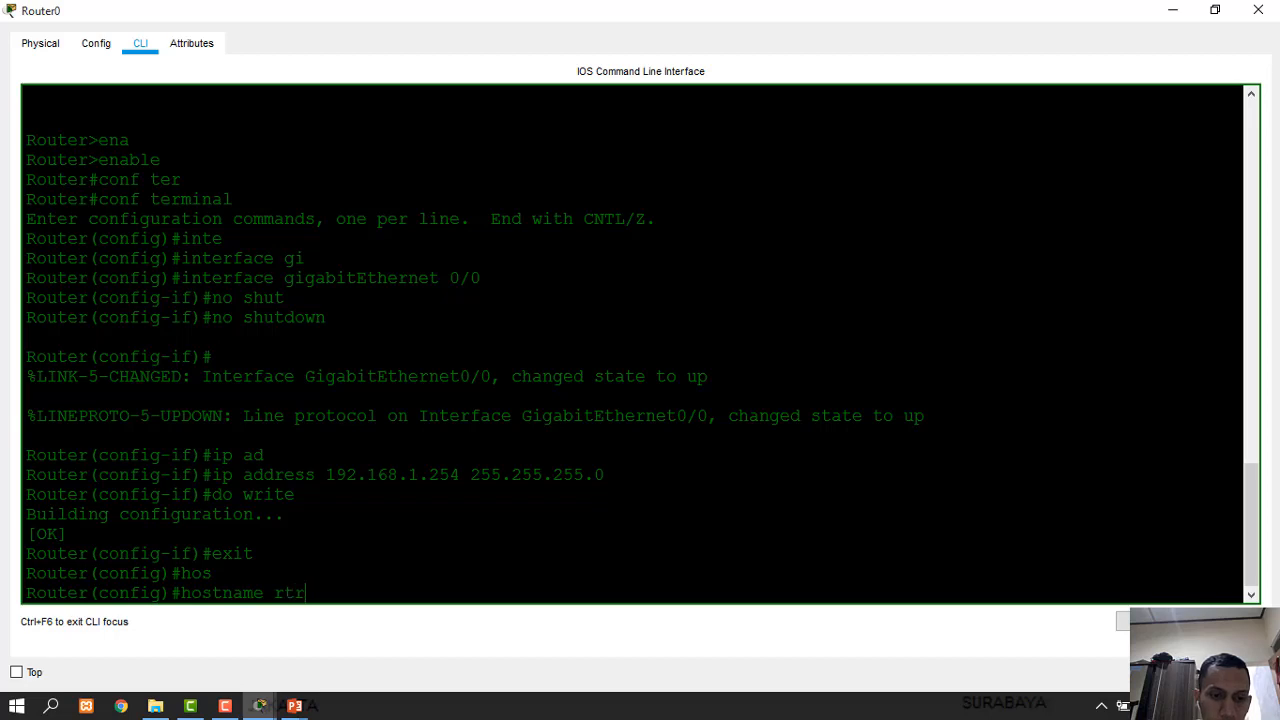
pyautogui.write('-jkt')
pyautogui.press('Return')
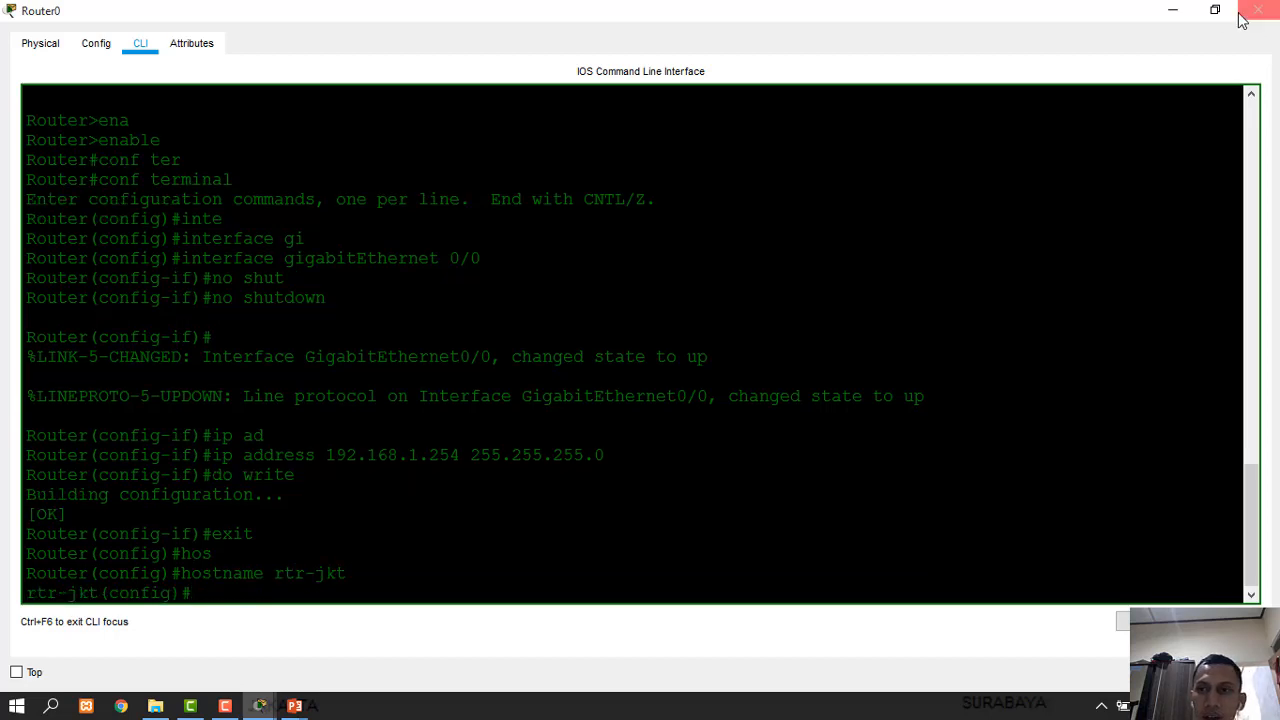
pyautogui.click(1176, 11)
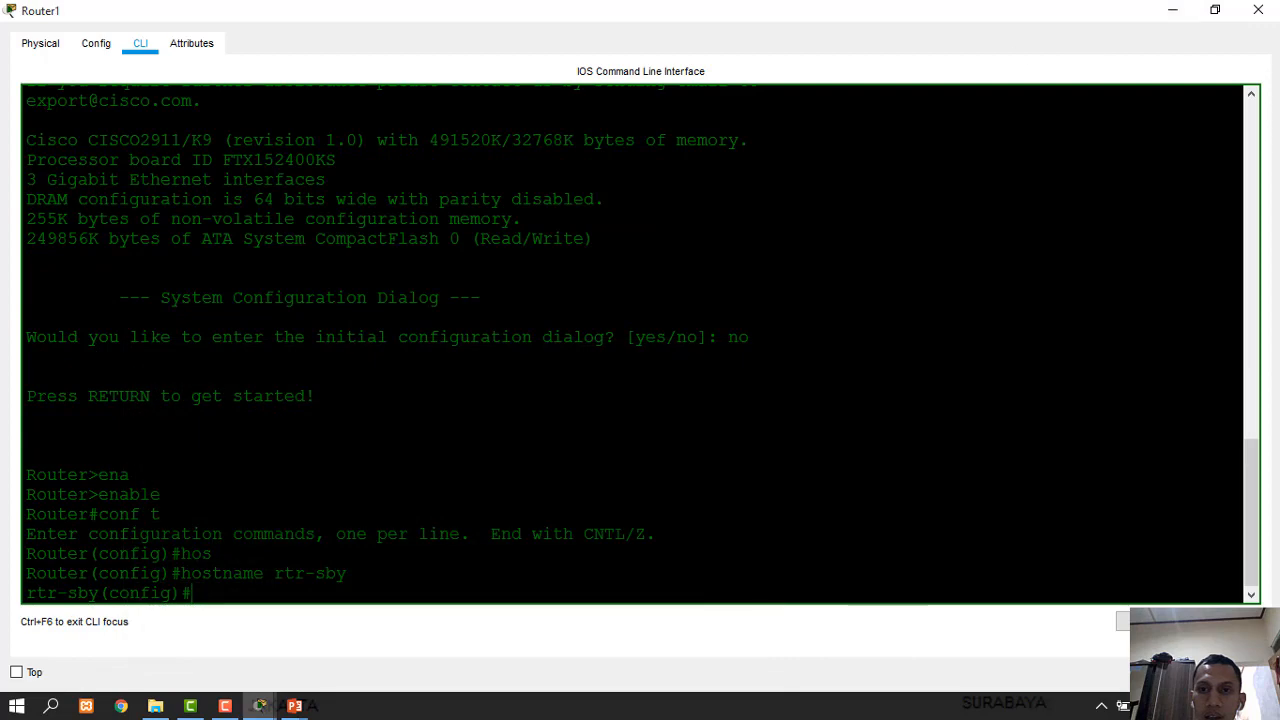
# Move Router1's window aside to examine the topology's interface labels and network addresses, and maximize the window again
pyautogui.doubleClick(490, 16)
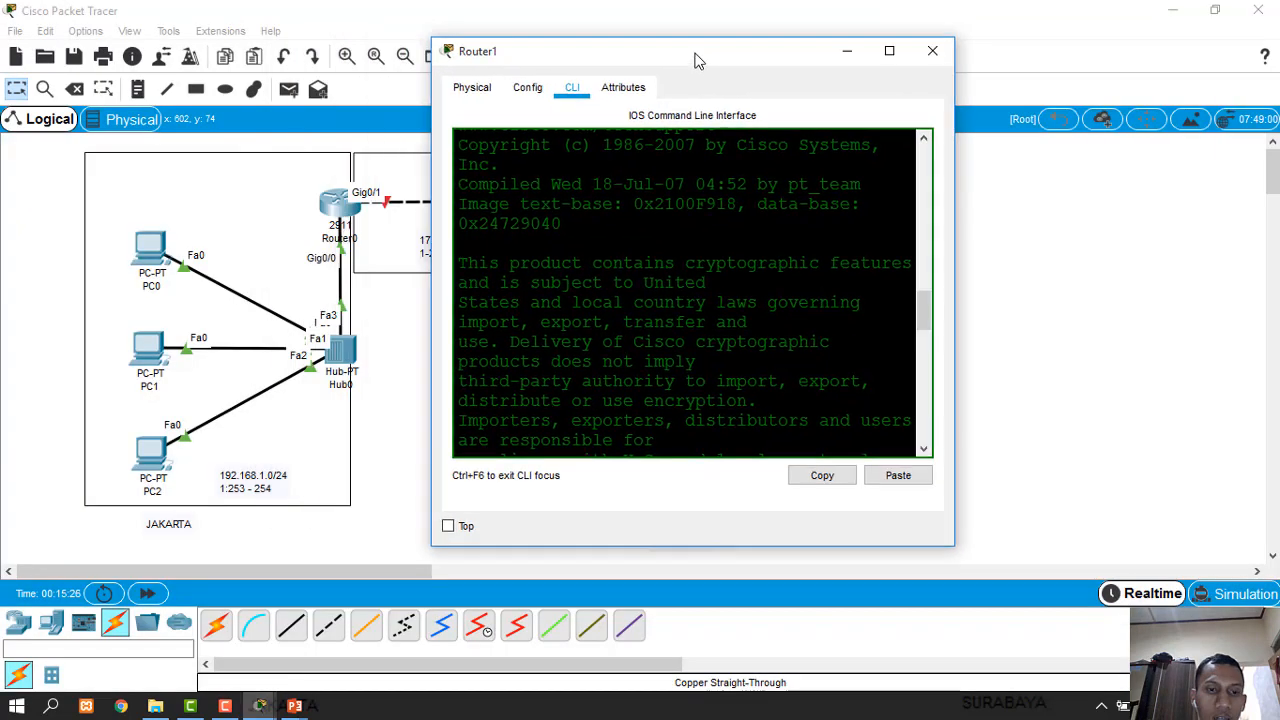
pyautogui.moveTo(694, 54); pyautogui.dragTo(700, 62)
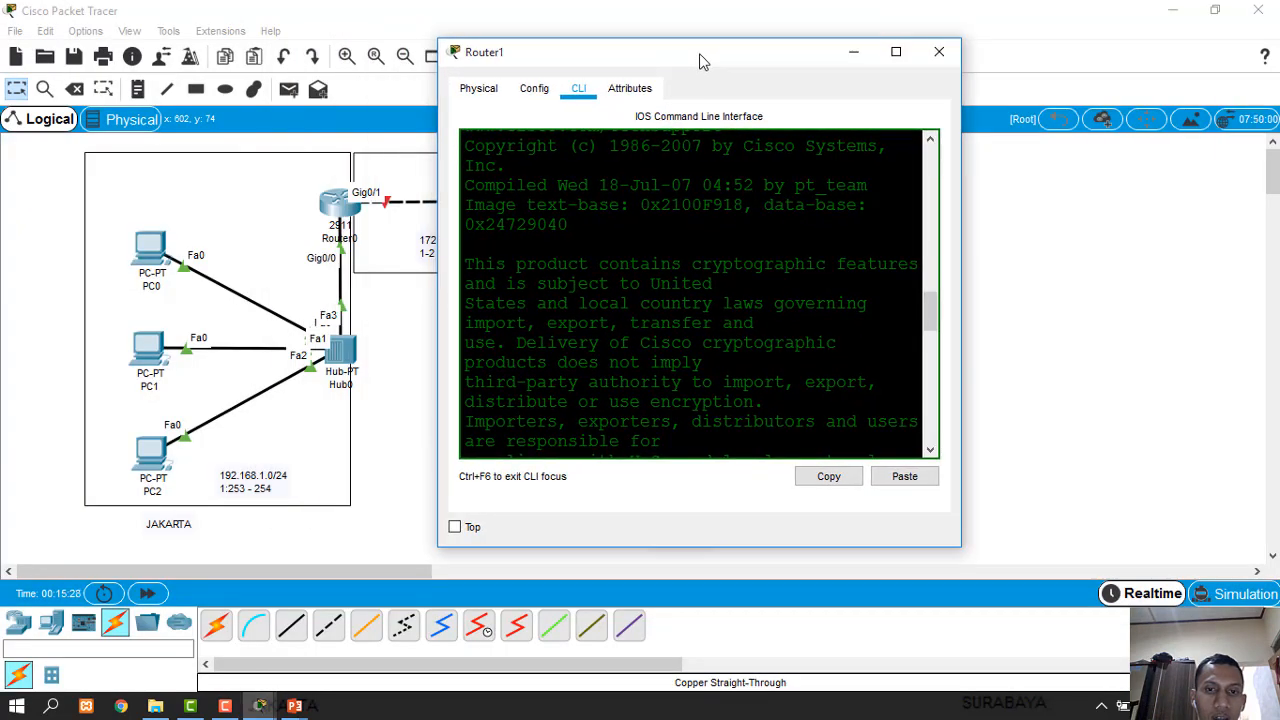
pyautogui.doubleClick(700, 57)
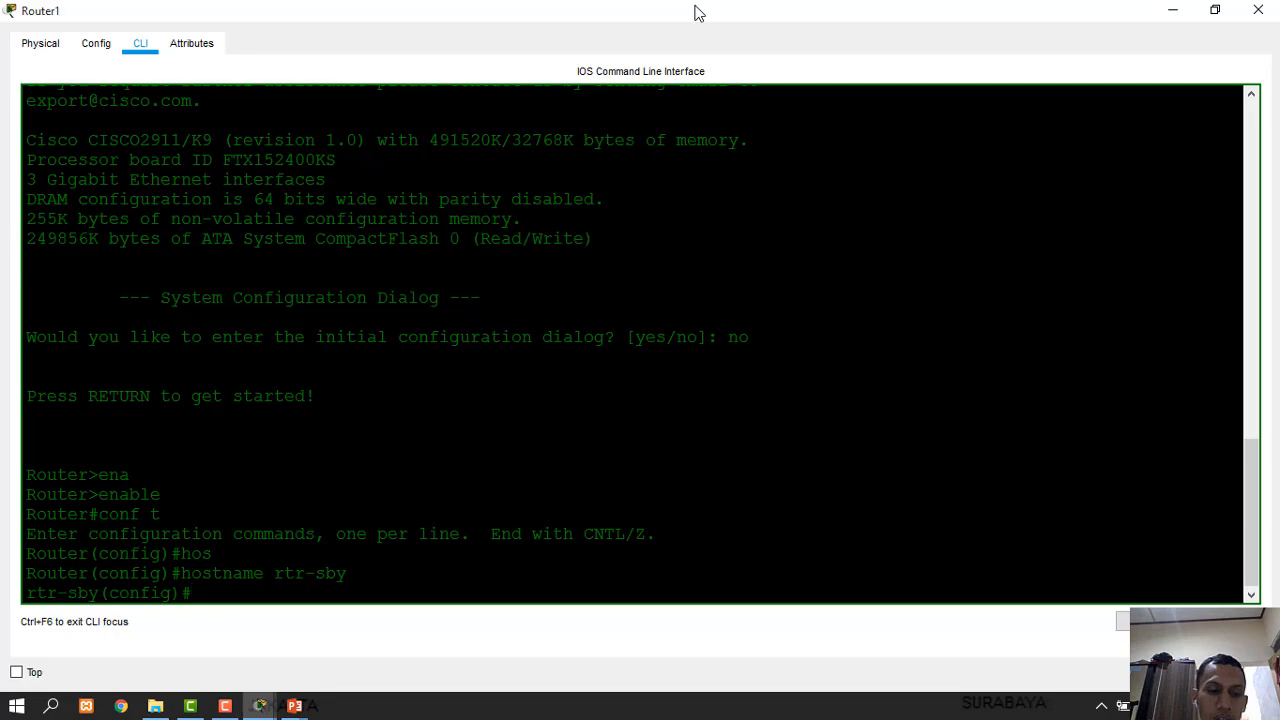
pyautogui.moveTo(697, 13); pyautogui.dragTo(950, 128)
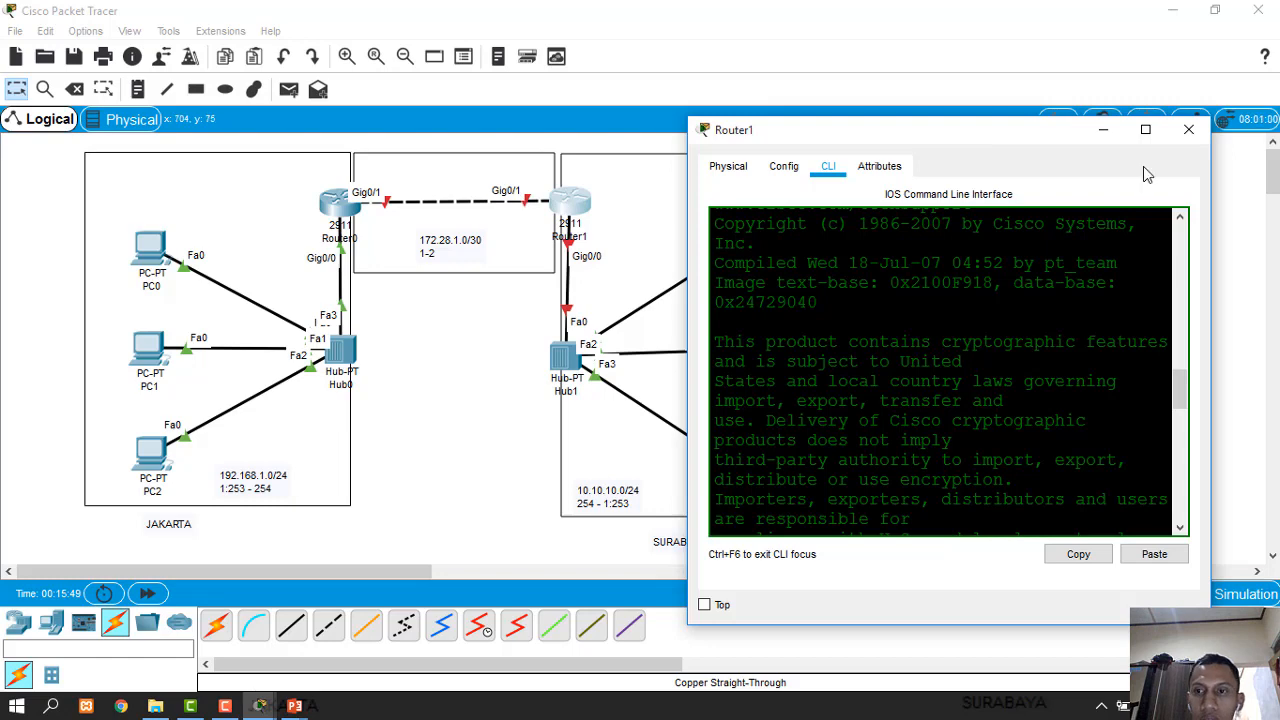
pyautogui.click(1146, 129)
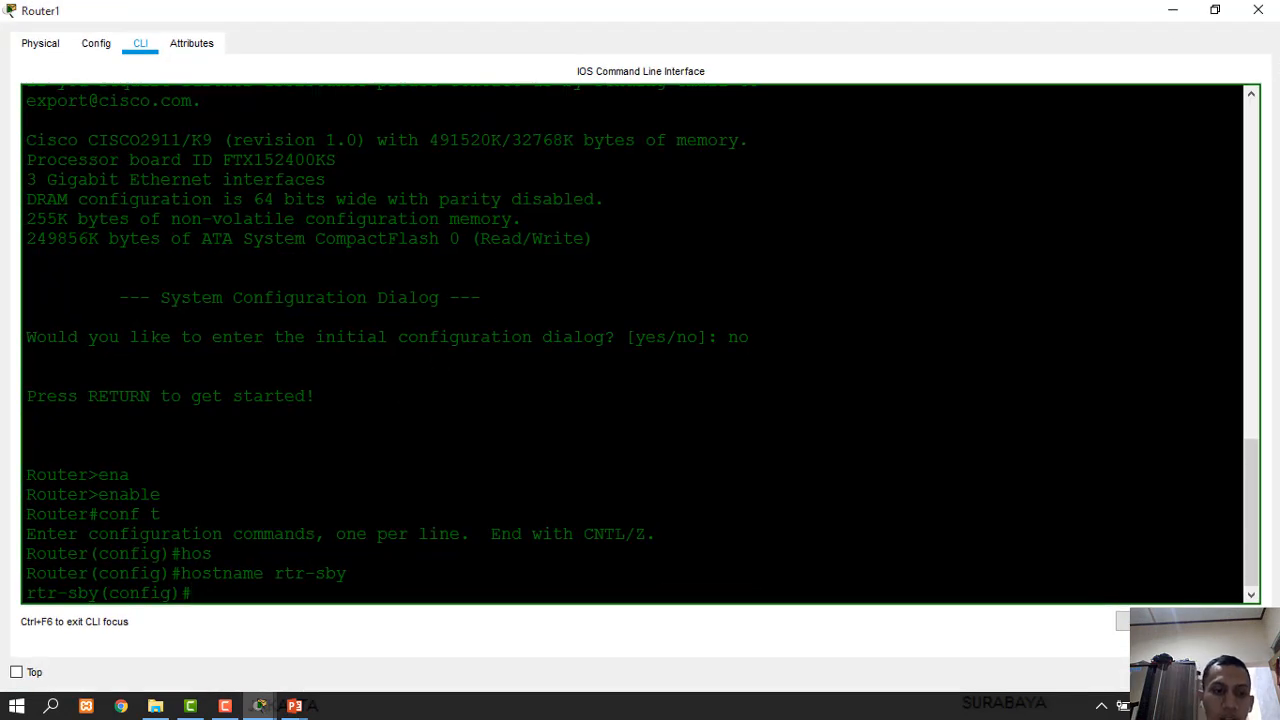
# Enter configuration of interface gigabitEthernet 0/0 on rtr-sby and enable it with no shutdown
pyautogui.write('inte')
pyautogui.press('Tab')
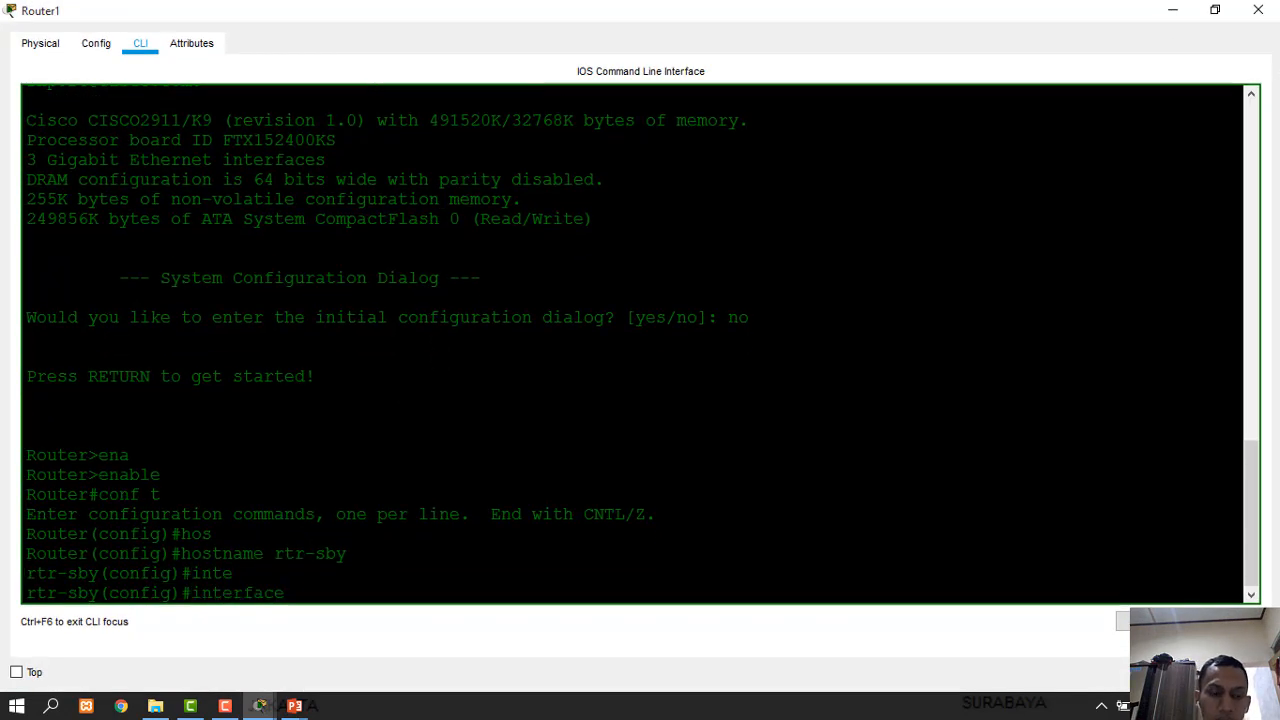
pyautogui.write('gi')
pyautogui.press('Tab')
pyautogui.write('0/0')
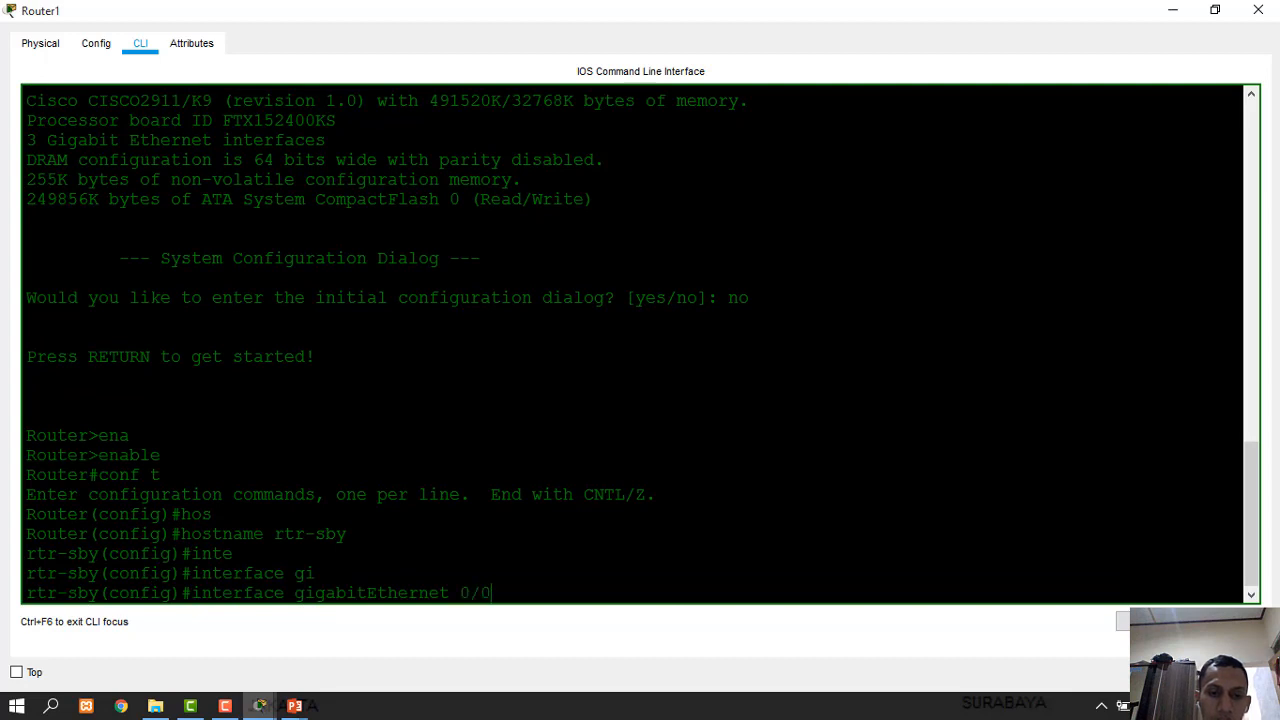
pyautogui.press('Return')
pyautogui.write('nfig-if)#n')
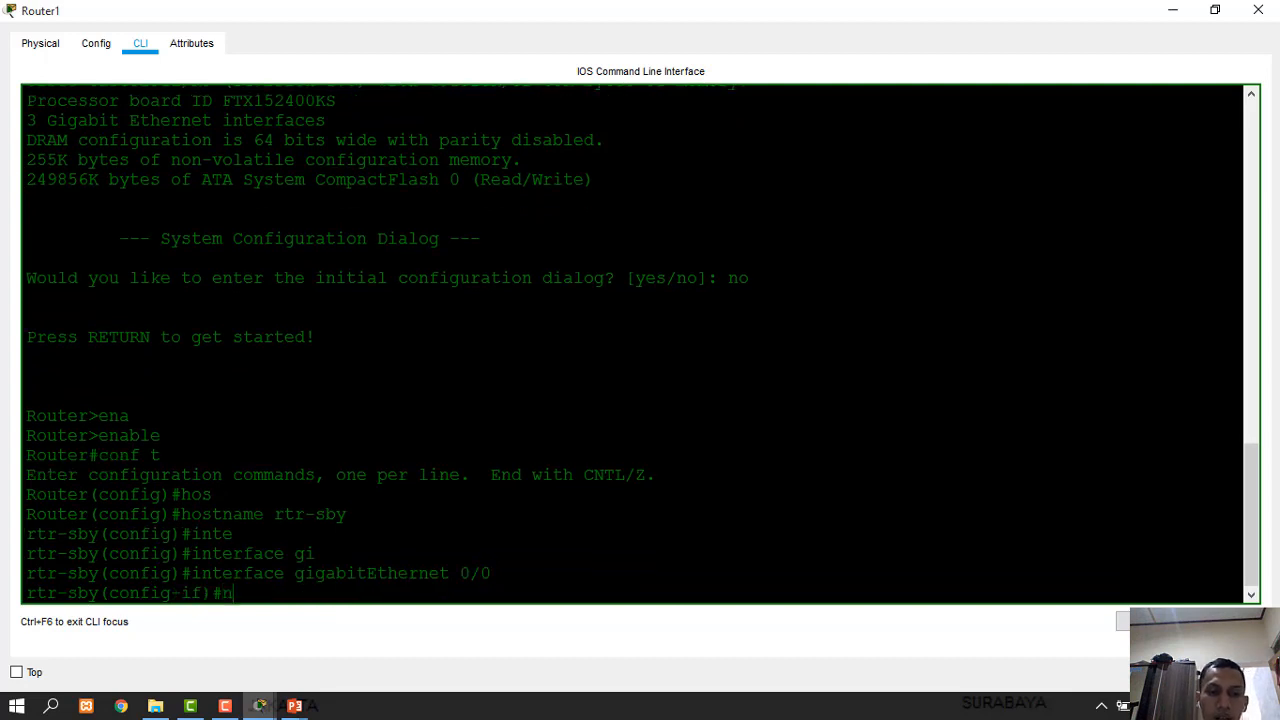
pyautogui.write('o shu')
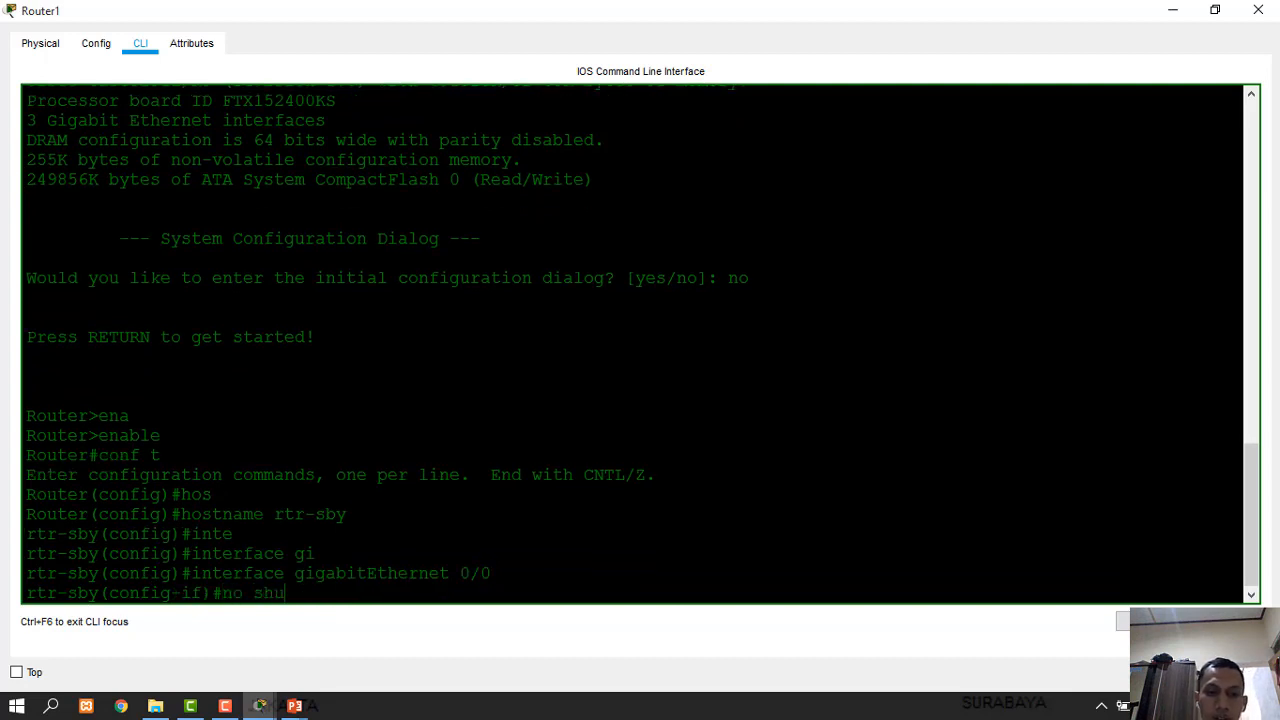
pyautogui.write('t')
pyautogui.press('Tab')
pyautogui.press('Return')
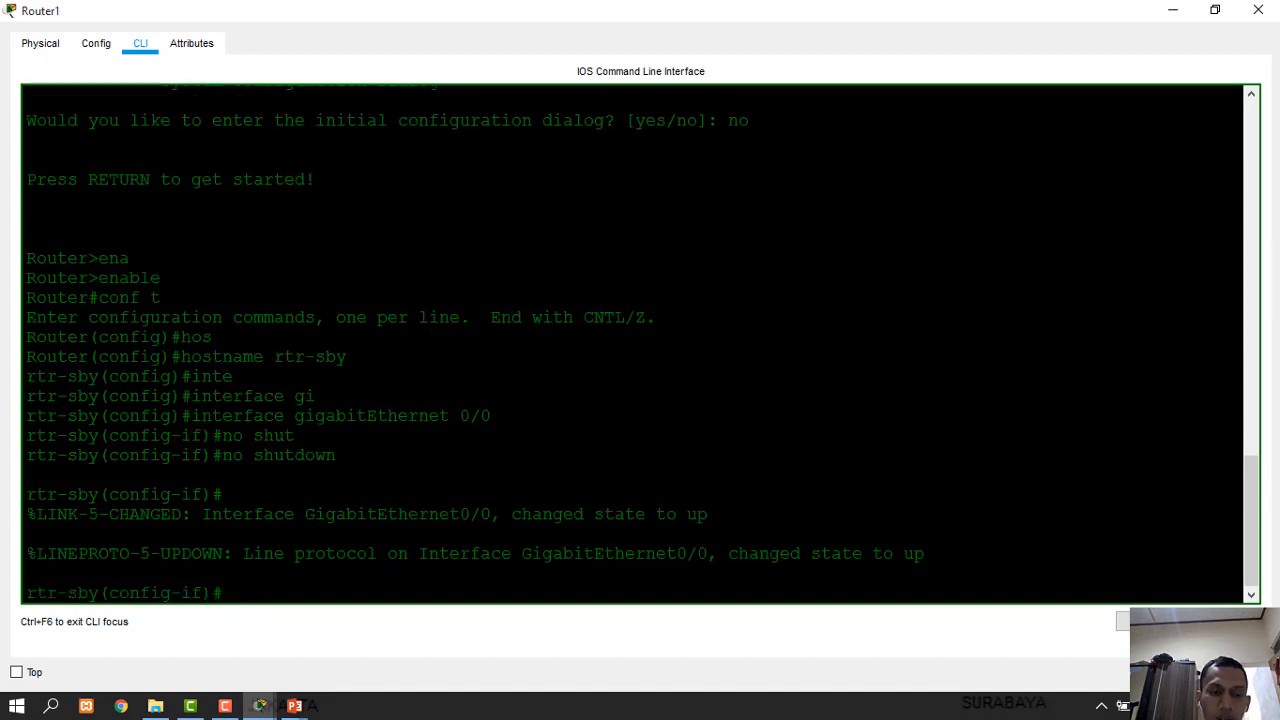
# Assign IP address 10.10.10.254 with mask 255.255.255.0 to rtr-sby's gigabitEthernet 0/0 interface
pyautogui.write('ip ad')
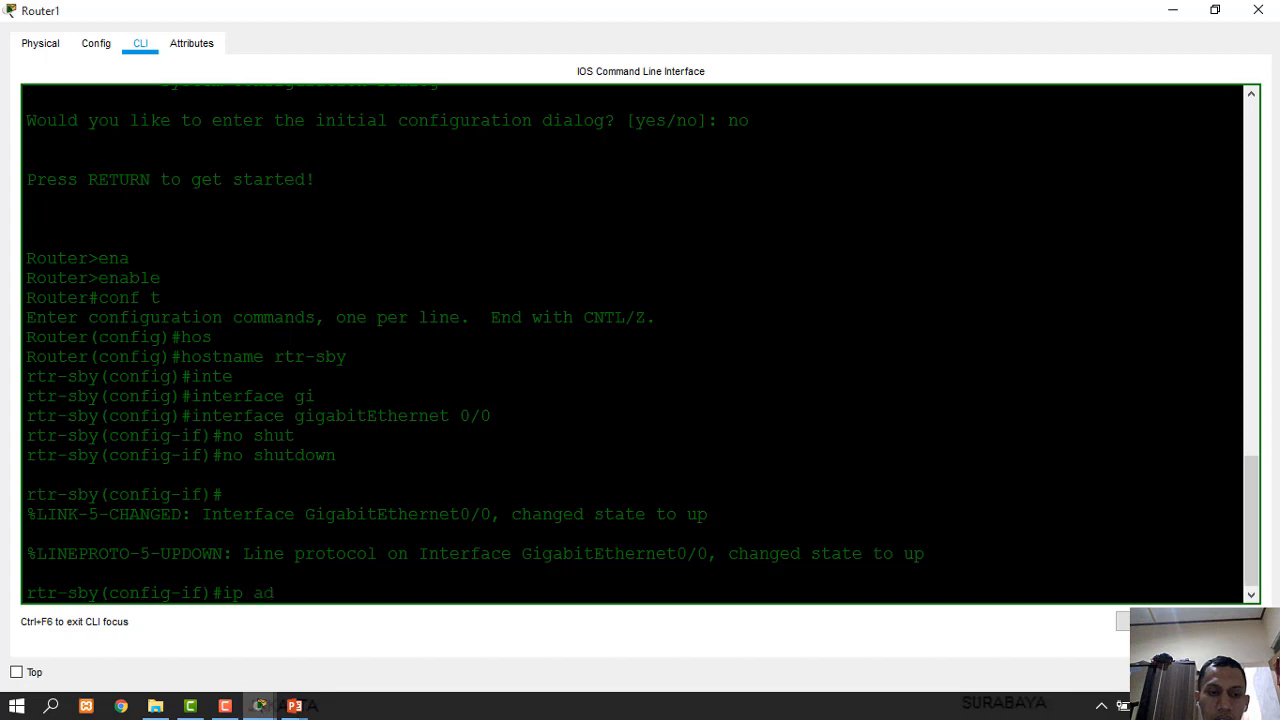
pyautogui.press('Tab')
pyautogui.write('10.10')
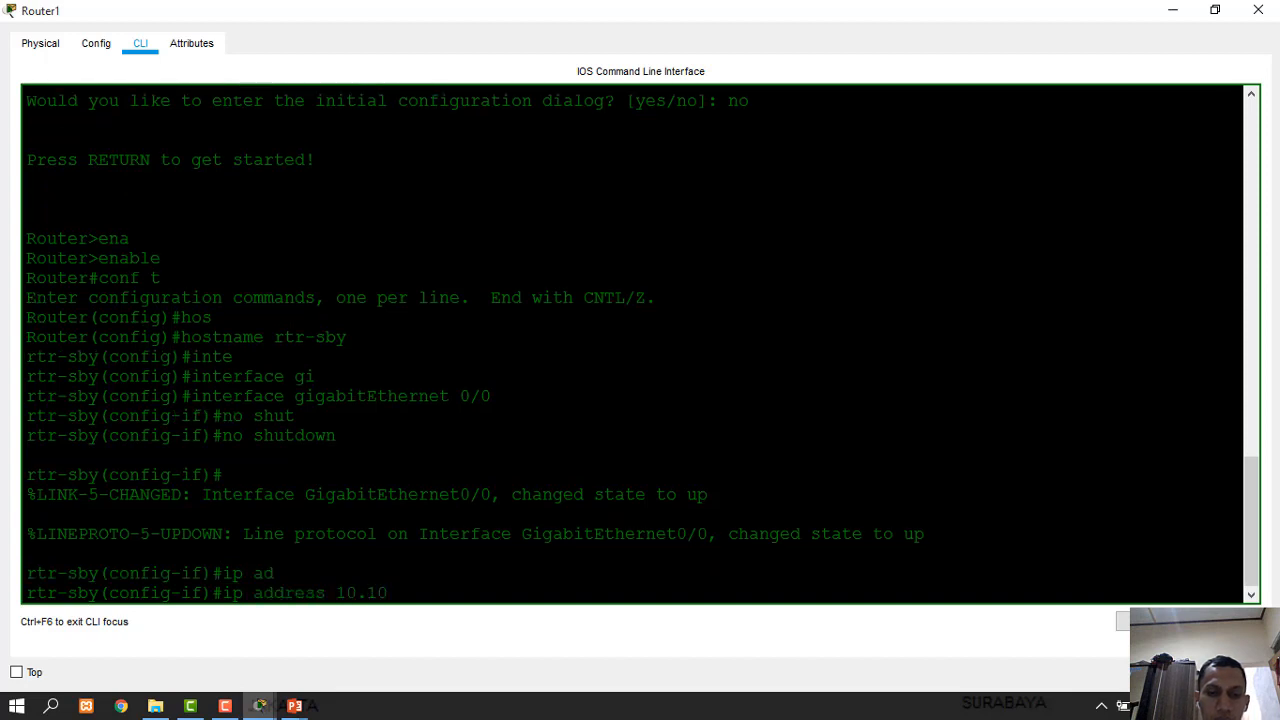
pyautogui.write('.10.25')
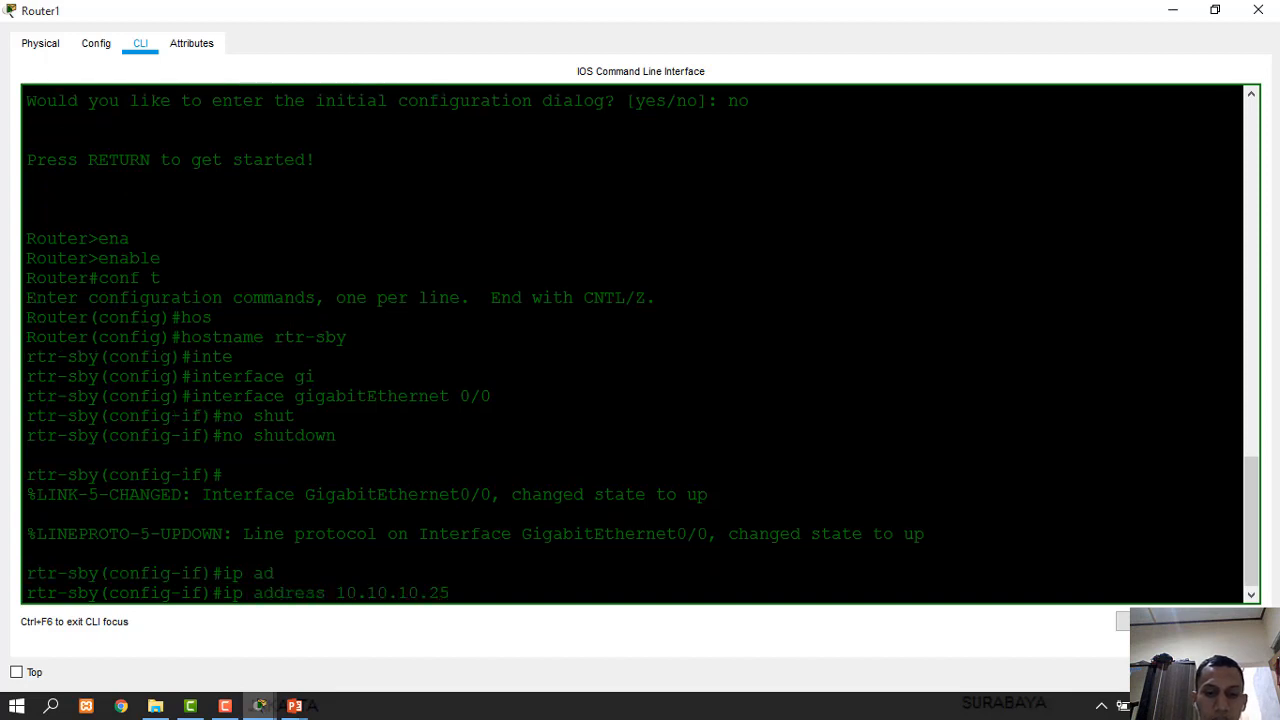
pyautogui.write('4 255.2')
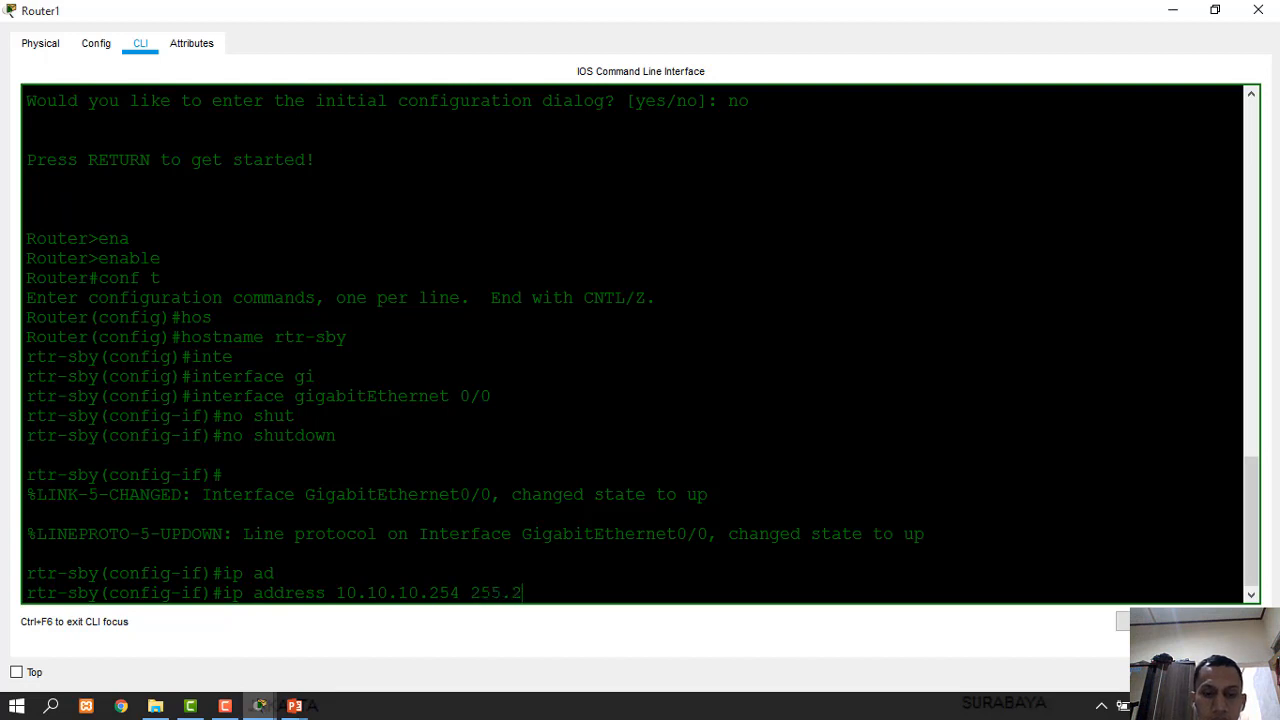
pyautogui.write('55.255.')
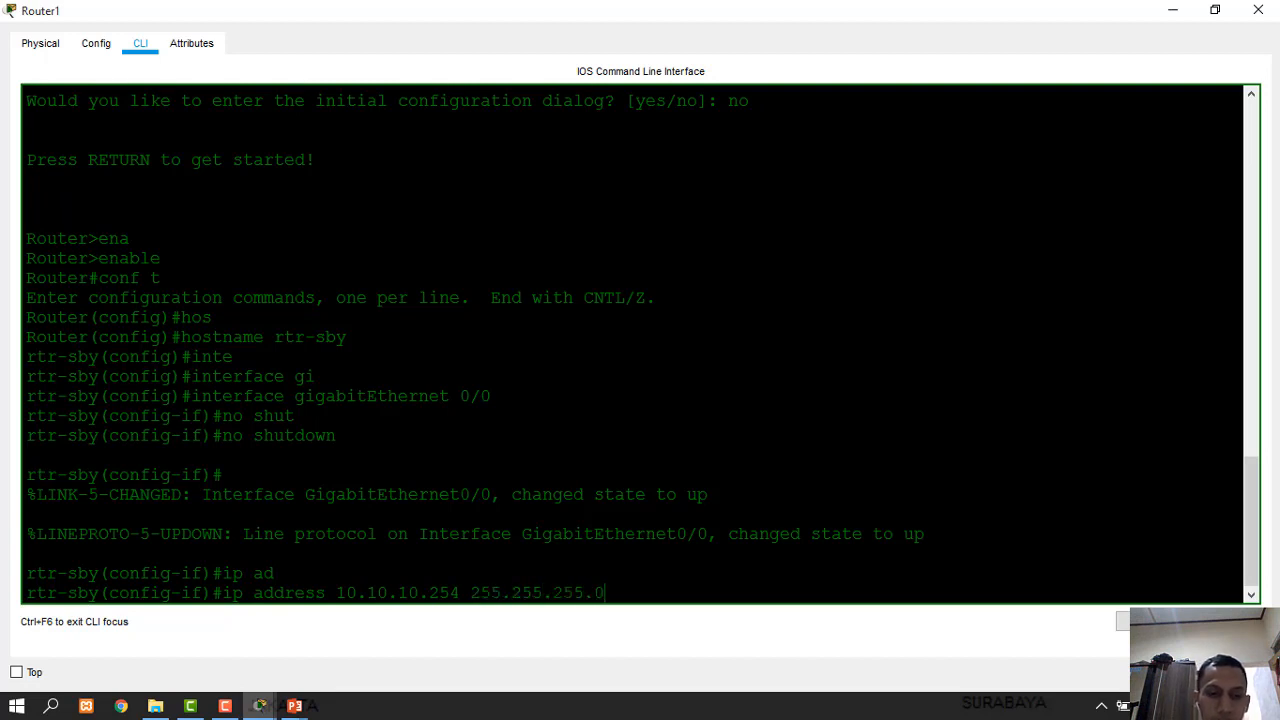
pyautogui.write('0')
pyautogui.press('Return')
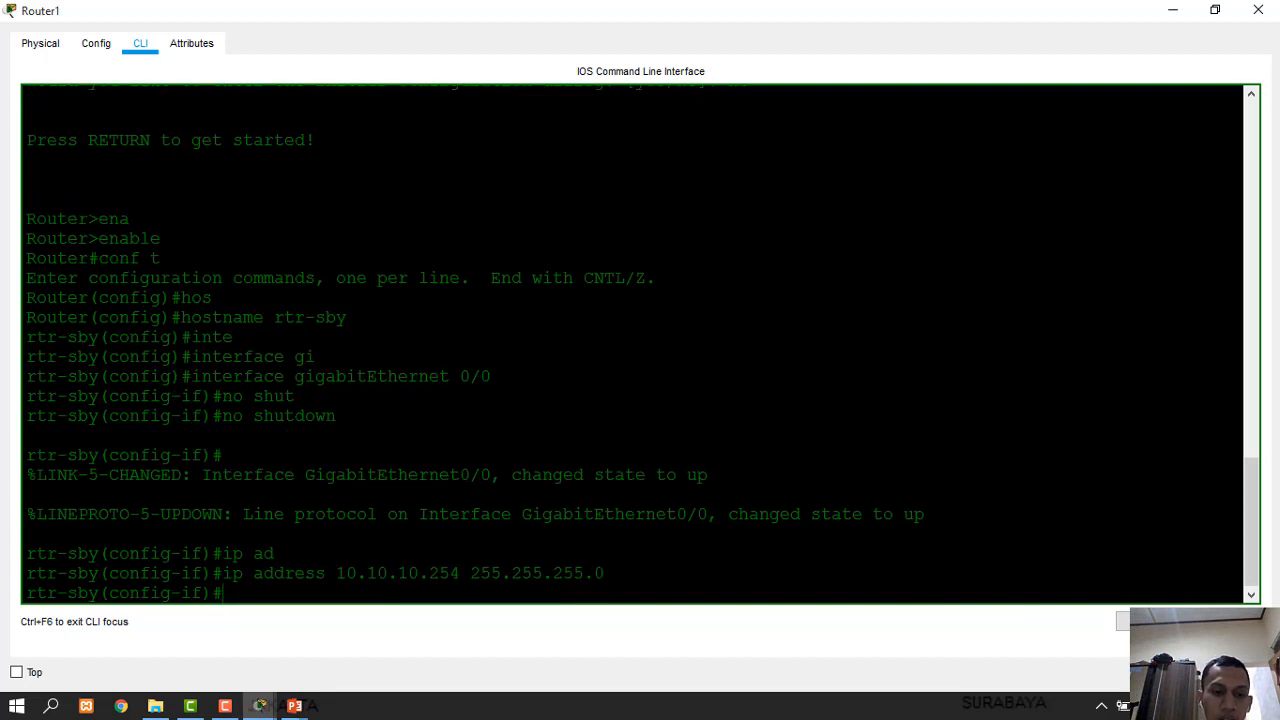
# Save rtr-sby's configuration with the do write command
pyautogui.write('do wr')
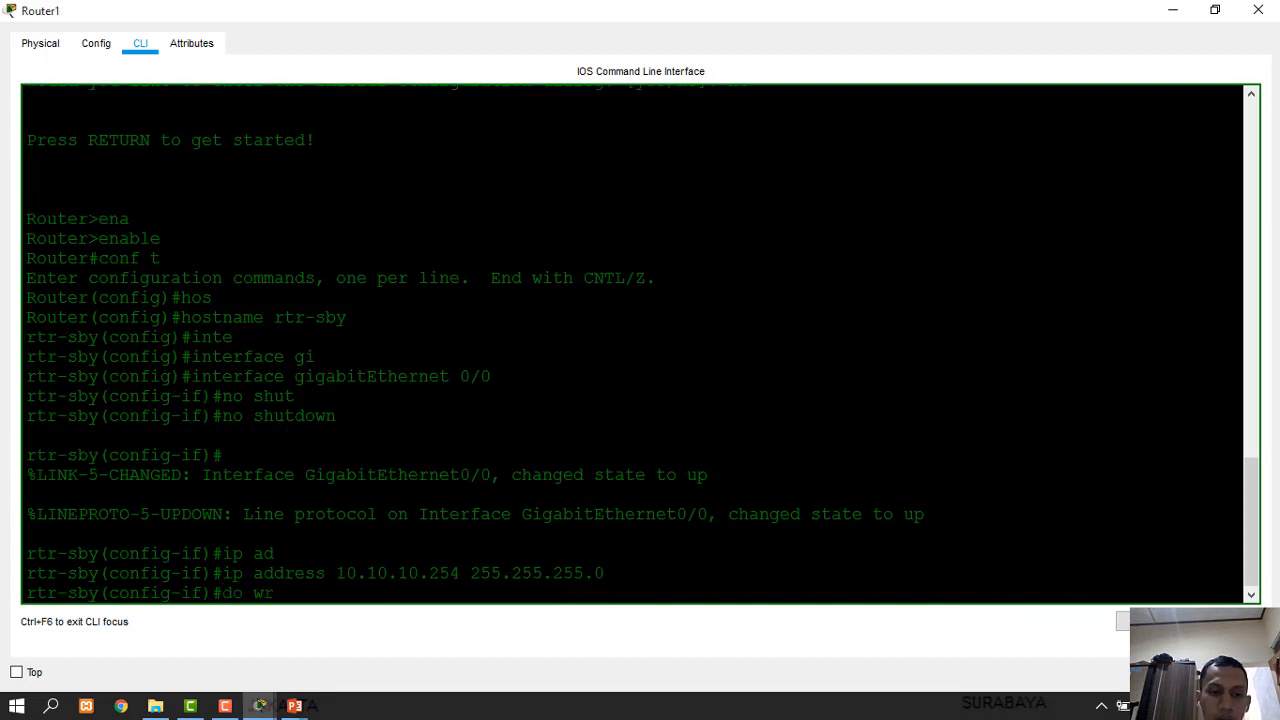
pyautogui.write('ite')
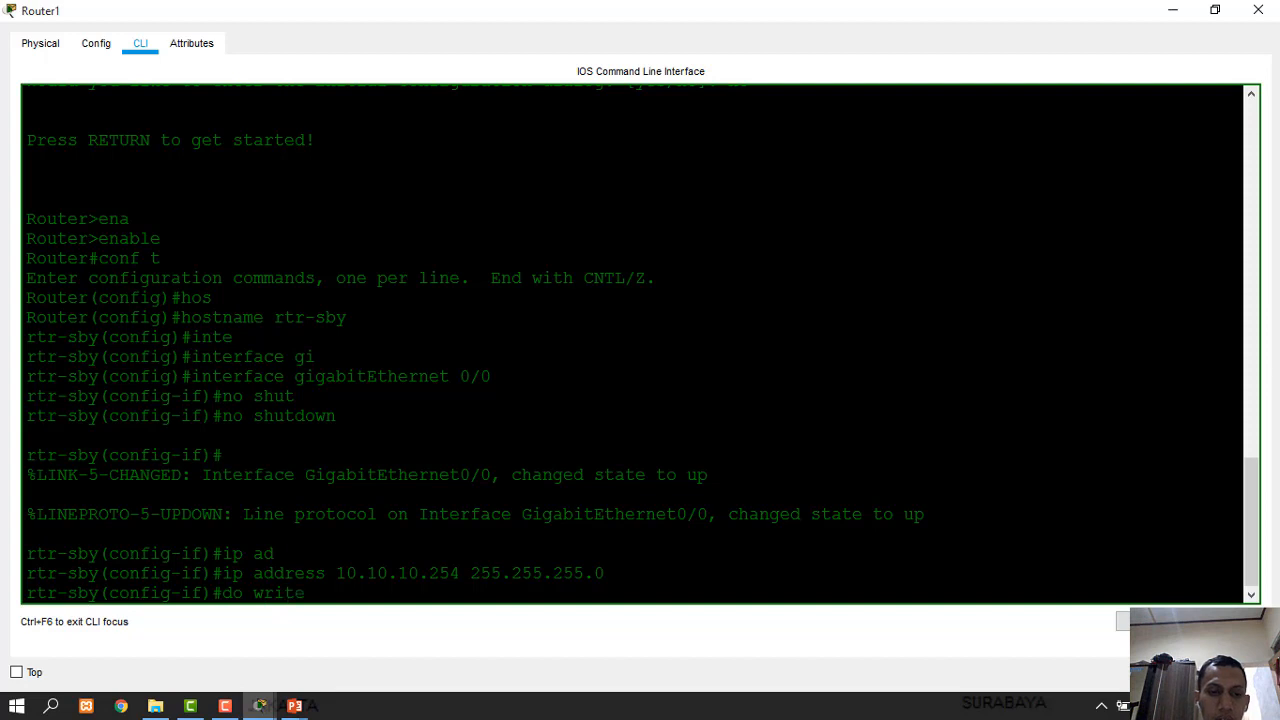
pyautogui.press('Return')
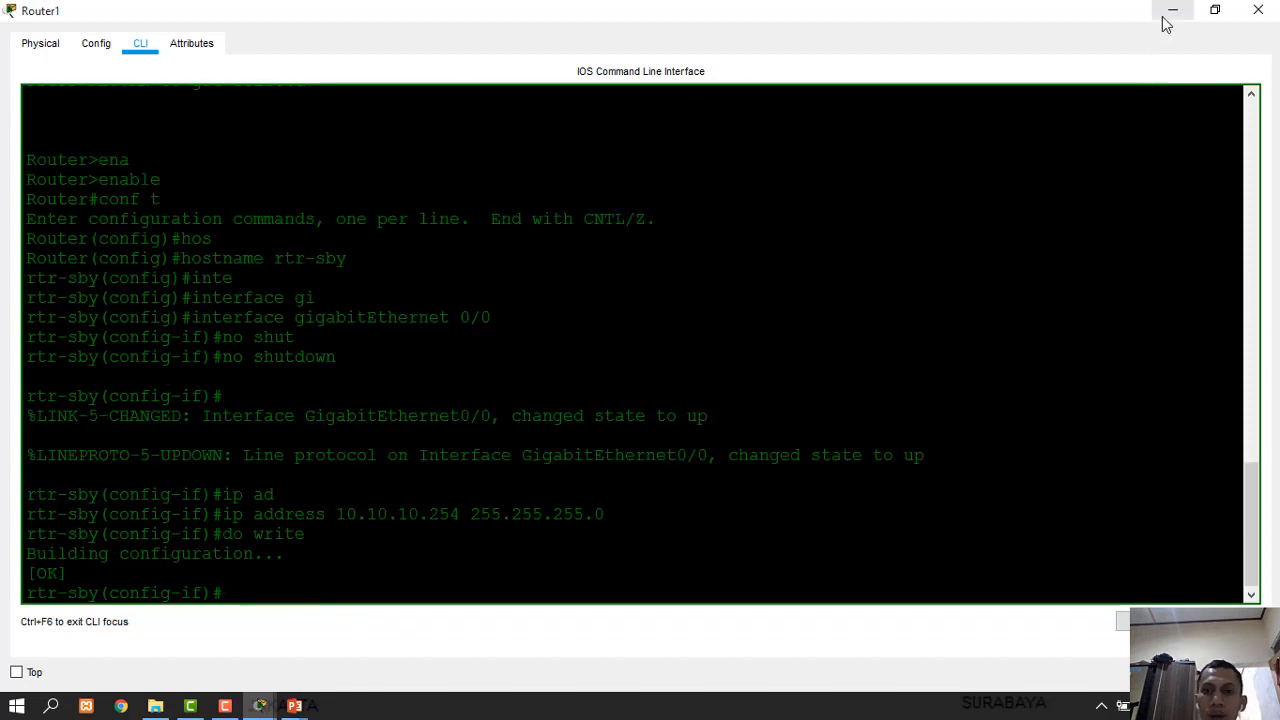
# Switch to the PowerPoint slide show and reveal the callout for task 5 on the TAHAP 1 topology slide
pyautogui.click(262, 708)
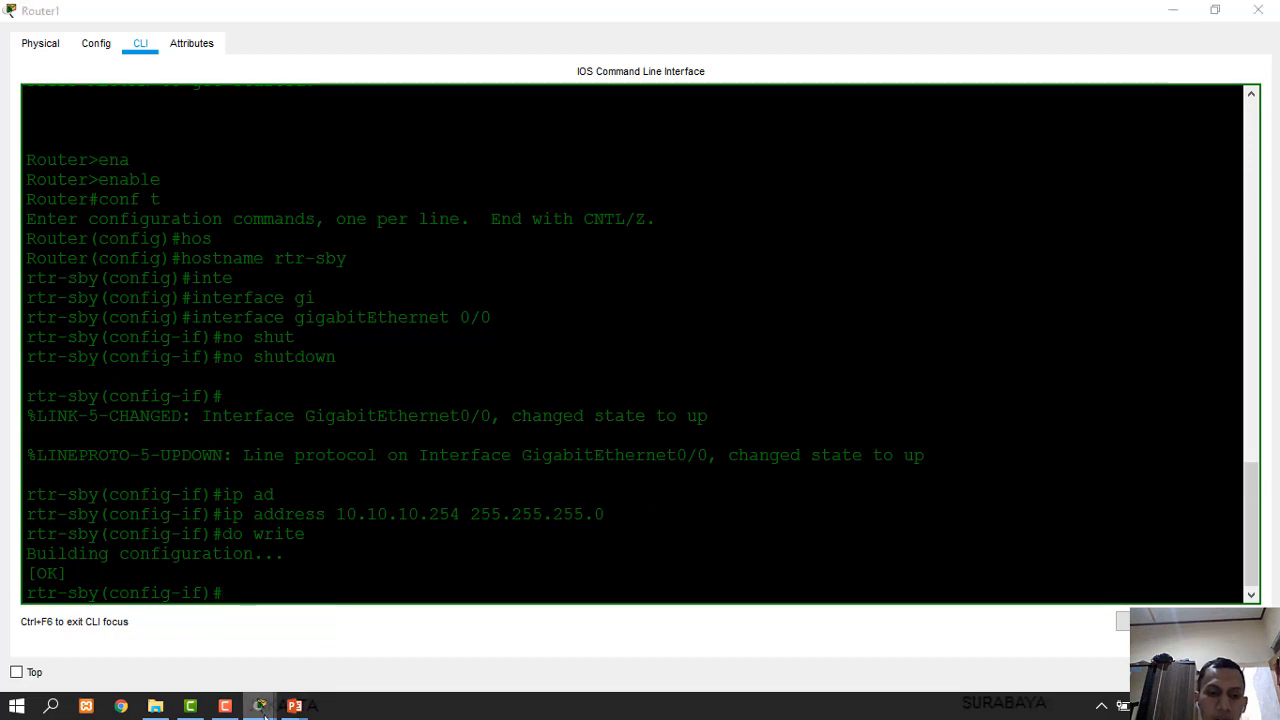
pyautogui.click(100, 630)
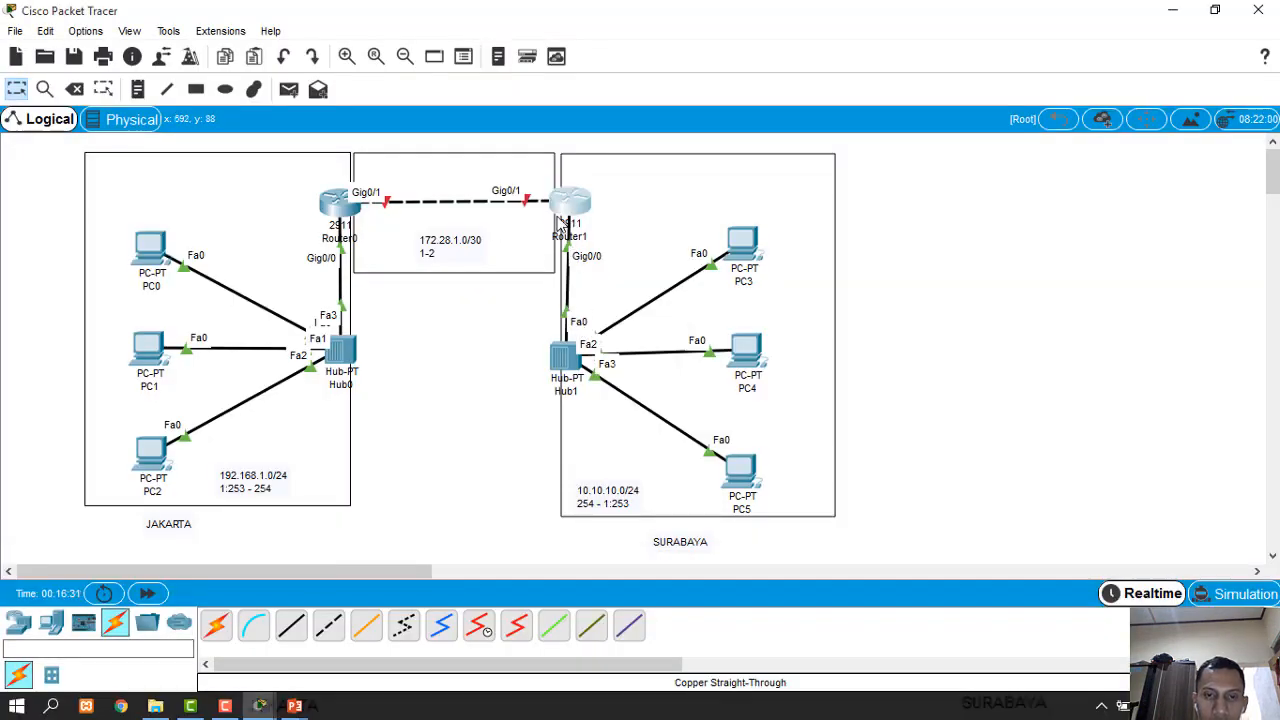
pyautogui.click(294, 706)
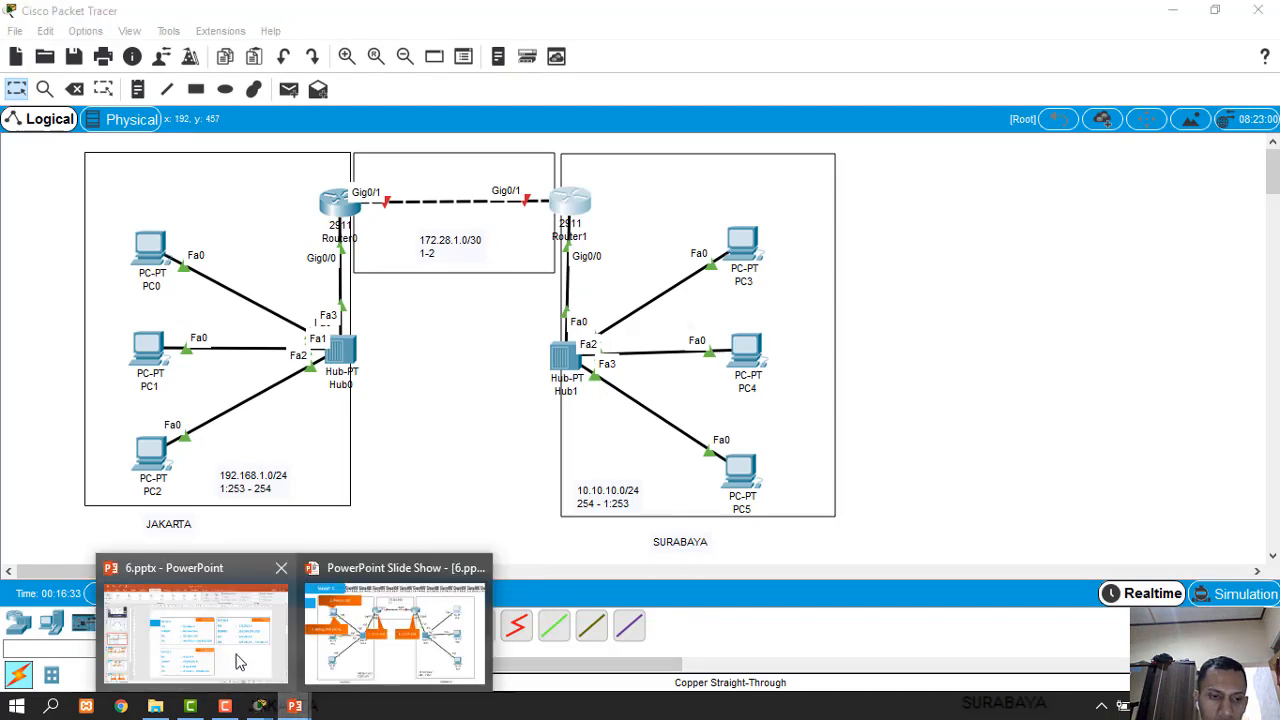
pyautogui.click(325, 641)
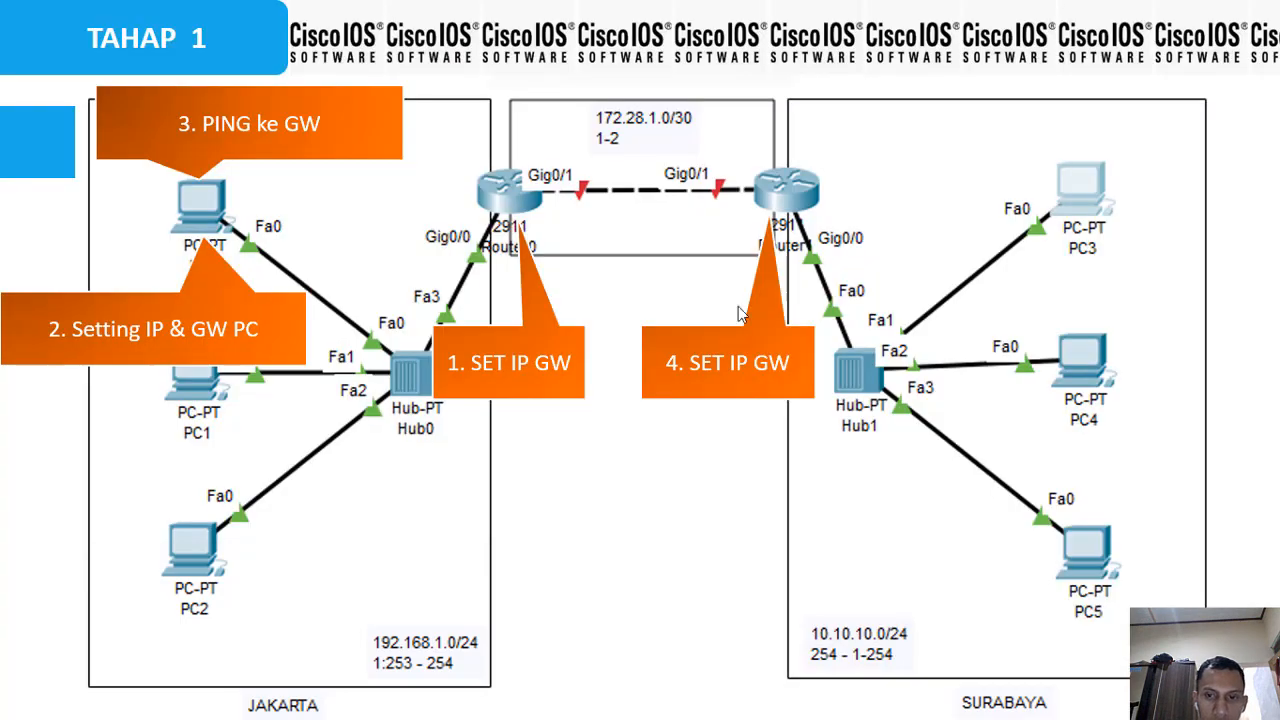
pyautogui.click(733, 363)
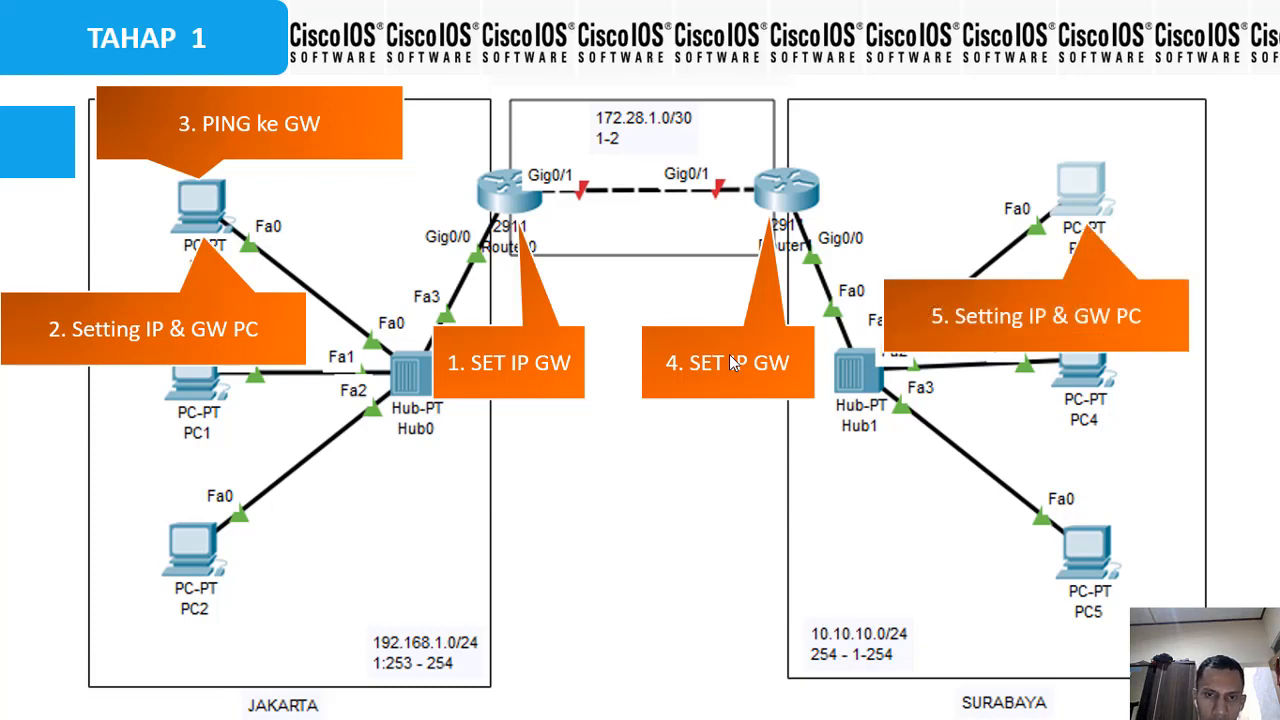
# Return to Packet Tracer and open PC3's Command Prompt, with its window beside the Surabaya network
pyautogui.hotkey('alt', 'Tab')
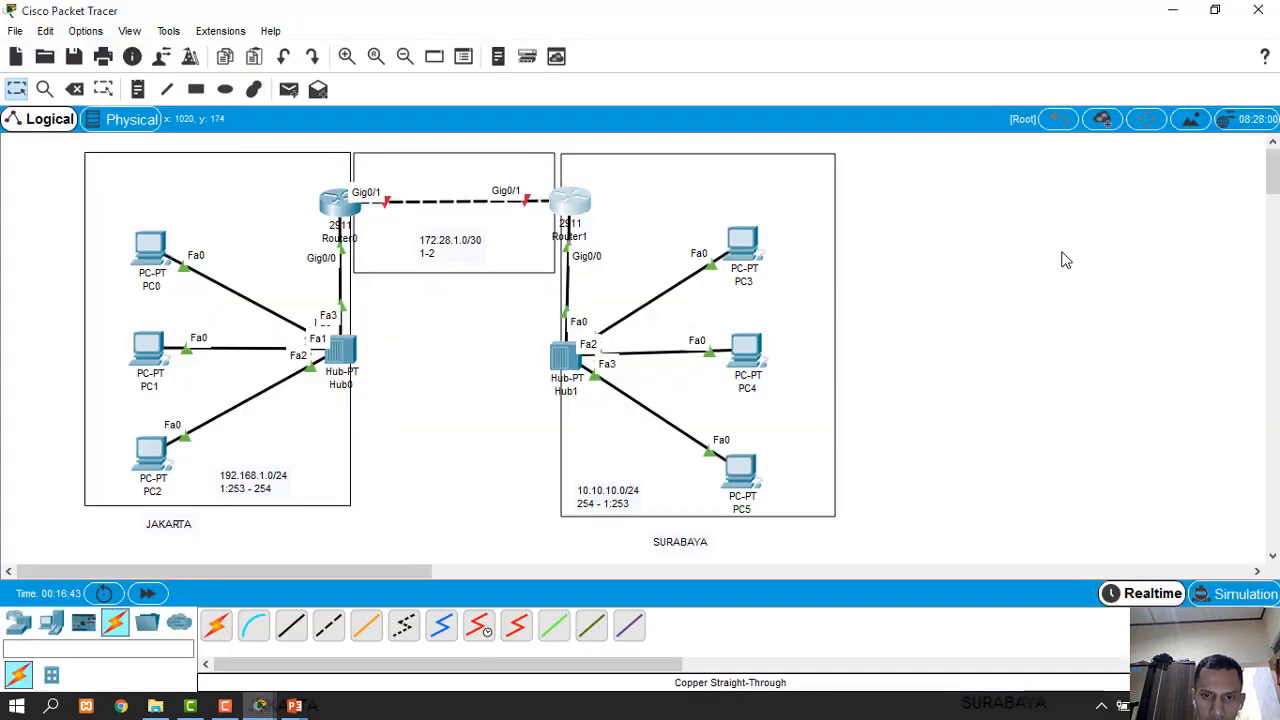
pyautogui.click(742, 242)
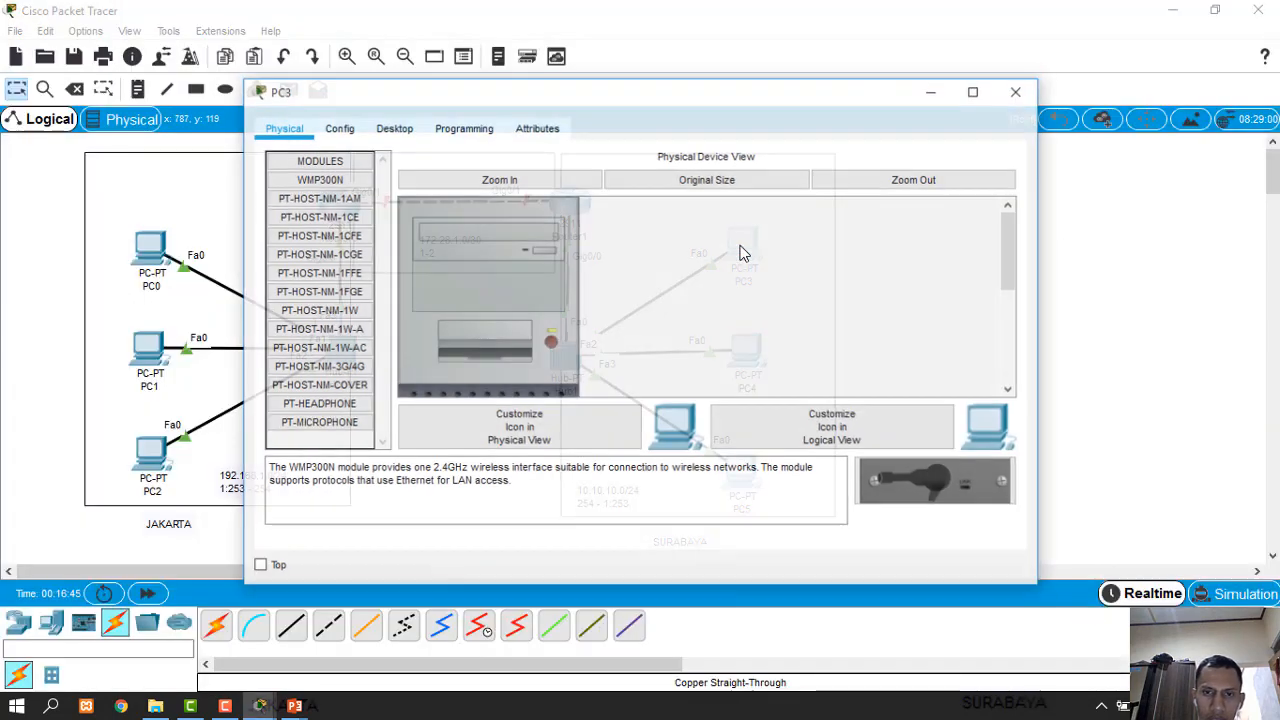
pyautogui.moveTo(697, 94); pyautogui.dragTo(917, 120)
pyautogui.moveTo(337, 571); pyautogui.dragTo(480, 598)
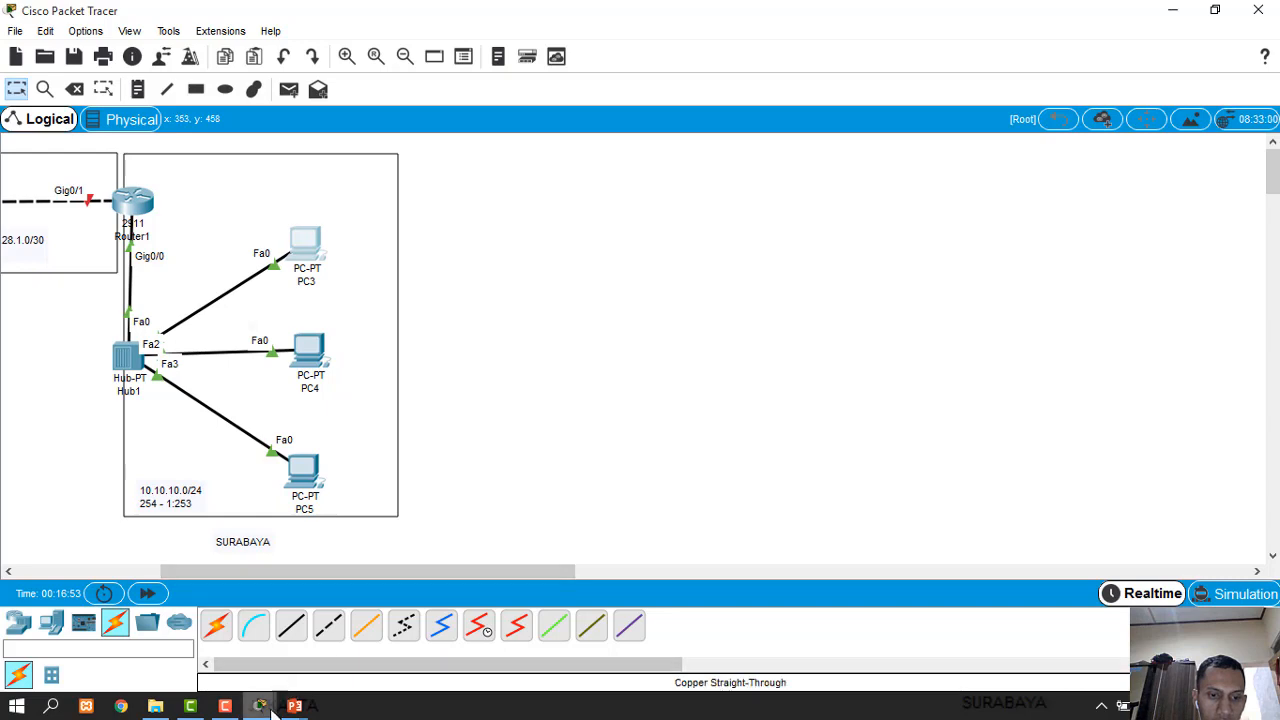
pyautogui.moveTo(260, 706)
pyautogui.click(1190, 632)
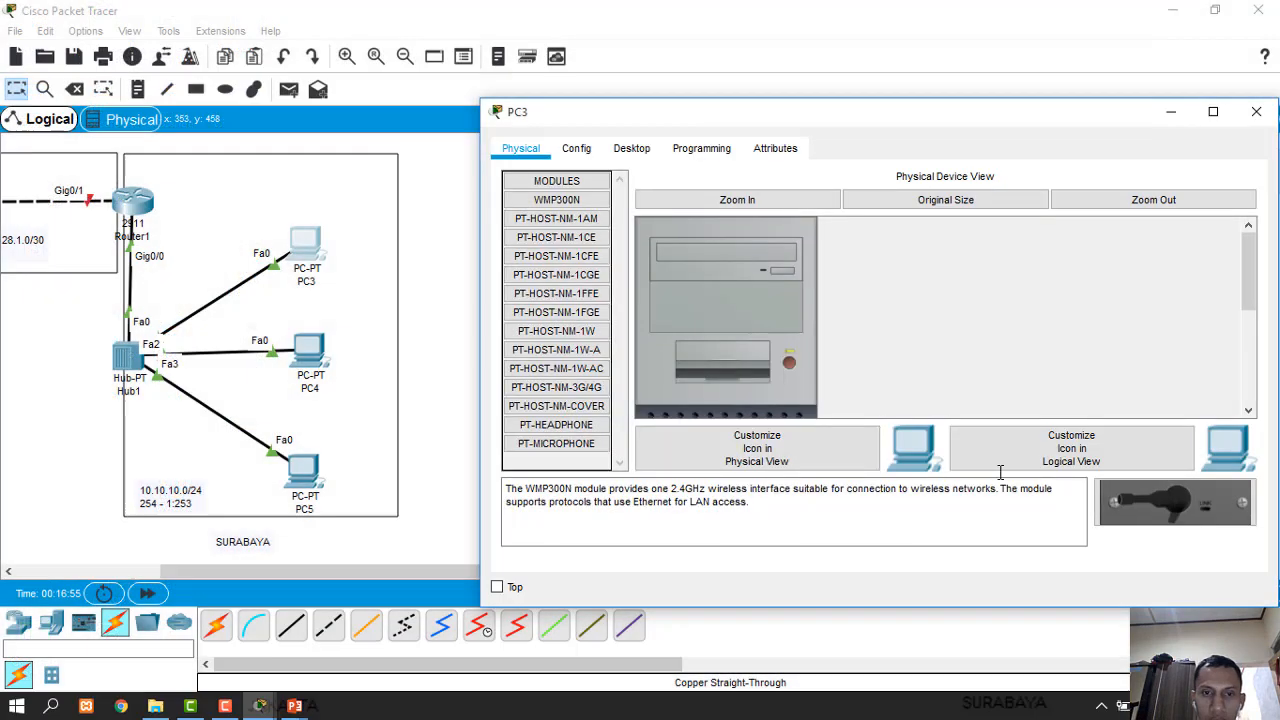
pyautogui.click(643, 152)
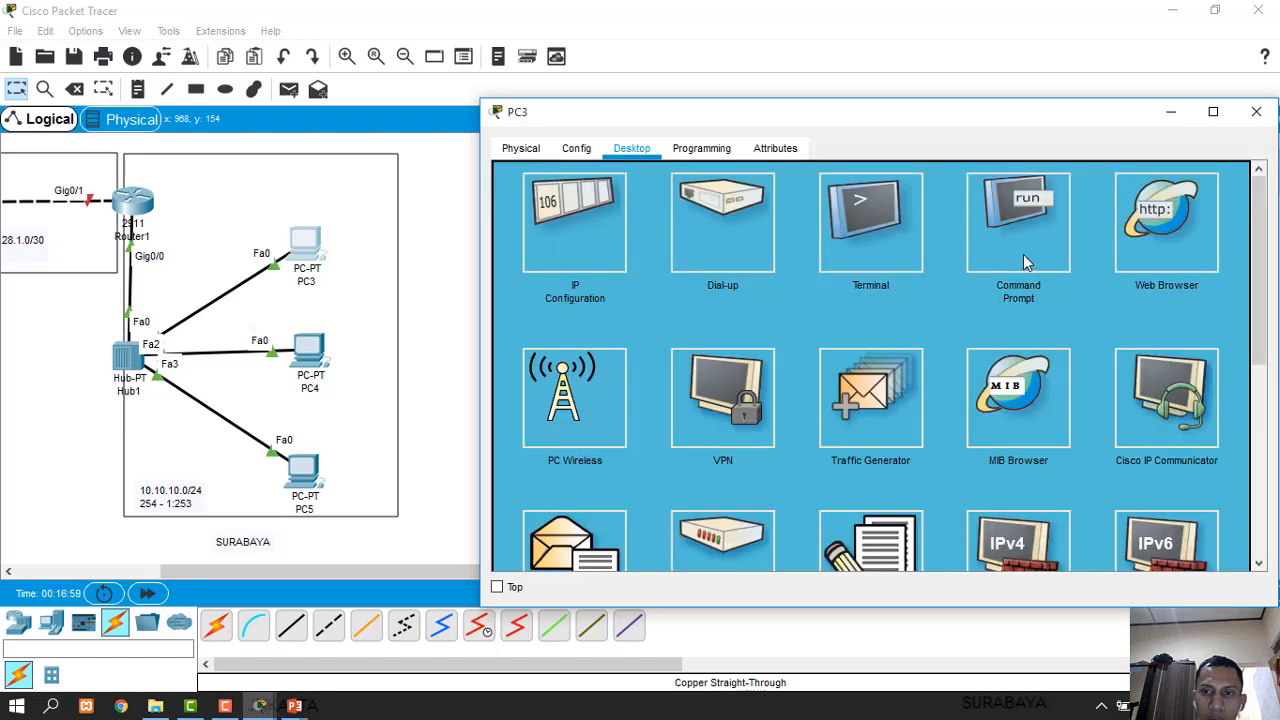
pyautogui.click(1024, 258)
# Assign PC3 the IP address 10.10.10.1, subnet mask 255.255.255.0 and gateway 10.10.10.254 with ipconfig
pyautogui.write('ipconfig 10.1')
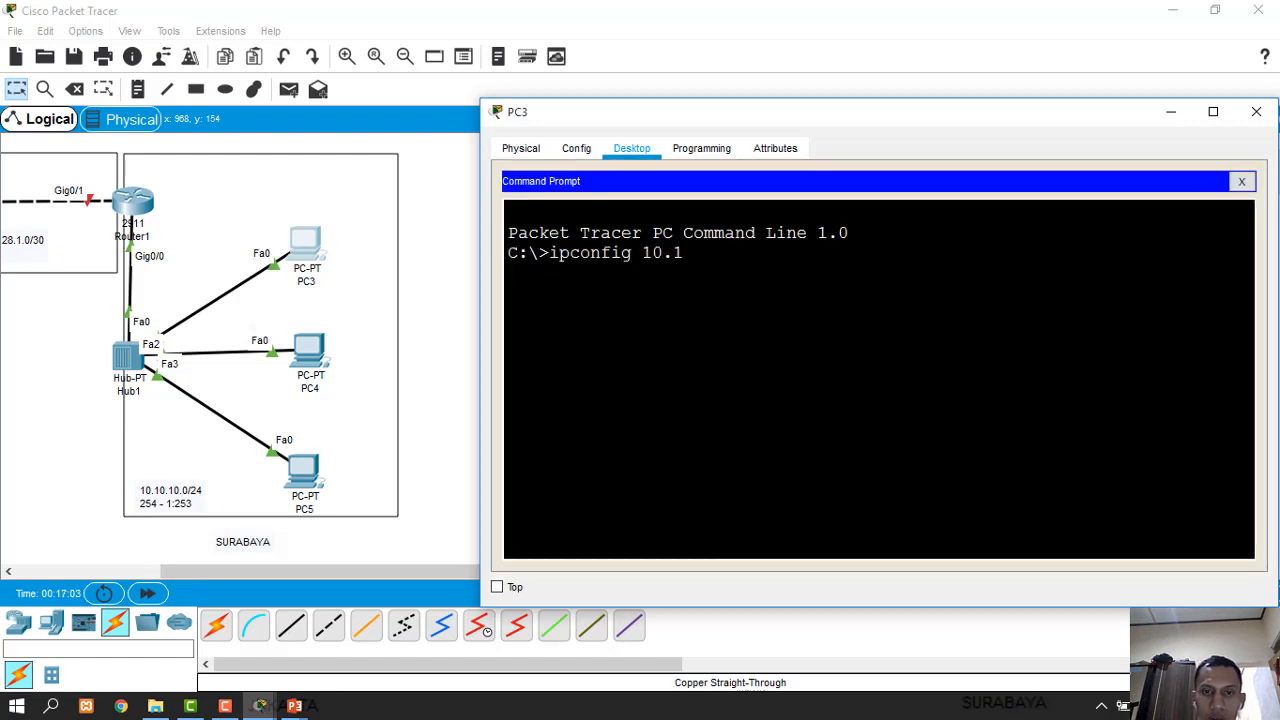
pyautogui.write('0.10')
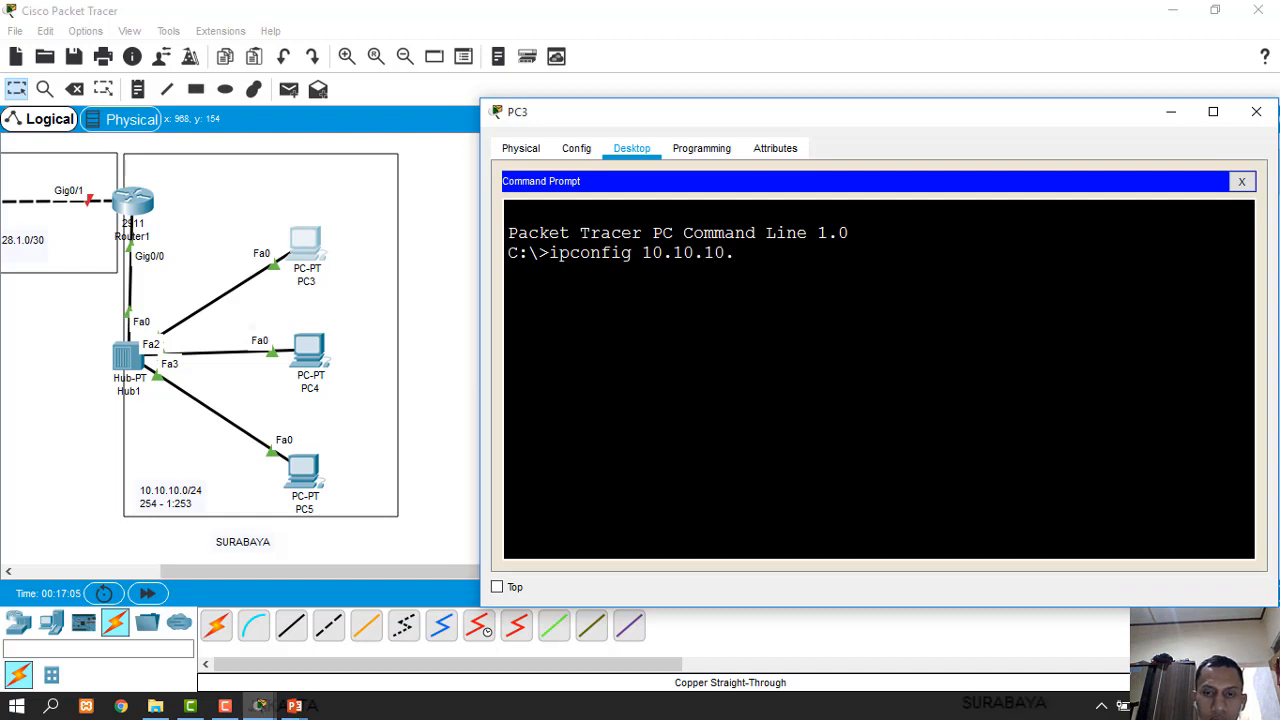
pyautogui.write('.1 25')
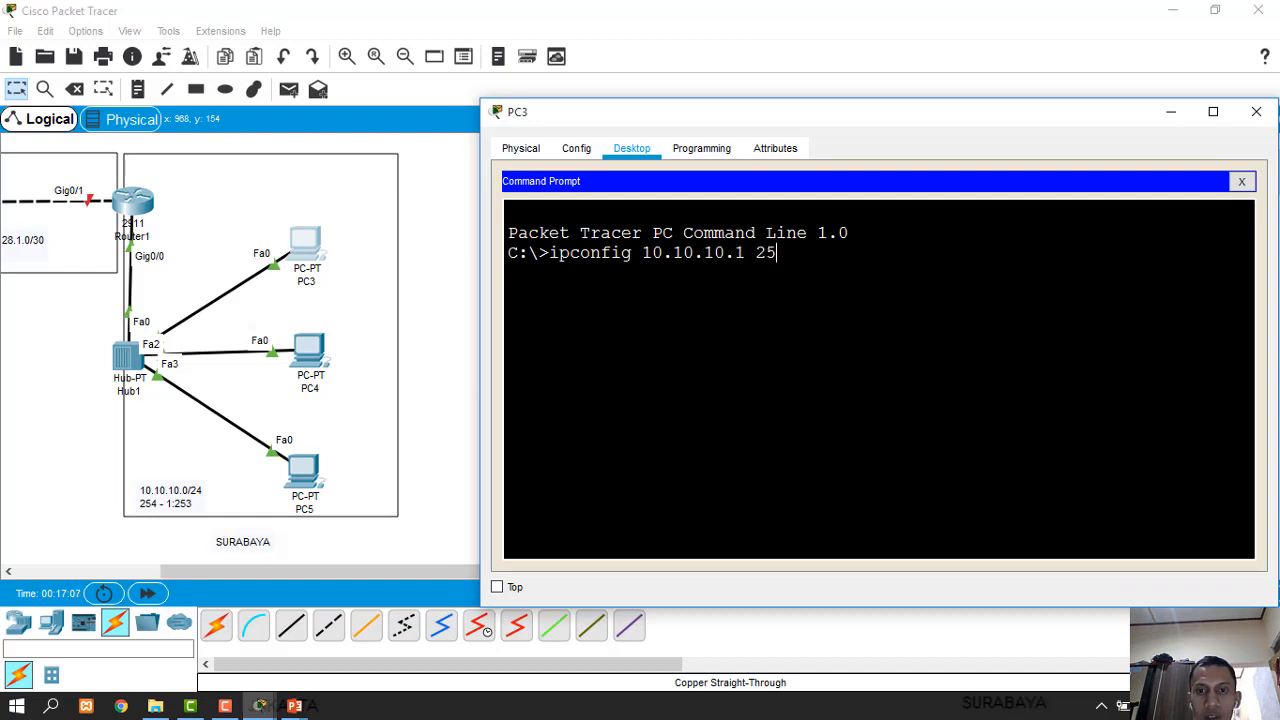
pyautogui.write('5.255.255.')
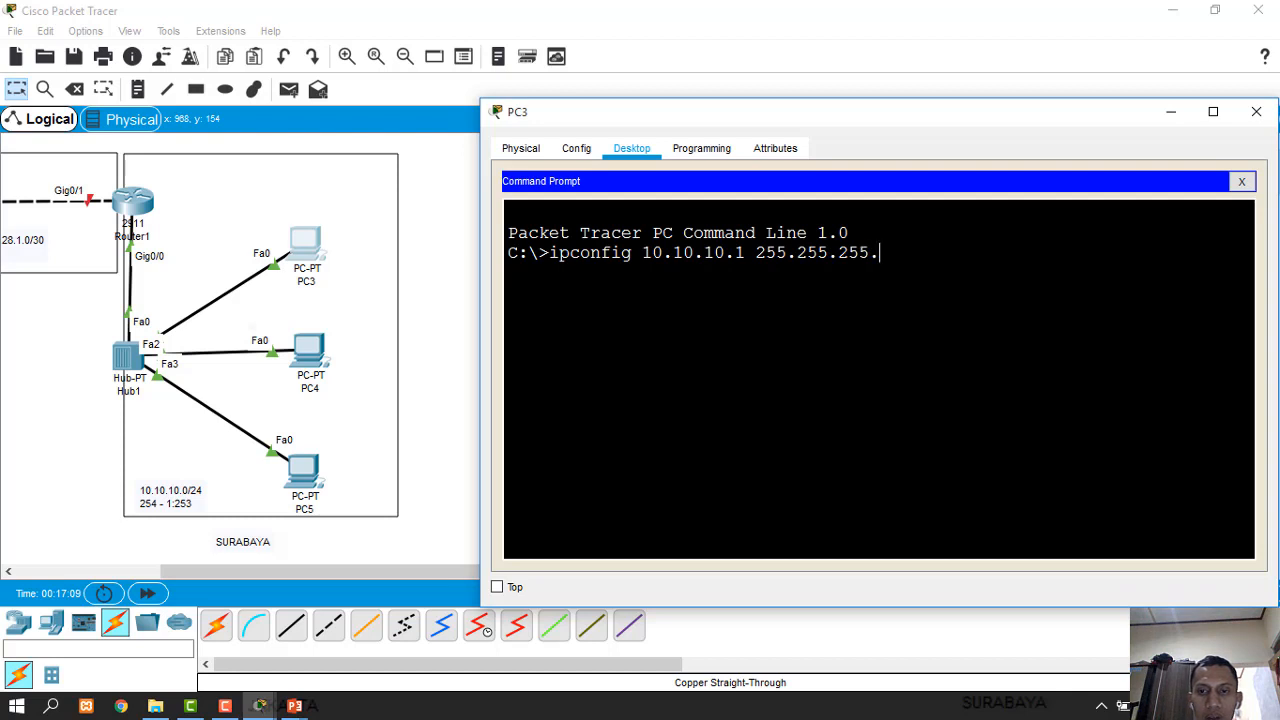
pyautogui.write('0 1')
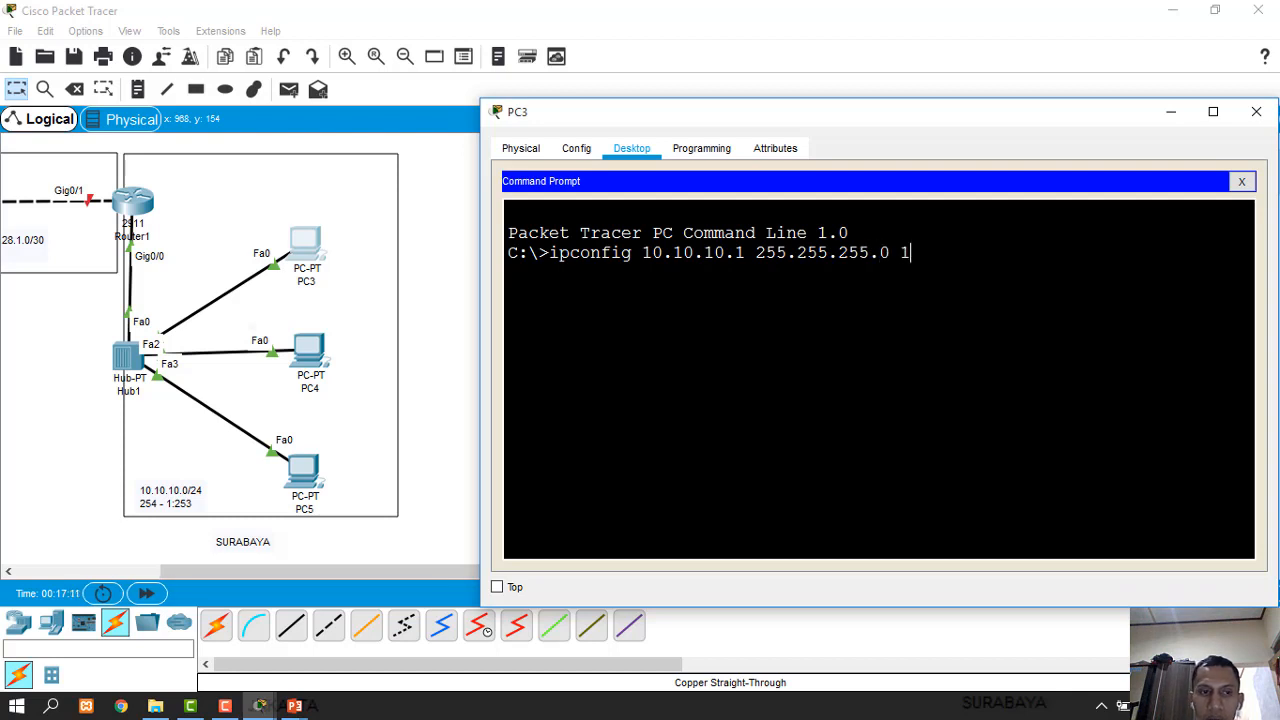
pyautogui.write('0.10.10')
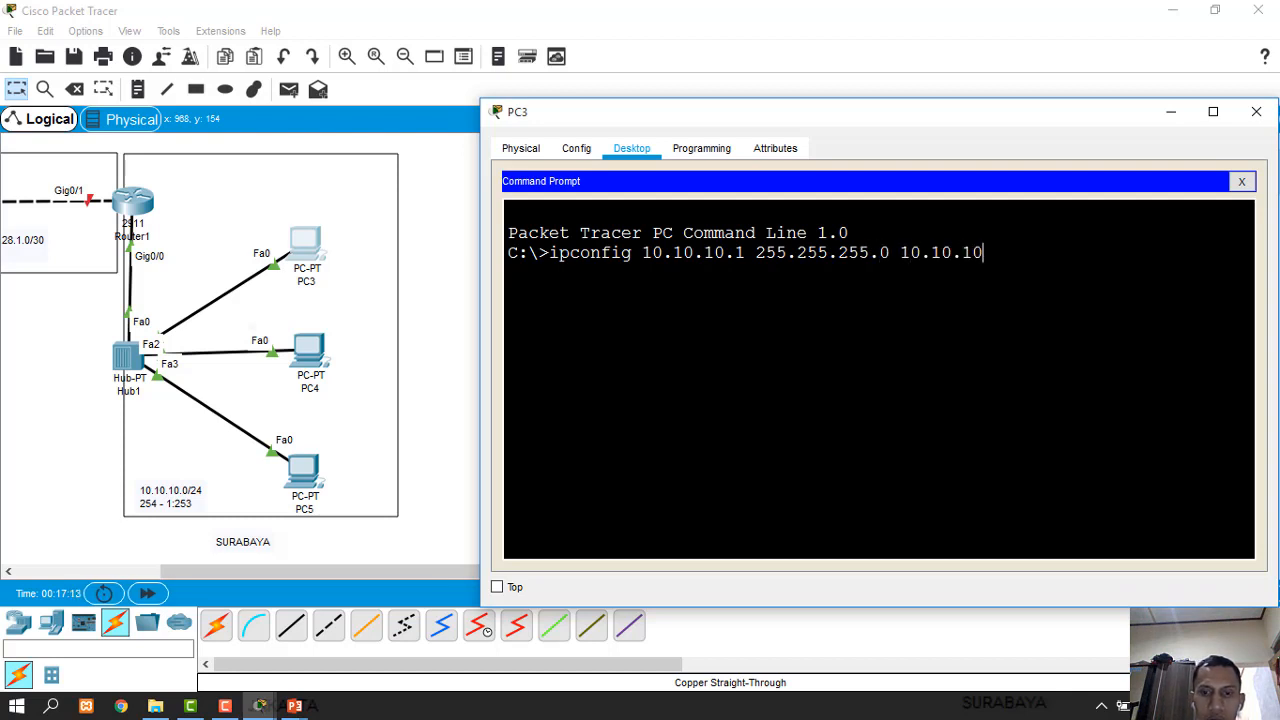
pyautogui.write('.254')
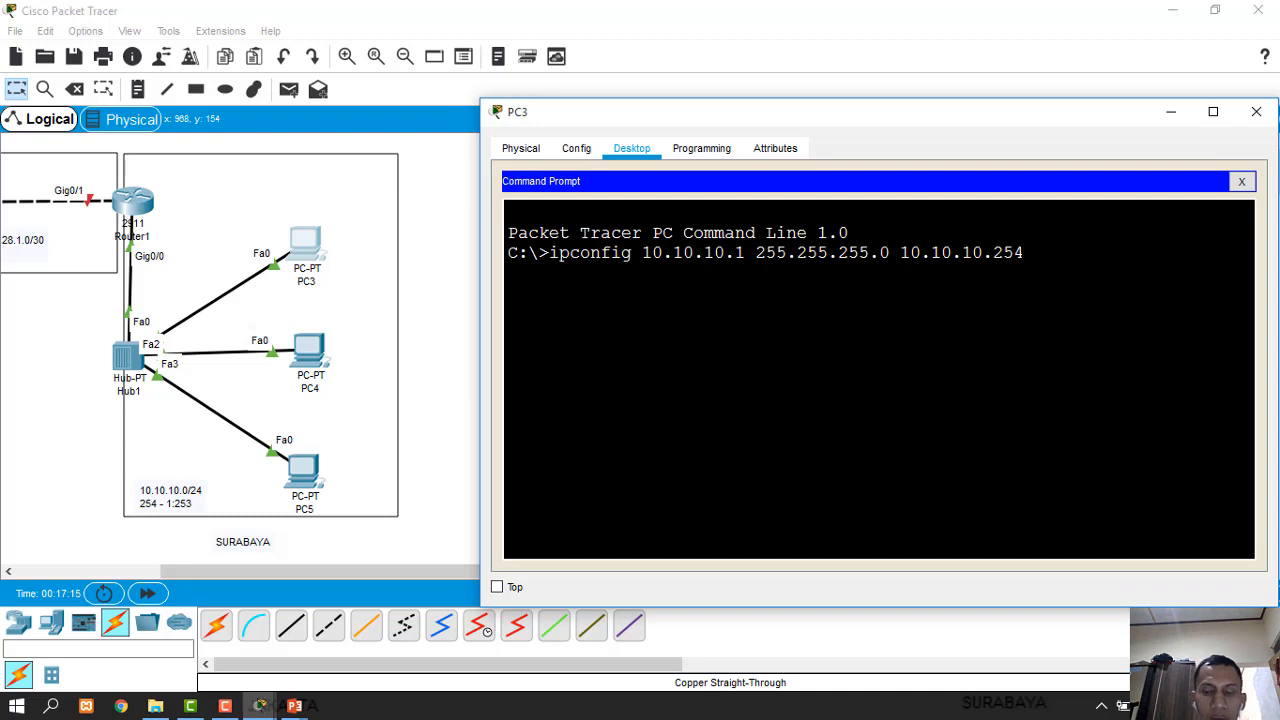
pyautogui.press('Return')
# Display PC3's current IP configuration with ipconfig to check the assigned addresses
pyautogui.write('ipc')
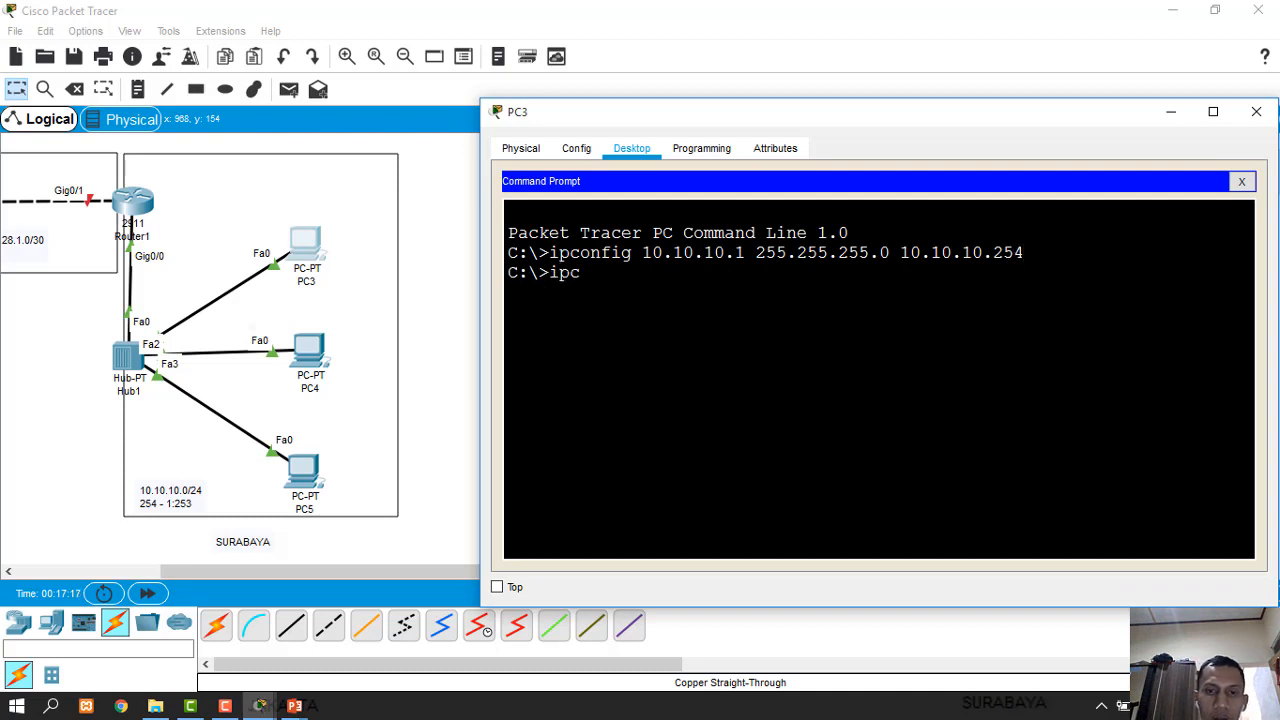
pyautogui.write('onfig')
pyautogui.press('Return')
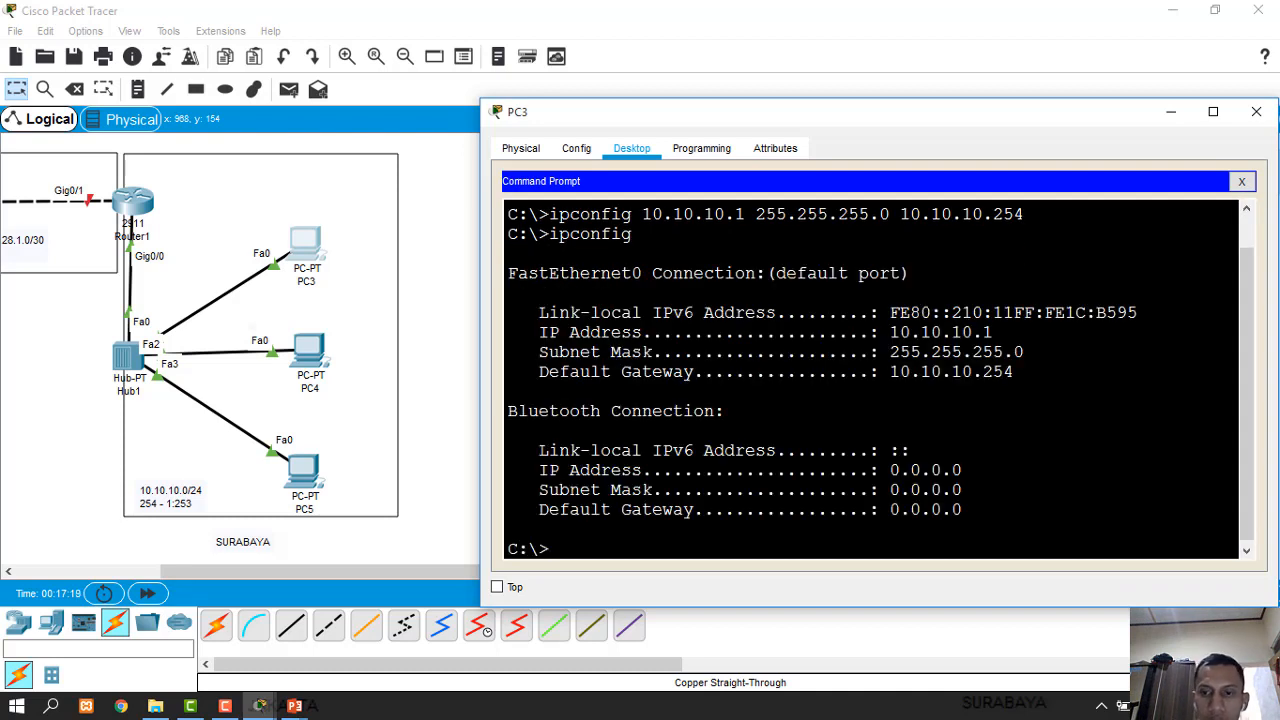
# Open PC4's Command Prompt, with its window moved clear of the Surabaya network
pyautogui.click(311, 352)
pyautogui.moveTo(515, 96); pyautogui.dragTo(751, 109)
pyautogui.click(660, 143)
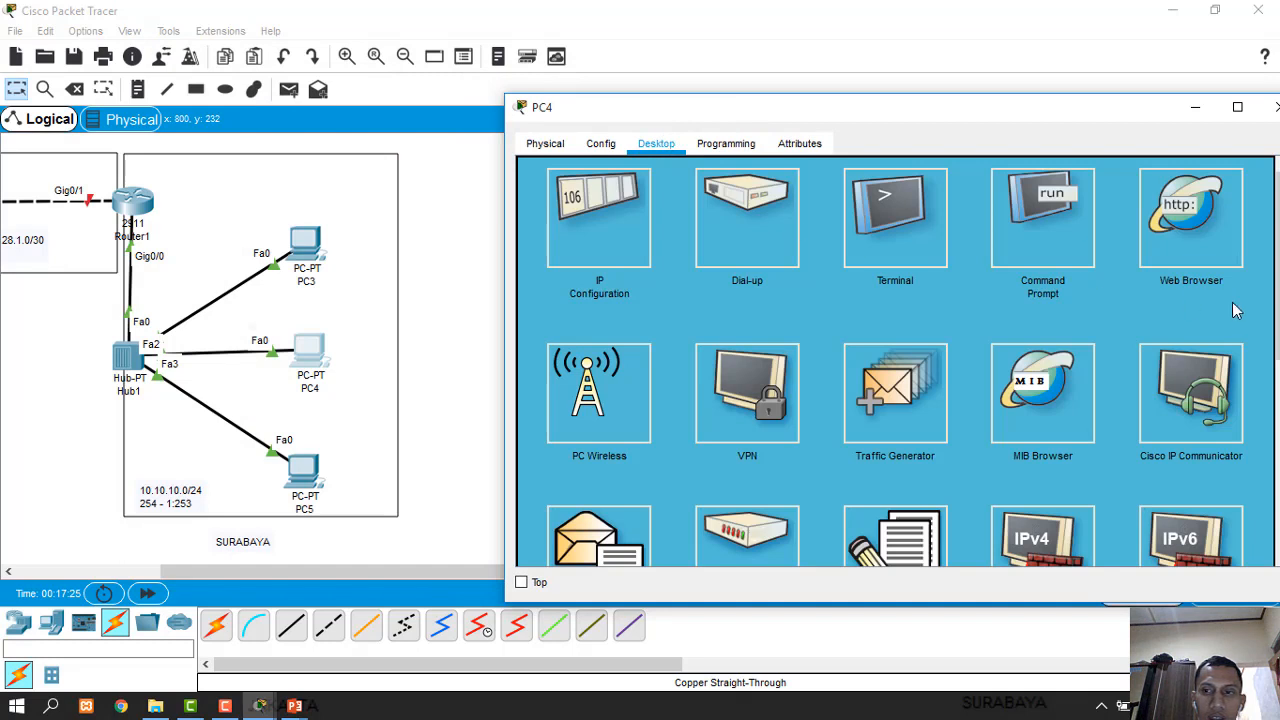
pyautogui.click(1048, 232)
# Assign PC4 the IP address 10.10.10.2, subnet mask 255.255.255.0 and gateway 10.10.10.254 with ipconfig
pyautogui.write('ip')
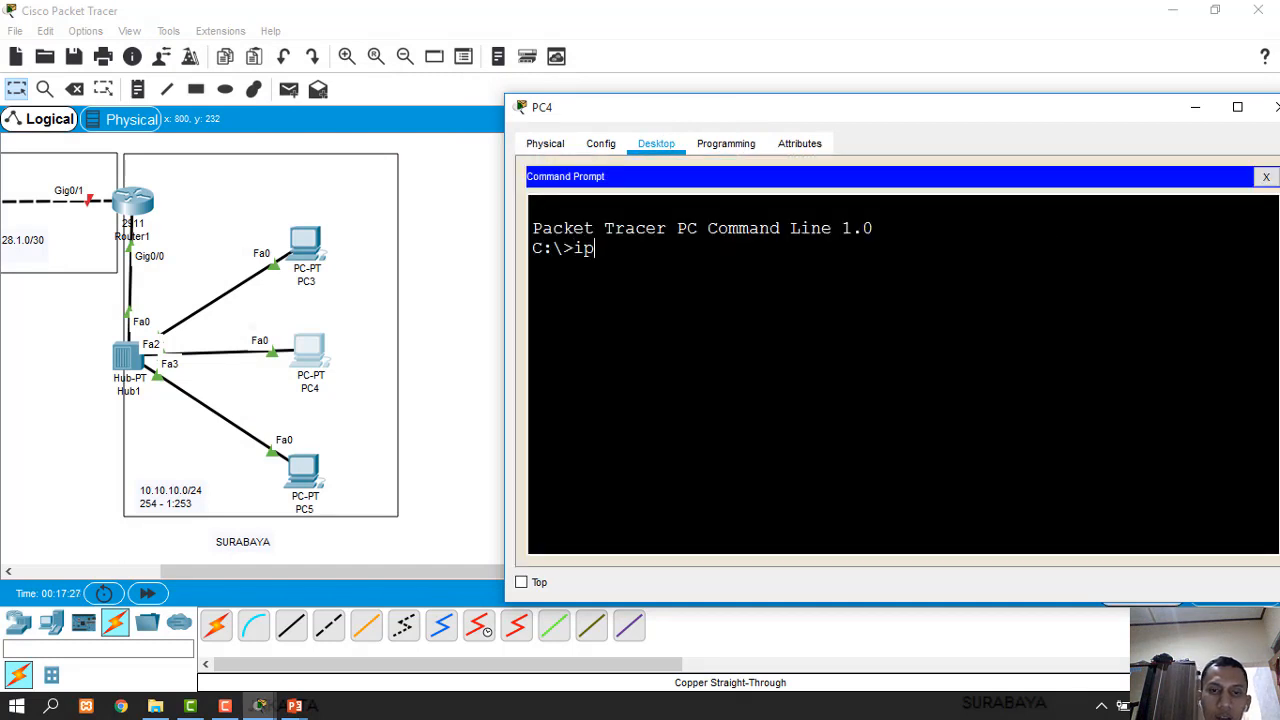
pyautogui.write('config 192')
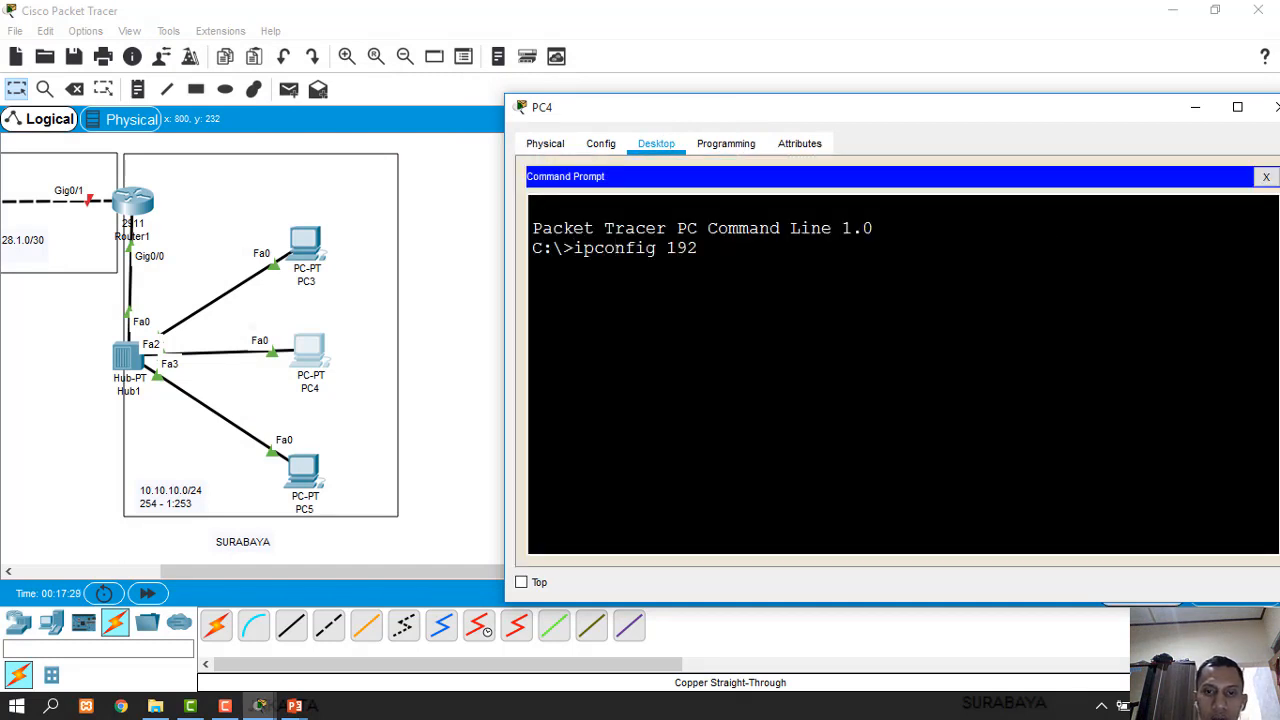
pyautogui.press('BackSpace')
pyautogui.press('BackSpace')
pyautogui.write('0.10.10.')
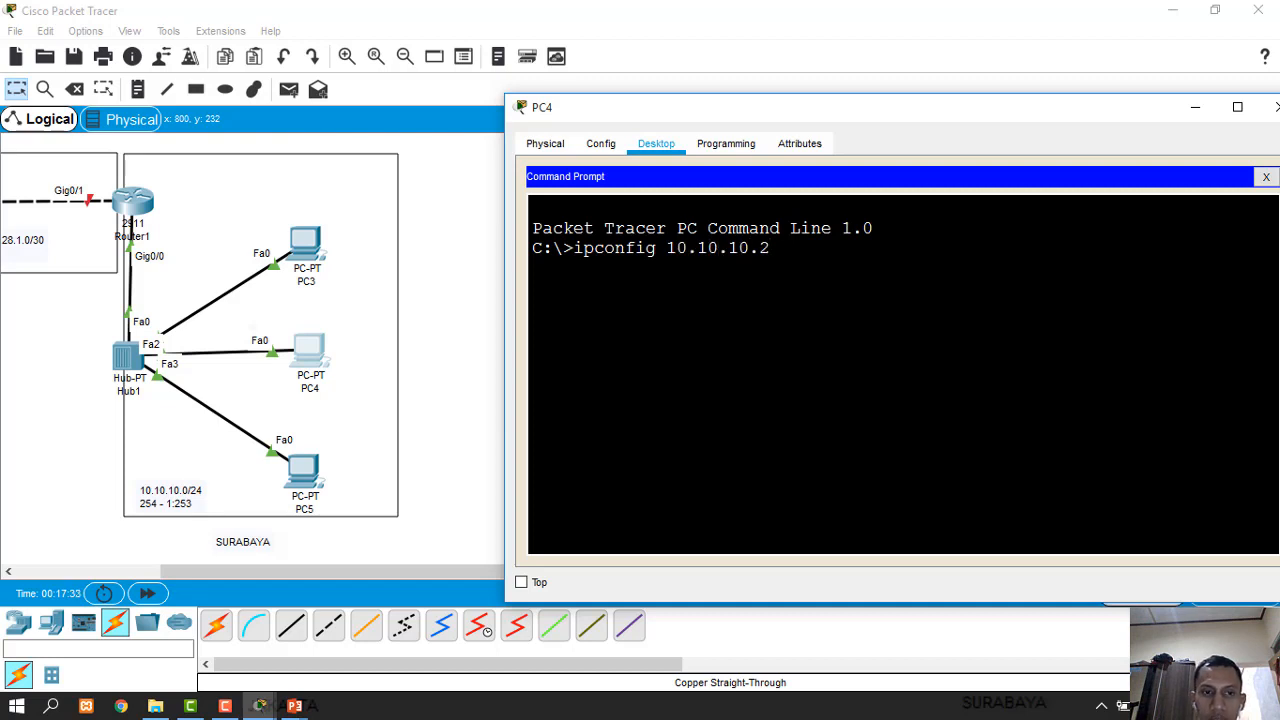
pyautogui.write('2 ')
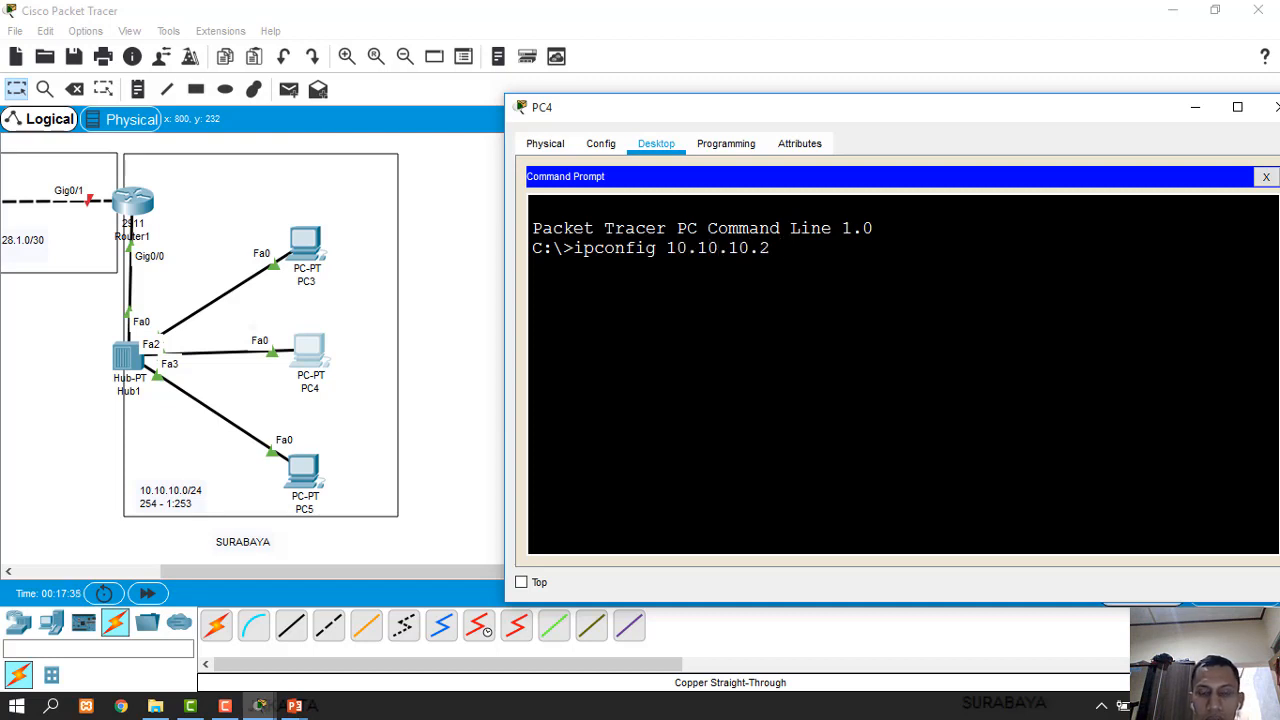
pyautogui.write('255.2')
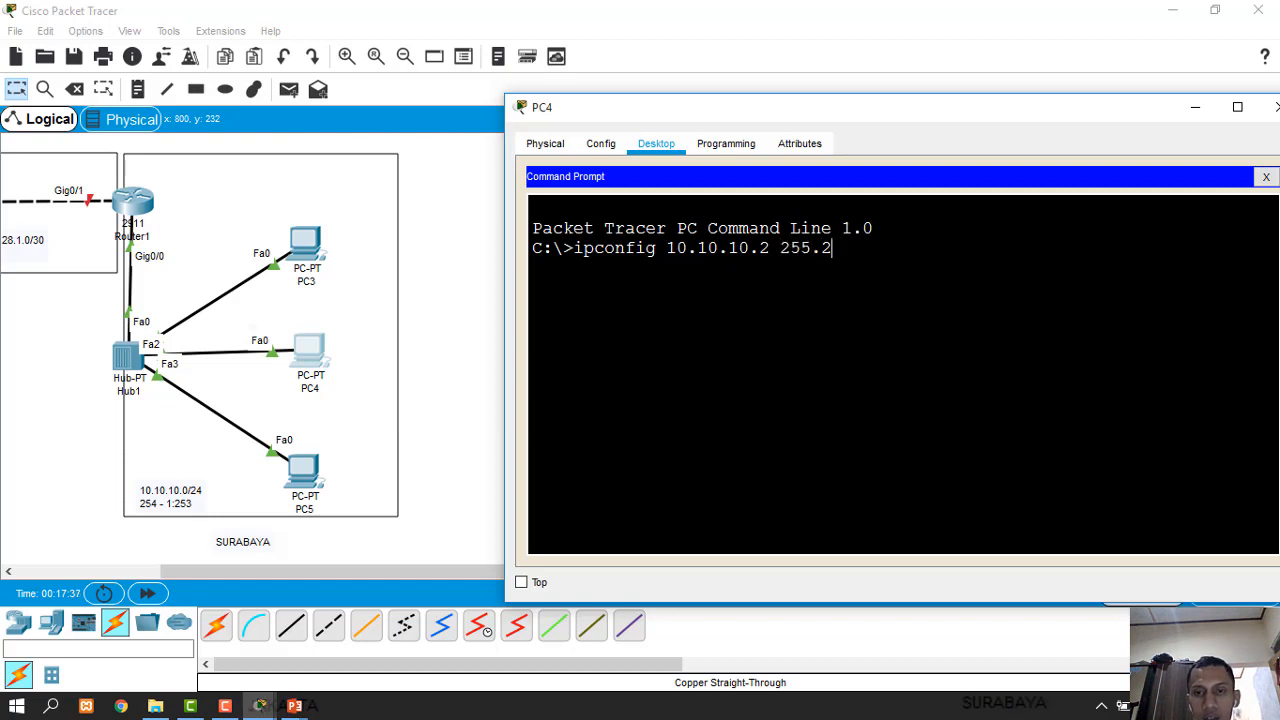
pyautogui.write('55.255.0')
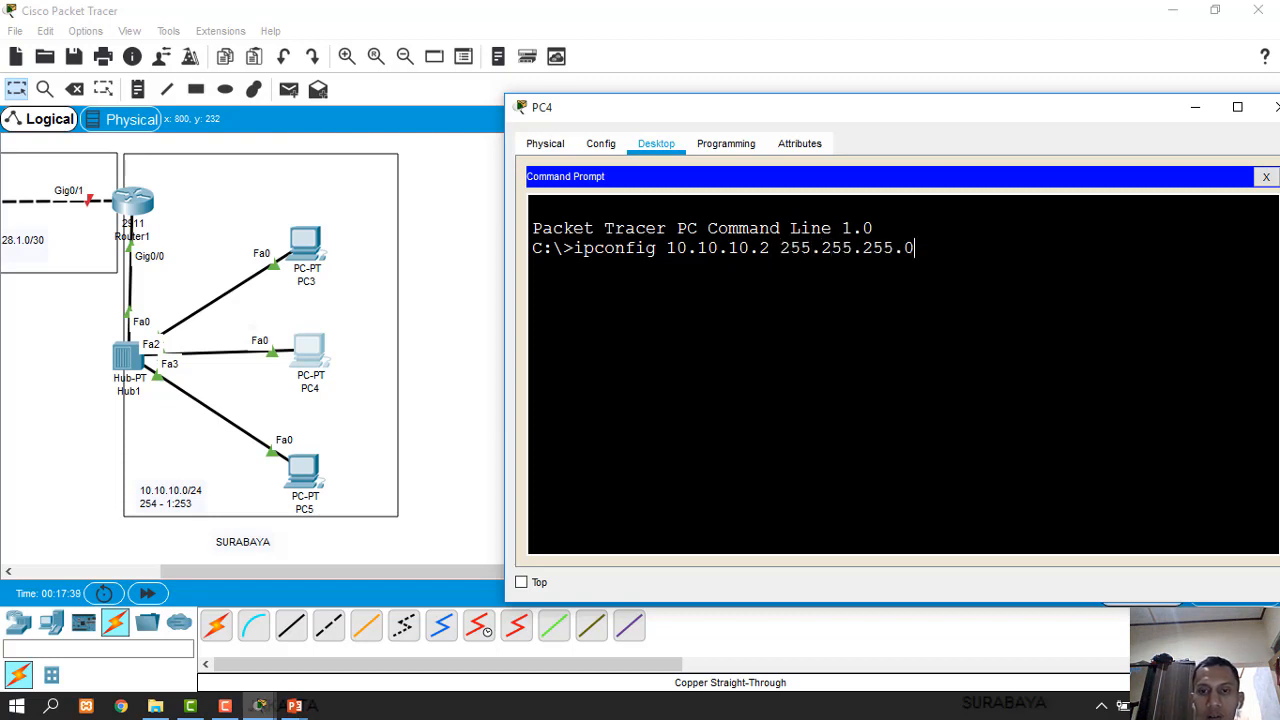
pyautogui.write(' 10')
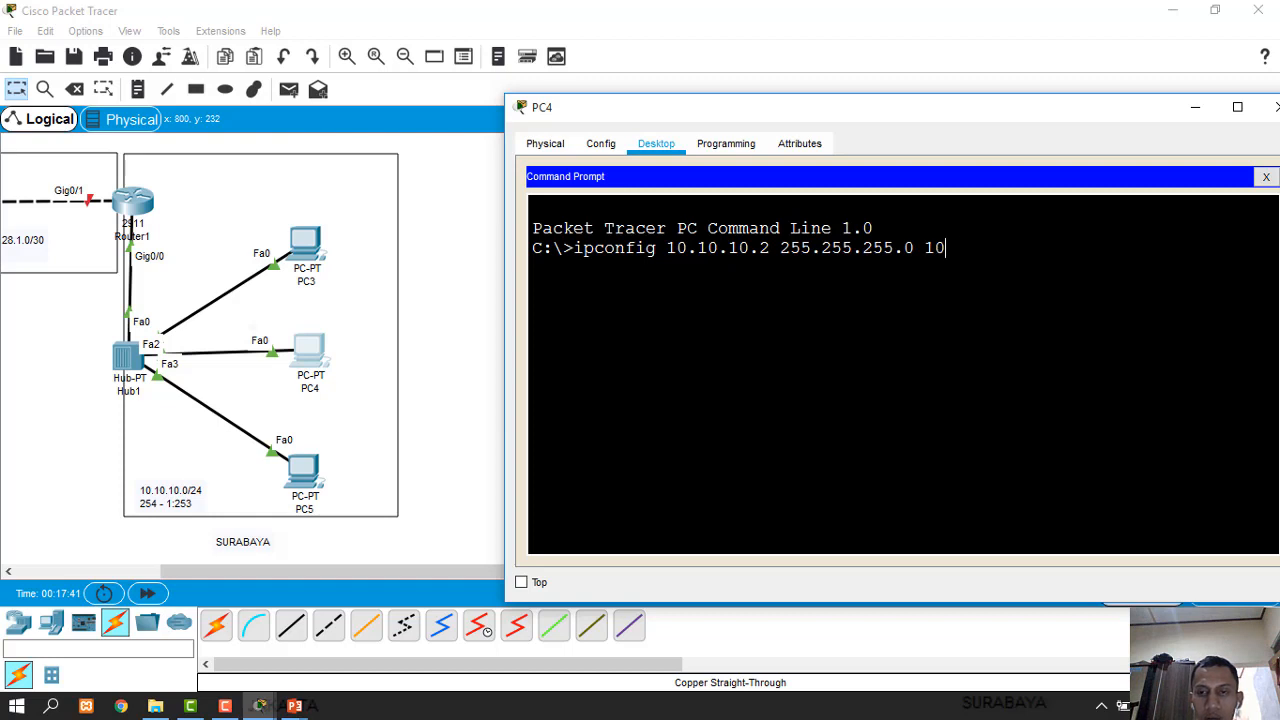
pyautogui.write('.10.10.2')
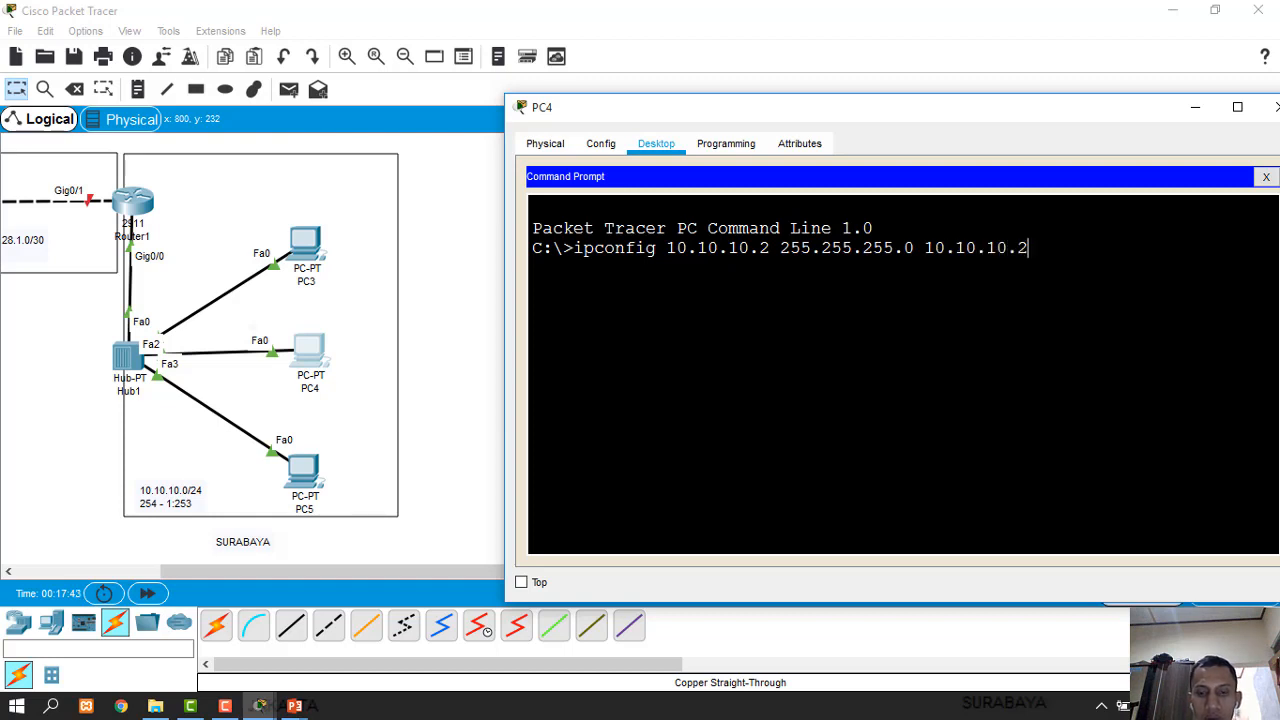
pyautogui.write('54')
pyautogui.press('Return')
# Display PC4's current IP configuration with ipconfig to check the assigned addresses
pyautogui.write('ip')
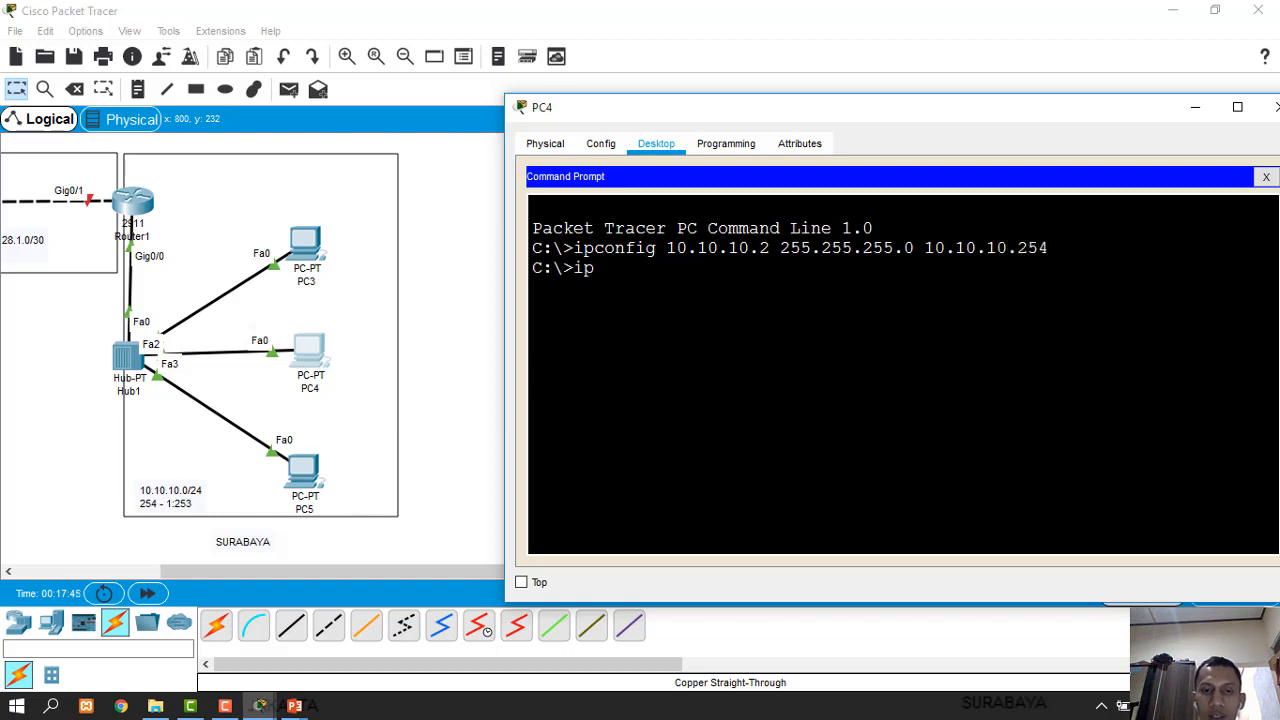
pyautogui.write('config')
pyautogui.press('Return')
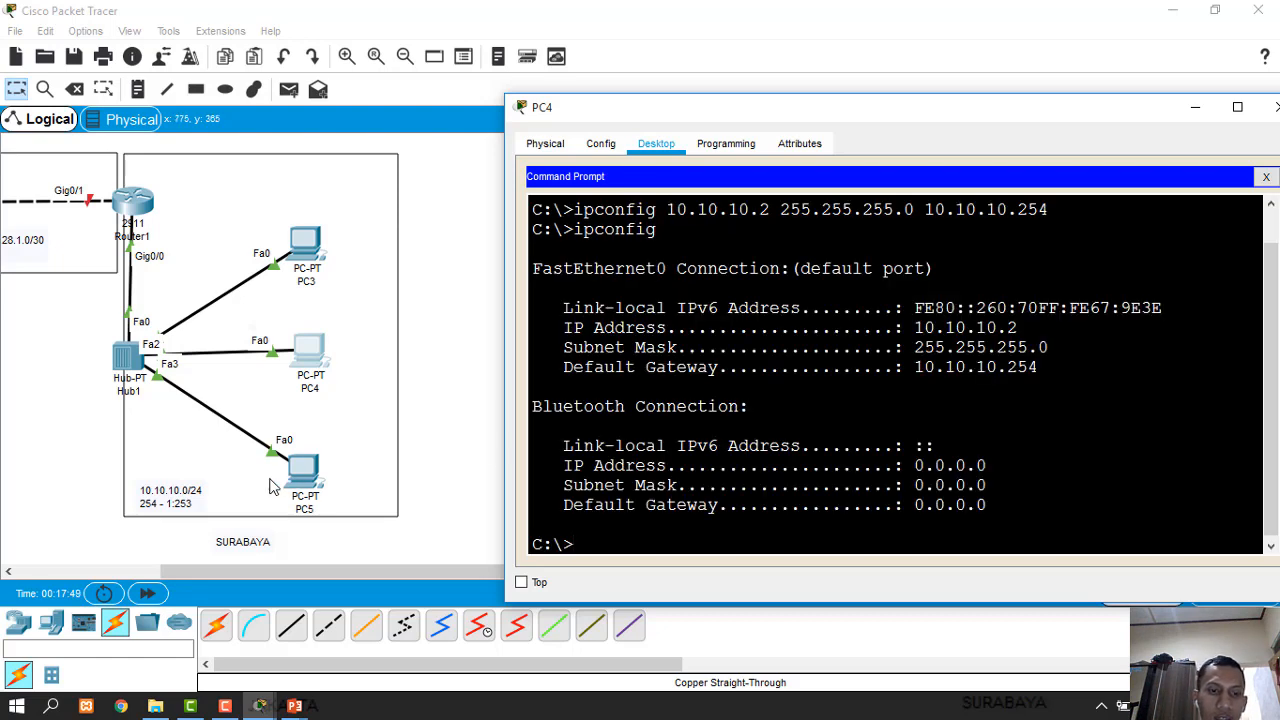
# Open PC5's Command Prompt, with its window moved clear of the Surabaya network
pyautogui.click(305, 478)
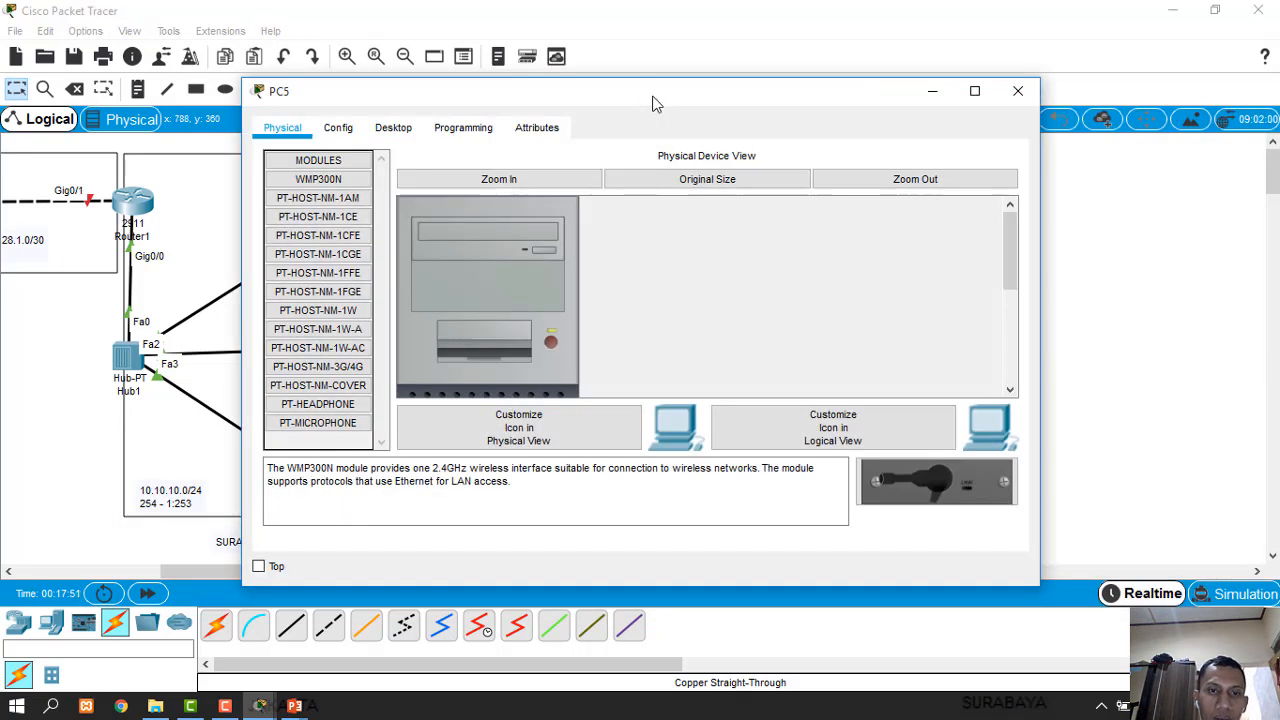
pyautogui.moveTo(655, 104); pyautogui.dragTo(893, 110)
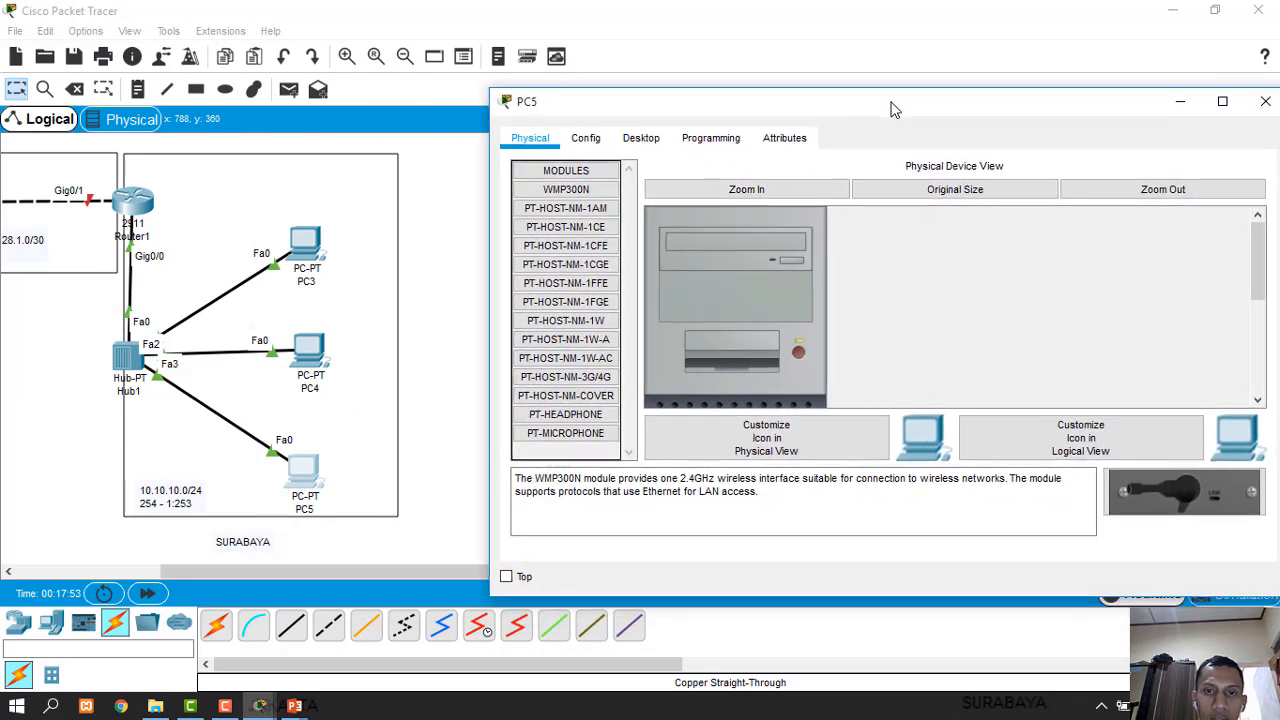
pyautogui.click(628, 142)
pyautogui.click(1030, 230)
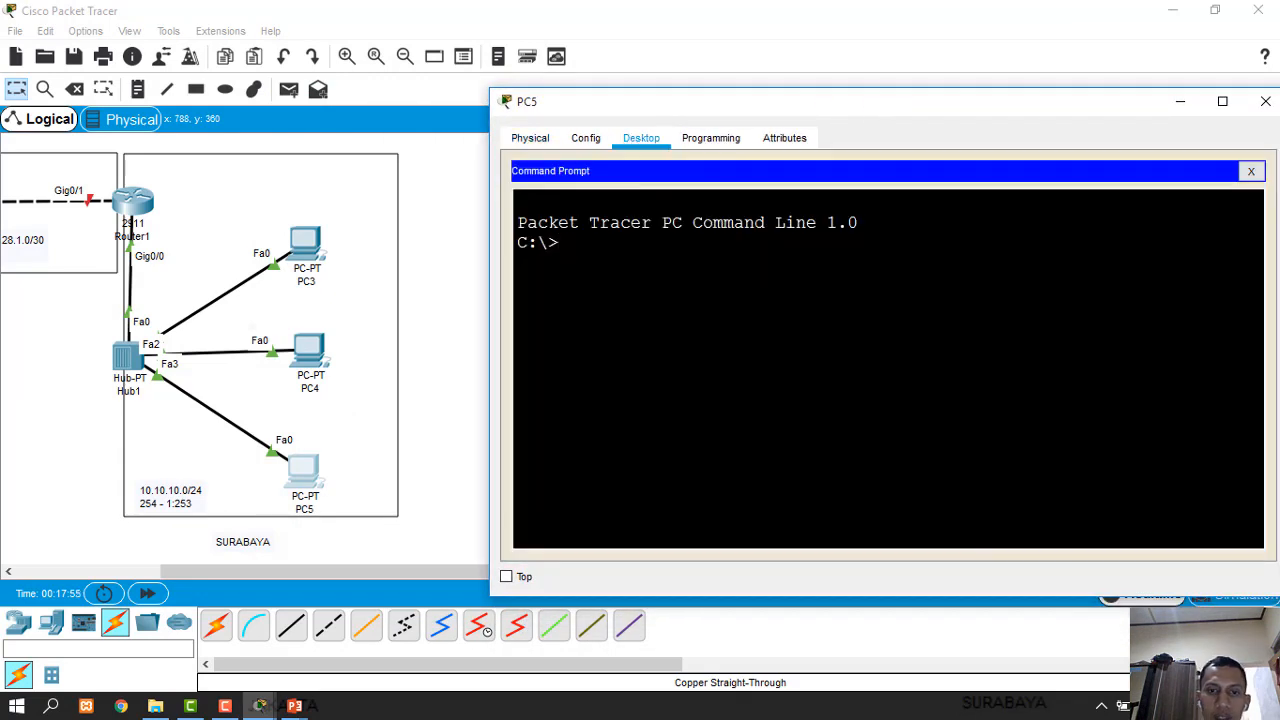
# Assign PC5 the IP address 10.10.10.3, subnet mask 255.255.255.0 and gateway 10.10.10.254 with ipconfig, and display its configuration to check
pyautogui.write('ipconfig10')
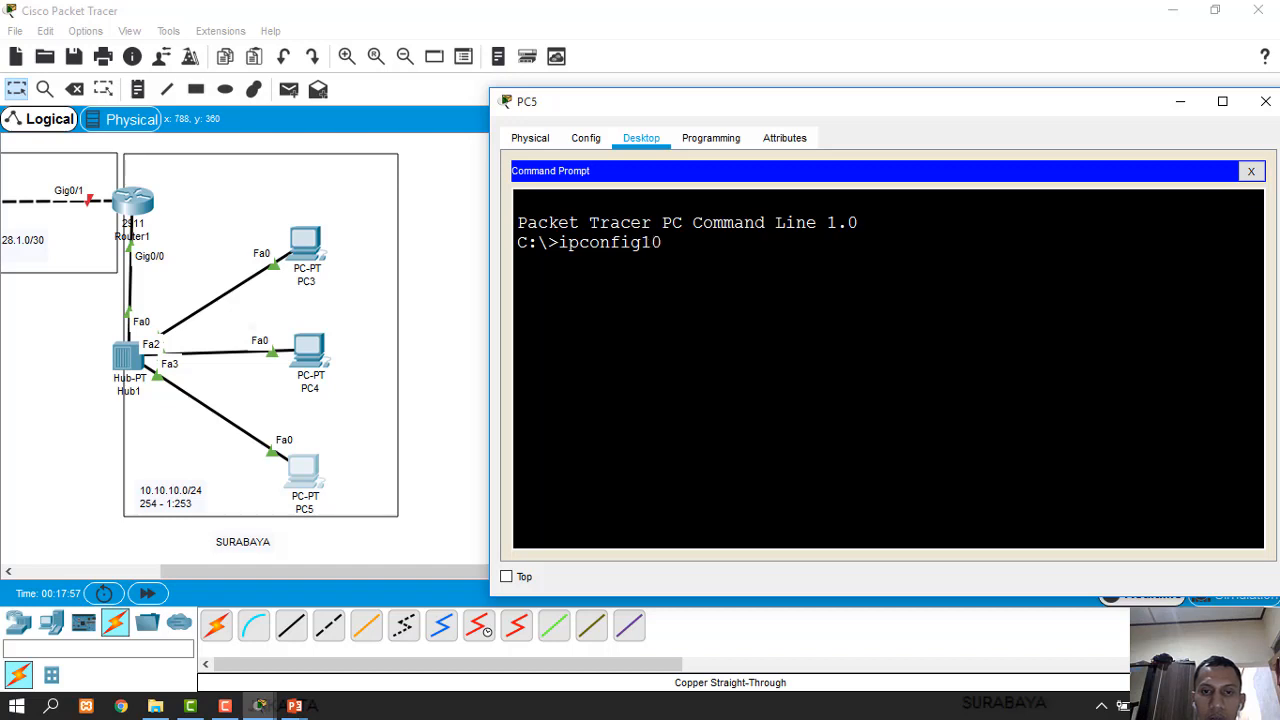
pyautogui.press('BackSpace')
pyautogui.press('BackSpace')
pyautogui.write('10.10')
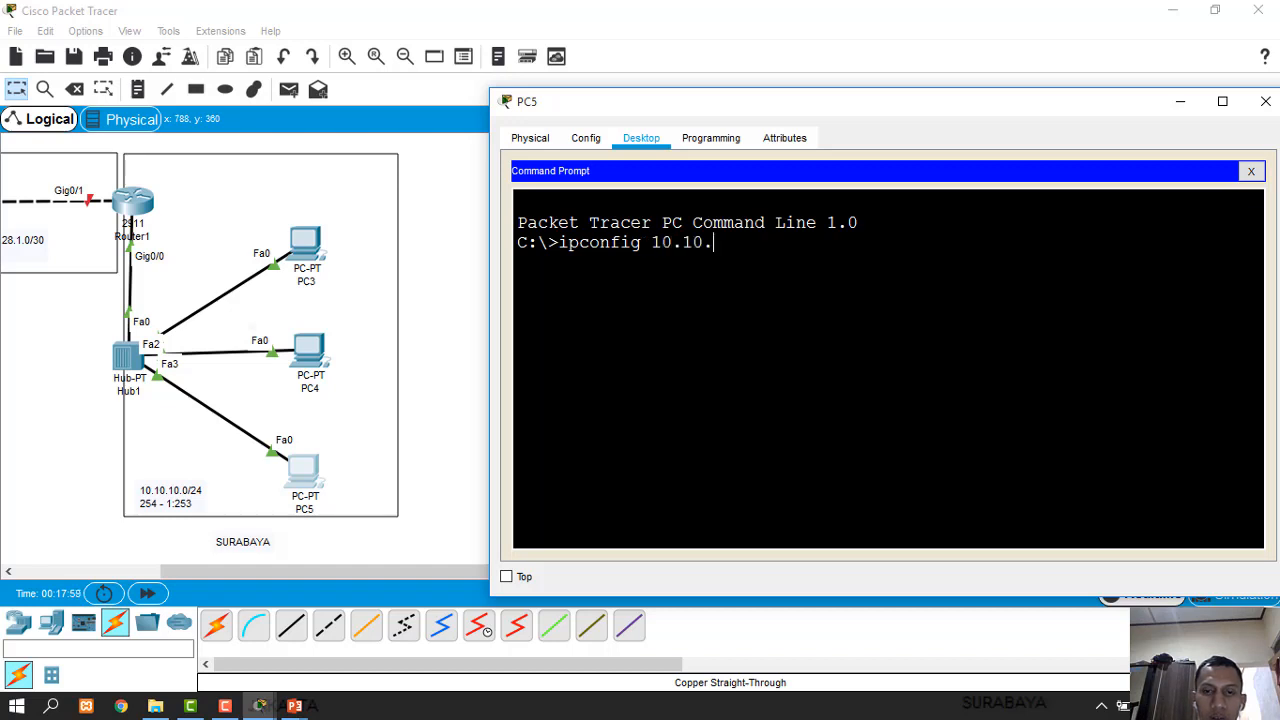
pyautogui.write('.10.3')
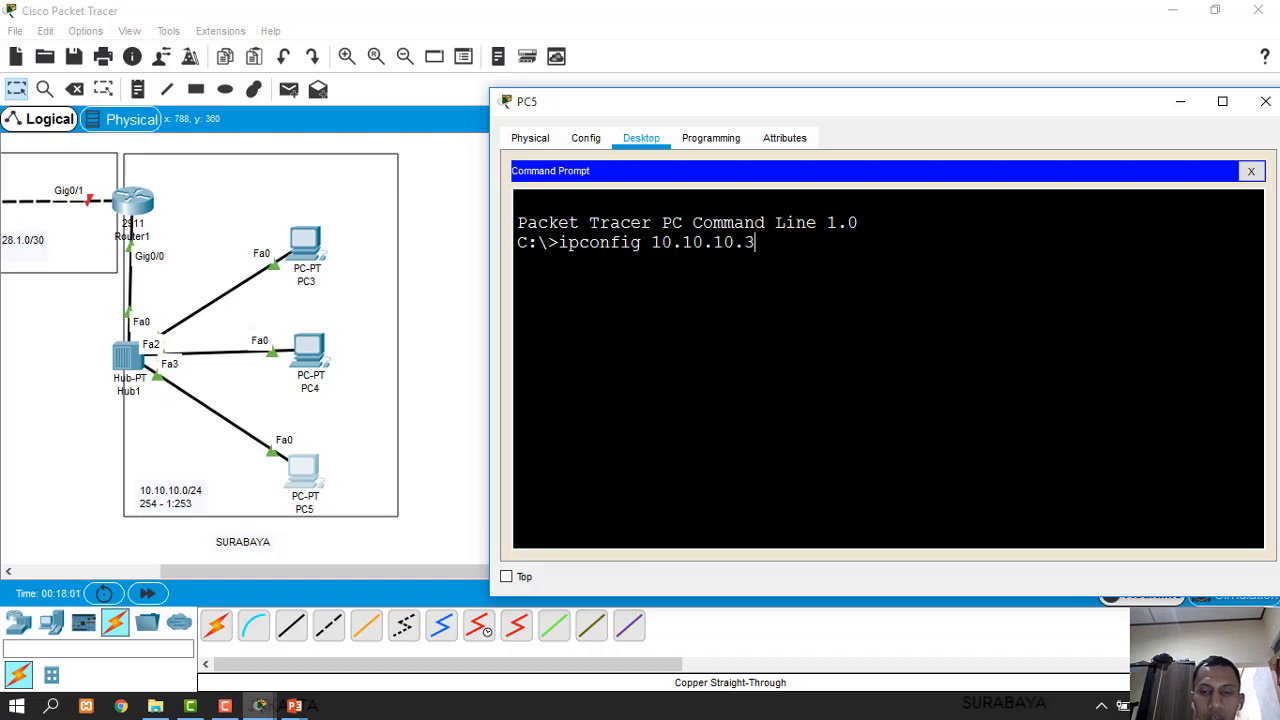
pyautogui.write(' 255.255.255.2')
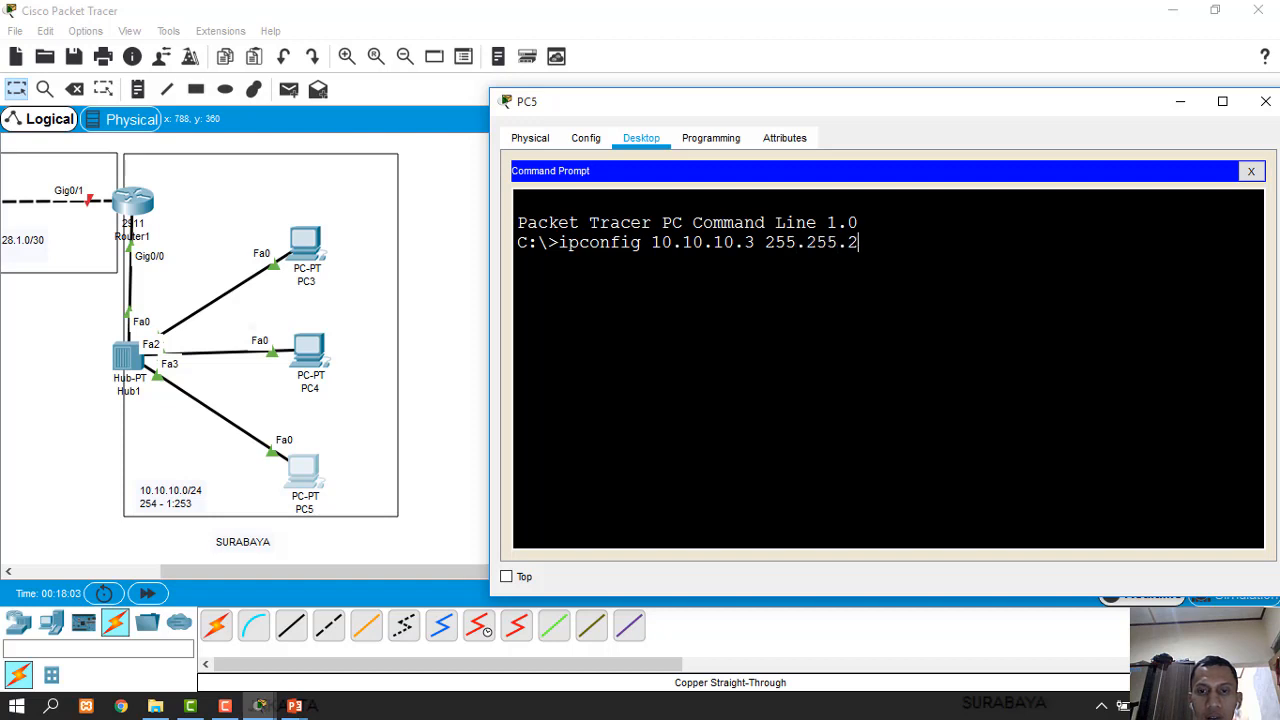
pyautogui.write('55.0 ')
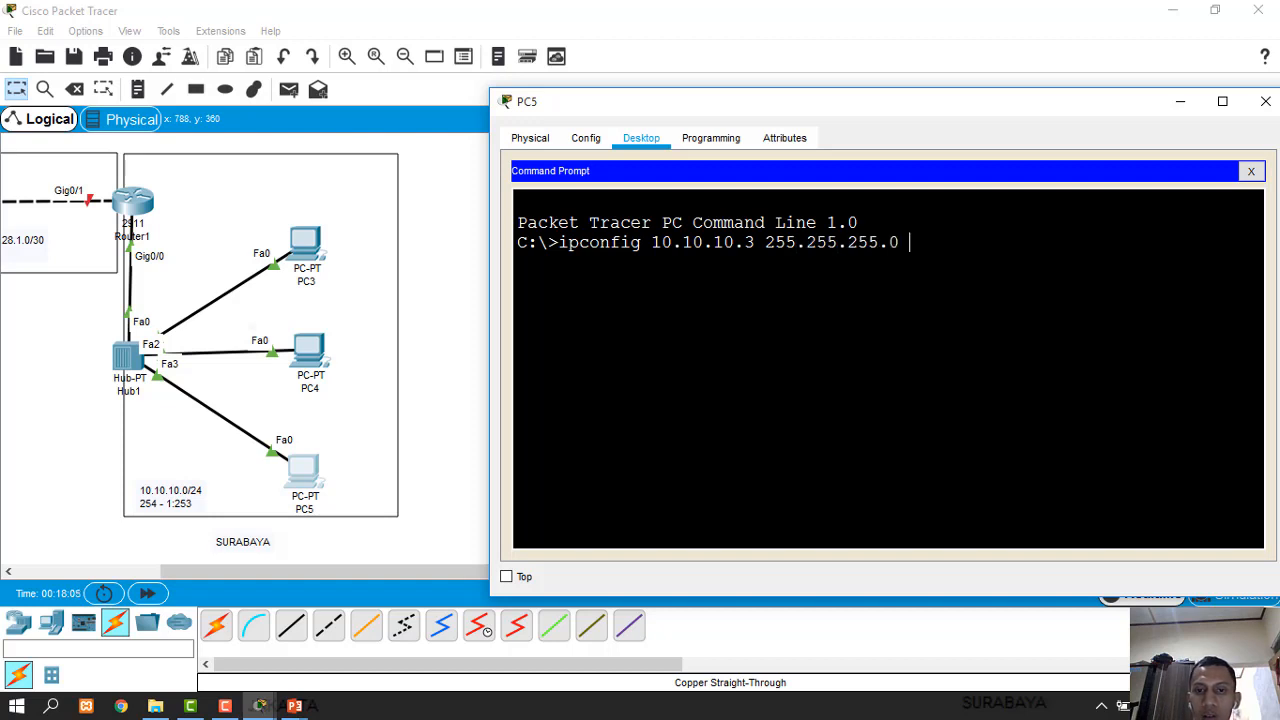
pyautogui.write('10.10.10')
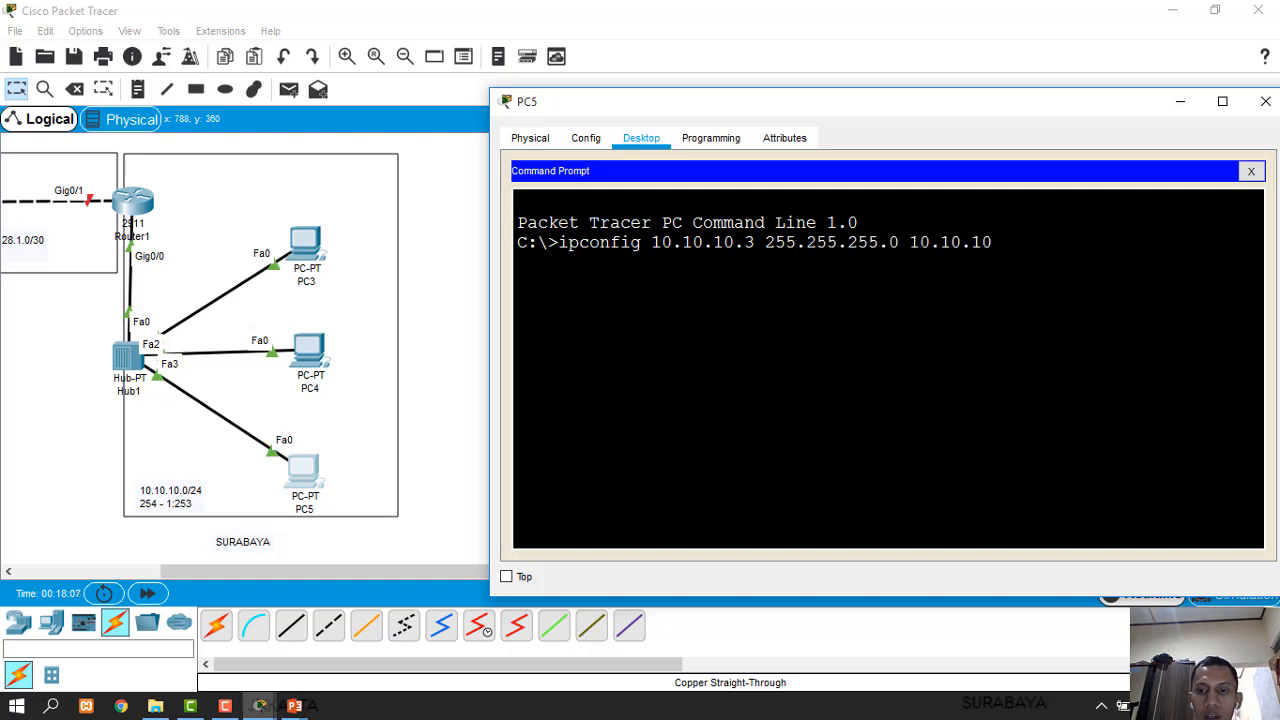
pyautogui.write('.254')
pyautogui.press('Return')
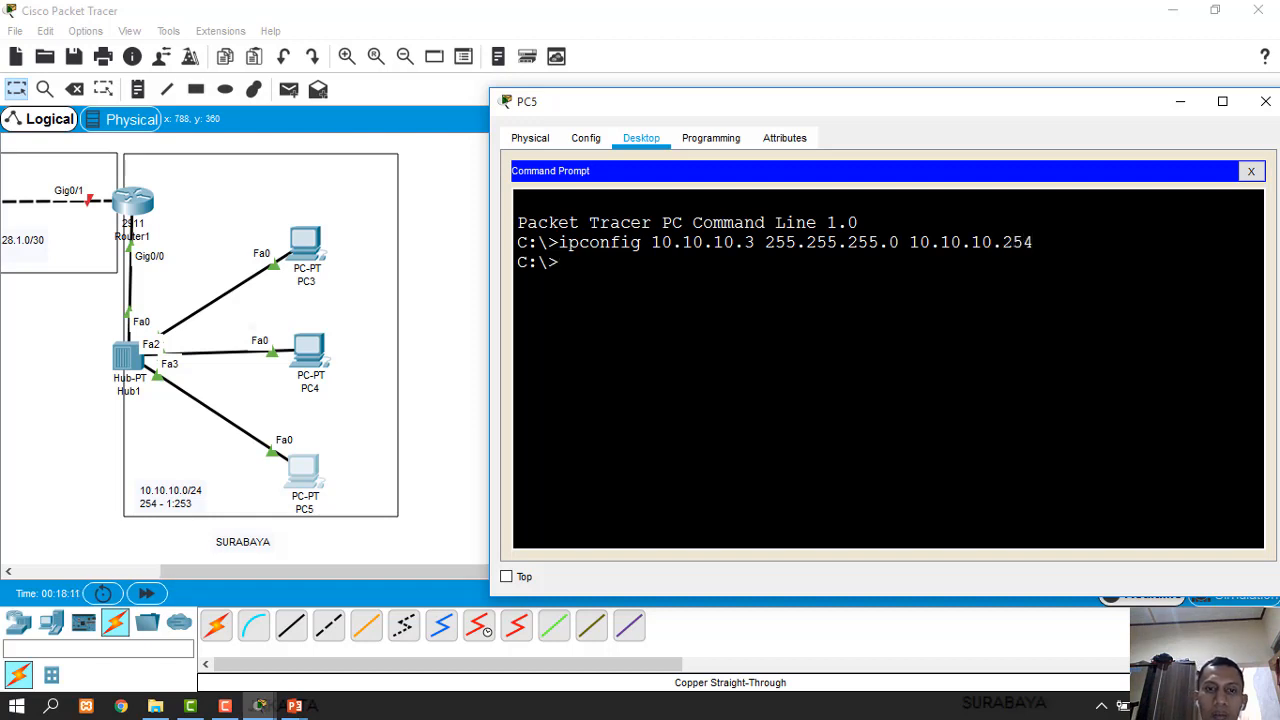
pyautogui.write('ipconfig')
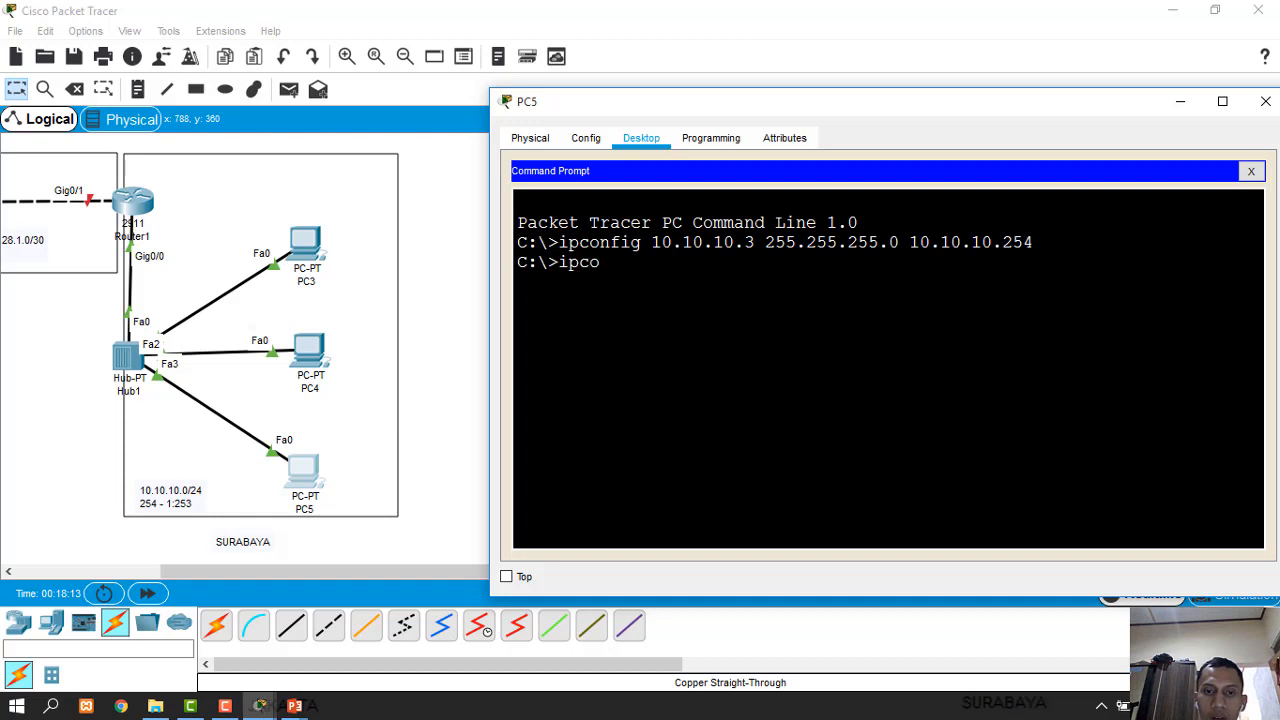
pyautogui.press('Return')
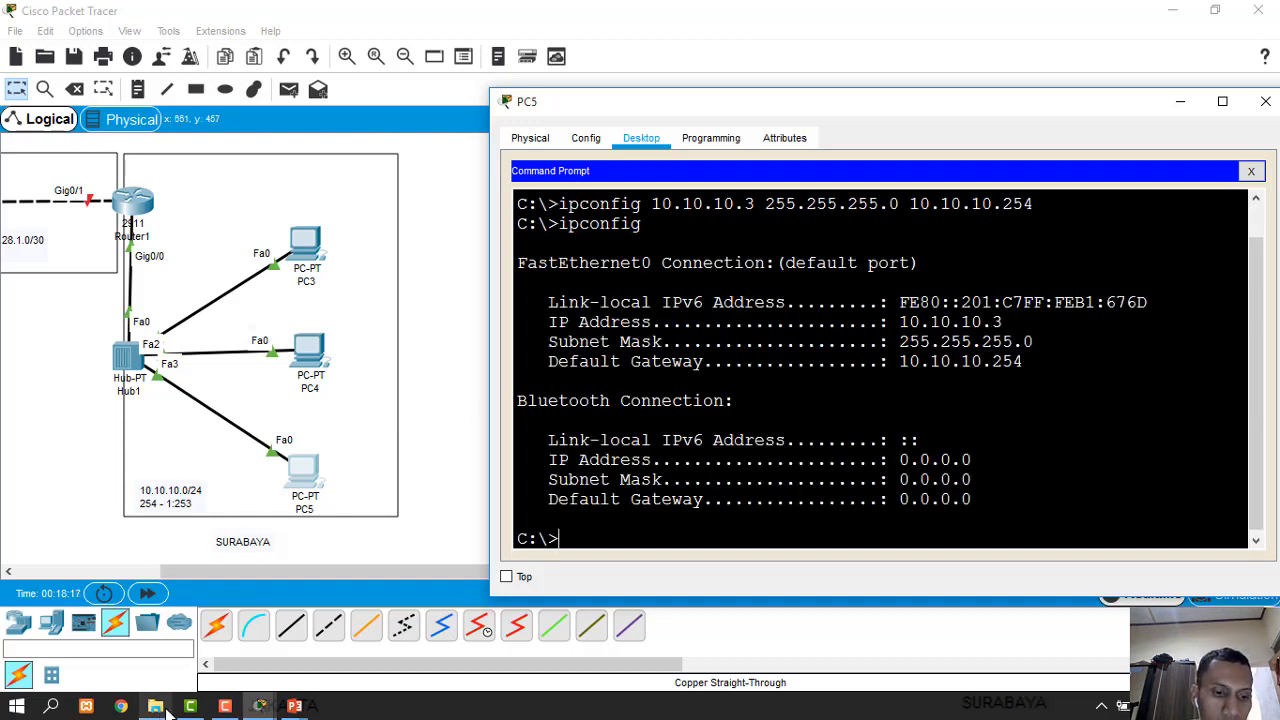
# Switch to the PowerPoint slide show and reveal the "6. PING ke GW" callout on the TAHAP 1 slide
pyautogui.click(296, 703)
pyautogui.click(395, 632)
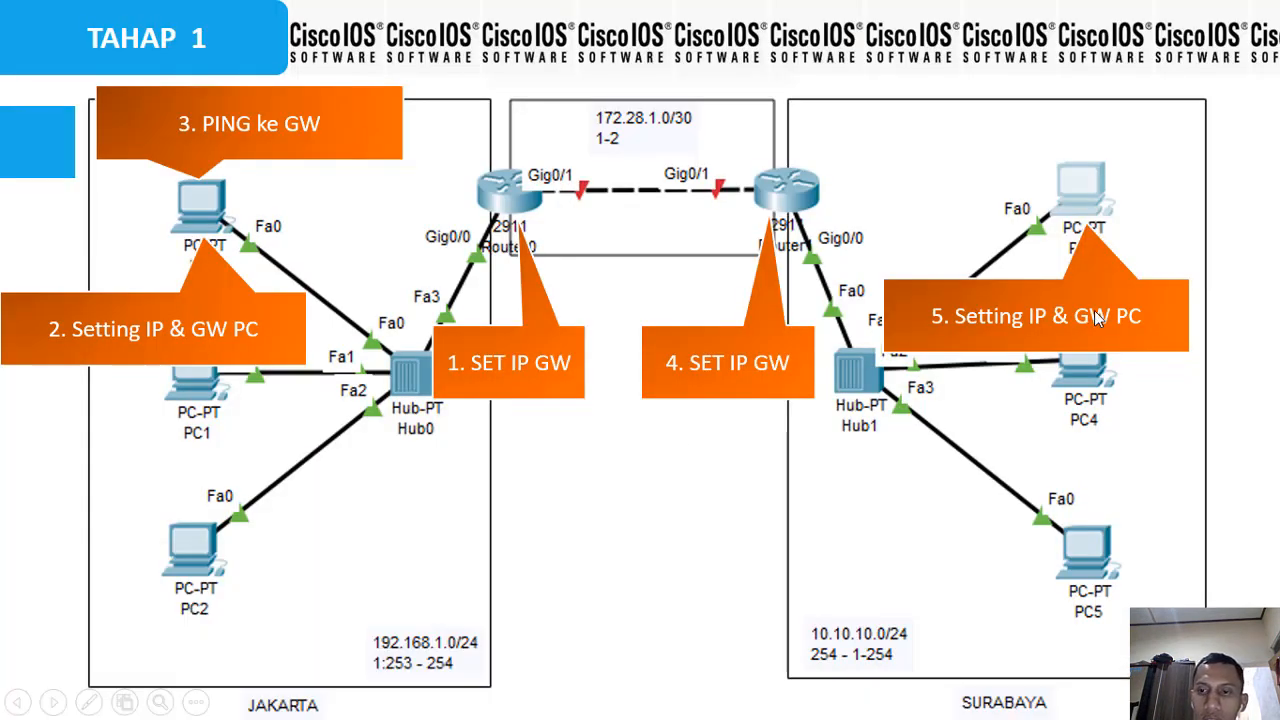
pyautogui.click(1070, 230)
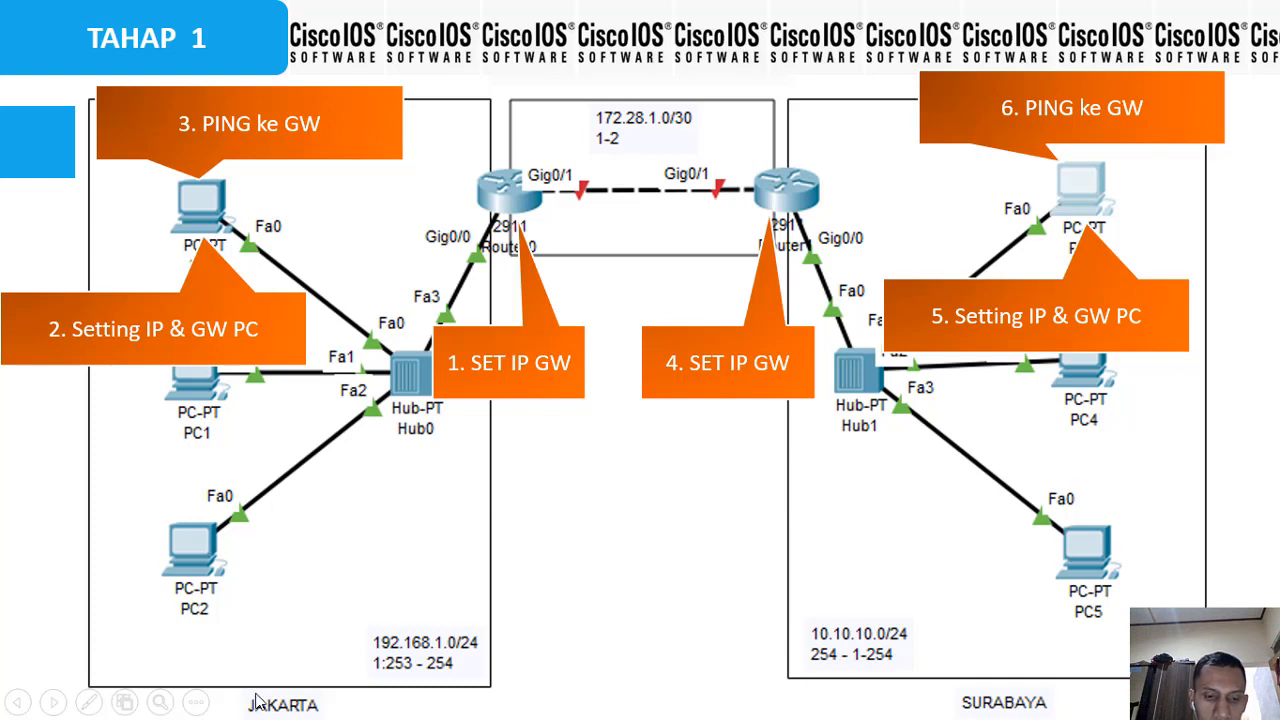
# Switch to PC3's Command Prompt and ping the Surabaya gateway 10.10.10.254 to test its connection
pyautogui.hotkey('alt', 'Tab')
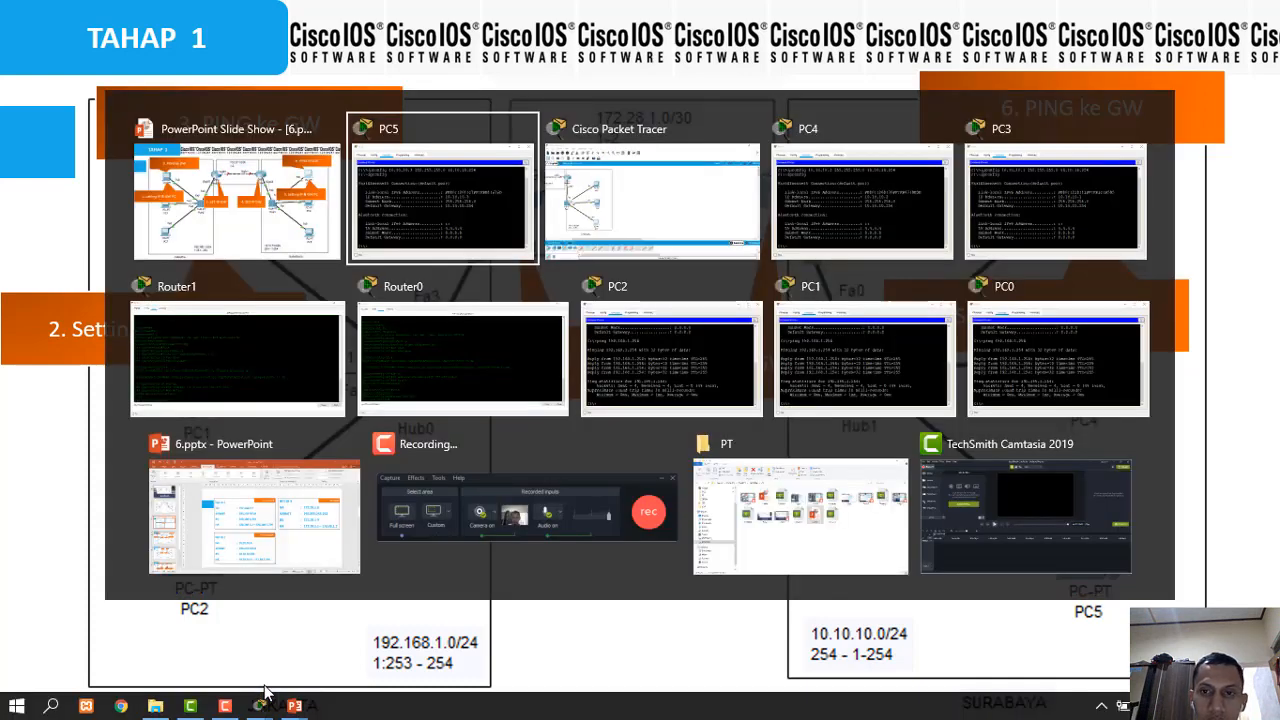
pyautogui.press('Tab')
pyautogui.press('Tab')
pyautogui.press('Tab')
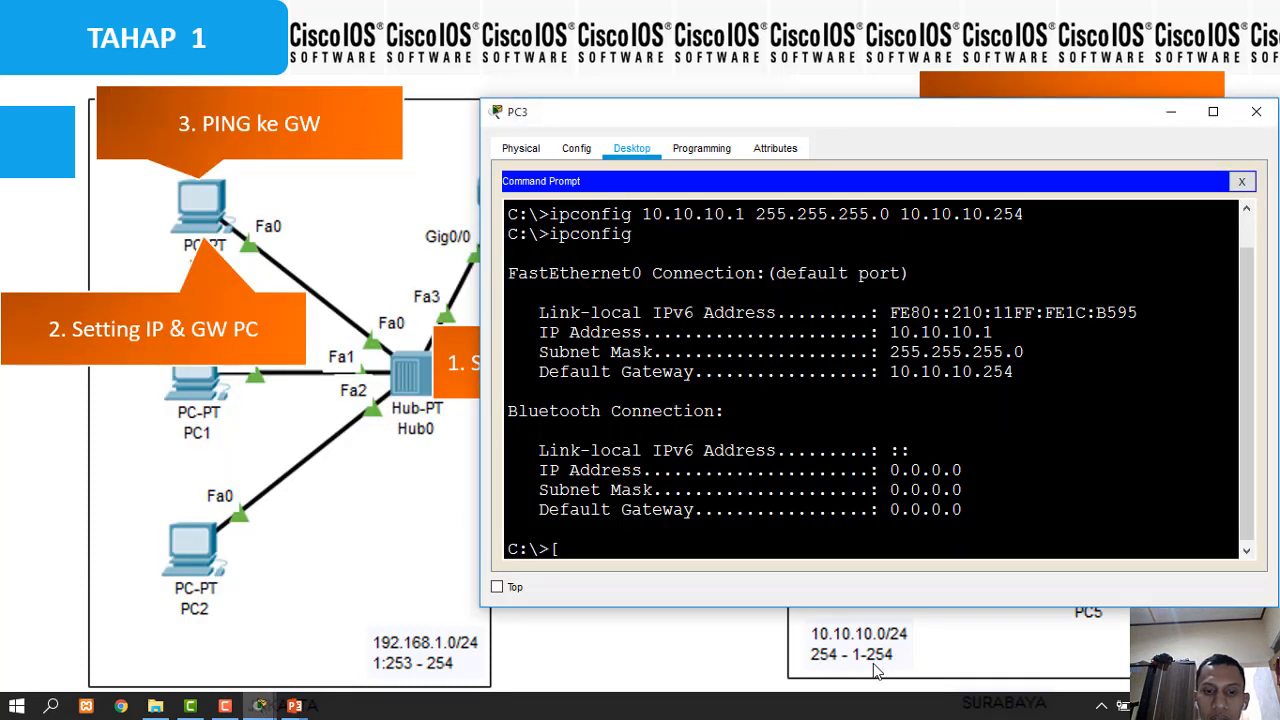
pyautogui.write('ping 10.')
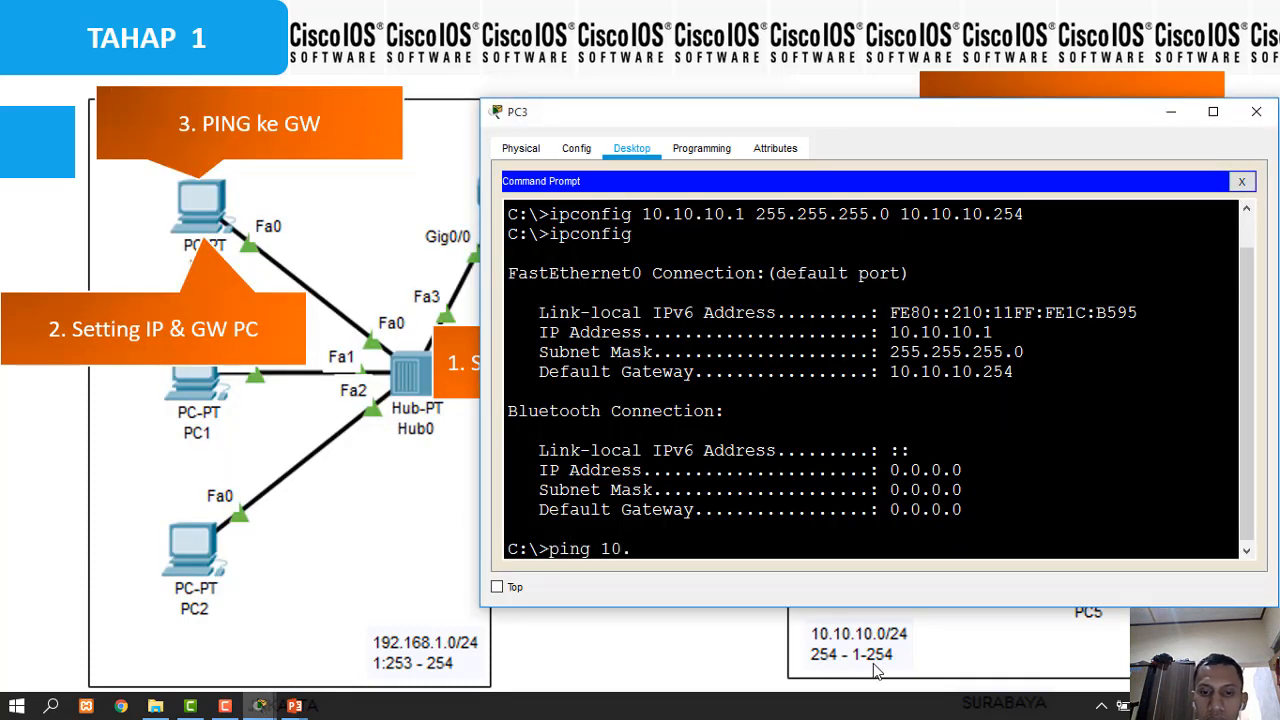
pyautogui.write('10.10.254')
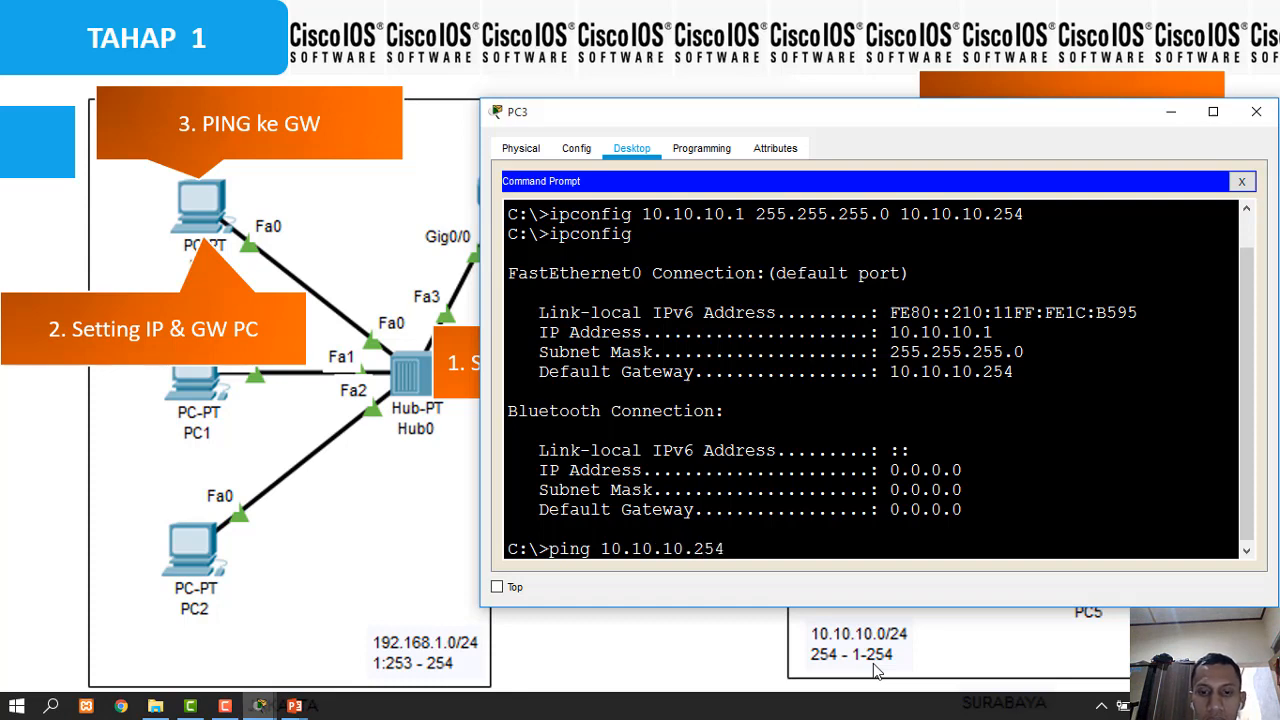
pyautogui.press('Return')
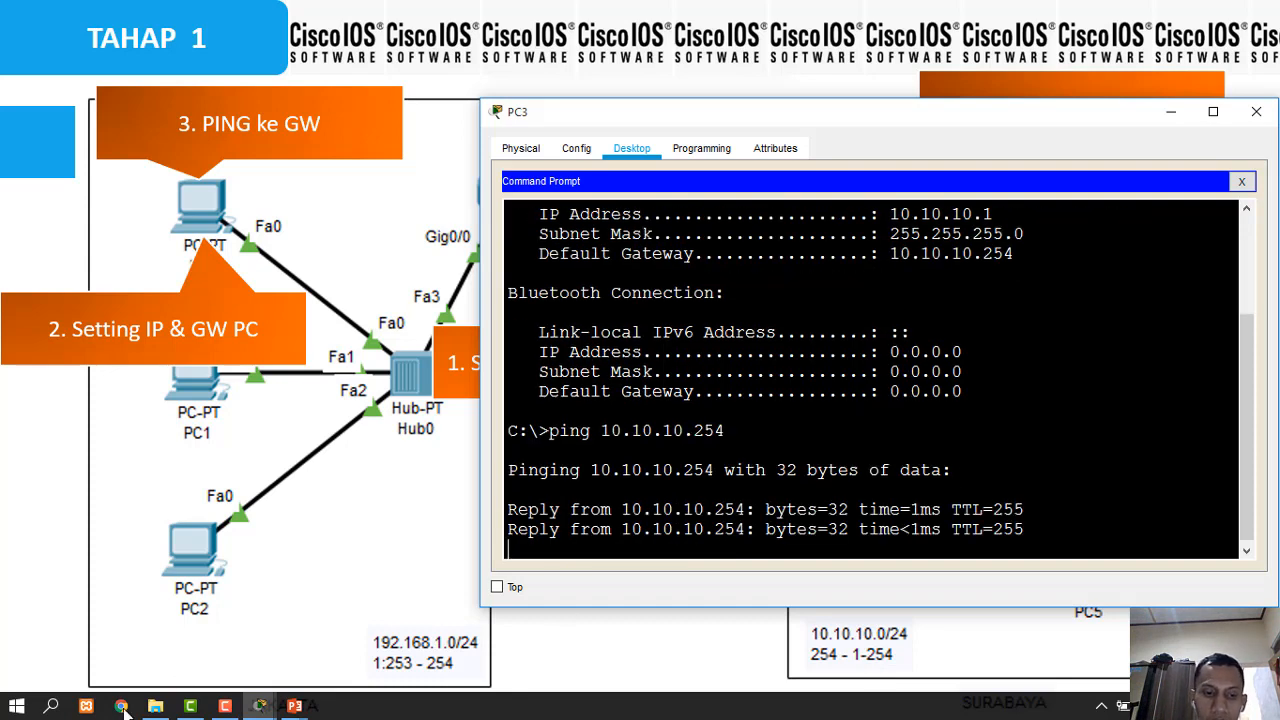
# Switch to PC4's Command Prompt and ping the gateway 10.10.10.254
pyautogui.click(265, 707)
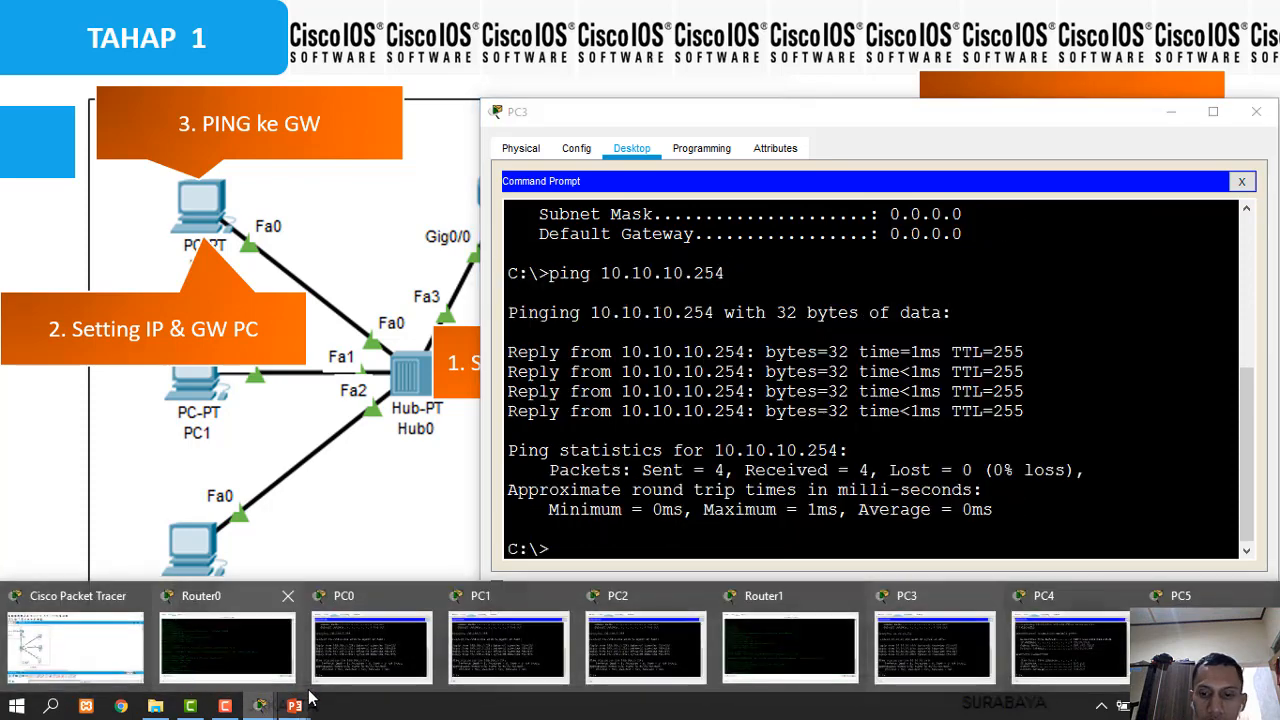
pyautogui.click(1070, 645)
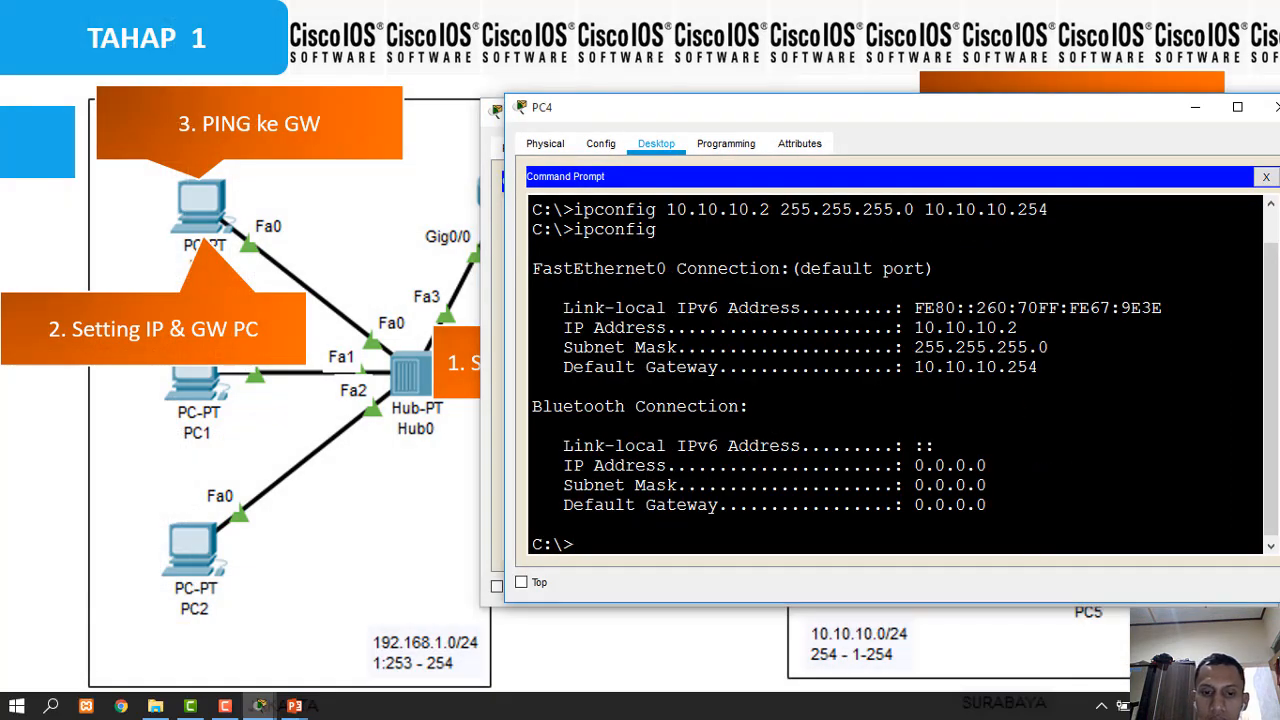
pyautogui.write('ping 10.10')
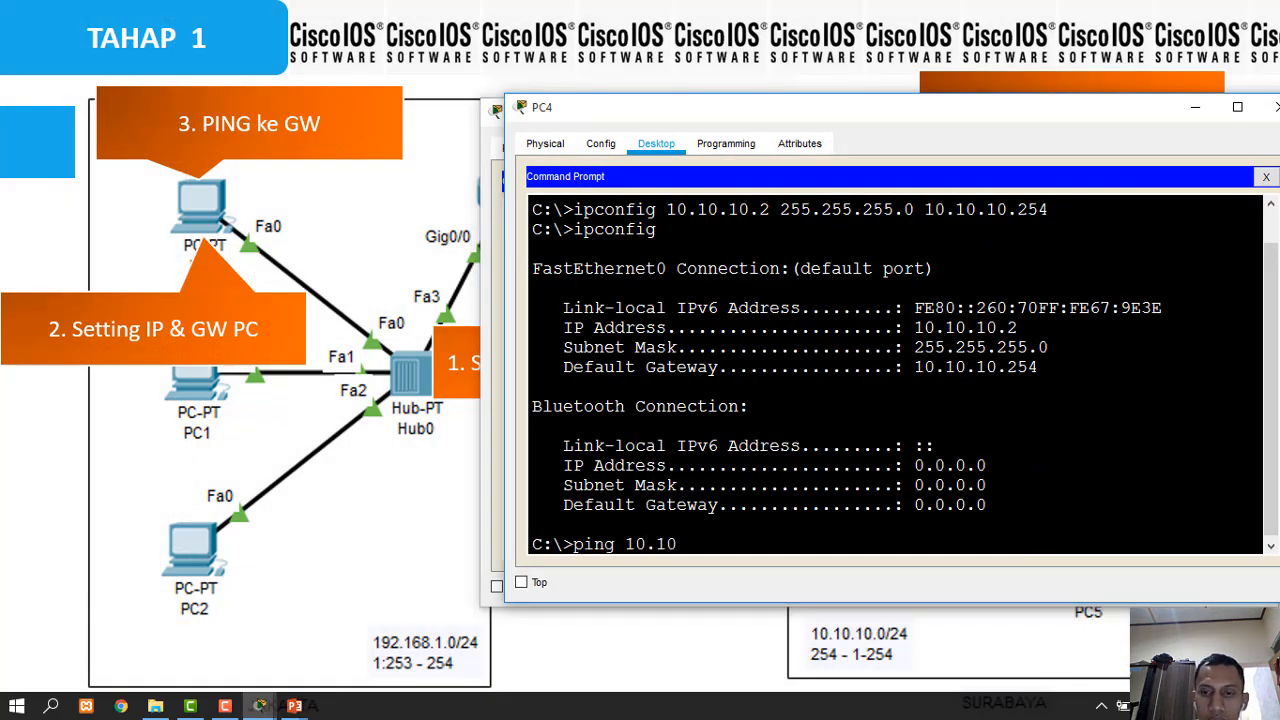
pyautogui.write('.10.254')
pyautogui.press('Return')
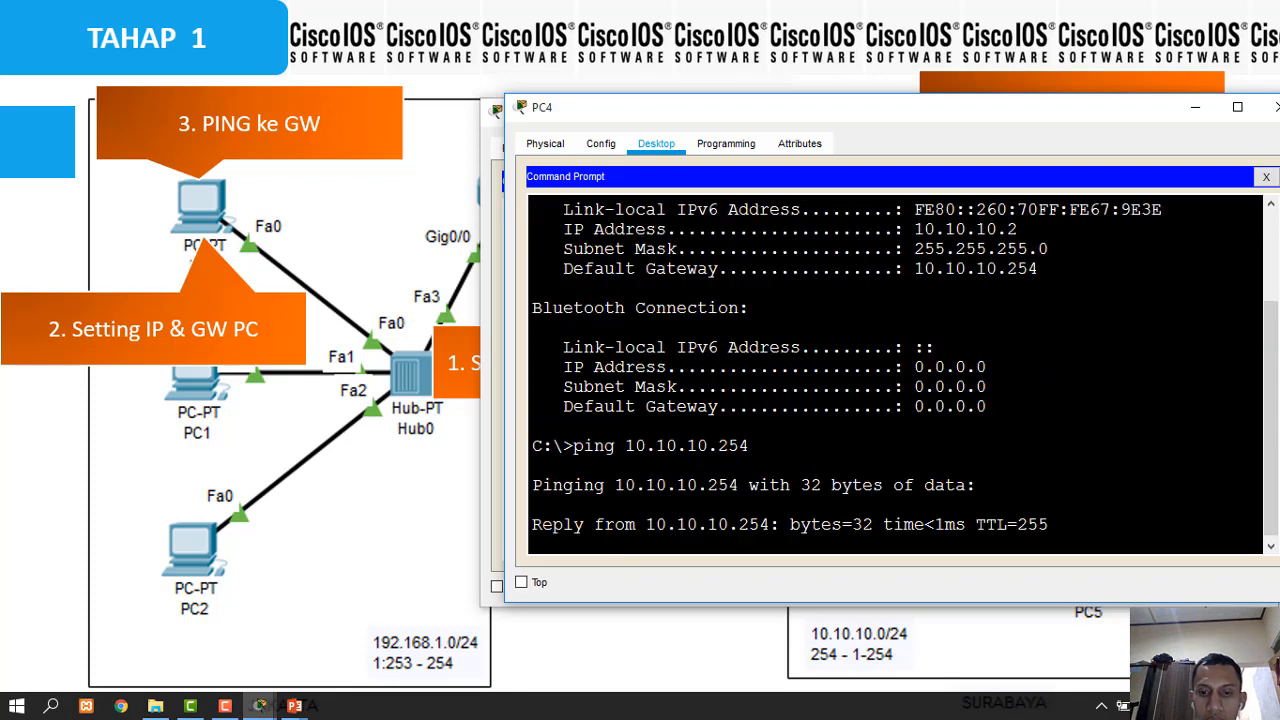
# Switch to PC5's Command Prompt and ping the gateway 10.10.10.254
pyautogui.click(259, 705)
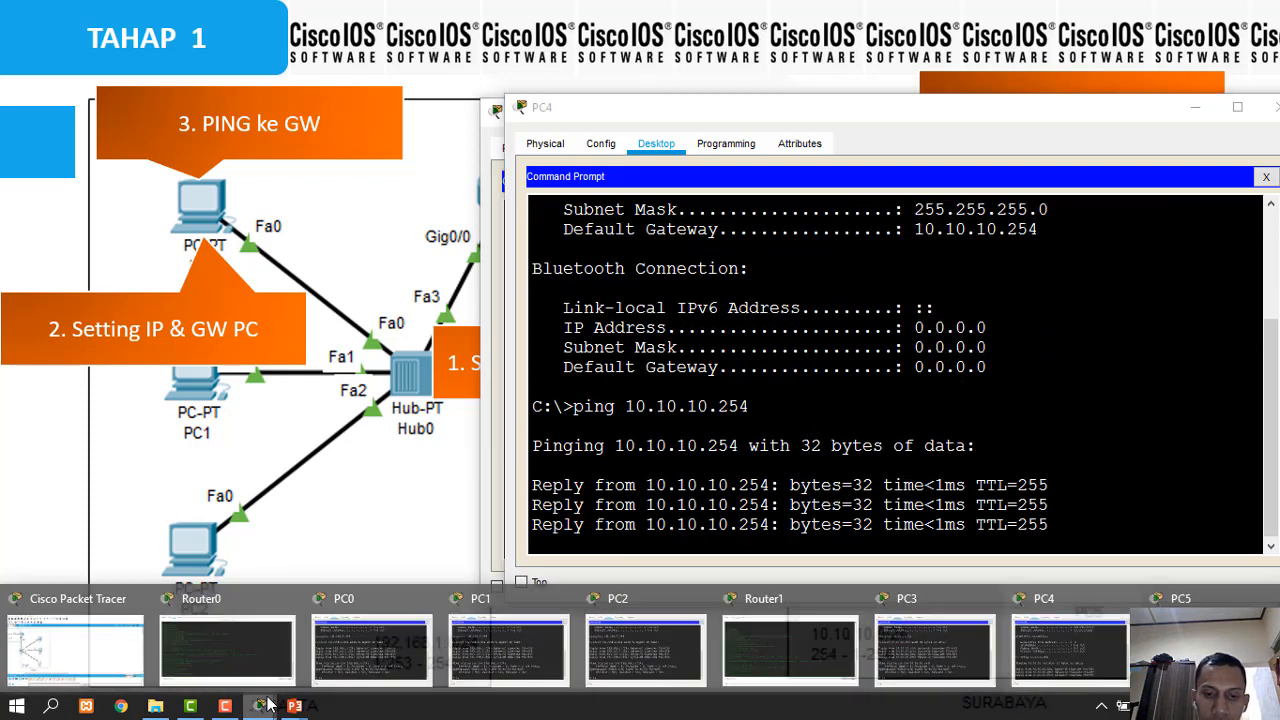
pyautogui.click(1200, 640)
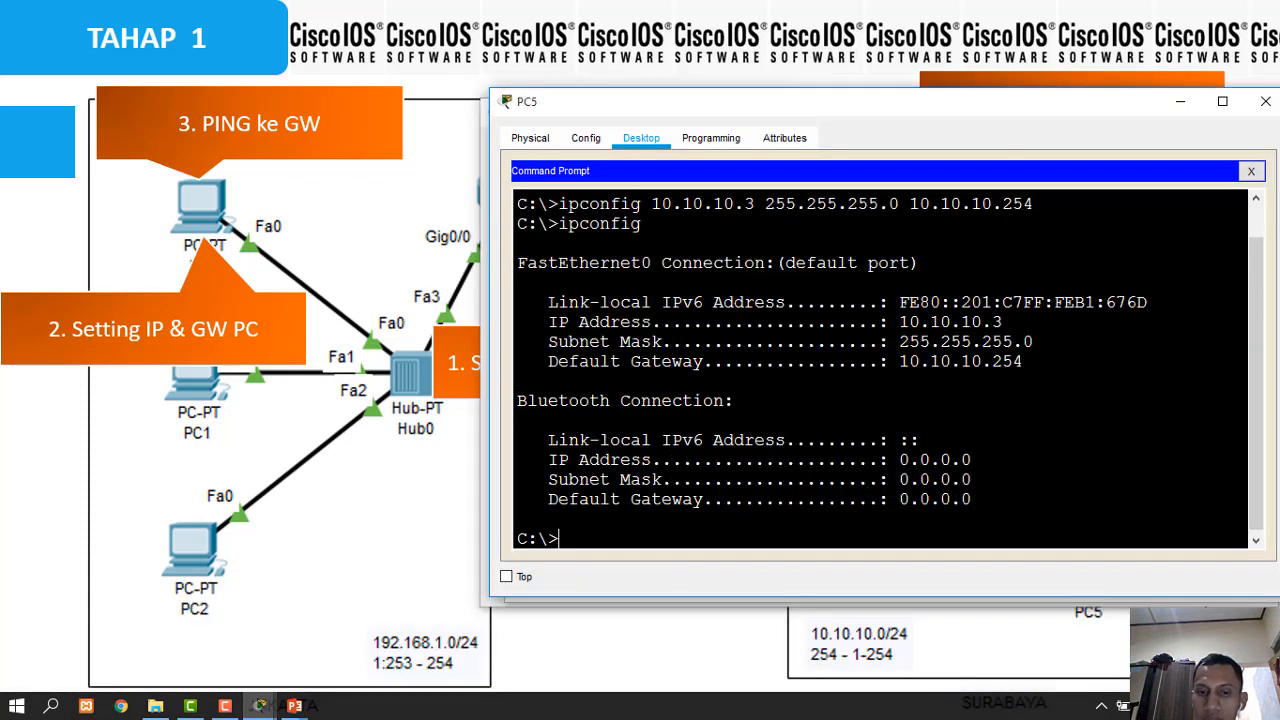
pyautogui.write('ping 10.1')
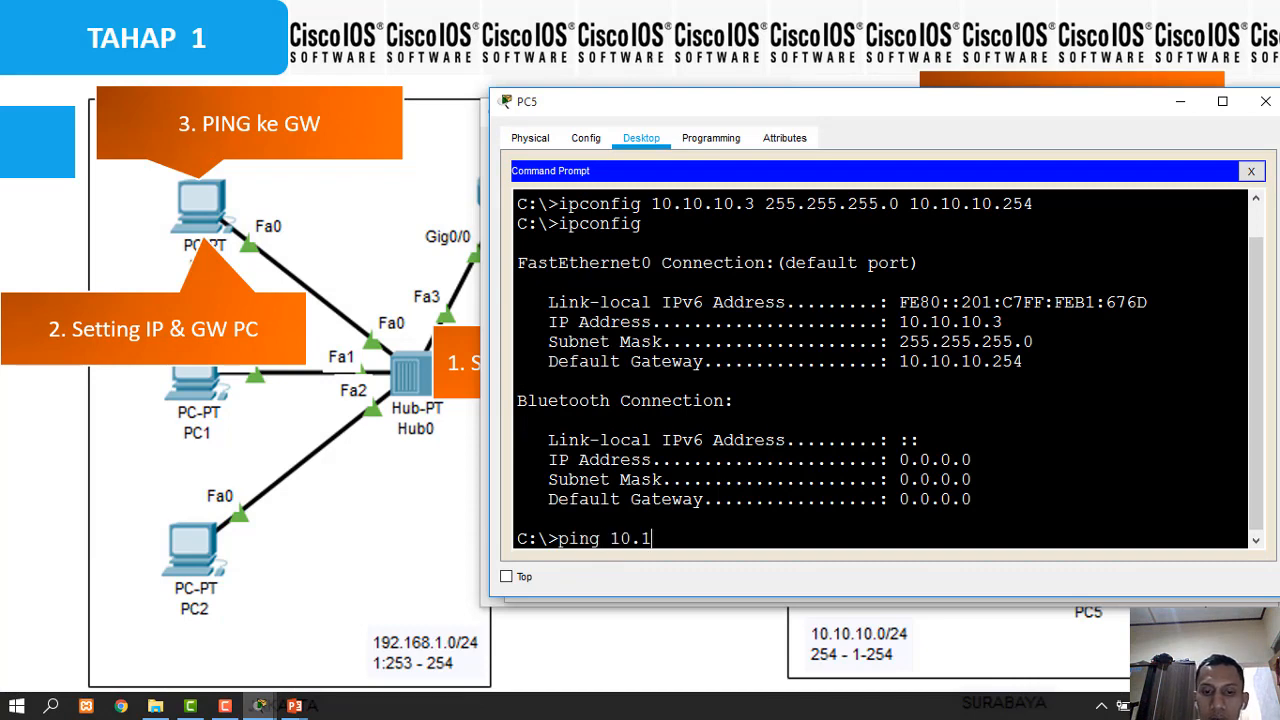
pyautogui.write('0.10.25')
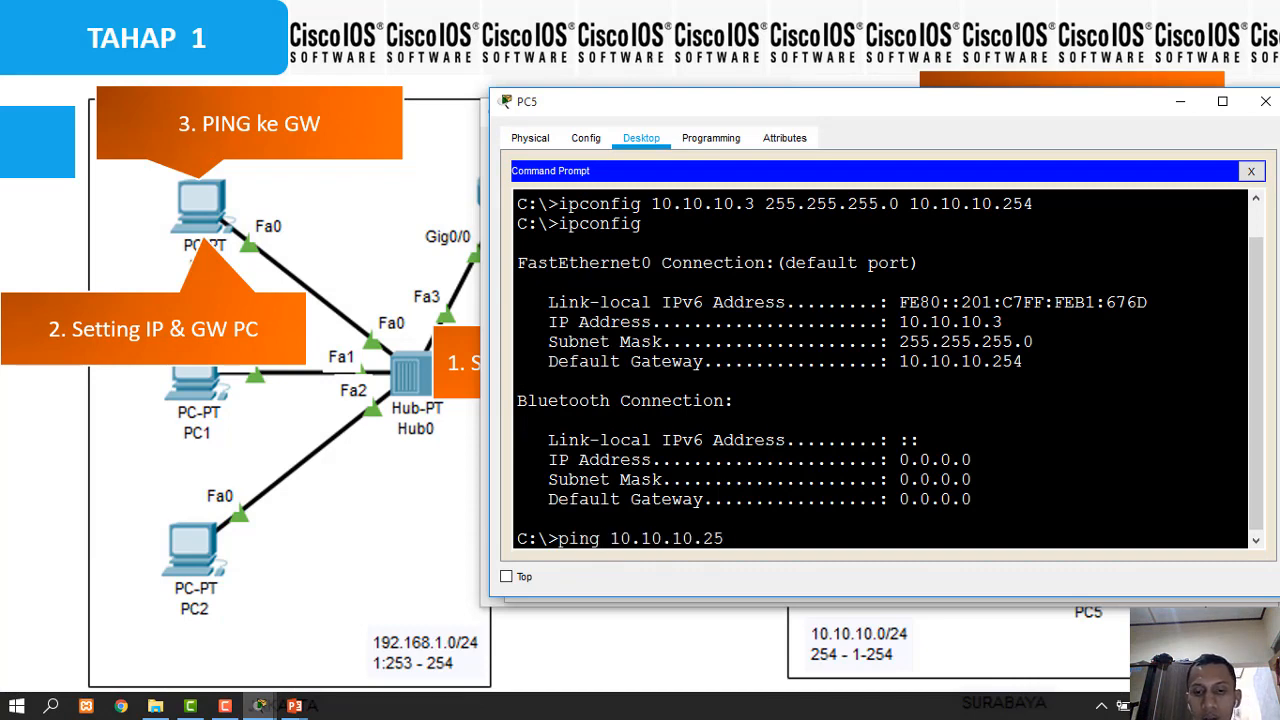
pyautogui.write('4')
pyautogui.press('Return')
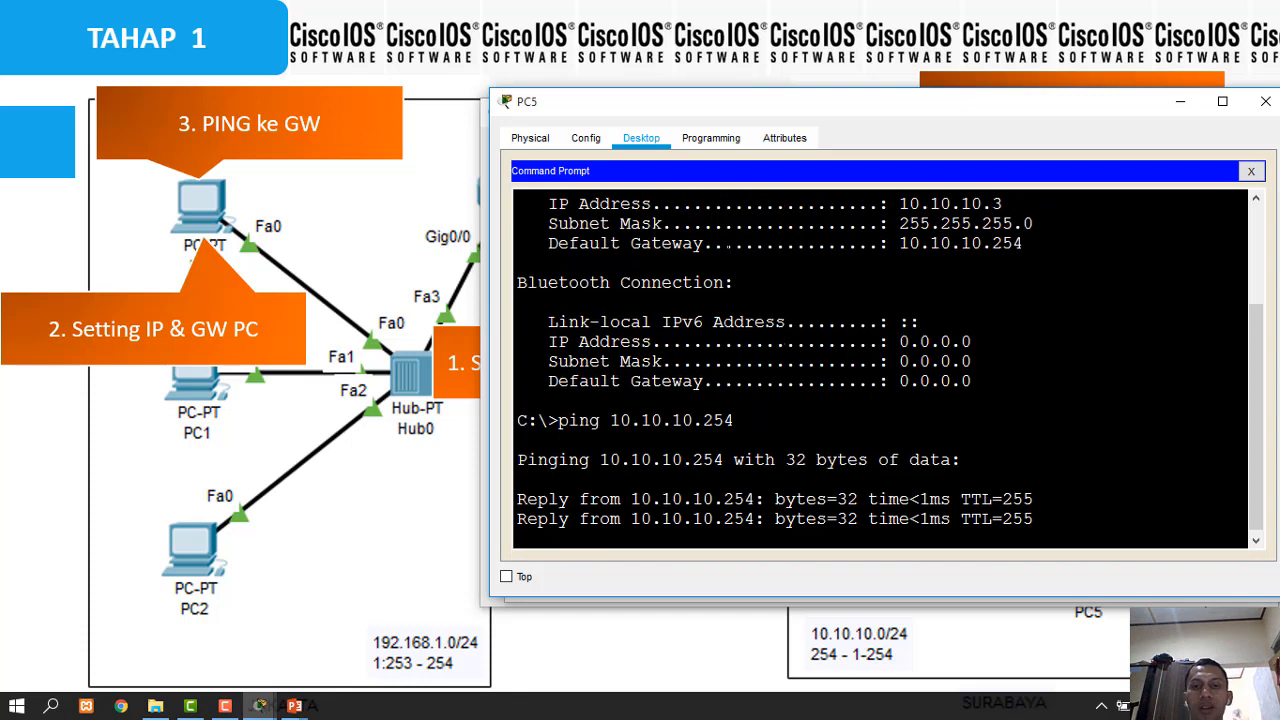
# Return to the PowerPoint slide show, advance to the TAHAP 2 slide and reveal its "7. SET IP WAN" callout
pyautogui.click(632, 3)
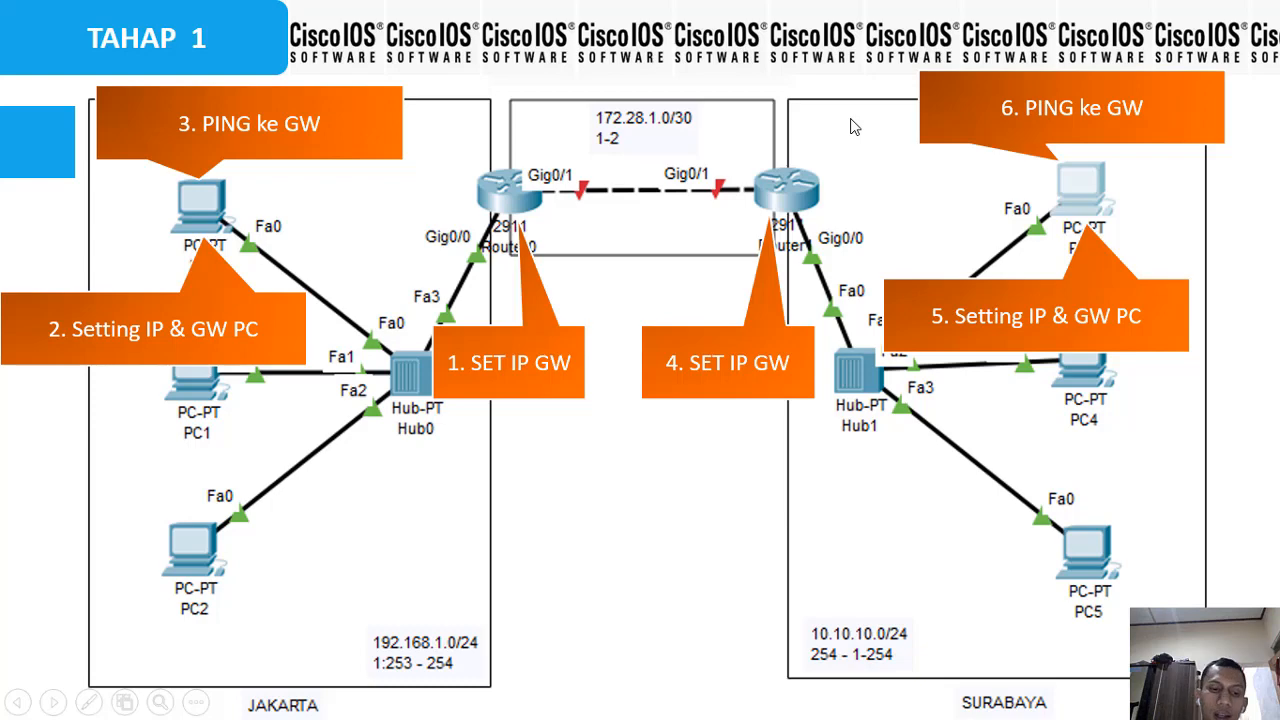
pyautogui.scroll(-1, 580, 543)
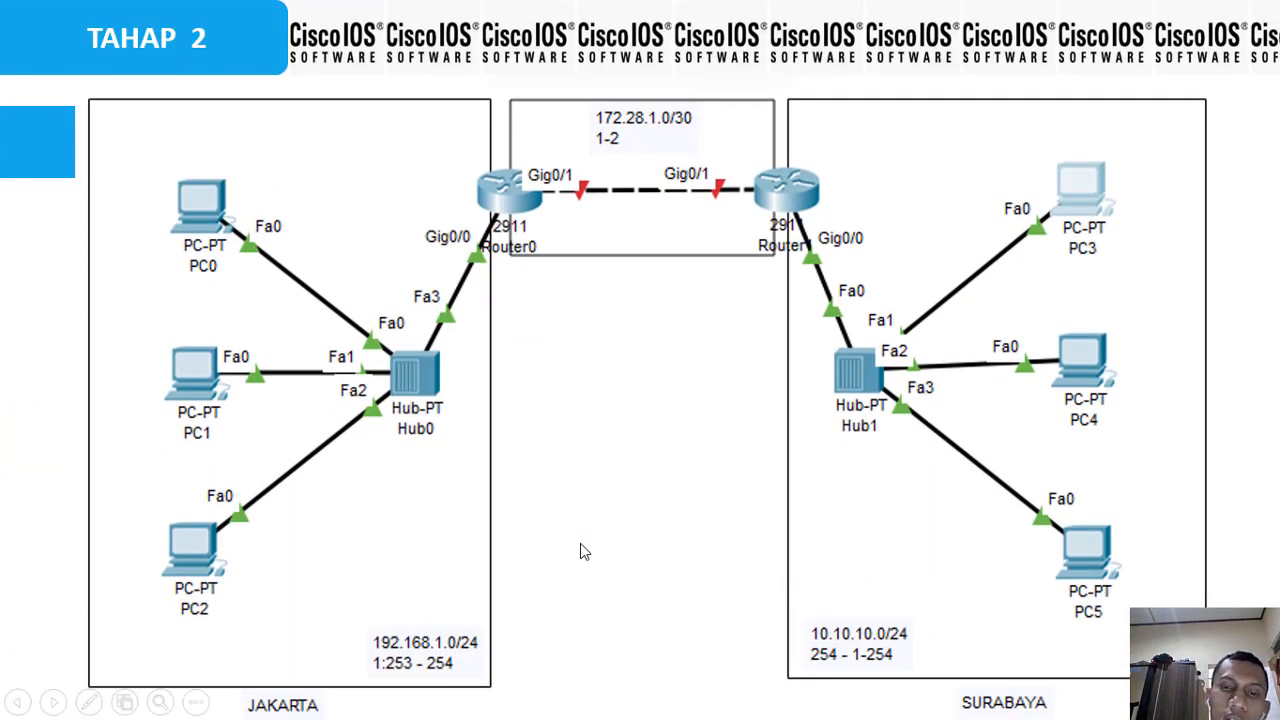
pyautogui.click(580, 543)
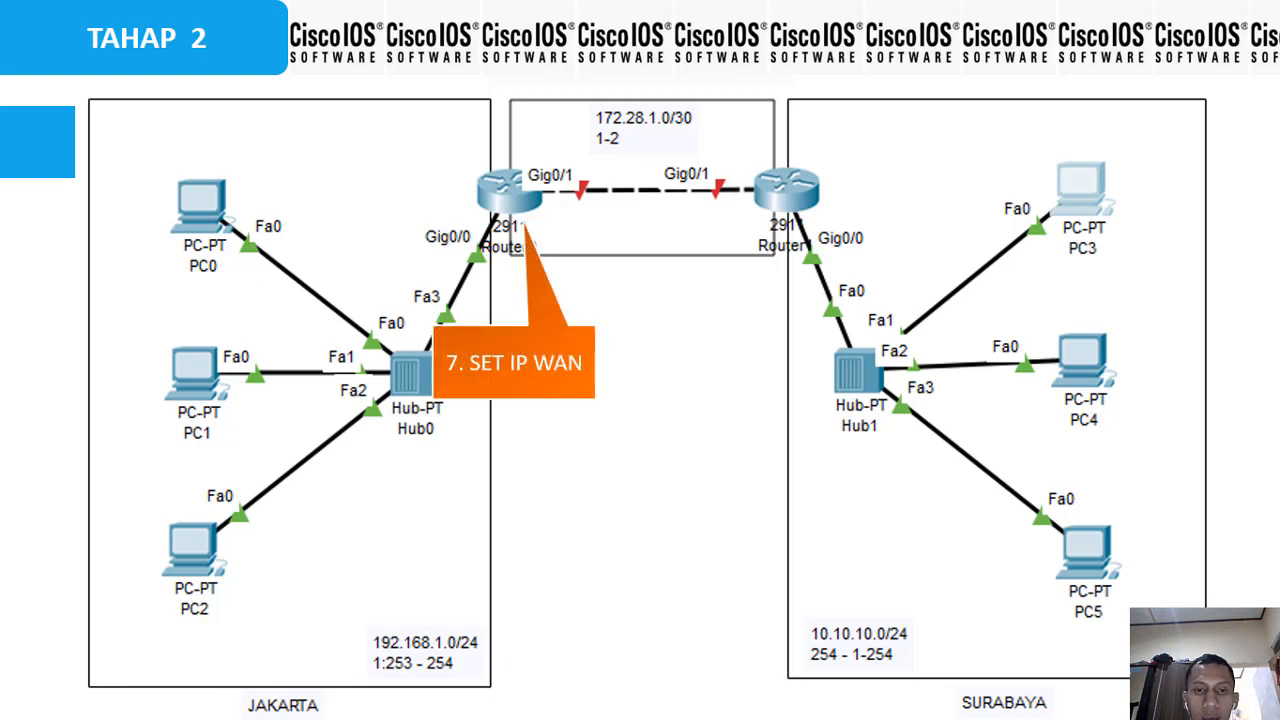
# Switch to the Cisco Packet Tracer workspace and open the command line of Router0 in the Jakarta network
pyautogui.hotkey('alt', 'Tab')
pyautogui.hotkey('alt', 'Tab')
pyautogui.hotkey('alt', 'Tab')
pyautogui.hotkey('alt', 'Tab')
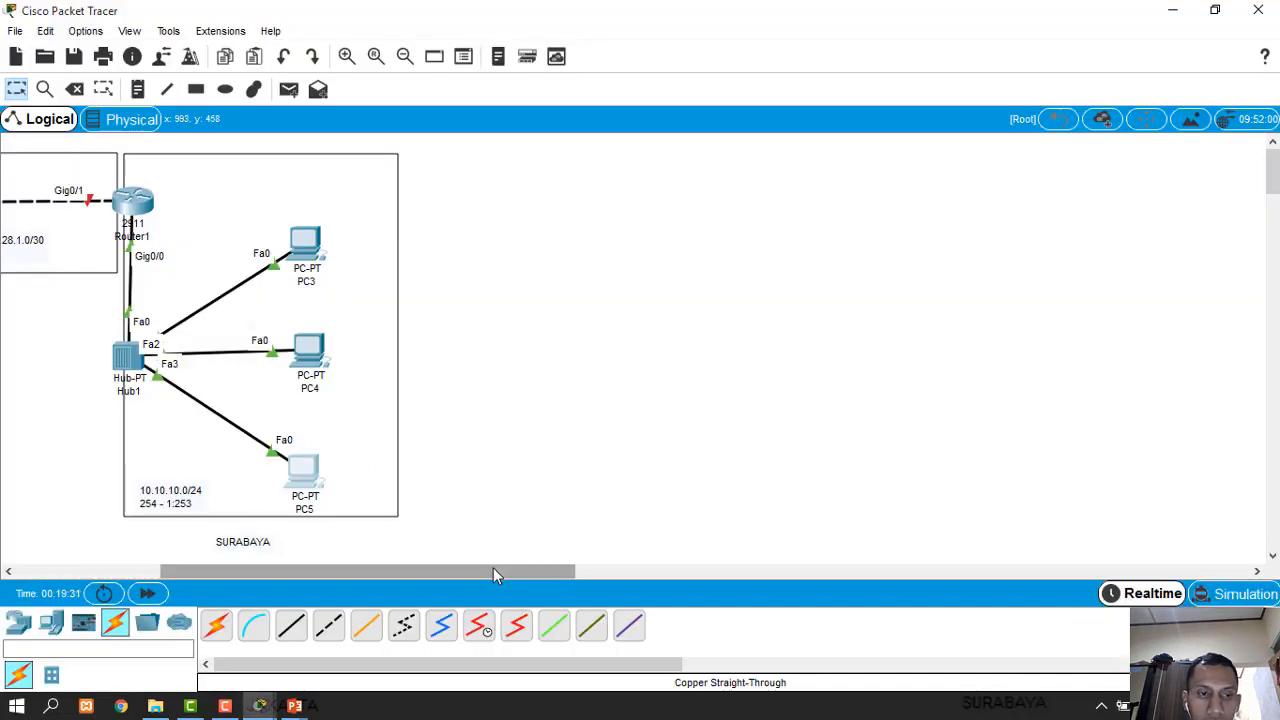
pyautogui.moveTo(493, 567); pyautogui.dragTo(333, 622)
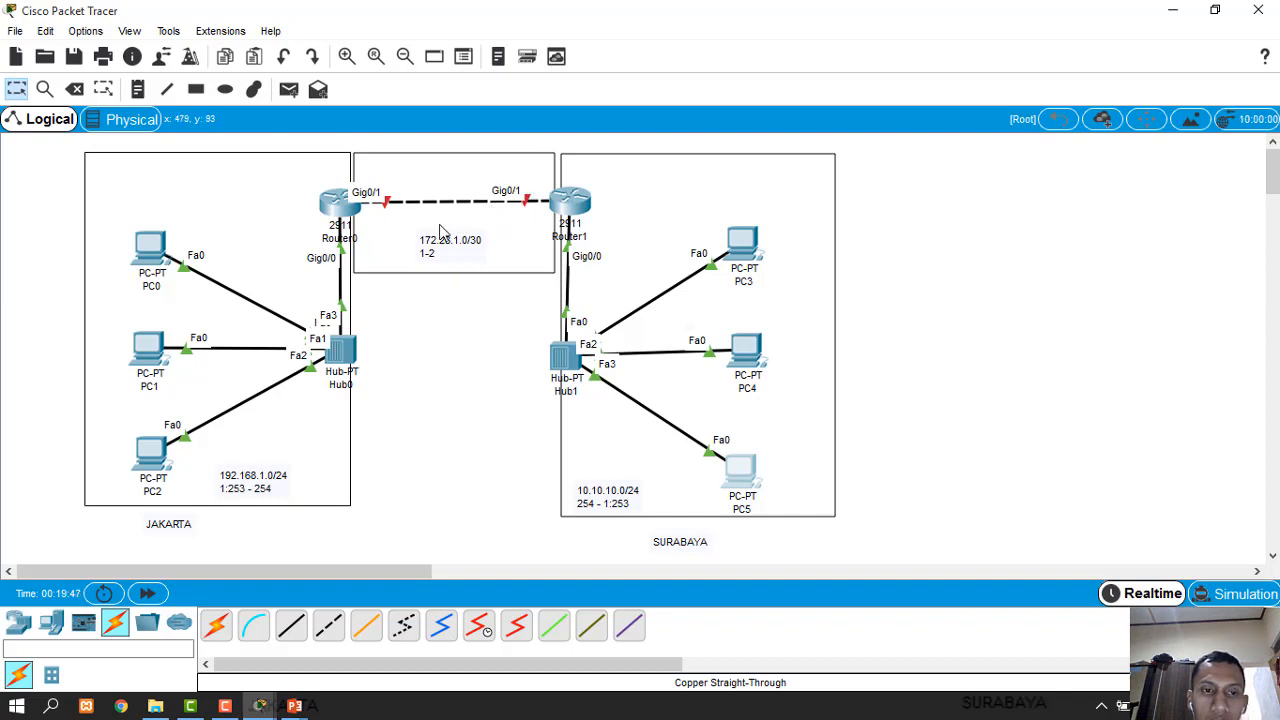
pyautogui.click(331, 208)
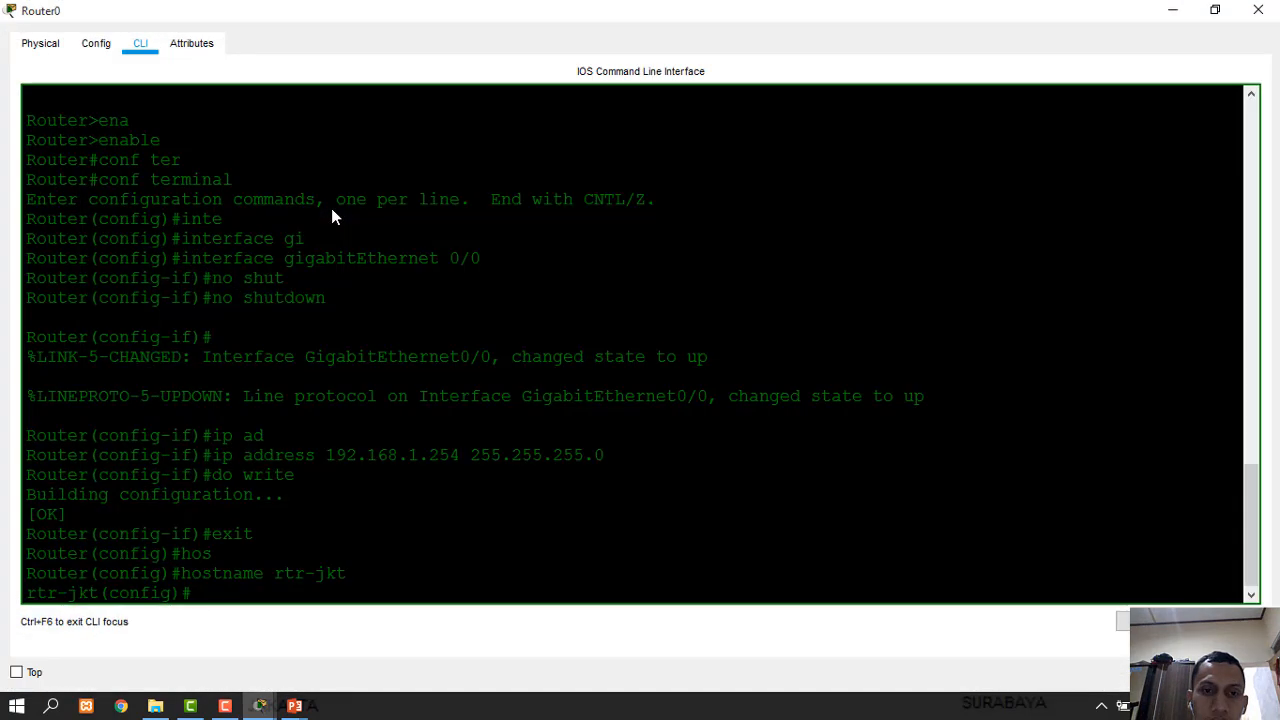
# Move Router0's window aside to examine the WAN link's addressing in the topology, and enlarge the window again
pyautogui.doubleClick(570, 22)
pyautogui.moveTo(597, 45); pyautogui.dragTo(869, 150)
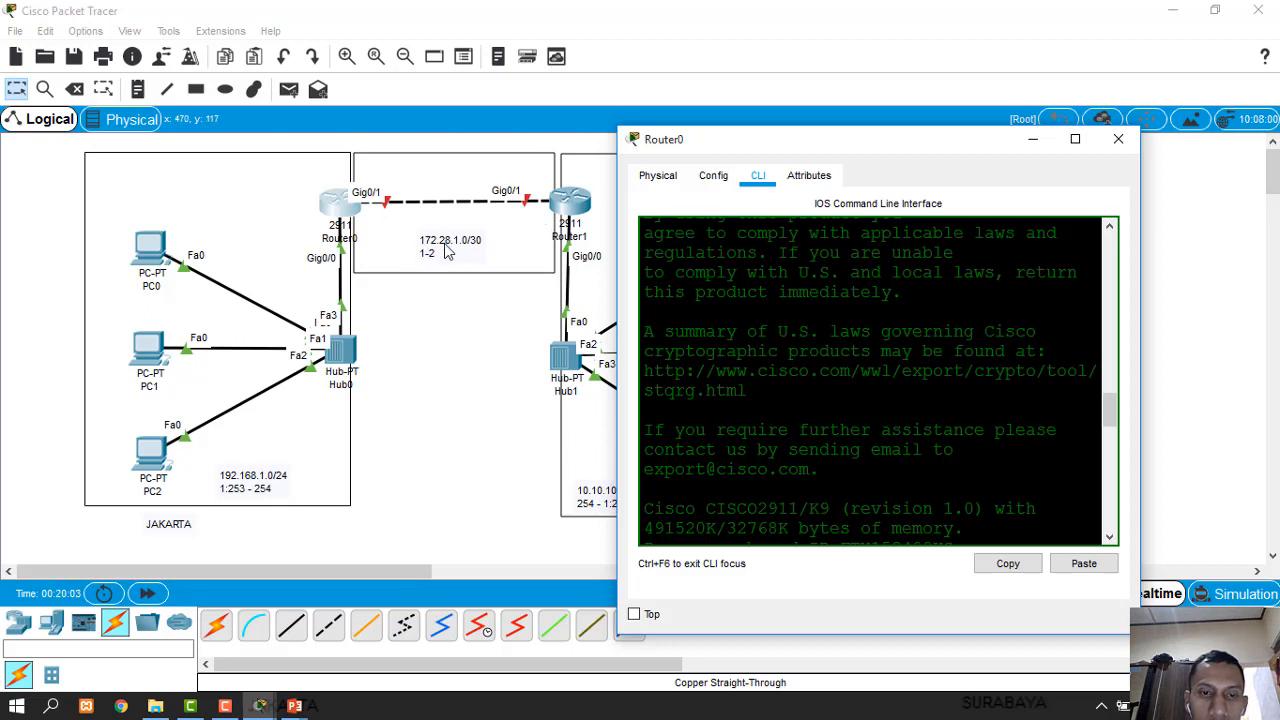
pyautogui.click(1075, 139)
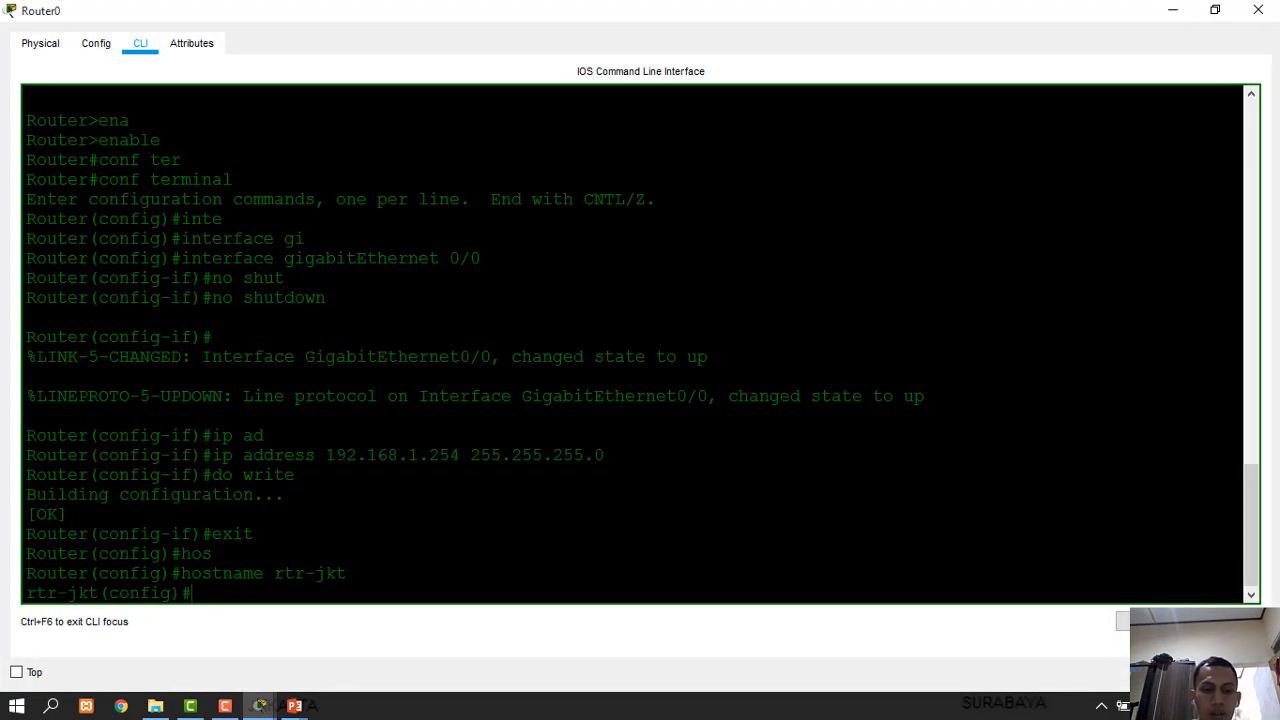
# Enter configuration of interface gigabitEthernet 0/1 on Router0 and enable it with no shutdown
pyautogui.write('inte')
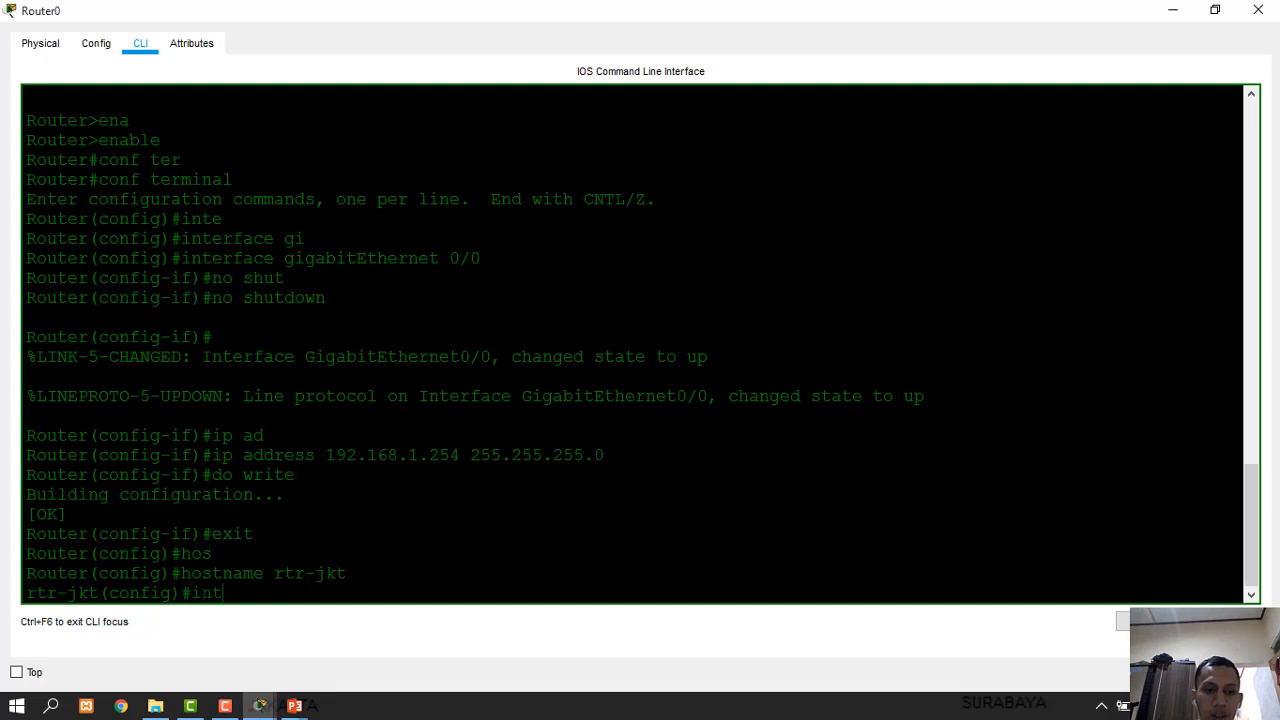
pyautogui.press('Tab')
pyautogui.write('gi')
pyautogui.press('Tab')
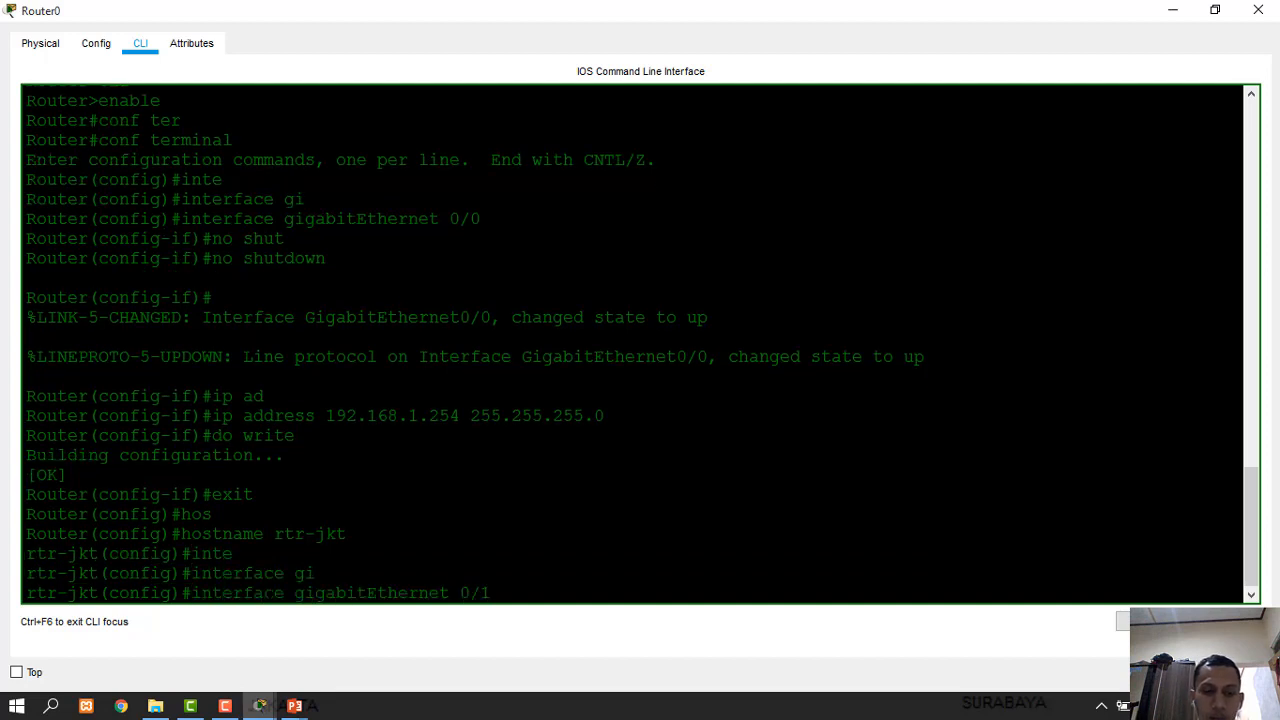
pyautogui.write('0/1')
pyautogui.press('Return')
pyautogui.write('no')
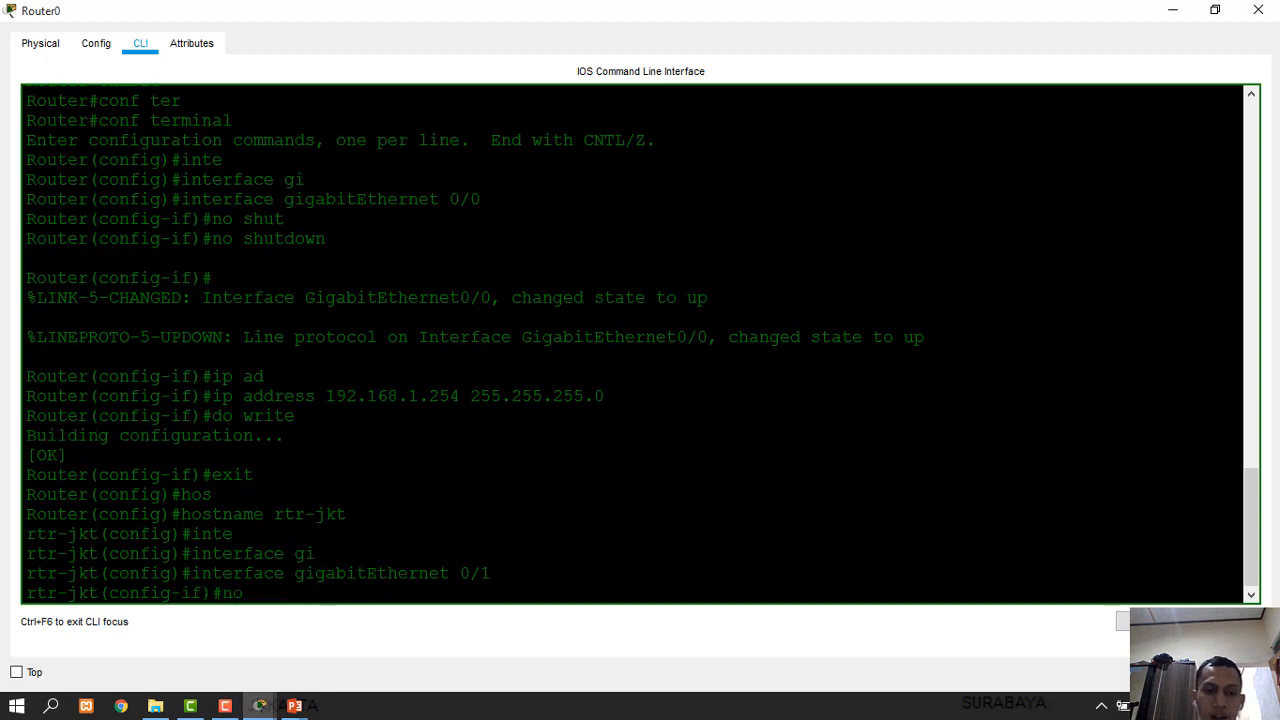
pyautogui.write(' shu')
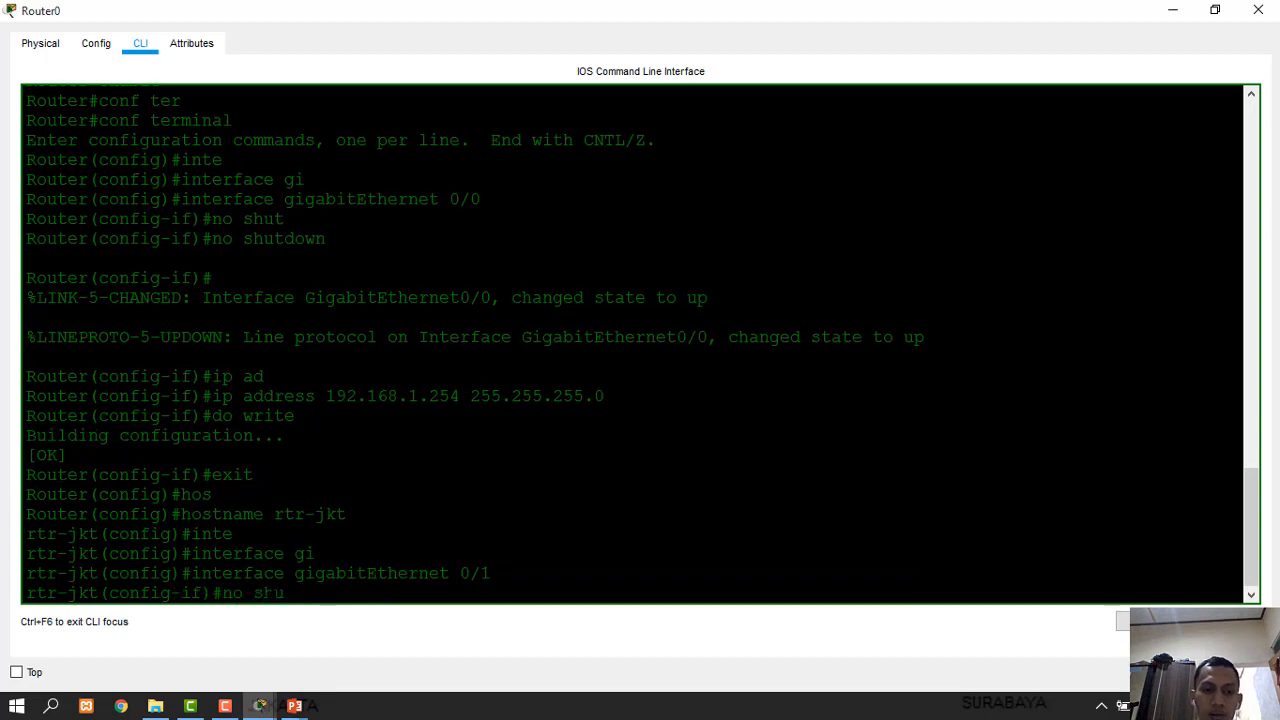
pyautogui.press('Tab')
pyautogui.press('Return')
pyautogui.press('Return')
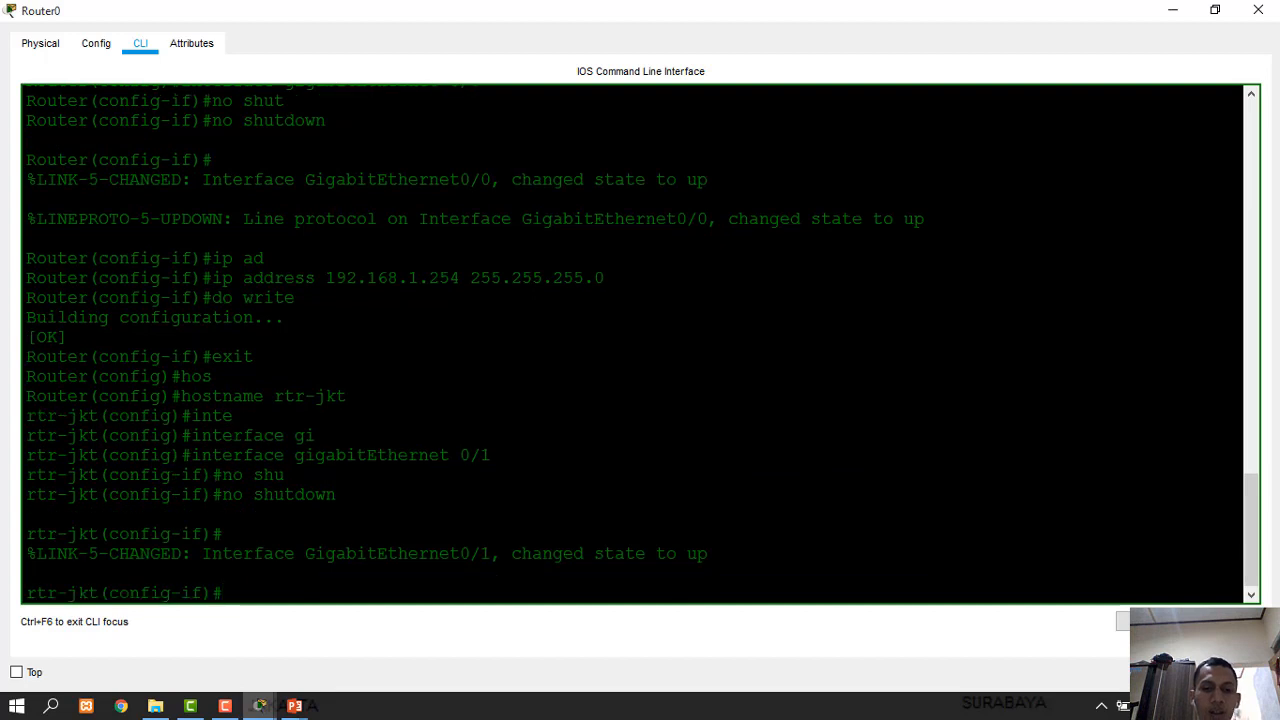
# Assign IP address 172.28.1.1 with subnet mask 255.255.255.252 to Router0's gigabitEthernet 0/1 interface
pyautogui.write('ip ad')
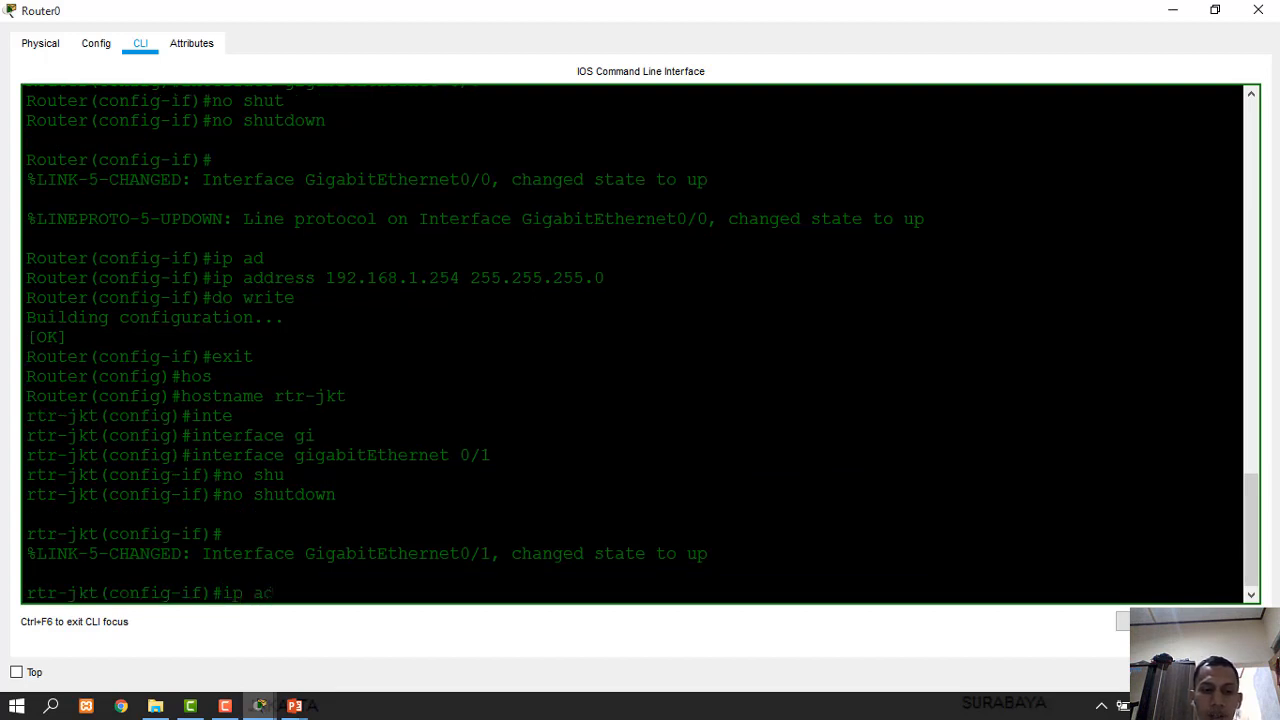
pyautogui.press('Tab')
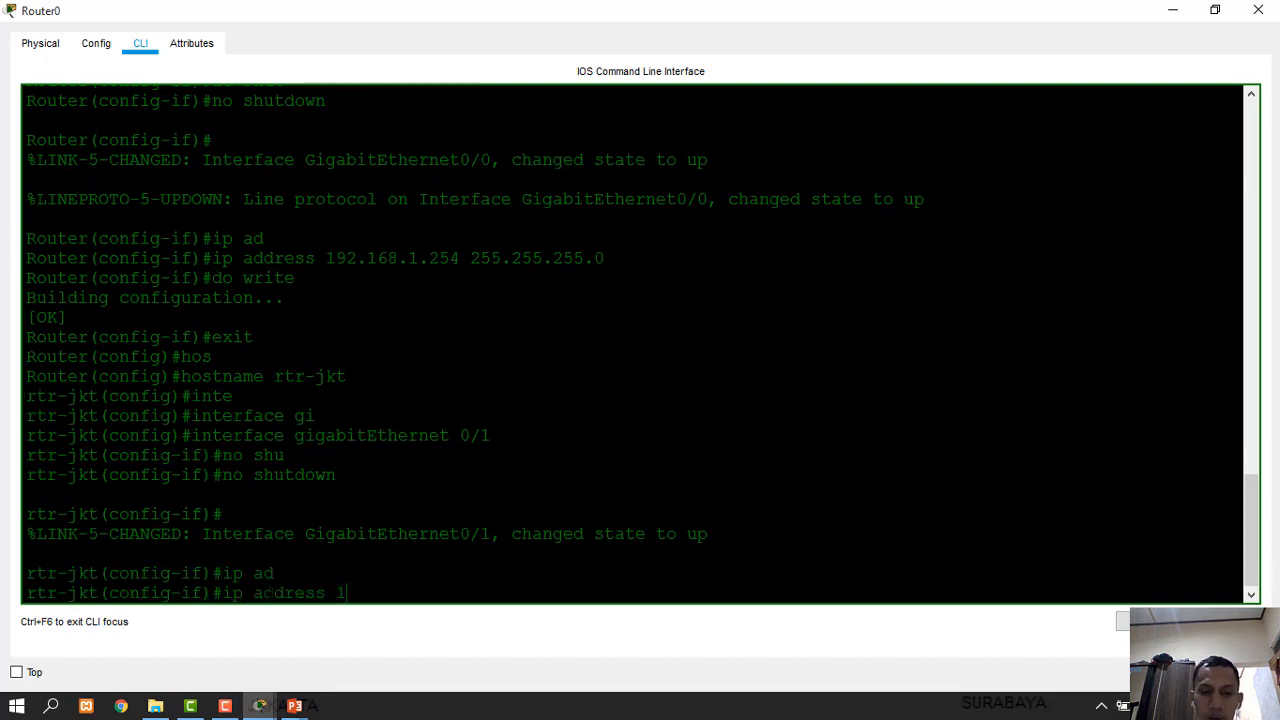
pyautogui.write('18')
pyautogui.press('BackSpace')
pyautogui.write('72.28.1.1')
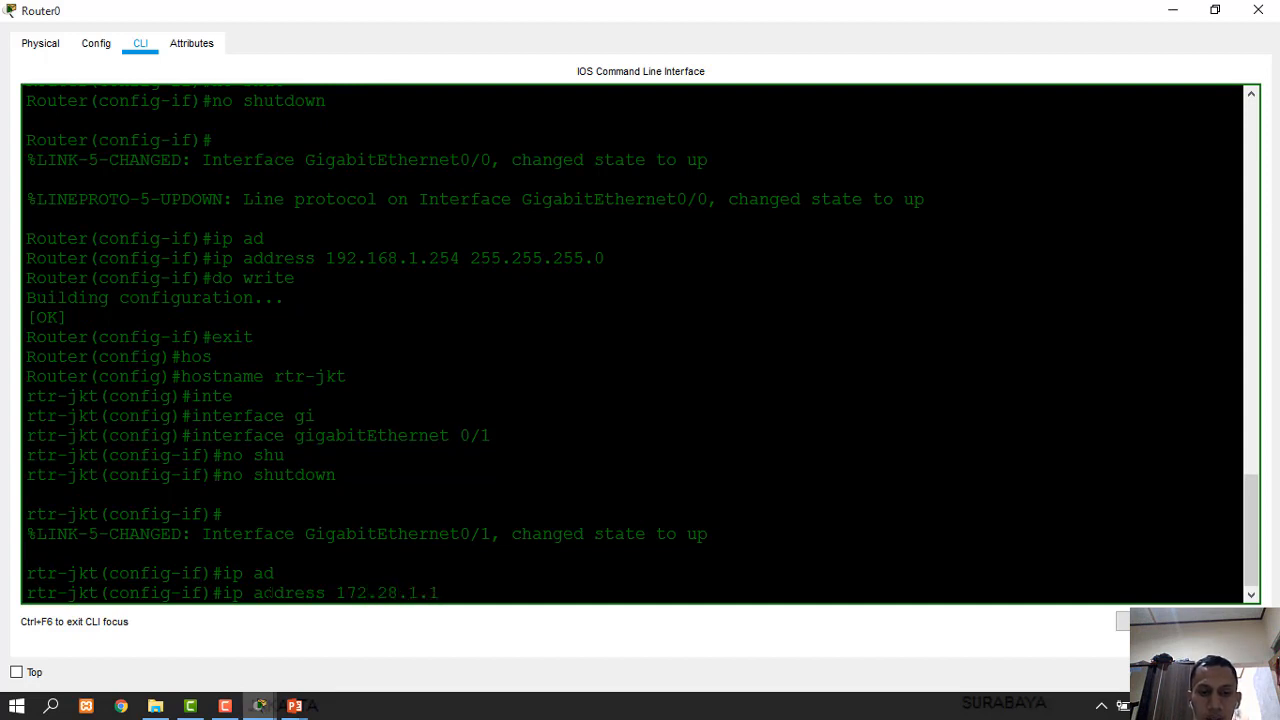
pyautogui.moveTo(405, 5); pyautogui.dragTo(798, 89)
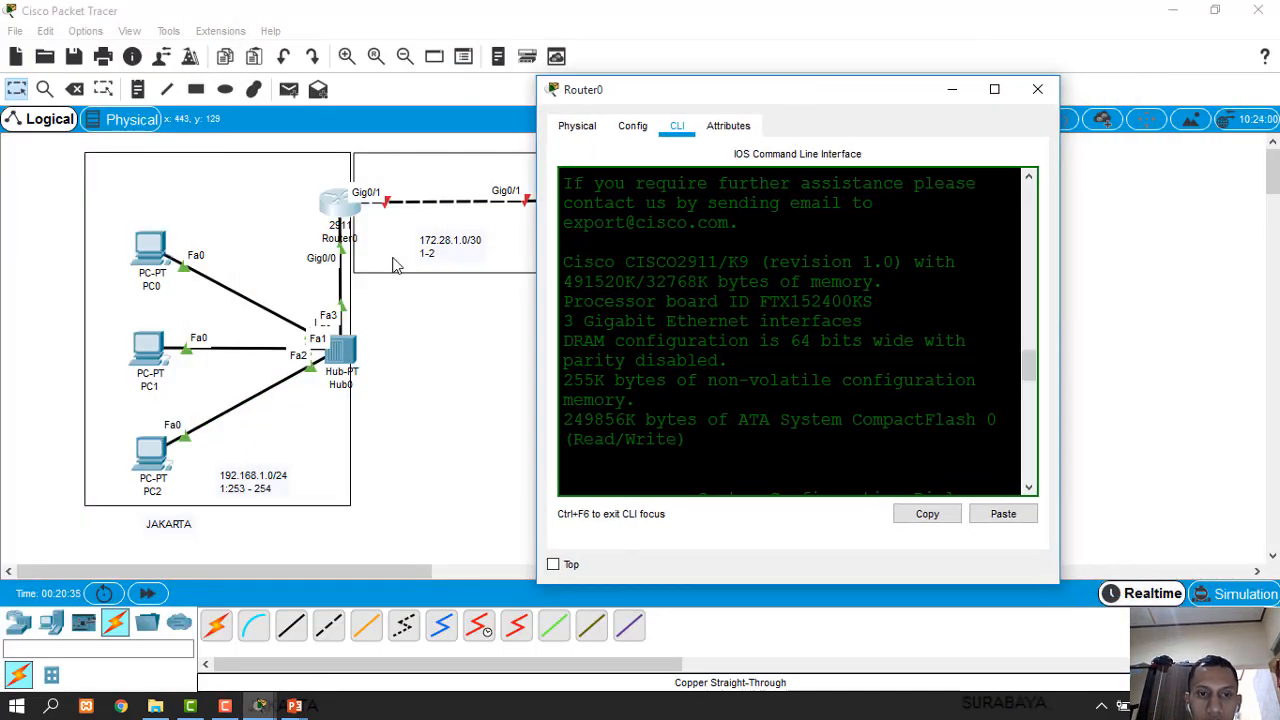
pyautogui.click(994, 89)
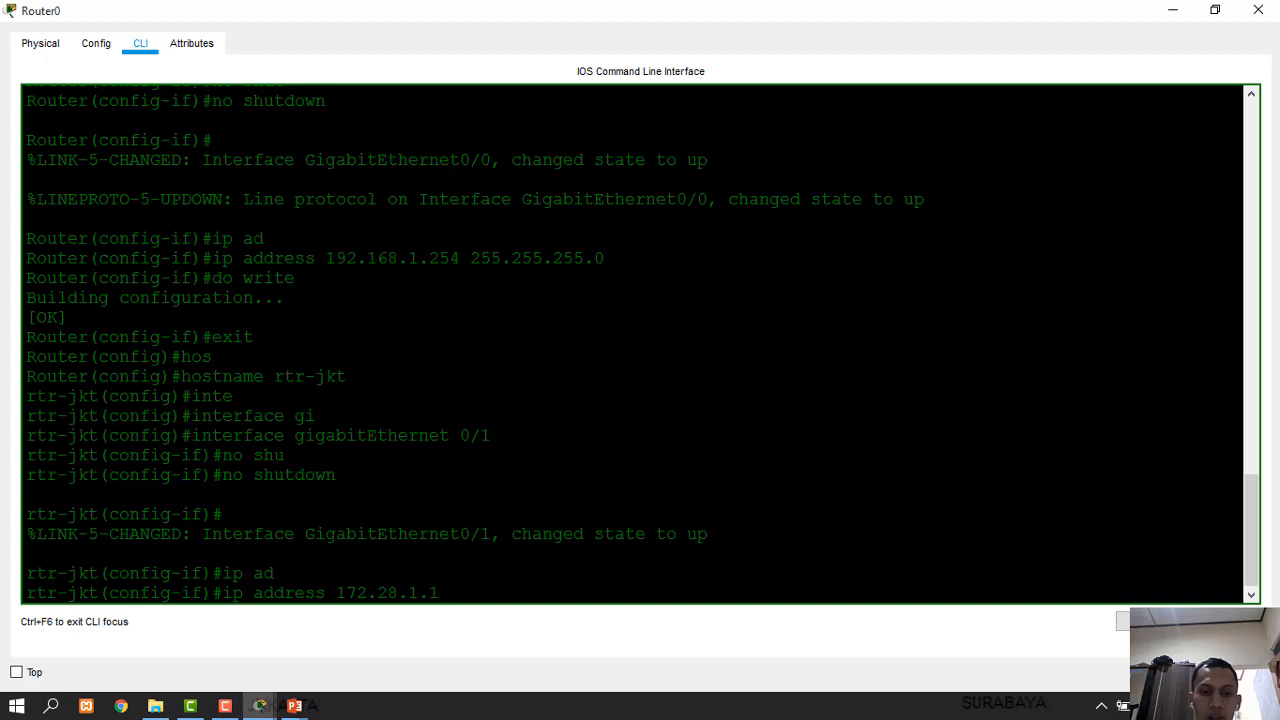
pyautogui.write('55.2')
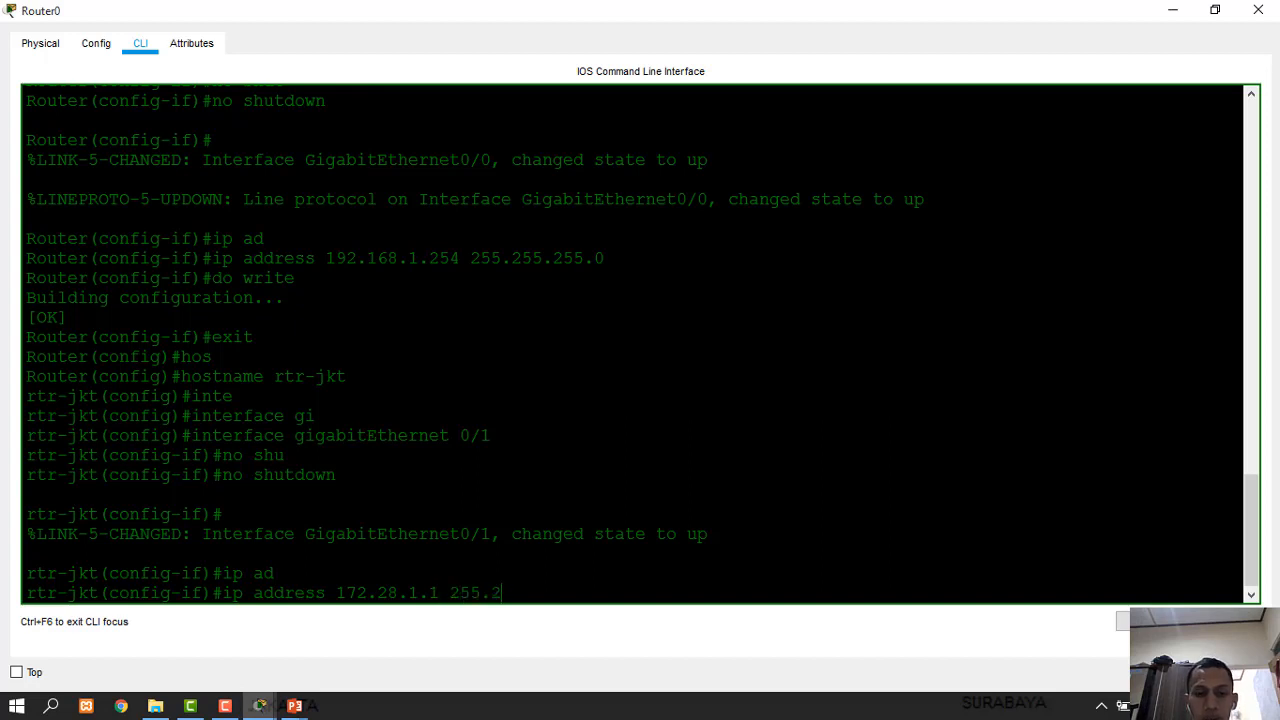
pyautogui.write('55.255.')
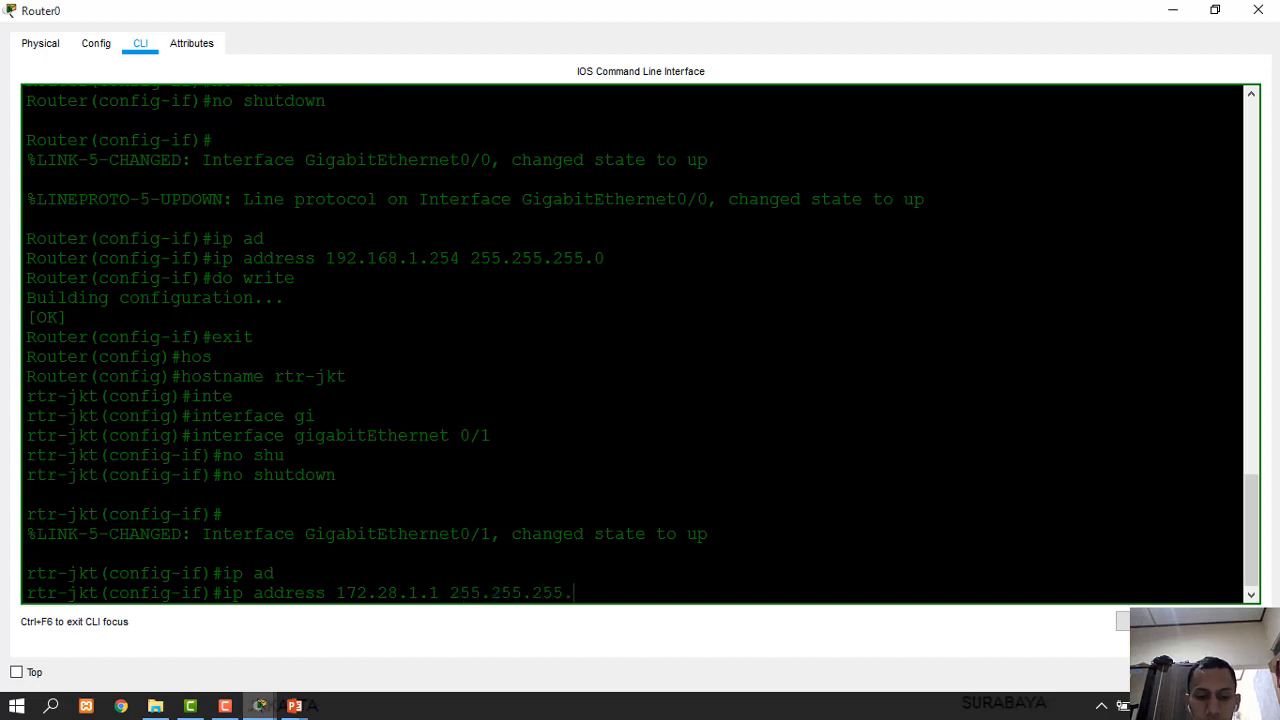
pyautogui.write('25')
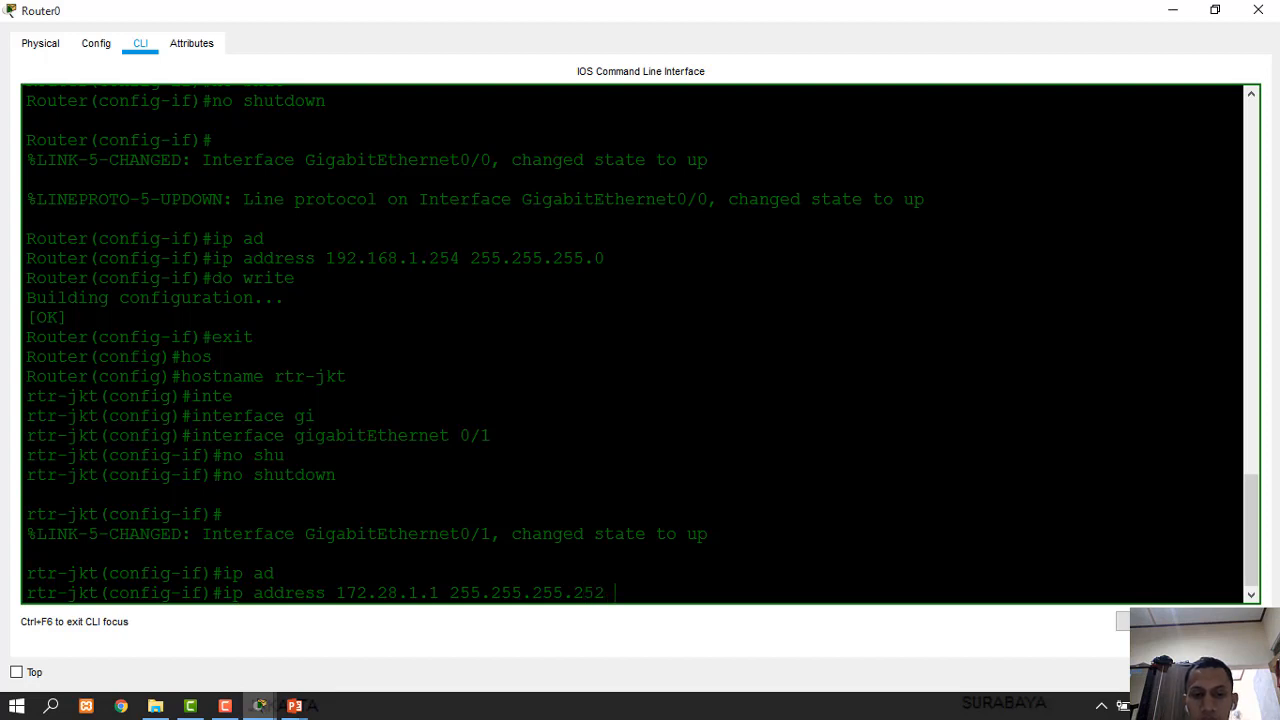
pyautogui.write('2')
pyautogui.press('Return')
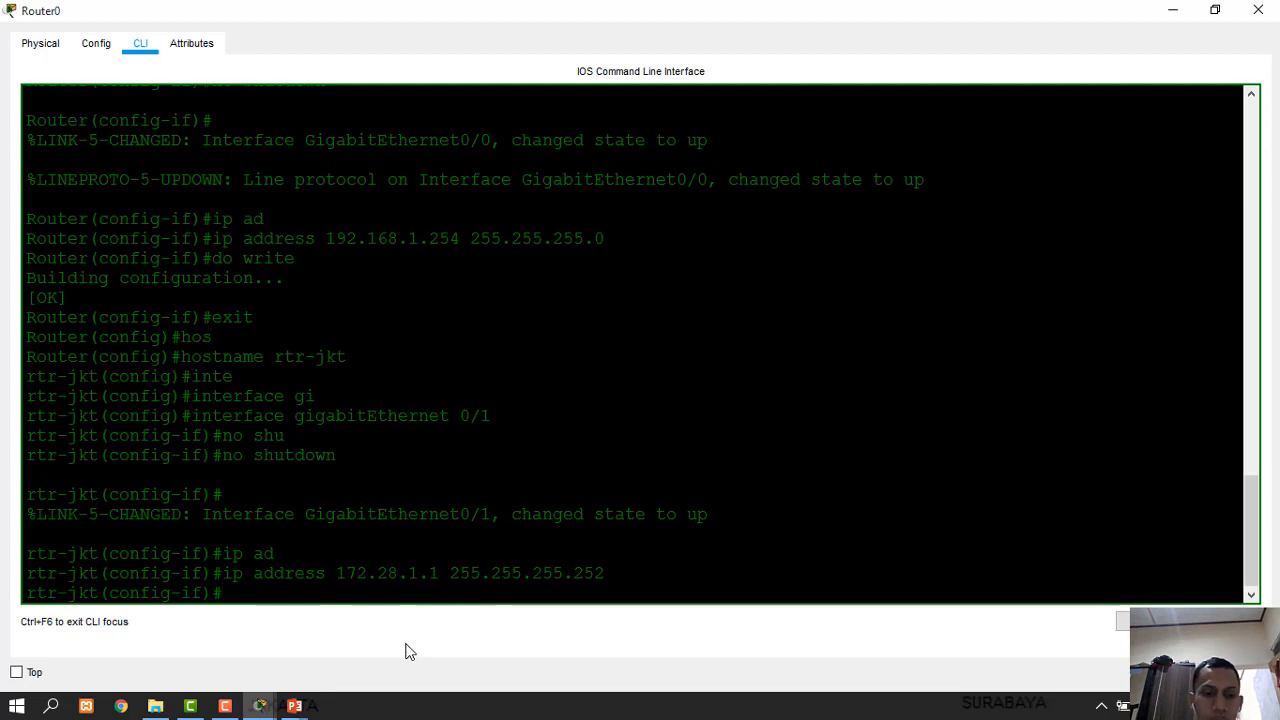
# Save Router0's configuration with the do write command
pyautogui.write('do wr')
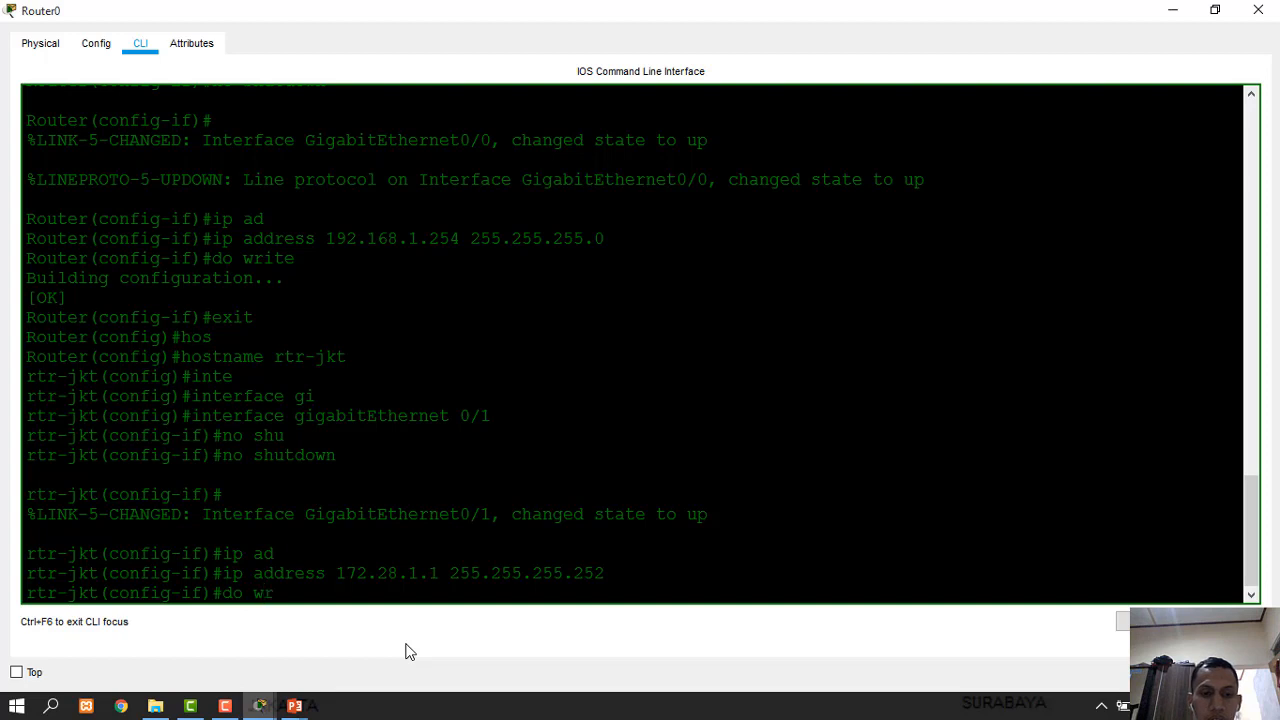
pyautogui.write('ite')
pyautogui.press('Return')
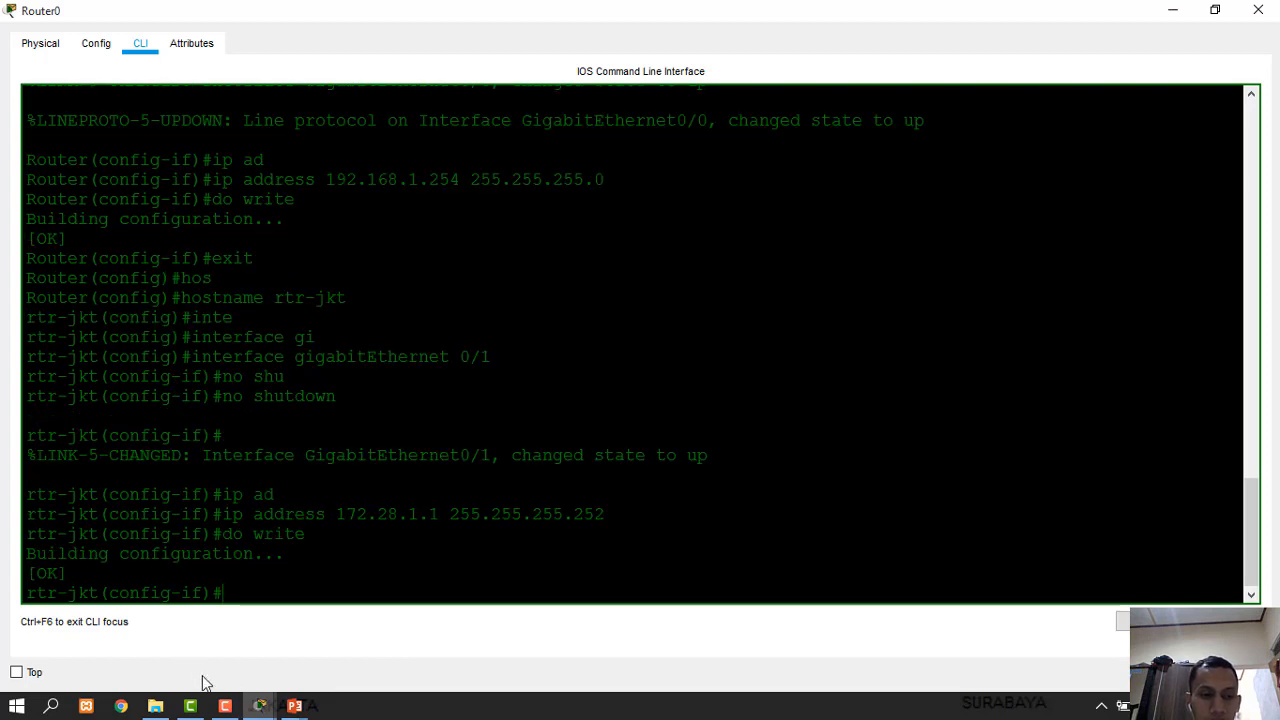
# Open Router1's command line from the topology, exit the current interface and enter configuration of interface gigabitEthernet 0/1
pyautogui.moveTo(258, 706)
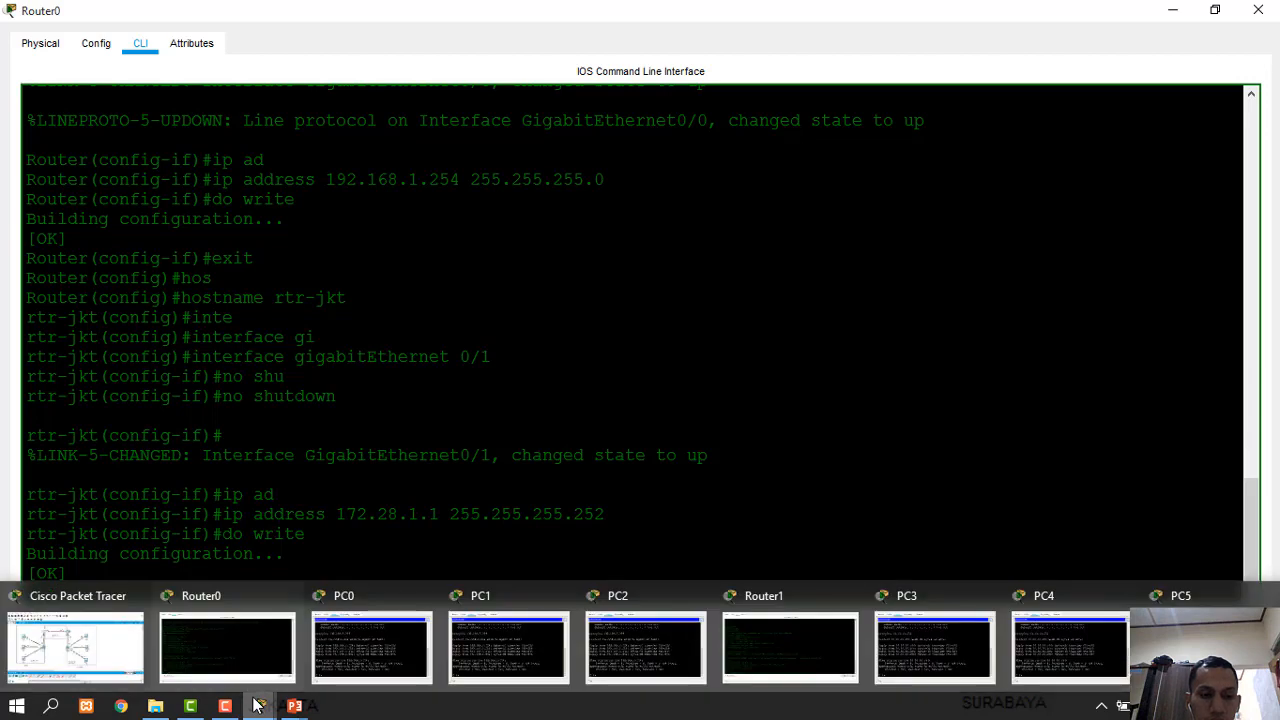
pyautogui.click(128, 668)
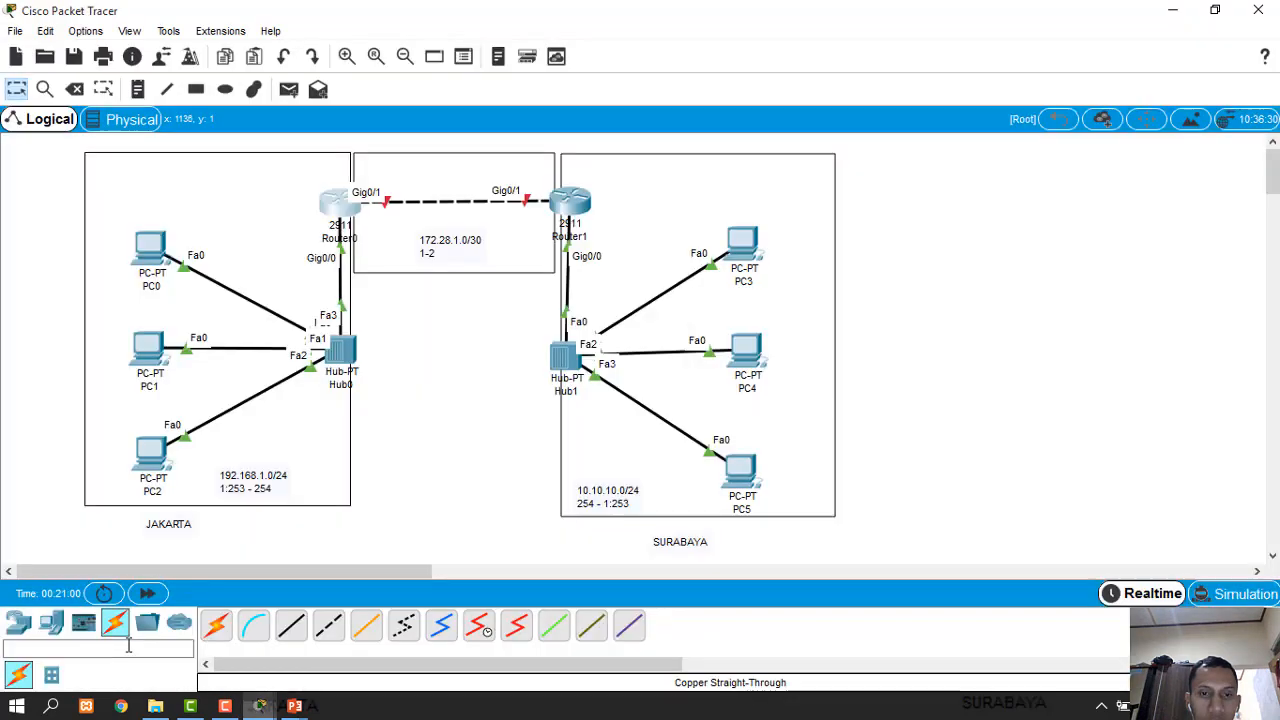
pyautogui.click(586, 212)
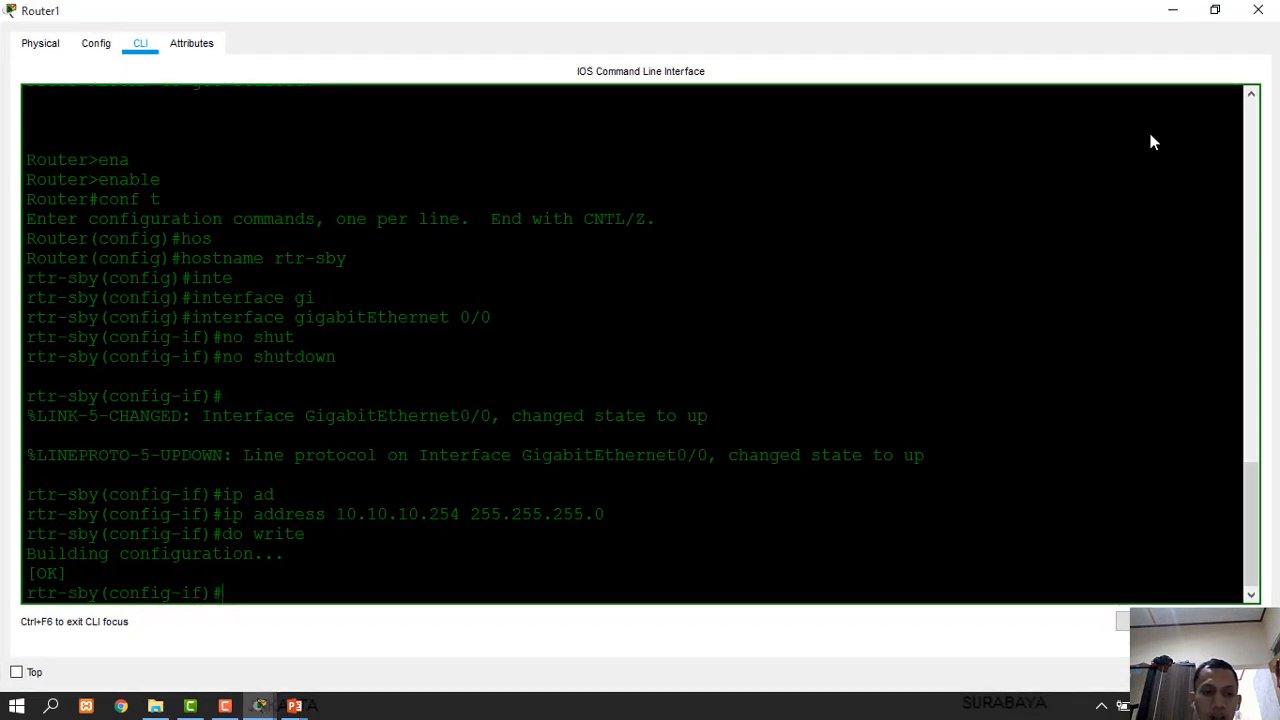
pyautogui.write('if)#exit')
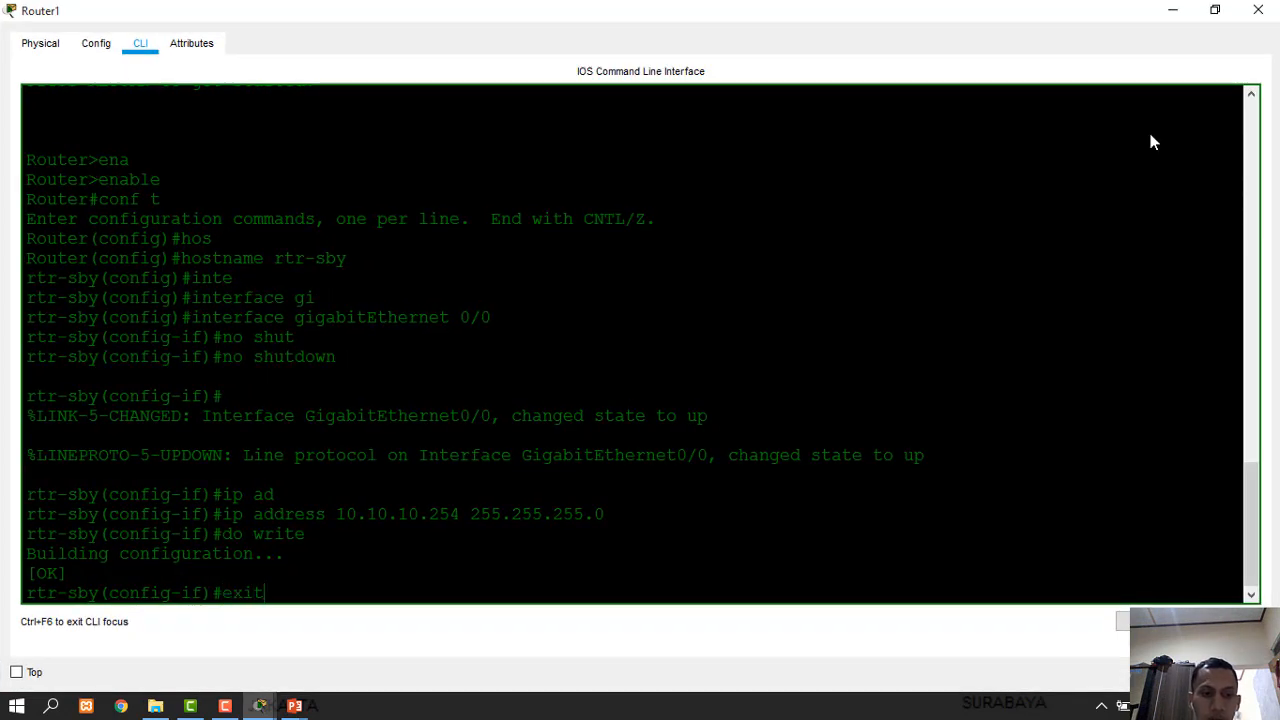
pyautogui.press('Return')
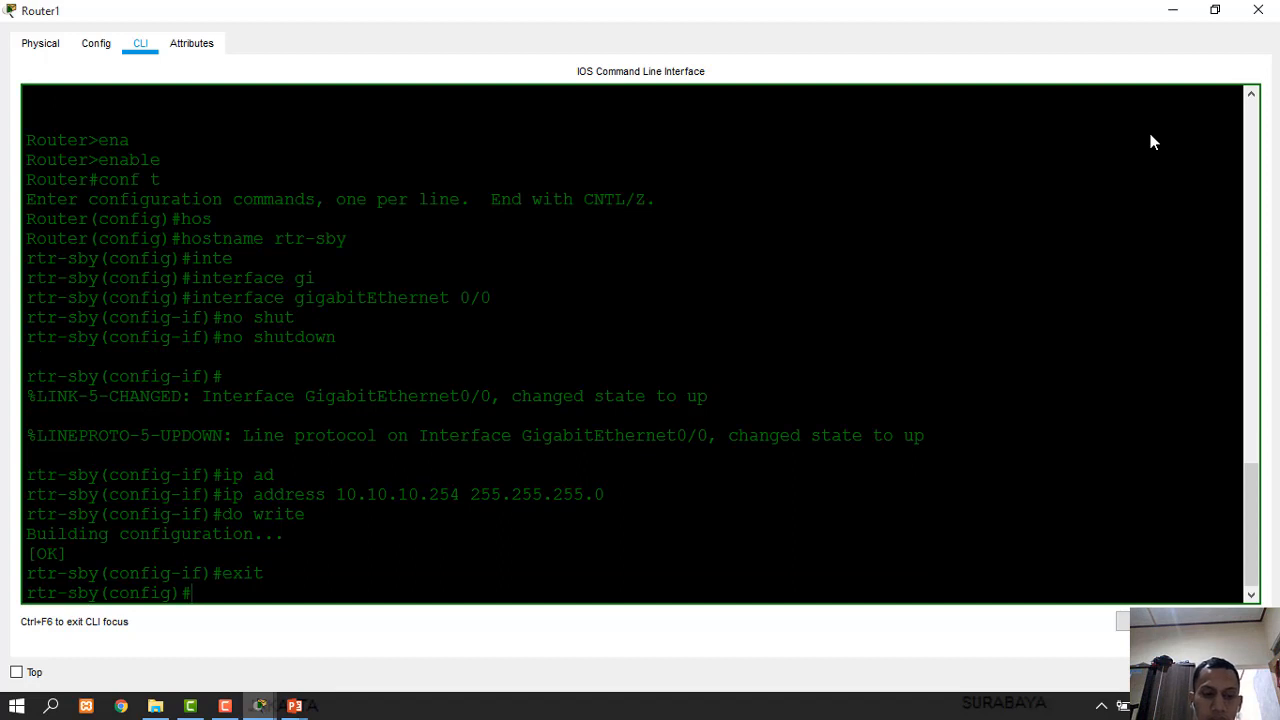
pyautogui.write('inte')
pyautogui.press('Tab')
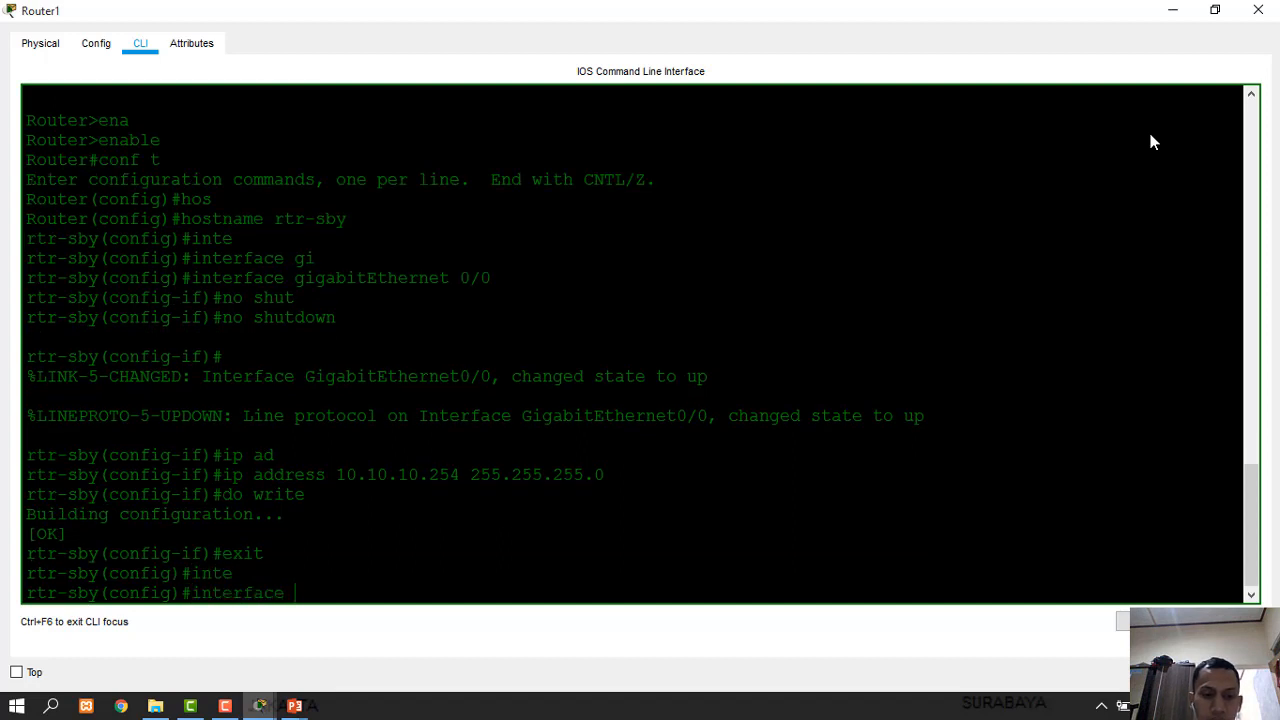
pyautogui.write('gi')
pyautogui.press('Tab')
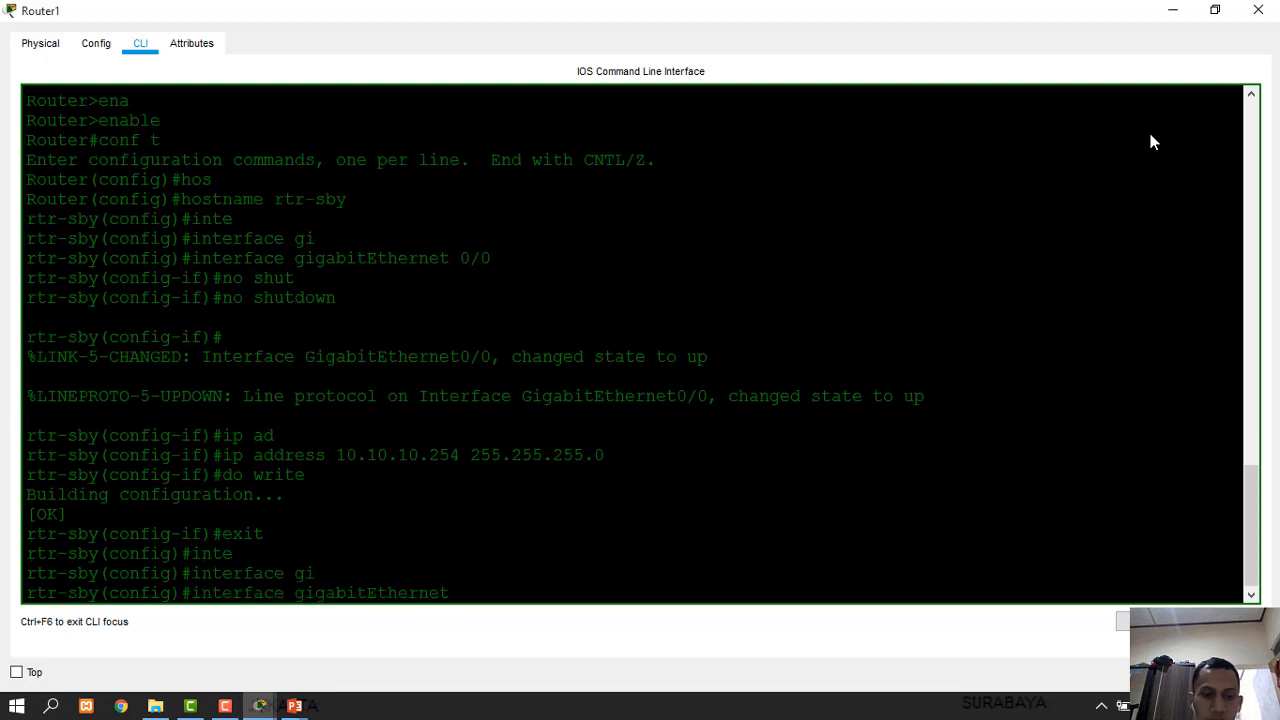
pyautogui.write('0/1')
pyautogui.press('Return')
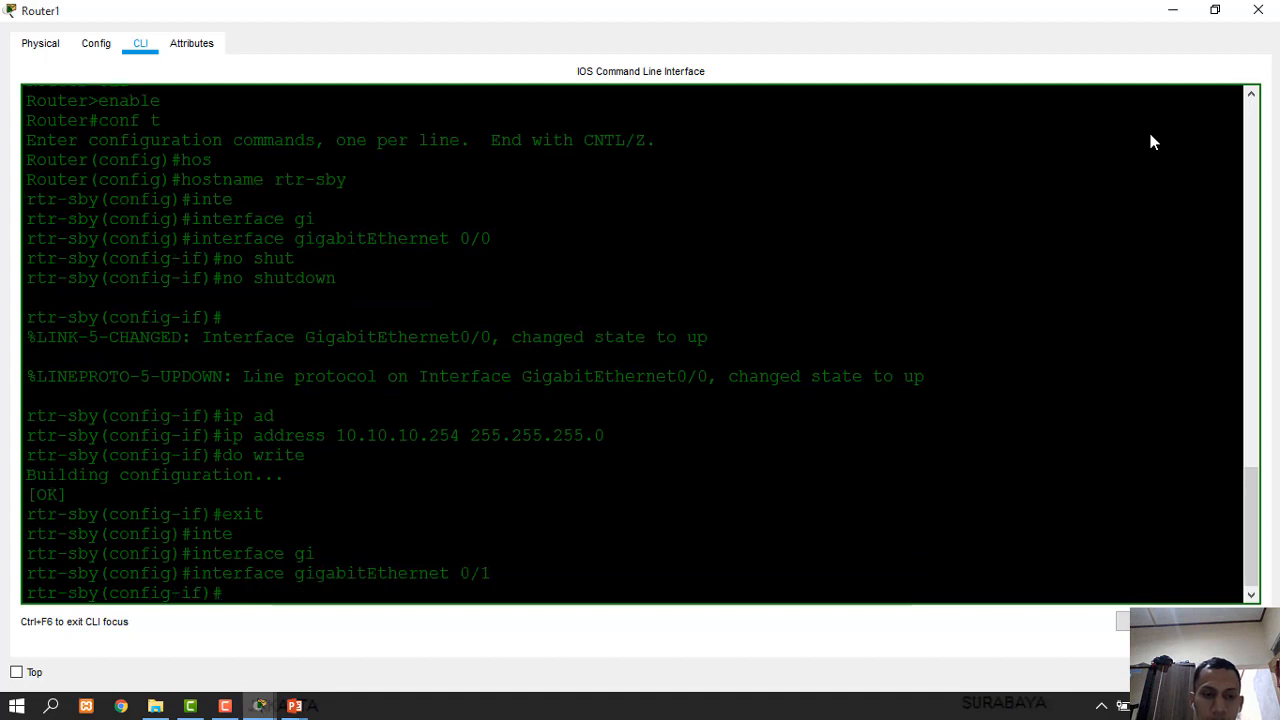
# Assign IP address 172.28.1.2 with subnet mask 255.255.255.252 to Router1's gigabitEthernet 0/1 interface
pyautogui.write('ip ad')
pyautogui.press('Tab')
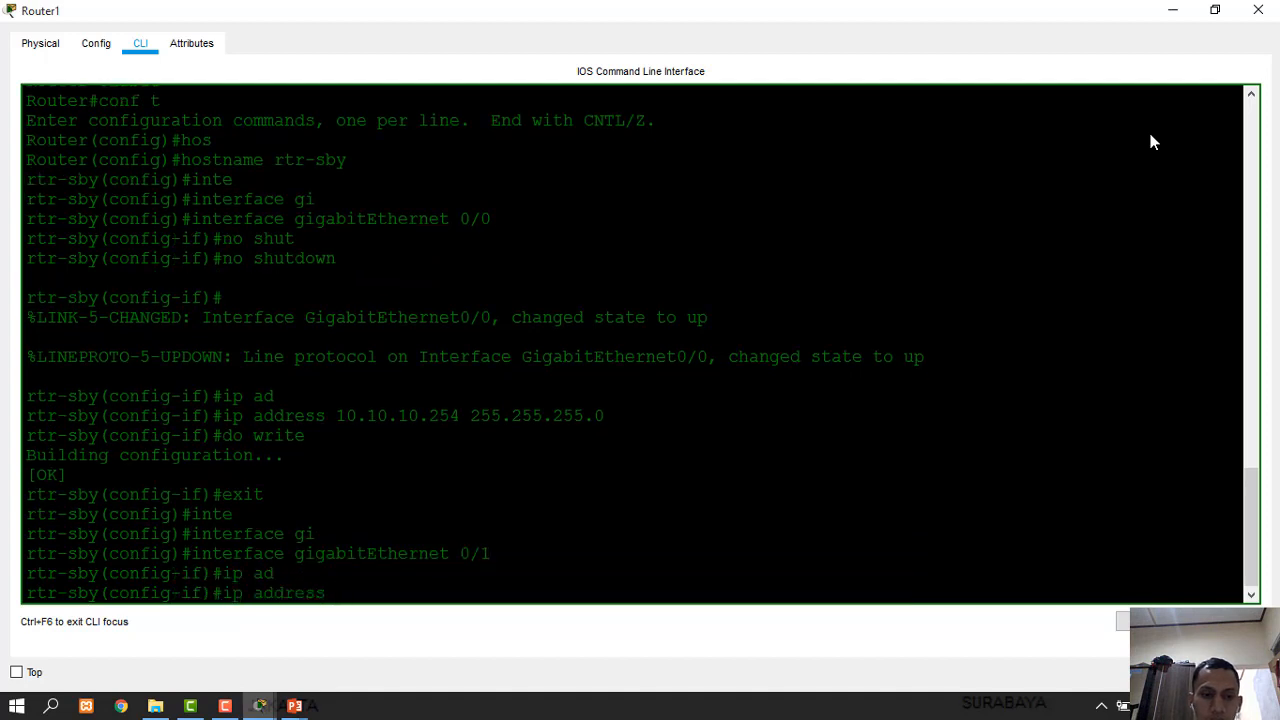
pyautogui.write('172.28.')
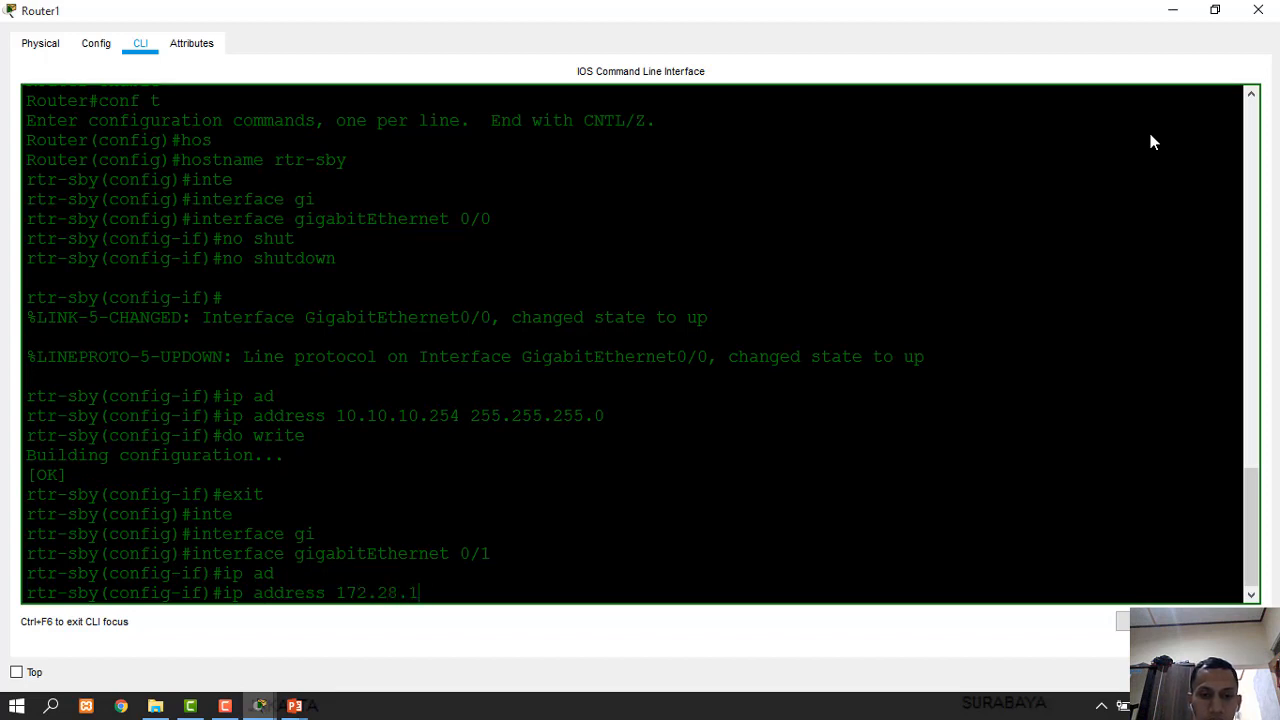
pyautogui.write('1.2 255.')
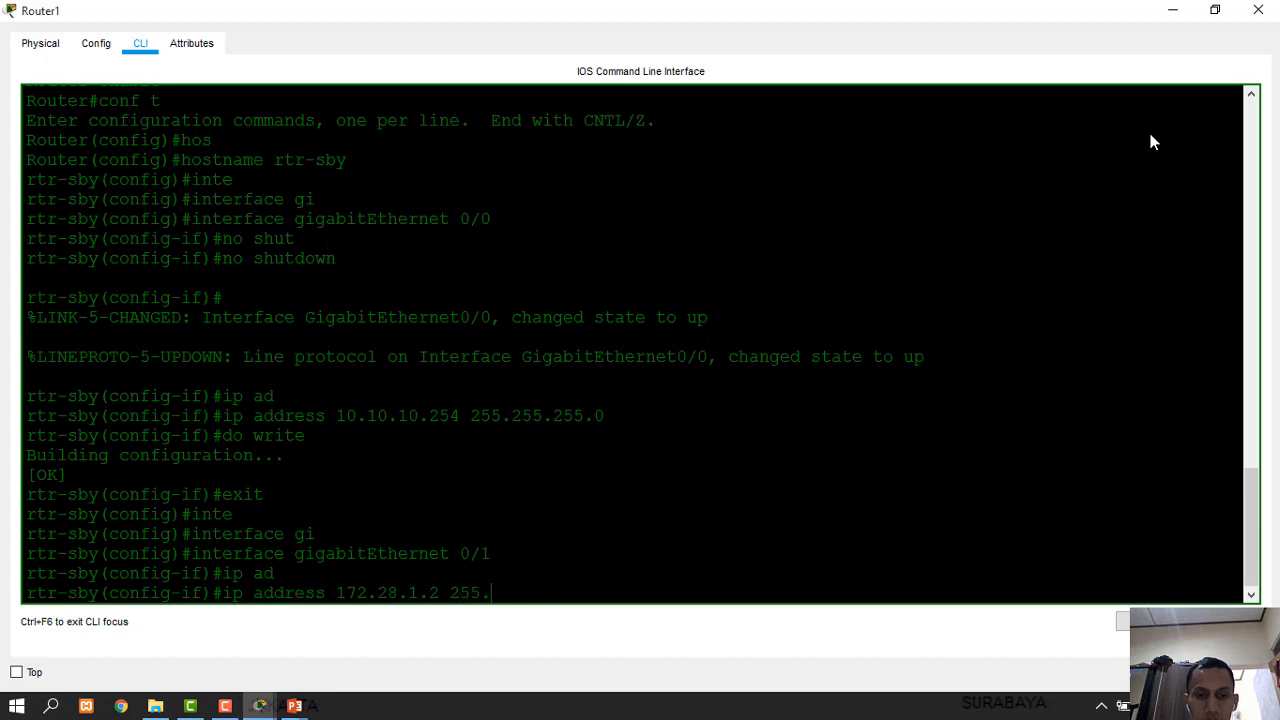
pyautogui.write('255.255.')
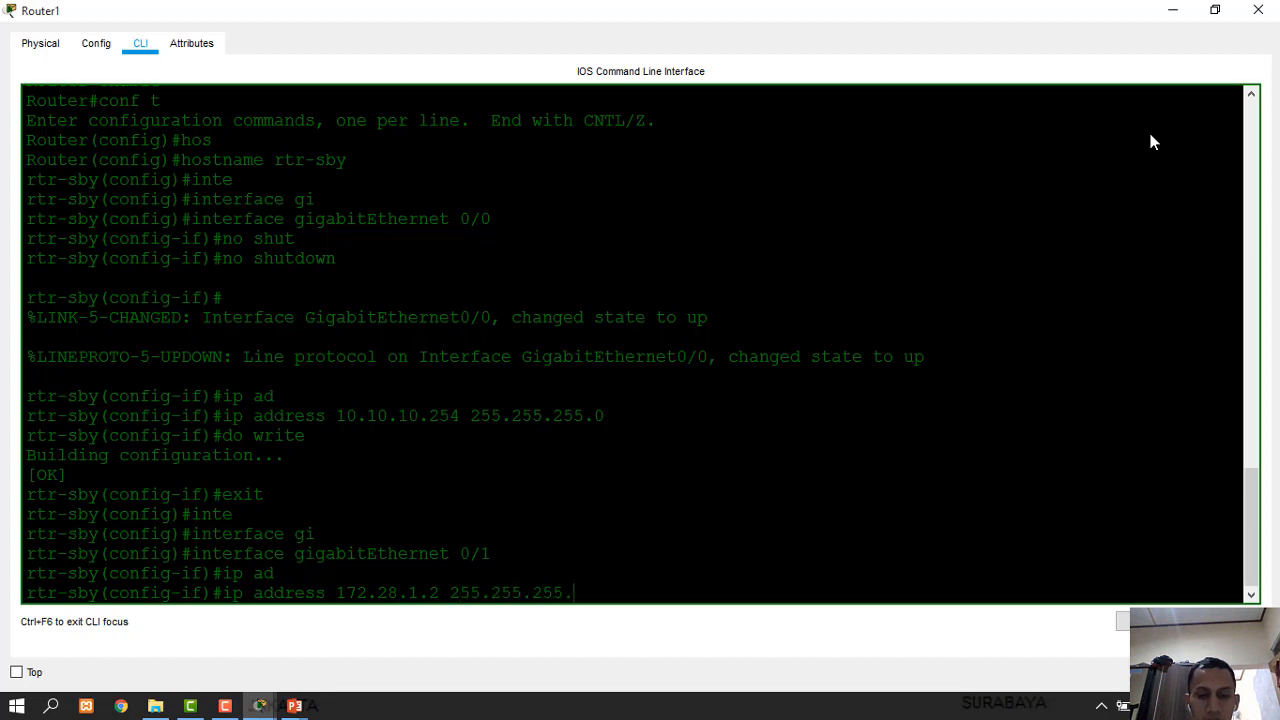
pyautogui.write('252')
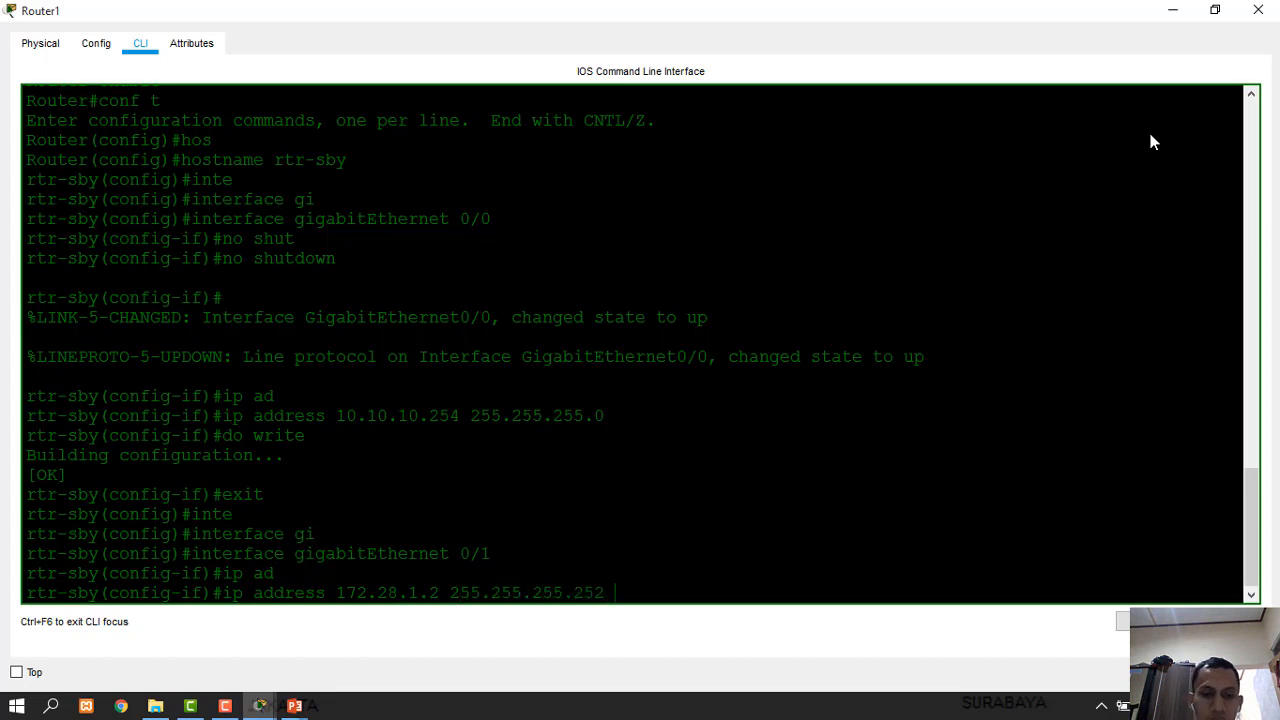
pyautogui.press('Return')
# Save Router1's configuration with the do write command
pyautogui.write('do wr')
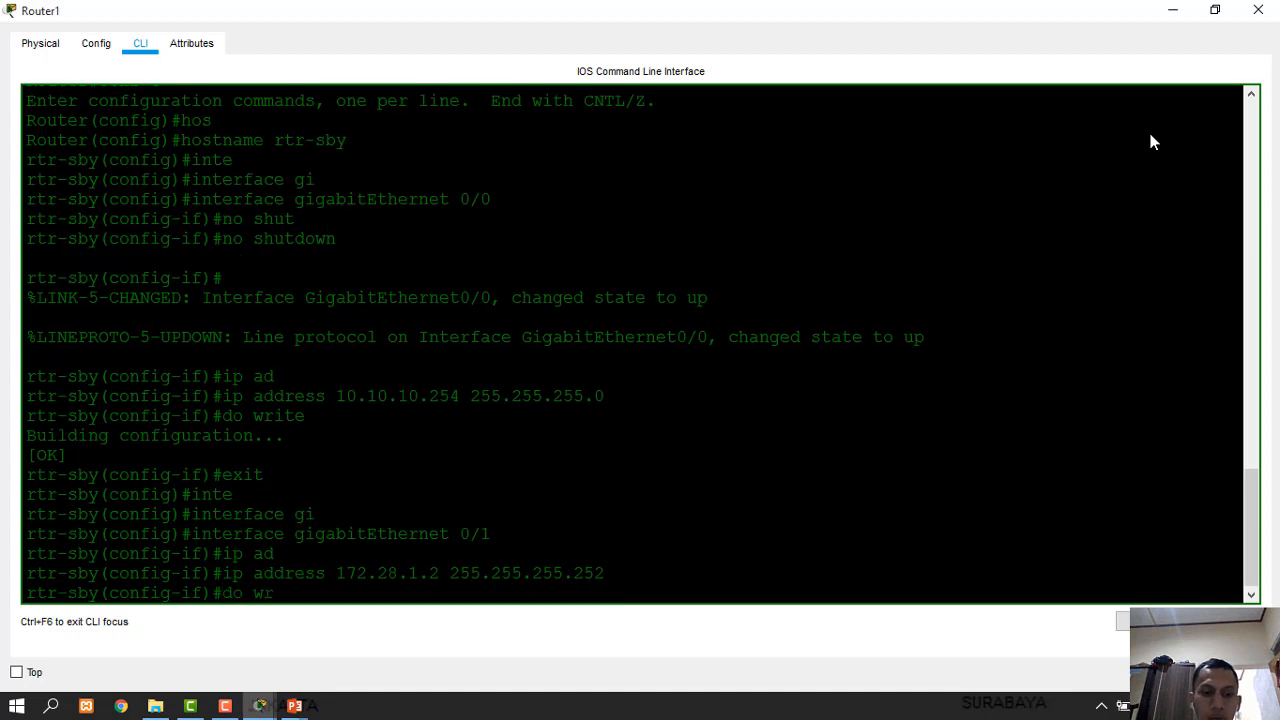
pyautogui.write('ite')
pyautogui.press('BackSpace')
pyautogui.write('te')
pyautogui.press('Return')
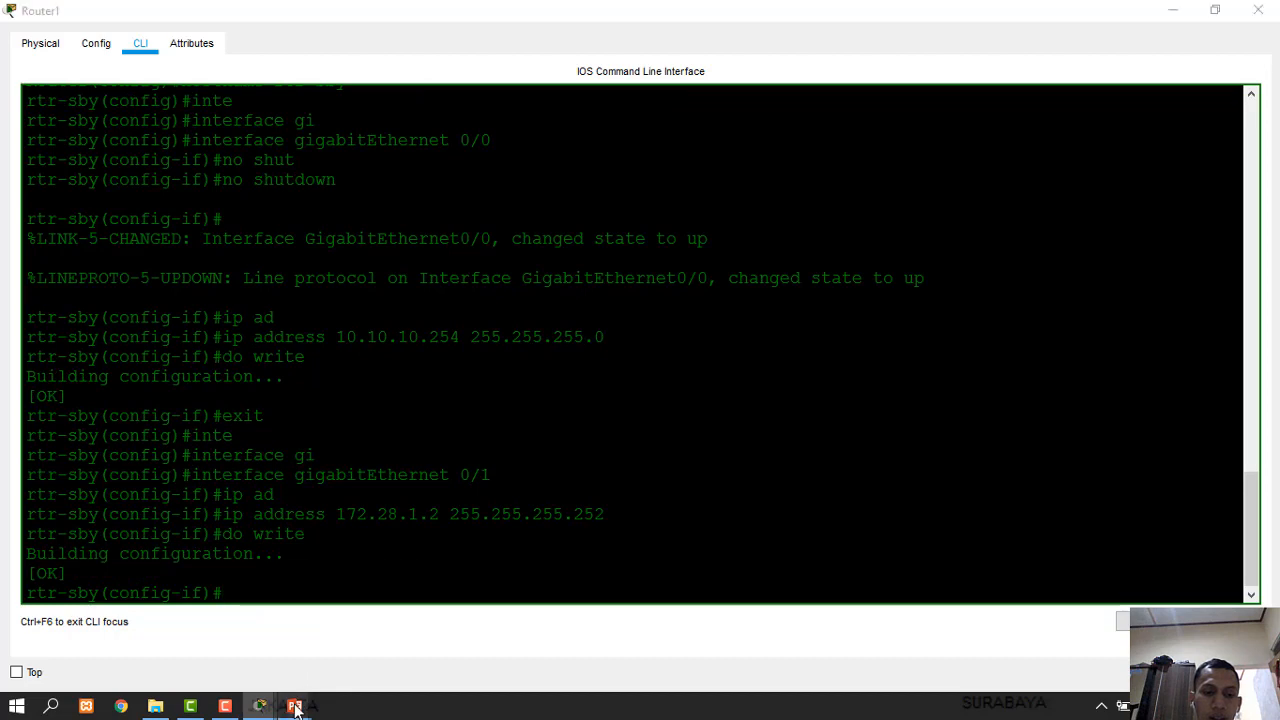
# Switch to the PowerPoint slide show and reveal the "8. SET IP WAN", "9. TEST PING" and "10. TEST PING" callouts on the TAHAP 2 slide
pyautogui.moveTo(300, 695)
pyautogui.click(390, 640)
pyautogui.click(390, 633)
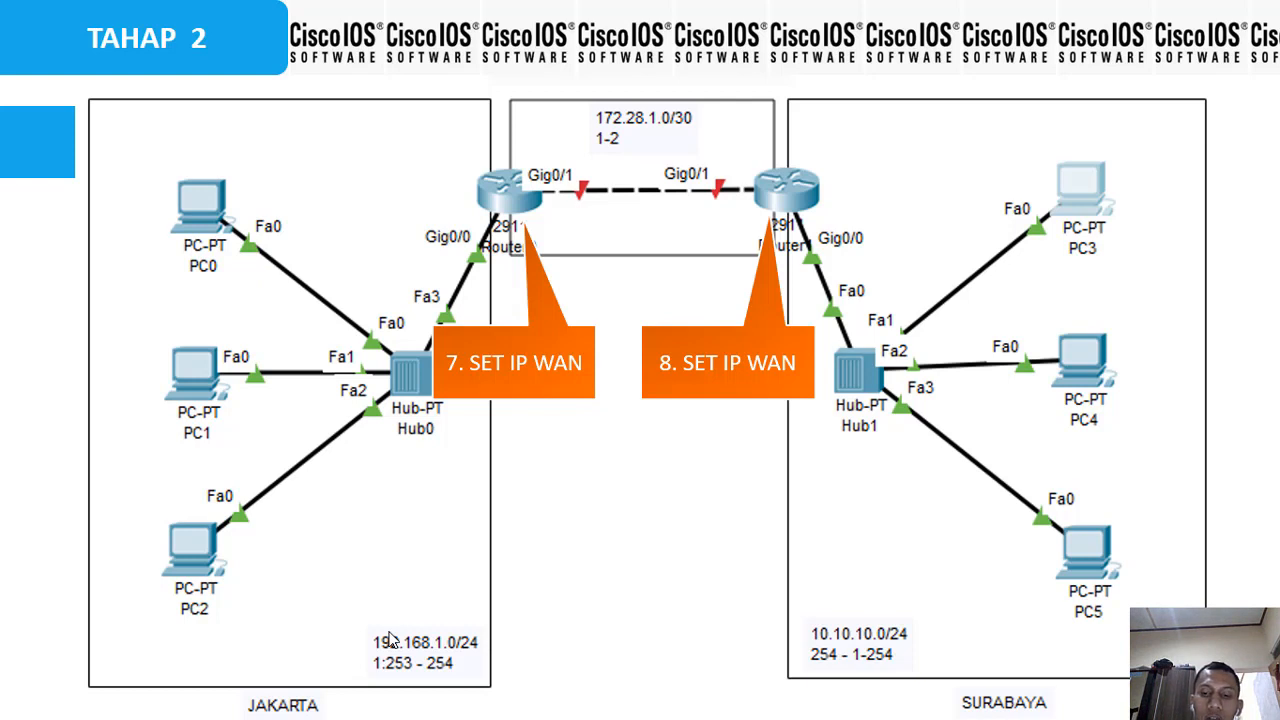
pyautogui.click(390, 640)
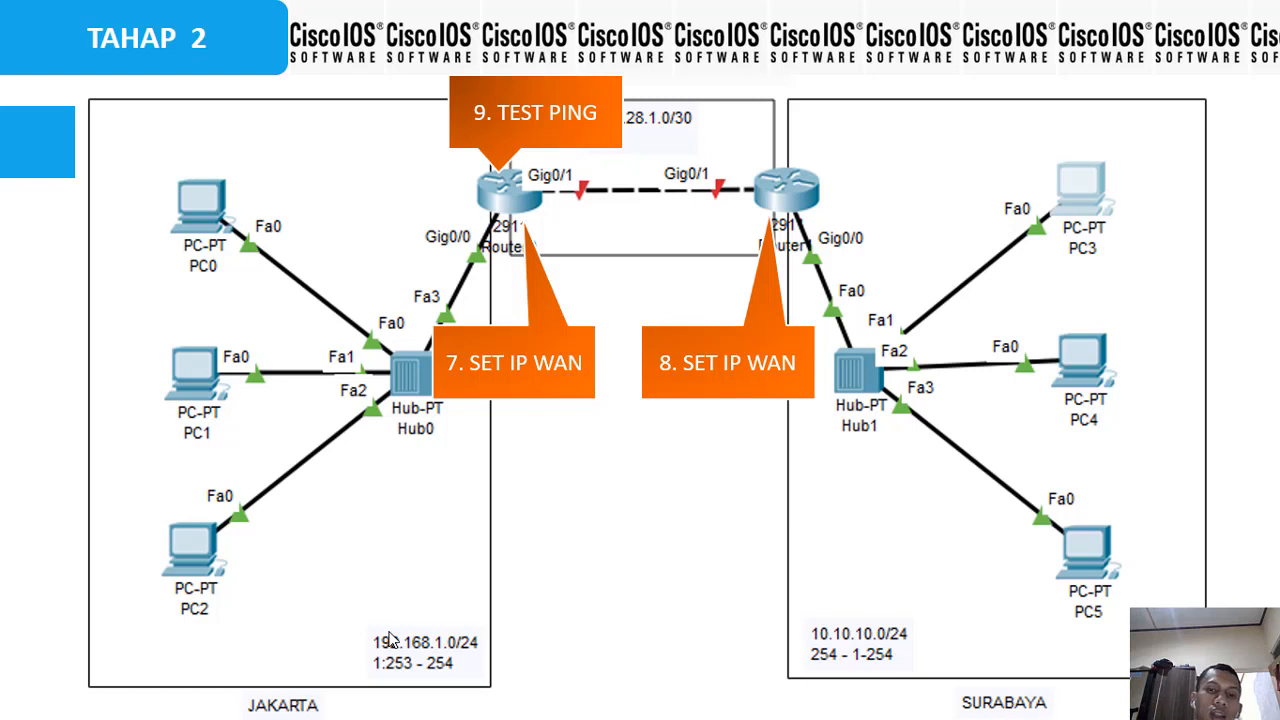
pyautogui.click(390, 640)
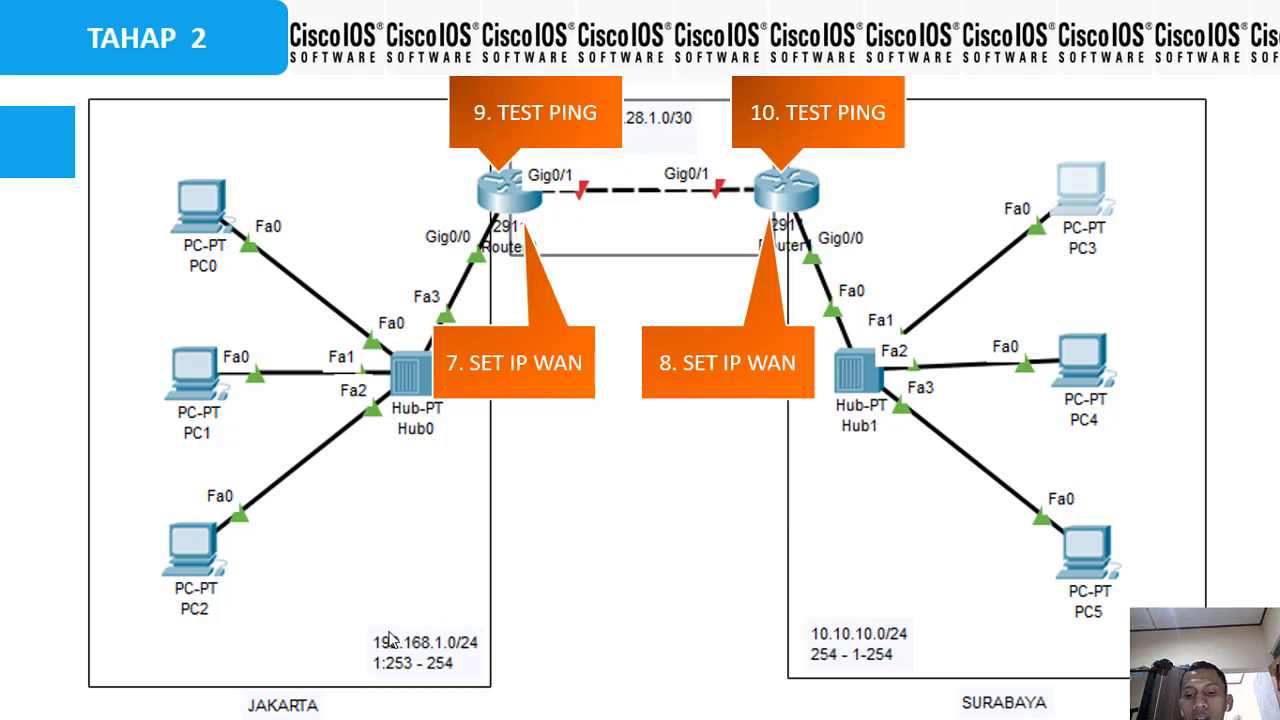
# Switch to Router0's command line in Cisco Packet Tracer and exit interface and global configuration to privileged mode
pyautogui.hotkey('alt', 'Tab')
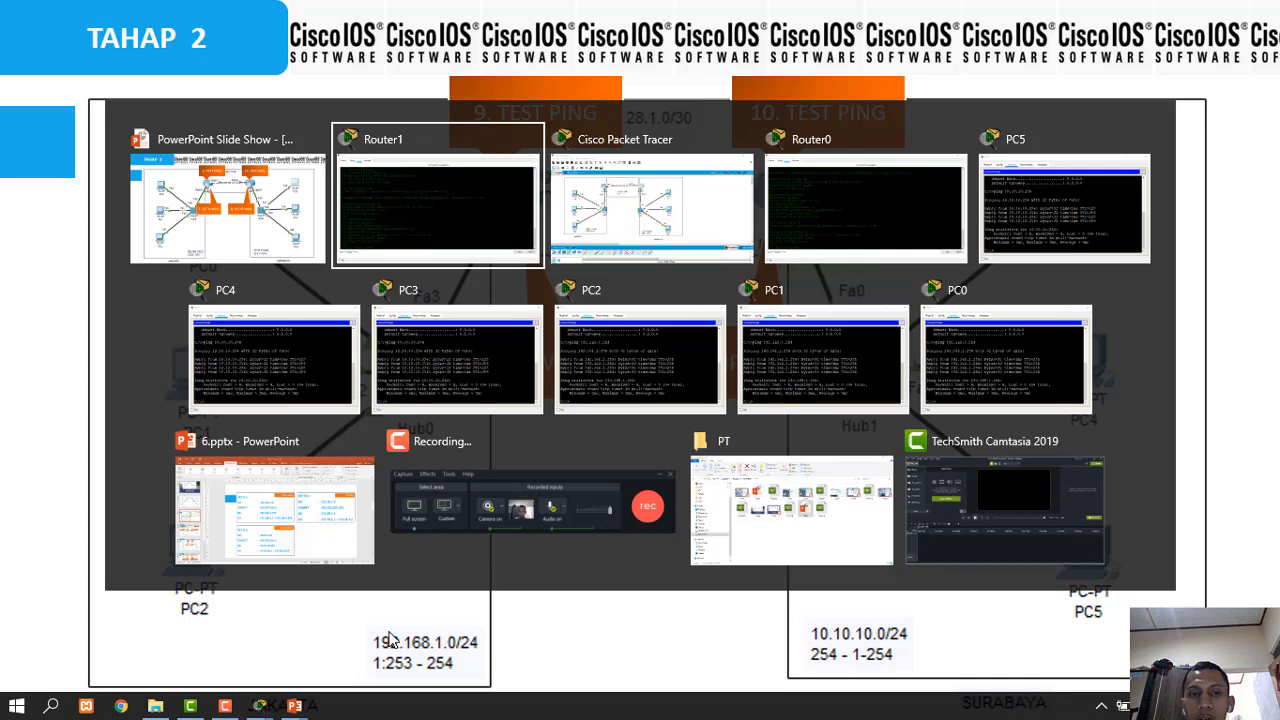
pyautogui.hotkey('alt', 'Tab')
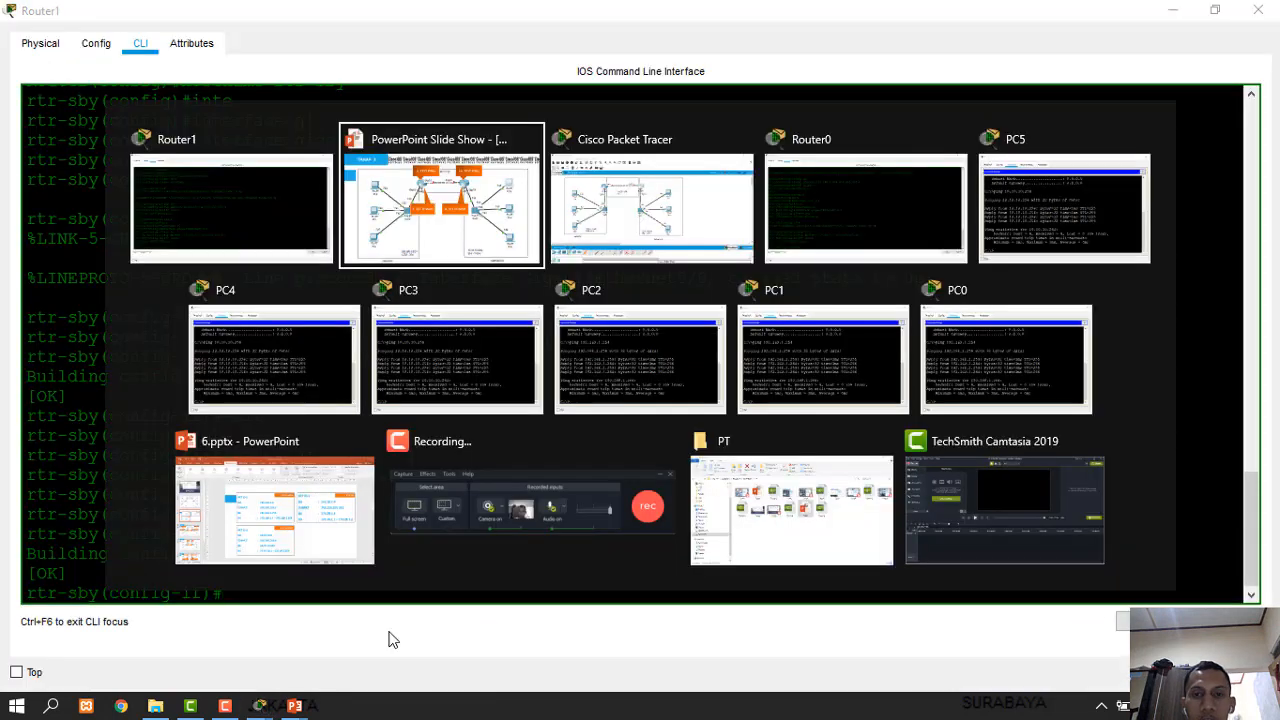
pyautogui.hotkey('alt', 'Tab')
pyautogui.hotkey('alt', 'Tab')
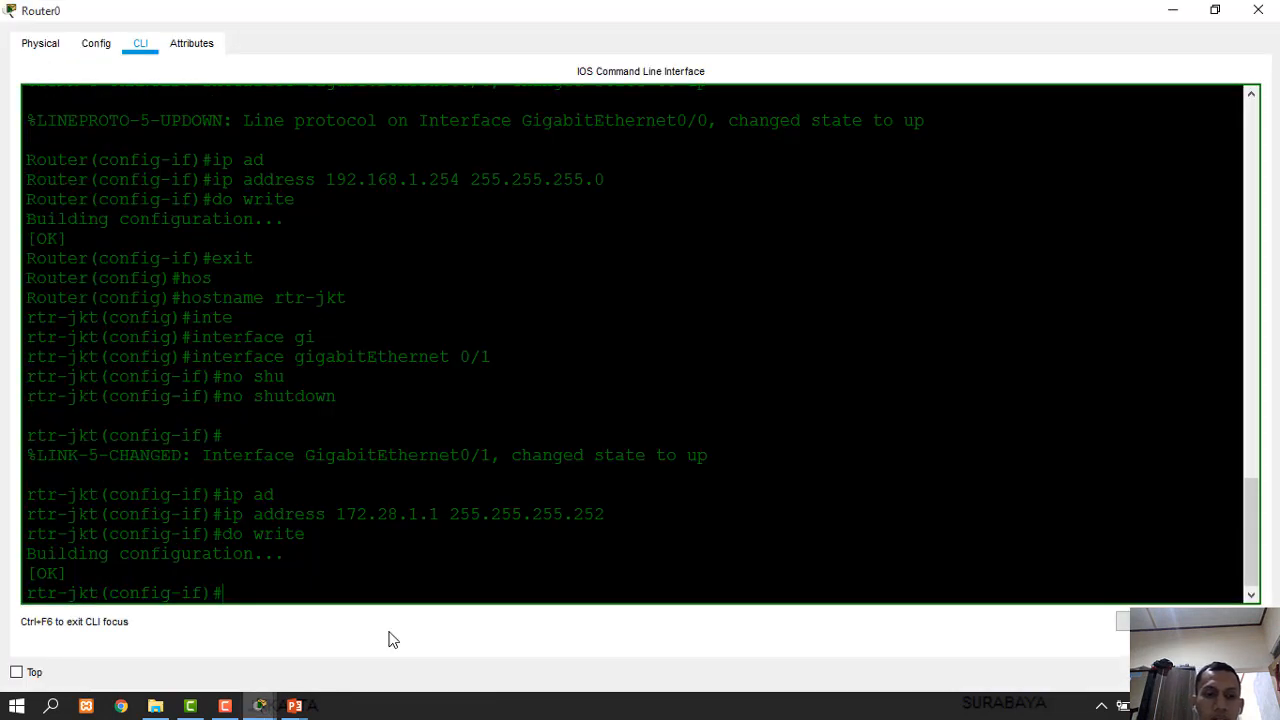
pyautogui.write('exit')
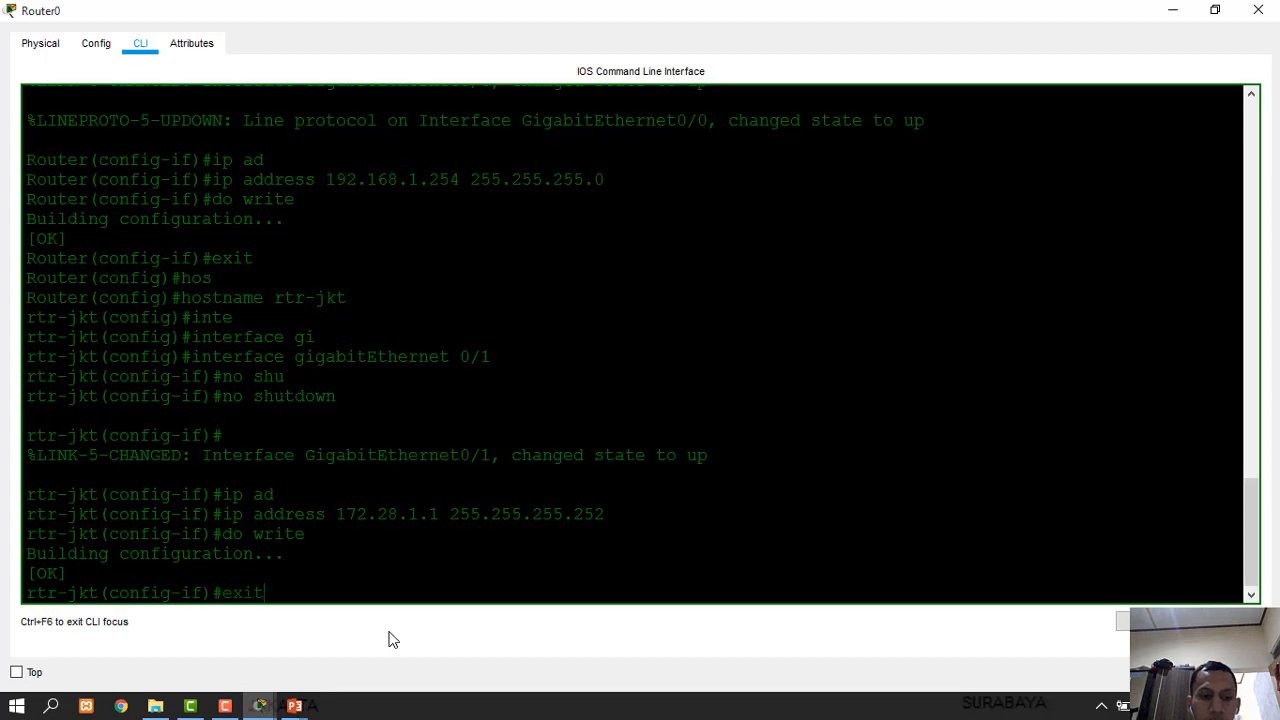
pyautogui.press('Return')
pyautogui.write('exit')
pyautogui.press('Return')
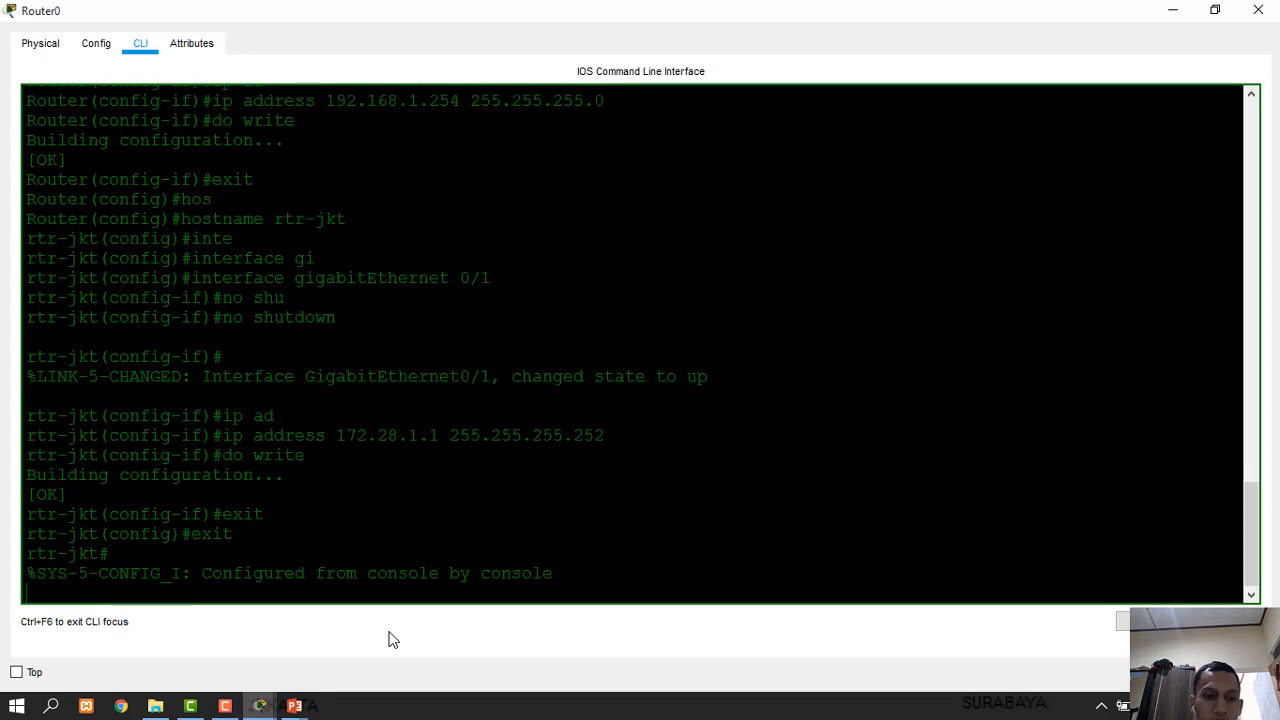
pyautogui.press('Return')
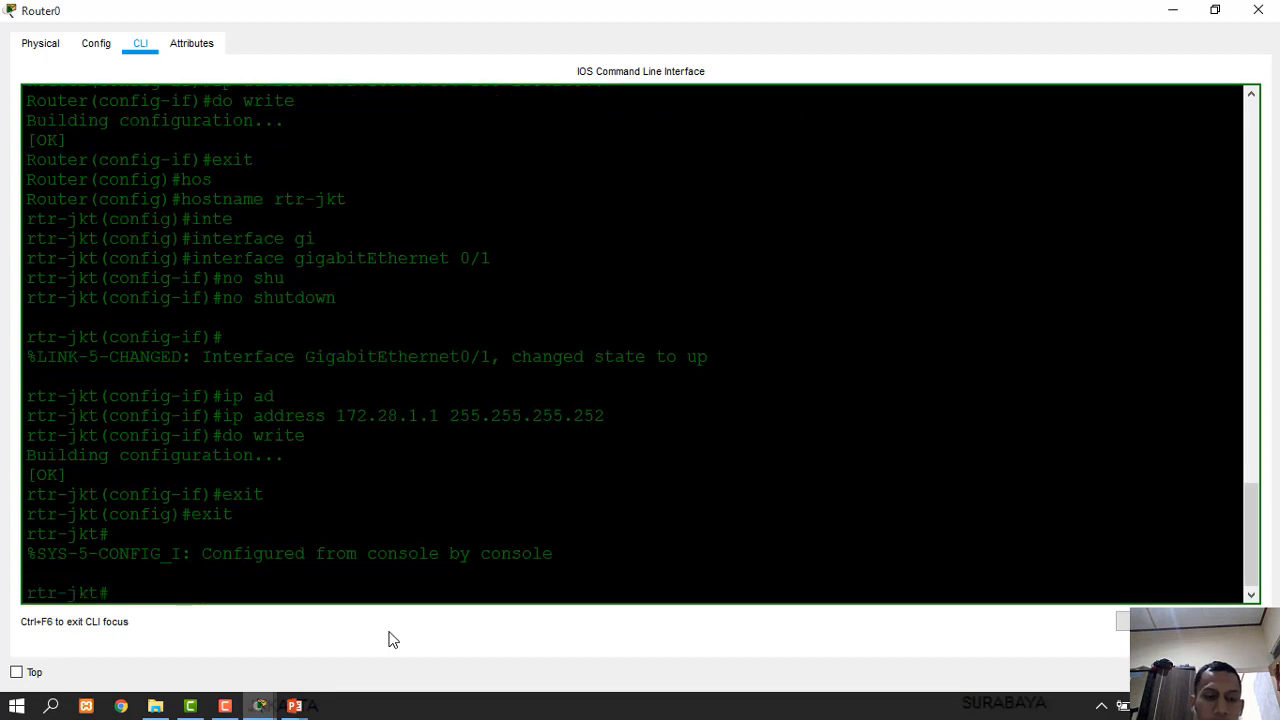
# Enter a ping command with the partial address 172.28.1. in Router0's command line
pyautogui.write('ping 1')
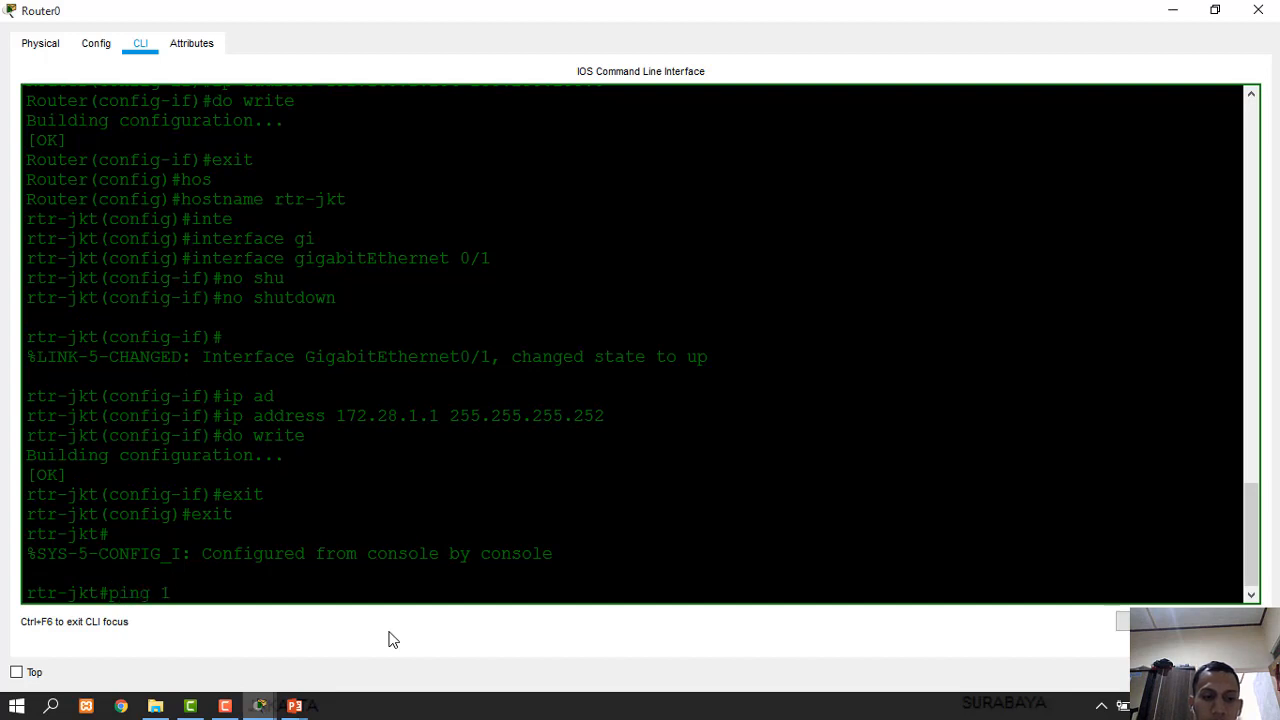
pyautogui.write('72.28.')
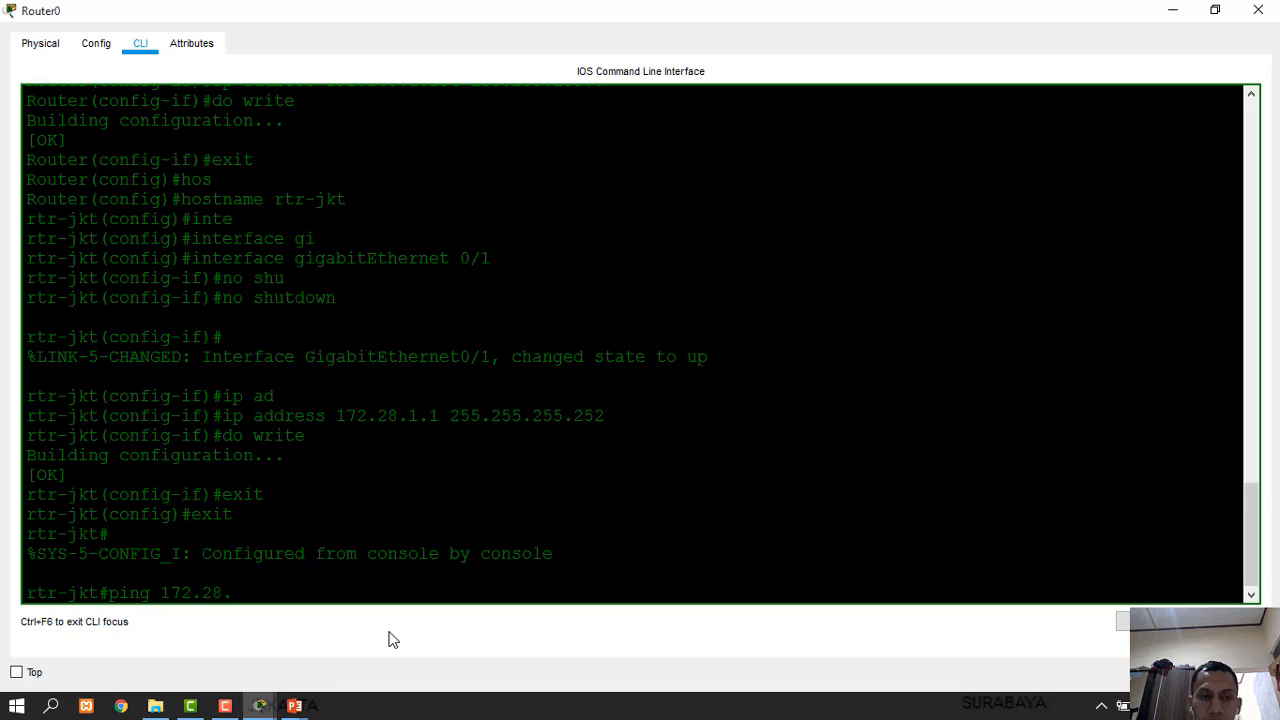
pyautogui.write('1.')
# Reduce the Router0 and Router1 windows from full screen, reposition them and bring the network topology forward
pyautogui.moveTo(510, 20); pyautogui.dragTo(912, 96)
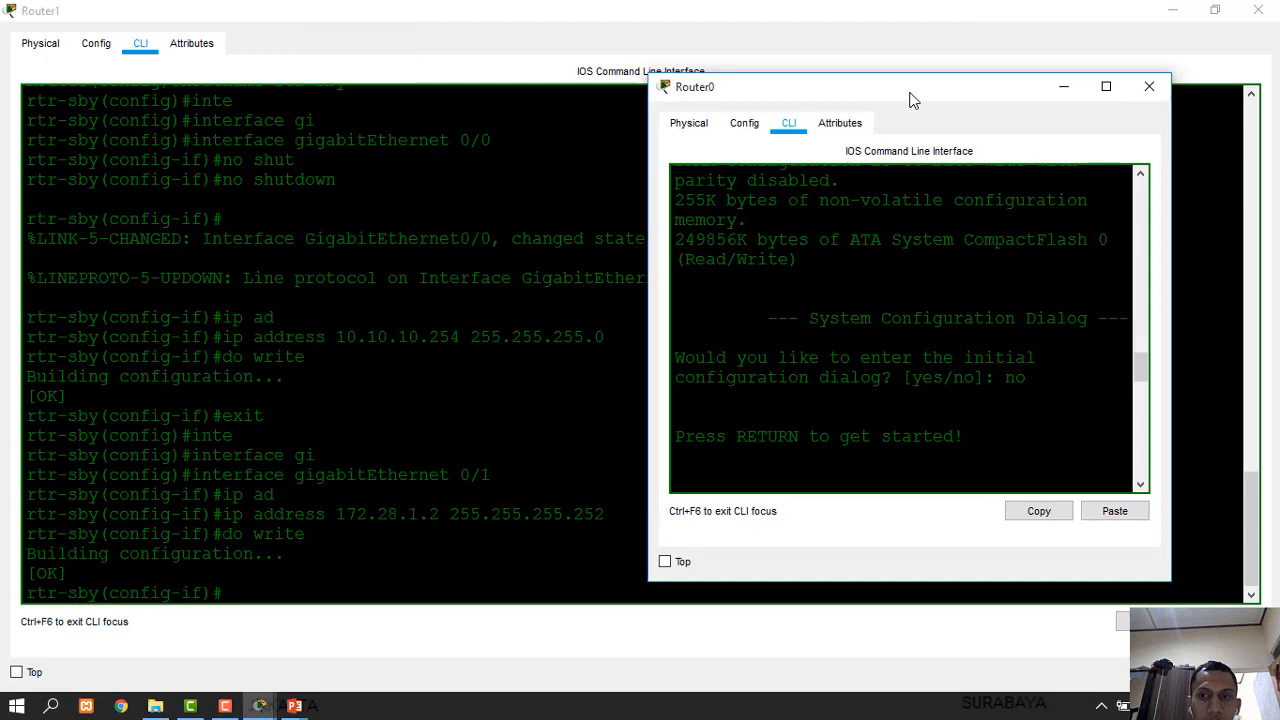
pyautogui.click(1215, 10)
pyautogui.moveTo(779, 86); pyautogui.dragTo(907, 140)
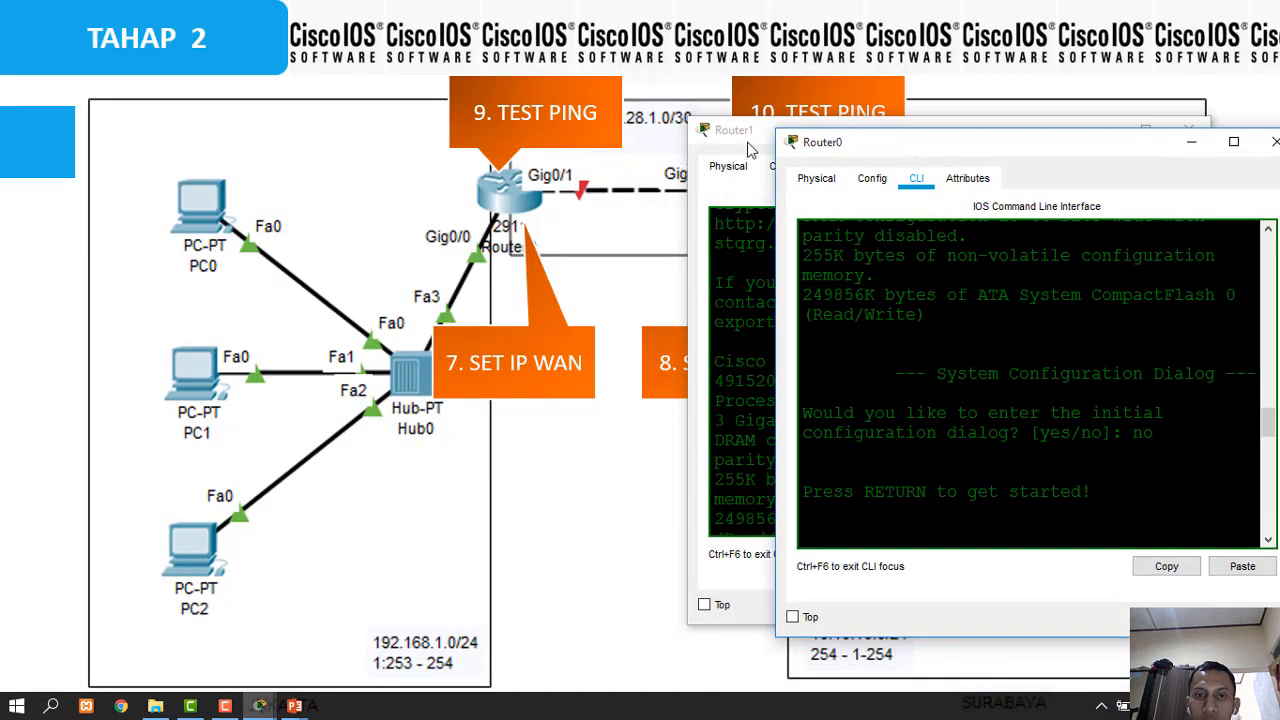
pyautogui.moveTo(750, 148); pyautogui.dragTo(809, 133)
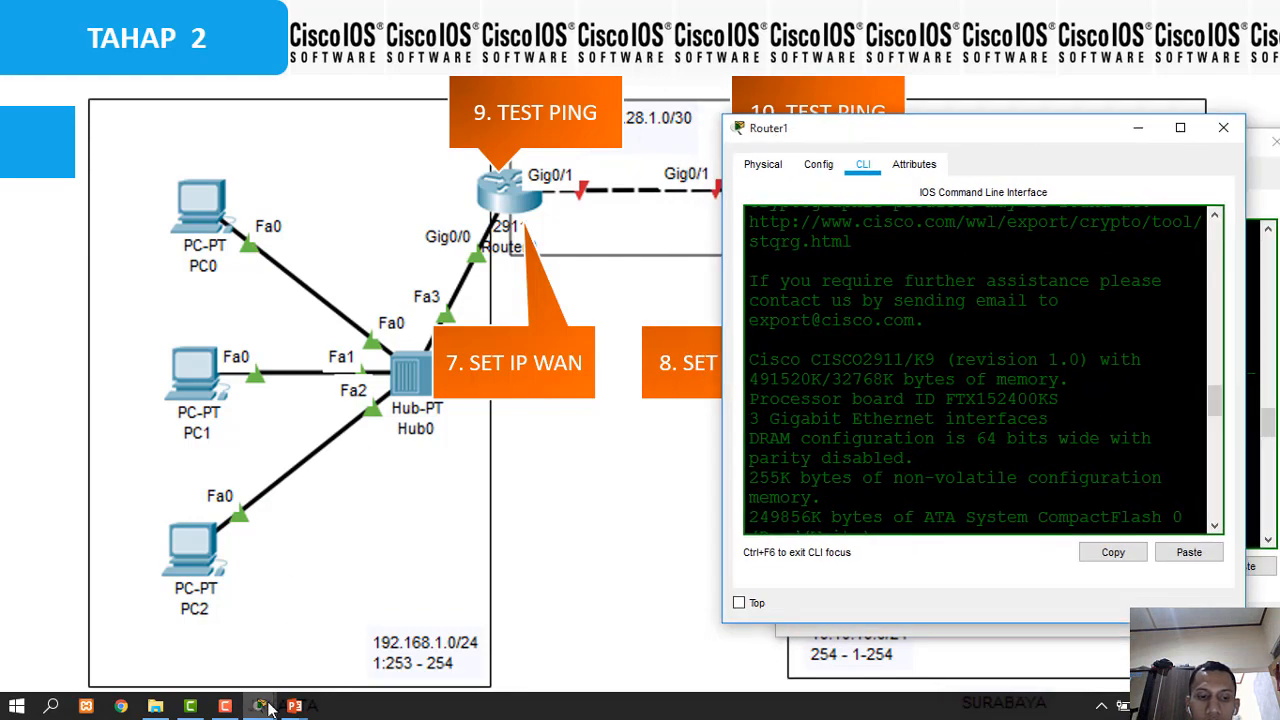
pyautogui.moveTo(262, 706)
pyautogui.click(78, 640)
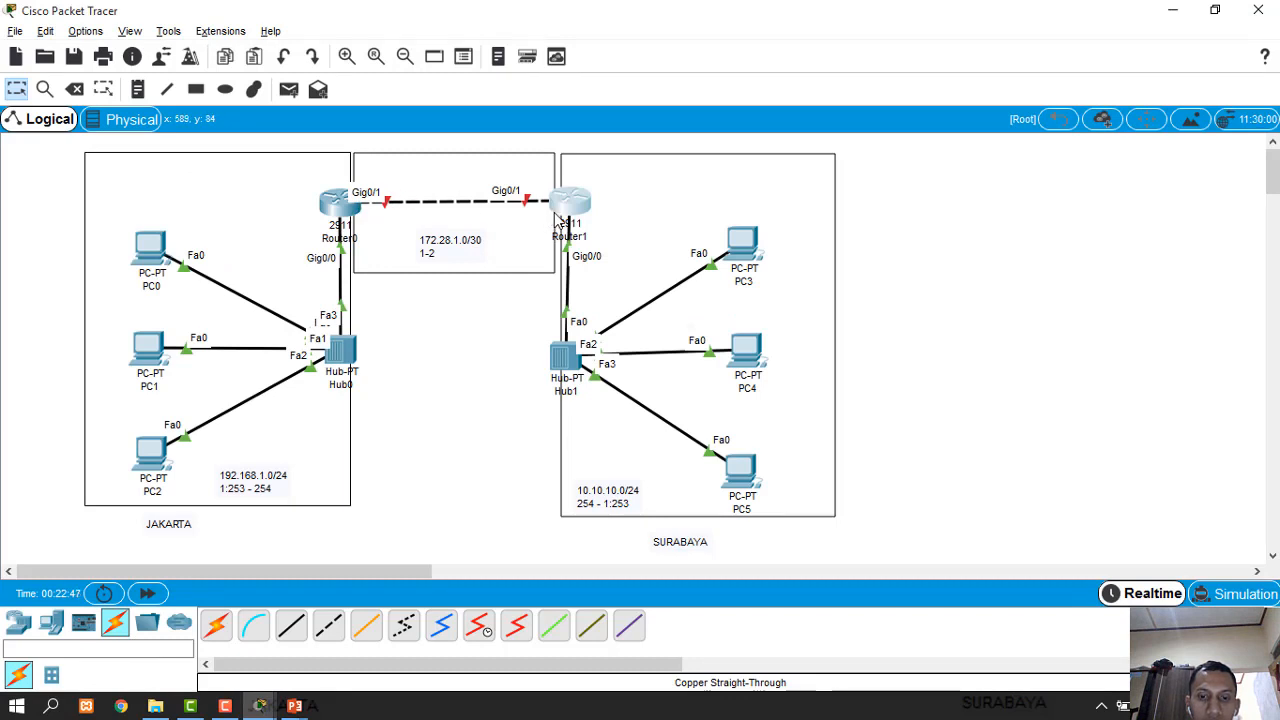
# Bring Router0's command line in front of the topology and move its window toward the middle of the screen
pyautogui.moveTo(557, 218)
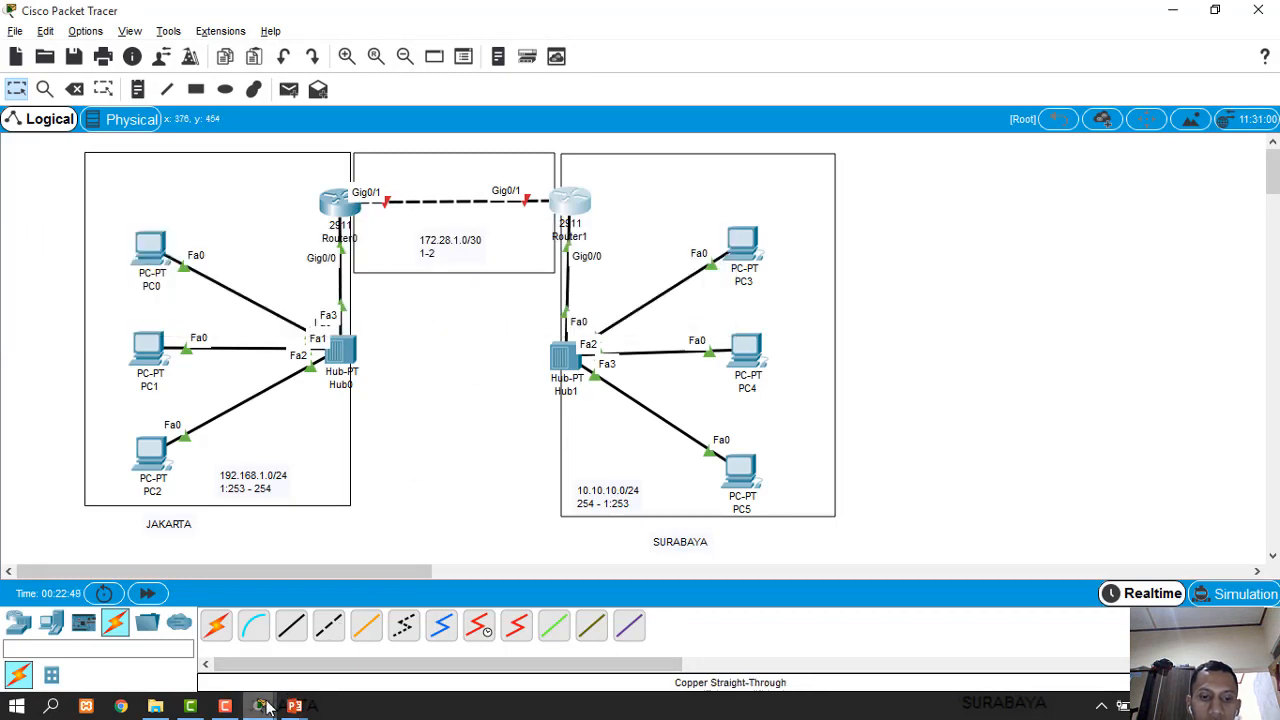
pyautogui.moveTo(259, 706)
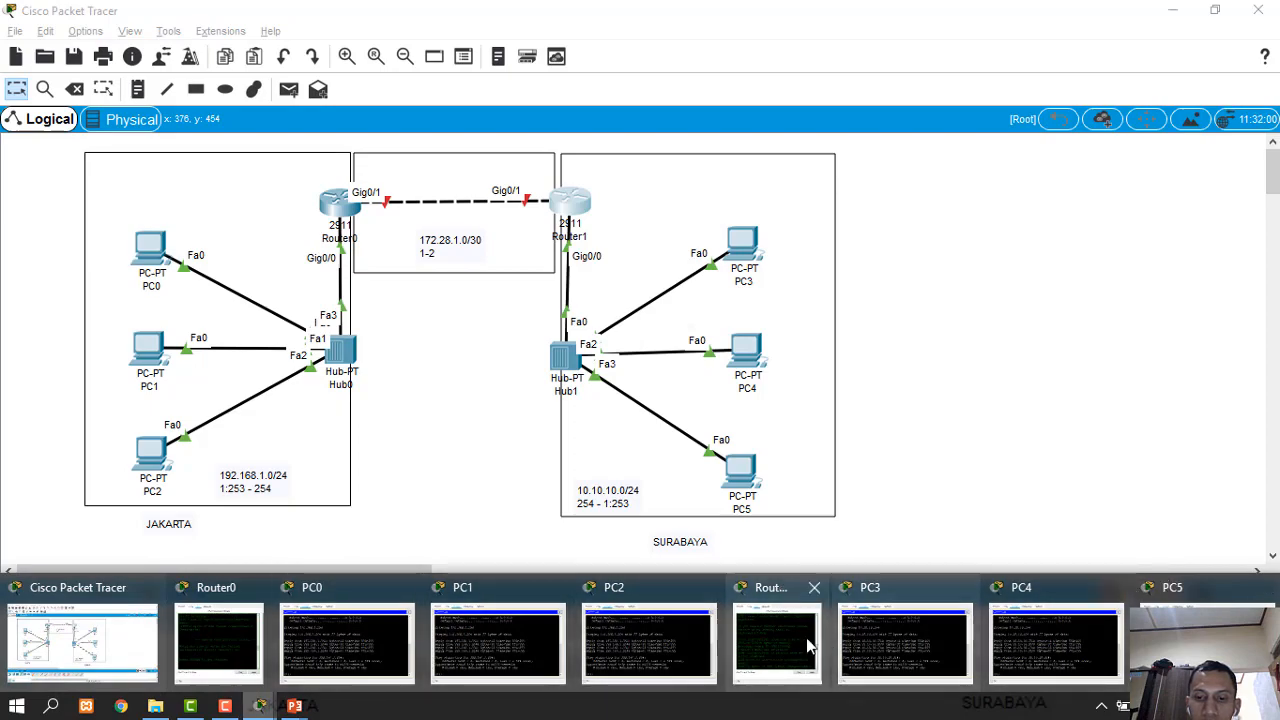
pyautogui.moveTo(794, 648)
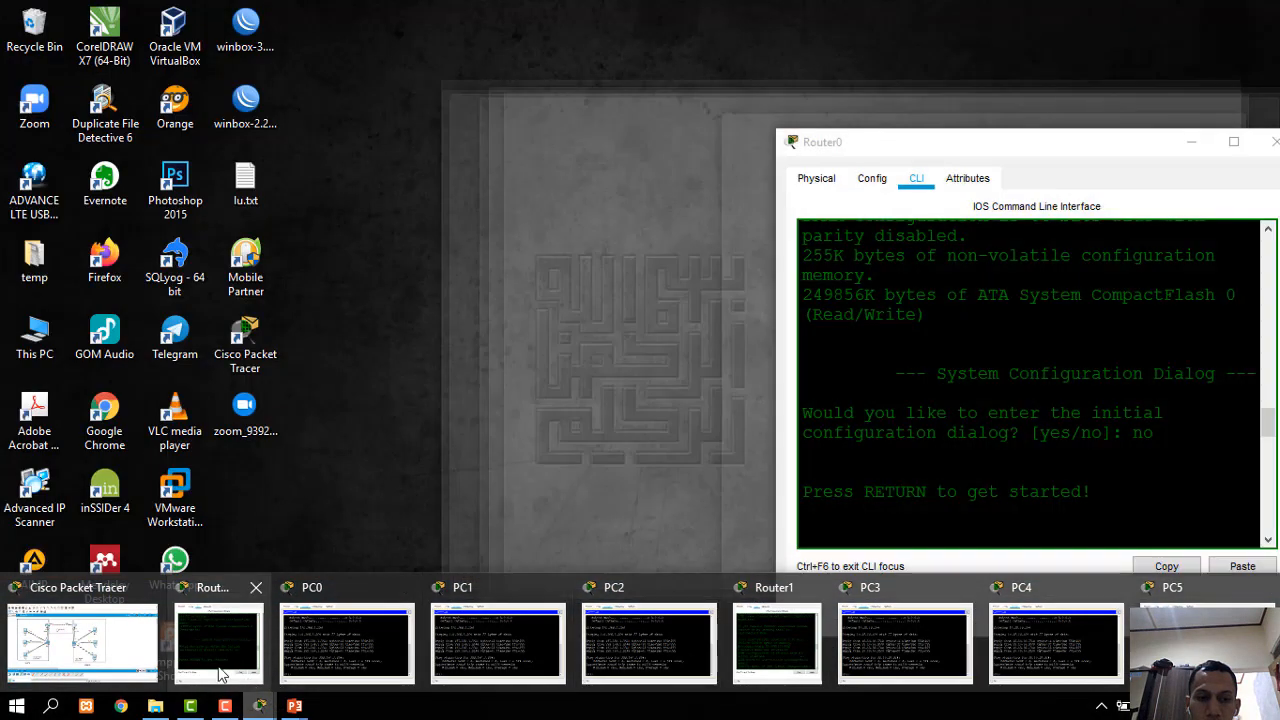
pyautogui.click(218, 643)
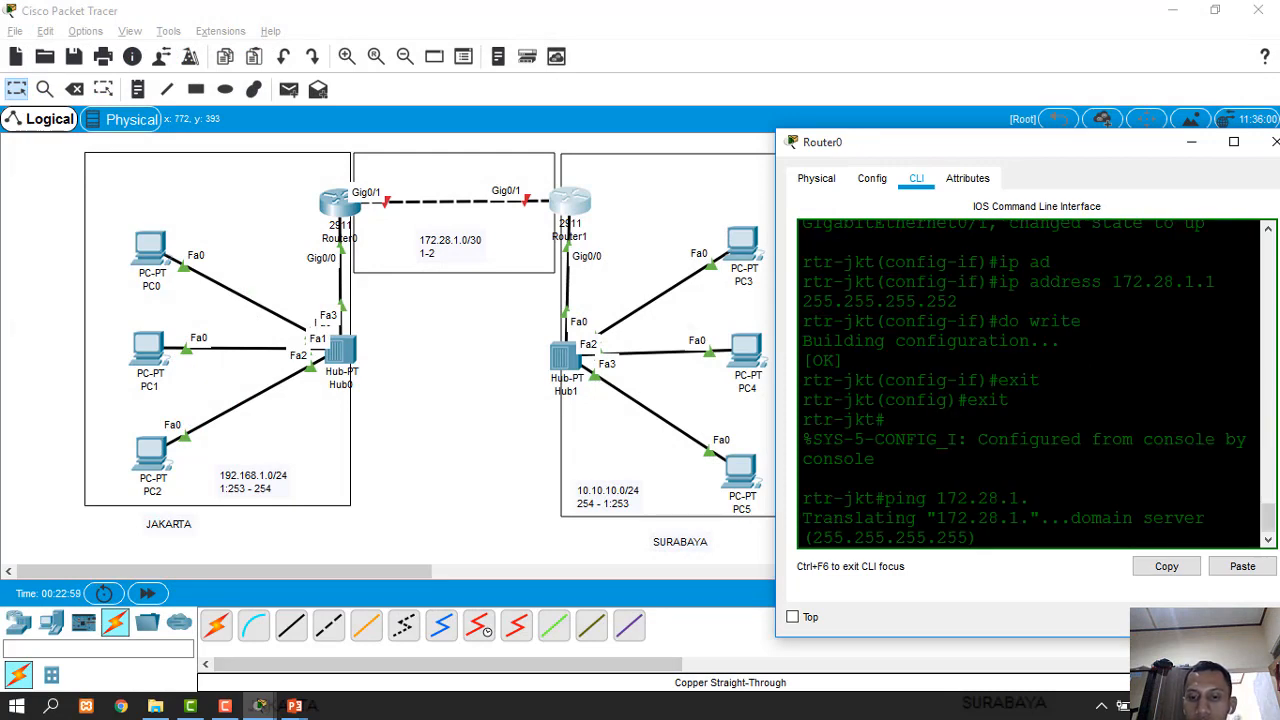
pyautogui.moveTo(1058, 146); pyautogui.dragTo(797, 126)
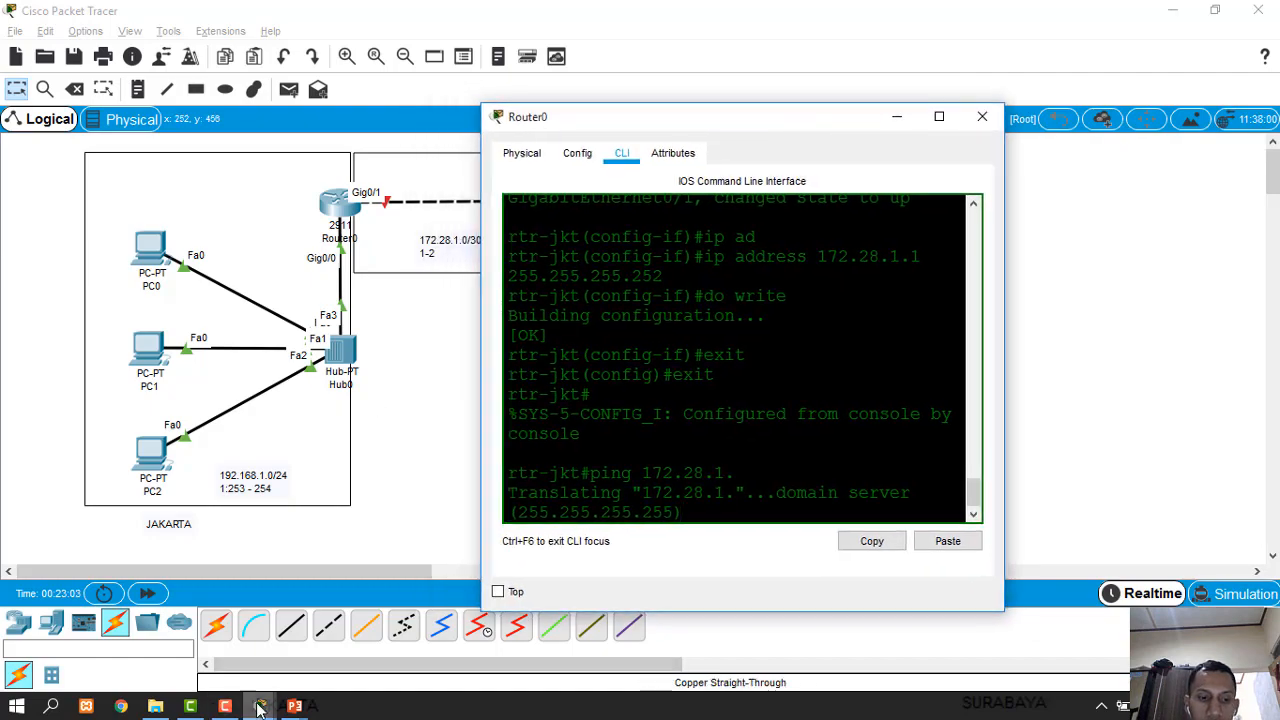
# Bring up Router1's command line at full screen and exit interface and global configuration to privileged mode
pyautogui.moveTo(258, 708)
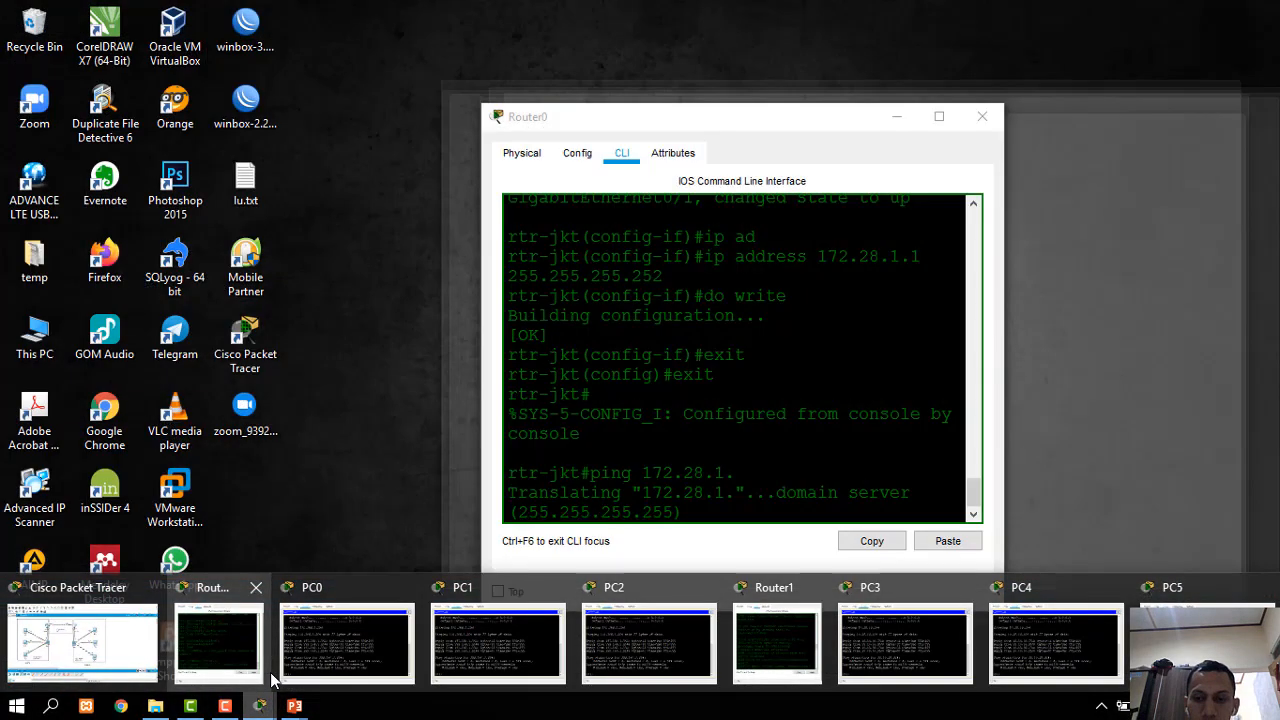
pyautogui.moveTo(1061, 625)
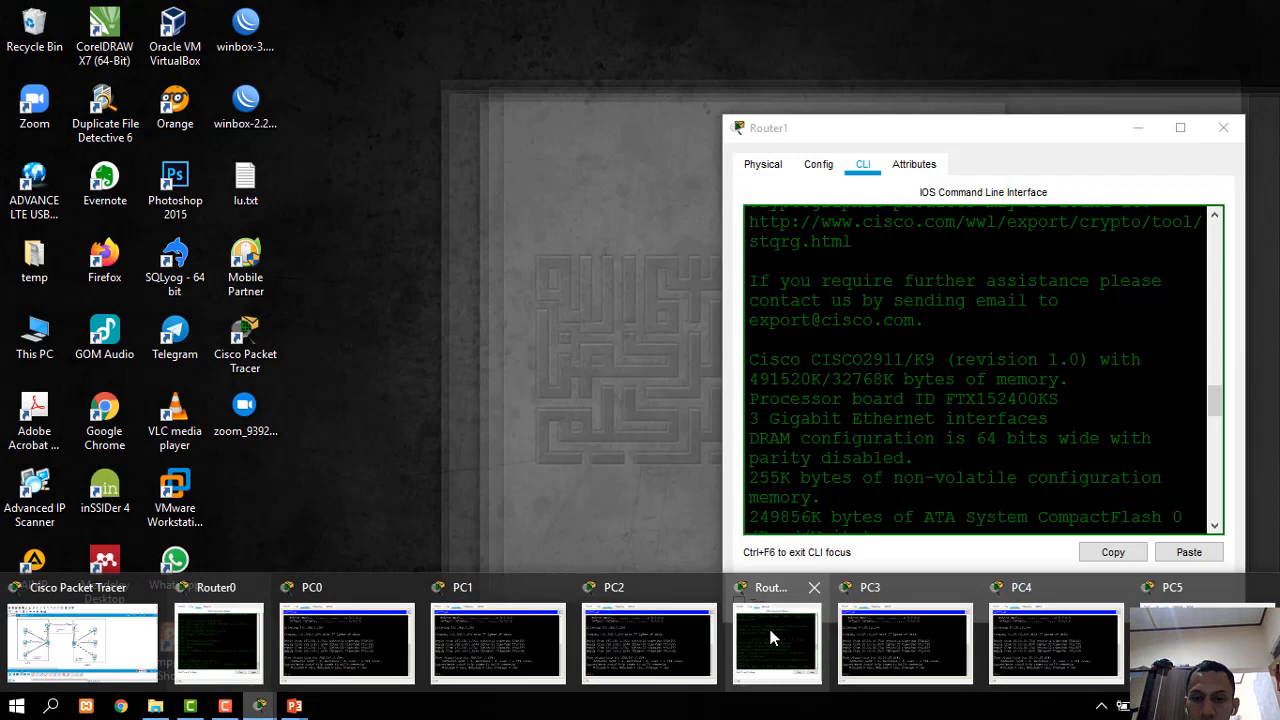
pyautogui.click(777, 640)
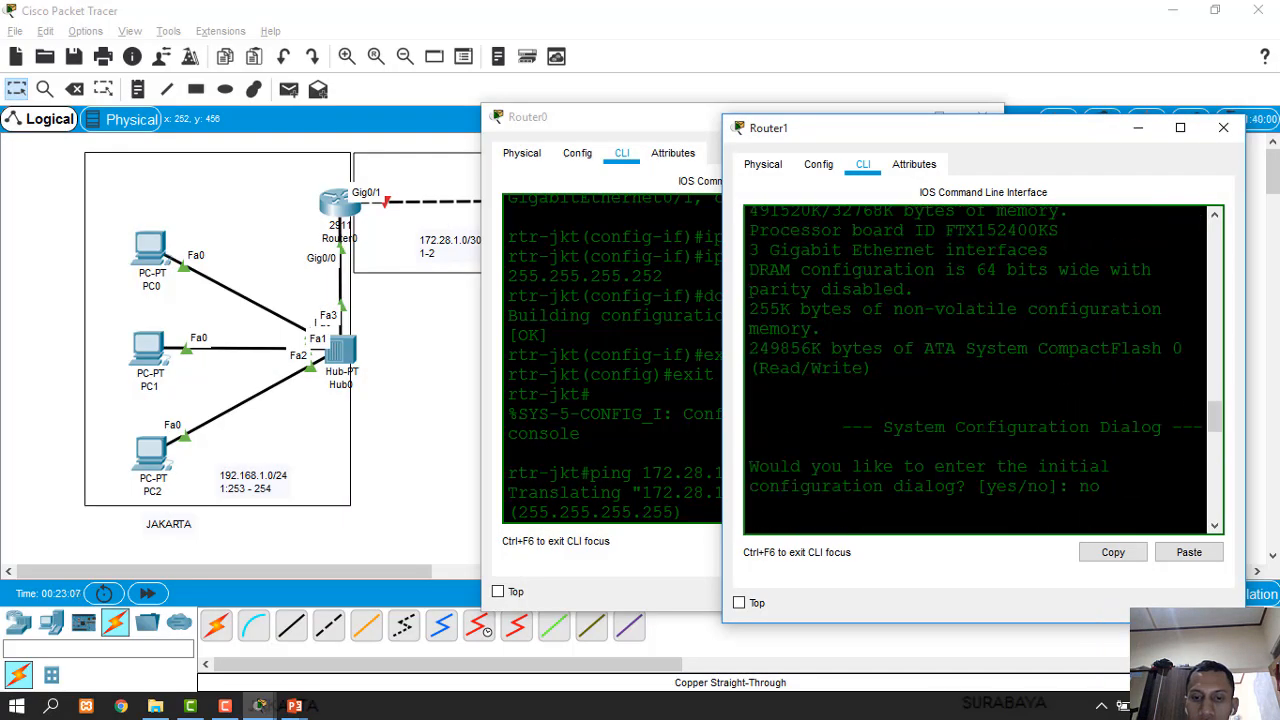
pyautogui.scroll(-16, 975, 370)
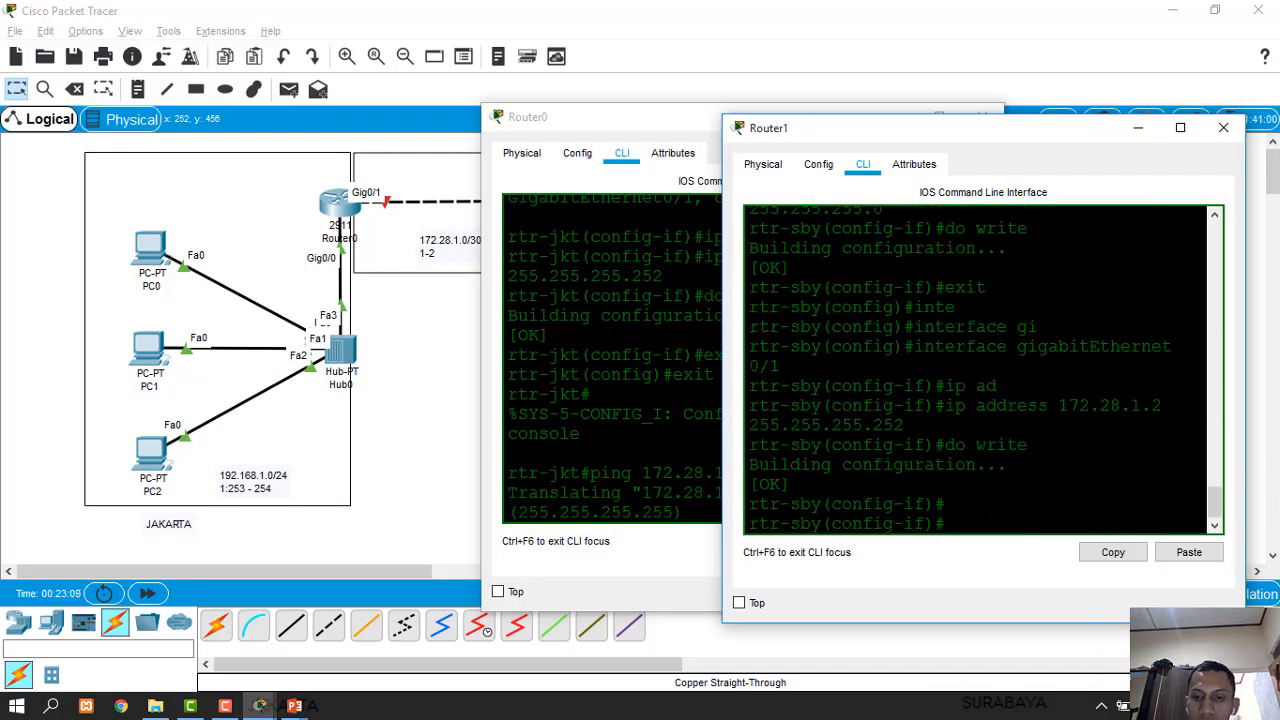
pyautogui.click(1180, 127)
pyautogui.write('e')
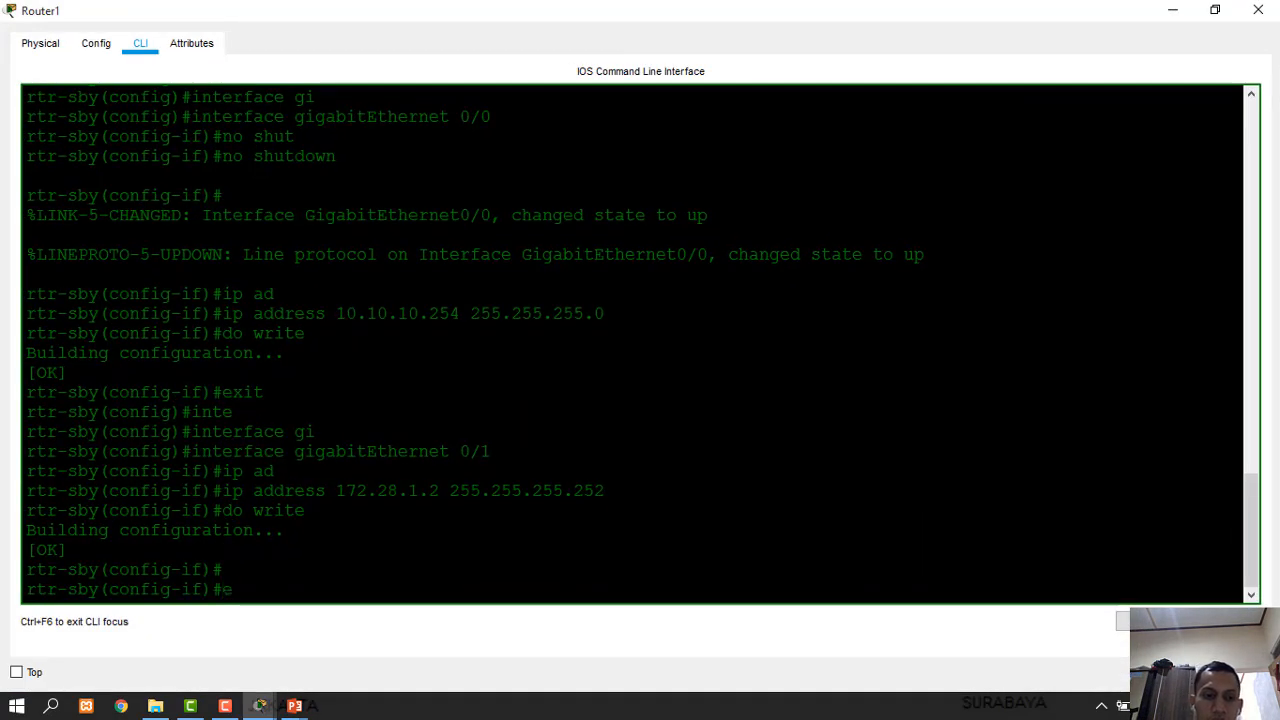
pyautogui.write('xit')
pyautogui.press('Return')
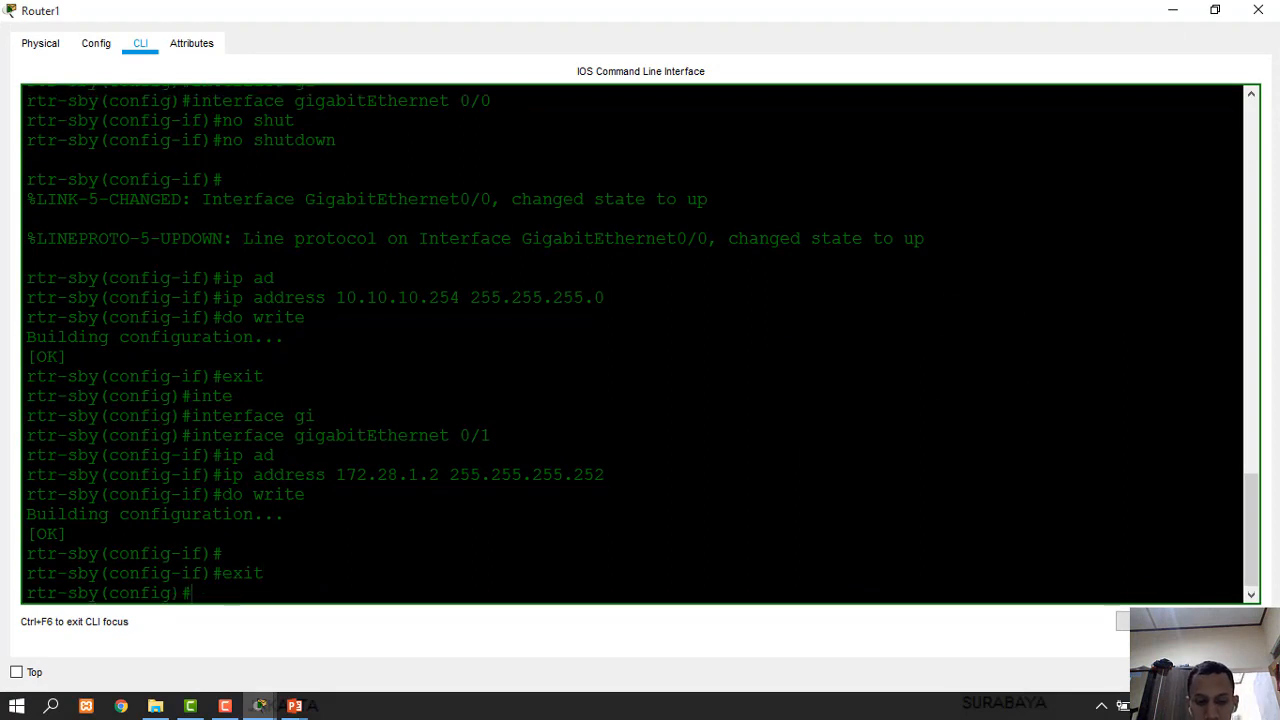
pyautogui.write('exit')
pyautogui.press('Return')
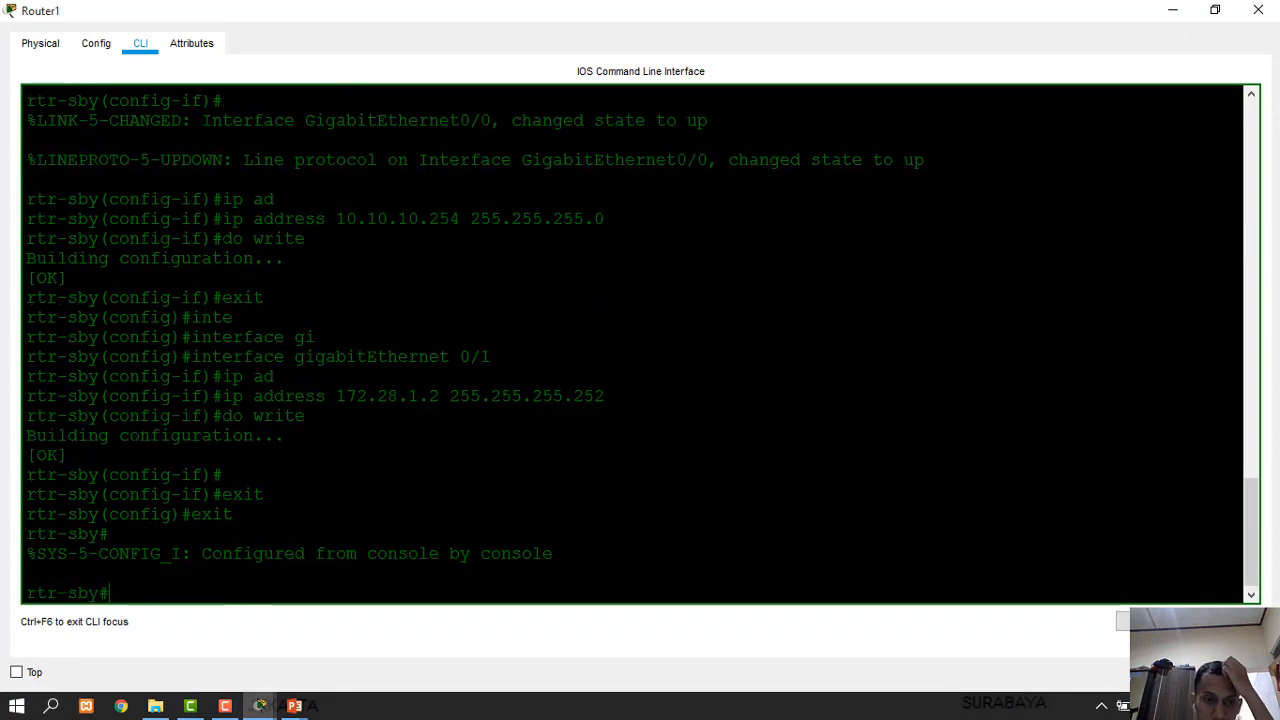
# Ping Router0's WAN address 172.28.1.1 from Router1
pyautogui.write('ping 182')
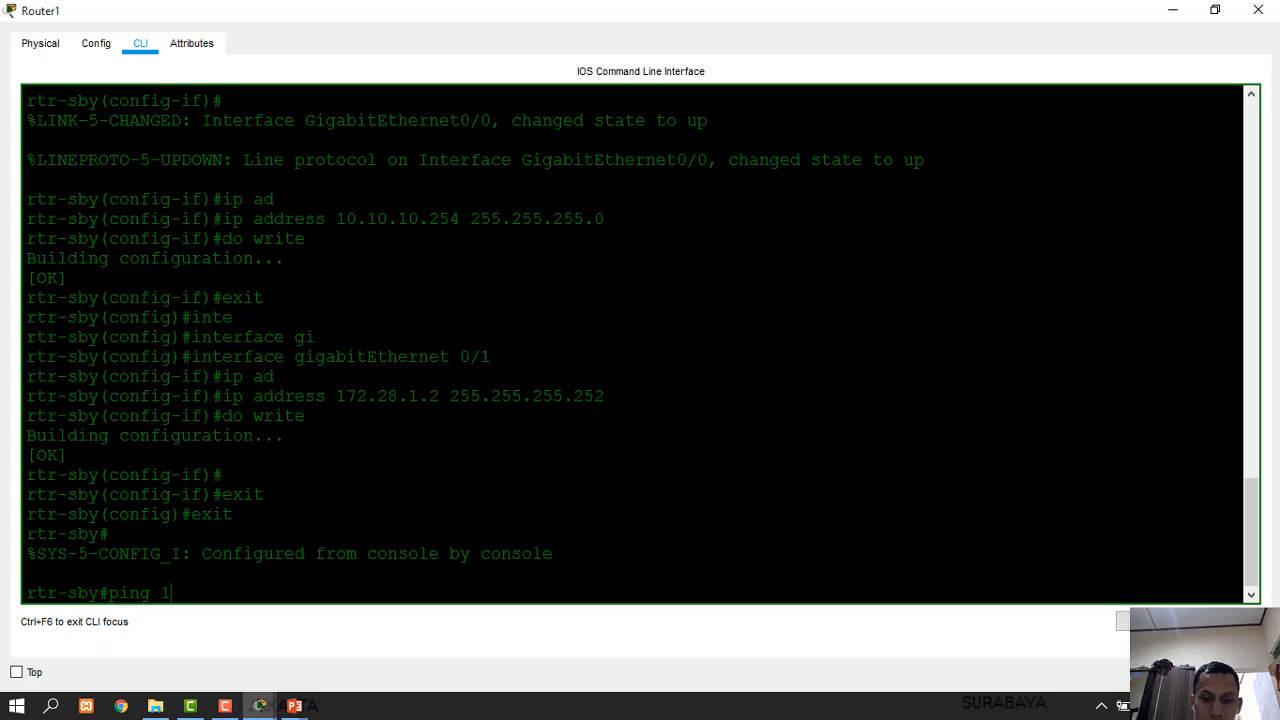
pyautogui.press('BackSpace')
pyautogui.press('BackSpace')
pyautogui.write('72.28.1.1')
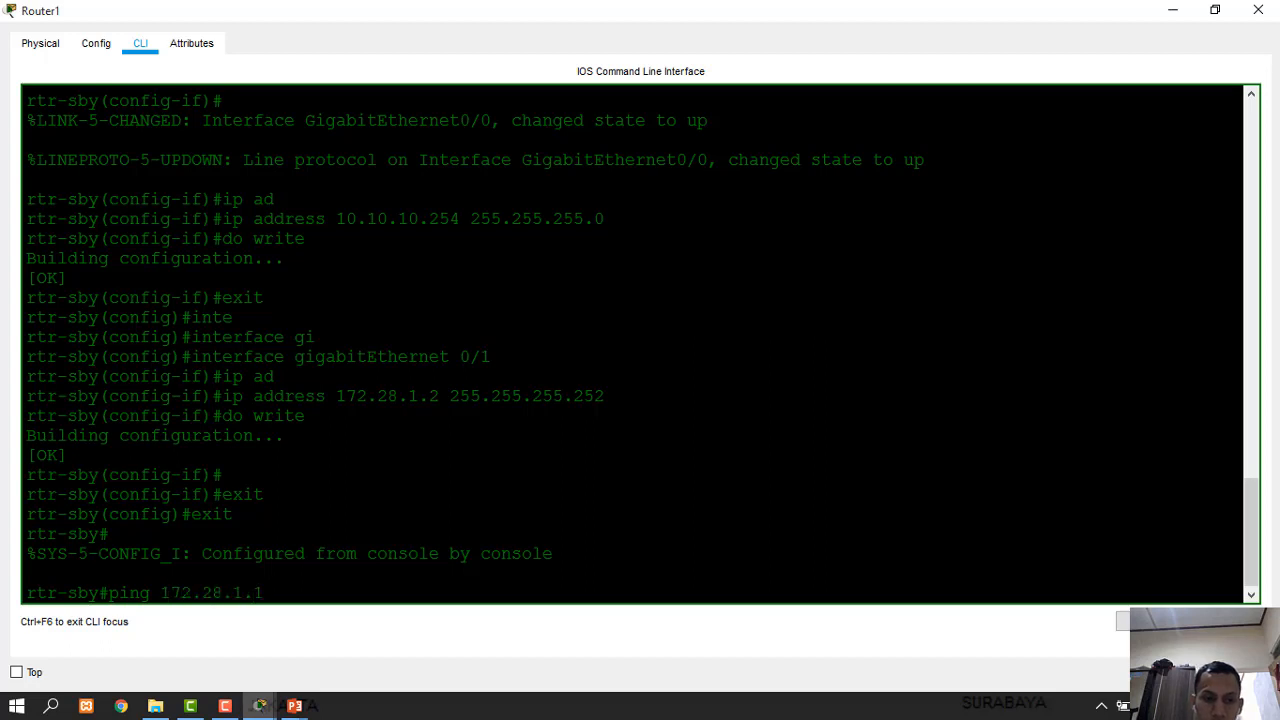
pyautogui.press('Return')
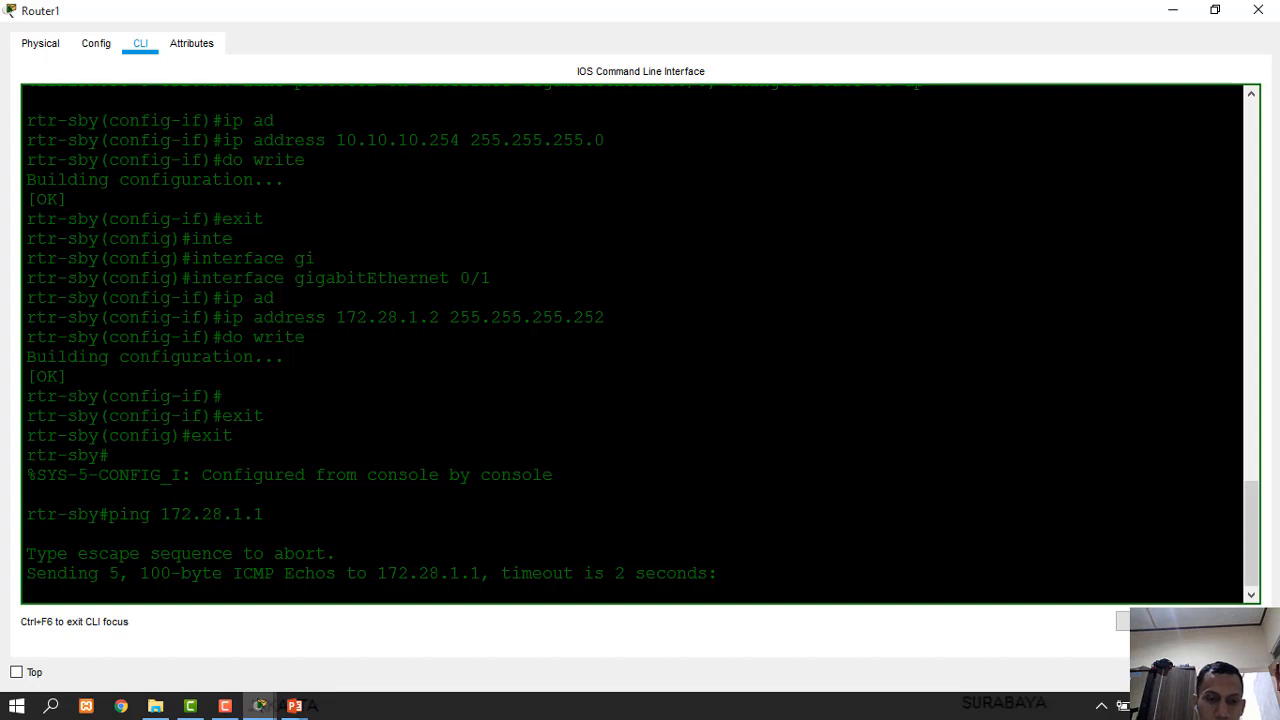
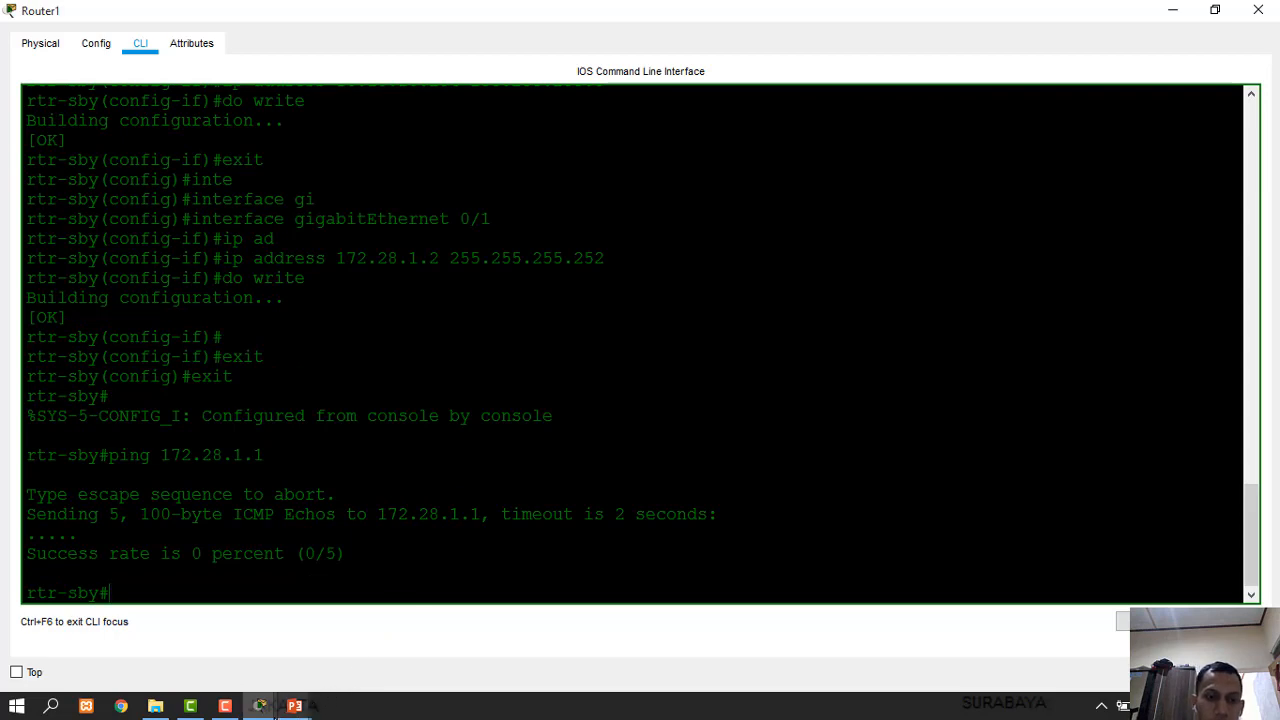
# Check the Gig0/1 link between the two routers on the topology and return to Router1's command line
pyautogui.moveTo(260, 708)
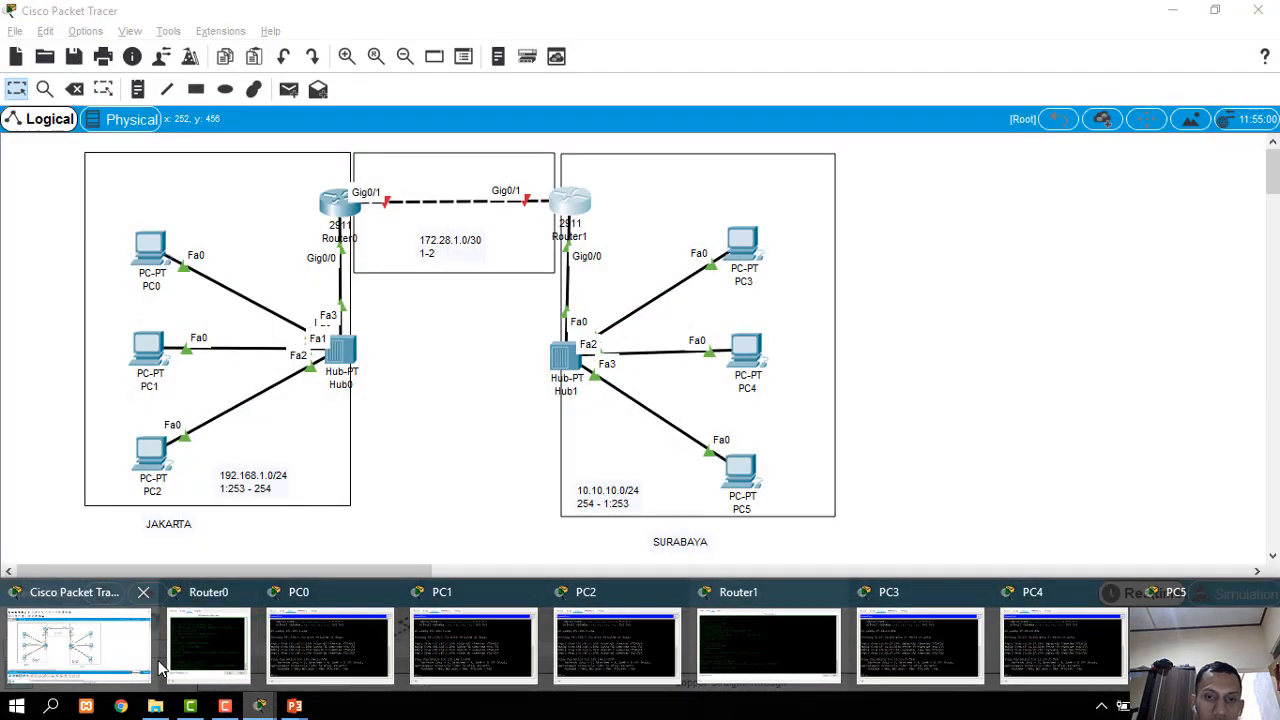
pyautogui.click(80, 640)
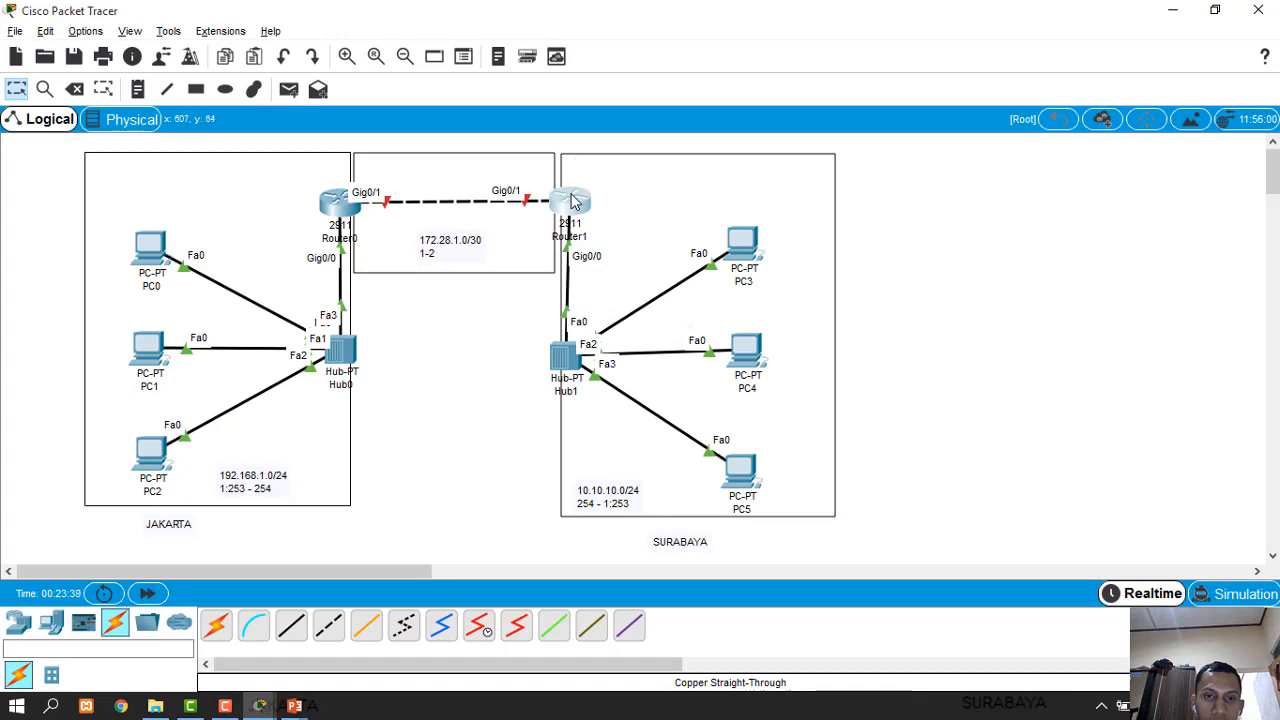
pyautogui.moveTo(260, 706)
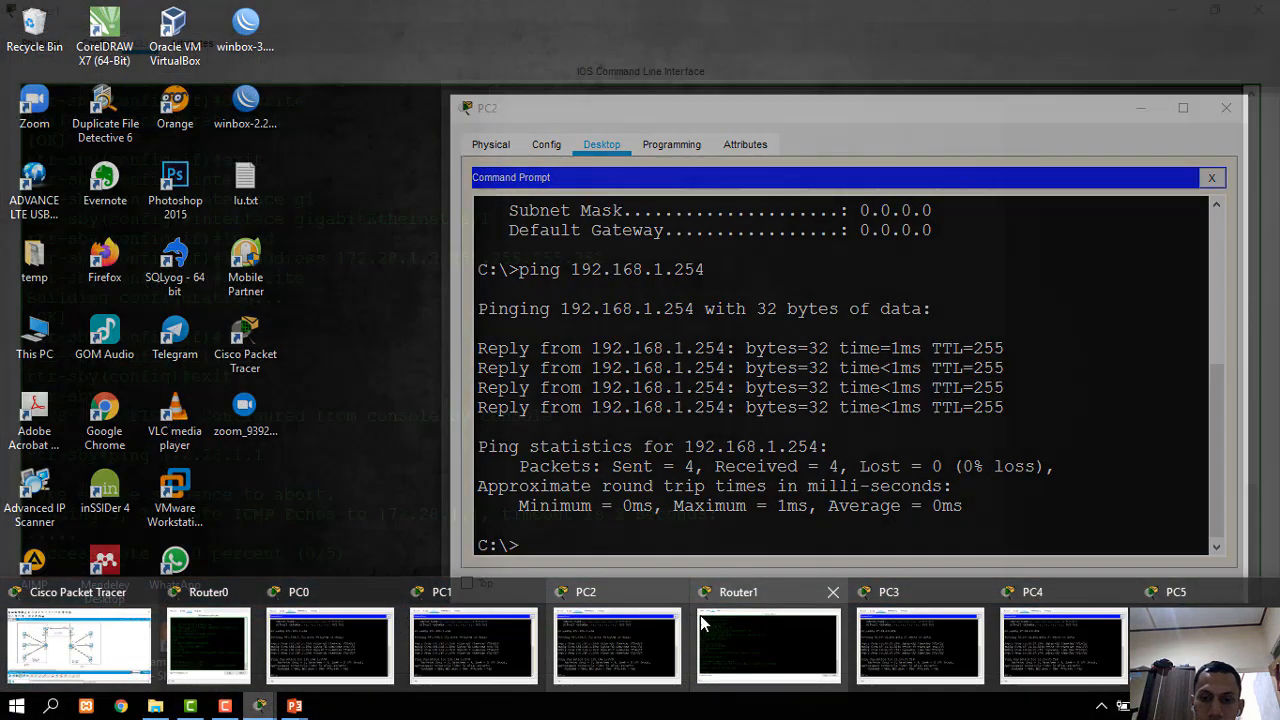
pyautogui.click(700, 615)
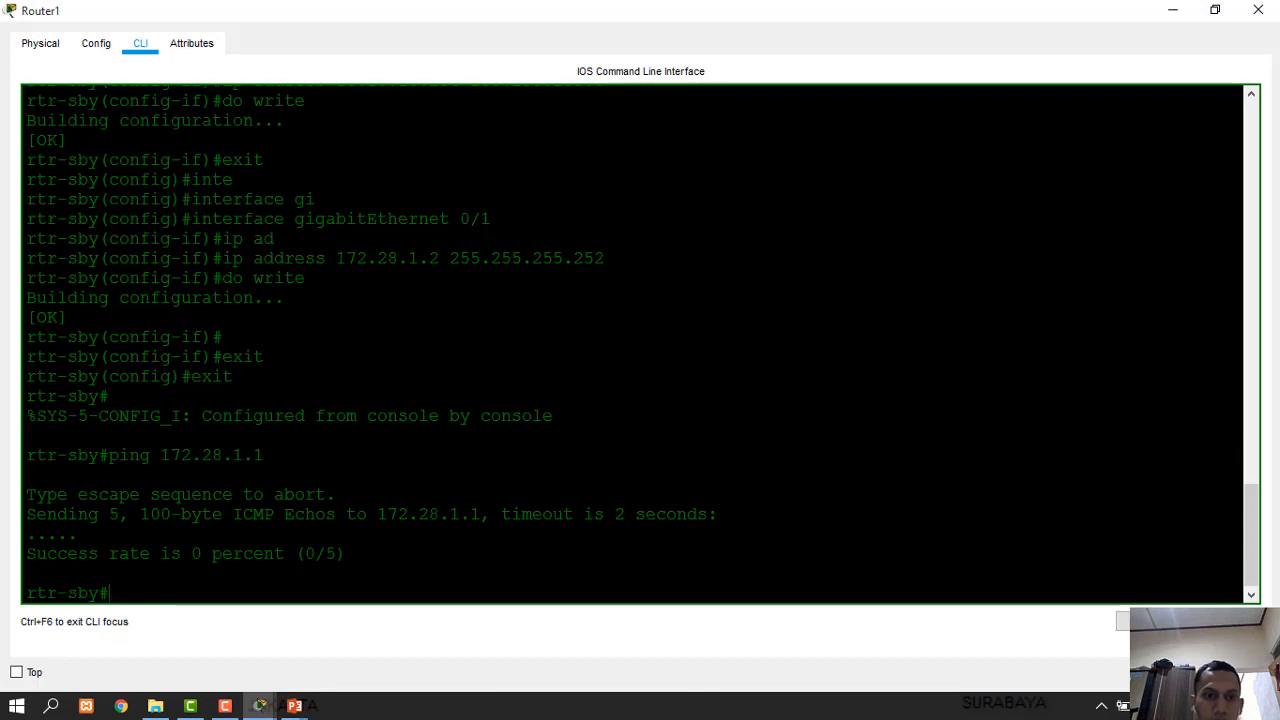
# Discard the mistyped command on Router1 and enter global configuration mode
pyautogui.write('inte')
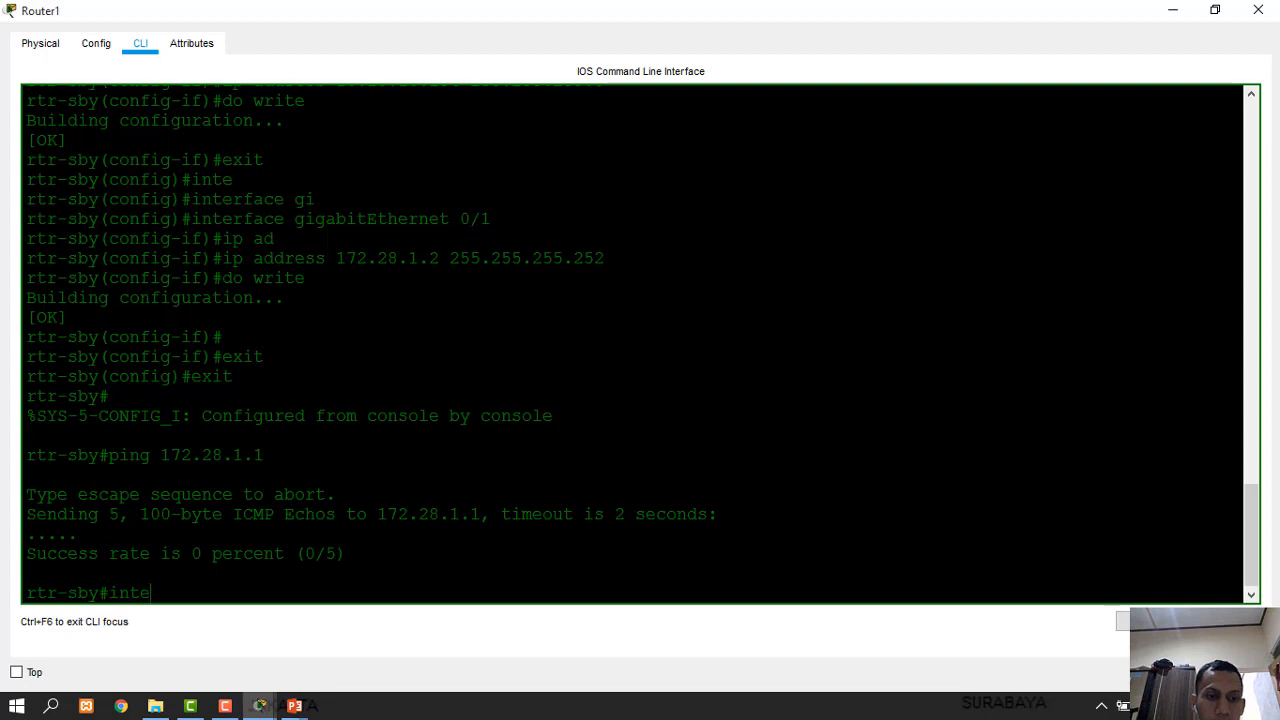
pyautogui.press('BackSpace')
pyautogui.press('BackSpace')
pyautogui.press('BackSpace')
pyautogui.press('BackSpace')
pyautogui.write('conf t')
pyautogui.press('Return')
# Enter Router1's GigabitEthernet 0/1 interface configuration and enable the port with no shutdown
pyautogui.write('inte')
pyautogui.press('Tab')
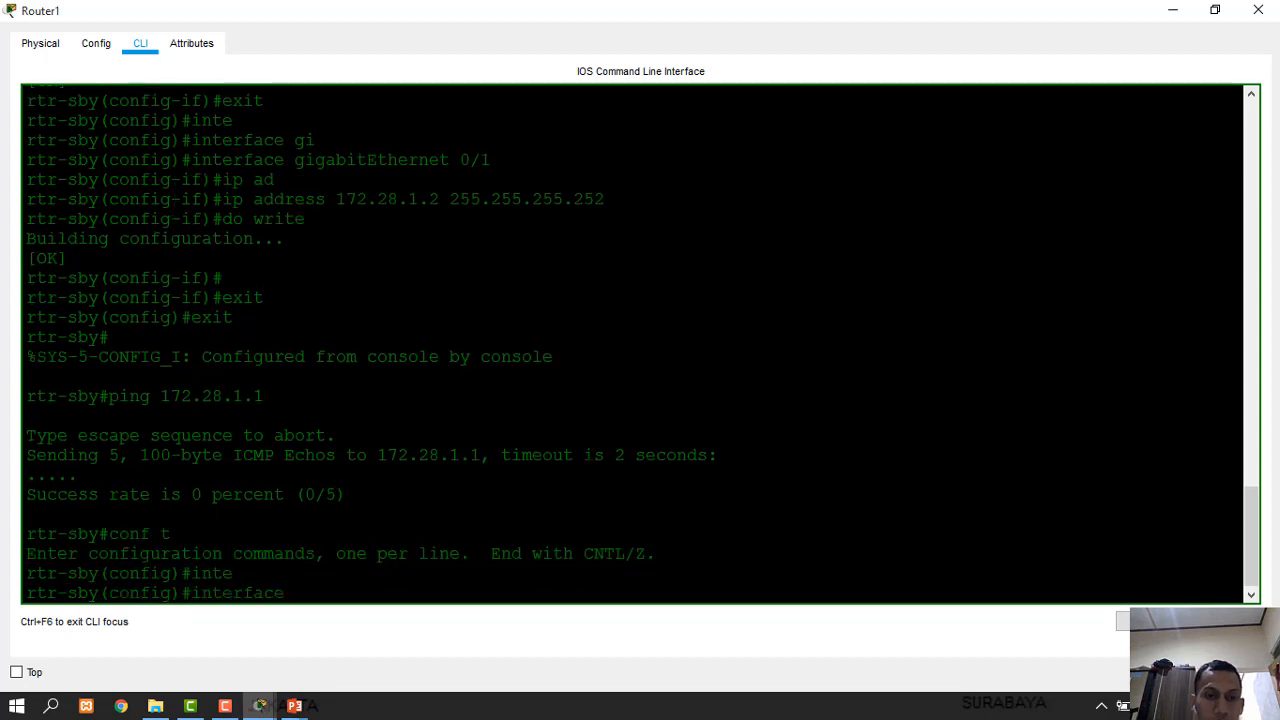
pyautogui.write('gi')
pyautogui.press('Tab')
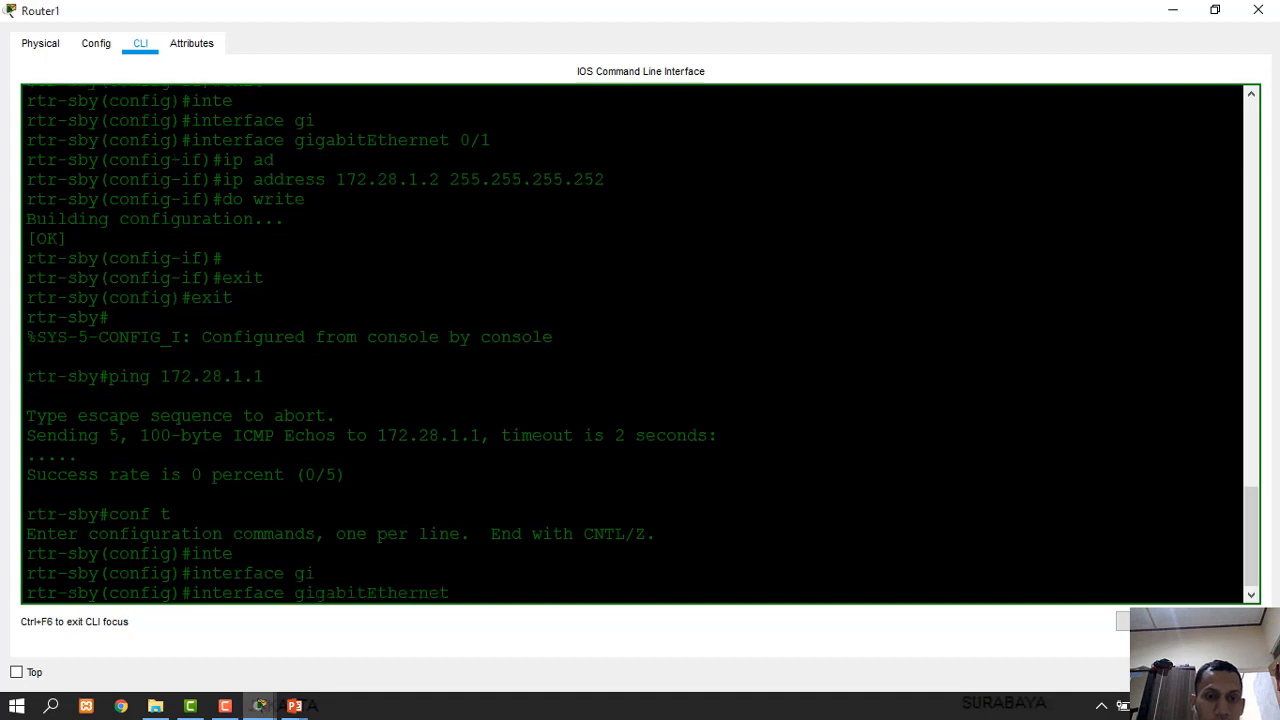
pyautogui.write('0/1')
pyautogui.press('Return')
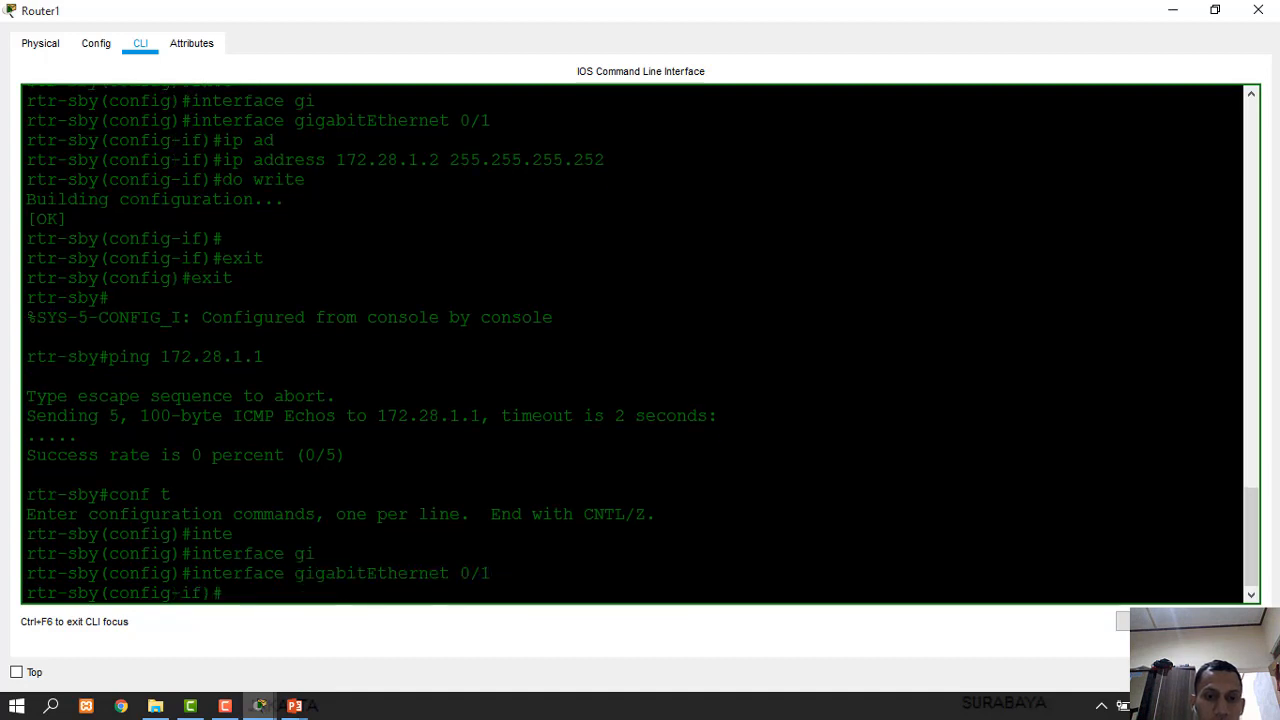
pyautogui.write('no sh')
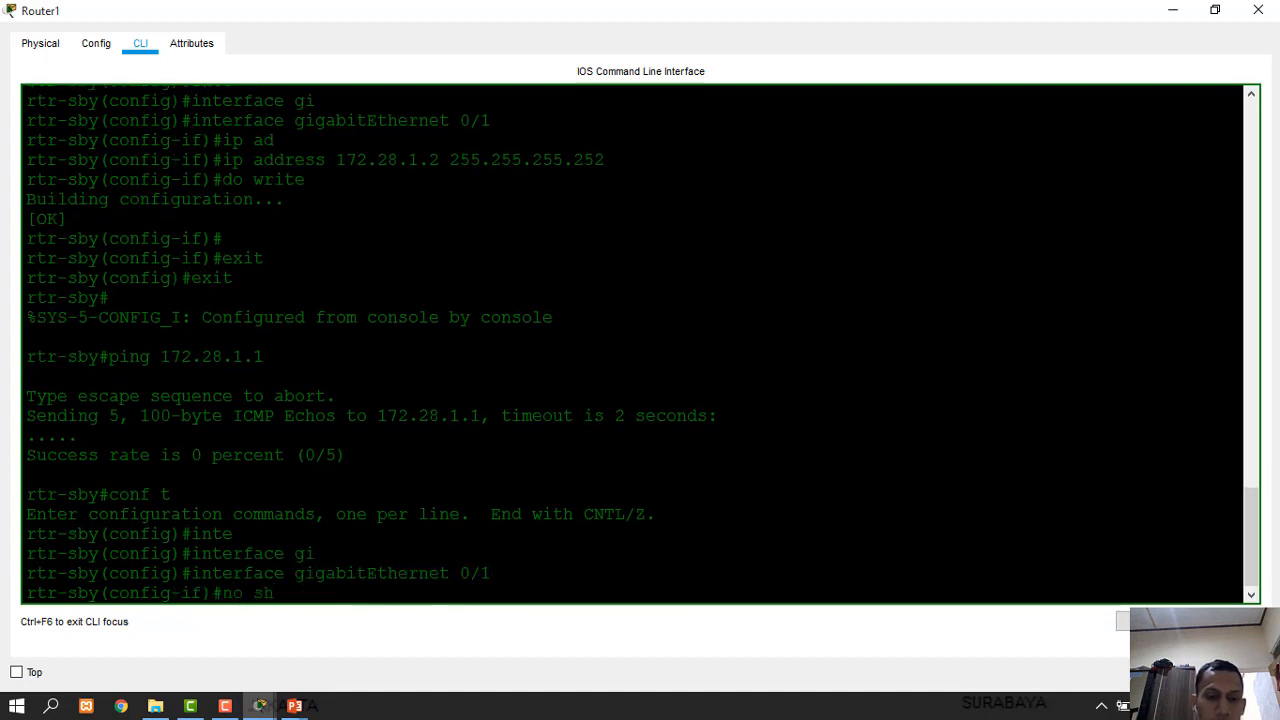
pyautogui.press('Return')
pyautogui.press('Return')
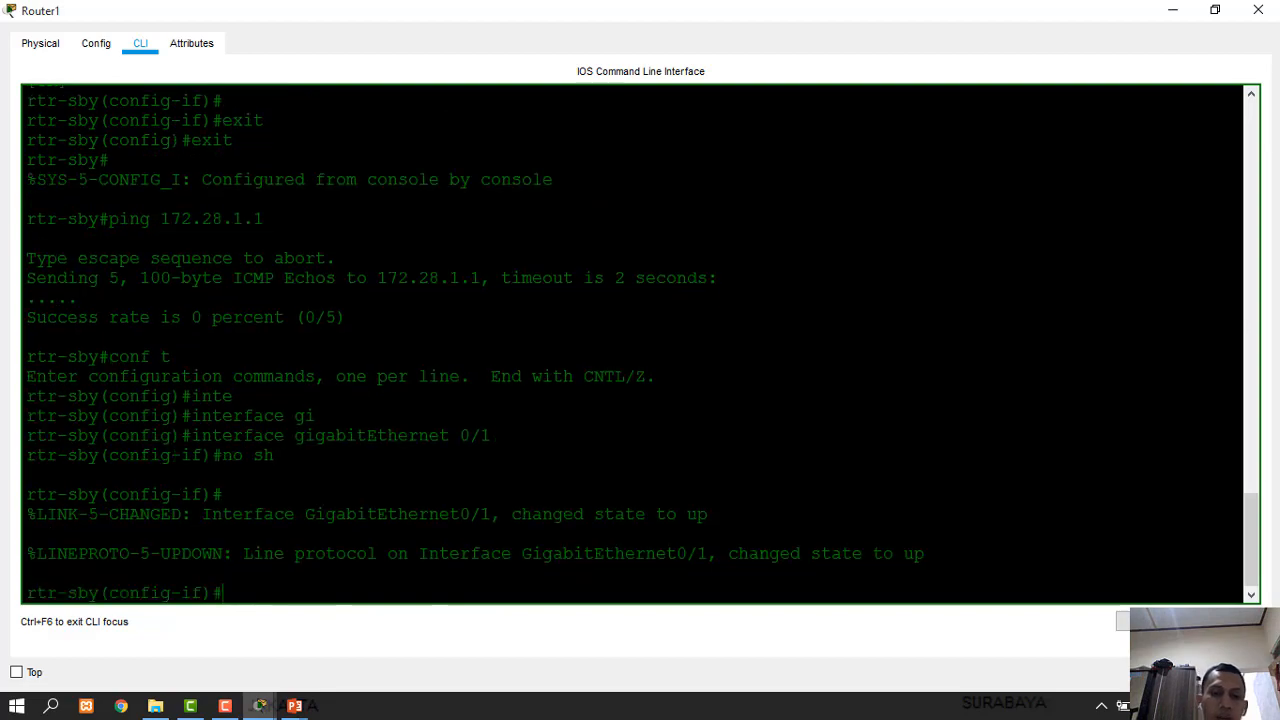
# Check the Gig0/1 link between the routers on the topology and bring up Router0's command line at full screen
pyautogui.moveTo(262, 708)
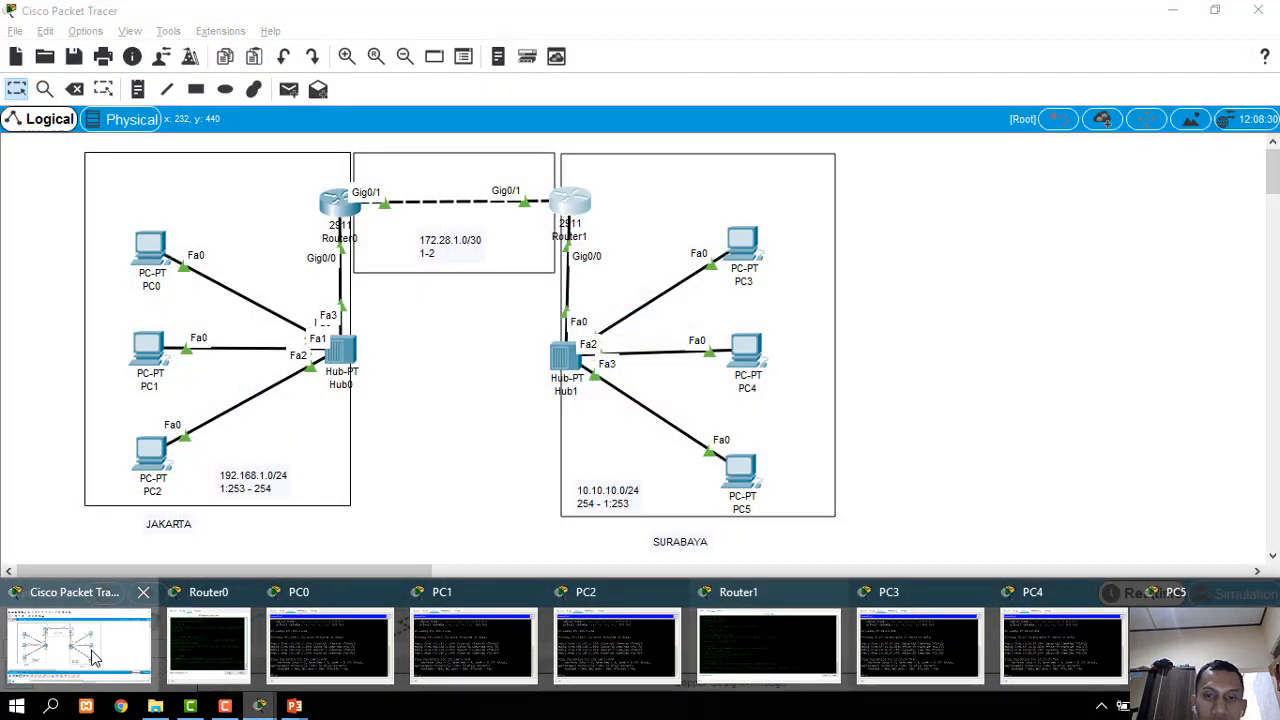
pyautogui.click(75, 638)
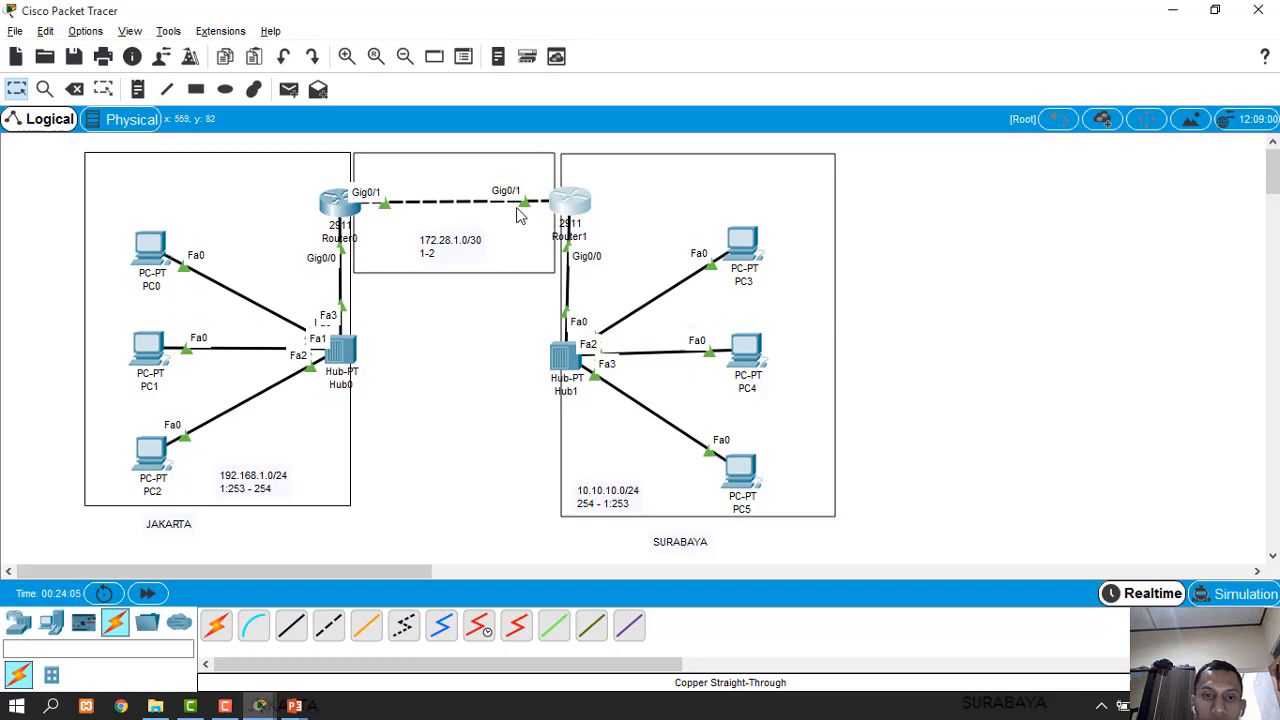
pyautogui.moveTo(272, 708)
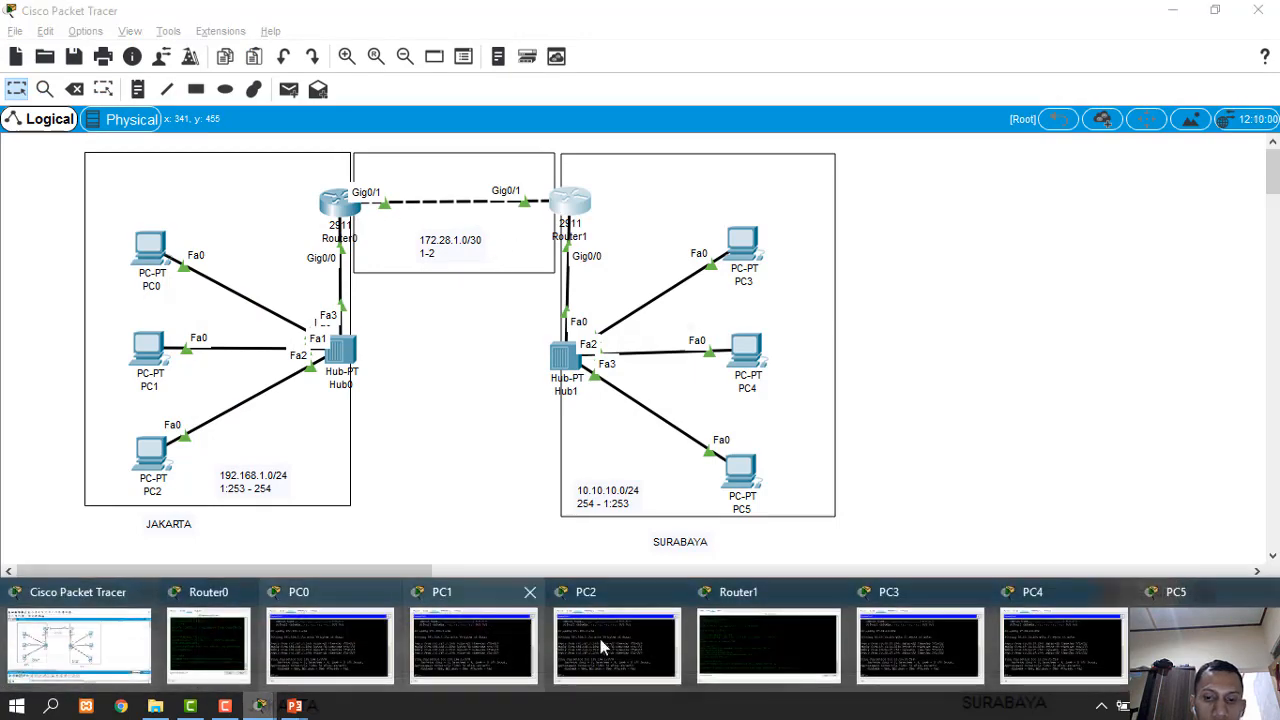
pyautogui.moveTo(792, 643)
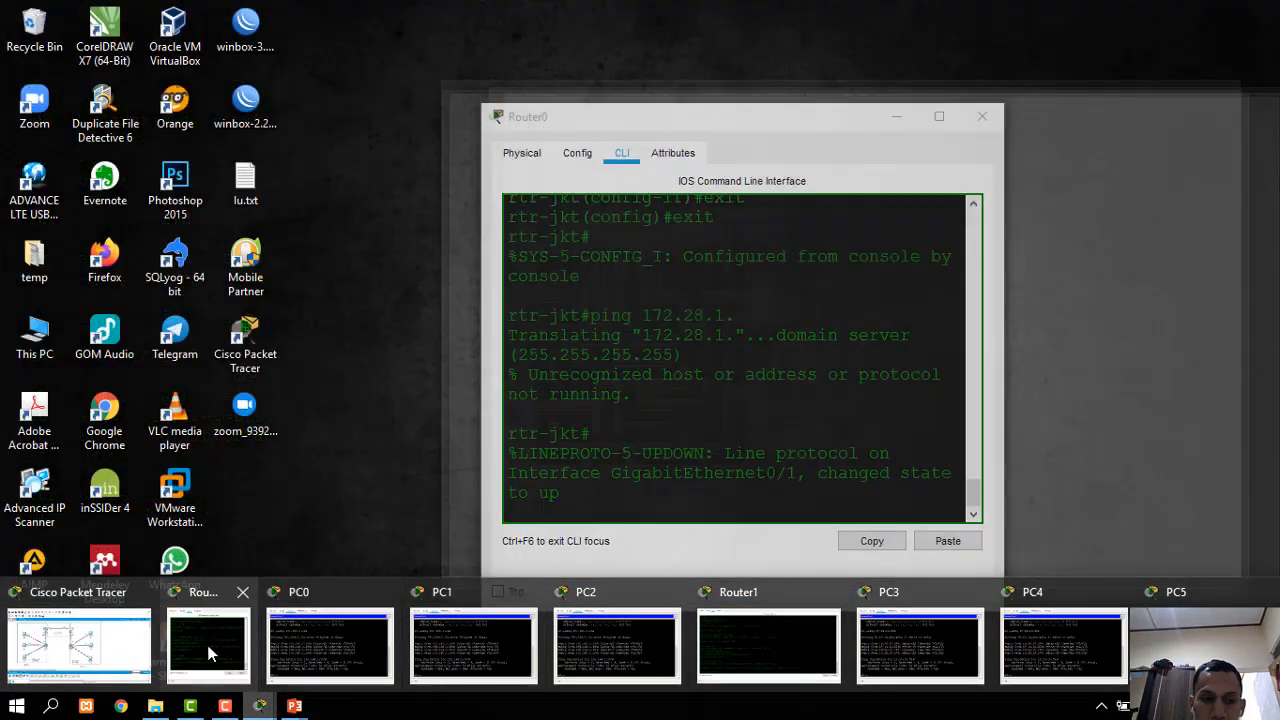
pyautogui.click(207, 645)
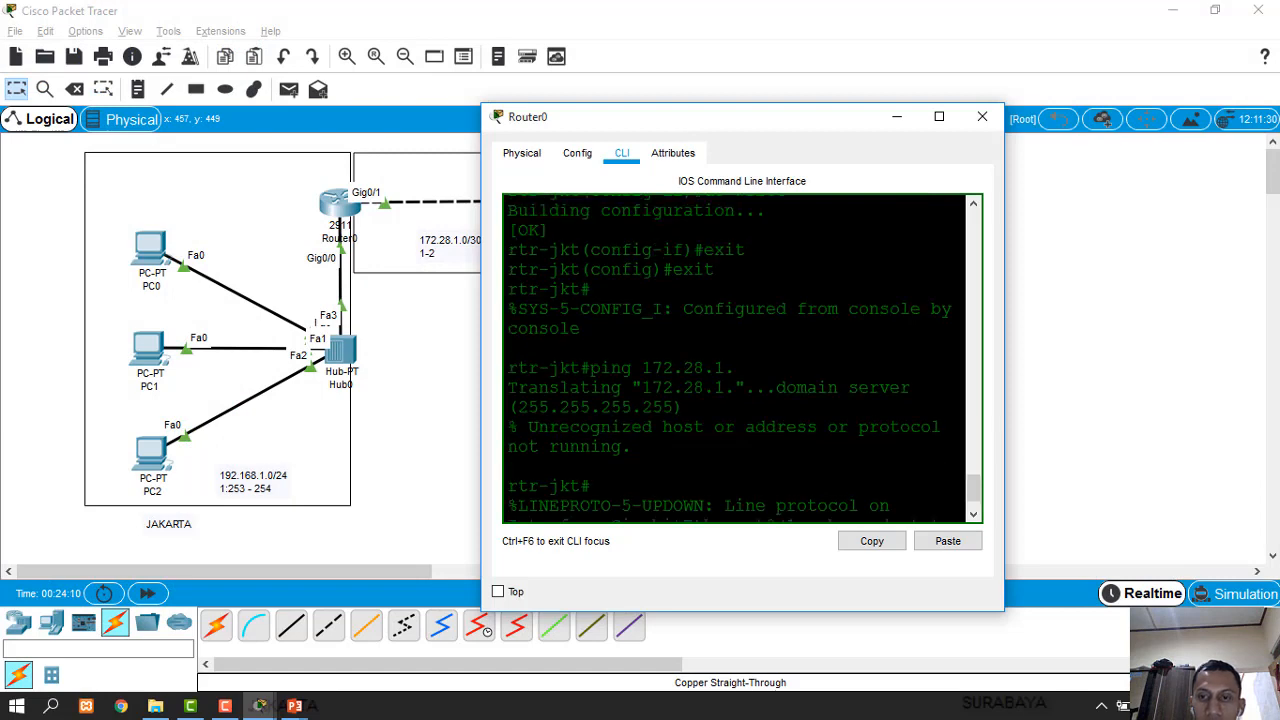
pyautogui.click(939, 116)
pyautogui.press('Return')
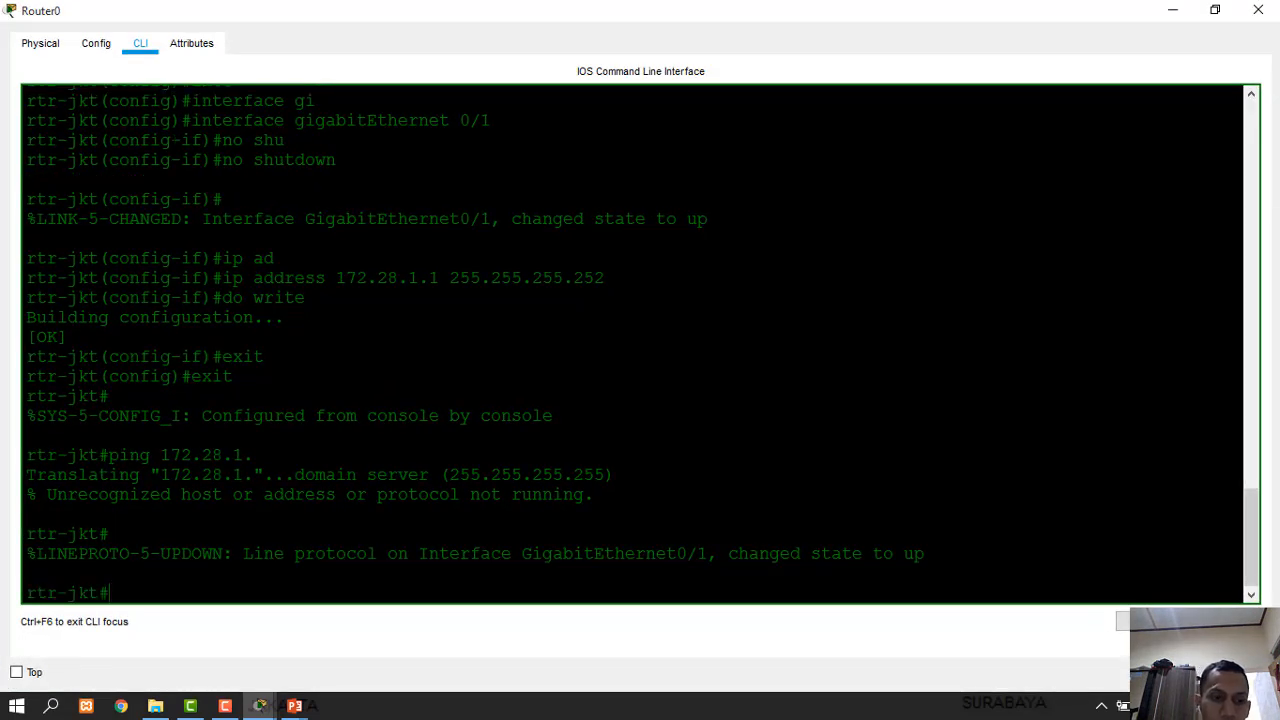
# Ping Router1's WAN address 172.28.1.2 from Router0
pyautogui.write('d')
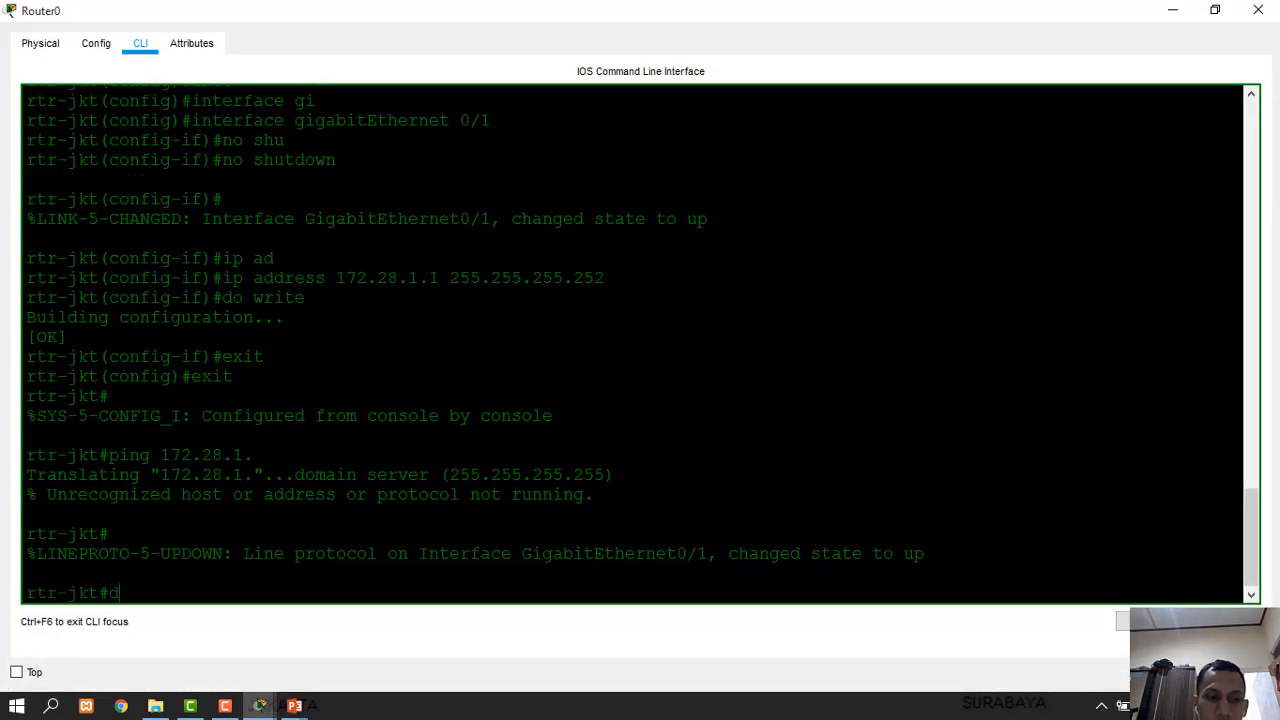
pyautogui.press('BackSpace')
pyautogui.write('ping ')
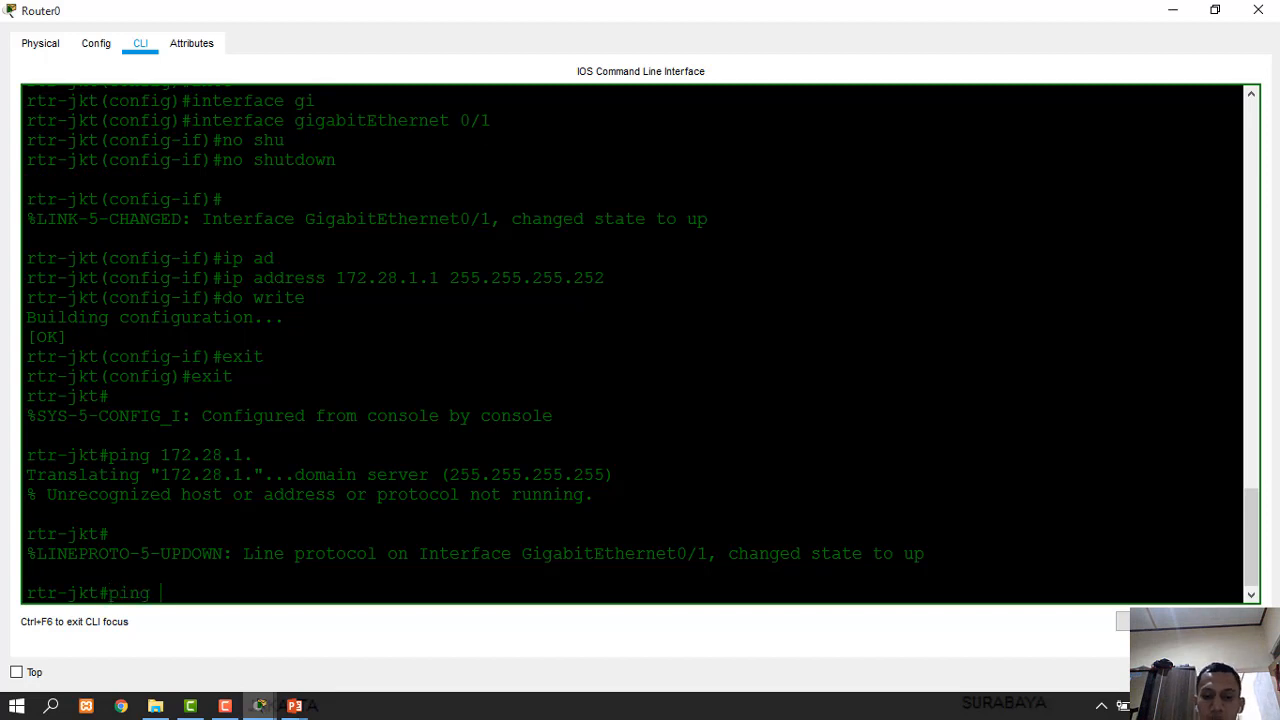
pyautogui.write('172.28.')
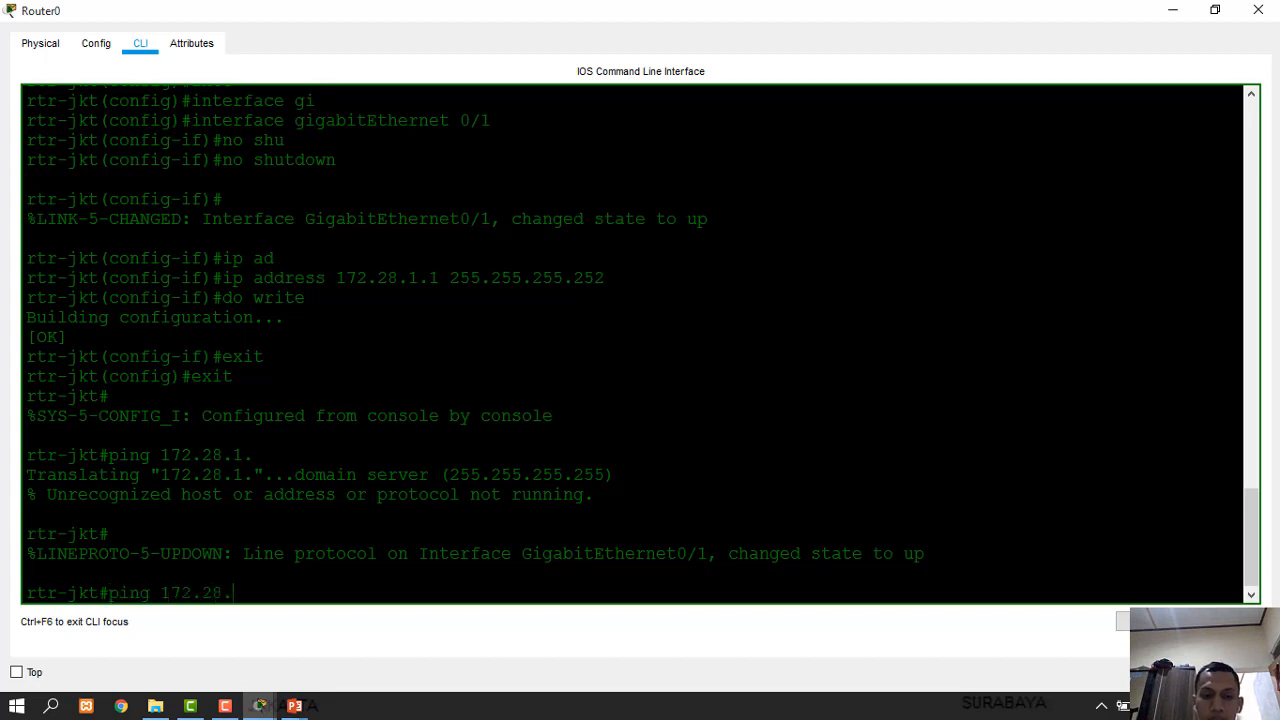
pyautogui.write('1.2')
pyautogui.press('Return')
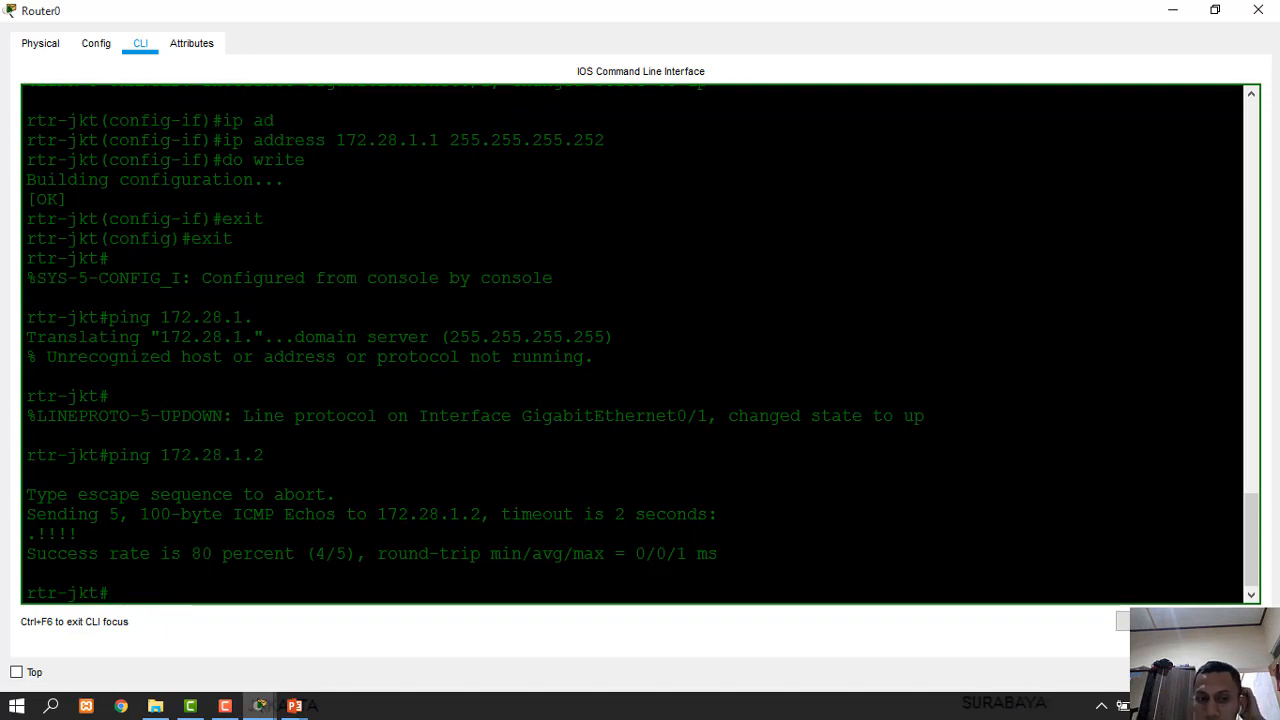
# Return to Router1's command line and exit interface and global configuration to privileged mode
pyautogui.click(259, 705)
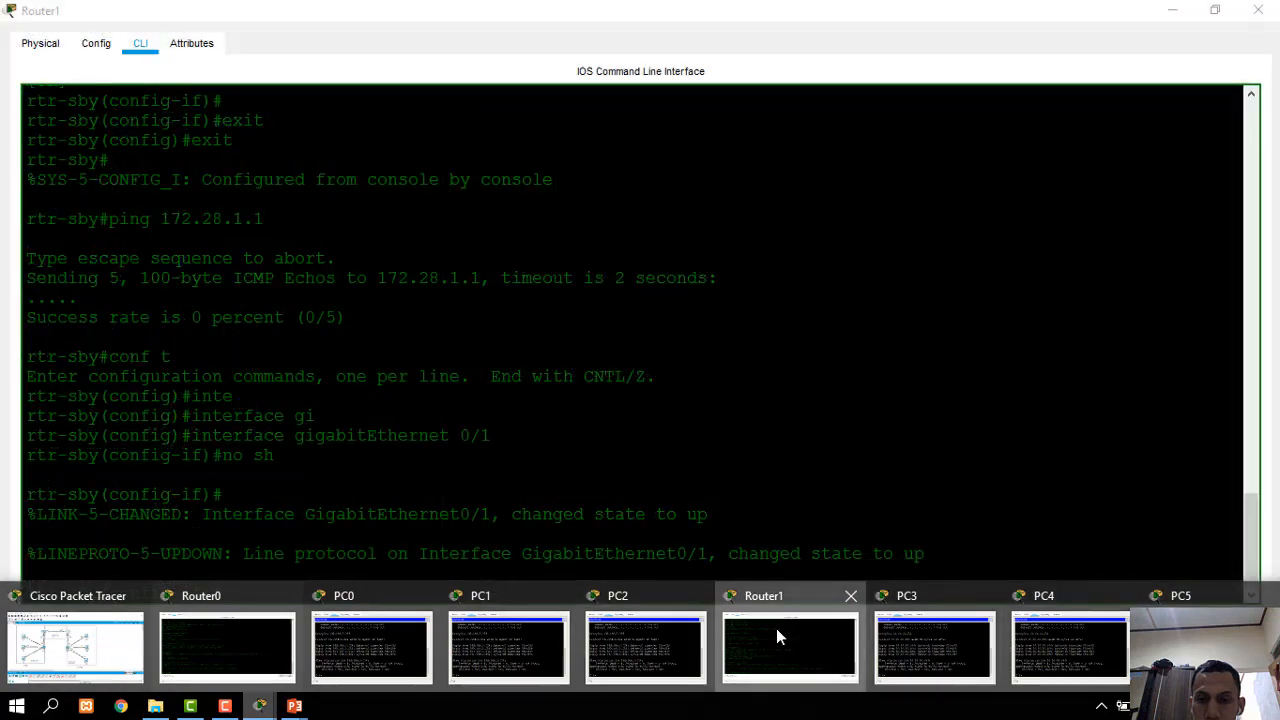
pyautogui.click(776, 628)
pyautogui.write('exit')
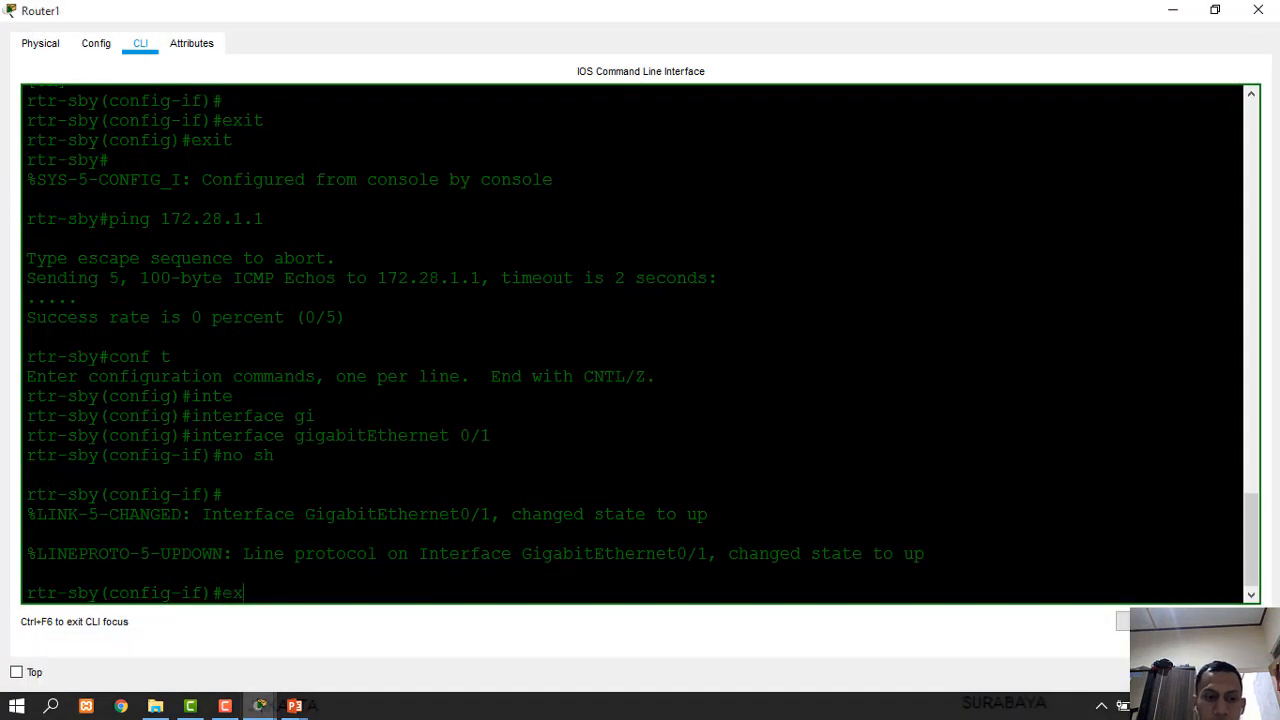
pyautogui.press('Return')
pyautogui.write('exit')
pyautogui.press('Return')
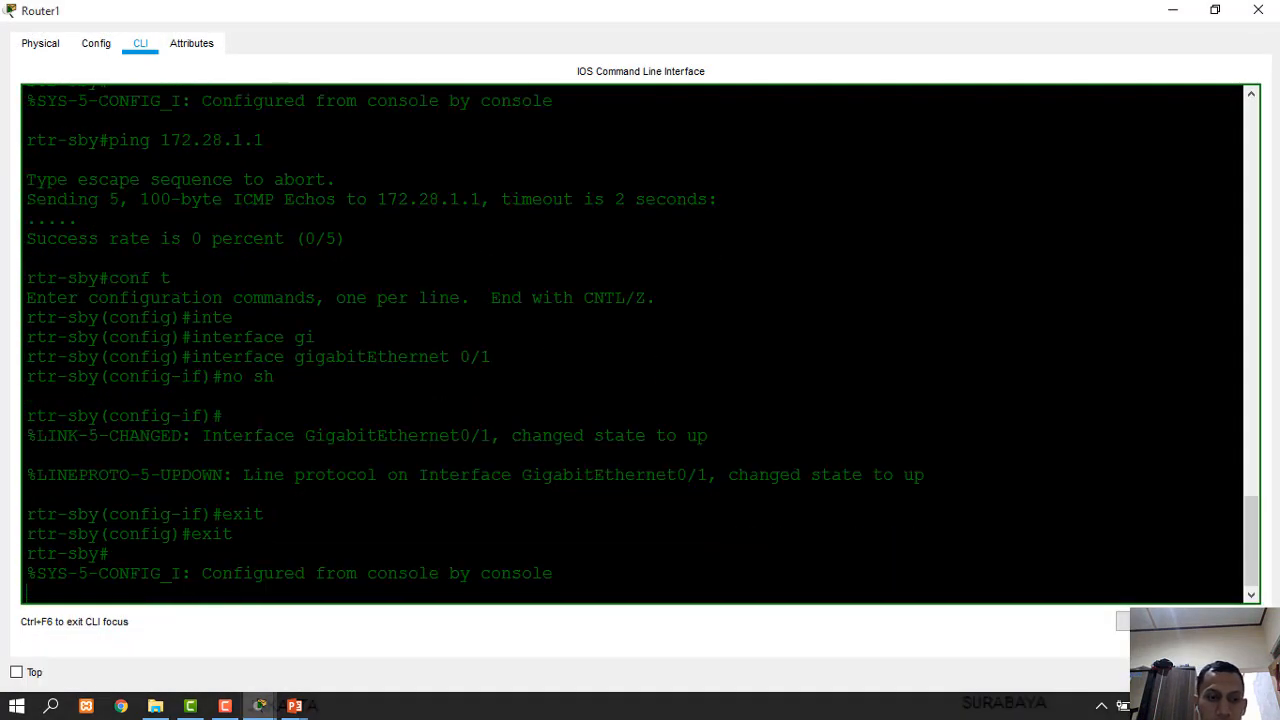
pyautogui.press('Return')
# Ping Router0's WAN address 172.28.1.1 from Router1 again
pyautogui.write('ping')
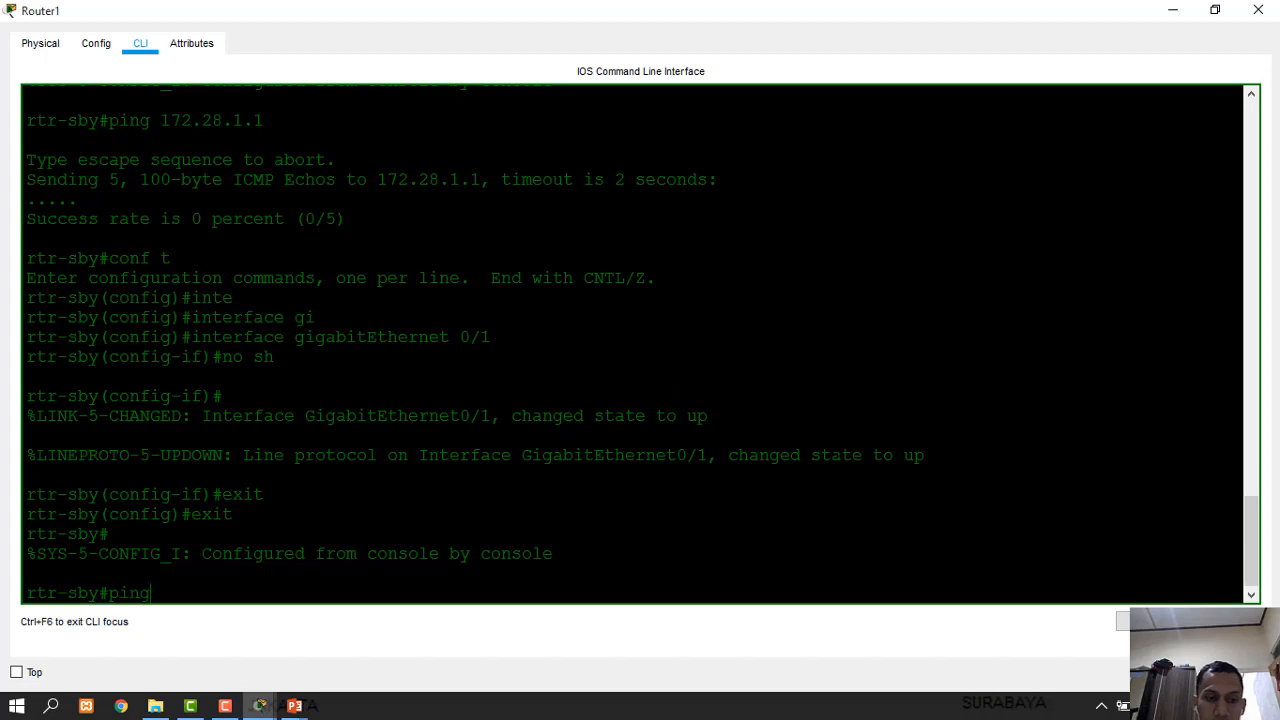
pyautogui.write(' 172.28.1.1')
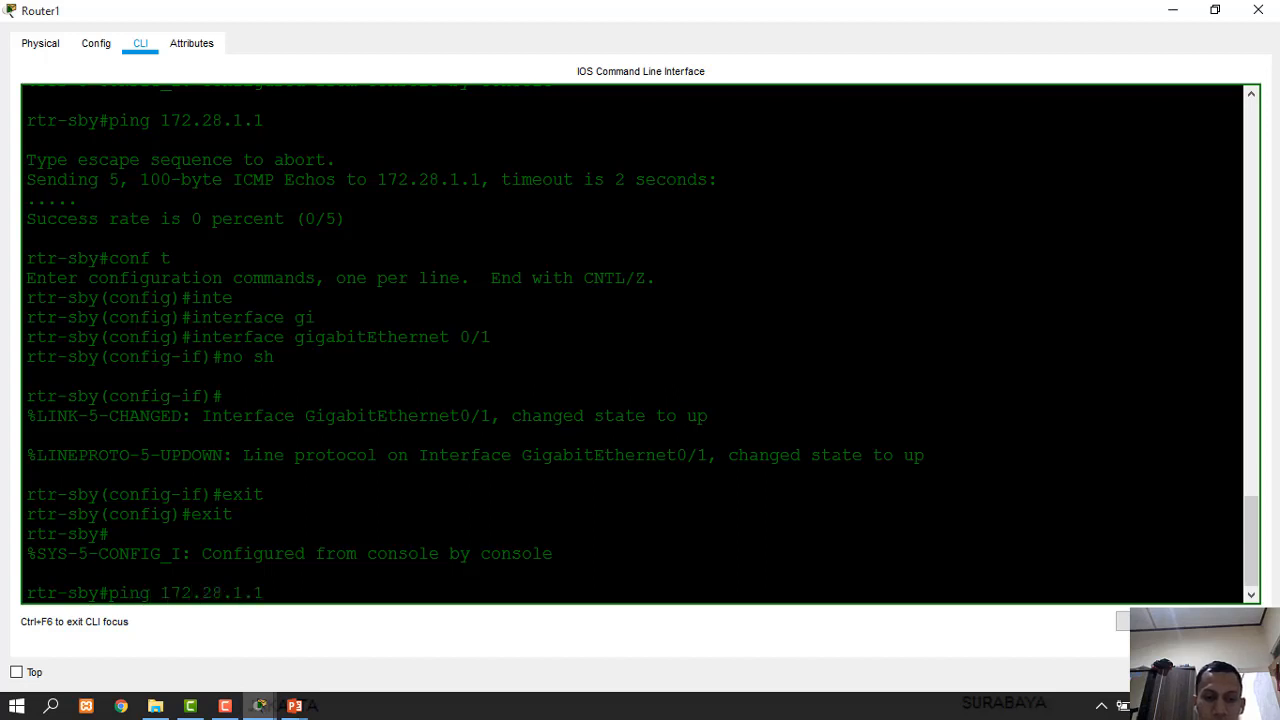
pyautogui.press('Return')
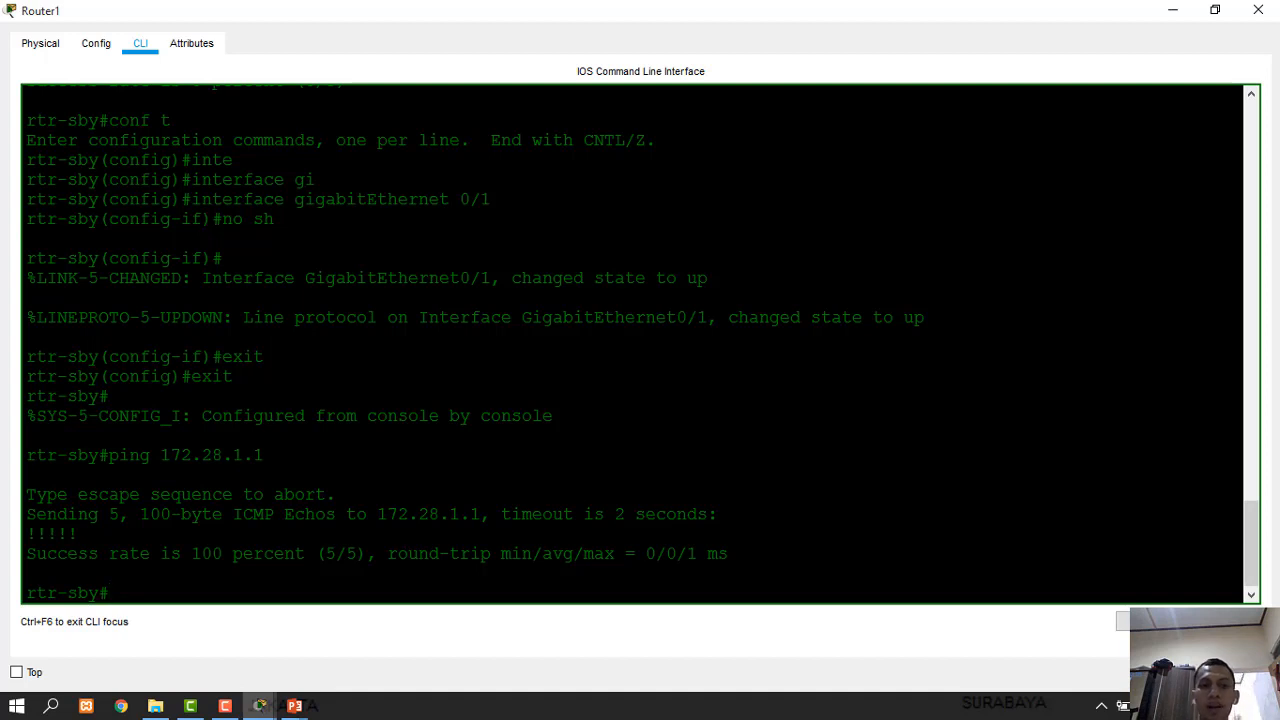
# Switch to Router0's command line and list its interfaces with show ip int brief
pyautogui.moveTo(258, 700)
pyautogui.click(253, 667)
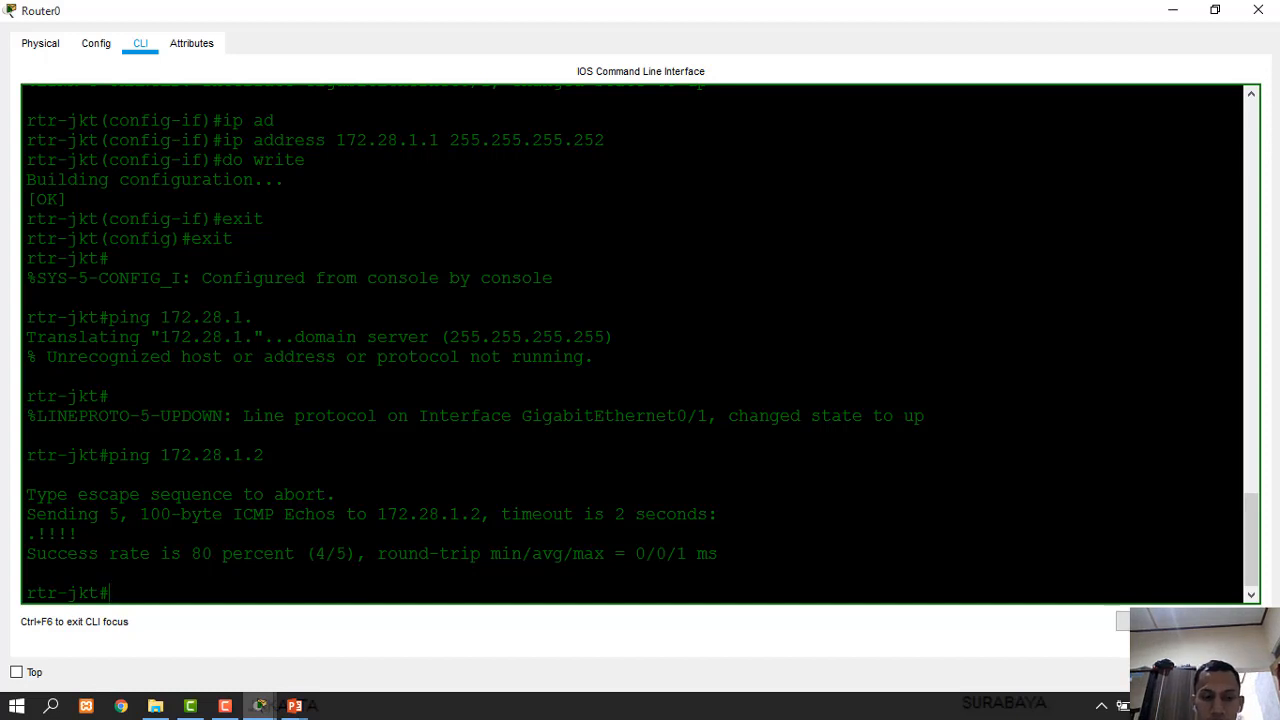
pyautogui.write('sho')
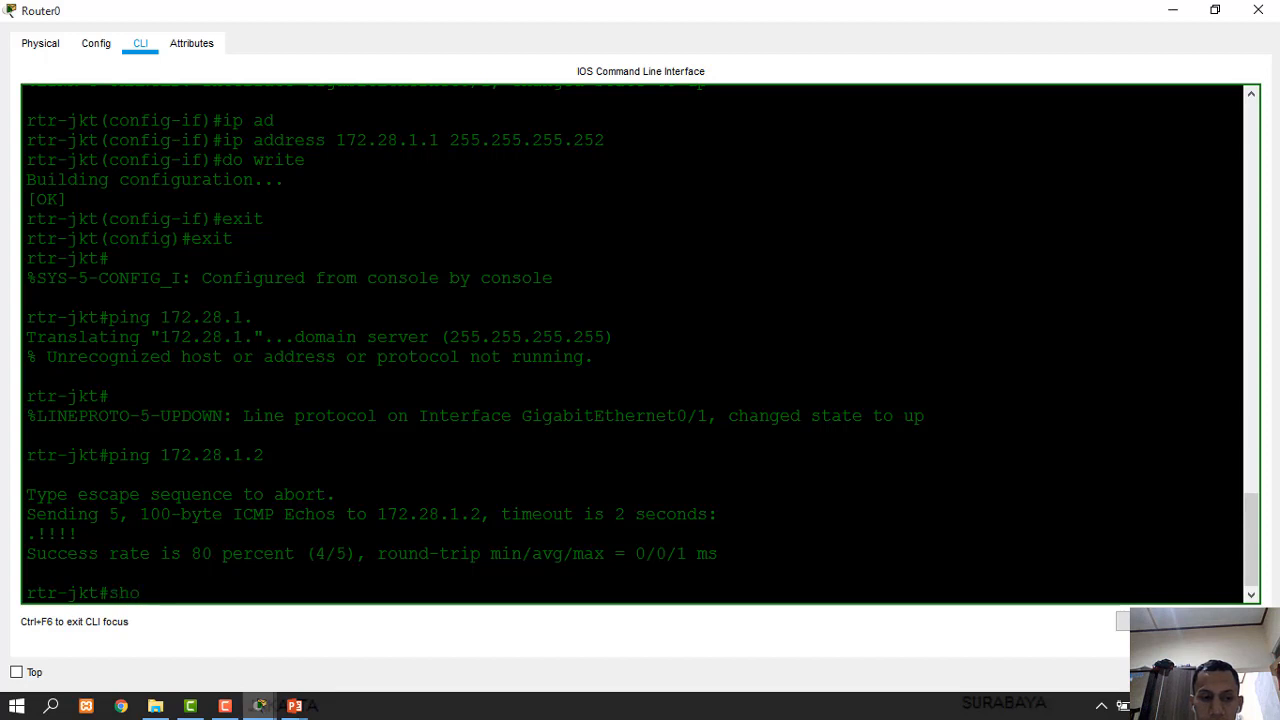
pyautogui.press('Tab')
pyautogui.write('ip int br')
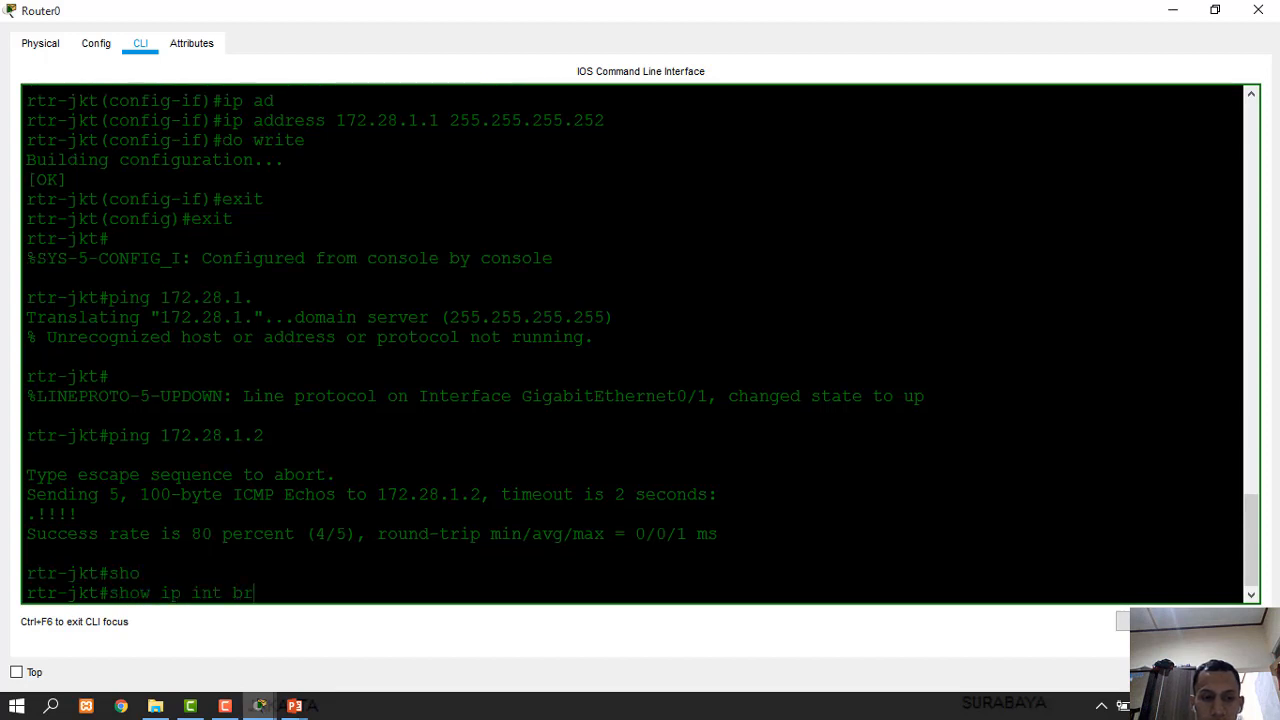
pyautogui.press('Tab')
pyautogui.press('Return')
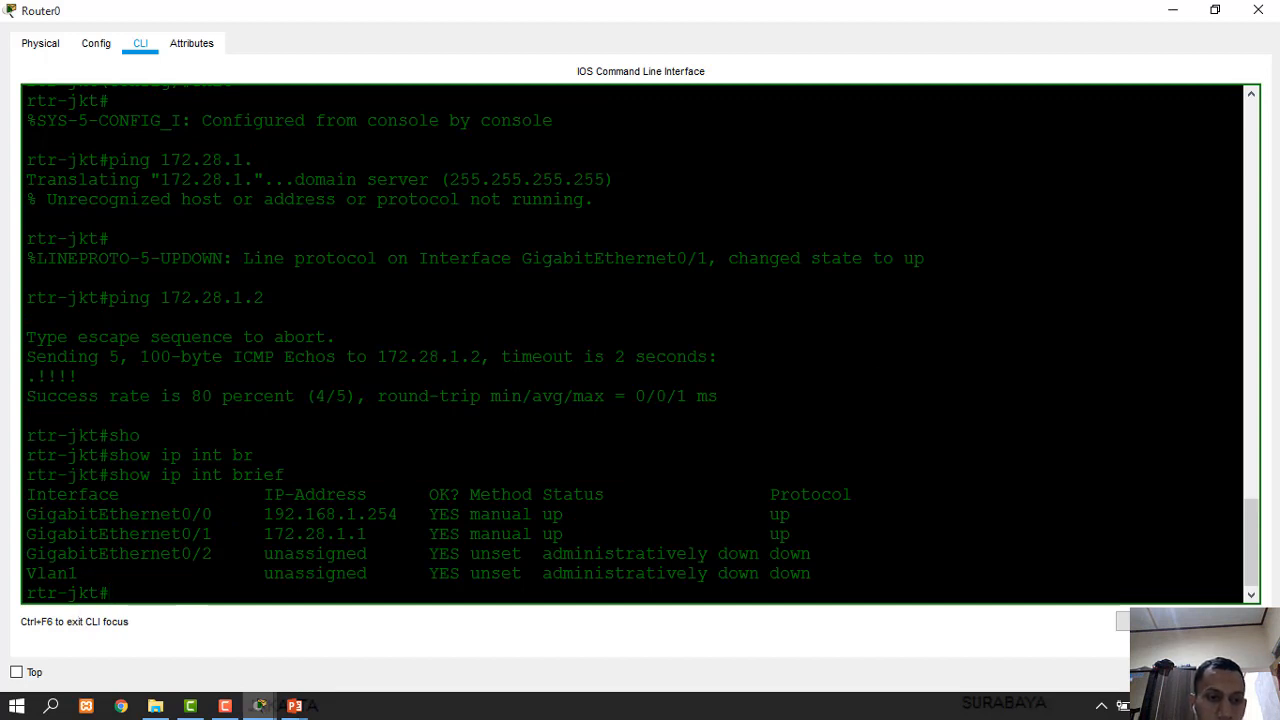
# Highlight the GigabitEthernet0/0 and GigabitEthernet0/1 address entries in Router0's interface listing
pyautogui.moveTo(46, 514); pyautogui.dragTo(345, 514)
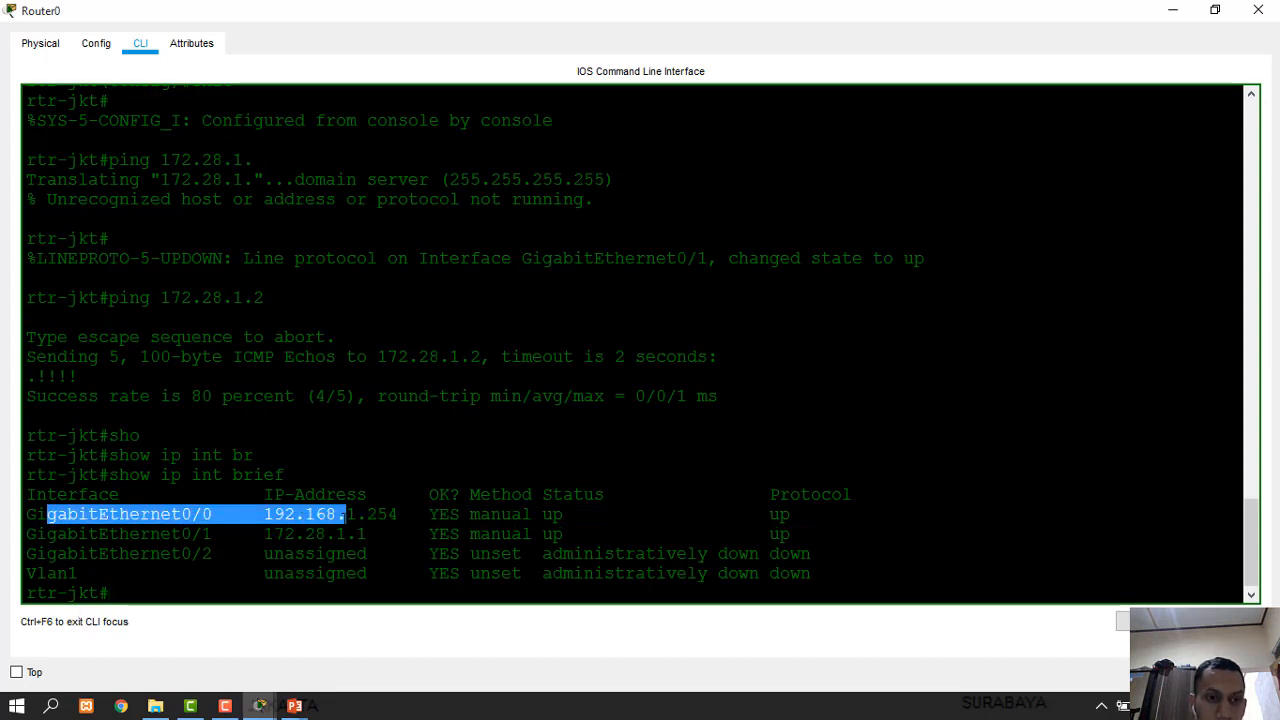
pyautogui.click(222, 517)
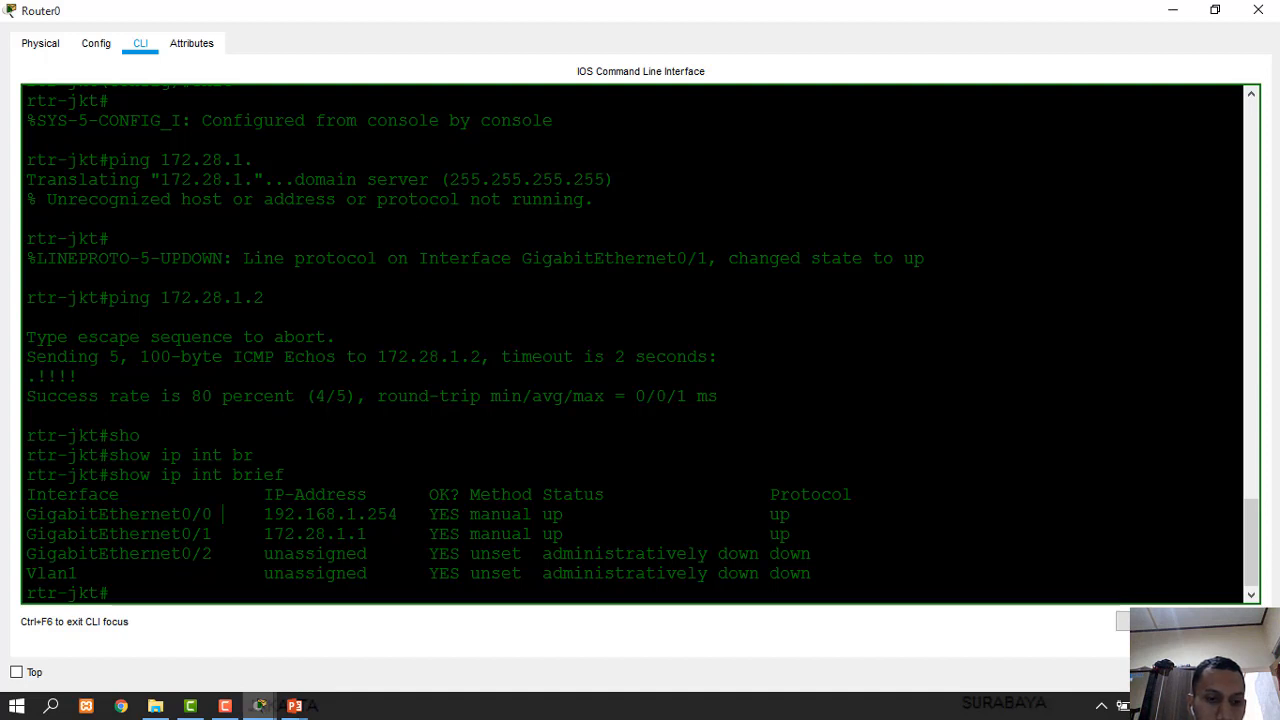
pyautogui.moveTo(264, 534); pyautogui.dragTo(367, 534)
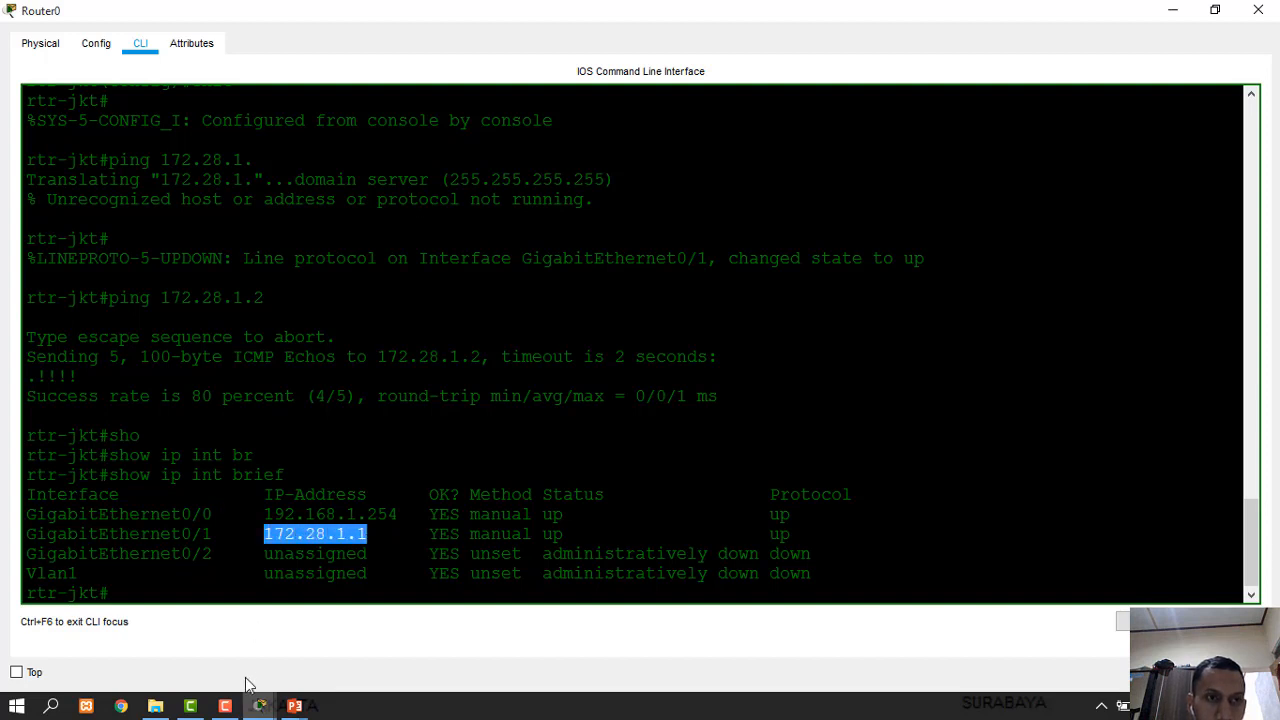
# Switch to Router1's command line and list its interfaces with show ip int br
pyautogui.click(262, 708)
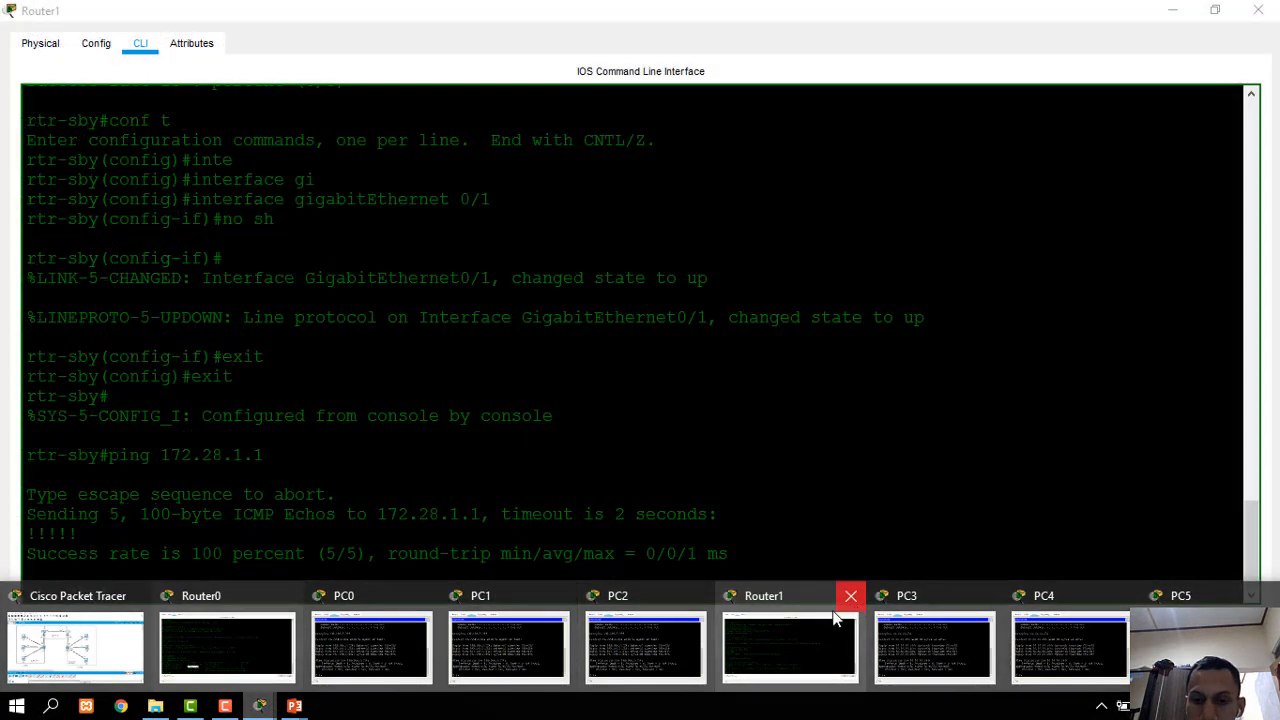
pyautogui.click(788, 626)
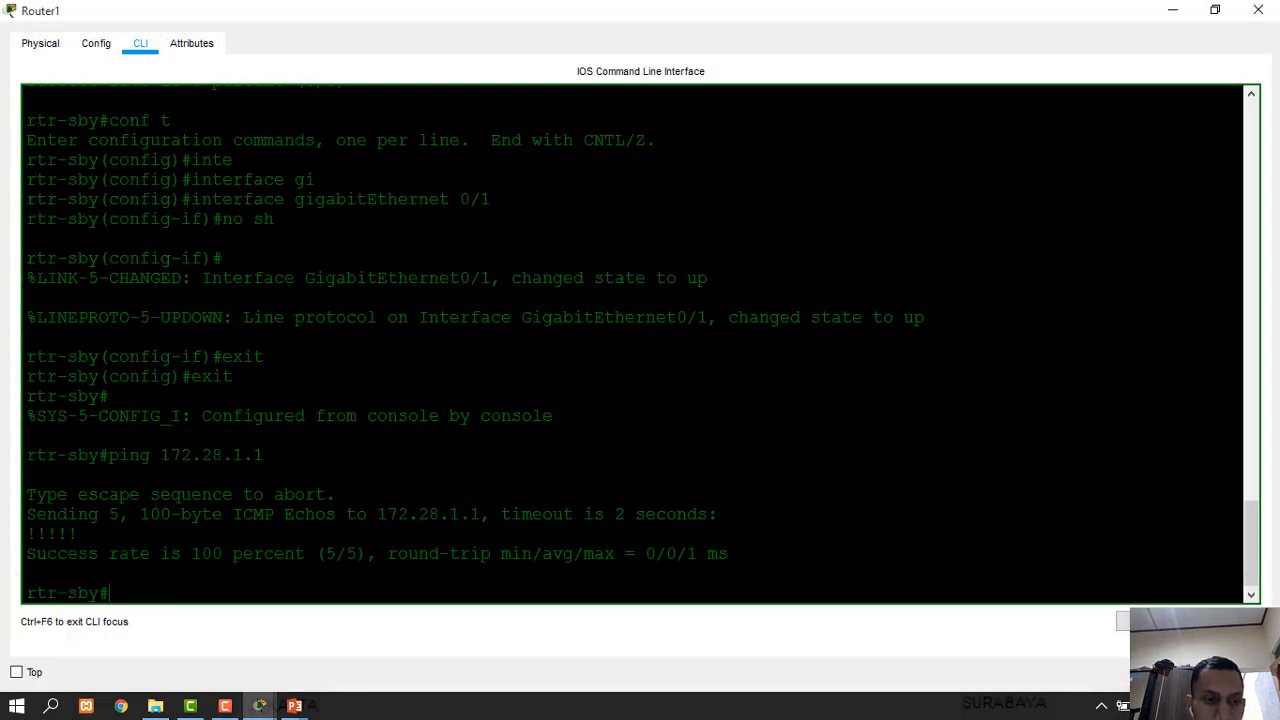
pyautogui.write('sho')
pyautogui.press('Tab')
pyautogui.write('i')
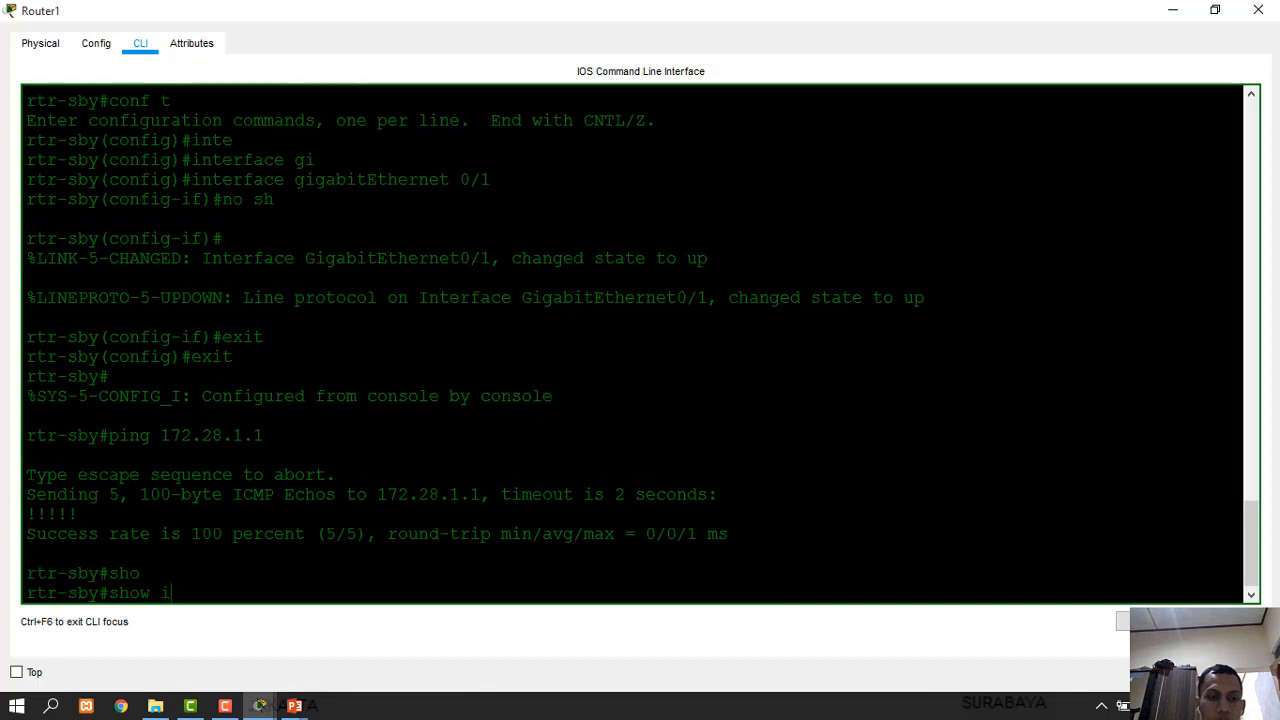
pyautogui.write('p int br')
pyautogui.press('Return')
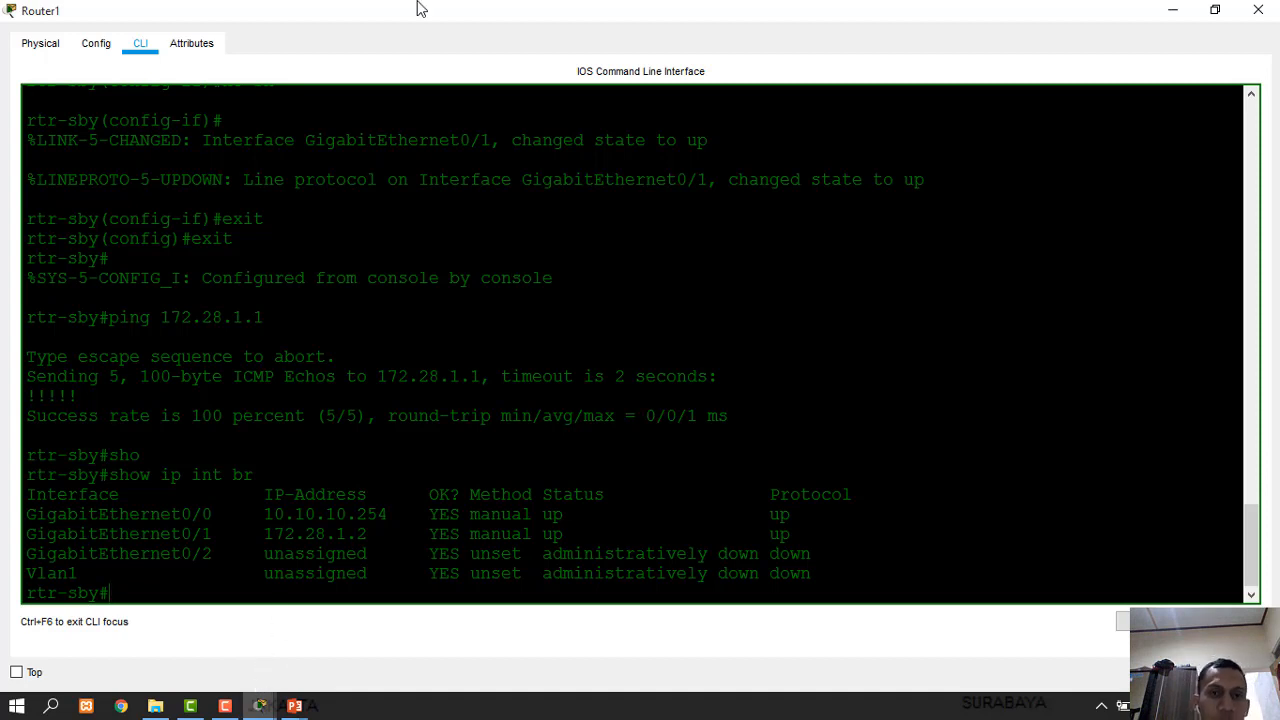
# Switch to the running PowerPoint slide show to review the TAHAP 2 topology slide
pyautogui.click(294, 706)
pyautogui.click(395, 632)
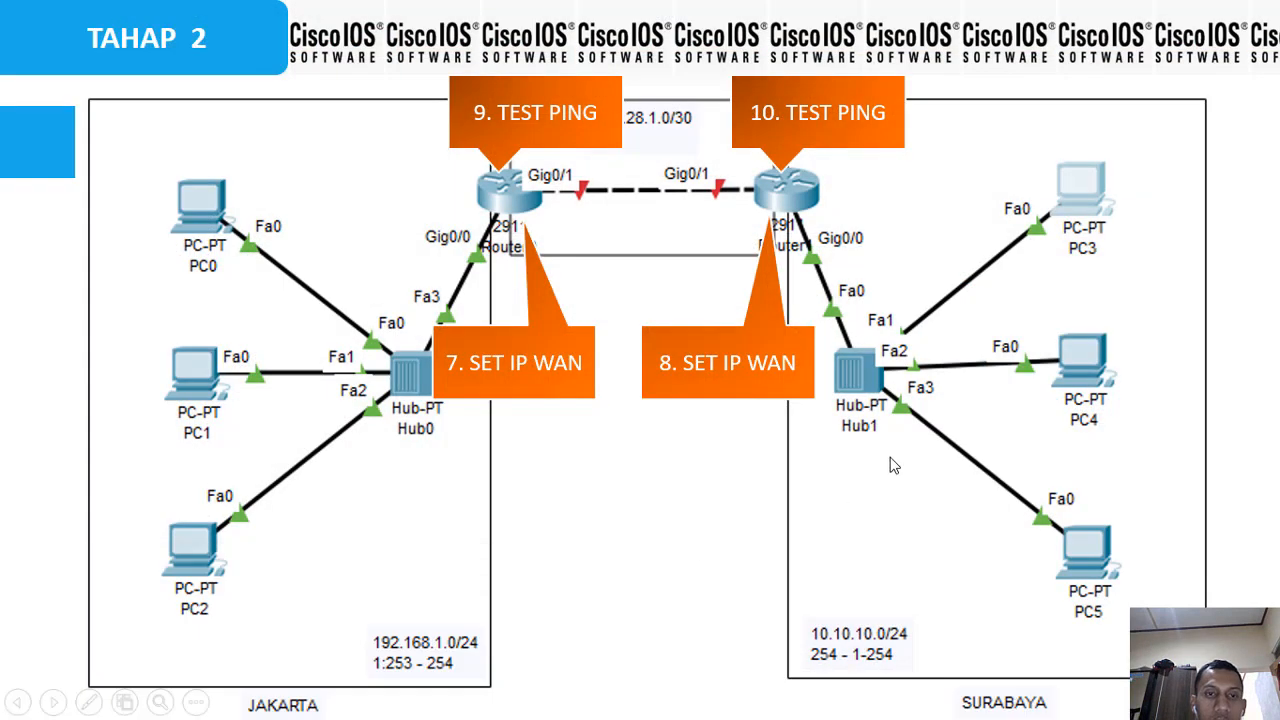
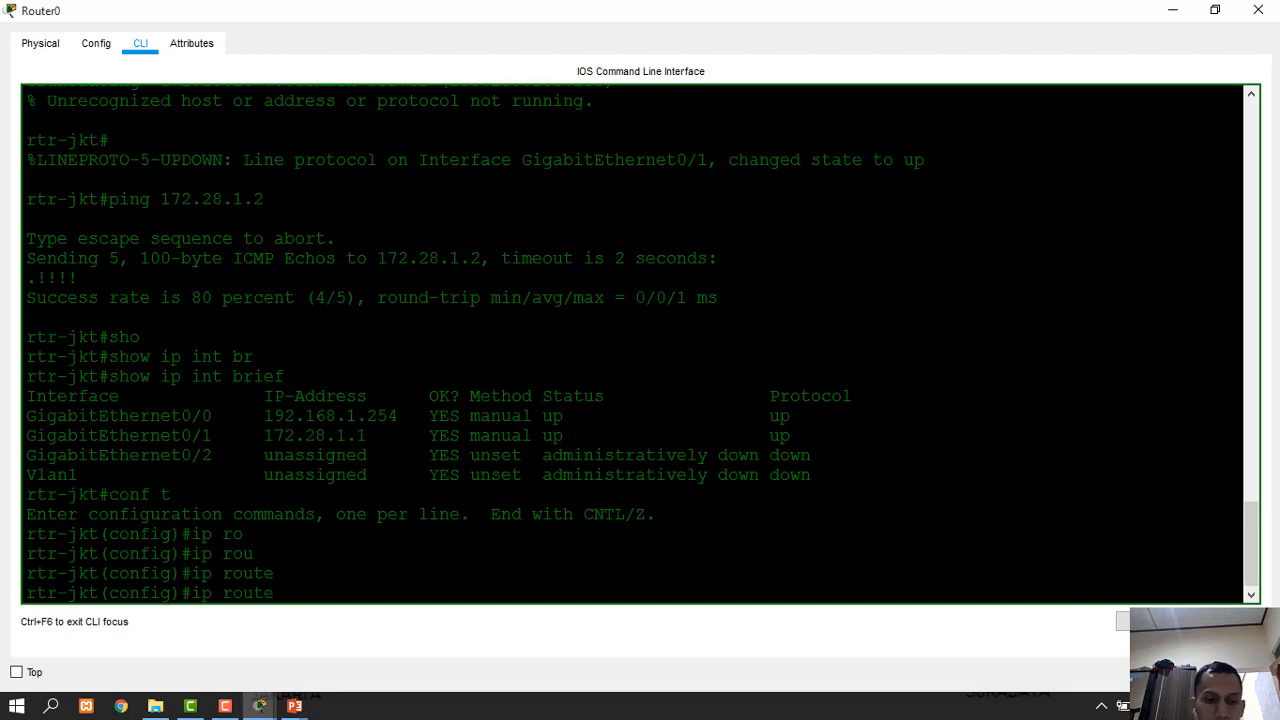
# Compose the static route command ip route 10.10.10.0 255.255.255.0 172.28.1.2 at Router0's configuration prompt
pyautogui.moveTo(494, 14); pyautogui.dragTo(526, 54)
pyautogui.doubleClick(526, 54)
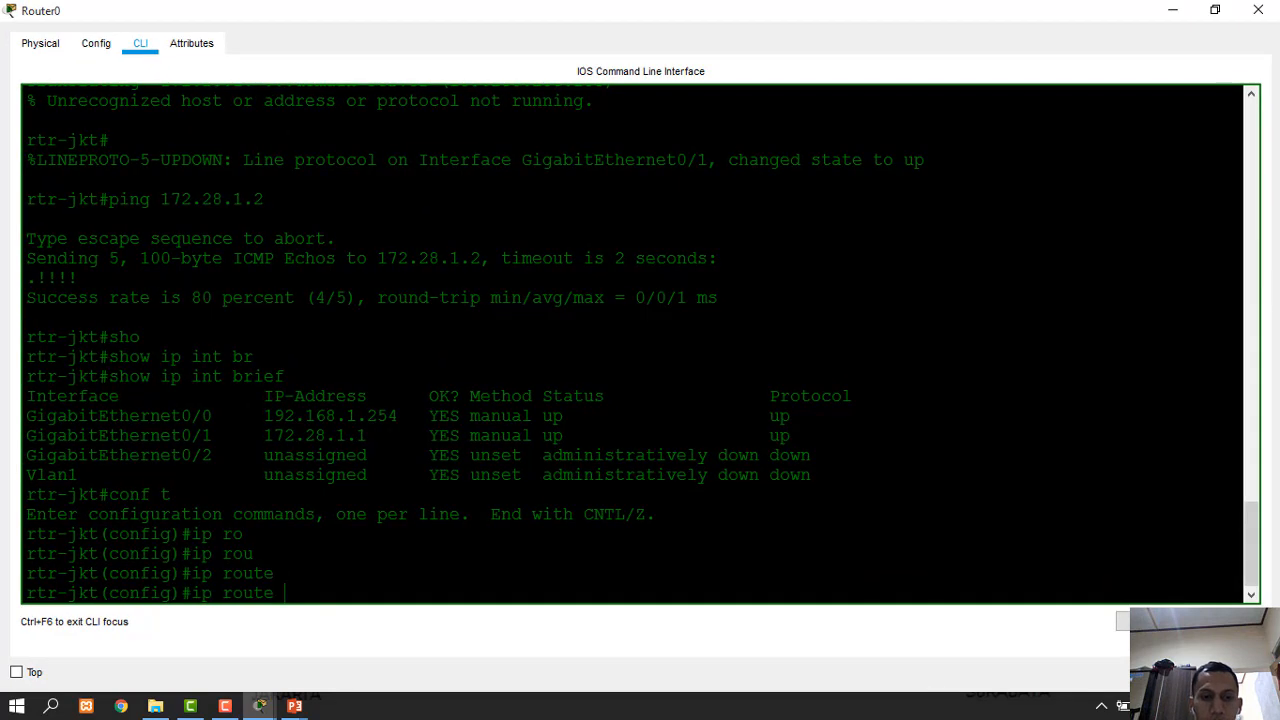
pyautogui.write('10.')
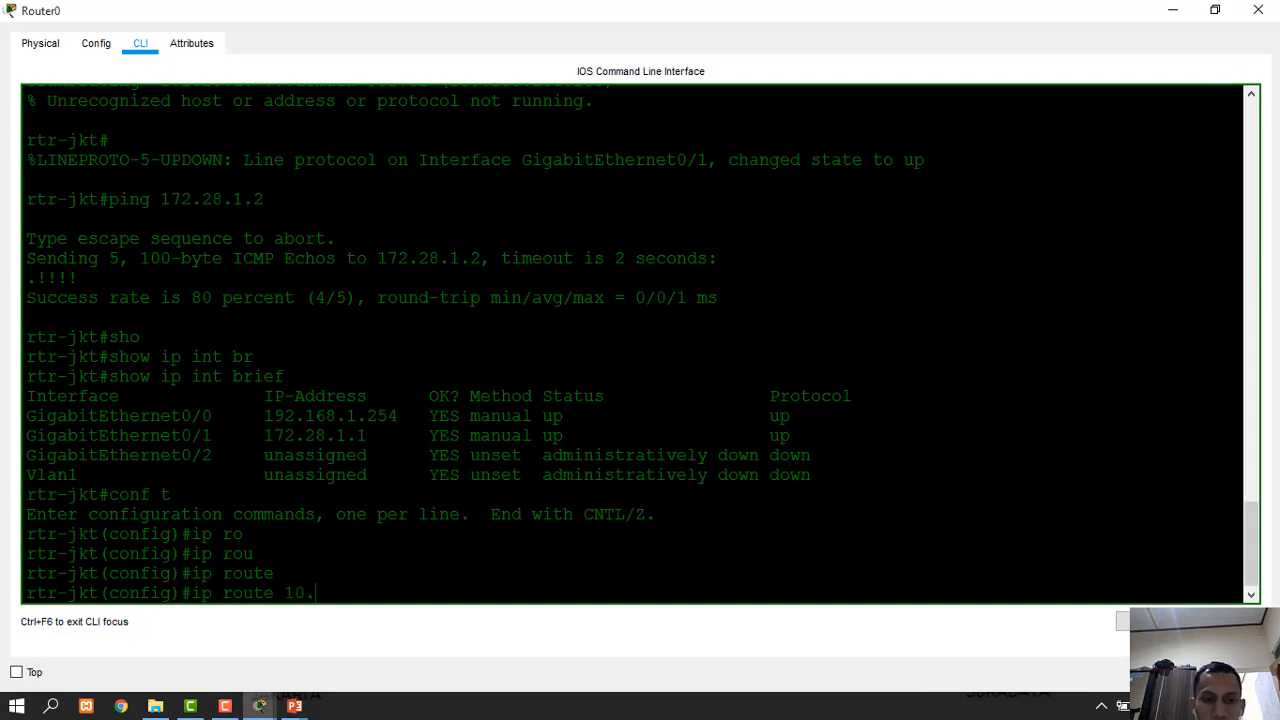
pyautogui.write('10.10.0 25')
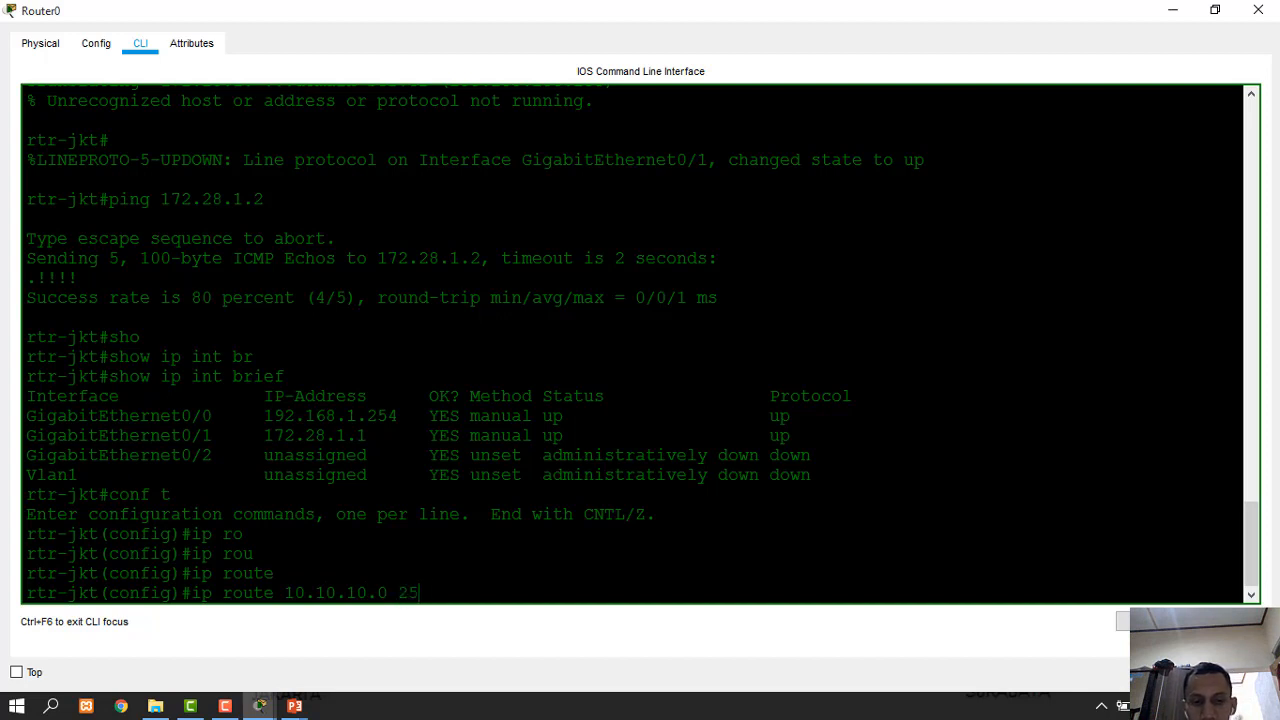
pyautogui.write('5.255.2')
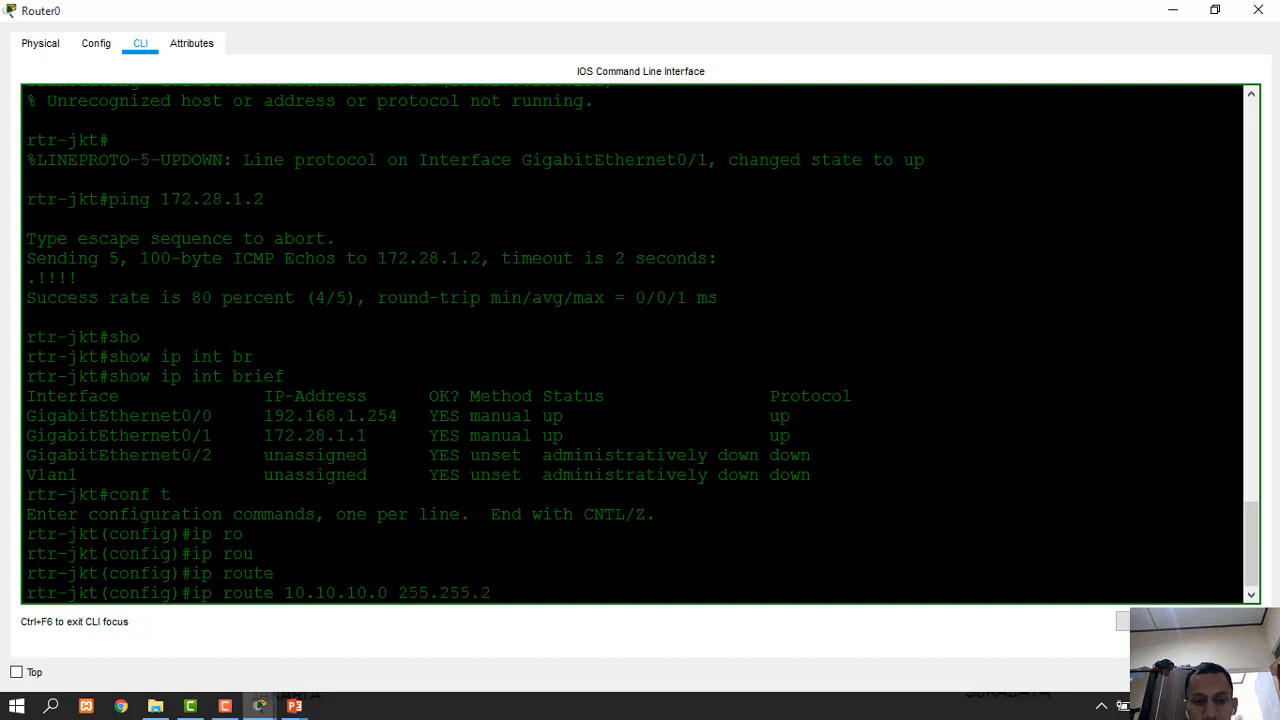
pyautogui.write('55.0')
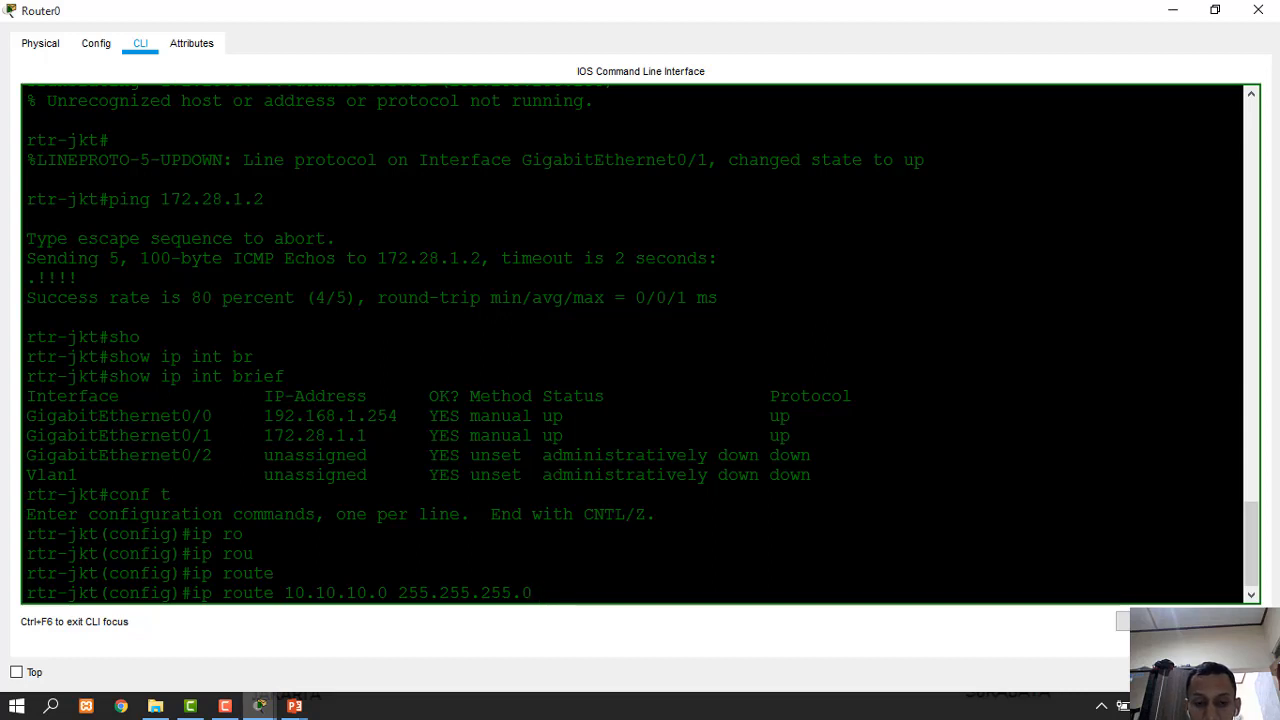
pyautogui.write(' 172.28.1')
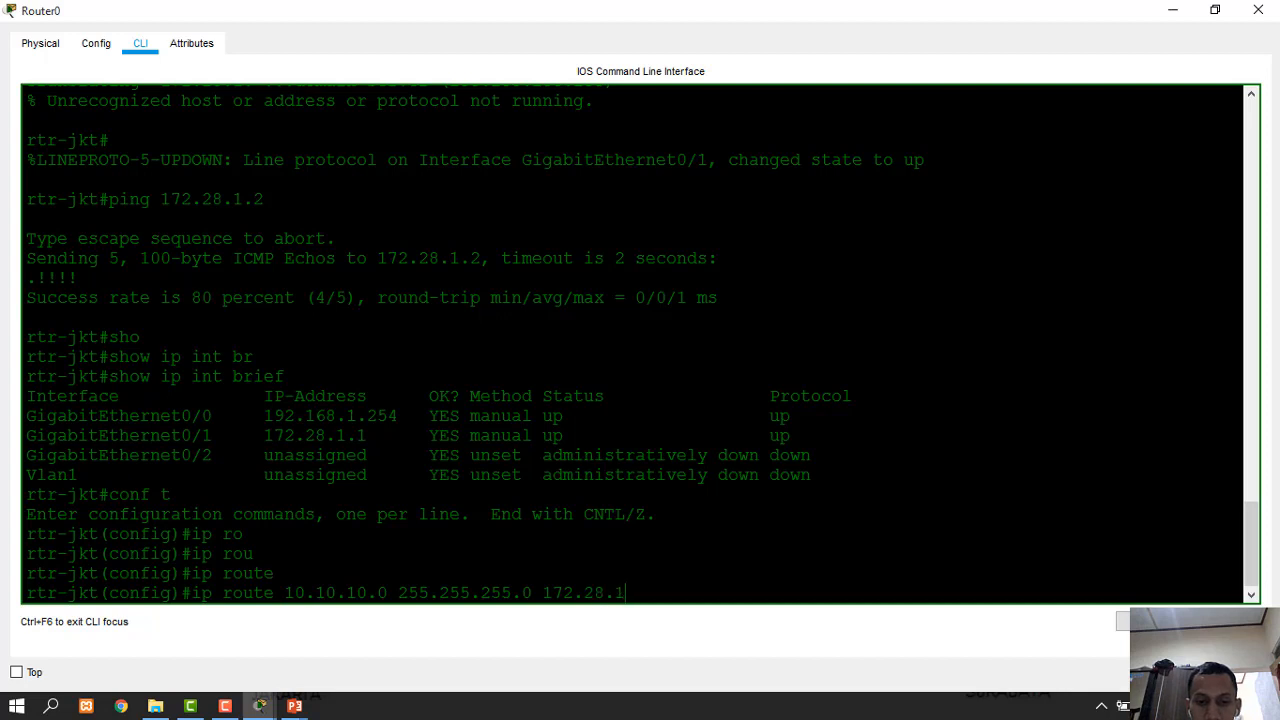
pyautogui.write('.2')
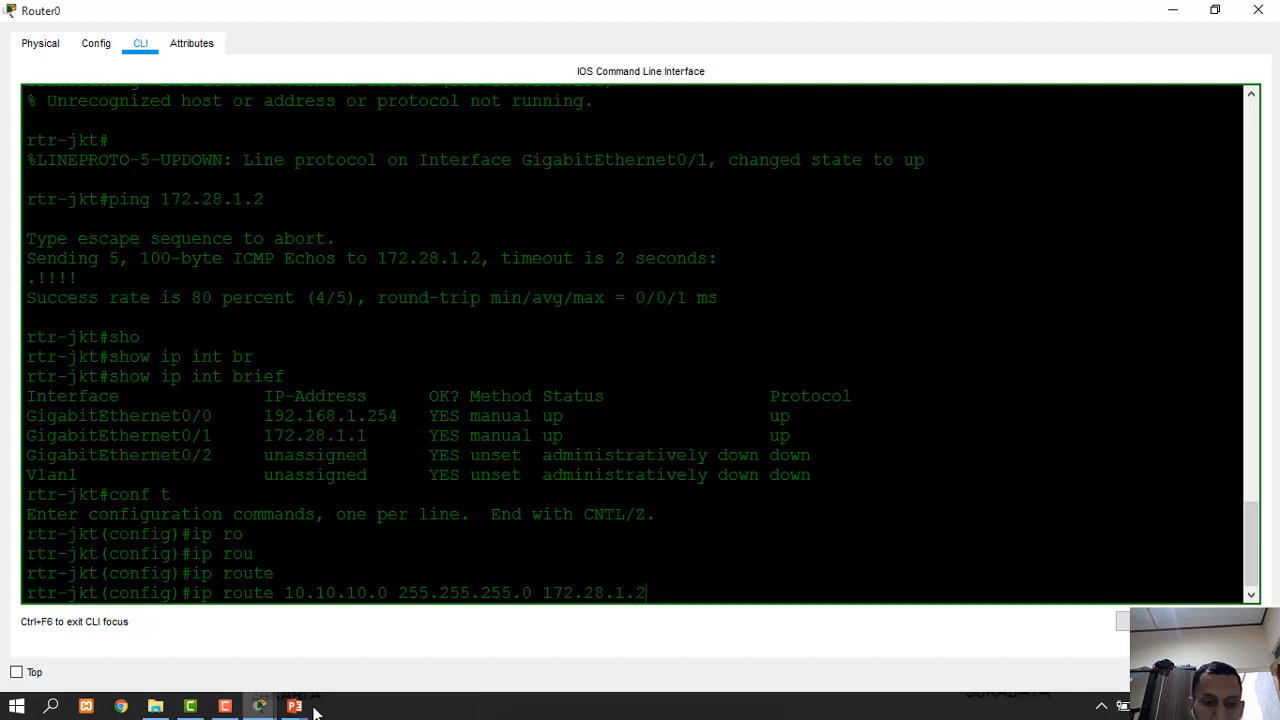
# Check the ADD ROUTE commands on the TAHAP 3 slide in the PowerPoint slide show and return to Router0's command line
pyautogui.click(296, 706)
pyautogui.click(383, 663)
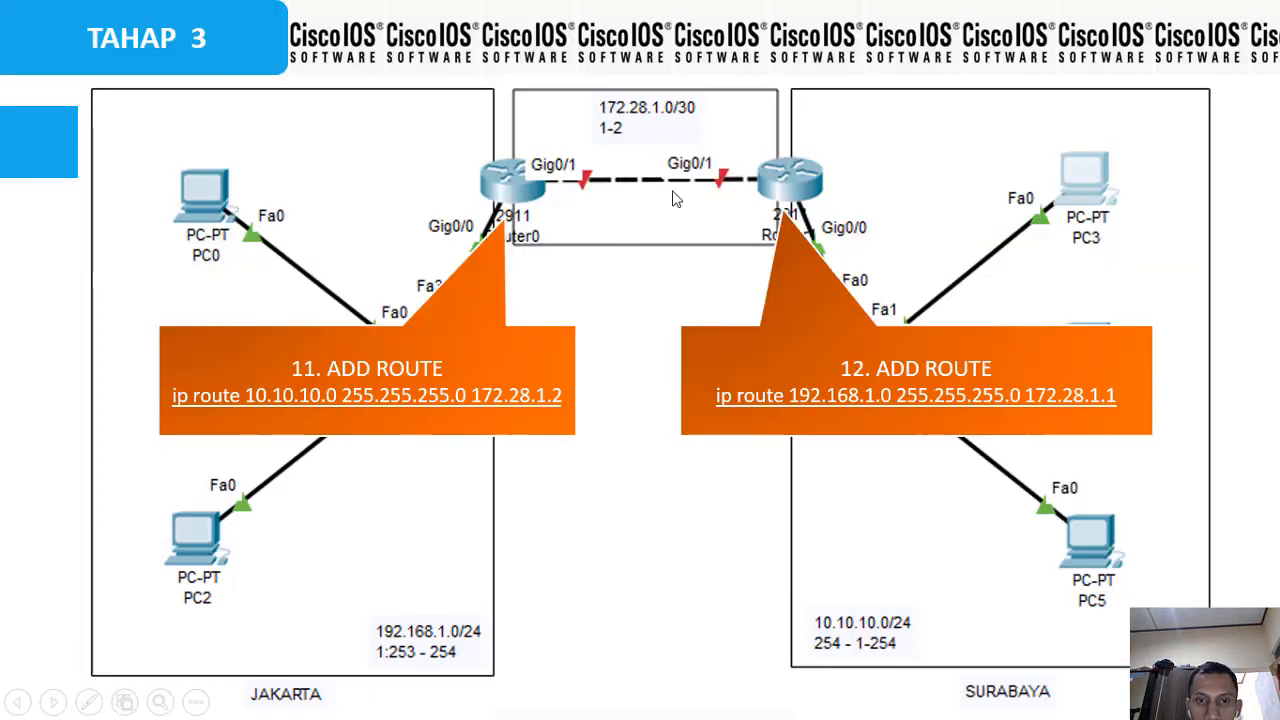
pyautogui.hotkey('alt', 'Tab')
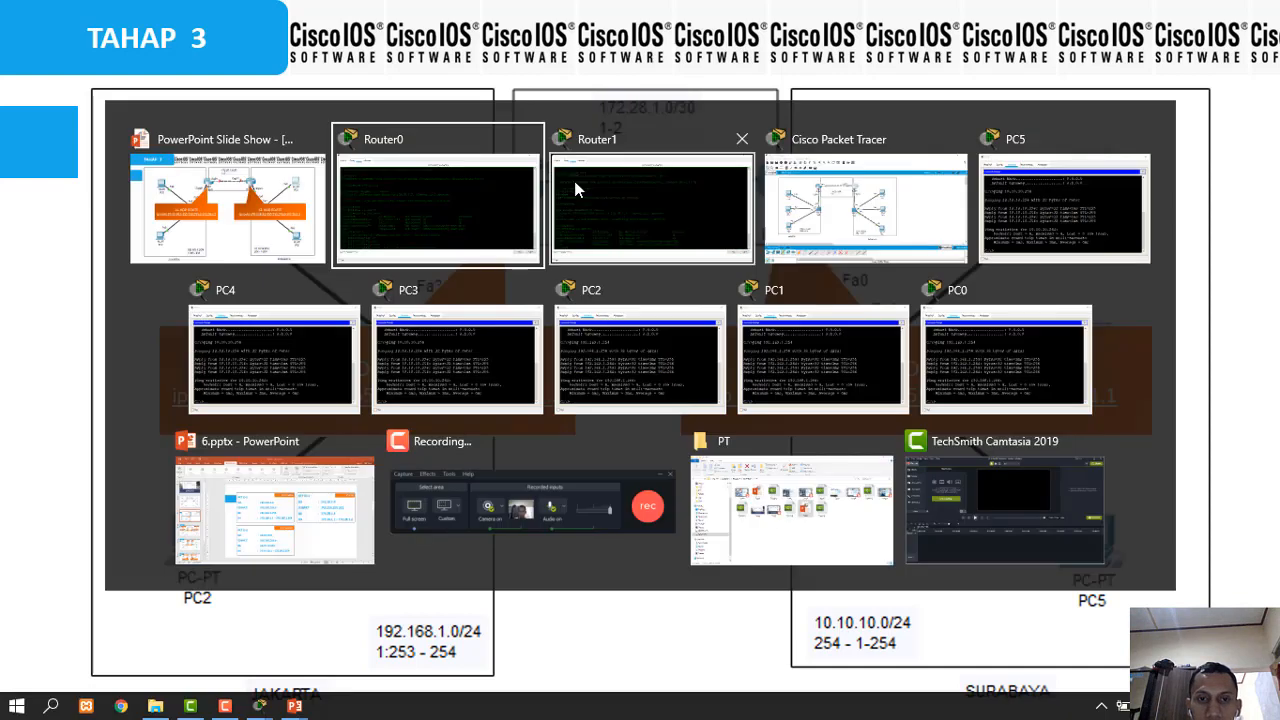
pyautogui.hotkey('alt', 'Tab')
pyautogui.hotkey('alt', 'Tab')
pyautogui.hotkey('alt', 'Tab')
pyautogui.hotkey('alt', 'Tab')
pyautogui.hotkey('alt', 'Tab')
pyautogui.hotkey('alt', 'Tab')
pyautogui.hotkey('alt', 'Tab')
pyautogui.hotkey('alt', 'Tab')
pyautogui.hotkey('alt', 'Tab')
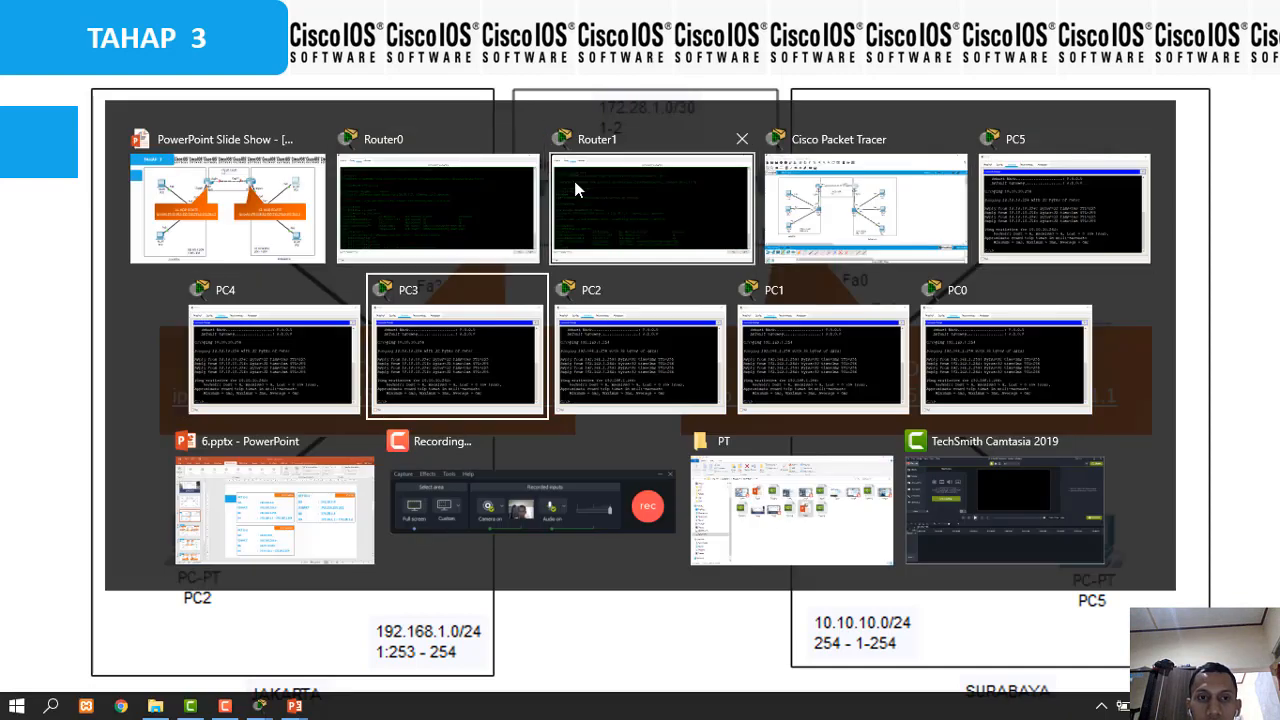
pyautogui.hotkey('alt', 'Tab')
pyautogui.hotkey('alt', 'Tab')
pyautogui.hotkey('alt', 'Tab')
pyautogui.hotkey('alt', 'Tab')
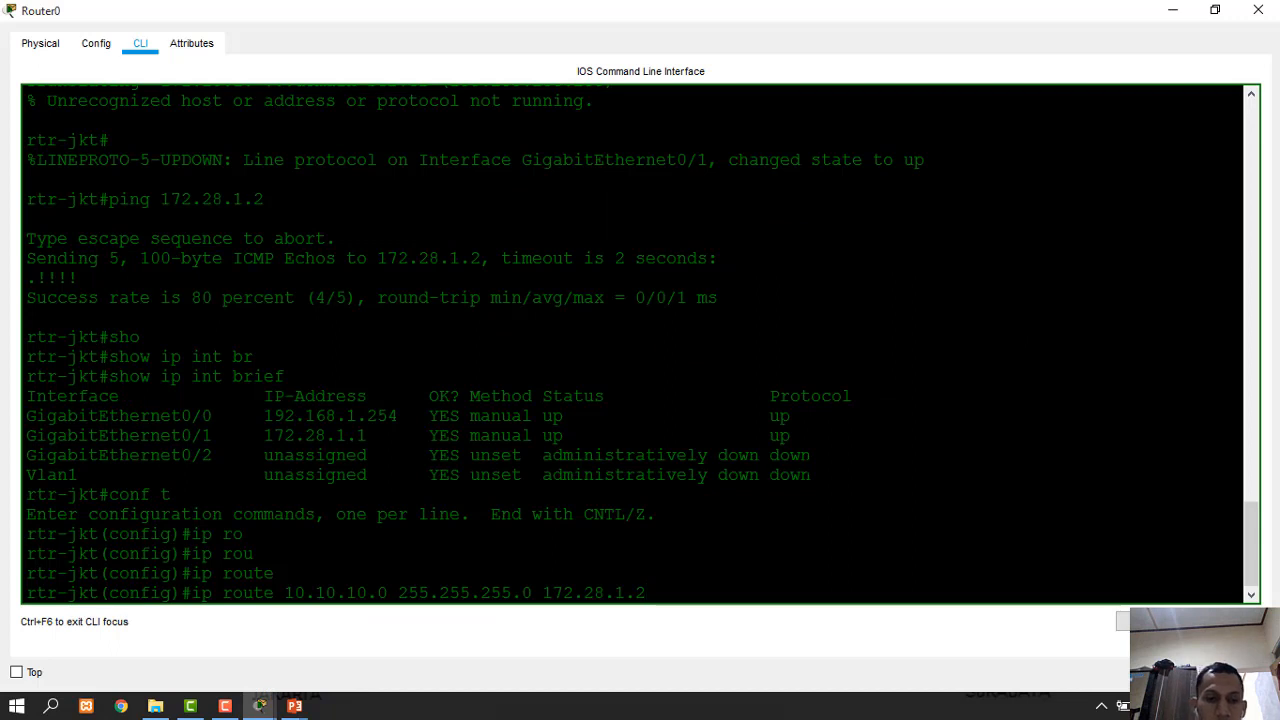
# Submit the prepared route command on Router0 and save its configuration with do write
pyautogui.press('Return')
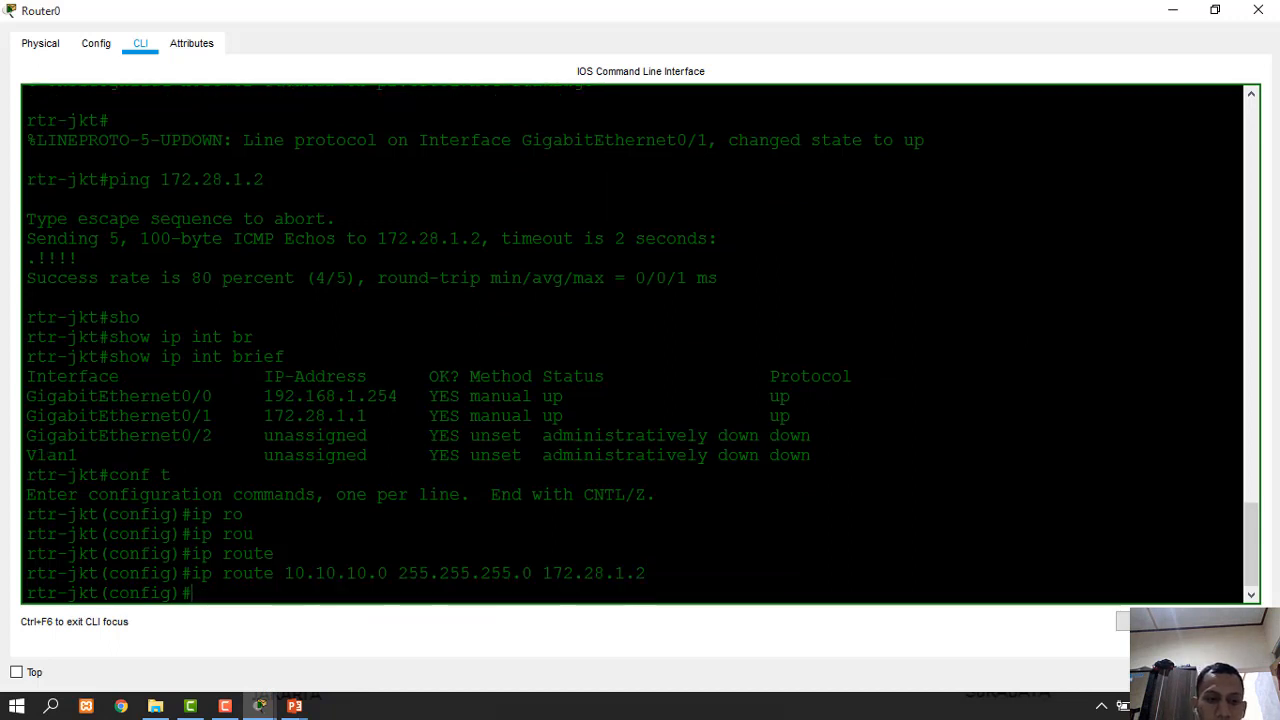
pyautogui.write('do w')
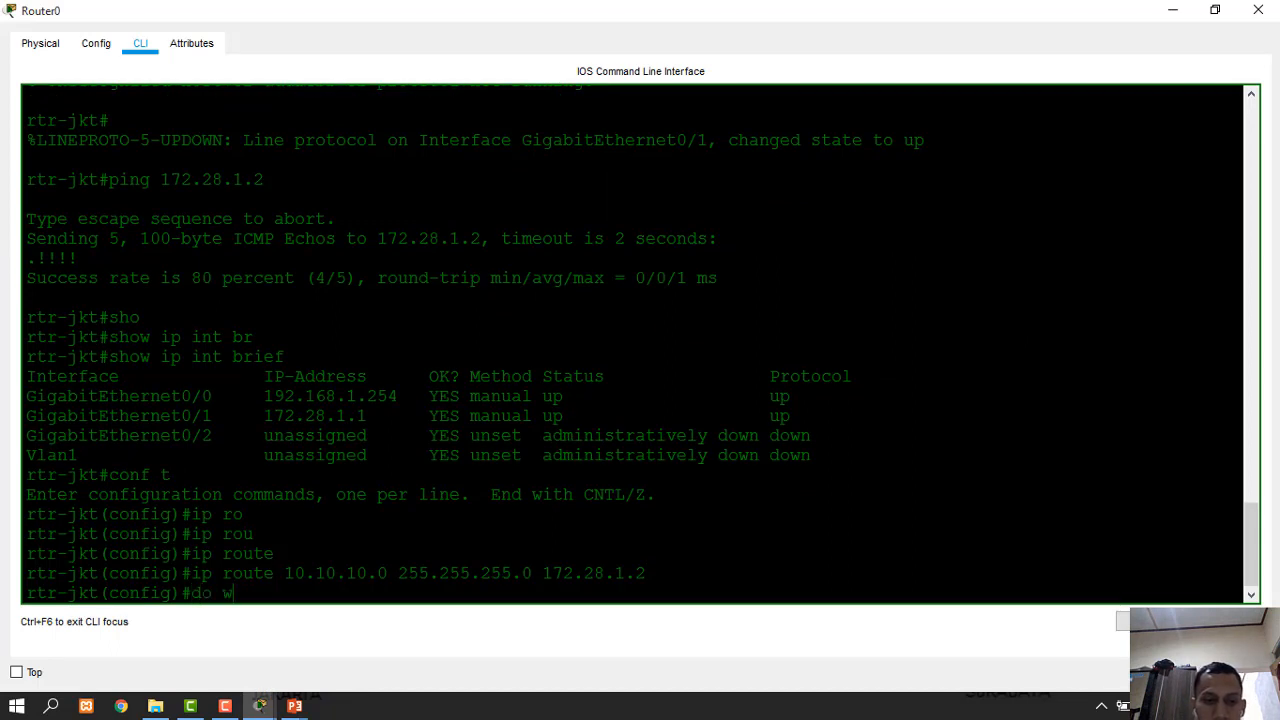
pyautogui.write('rite')
pyautogui.press('Return')
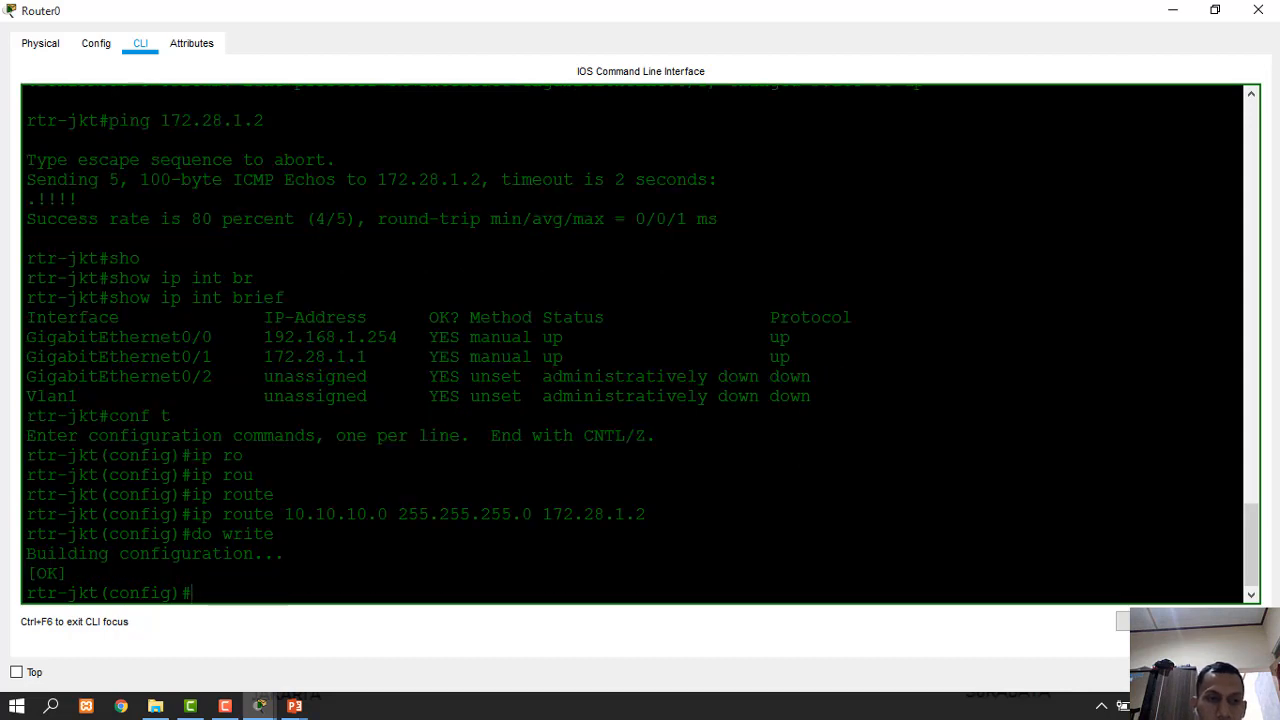
# Switch to Router1's command line and enter global configuration mode with conf t
pyautogui.click(262, 706)
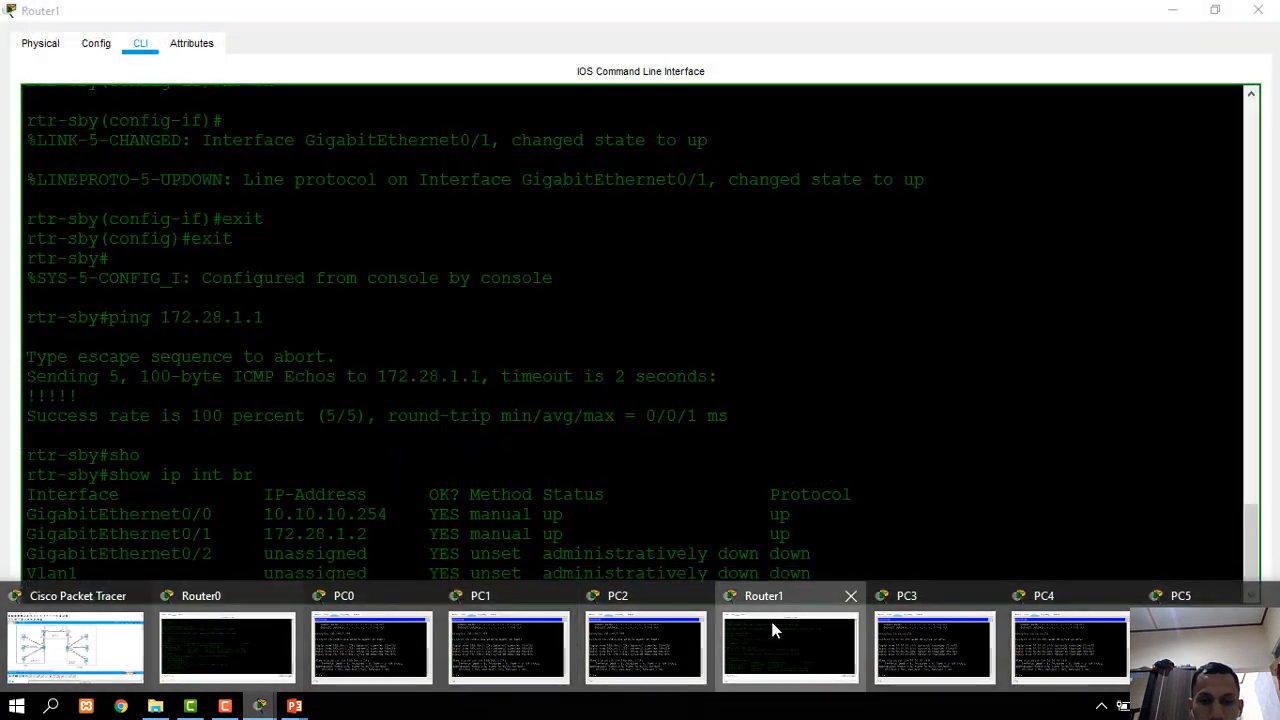
pyautogui.click(772, 630)
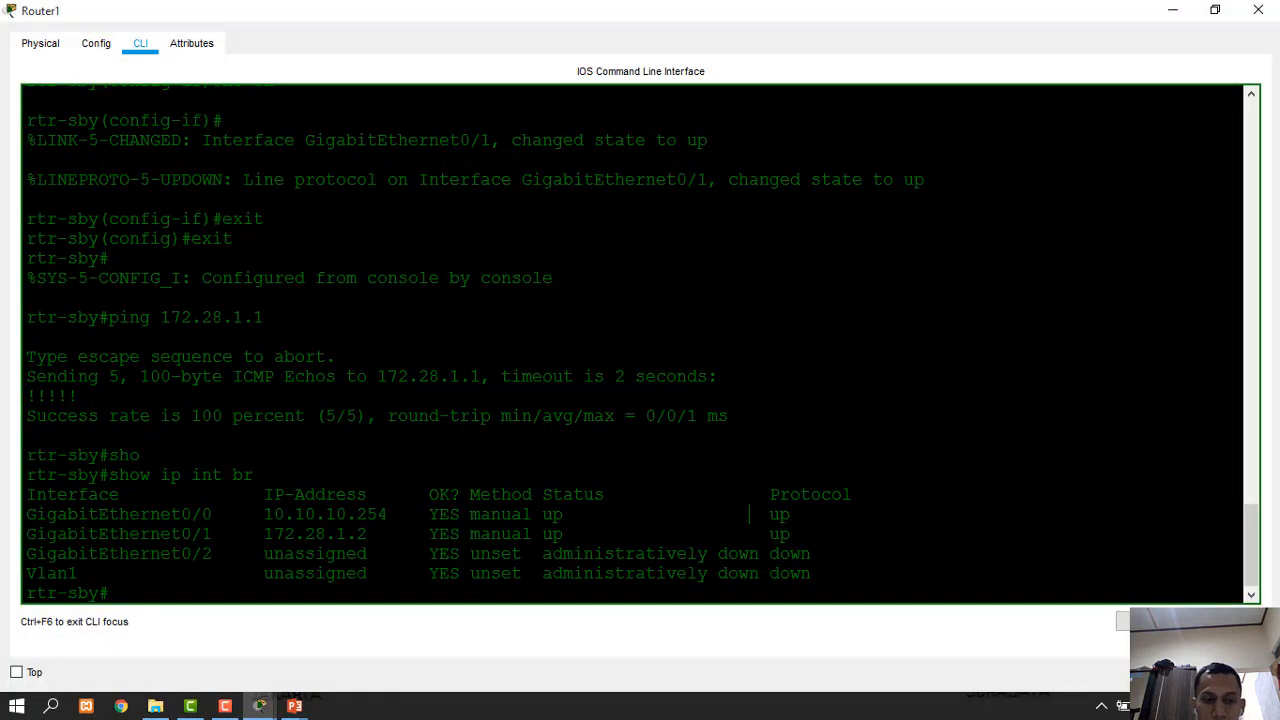
pyautogui.write('conf t')
pyautogui.press('Return')
# Add a static route on Router1 with ip route 192.168.1.0 255.255.255.0 172.28.1.1
pyautogui.write('ip route')
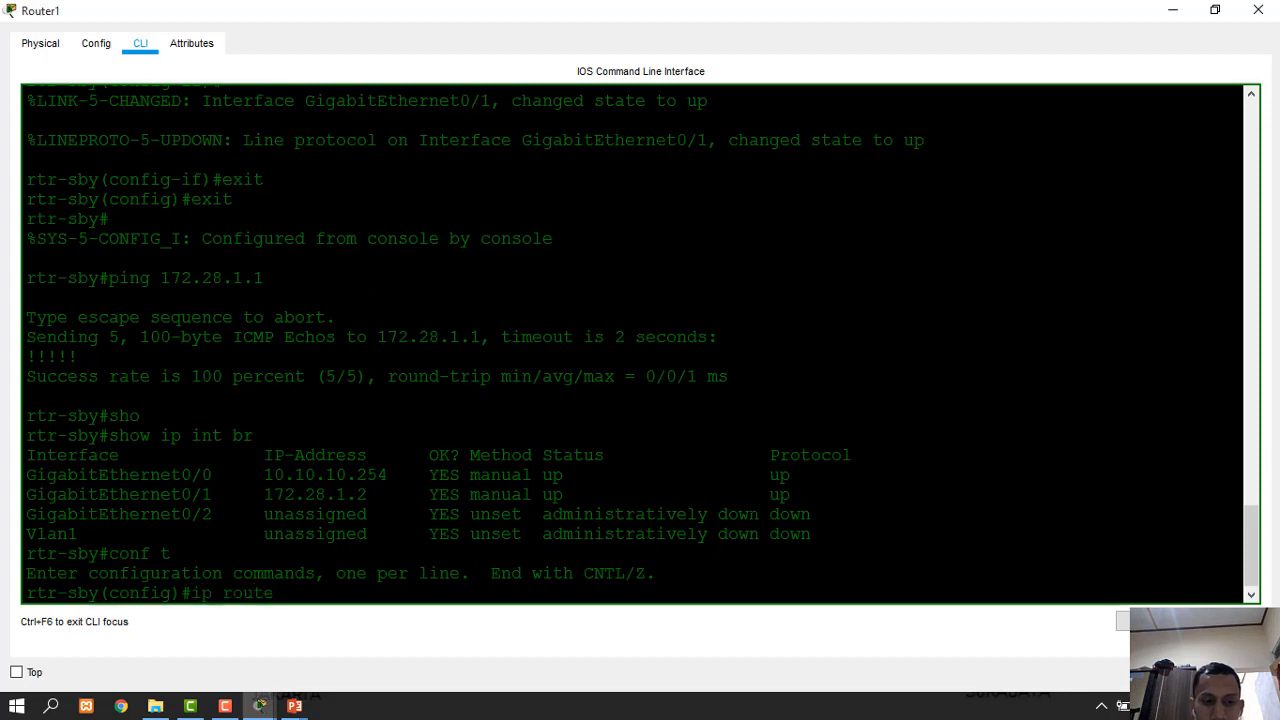
pyautogui.press('Tab')
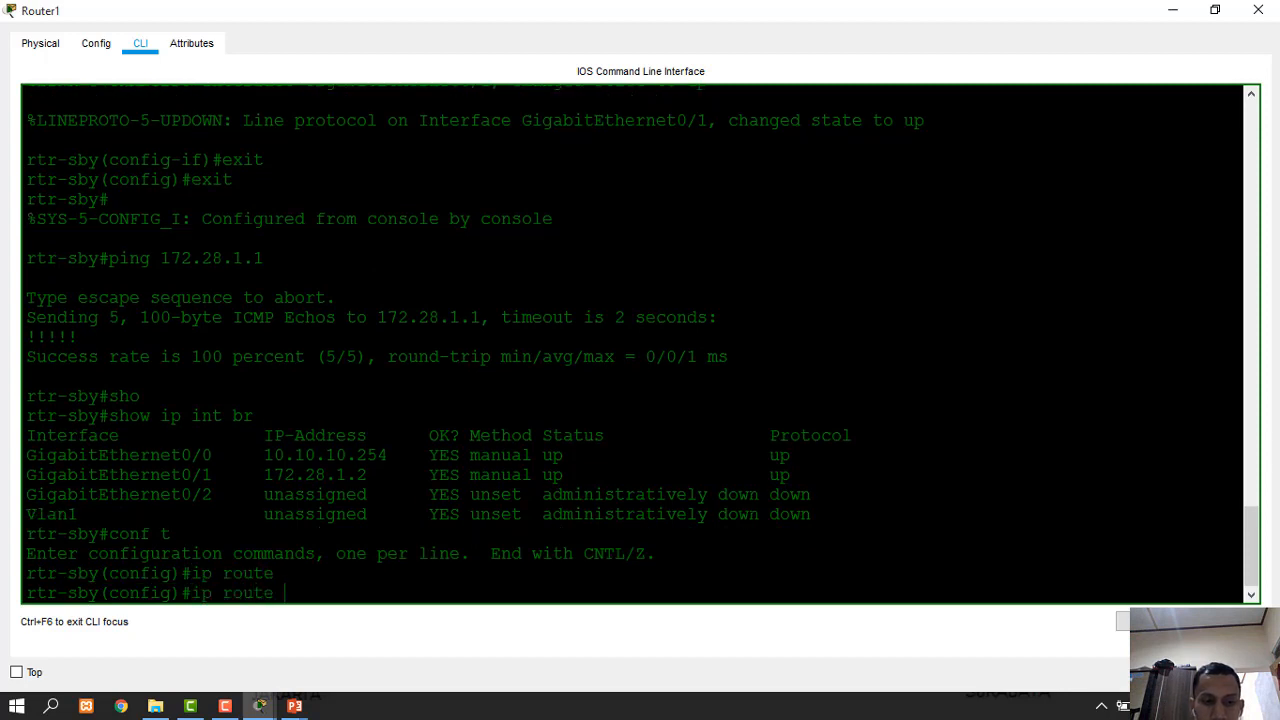
pyautogui.write('10.')
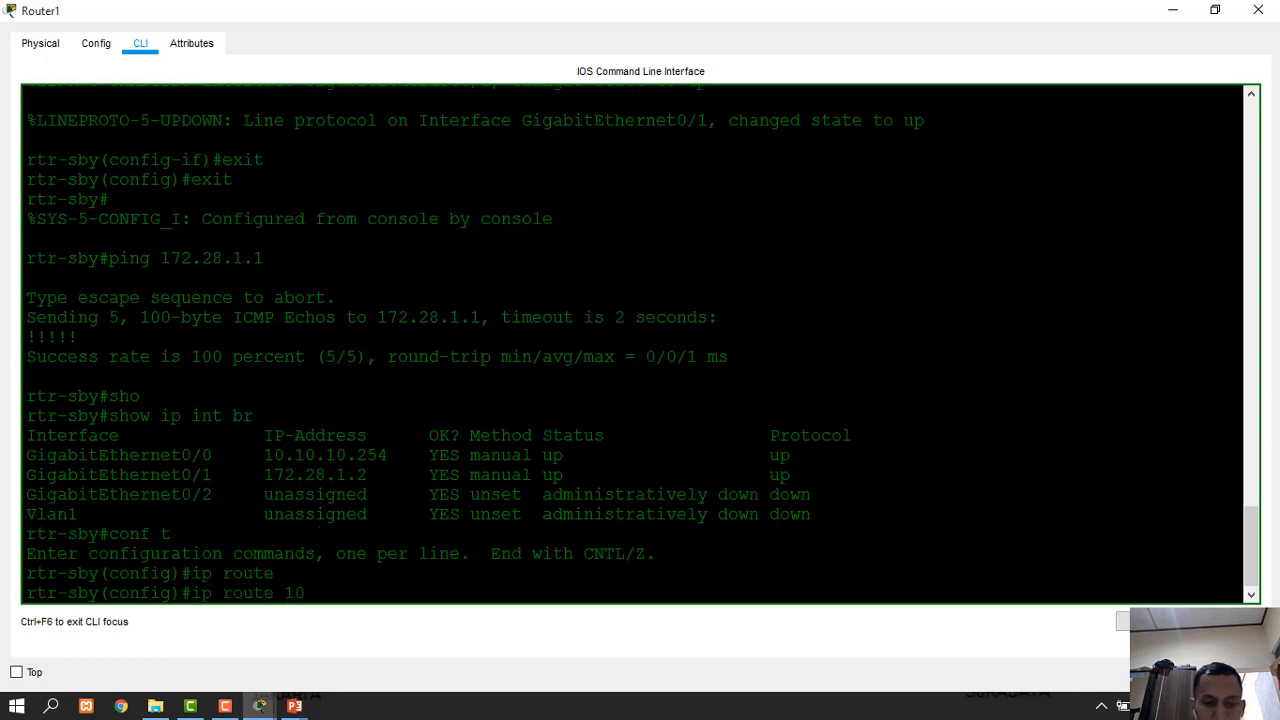
pyautogui.press('BackSpace')
pyautogui.press('BackSpace')
pyautogui.write('92')
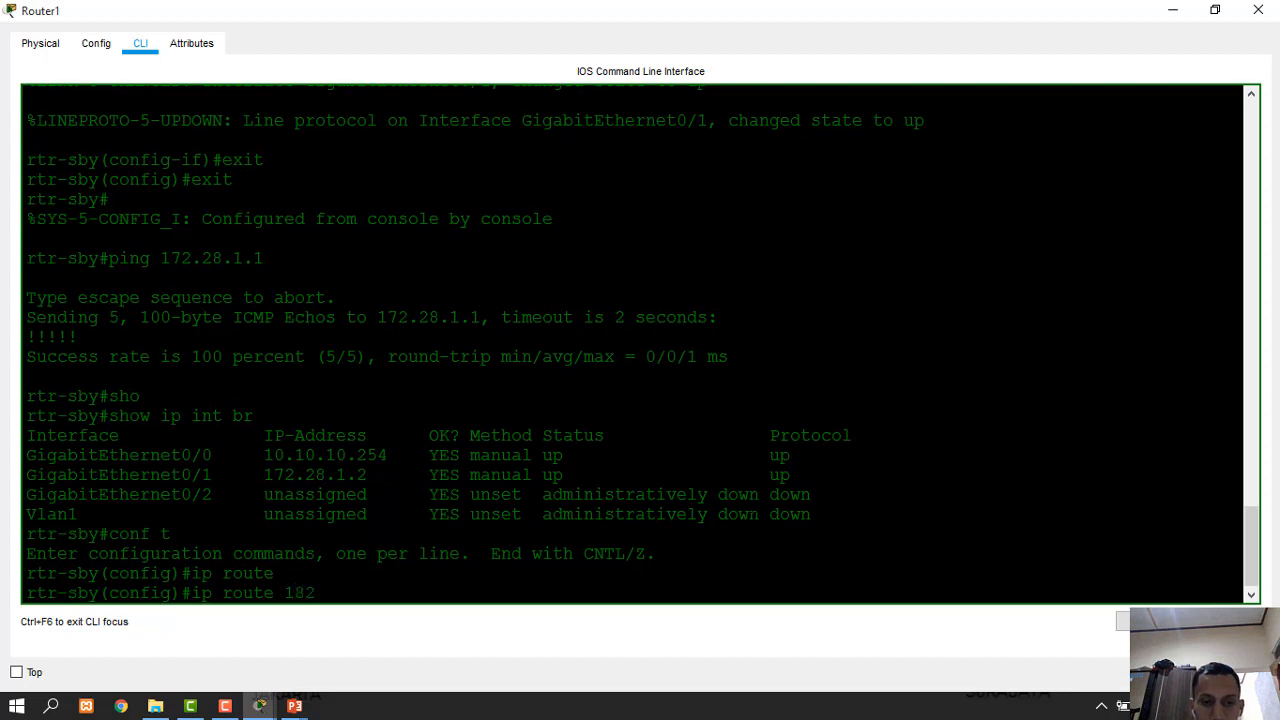
pyautogui.press('BackSpace')
pyautogui.press('BackSpace')
pyautogui.write('92.168.1.0 255.255.')
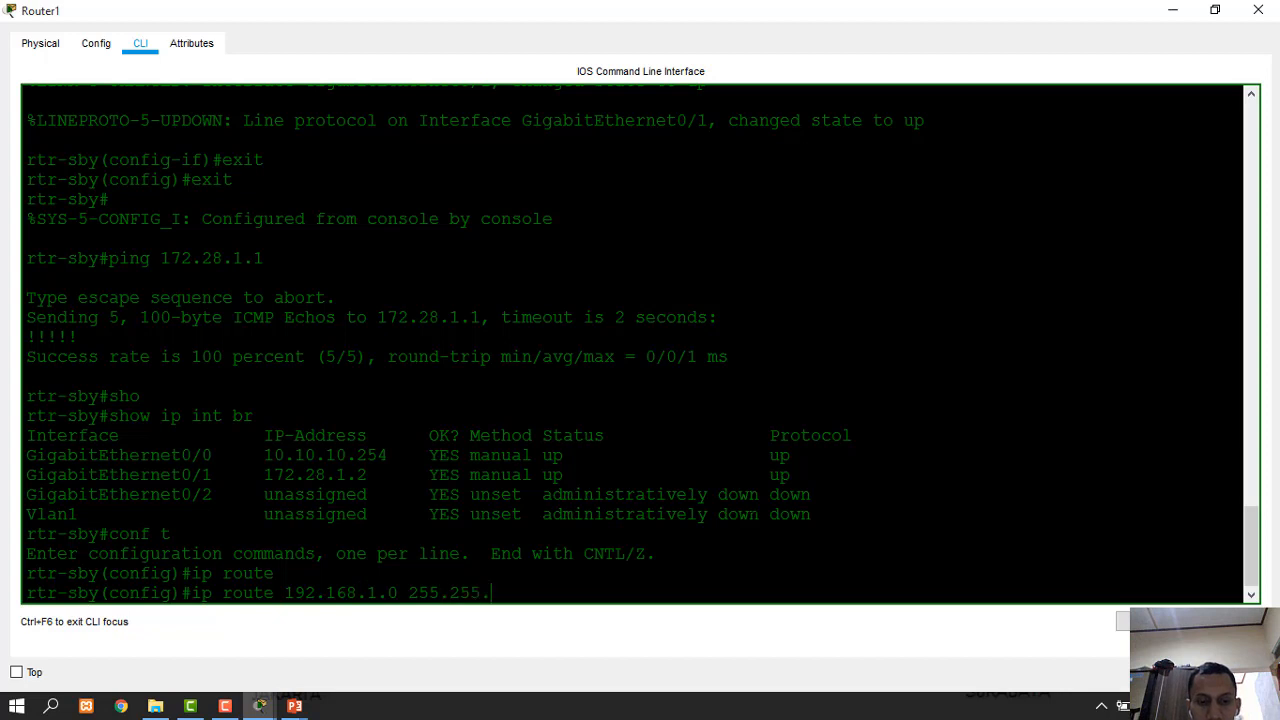
pyautogui.write('255.0 172')
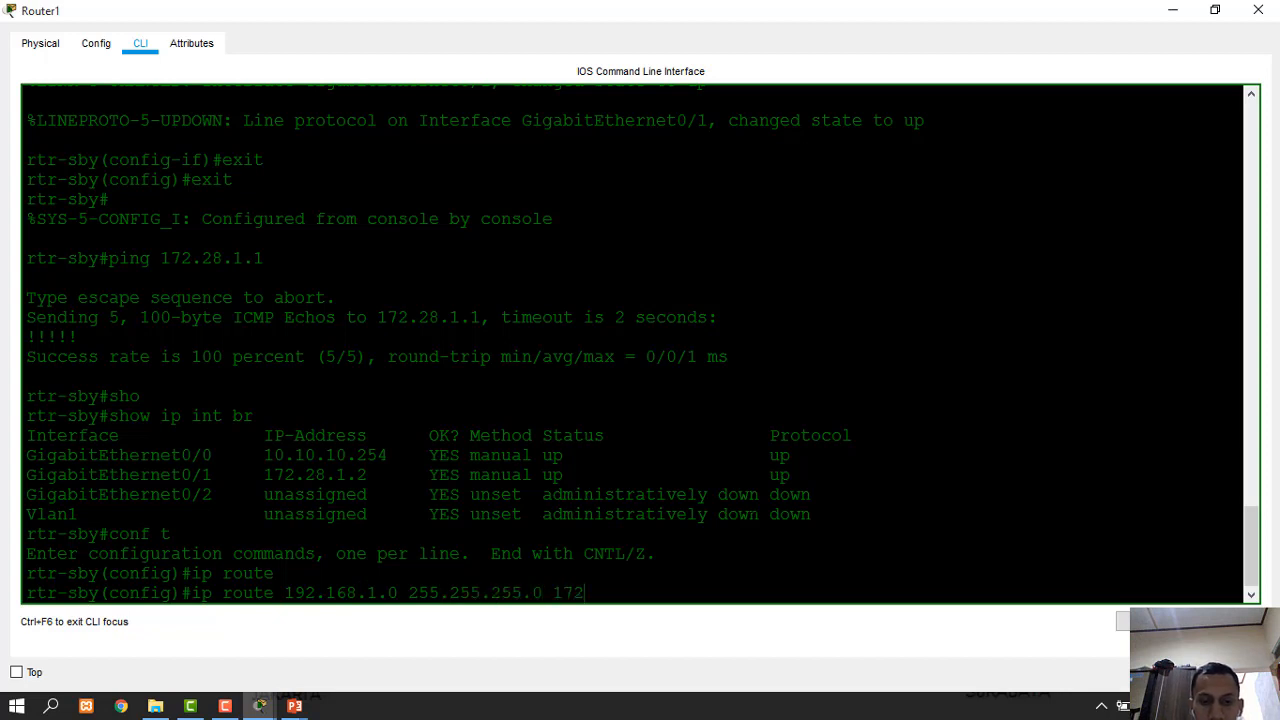
pyautogui.write('.28.1.1')
pyautogui.press('Return')
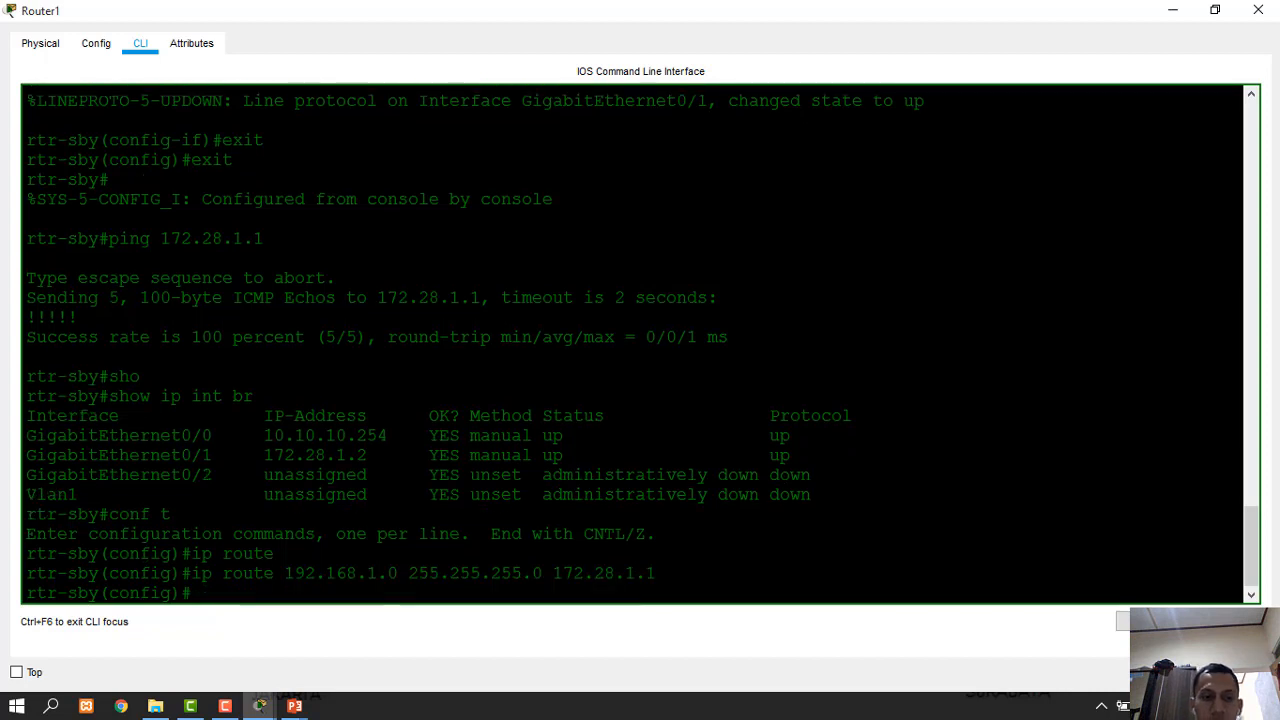
# Save Router1's configuration with do write
pyautogui.write('do wrui')
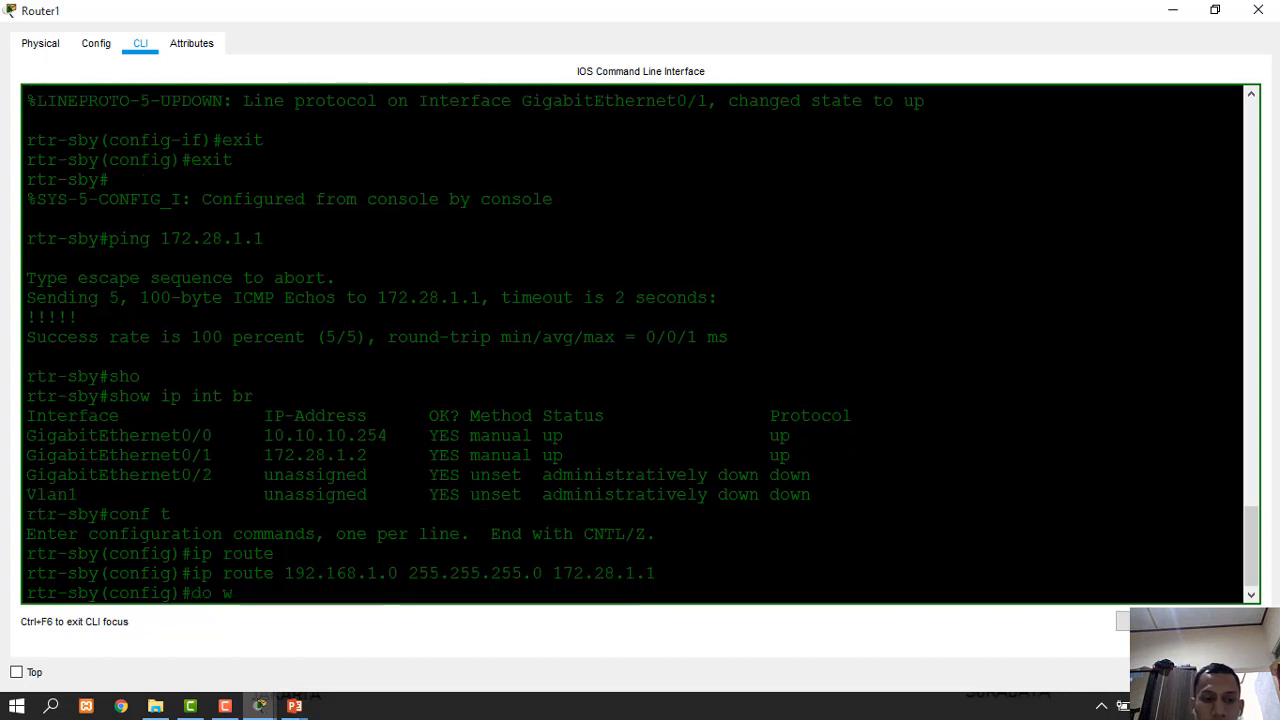
pyautogui.press('BackSpace')
pyautogui.write('ui')
pyautogui.press('BackSpace')
pyautogui.press('BackSpace')
pyautogui.write('ite')
pyautogui.press('Return')
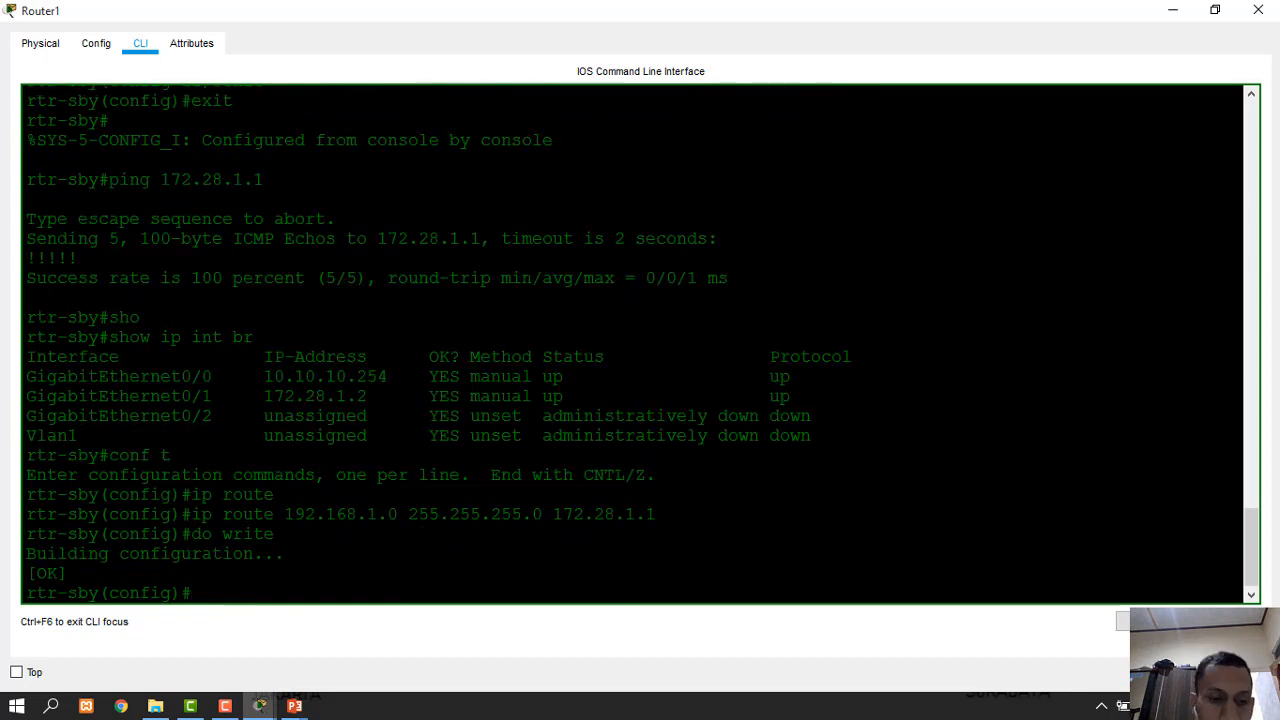
# Switch to the PowerPoint slide show and reveal the Show ip route callouts 13 and 14 on the TAHAP 3 slide
pyautogui.moveTo(294, 706)
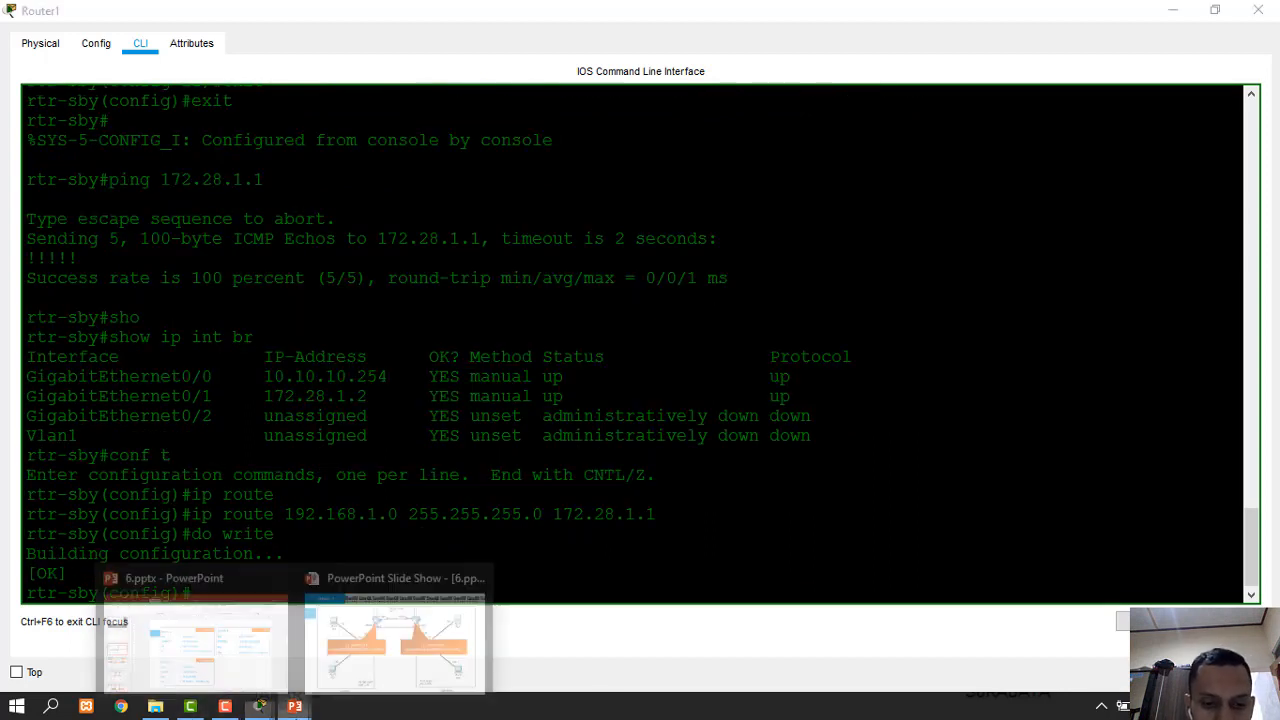
pyautogui.click(394, 632)
pyautogui.press('Right')
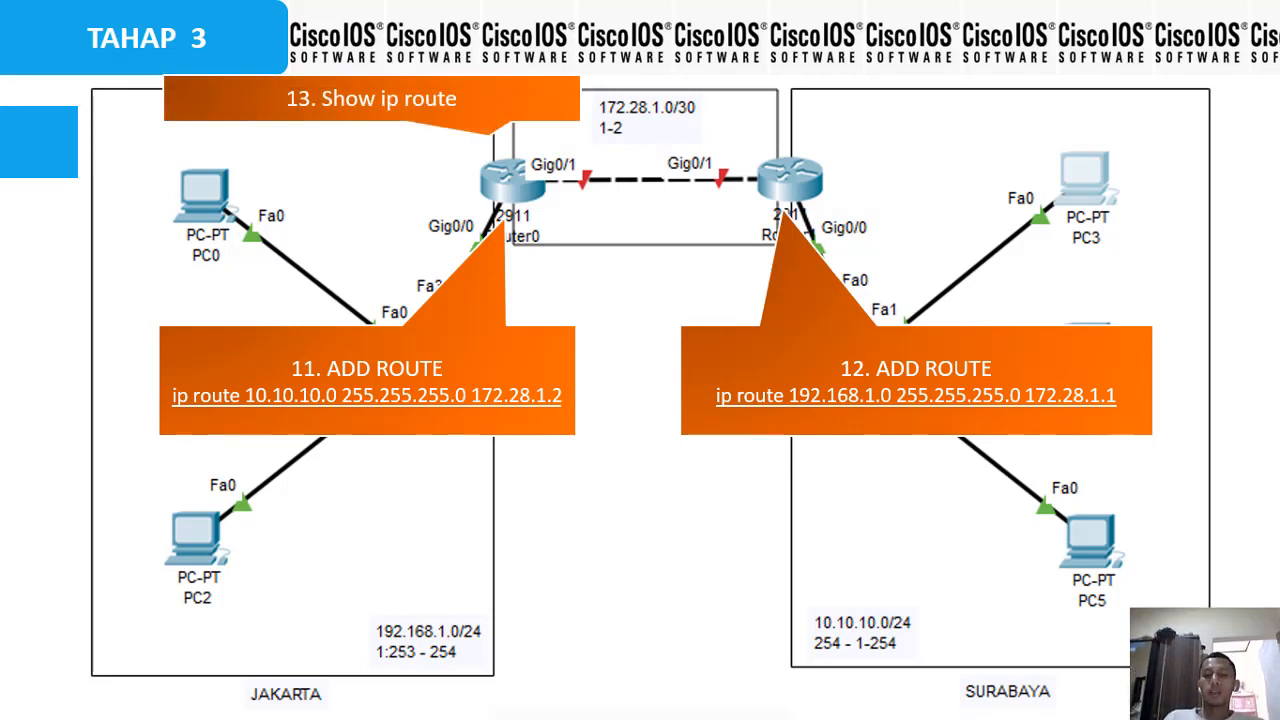
pyautogui.press('Right')
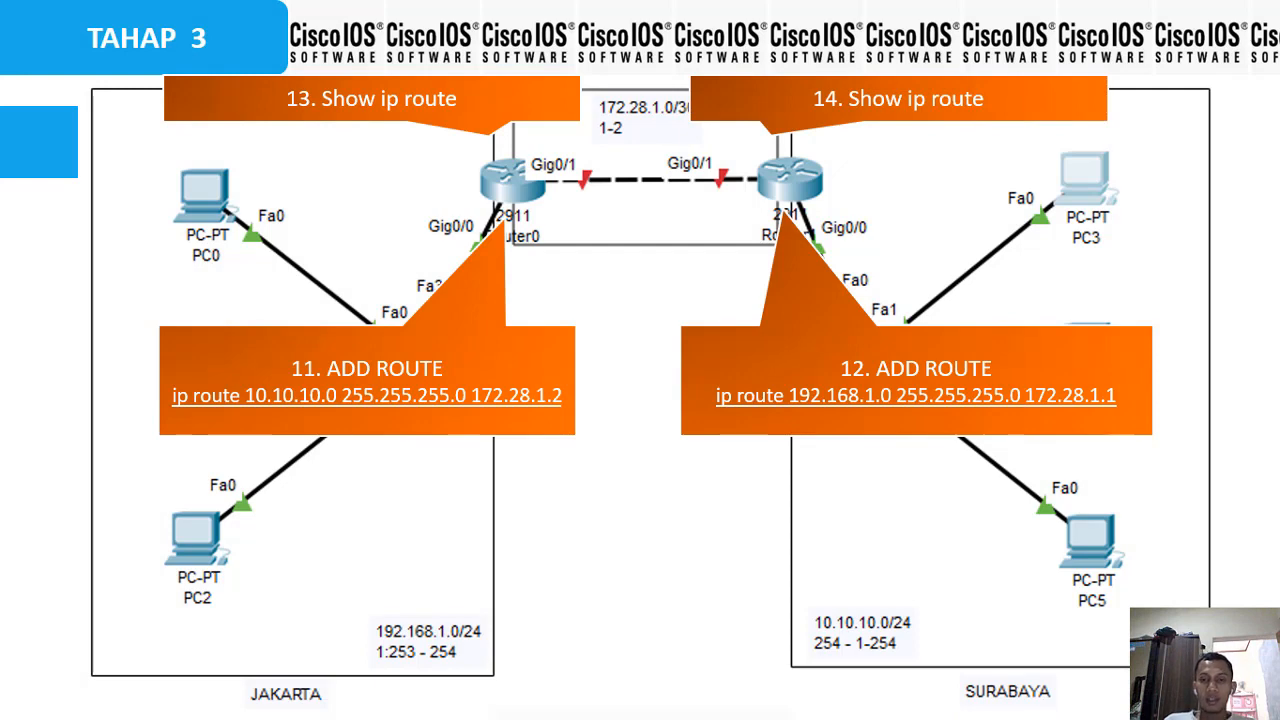
# Return to Router0's command line, exit configuration mode and display the routing table with show ip route
pyautogui.hotkey('alt', 'Tab')
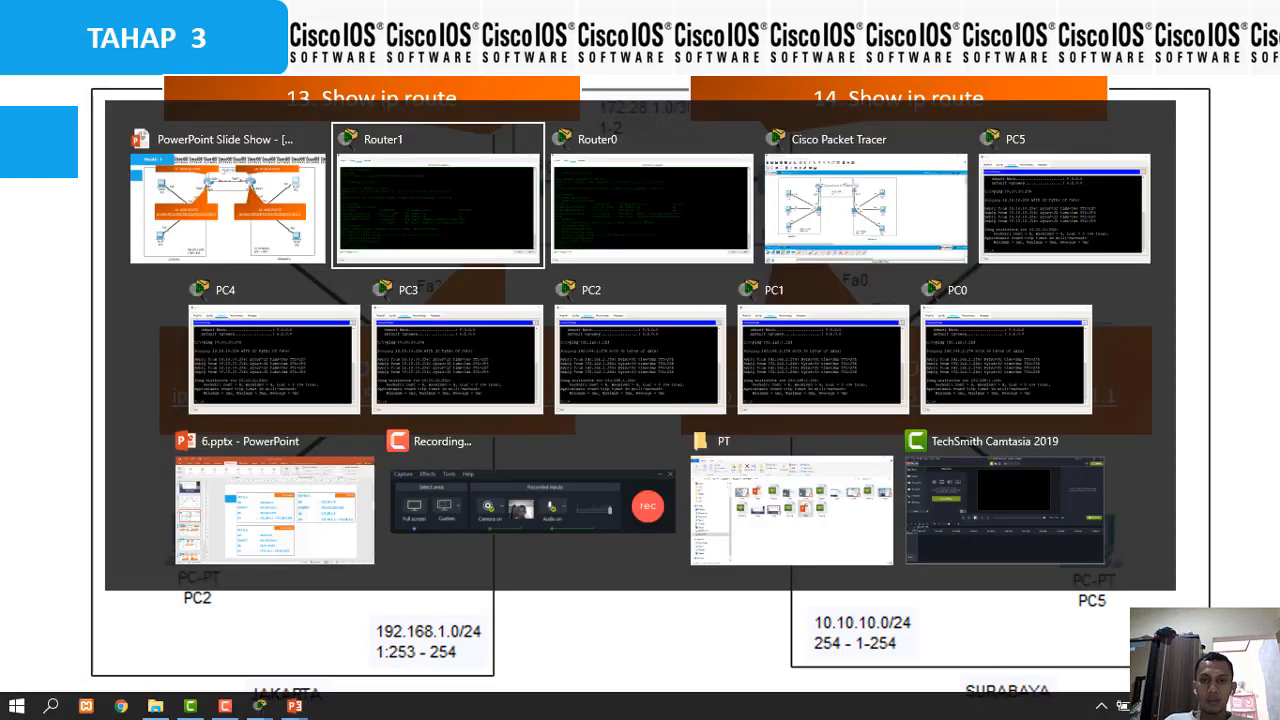
pyautogui.hotkey('alt', 'Tab')
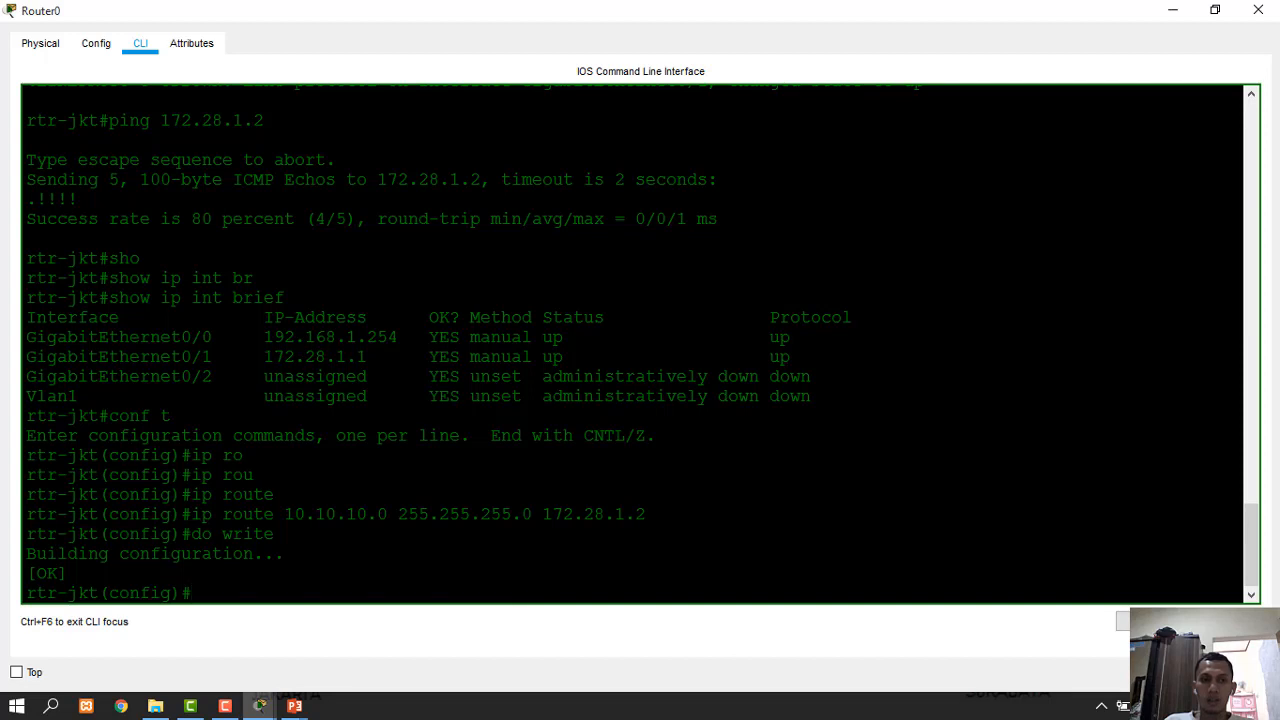
pyautogui.write('exit')
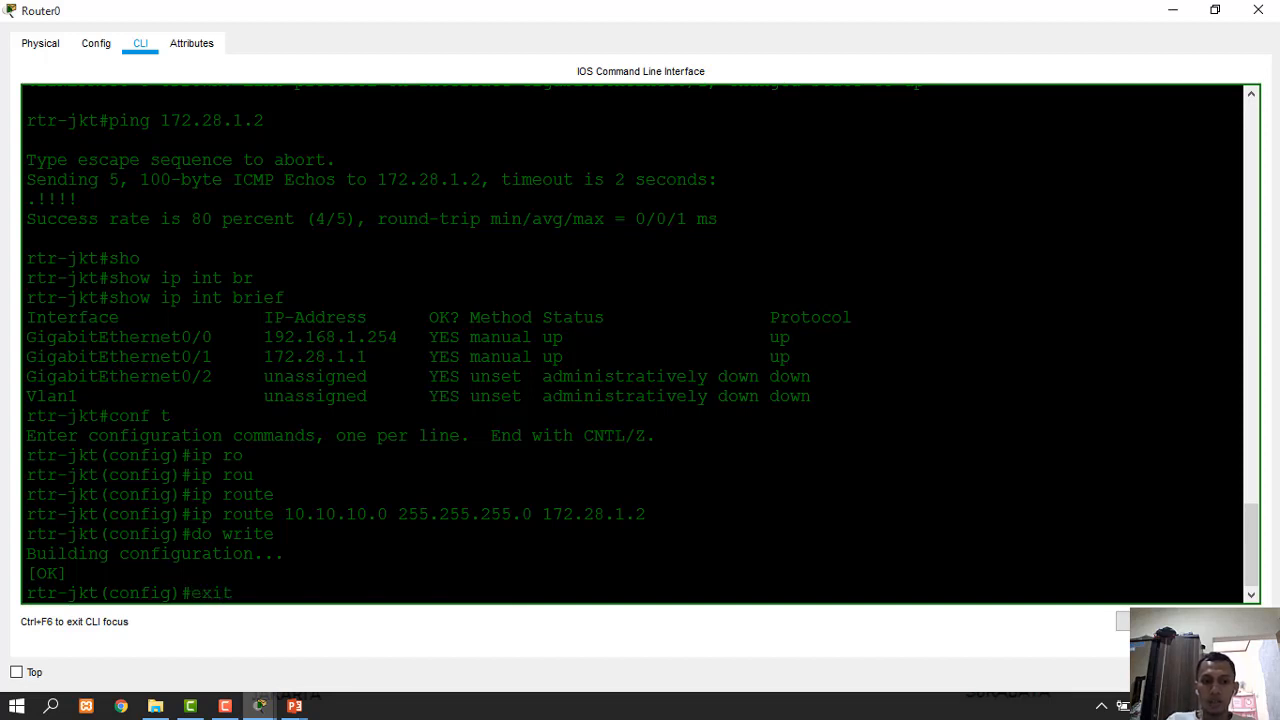
pyautogui.press('Return')
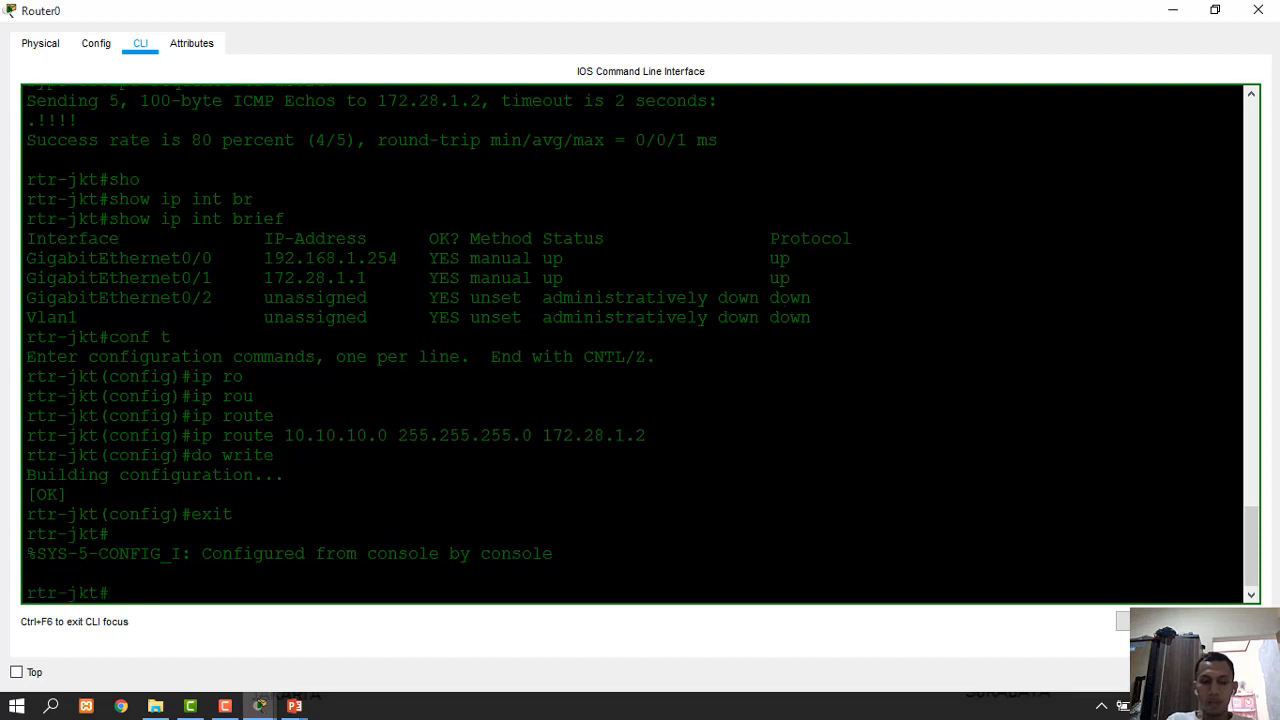
pyautogui.write('sho')
pyautogui.press('Tab')
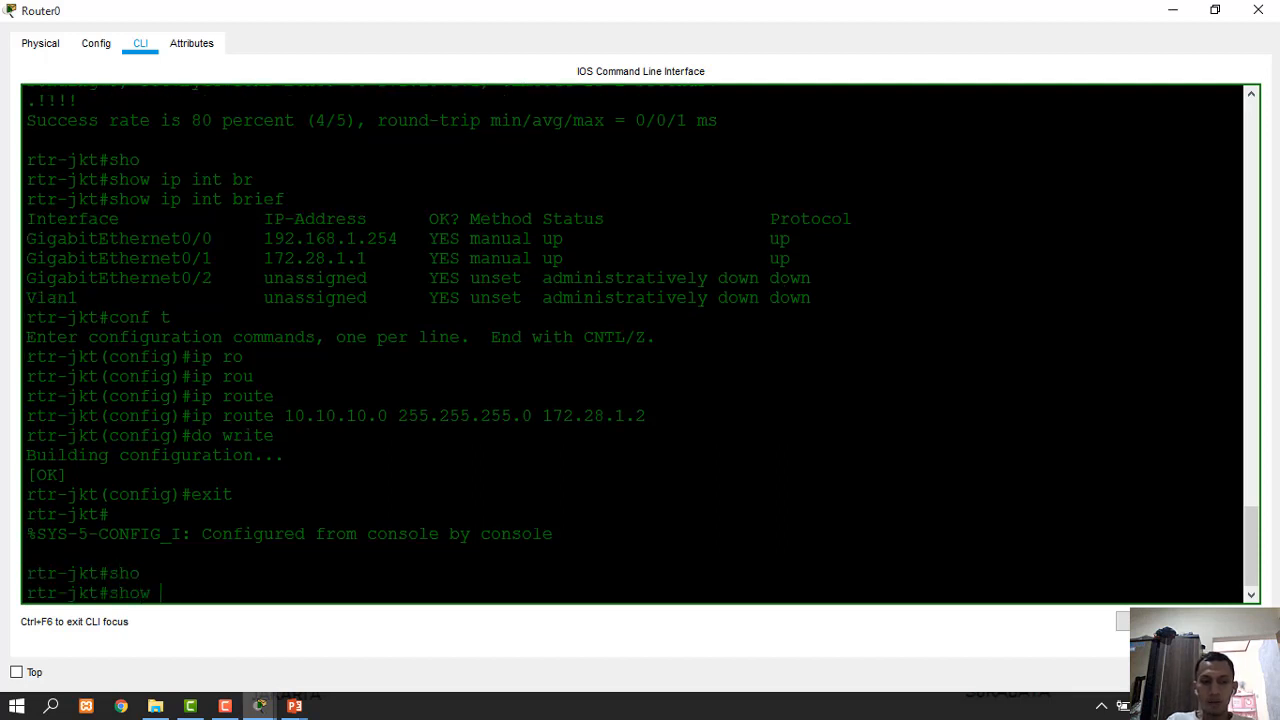
pyautogui.write('ip route')
pyautogui.press('Return')
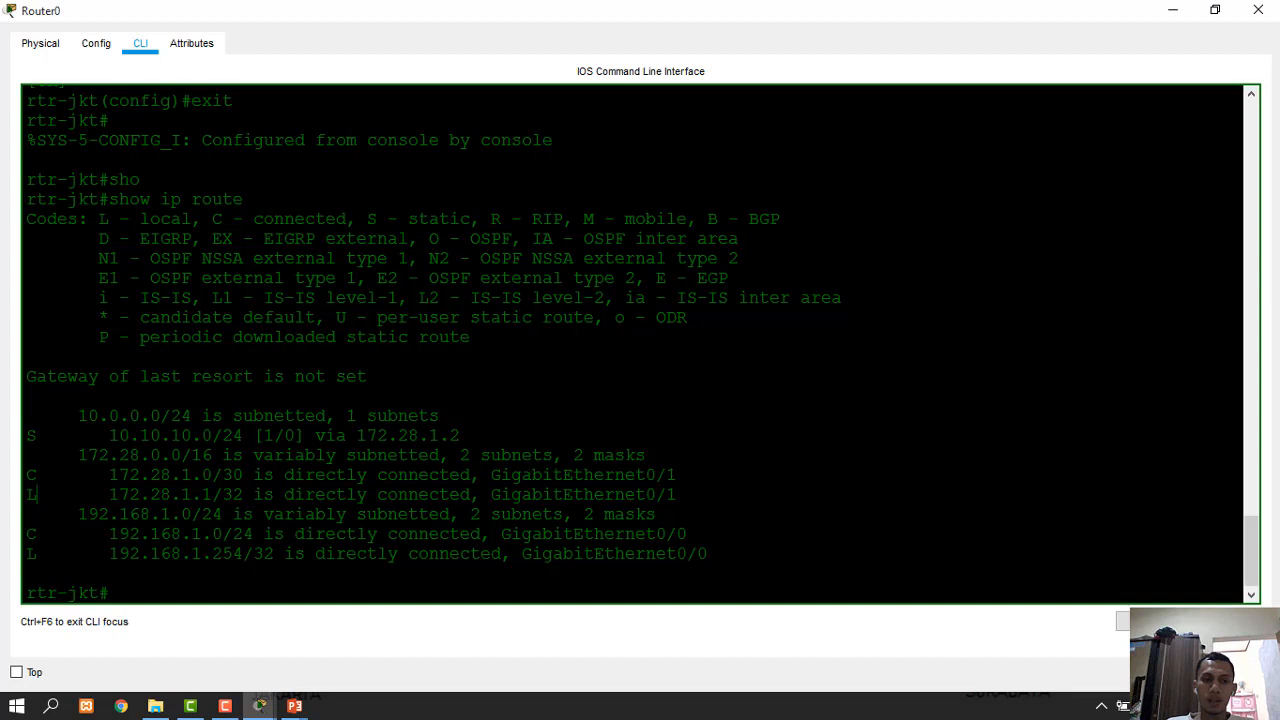
# Point out the static 10.10.10.0/24 entry in Router0's routing table and restore the window to a smaller size beside the slide's Jakarta network
pyautogui.moveTo(36, 435); pyautogui.dragTo(58, 435)
pyautogui.click(110, 435)
pyautogui.moveTo(611, 26); pyautogui.dragTo(906, 125)
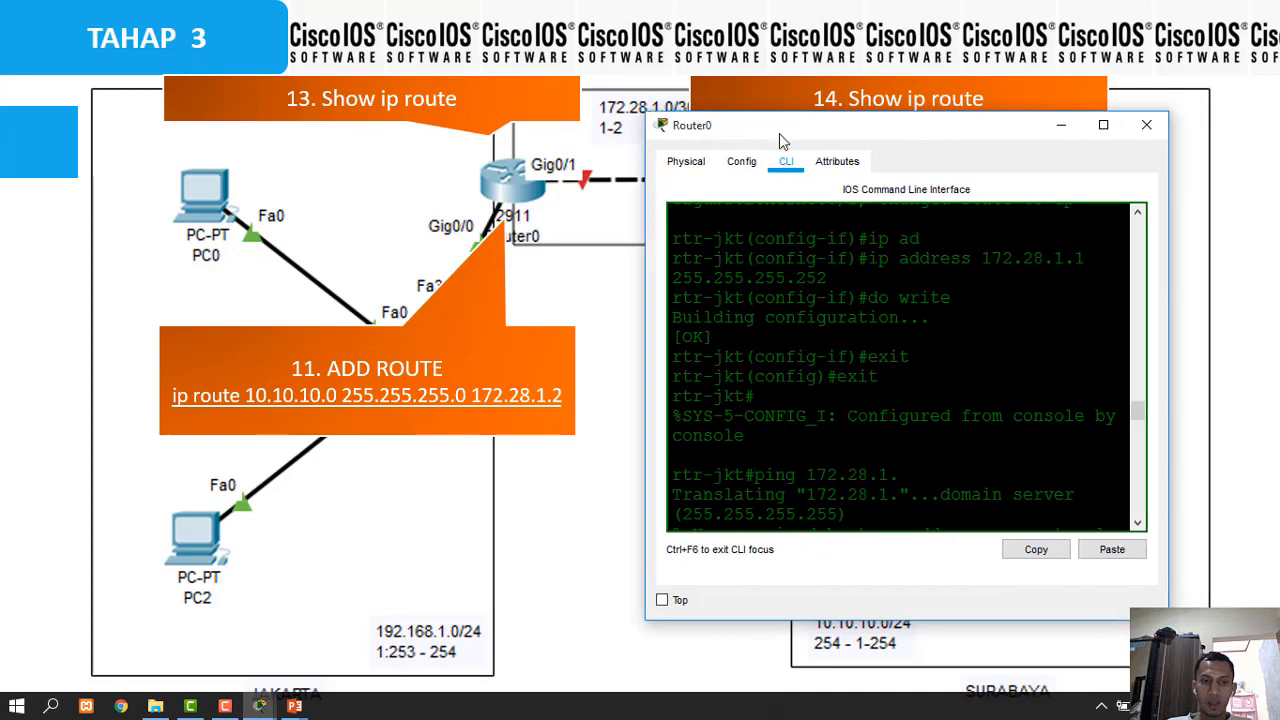
# Move Router0's window over the slide's Jakarta network, then examine its latest routing table at full window size
pyautogui.moveTo(779, 133); pyautogui.dragTo(289, 133)
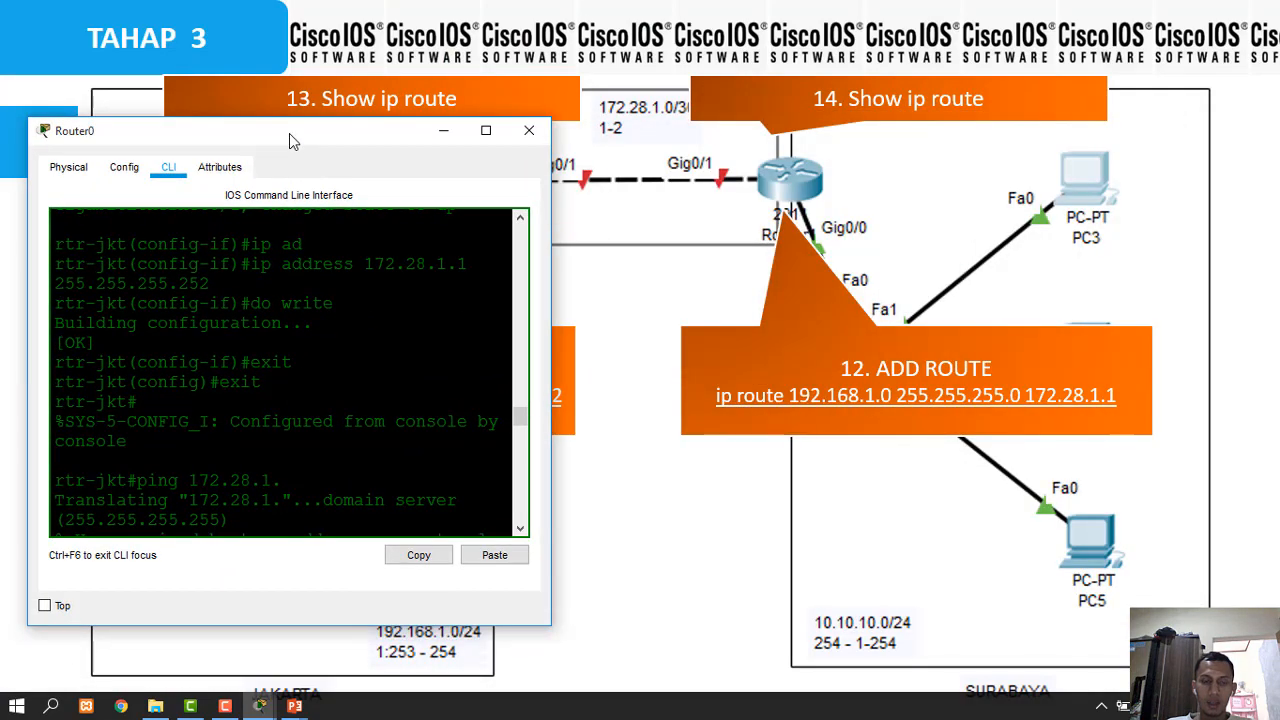
pyautogui.scroll(-8, 289, 400)
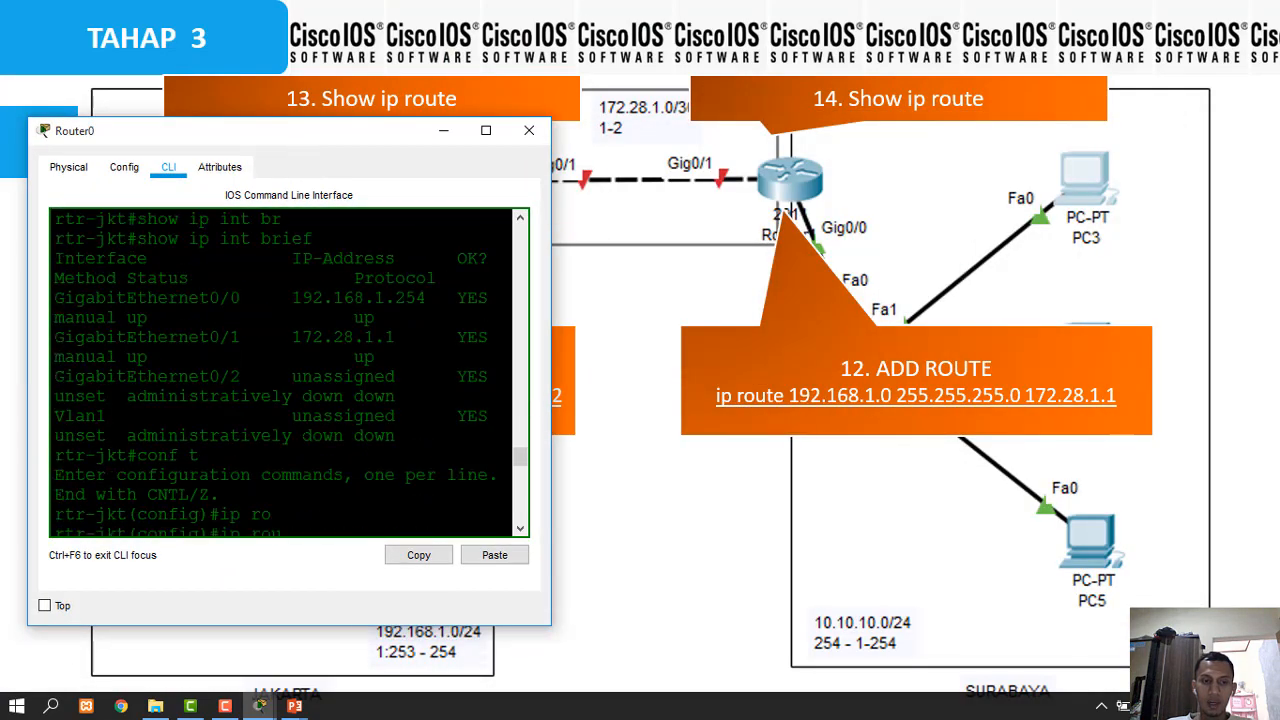
pyautogui.scroll(-10, 289, 372)
pyautogui.scroll(1, 137, 246)
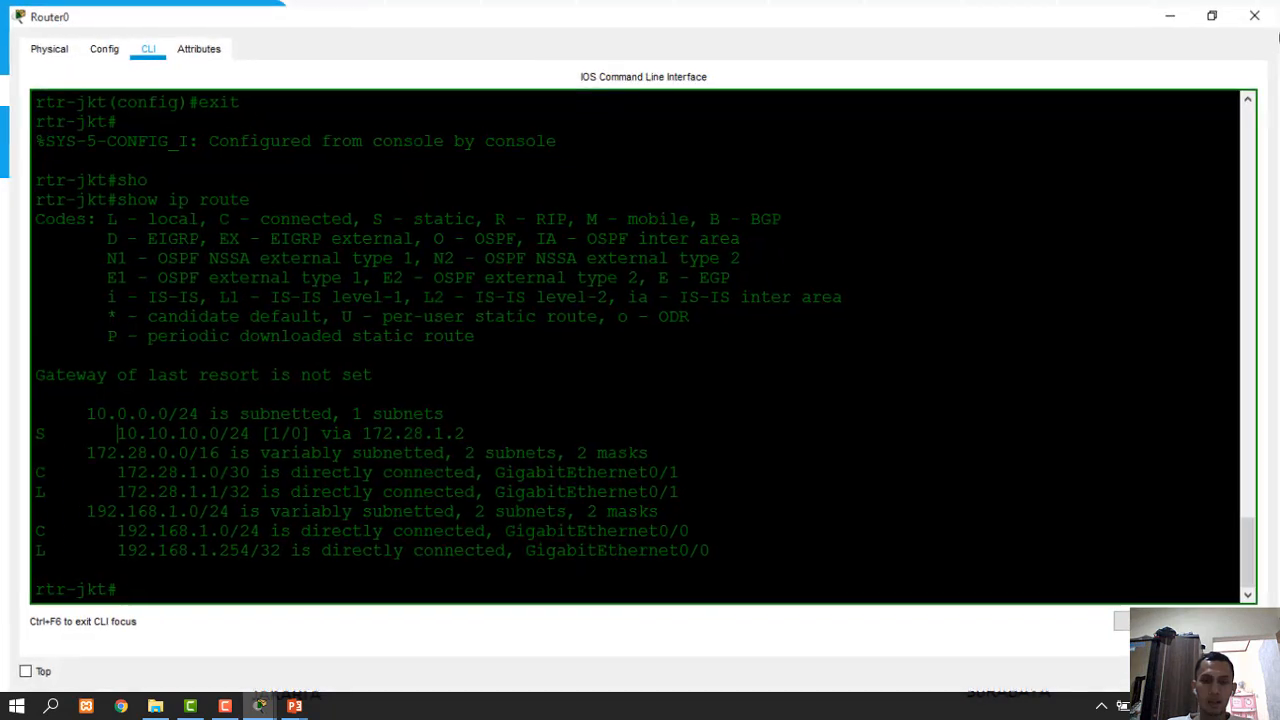
pyautogui.click(486, 130)
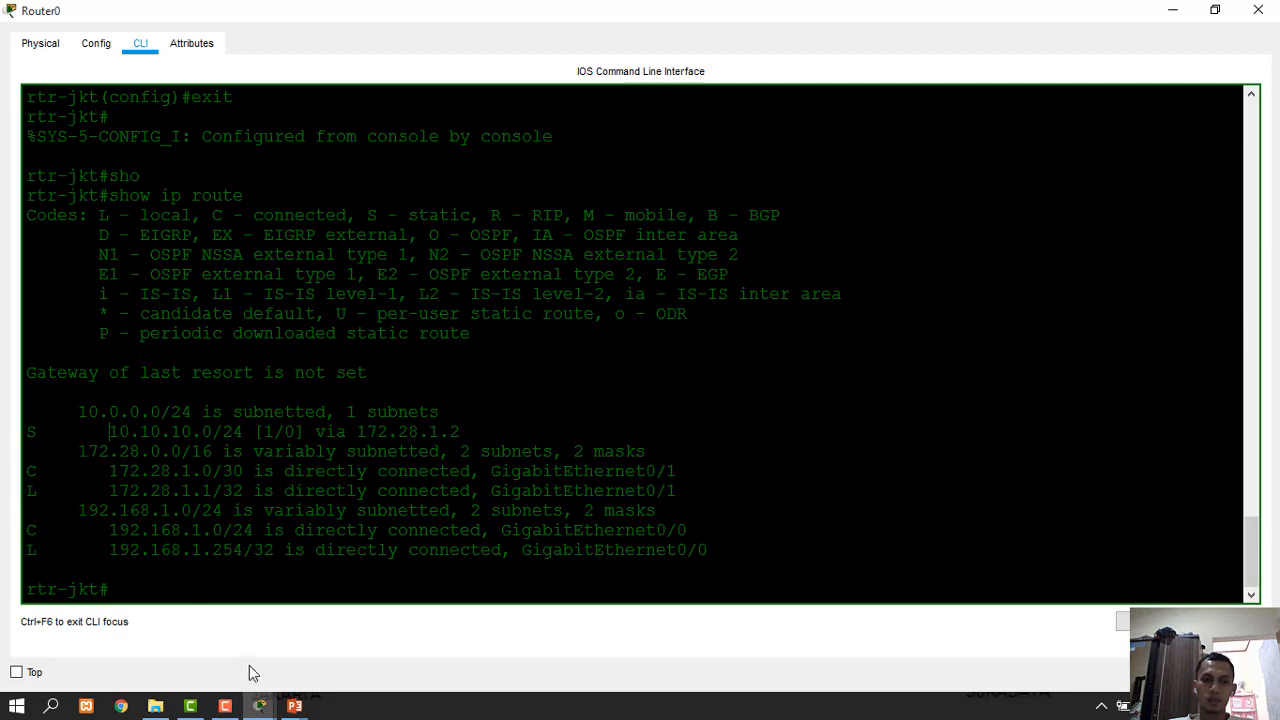
# Switch to Router1's command line and exit global configuration mode
pyautogui.moveTo(257, 700)
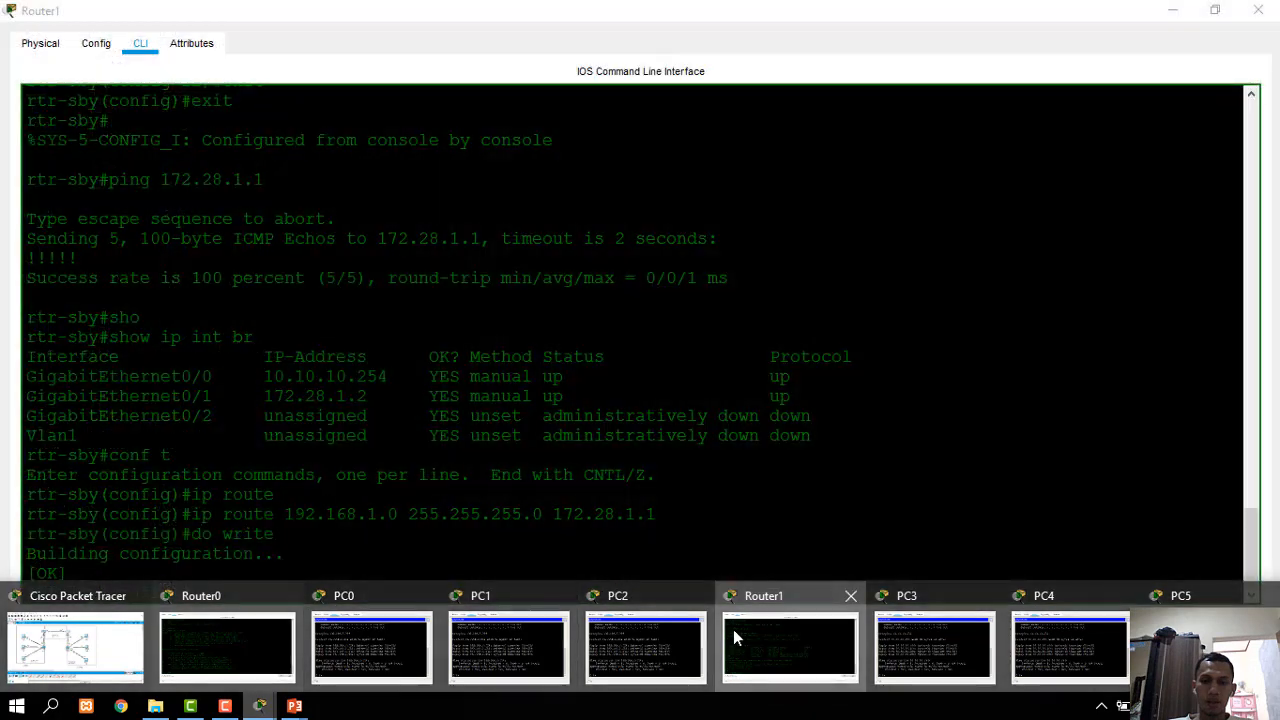
pyautogui.click(731, 627)
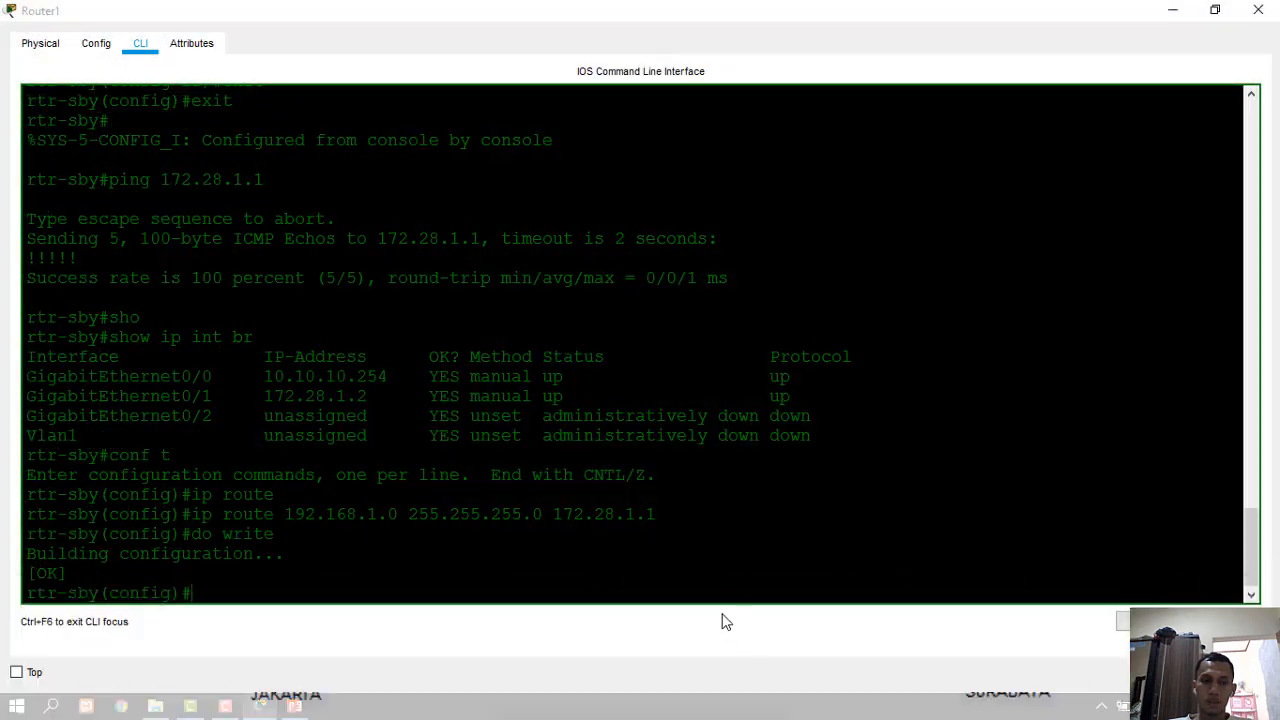
pyautogui.write('ex')
pyautogui.press('BackSpace')
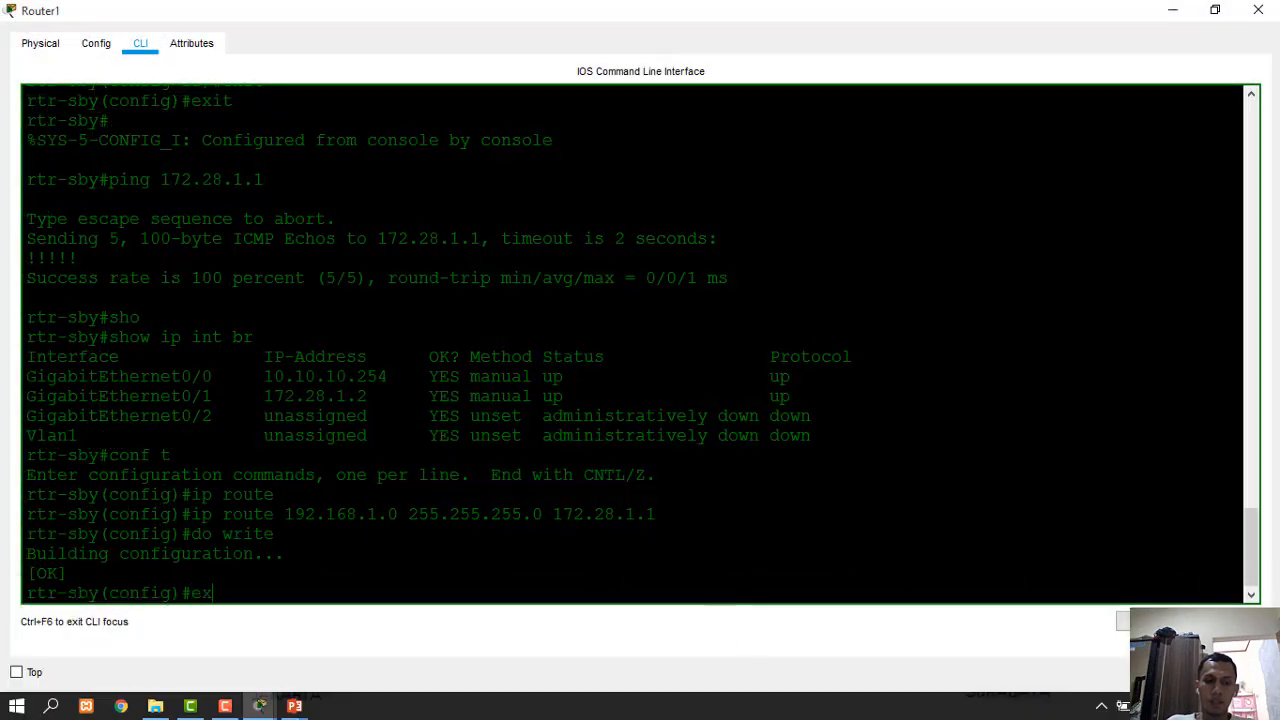
pyautogui.write('it')
pyautogui.press('Return')
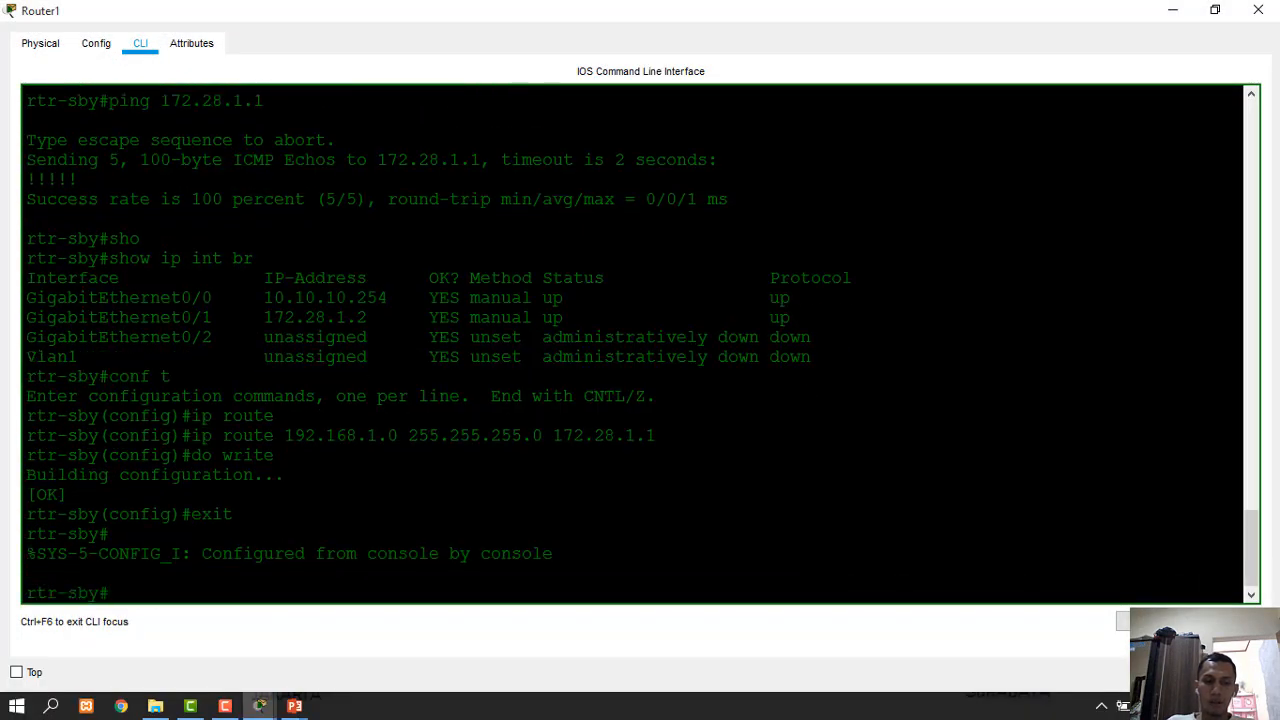
# Display Router1's routing table with show ip route and highlight the static 192.168.1.0/24 entry
pyautogui.write('sho')
pyautogui.press('Tab')
pyautogui.write('ip ')
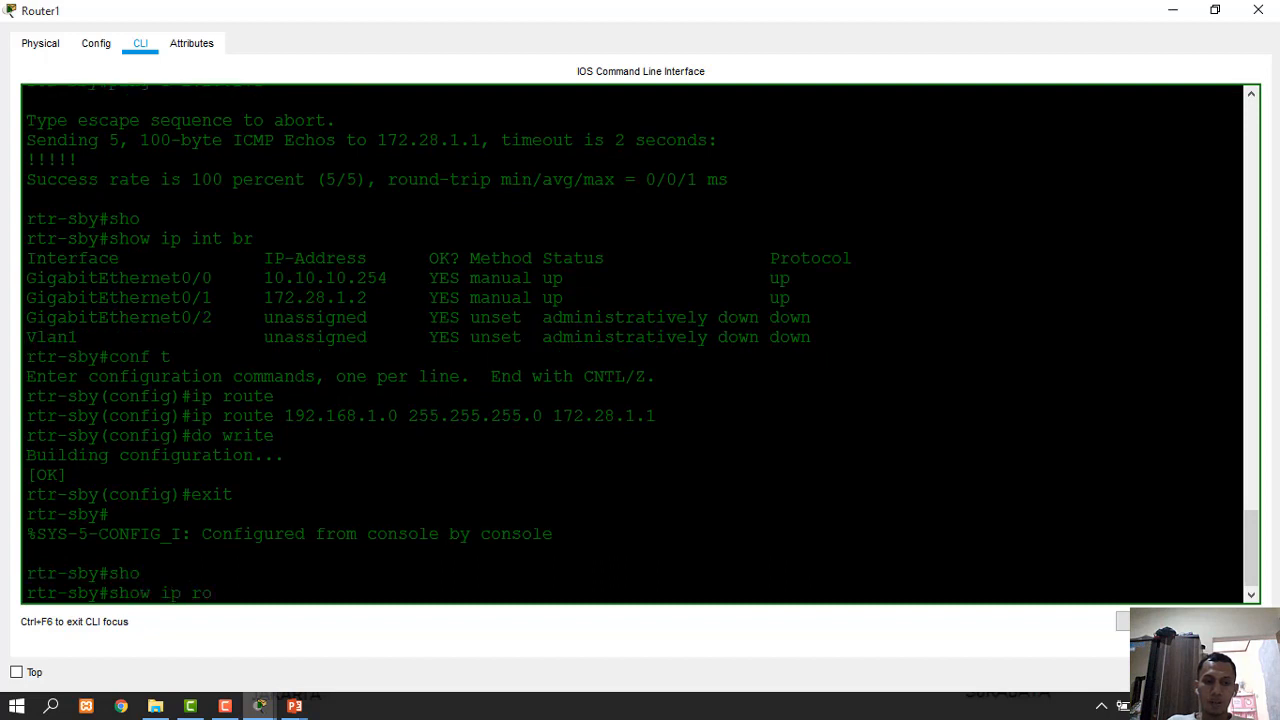
pyautogui.write('route')
pyautogui.press('Return')
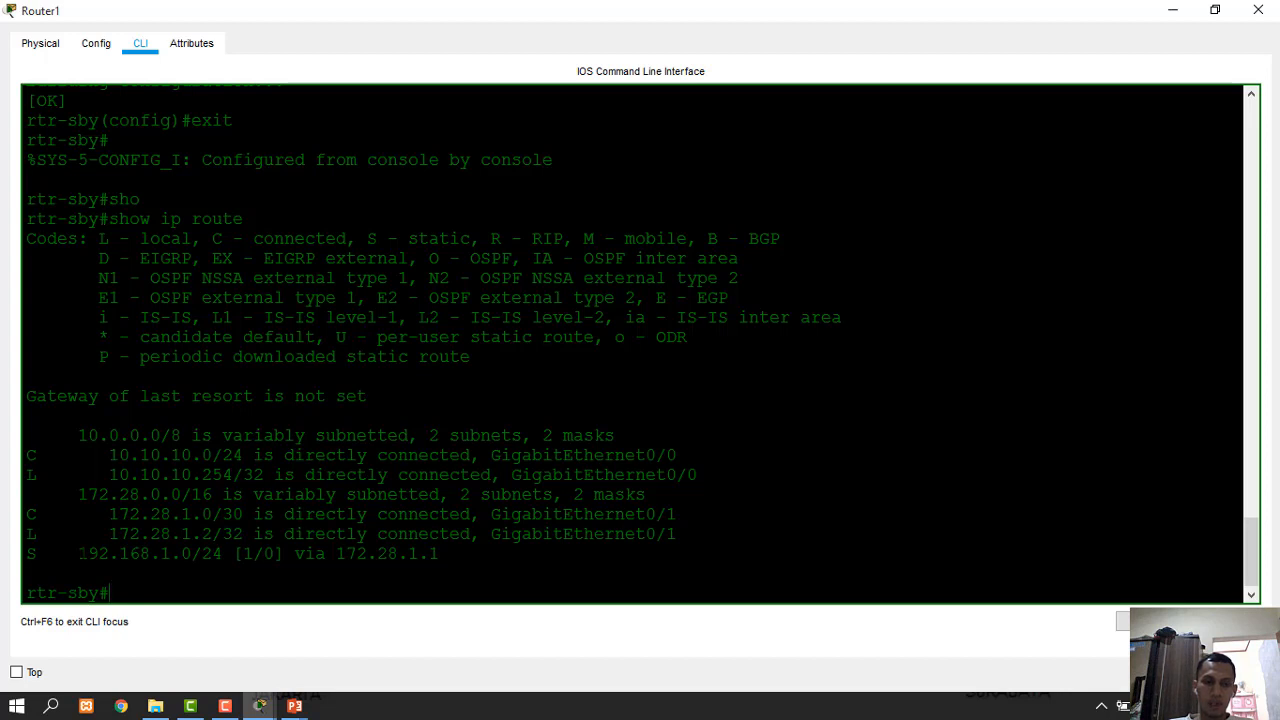
pyautogui.moveTo(79, 553); pyautogui.dragTo(222, 553)
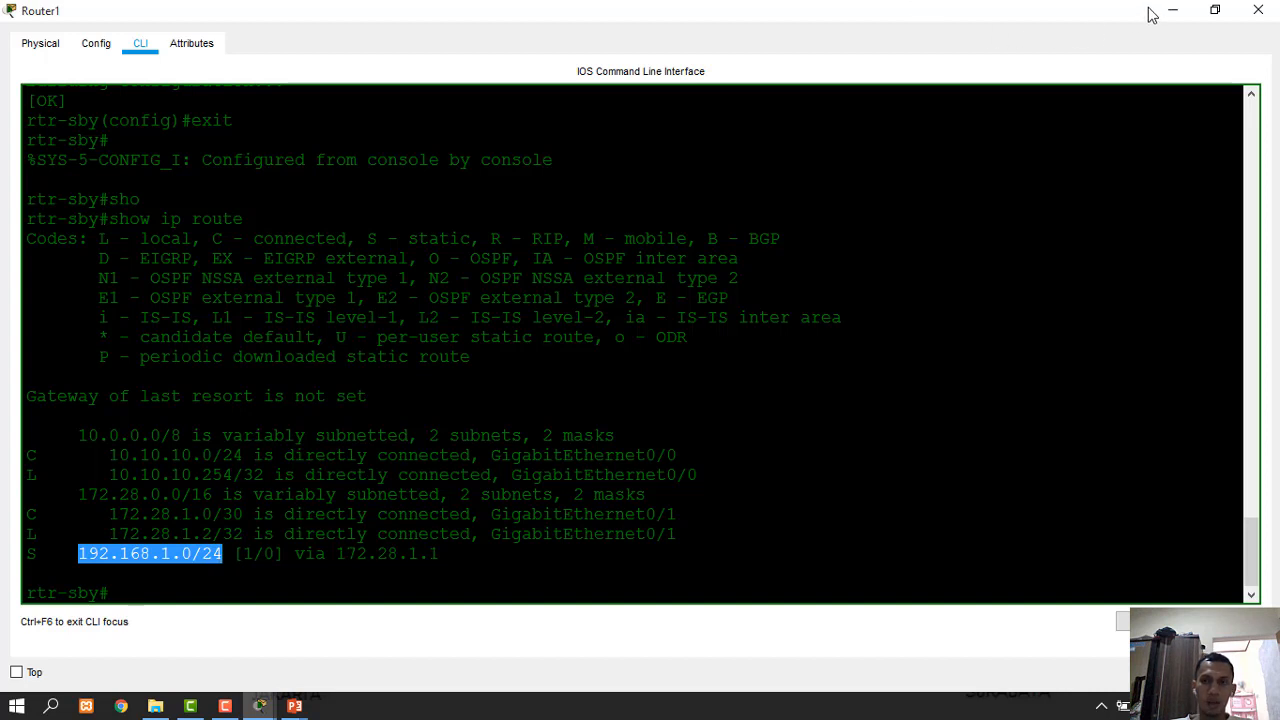
# Return to the PowerPoint slide show and reveal callout 16 about checking with ping and tracert on the TAHAP 3 slide
pyautogui.click(262, 706)
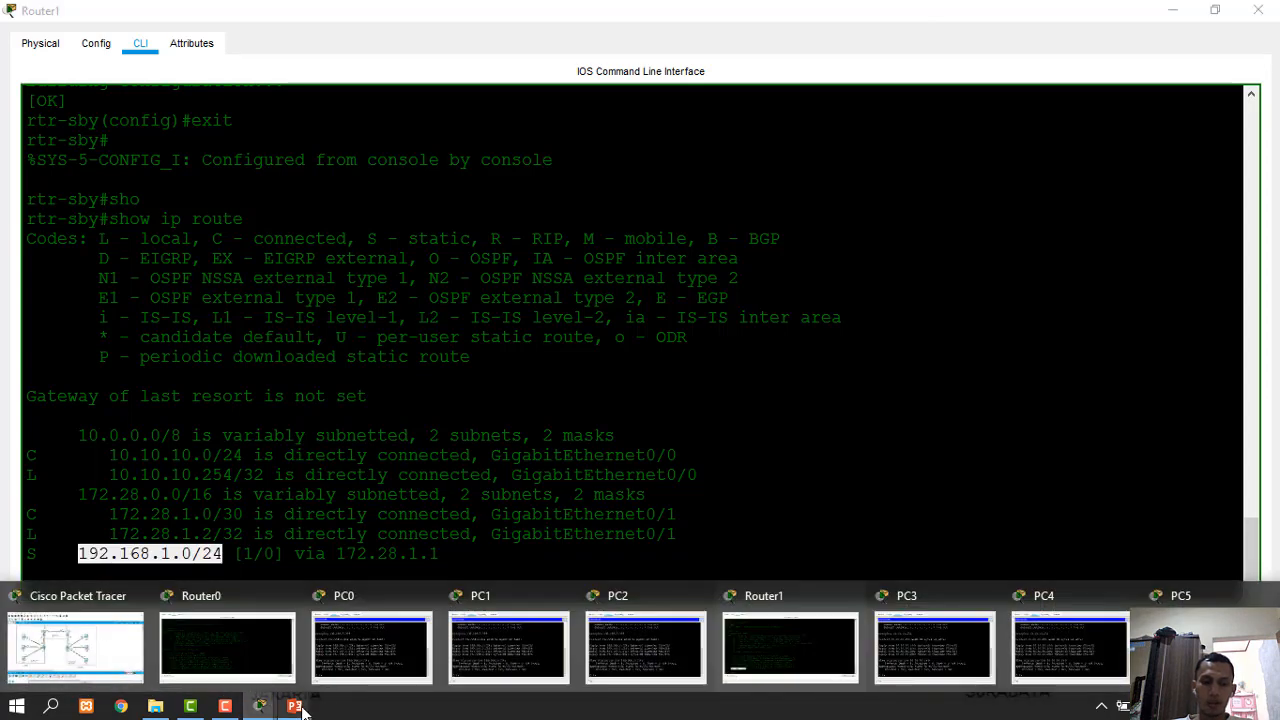
pyautogui.moveTo(294, 706)
pyautogui.click(356, 651)
pyautogui.click(356, 651)
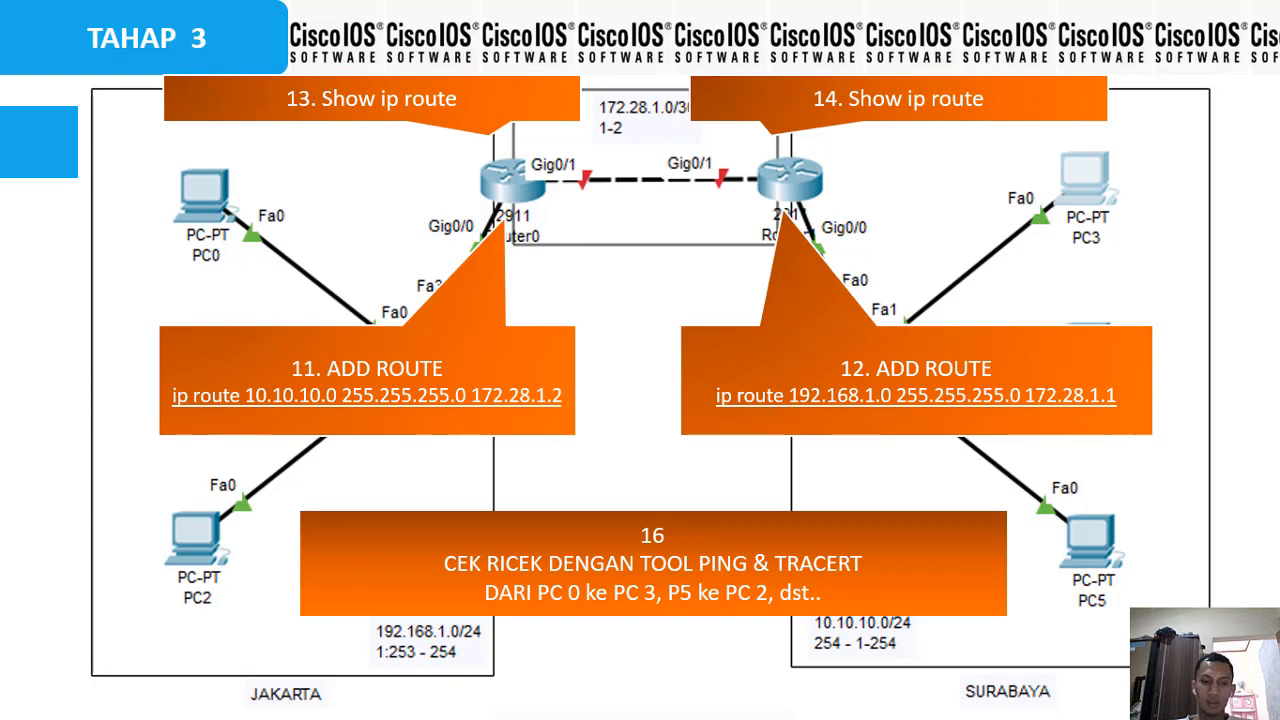
# Switch to PC0's Command Prompt in Packet Tracer and move its window clear of PC3 on the slide
pyautogui.hotkey('alt', 'Tab')
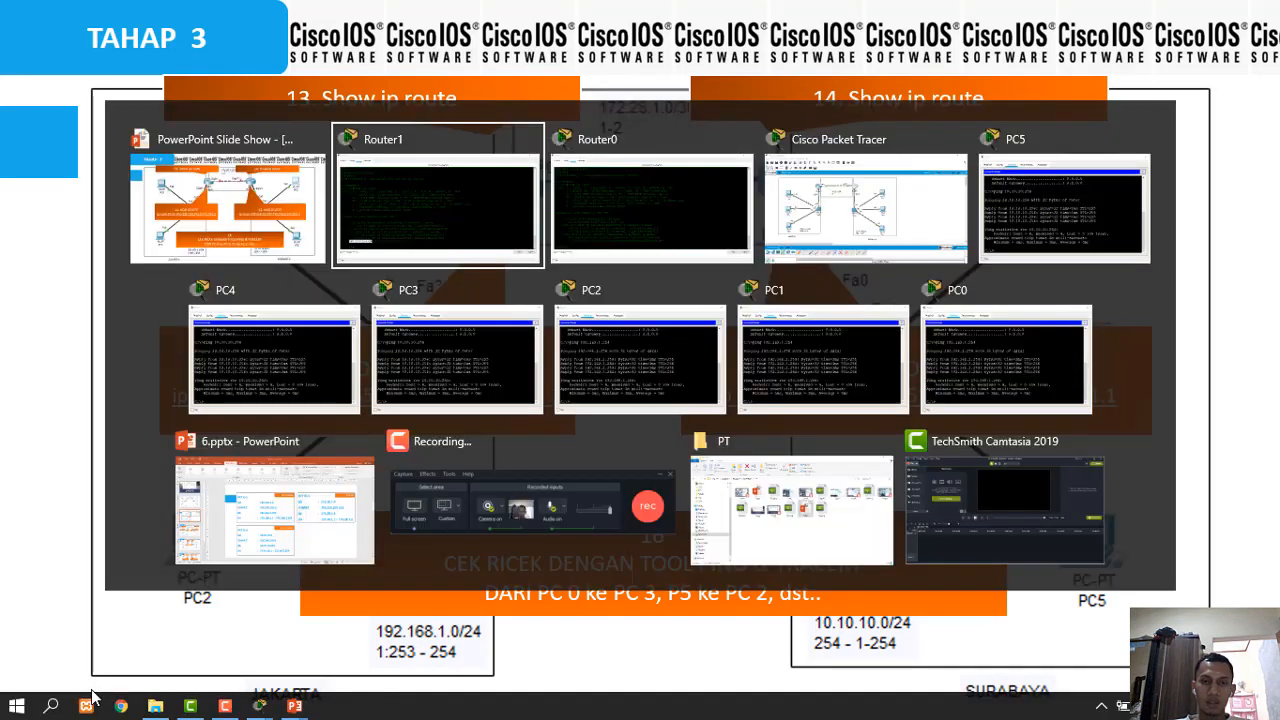
pyautogui.hotkey('alt', 'Tab')
pyautogui.hotkey('alt', 'Tab')
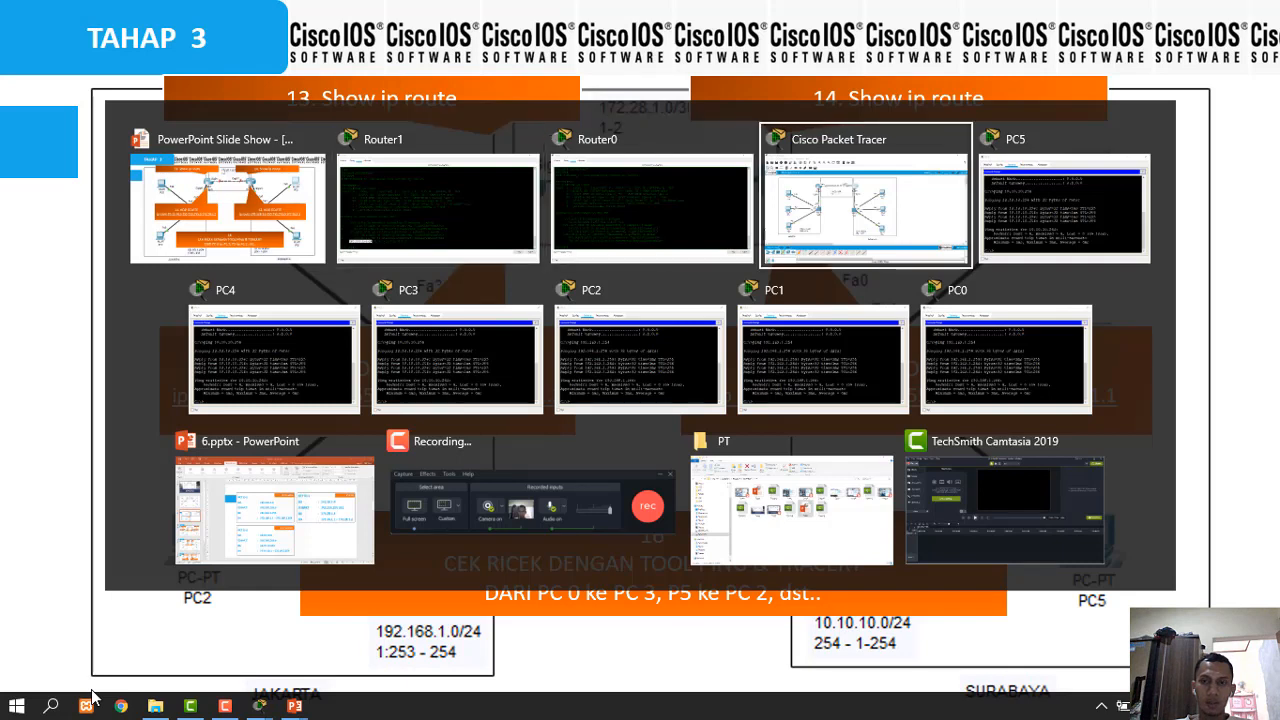
pyautogui.hotkey('alt', 'Tab')
pyautogui.hotkey('alt', 'Tab')
pyautogui.hotkey('alt', 'Tab')
pyautogui.hotkey('alt', 'Tab')
pyautogui.hotkey('alt', 'Tab')
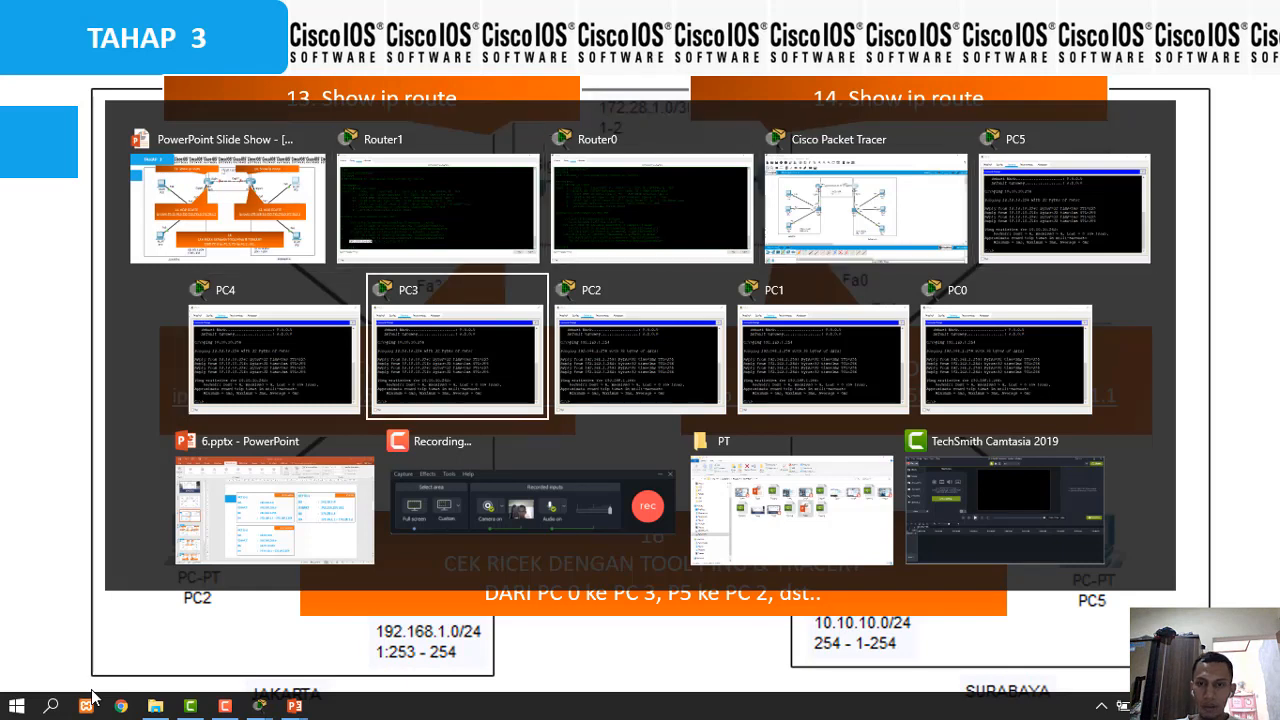
pyautogui.hotkey('alt', 'Tab')
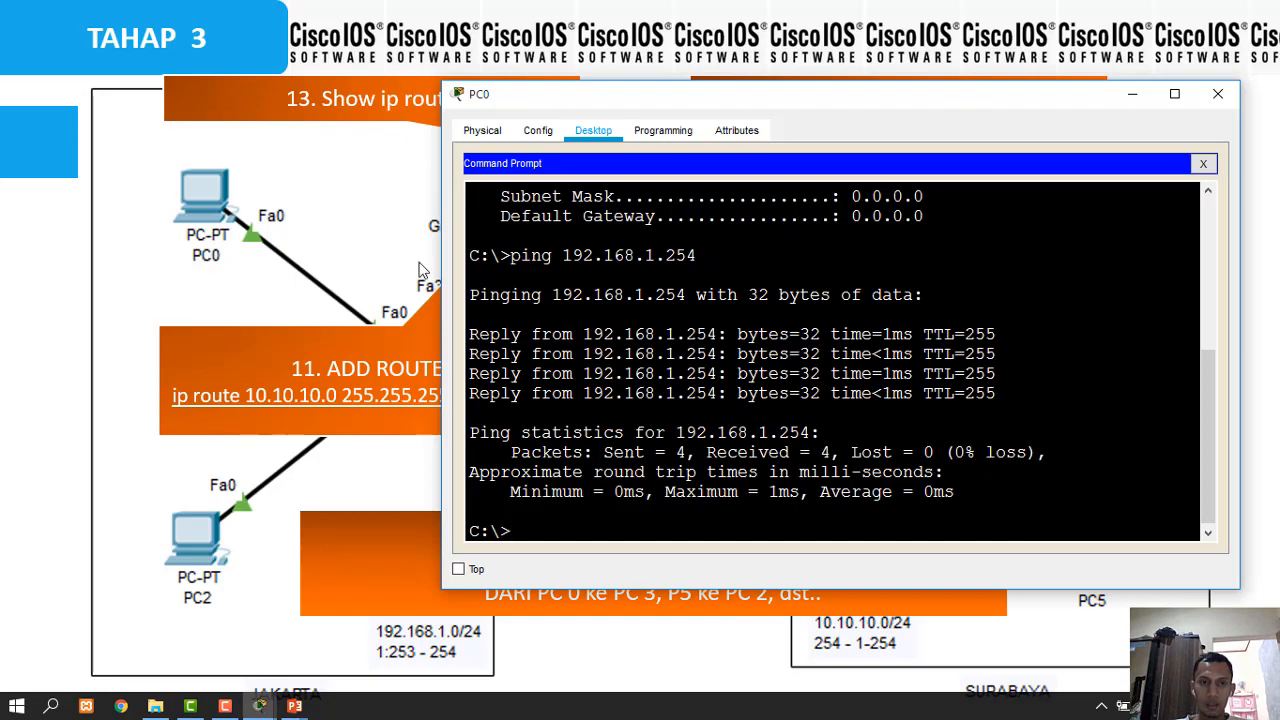
pyautogui.moveTo(837, 106); pyautogui.dragTo(492, 74)
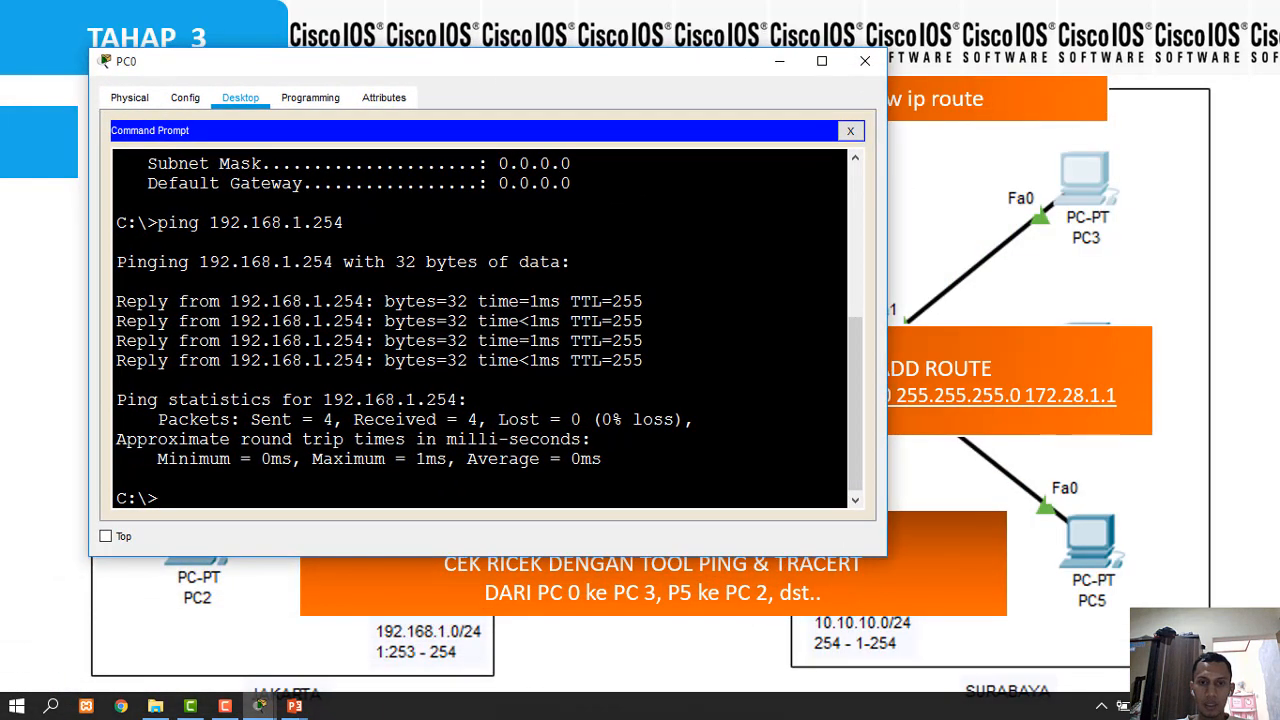
# Ping 10.10.10.1 from PC0 to test the connection to the Surabaya network
pyautogui.write('p')
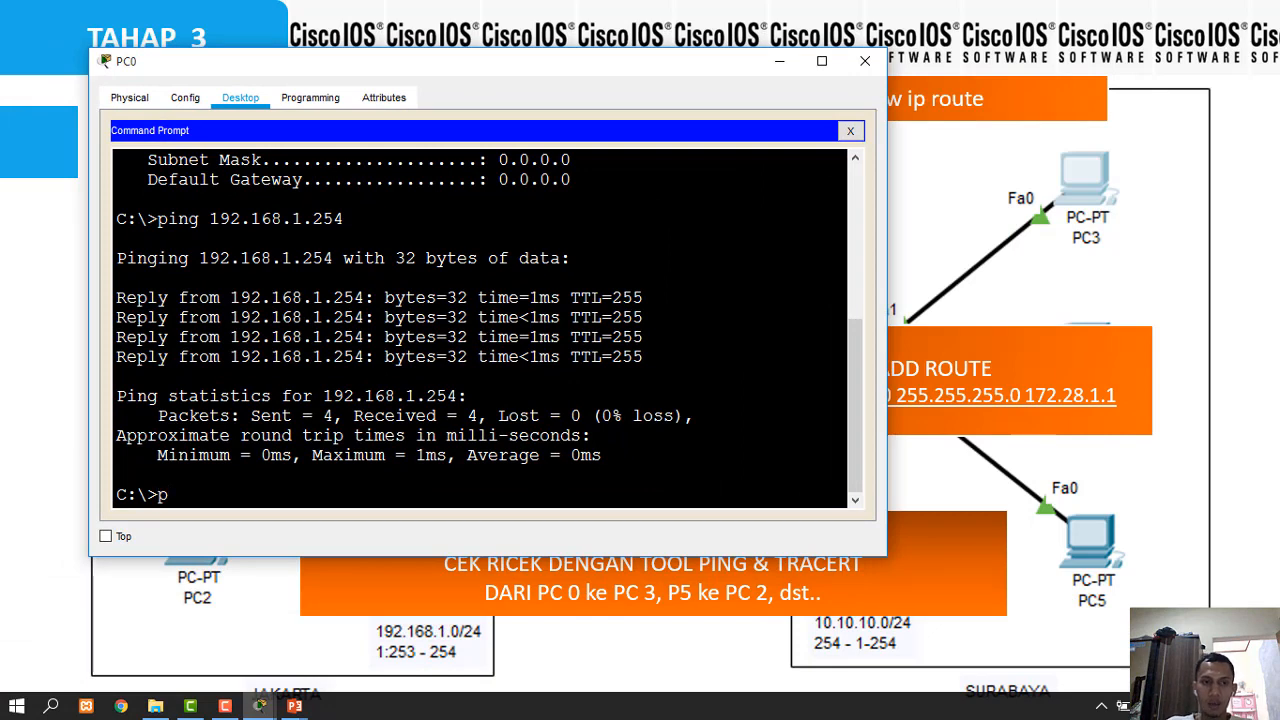
pyautogui.write('ing 192.168.')
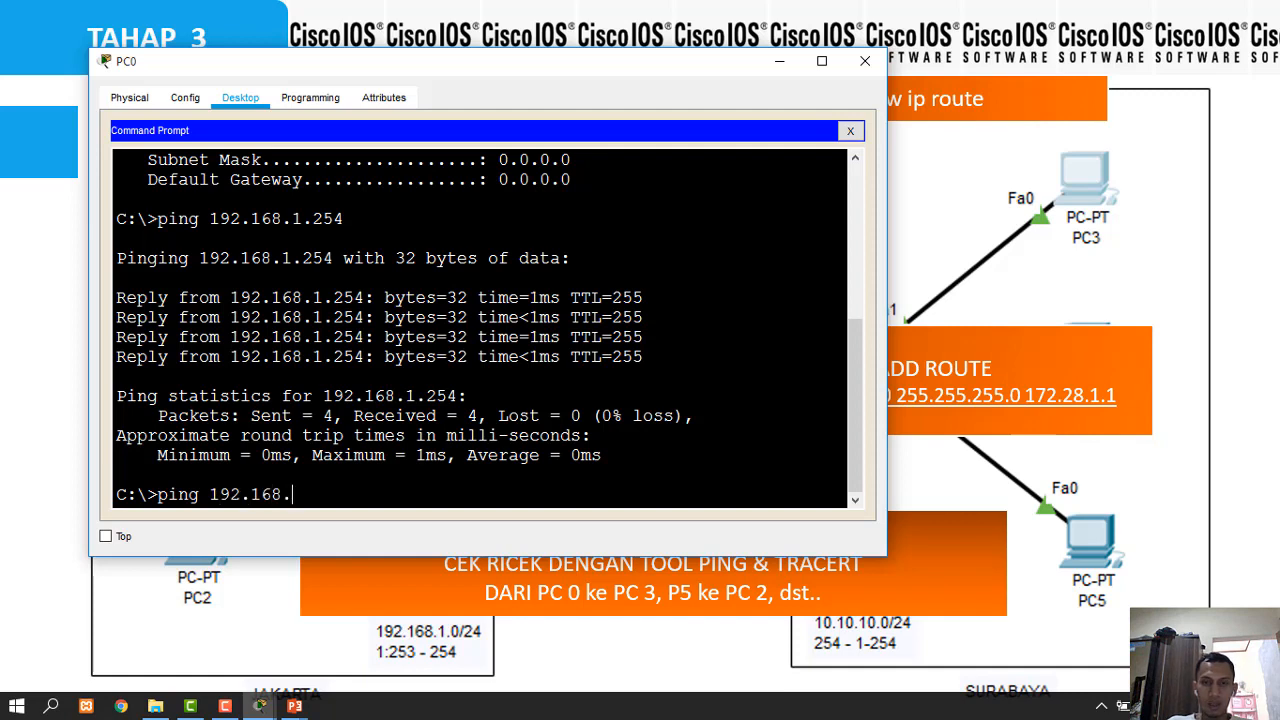
pyautogui.press('BackSpace')
pyautogui.press('BackSpace')
pyautogui.press('BackSpace')
pyautogui.press('BackSpace')
pyautogui.press('BackSpace')
pyautogui.press('BackSpace')
pyautogui.press('BackSpace')
pyautogui.press('BackSpace')
pyautogui.write('10.10.10.1')
pyautogui.press('Return')
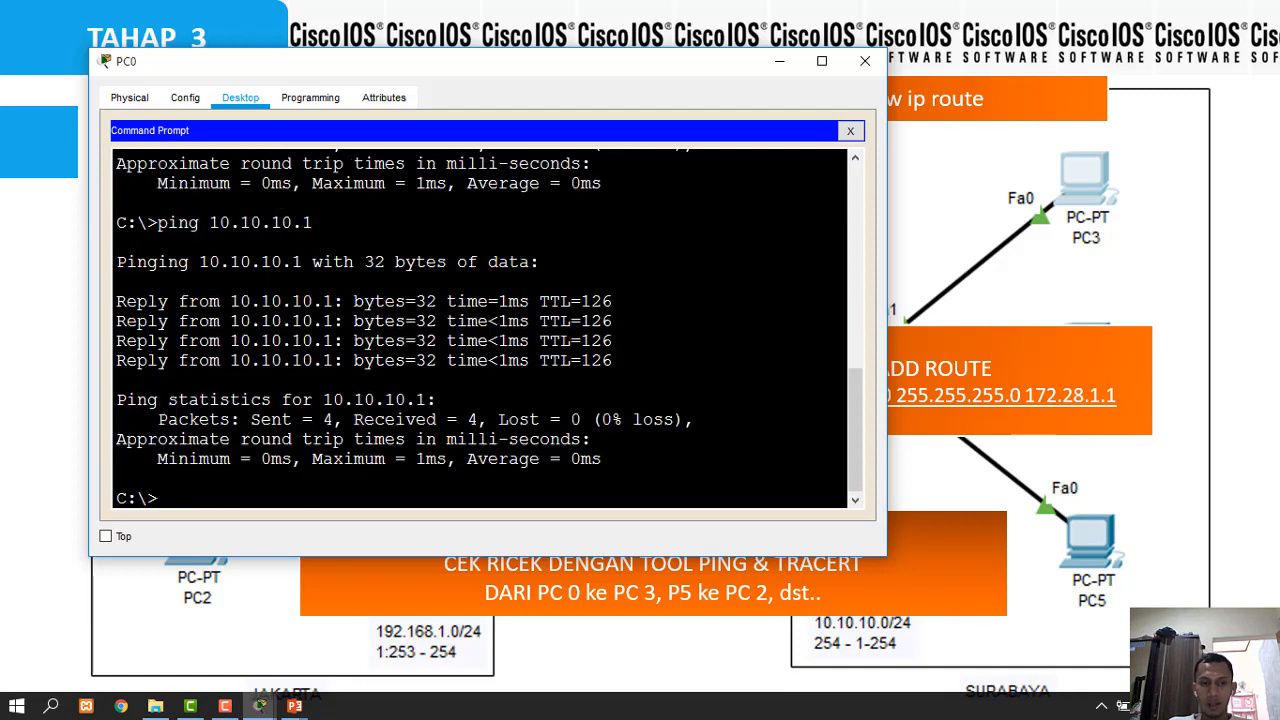
# Try to trace the path from PC0 with the command trace 10.10.10.1
pyautogui.write('trace')
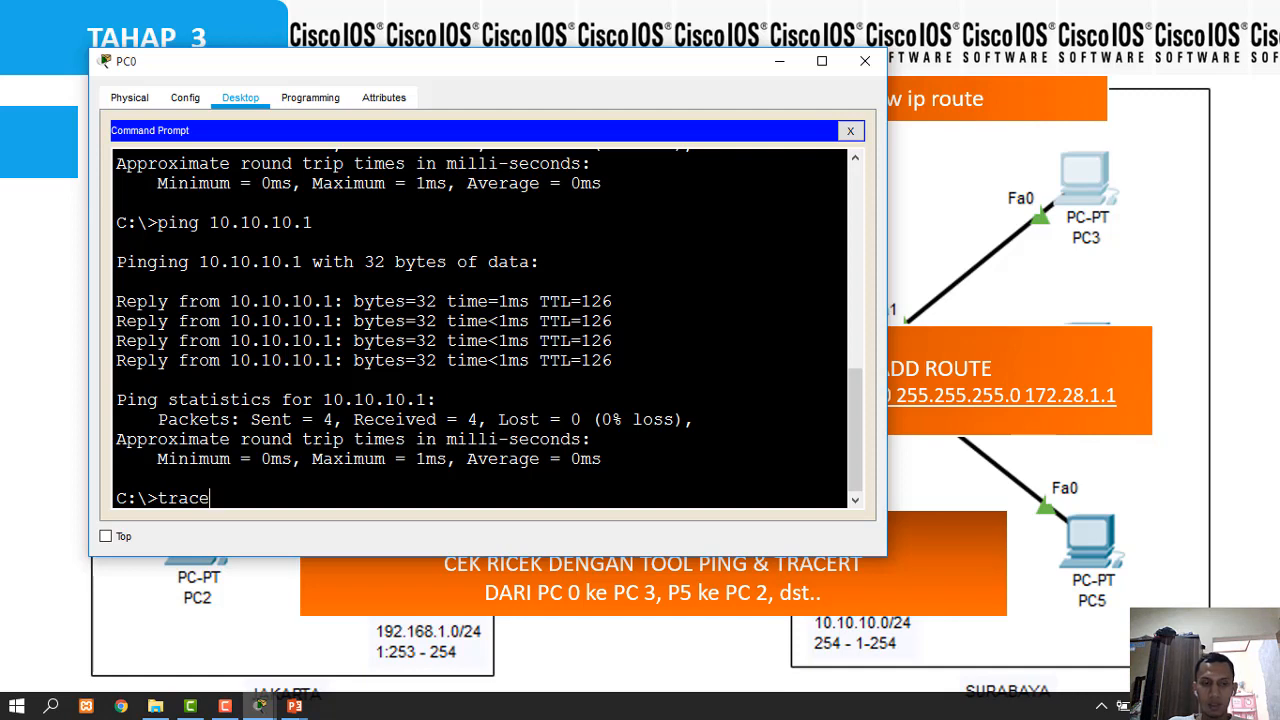
pyautogui.write(' 10.10.10.1')
pyautogui.press('Return')
pyautogui.press('Return')
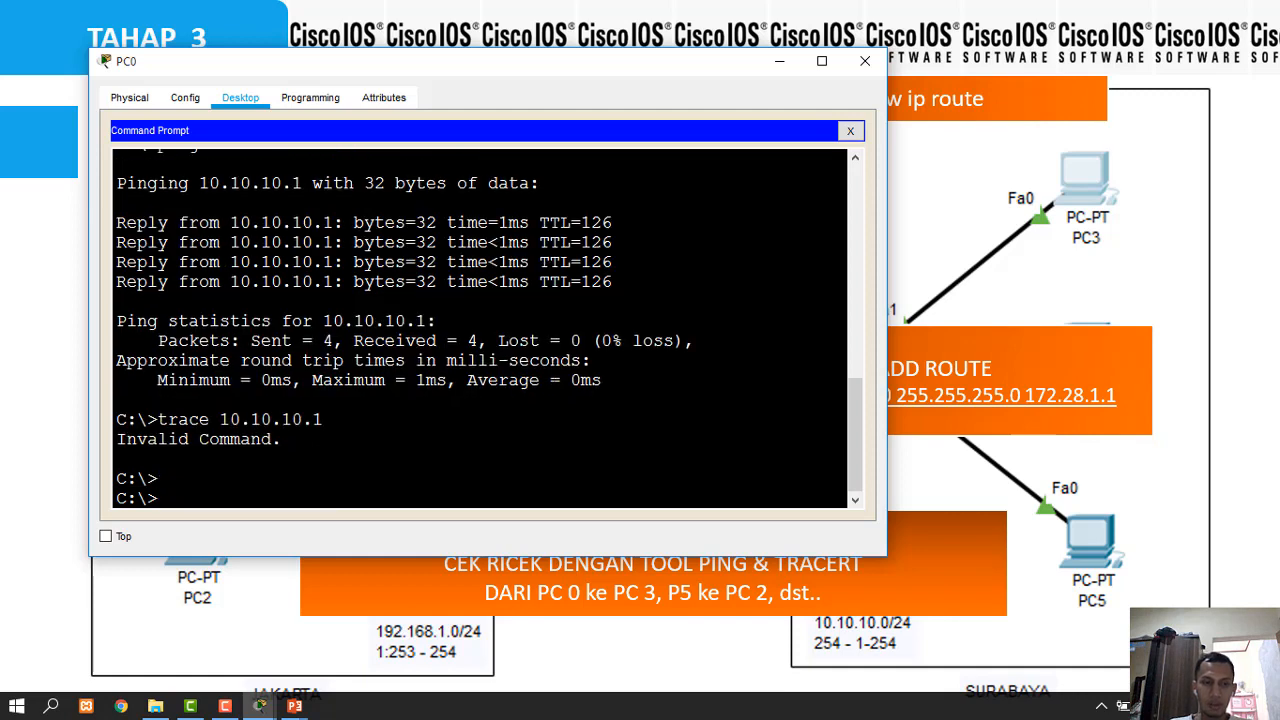
# Correct the previous command to tracert 10.10.10.1 and run it on PC0
pyautogui.press('Up')
pyautogui.press('Left')
pyautogui.press('Left')
pyautogui.press('Left')
pyautogui.press('Left')
pyautogui.press('Left')
pyautogui.press('Left')
pyautogui.write('rt')
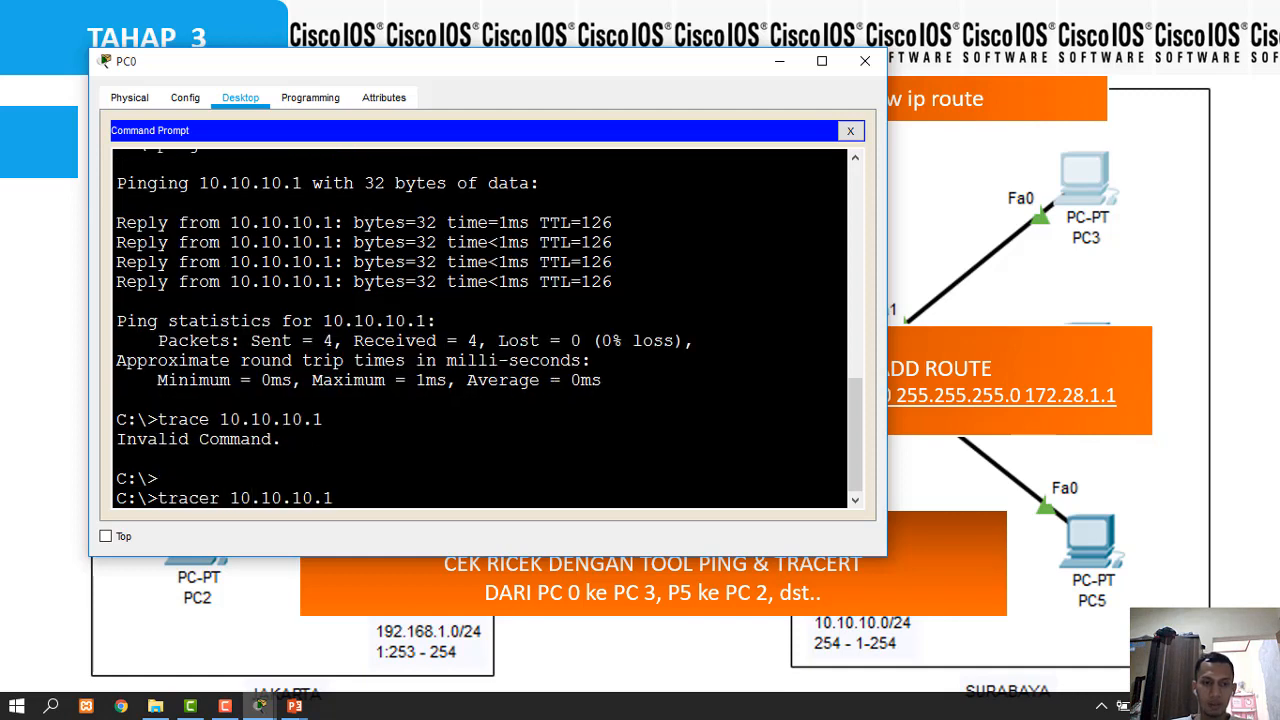
pyautogui.press('Return')
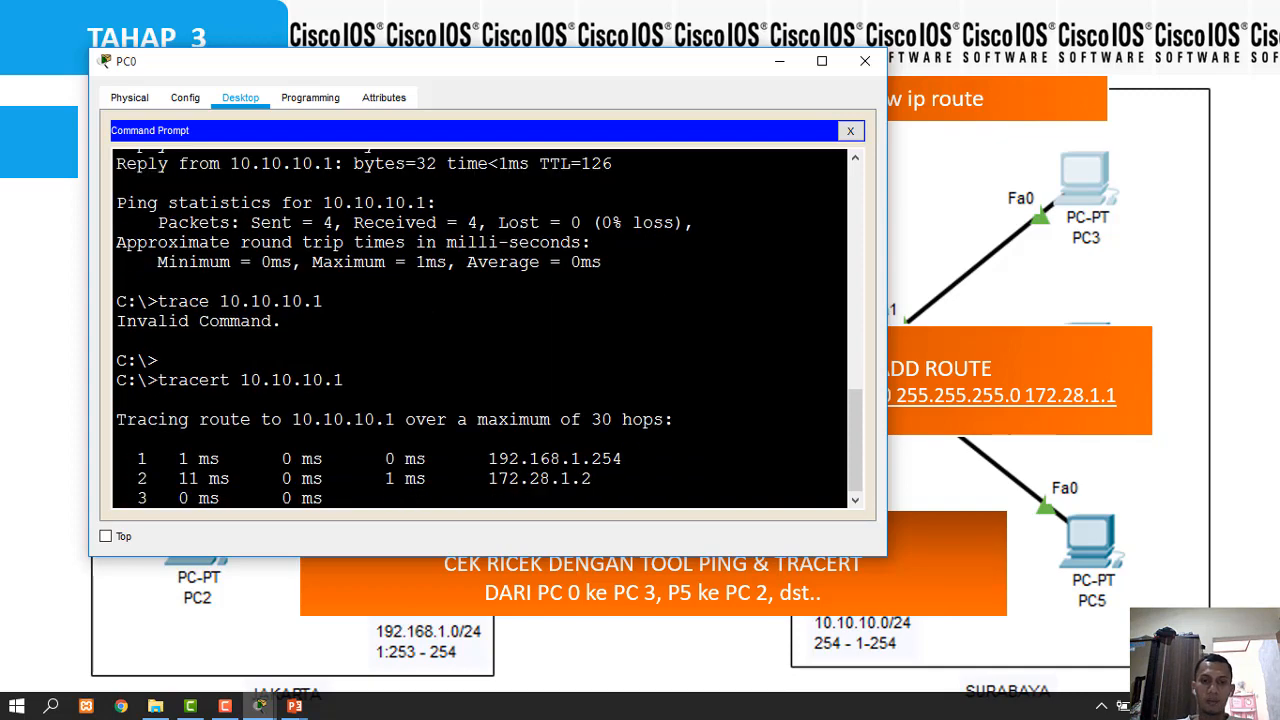
# Compare each hop of PC0's tracert output with the routers and PCs on the slide by repositioning the PC0 window
pyautogui.moveTo(620, 76); pyautogui.dragTo(748, 226)
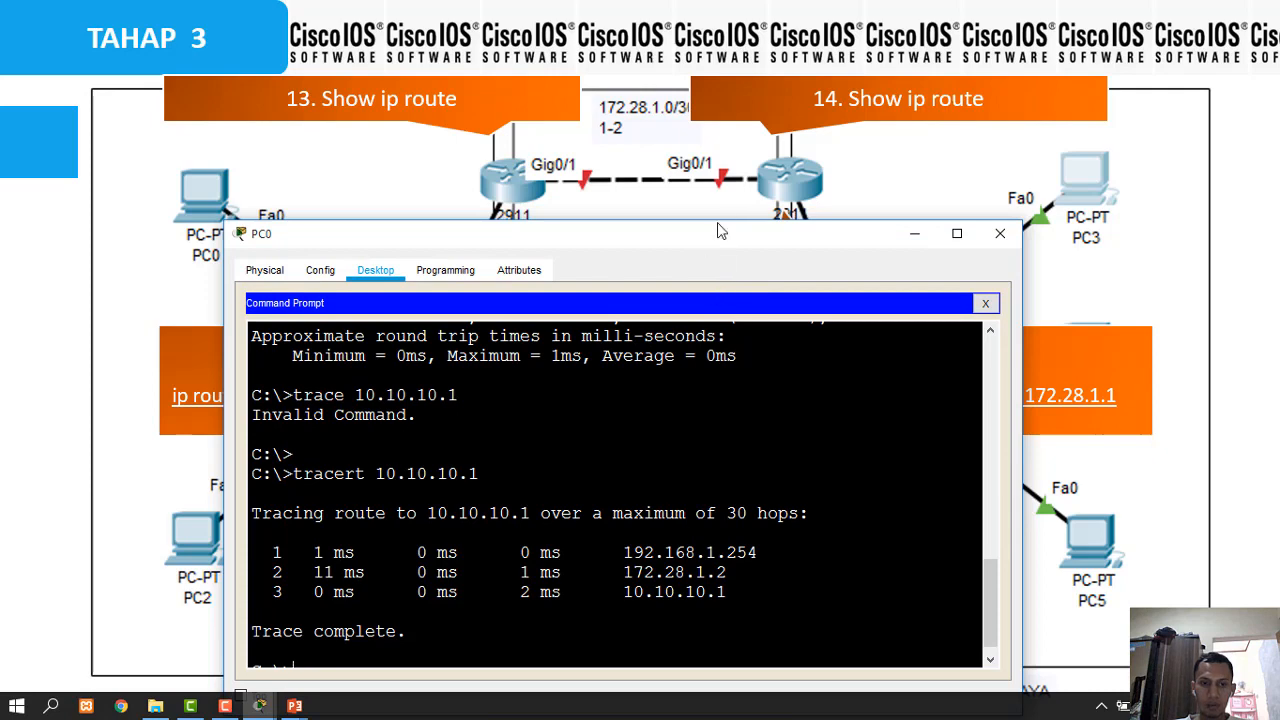
pyautogui.moveTo(722, 233); pyautogui.dragTo(756, 192)
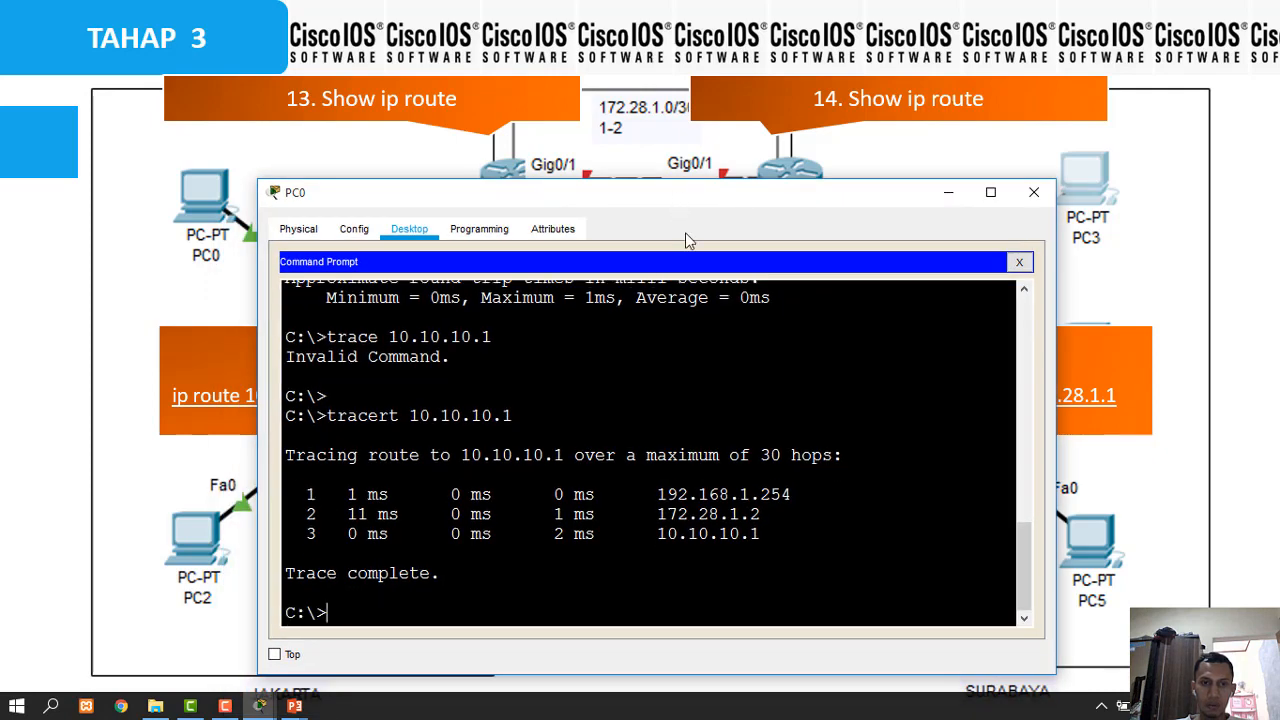
pyautogui.moveTo(676, 199)
pyautogui.mouseDown()
pyautogui.moveTo(713, 268)
pyautogui.moveTo(723, 209)
pyautogui.moveTo(740, 336)
pyautogui.moveTo(710, 260)
pyautogui.mouseUp()
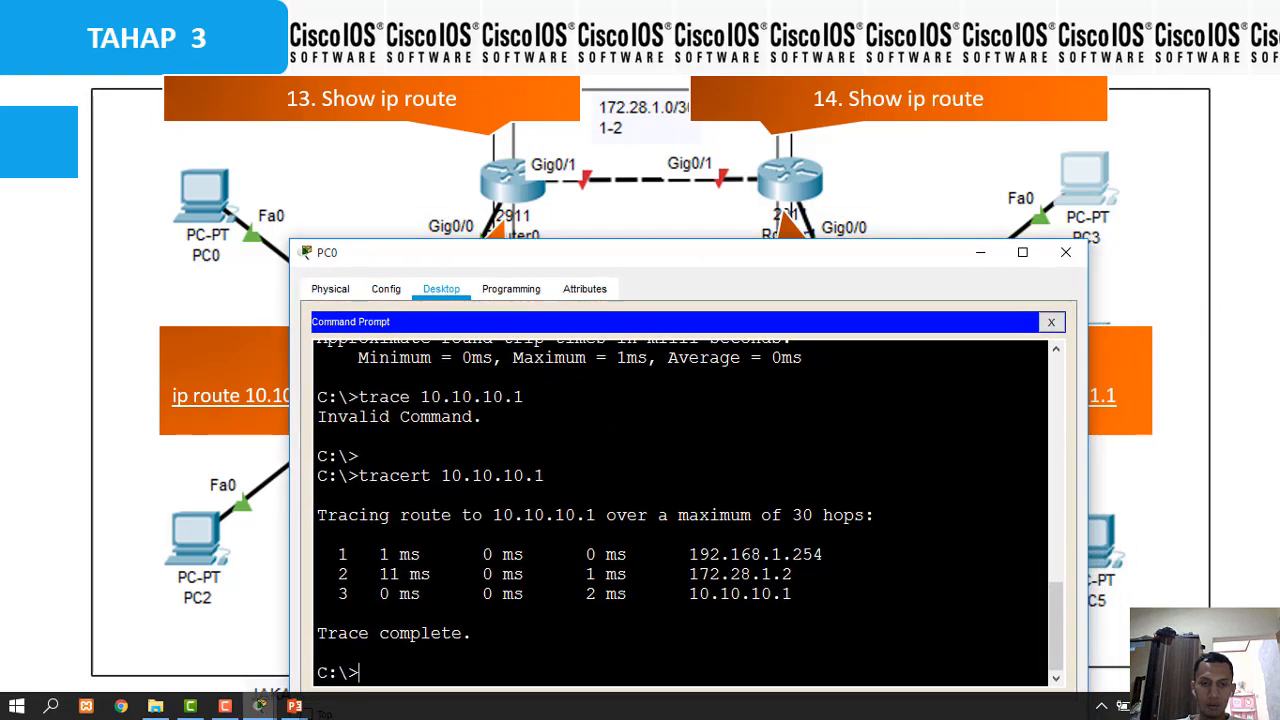
pyautogui.moveTo(452, 268); pyautogui.dragTo(744, 149)
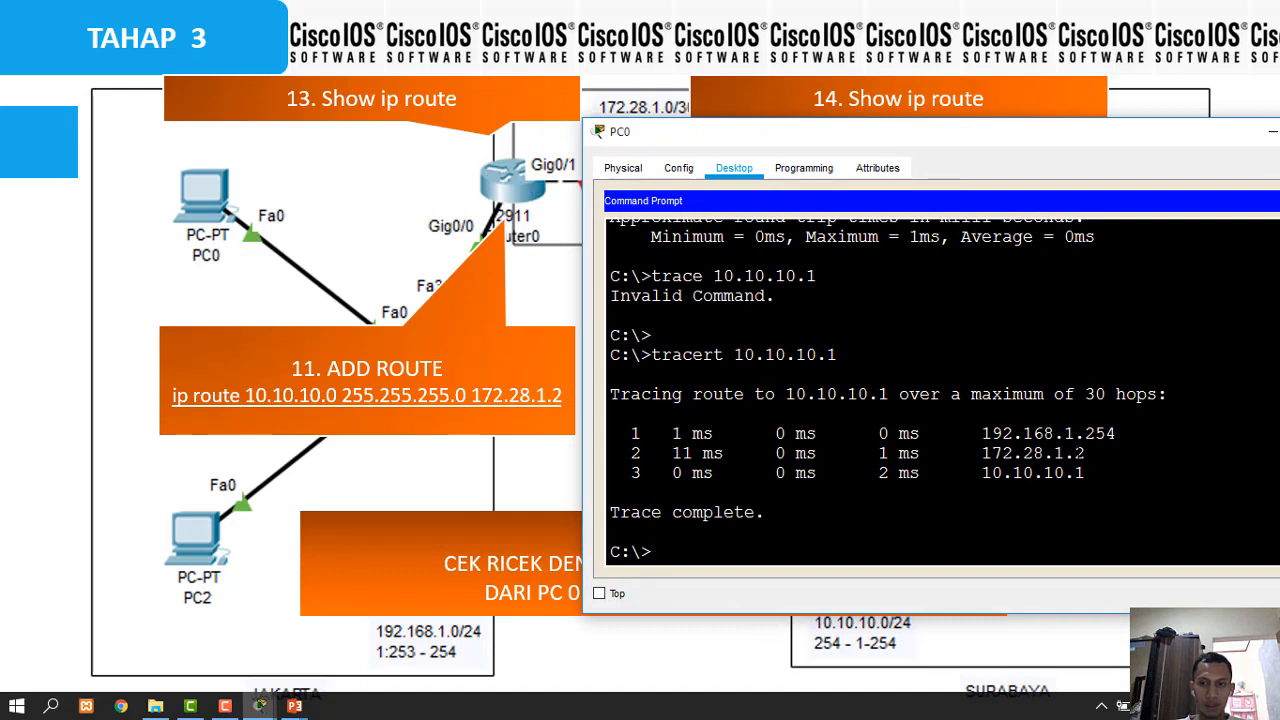
pyautogui.moveTo(1012, 140); pyautogui.dragTo(890, 251)
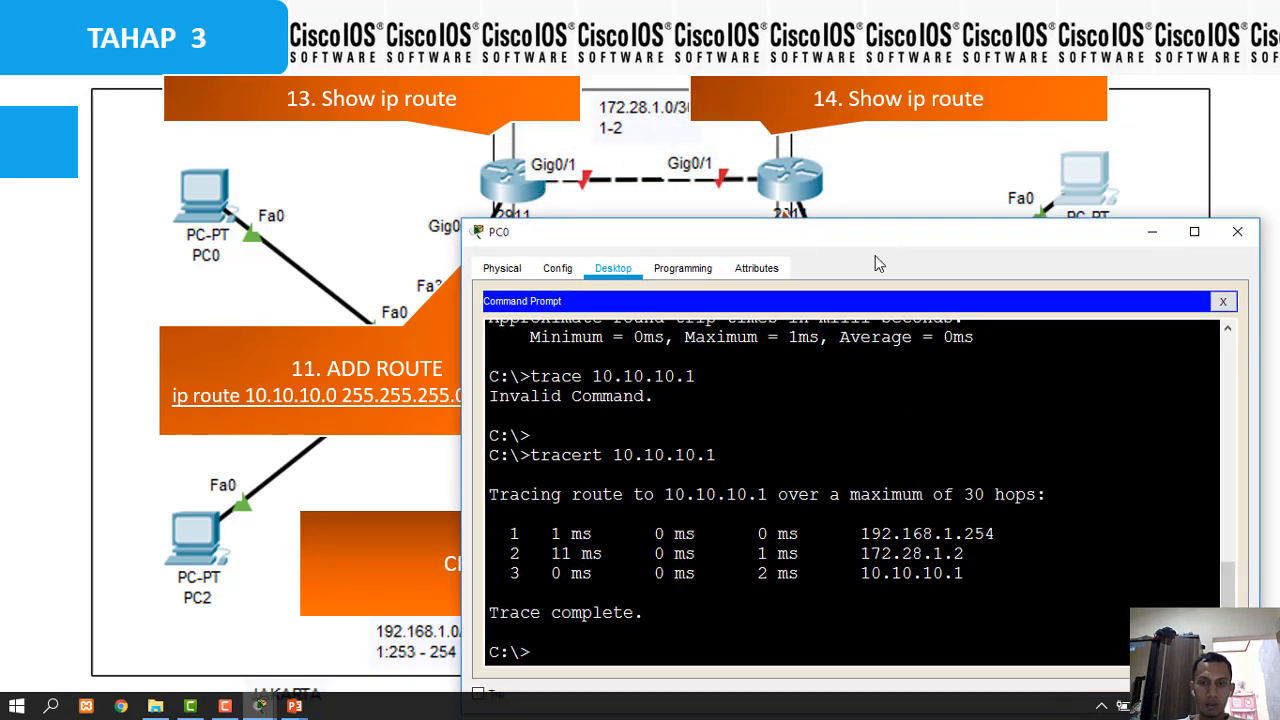
pyautogui.moveTo(966, 242); pyautogui.dragTo(711, 312)
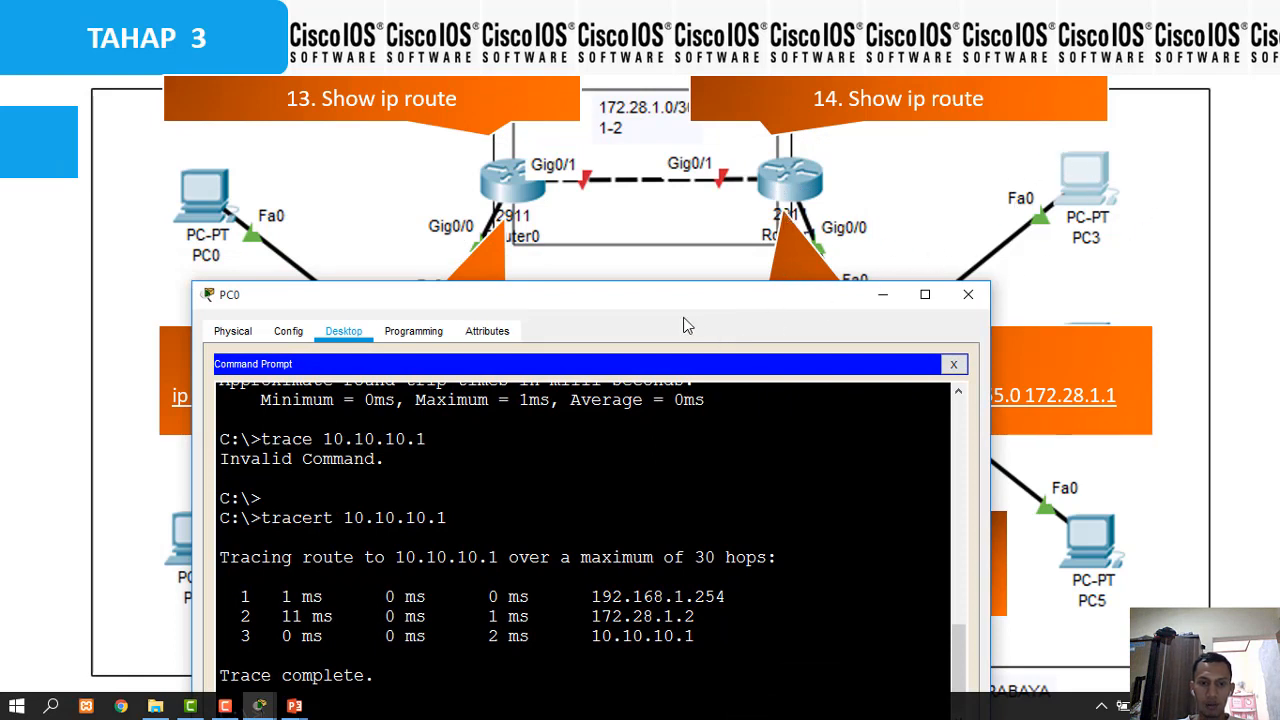
pyautogui.moveTo(705, 293); pyautogui.dragTo(716, 173)
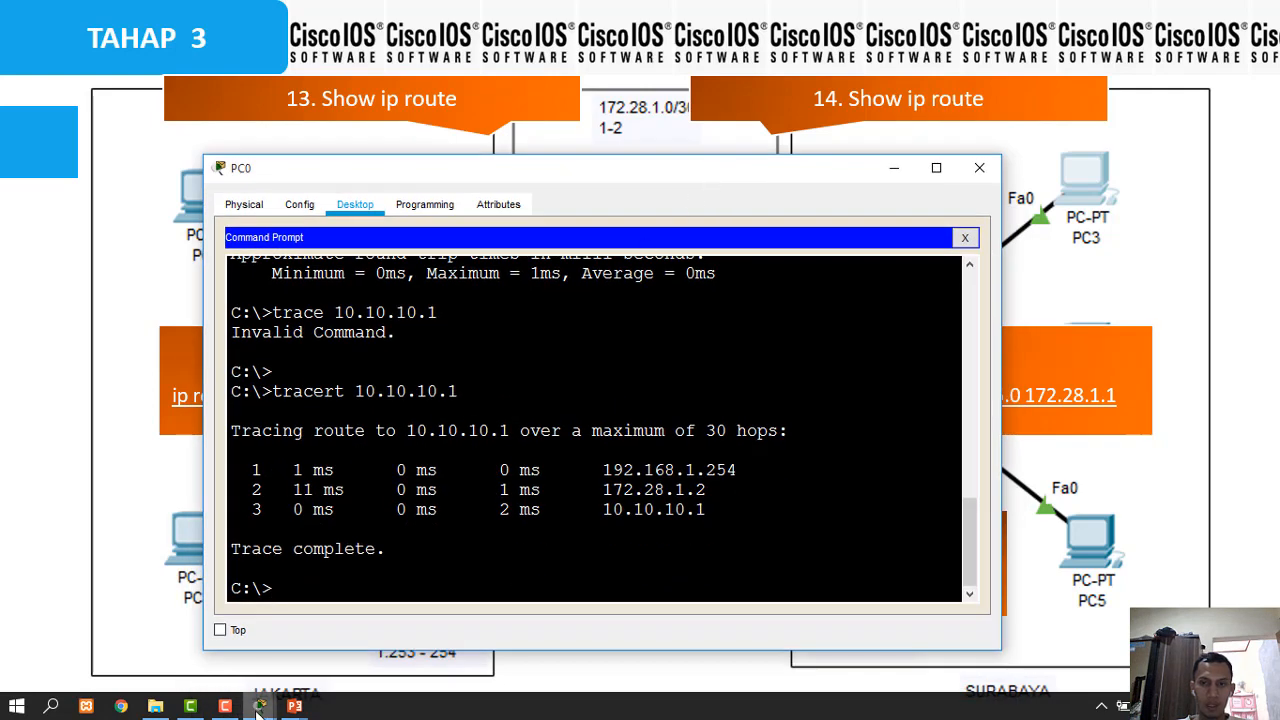
# Switch to PC3's command prompt and ping 192.168.1.1 to test the connection to the Jakarta network
pyautogui.click(259, 706)
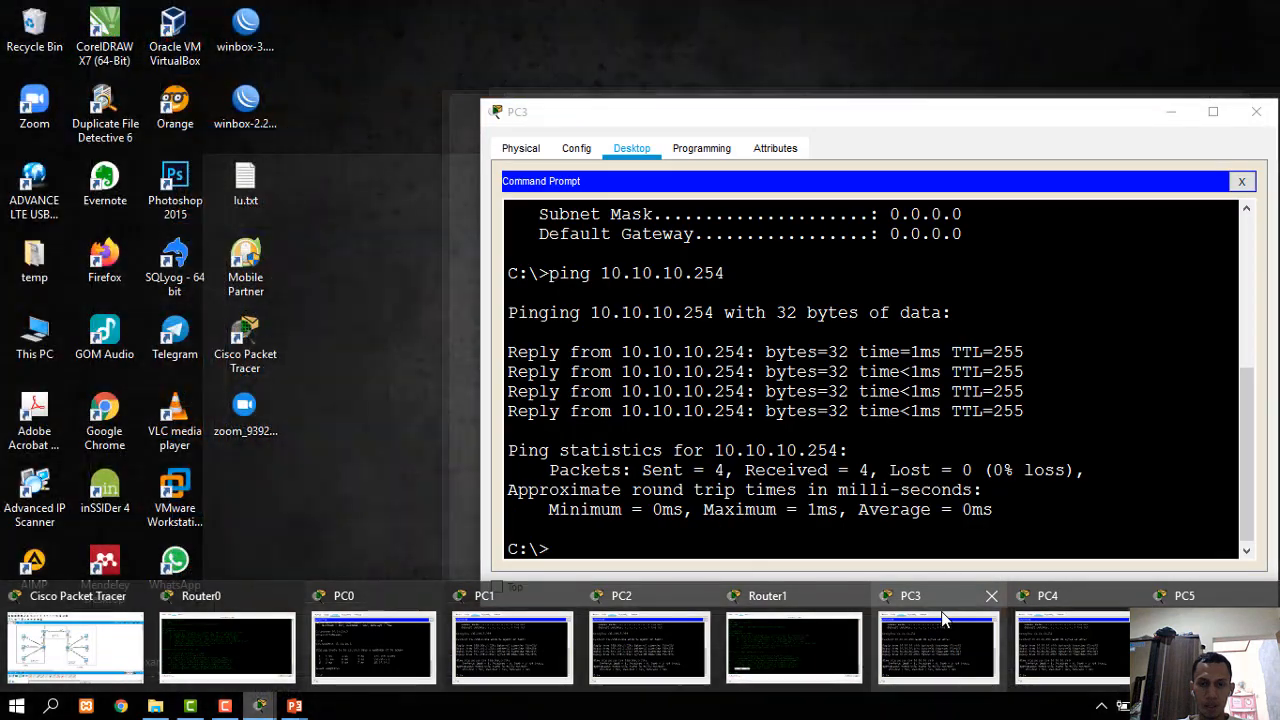
pyautogui.click(942, 612)
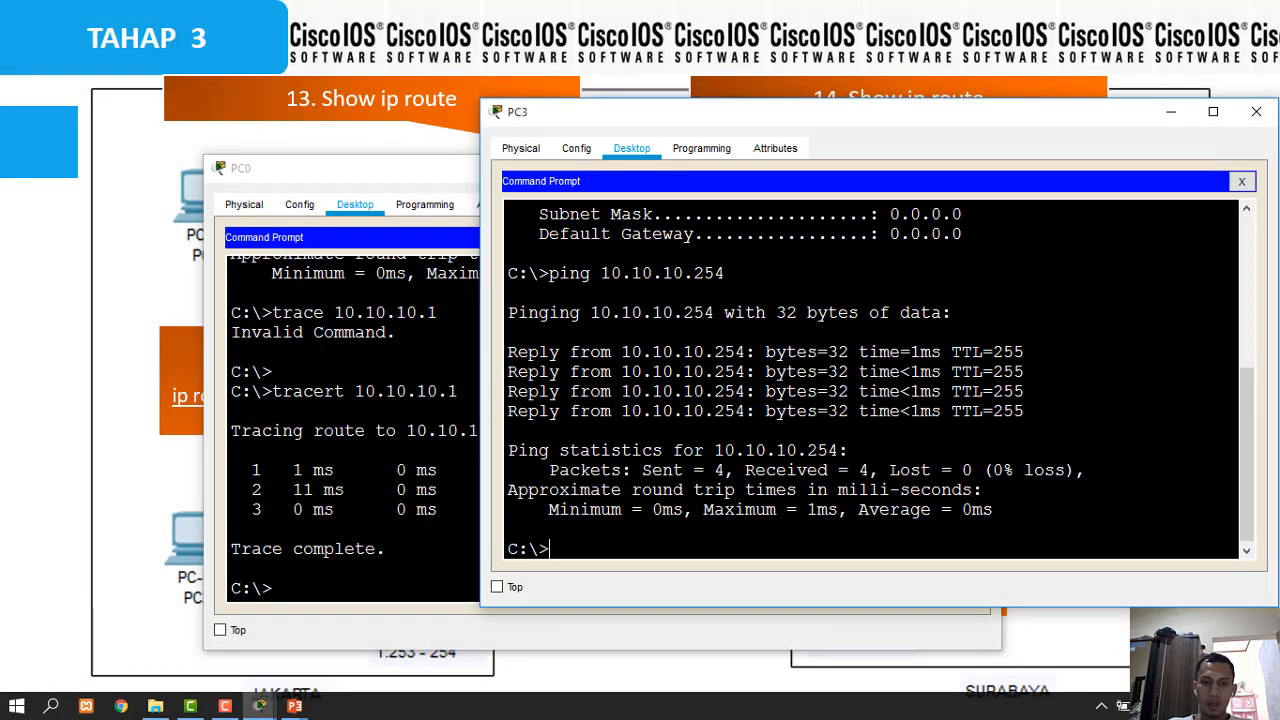
pyautogui.write('ping1')
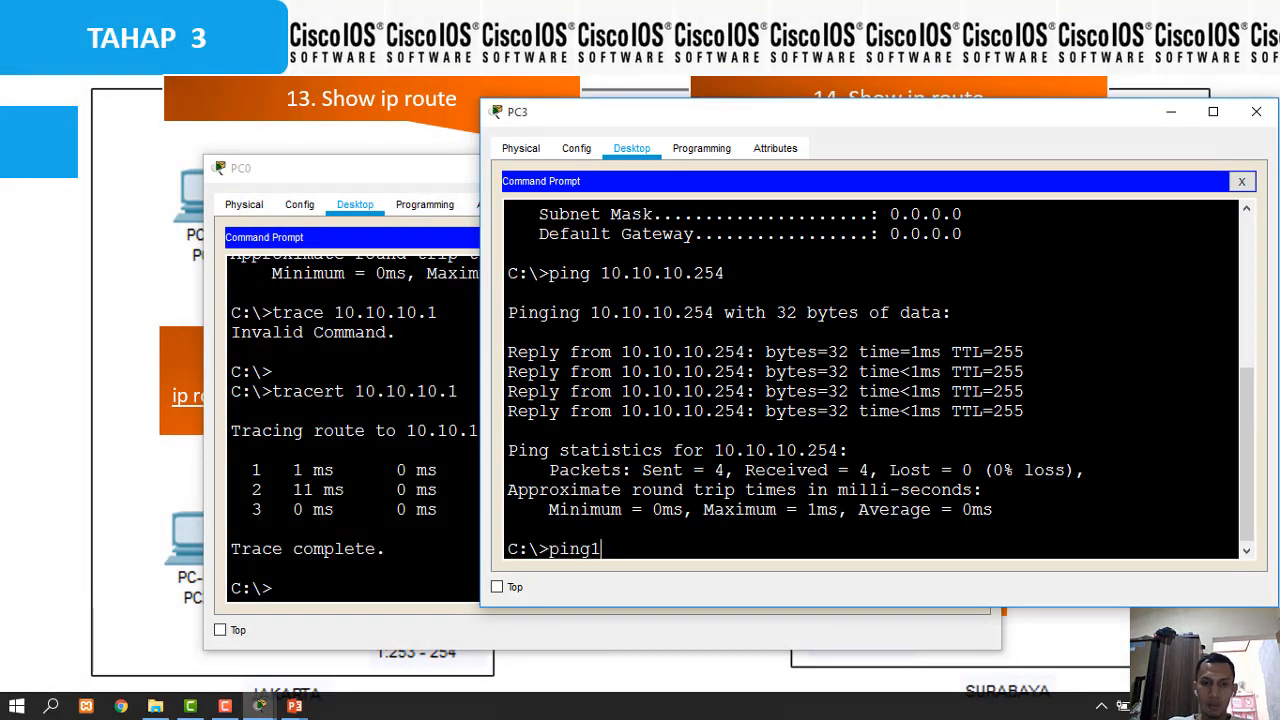
pyautogui.write('0')
pyautogui.press('BackSpace')
pyautogui.write('92.')
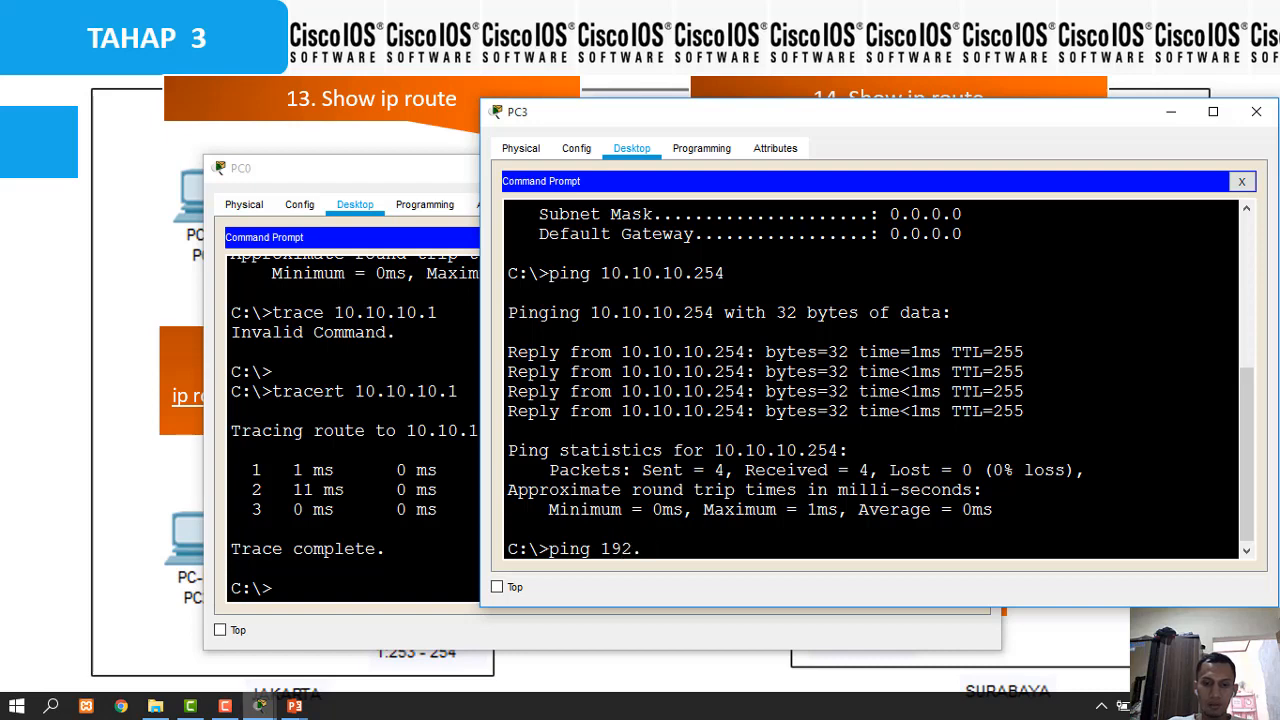
pyautogui.write('168.1.1')
pyautogui.press('Return')
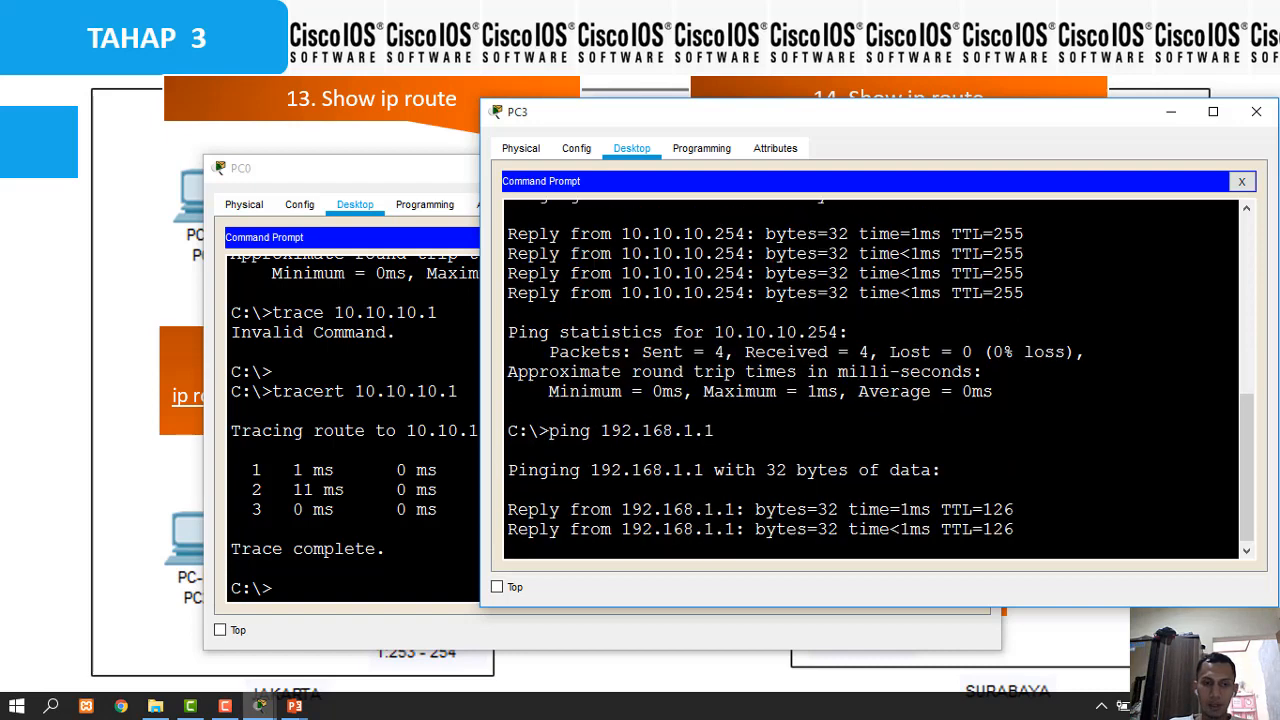
# Trace the path from PC3 to the Jakarta PC with the command tracert 192.168.1.1
pyautogui.write('tracert 1')
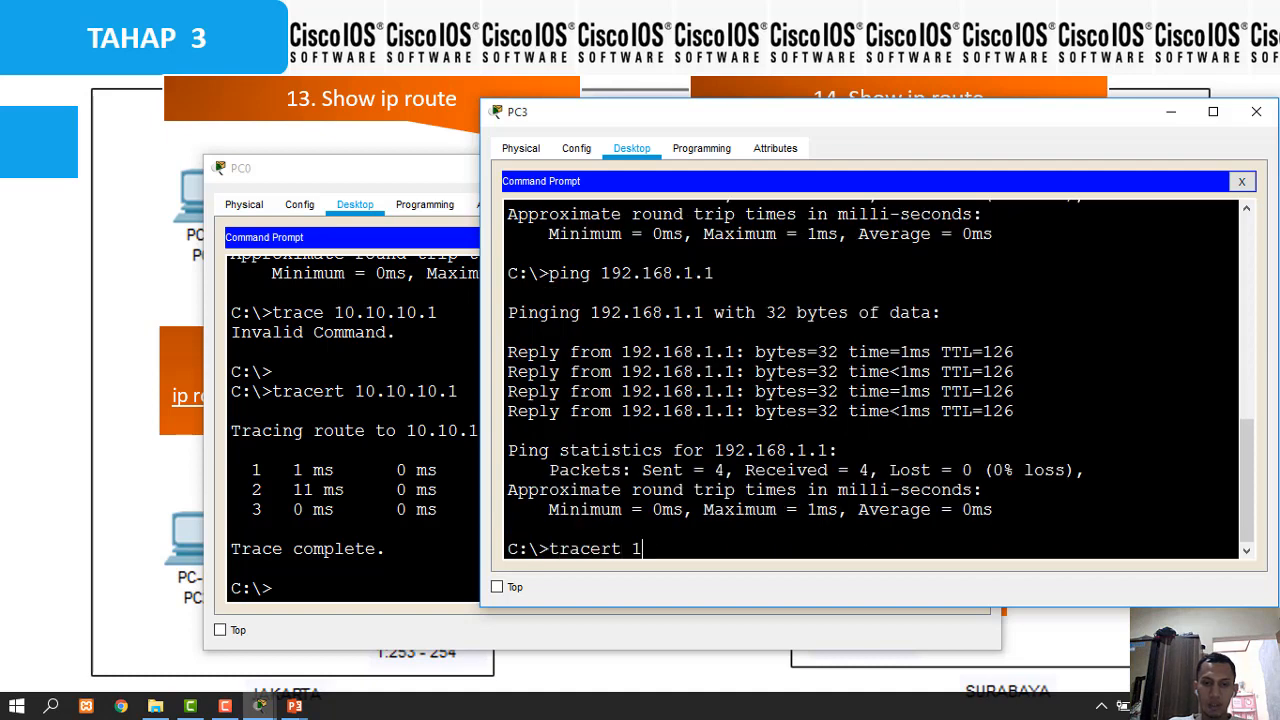
pyautogui.write('892.168.1.1')
pyautogui.press('Return')
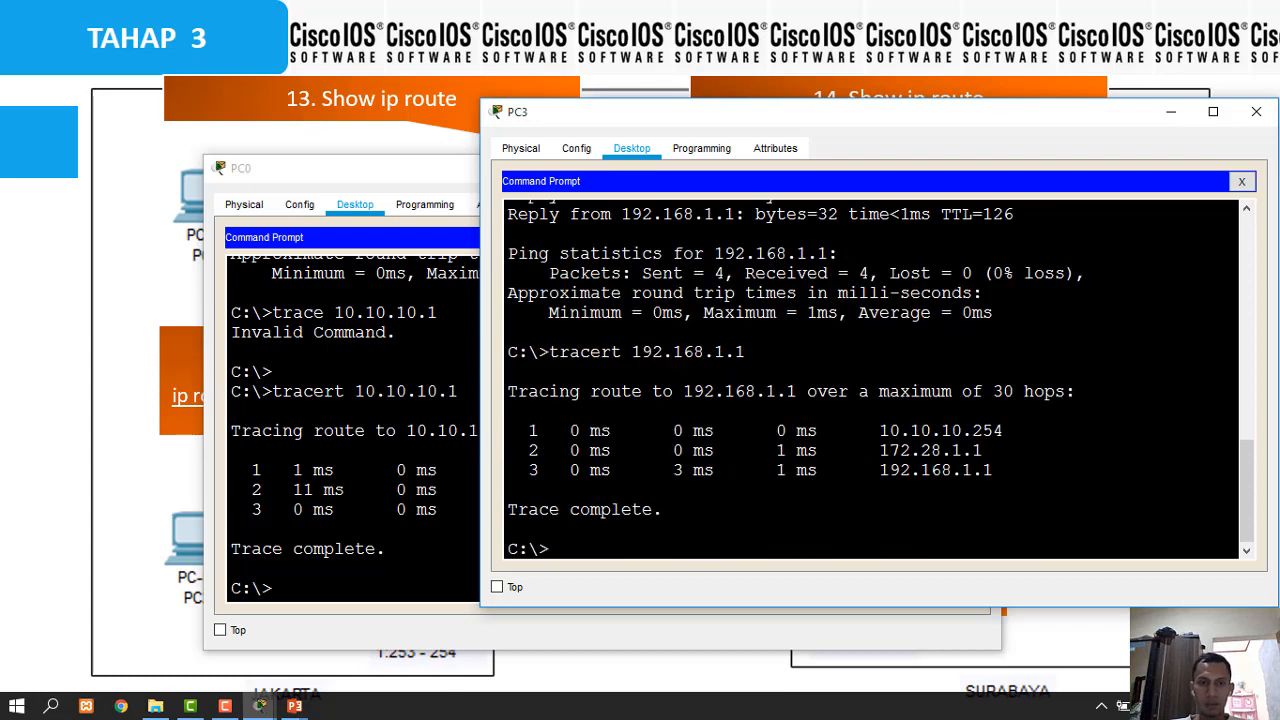
# Minimize the PC0 window and move the PC3 window below the slide's routers to compare its tracert hops with the topology
pyautogui.moveTo(400, 173); pyautogui.dragTo(391, 231)
pyautogui.click(886, 233)
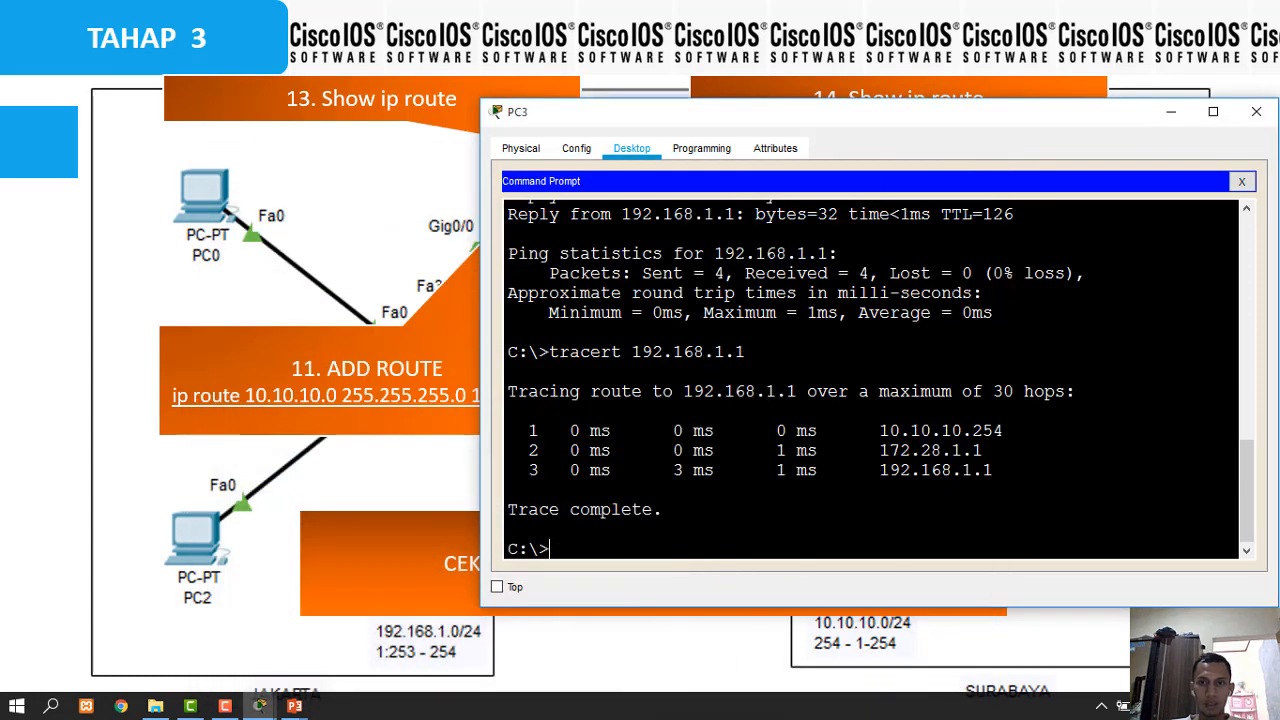
pyautogui.moveTo(995, 133); pyautogui.dragTo(721, 360)
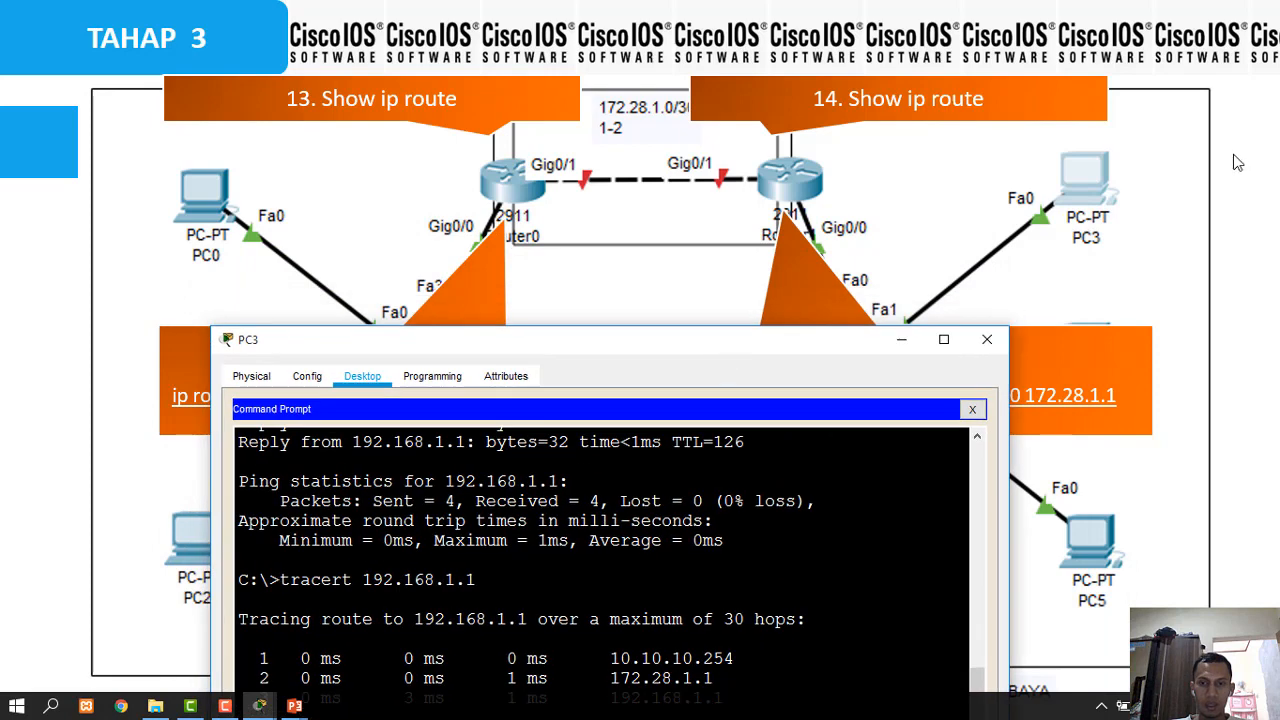